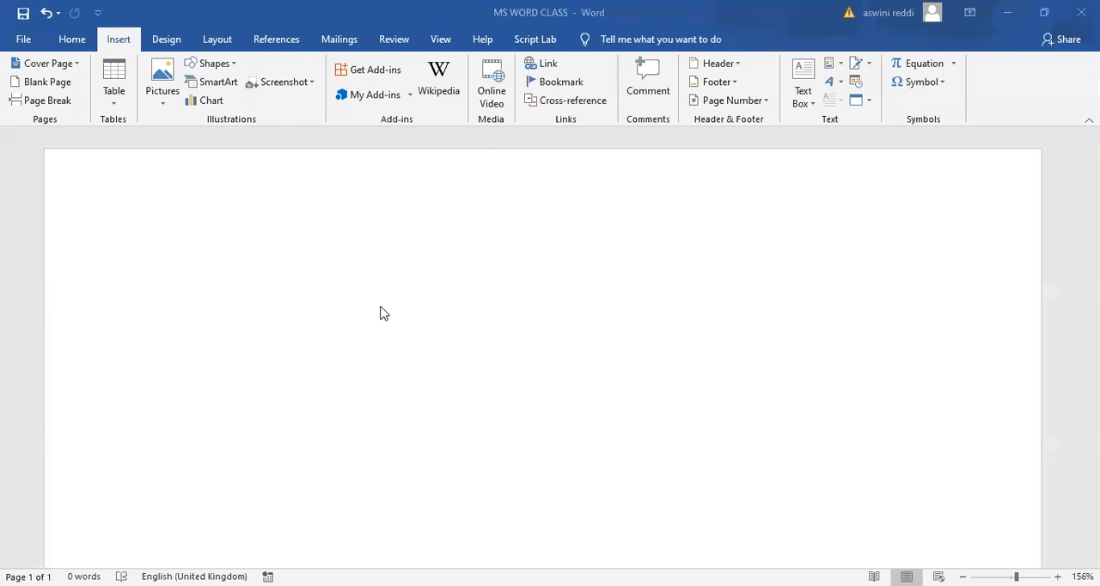
- Draw a teardrop shape about 5.37 cm wide and 2.67 cm high on the blank page, and delete it
left_click(234, 66)
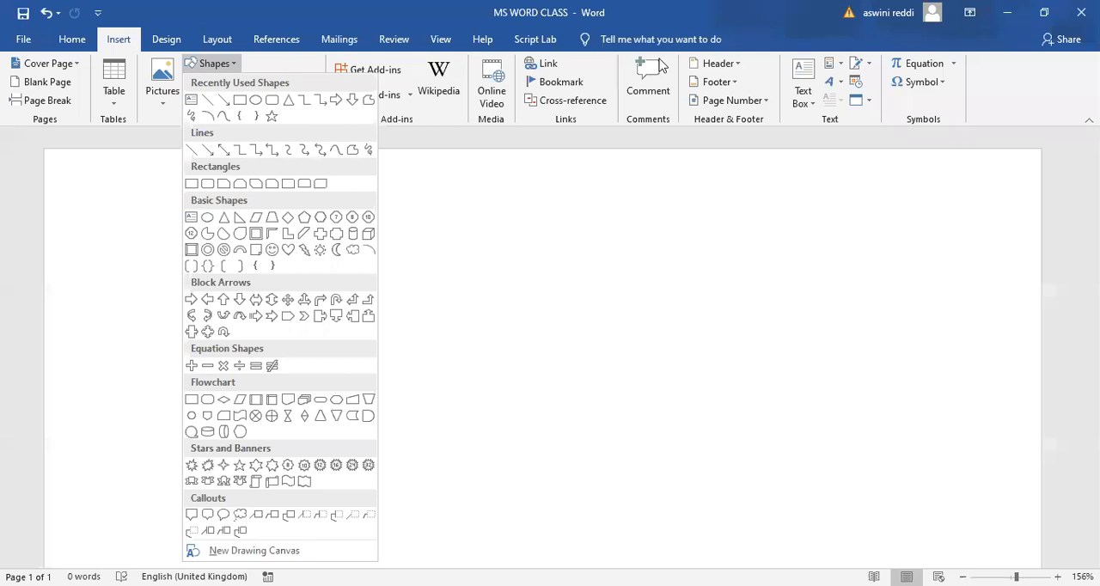
left_click(595, 47)
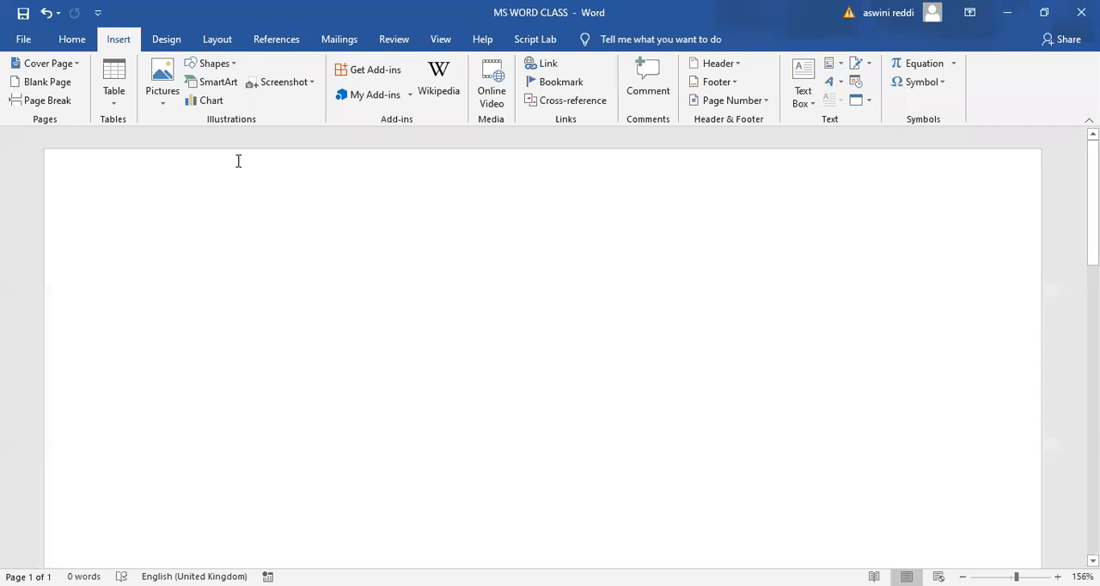
left_click(232, 67)
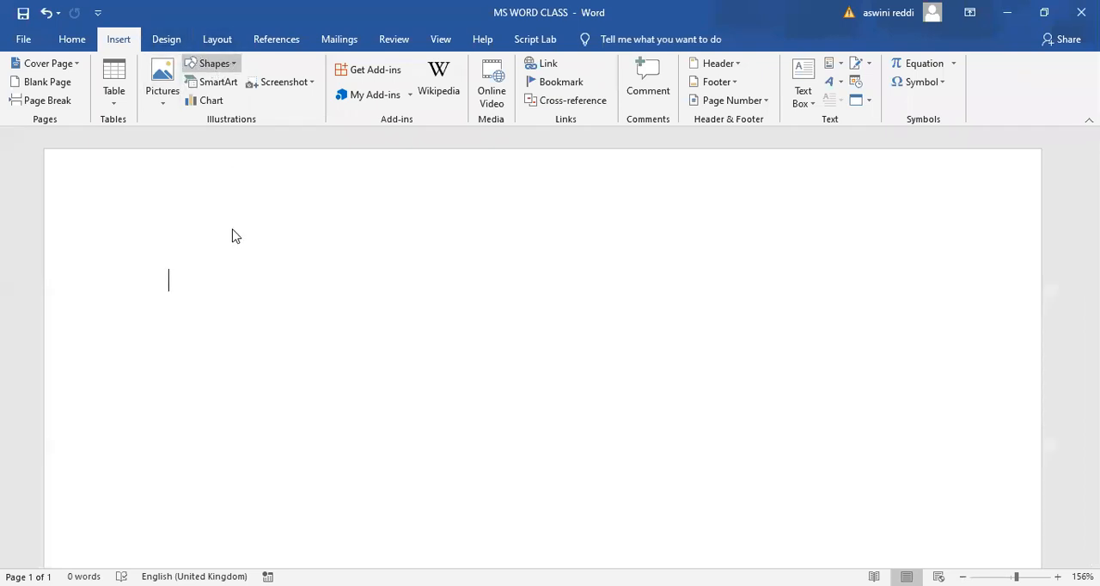
left_click(344, 296)
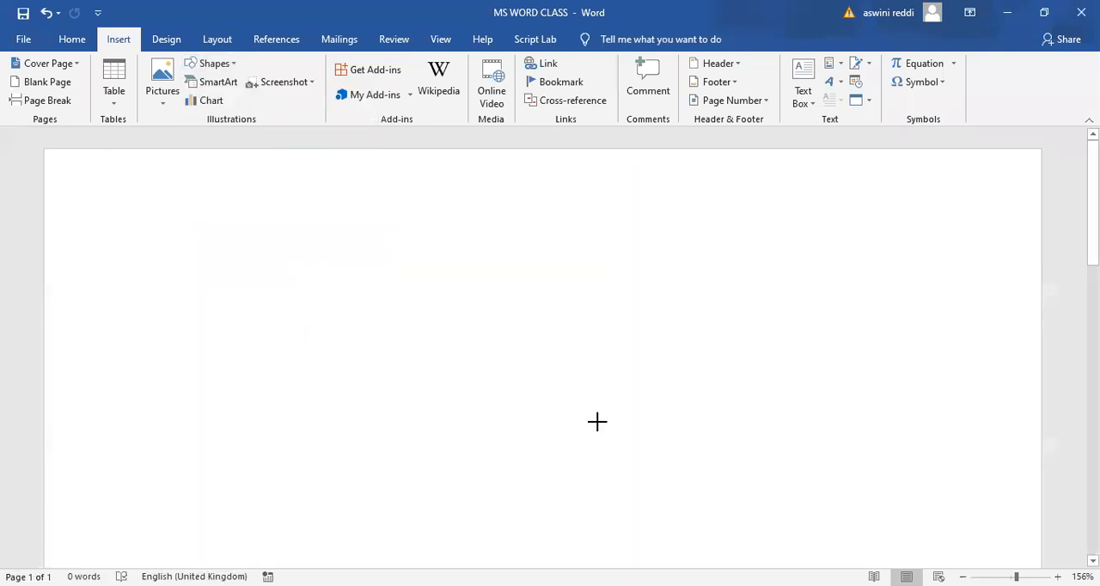
left_click_drag(342, 294, 599, 423)
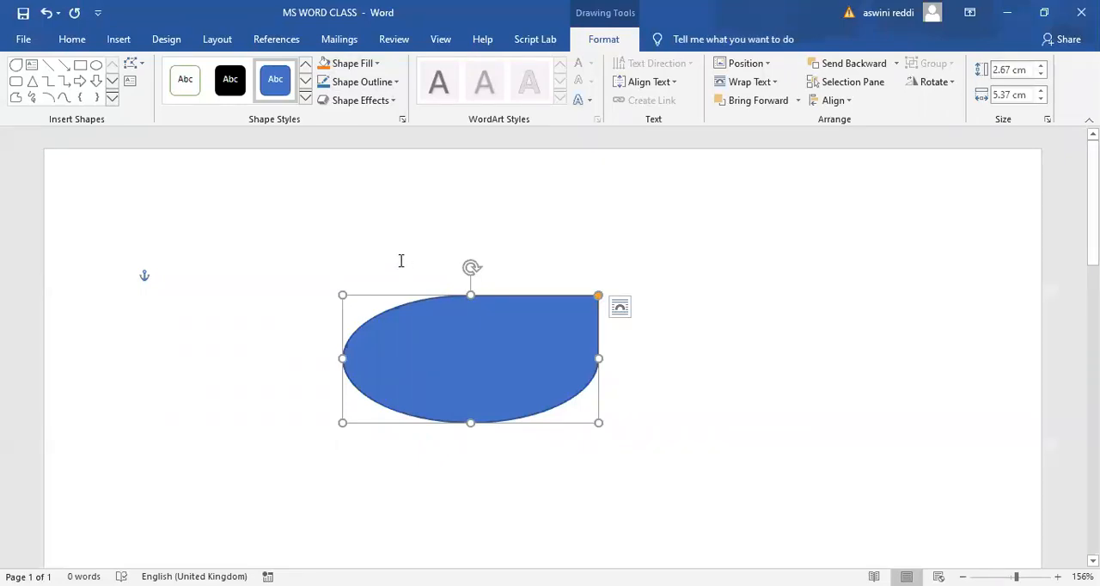
key("Delete")
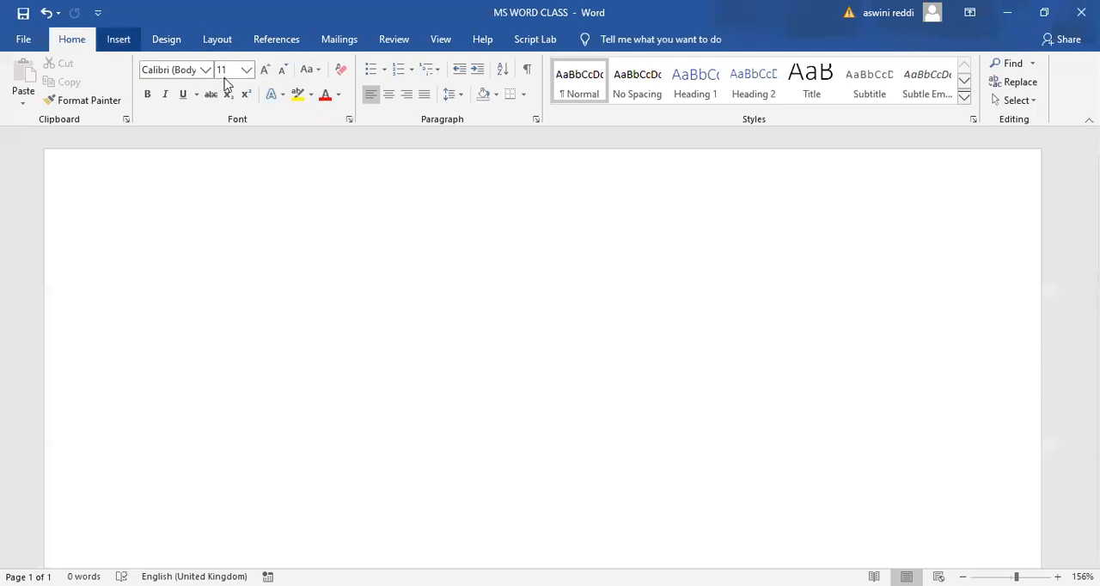
- Look through the List and Cycle layouts for SmartArt graphics without inserting one
scroll(206, 84, "down", 1)
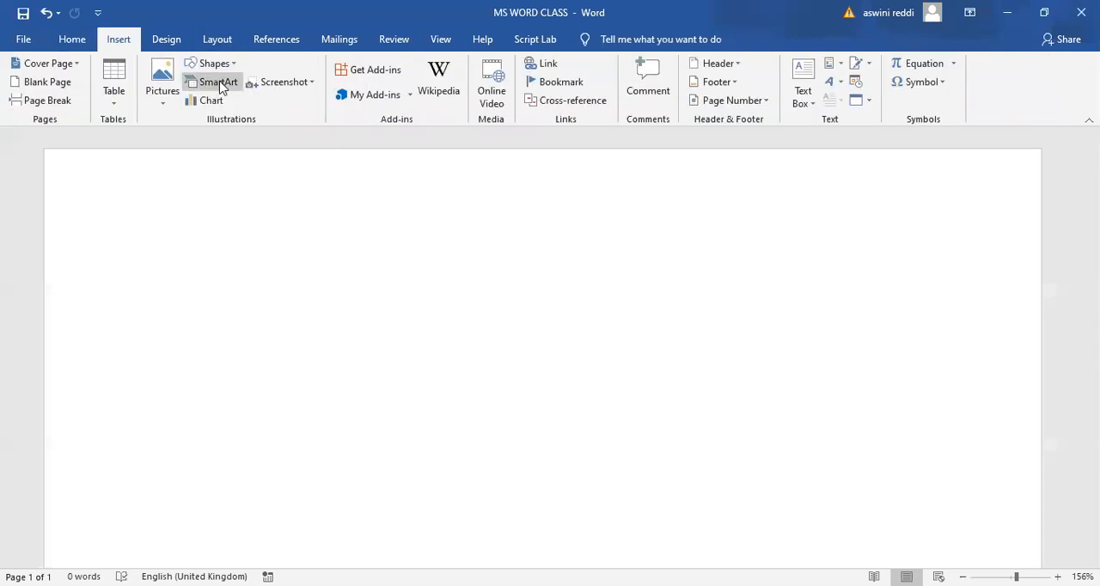
left_click(229, 89)
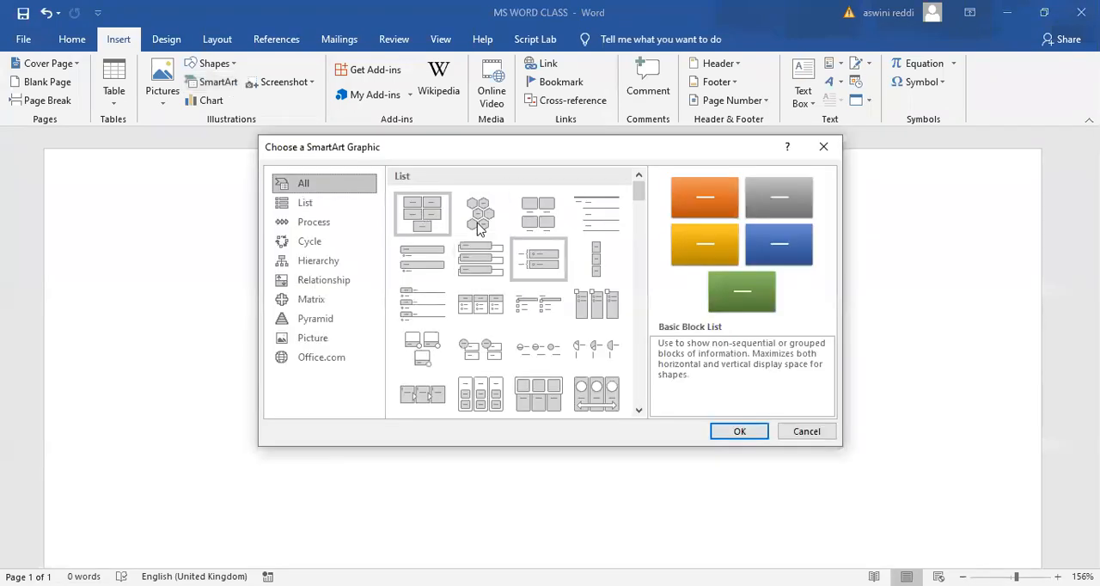
left_click(328, 205)
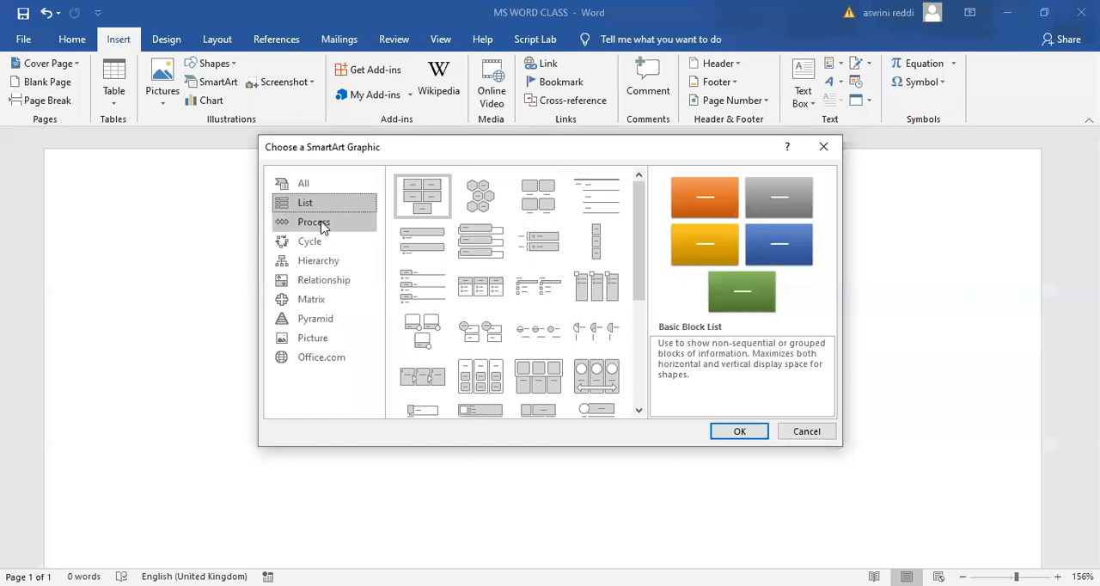
left_click(320, 242)
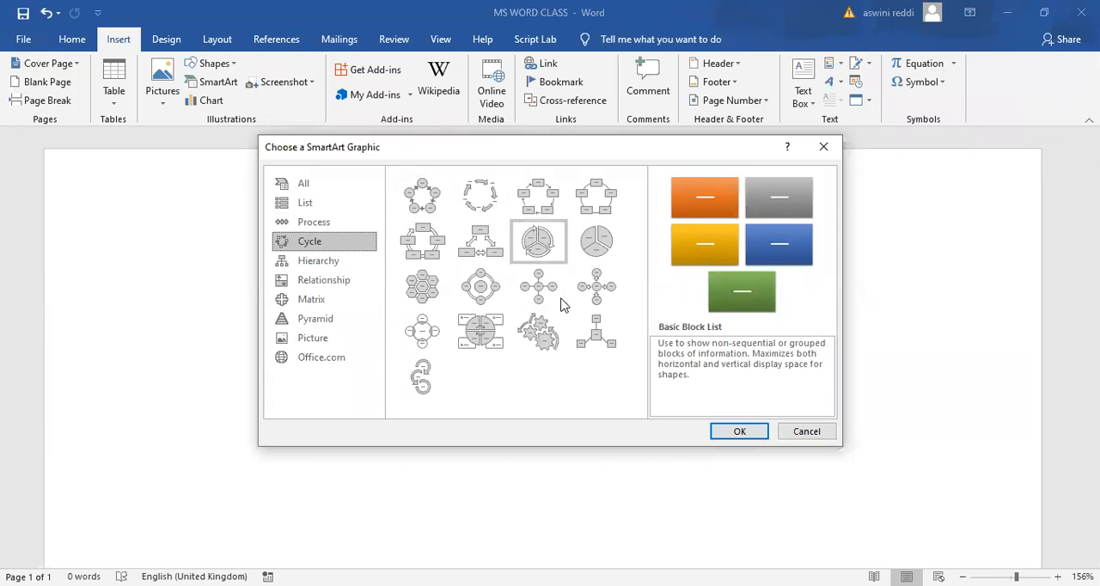
left_click(809, 435)
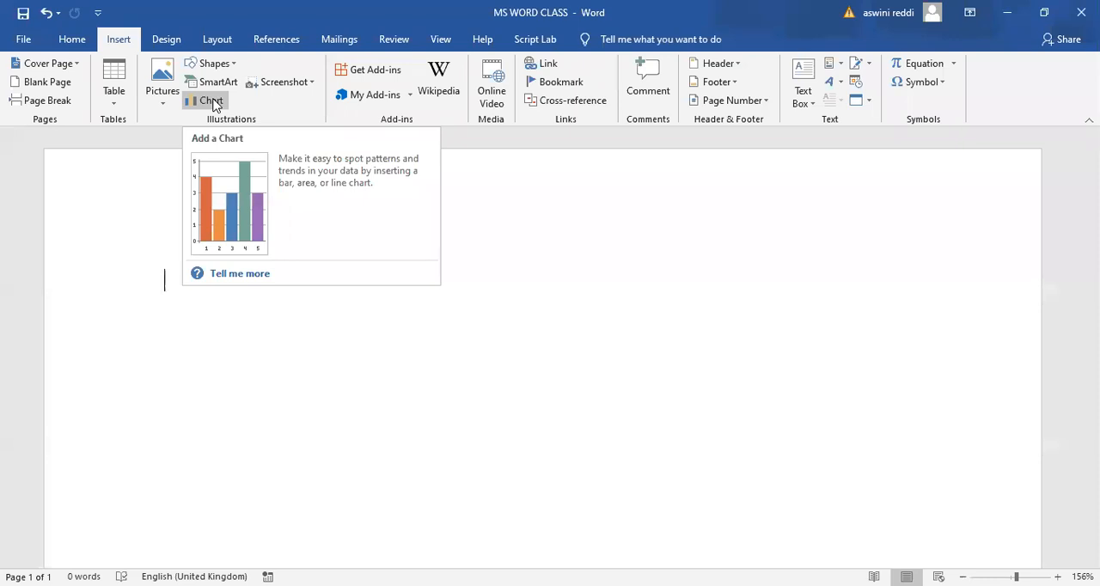
- Browse the Column, Bar, Pie and Line chart types, preview the Clustered Column chart, and leave without inserting a chart
left_click(212, 101)
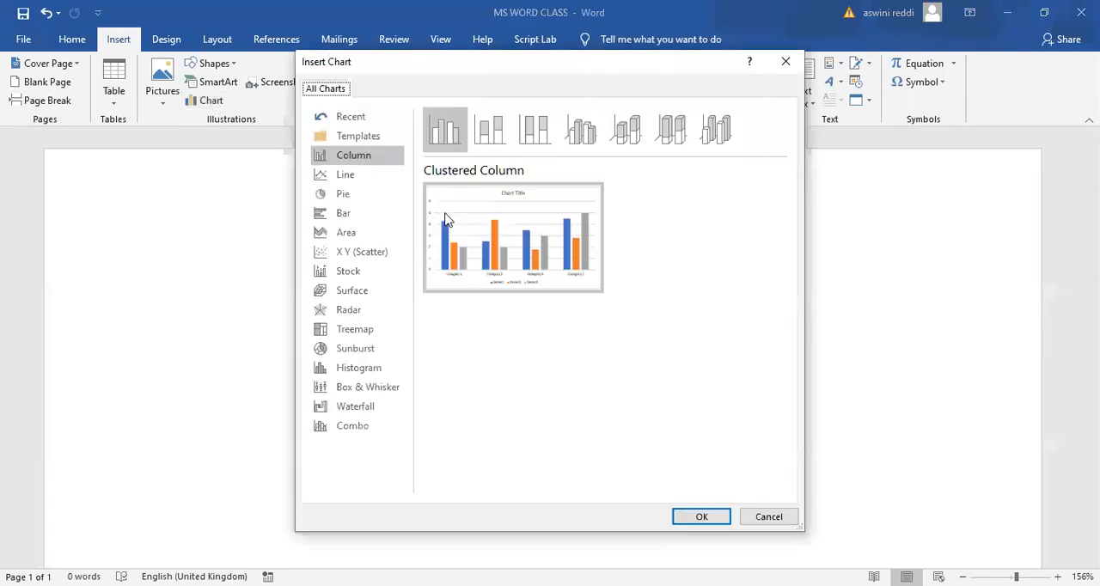
mouse_move(512, 265)
mouse_move(494, 282)
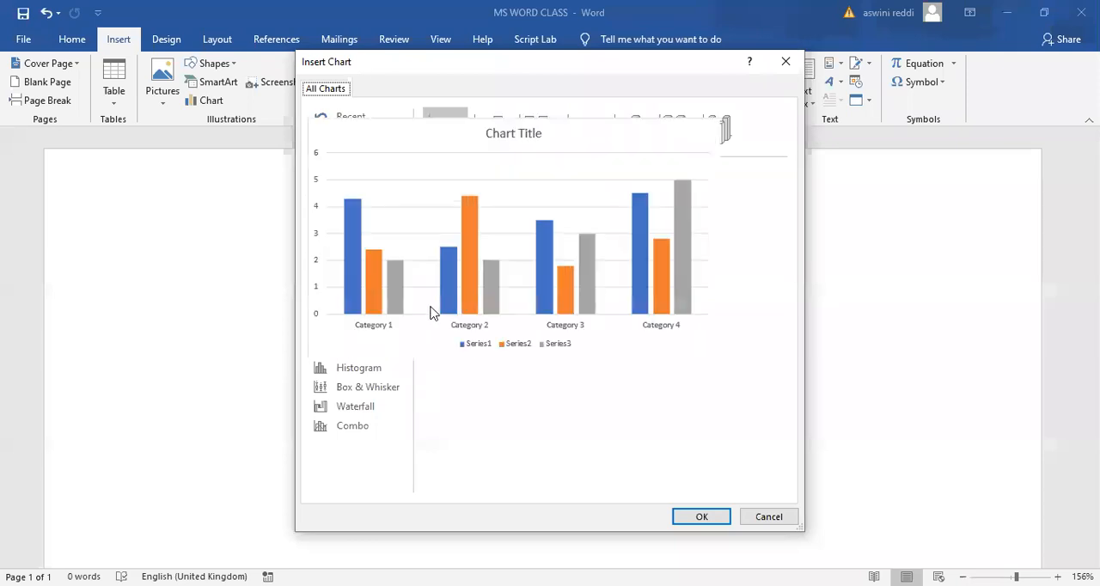
left_click(348, 213)
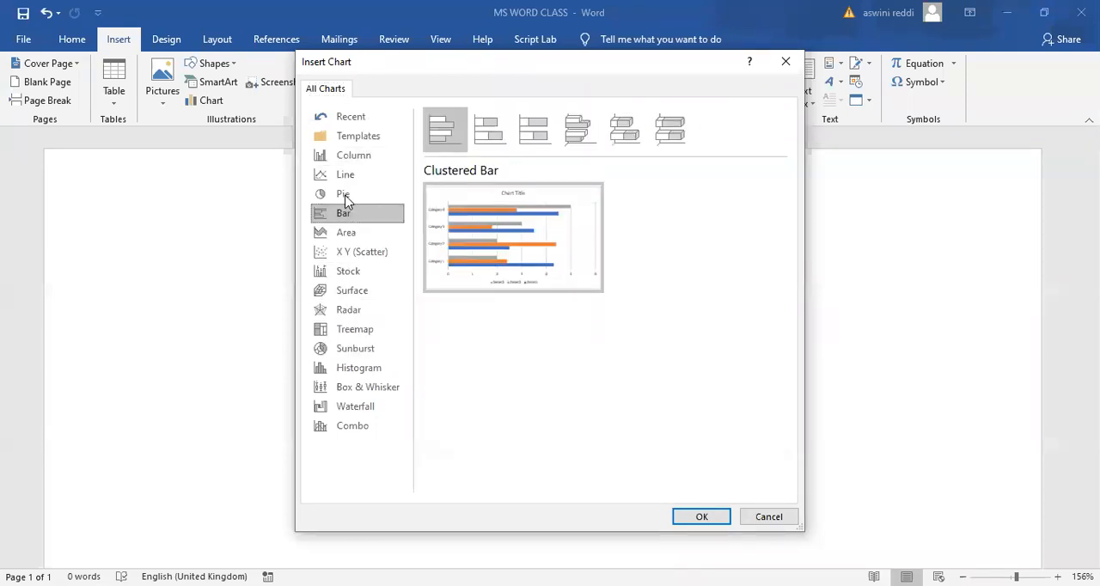
left_click(346, 195)
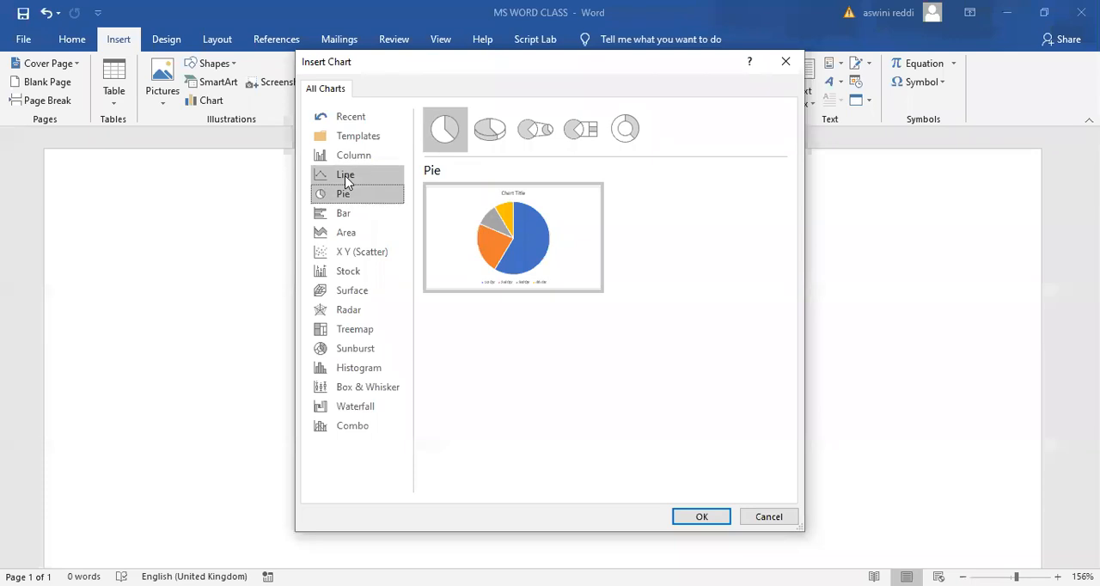
left_click(346, 178)
left_click(347, 161)
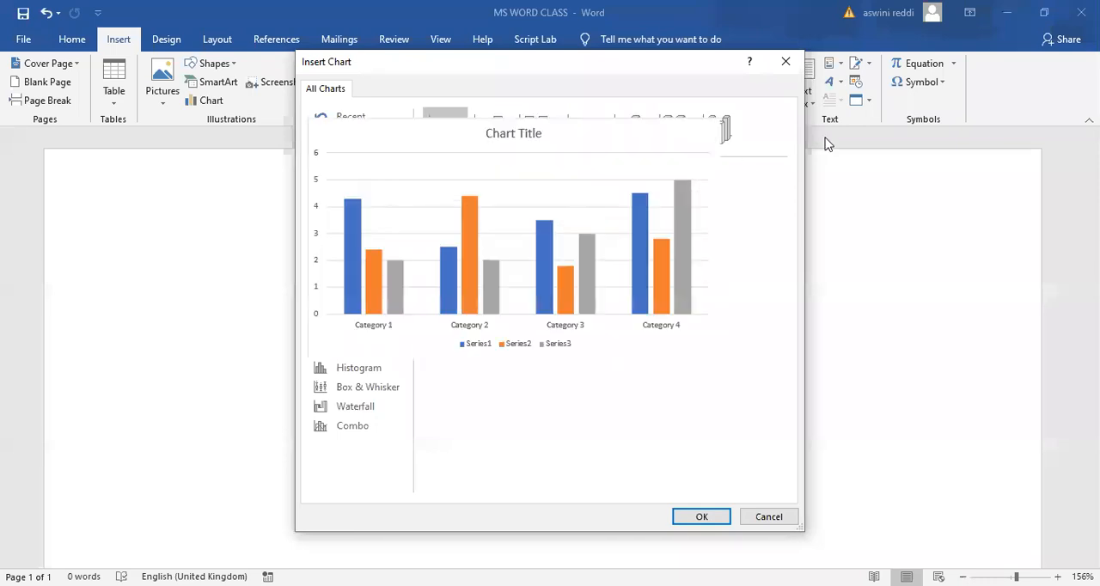
left_click(786, 63)
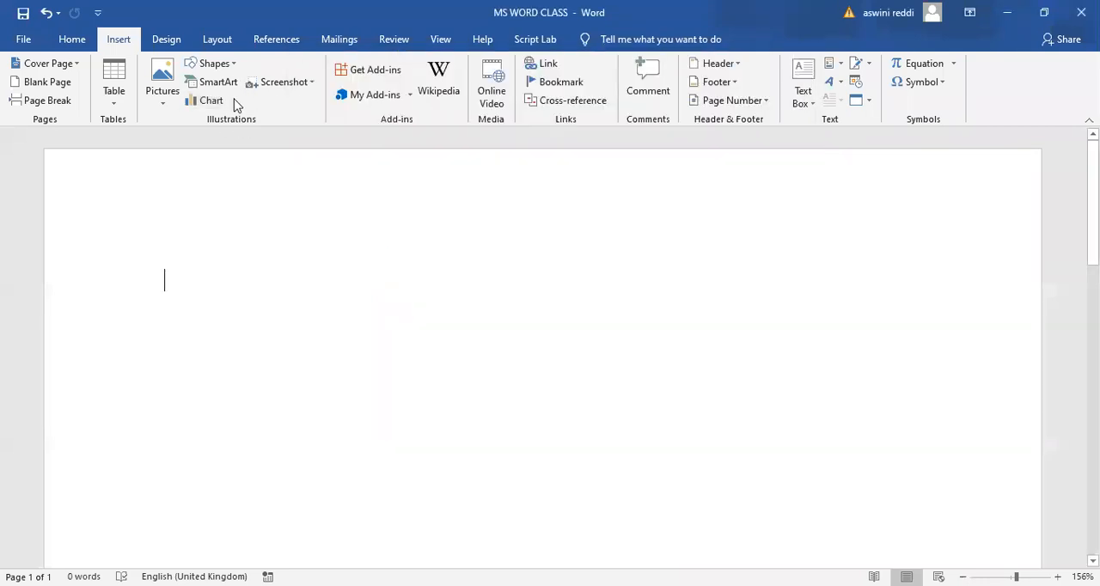
- View the recently used add-ins, and open the Wikipedia add-in and close it again without searching
left_click(411, 96)
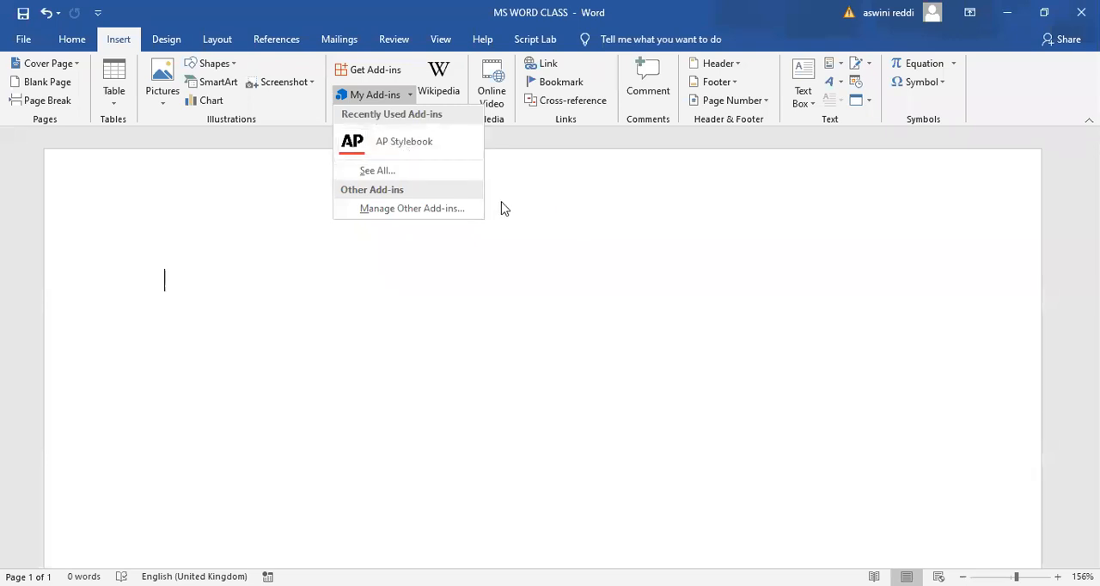
left_click(438, 84)
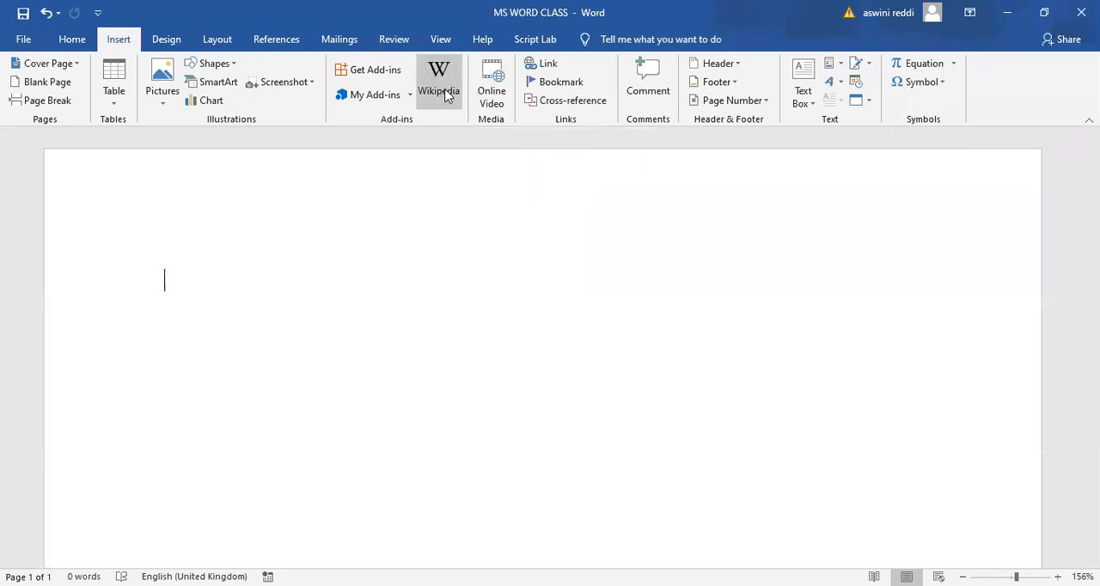
left_click(445, 94)
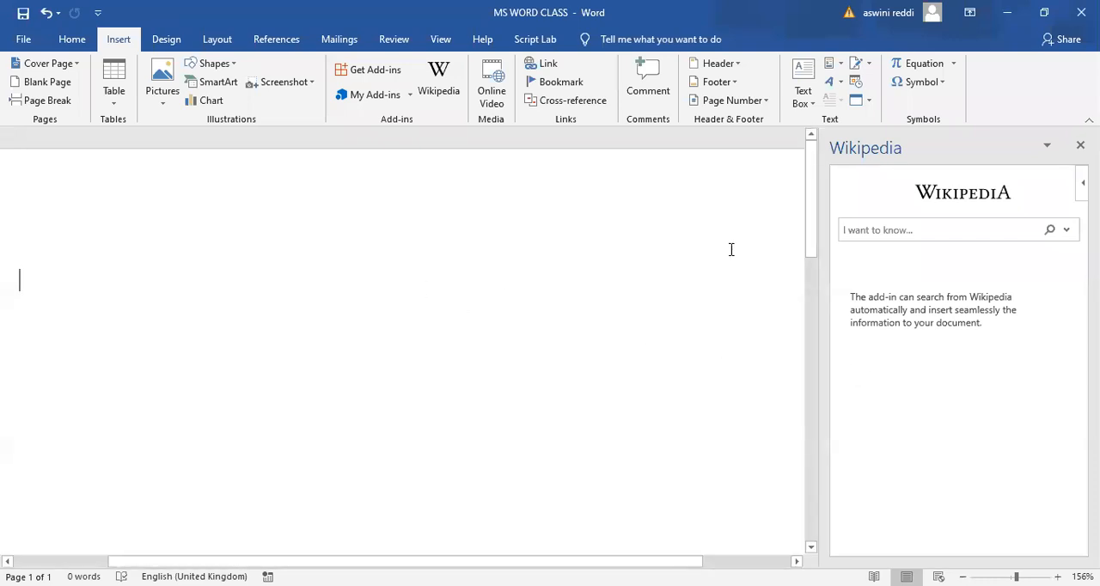
left_click(1077, 145)
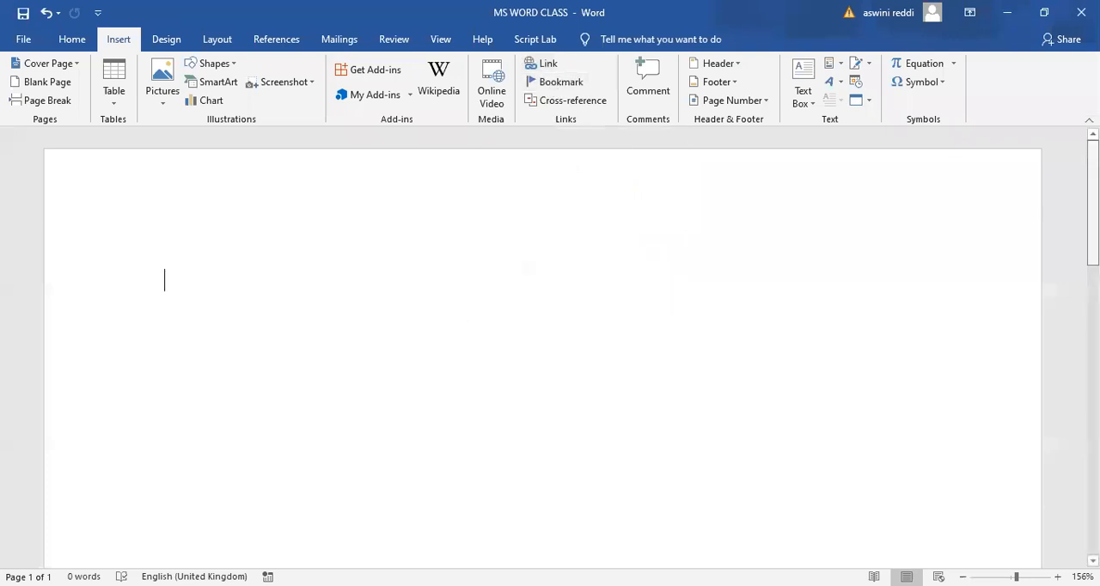
scroll(543, 344, "down", 5)
scroll(543, 343, "down", 3)
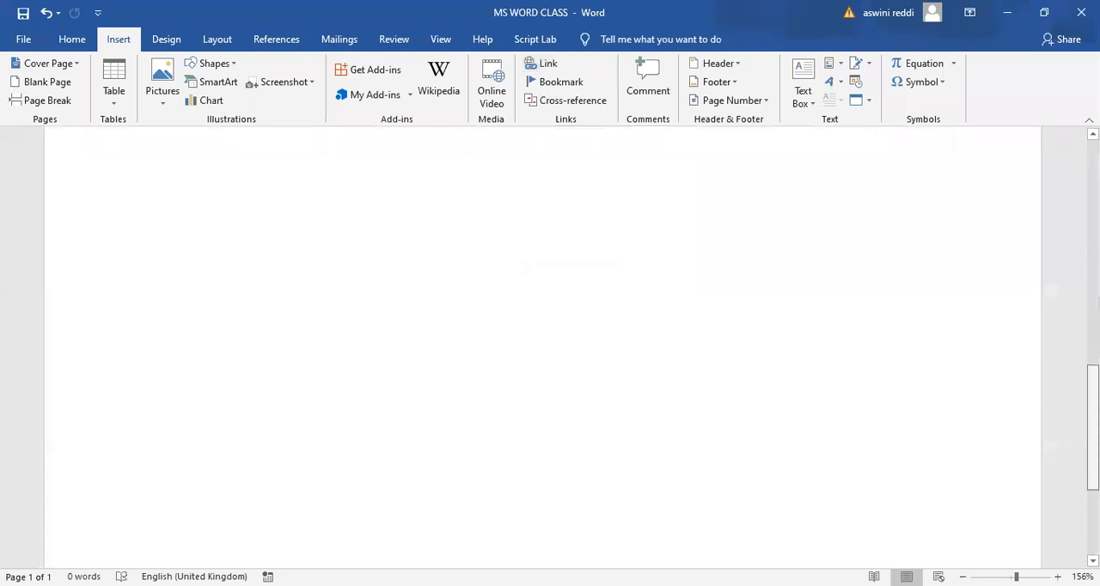
scroll(543, 344, "up", 5)
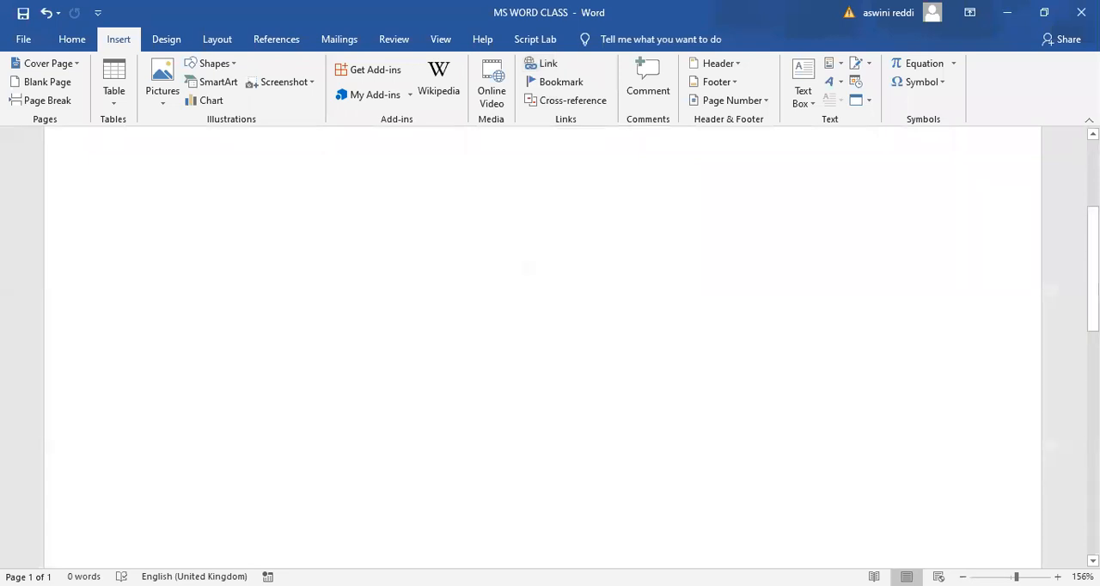
scroll(521, 255, "up", 2)
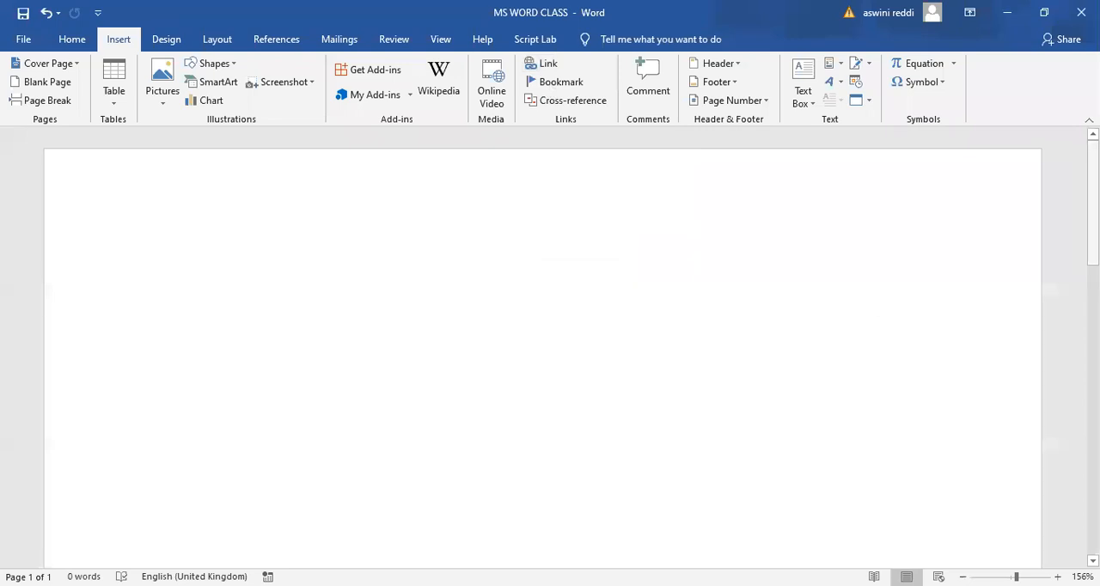
scroll(543, 344, "down", 8)
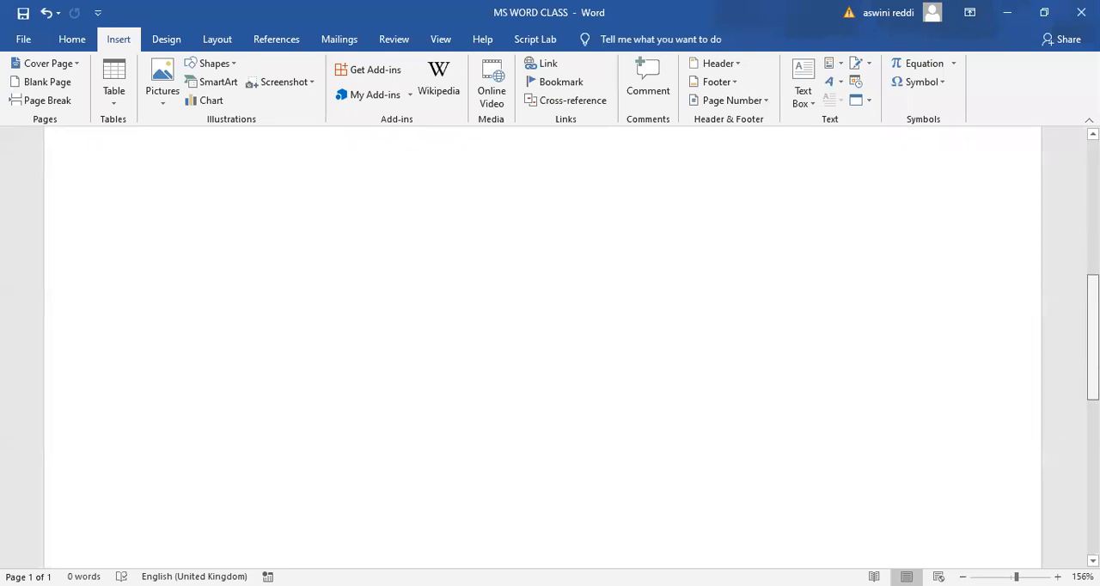
left_click_drag(1092, 408, 1093, 288)
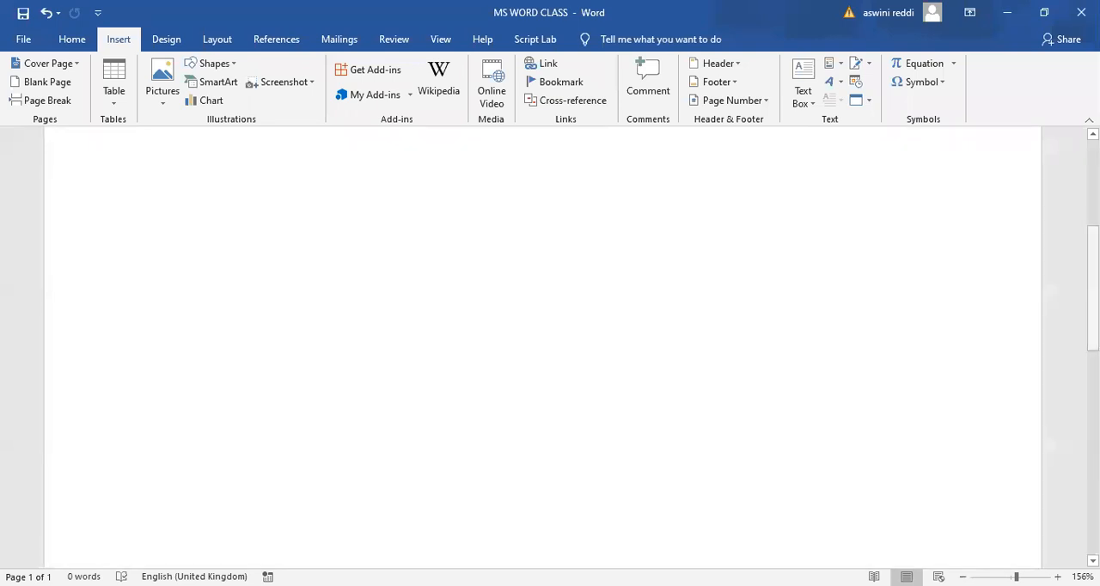
scroll(543, 343, "up", 4)
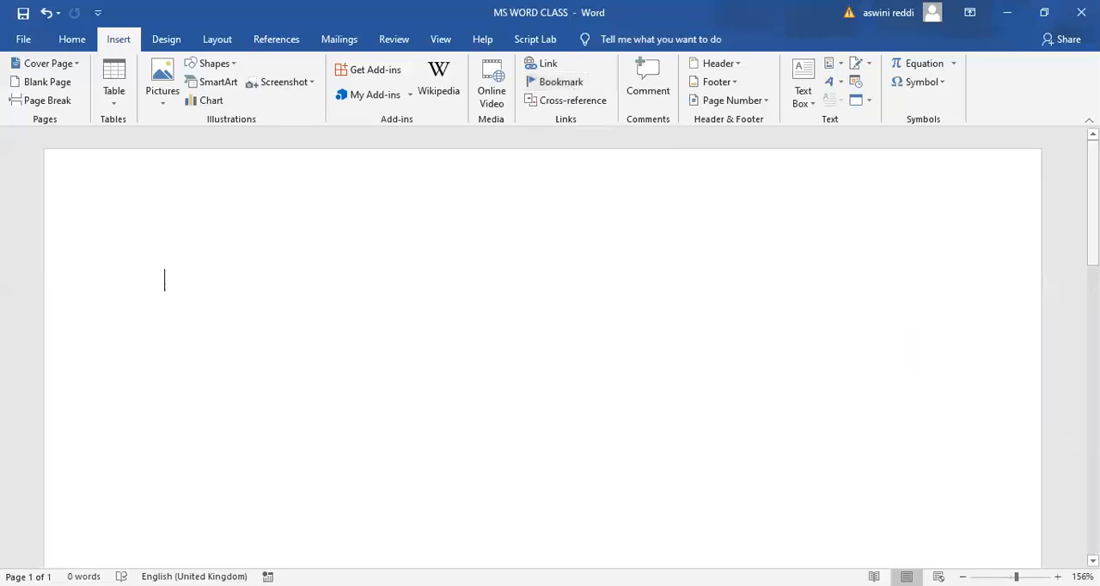
scroll(541, 344, "down", 5)
scroll(458, 398, "down", 5)
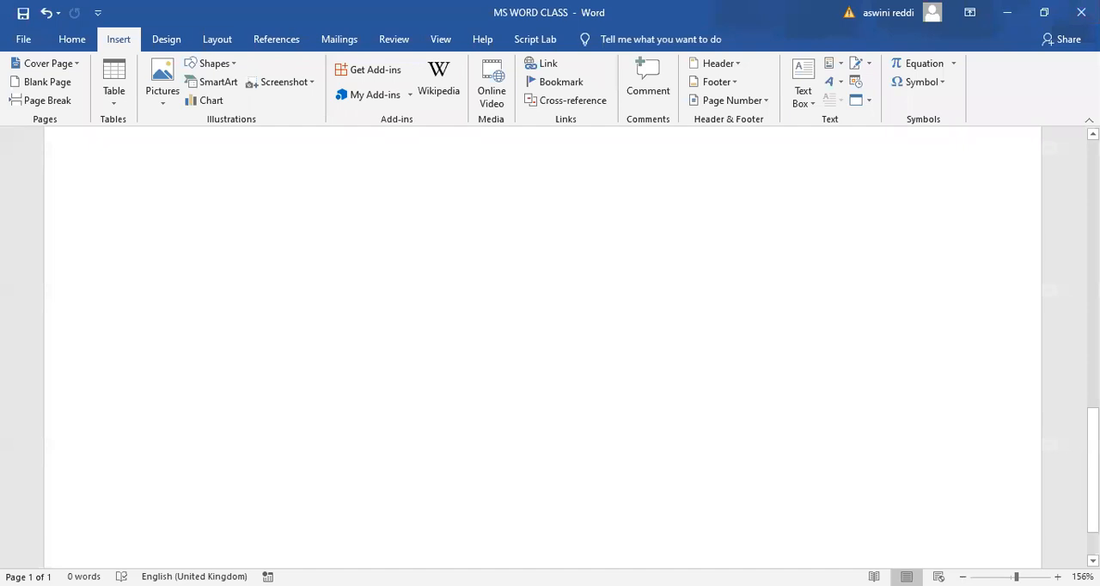
scroll(541, 344, "down", 1)
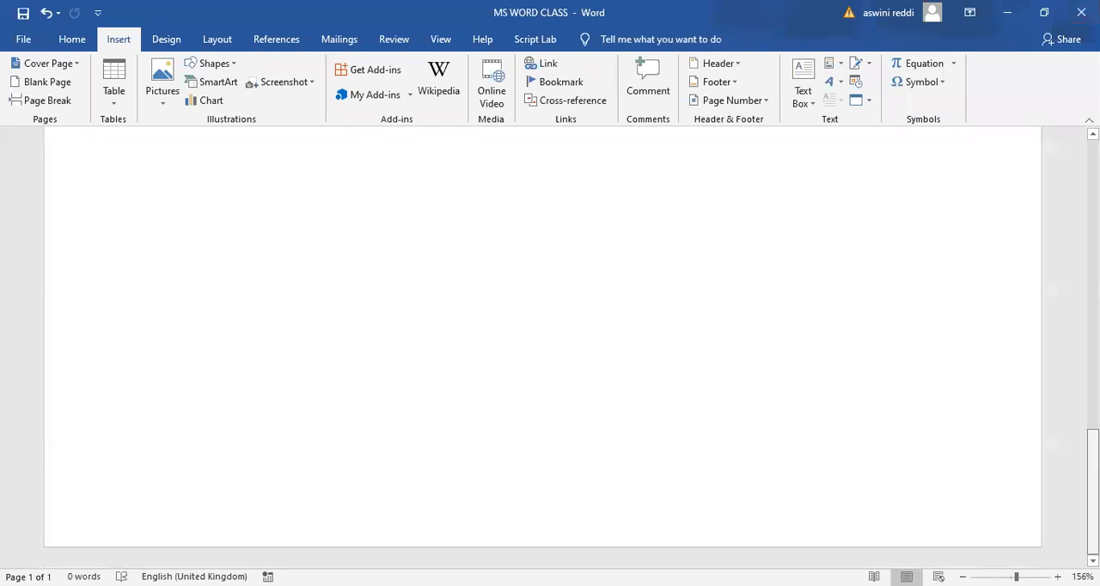
scroll(541, 344, "up", 10)
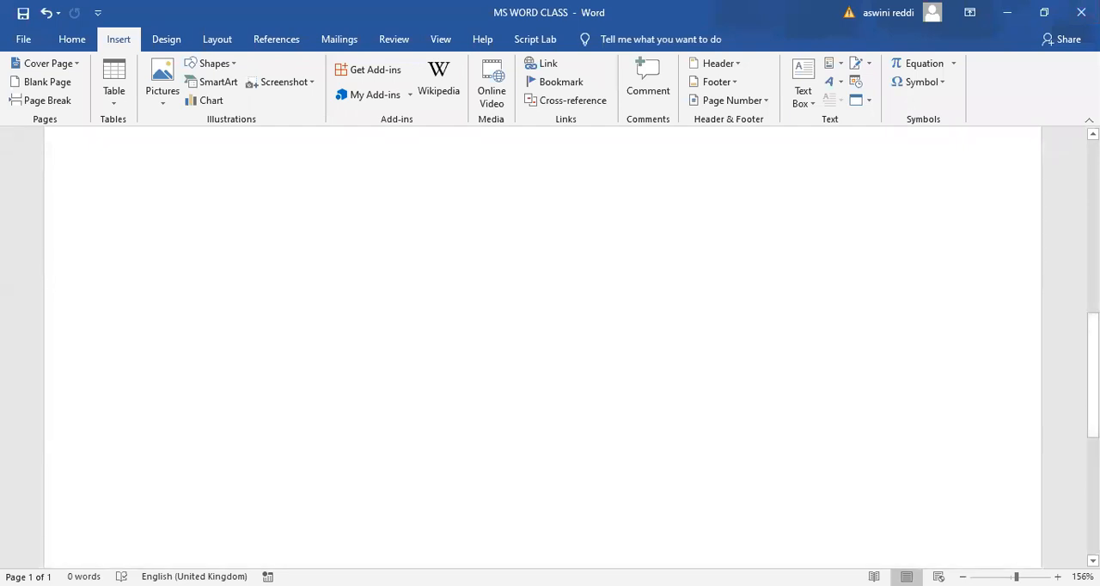
scroll(541, 344, "up", 1)
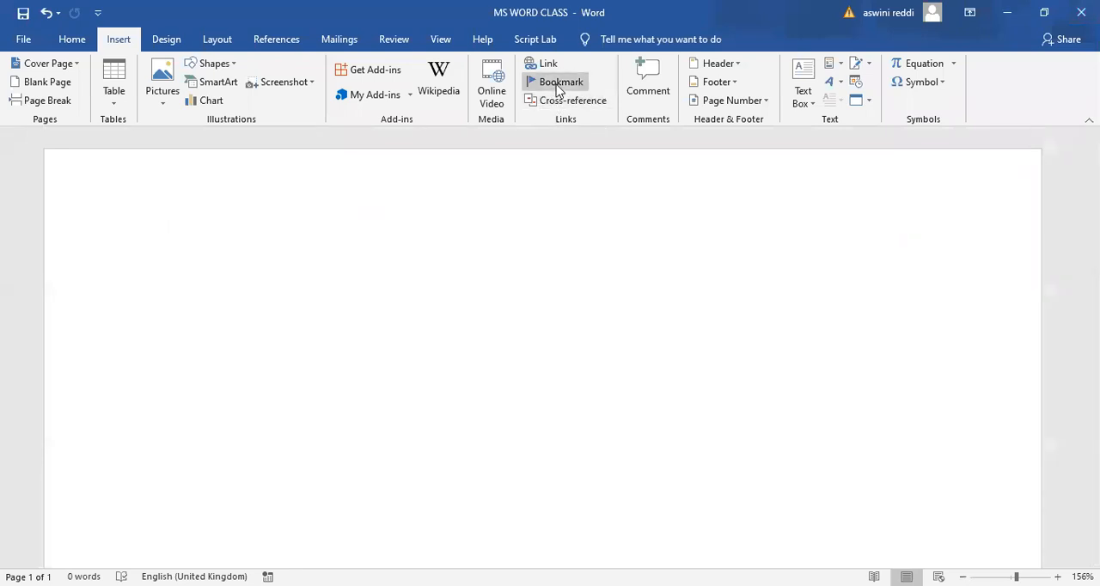
- View the options for adding a bookmark, and close them without adding one
left_click(555, 83)
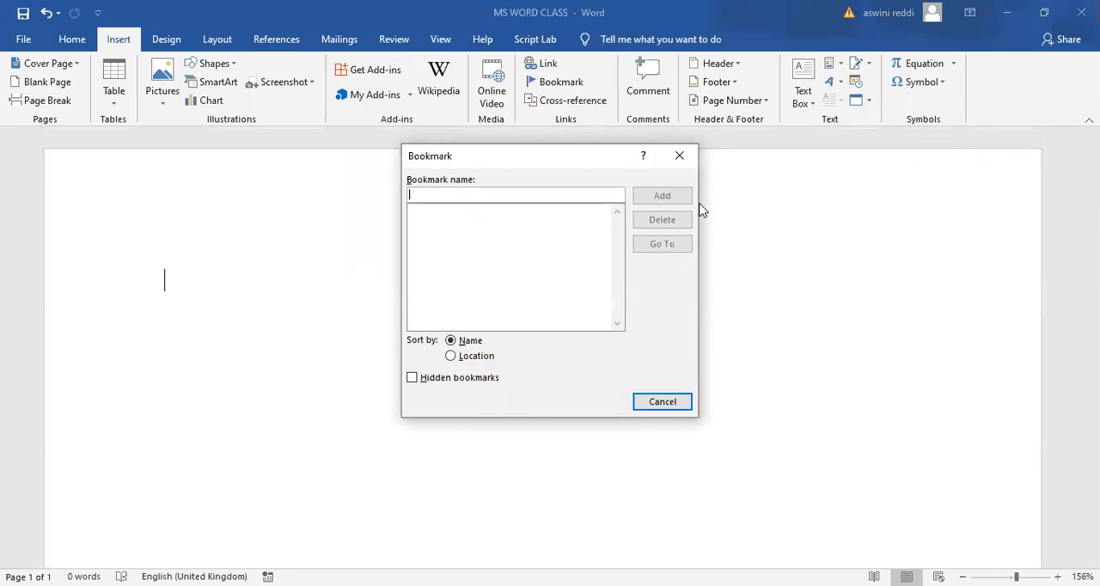
left_click(681, 156)
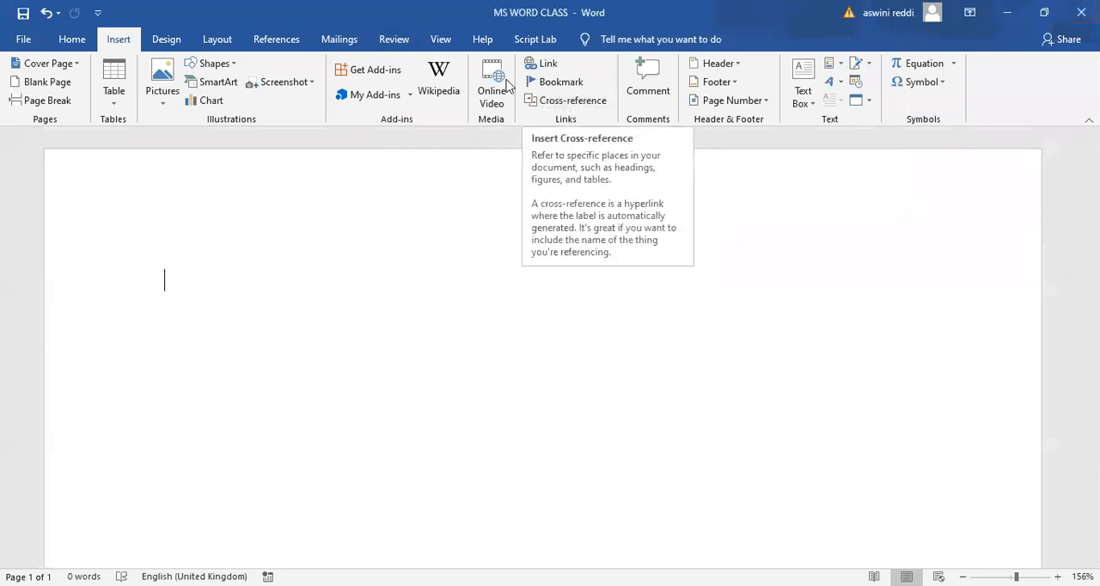
- Look over the commands available for references and for reviewing the document
left_click(270, 43)
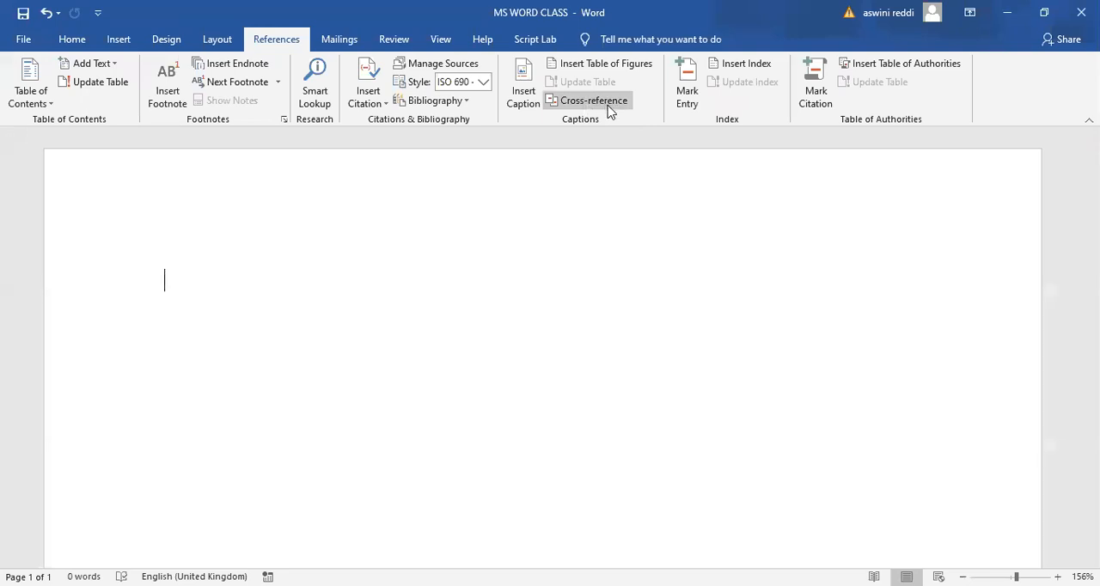
left_click(119, 41)
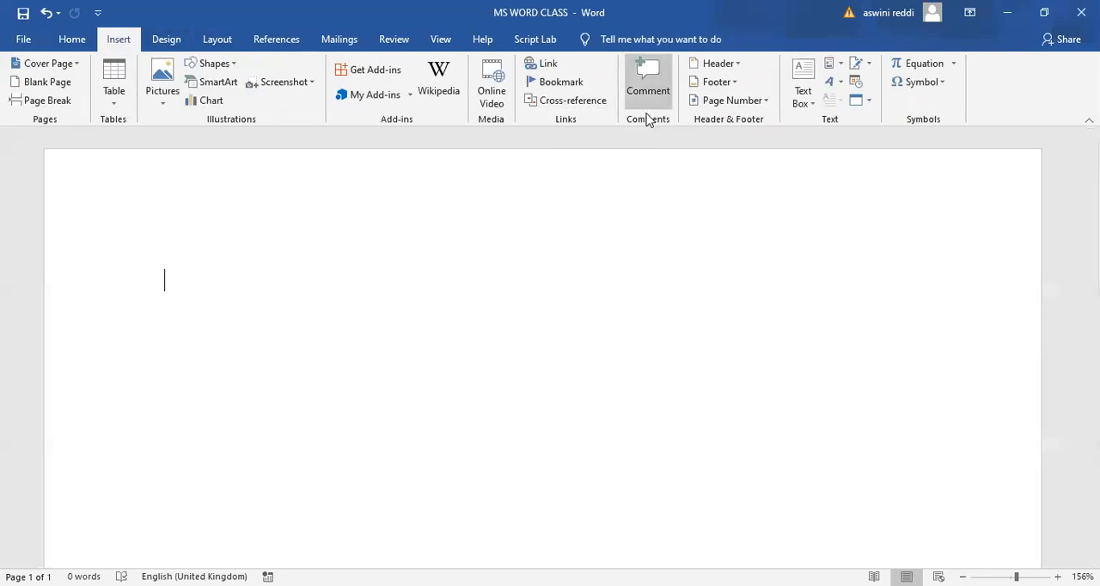
left_click(401, 43)
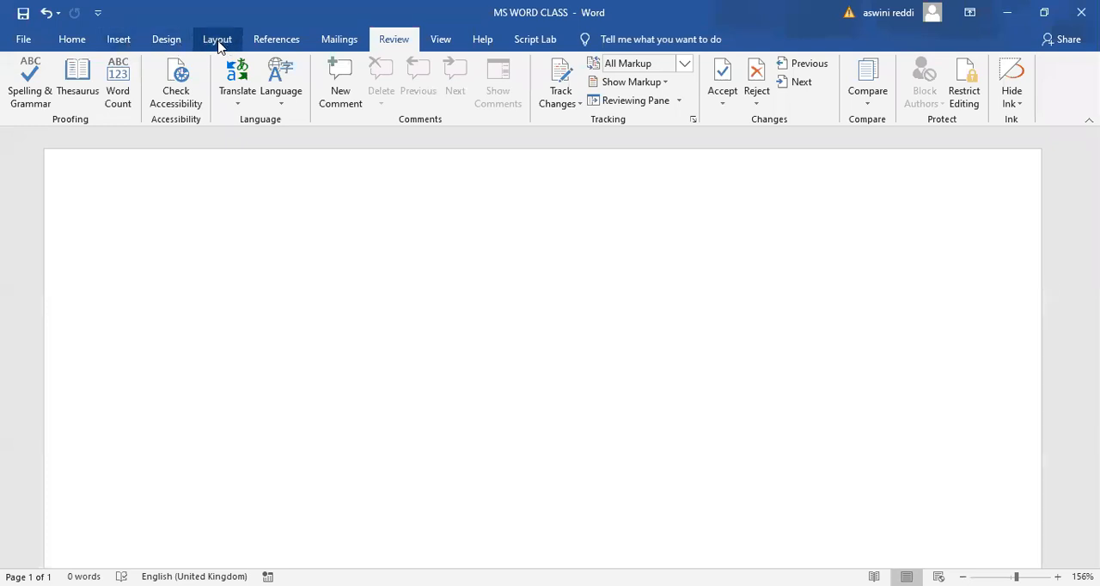
- Open the page's header area for editing and return to the document body without adding header content
left_click(120, 40)
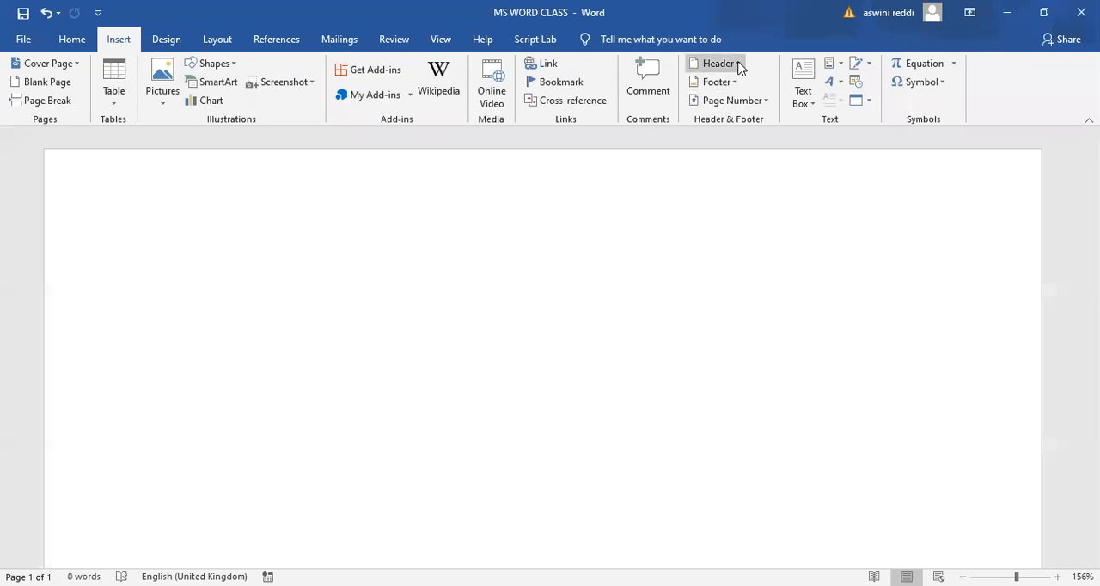
double_click(422, 180)
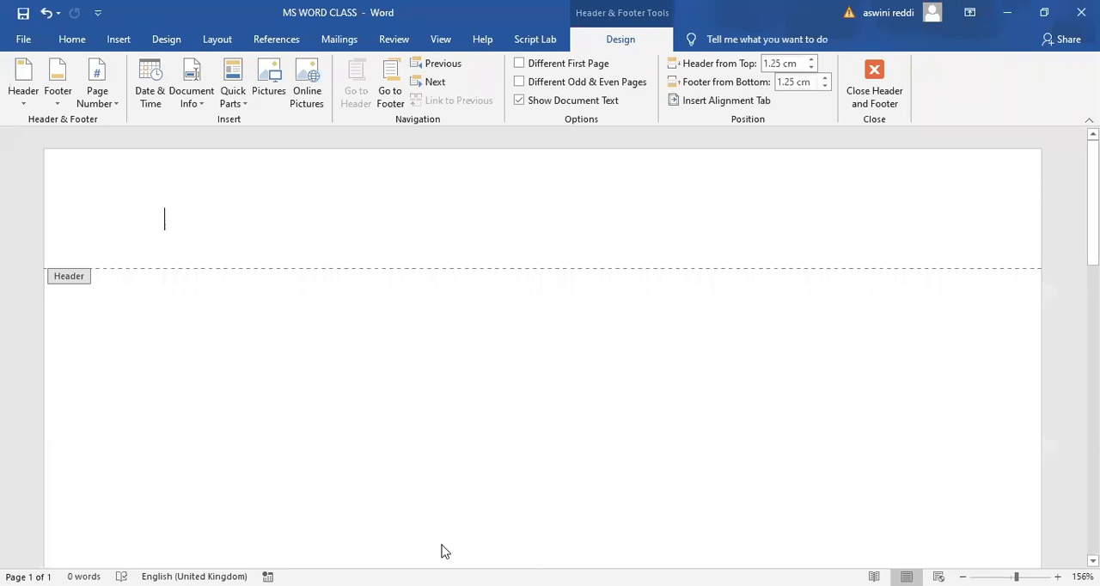
double_click(483, 419)
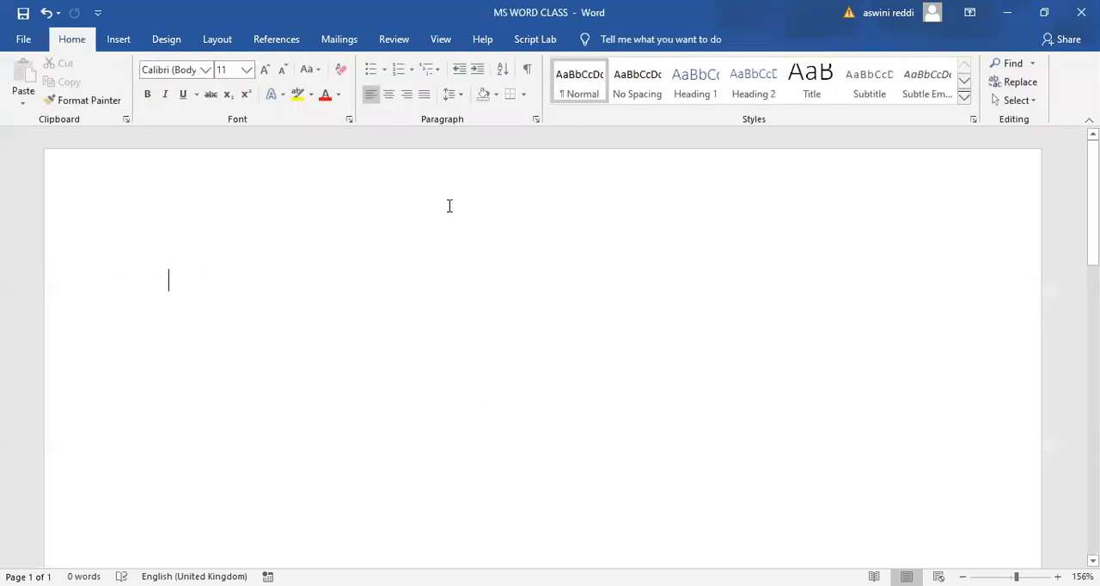
- Open the footer area at the end of the page and return to the document body without adding footer content
left_click(119, 39)
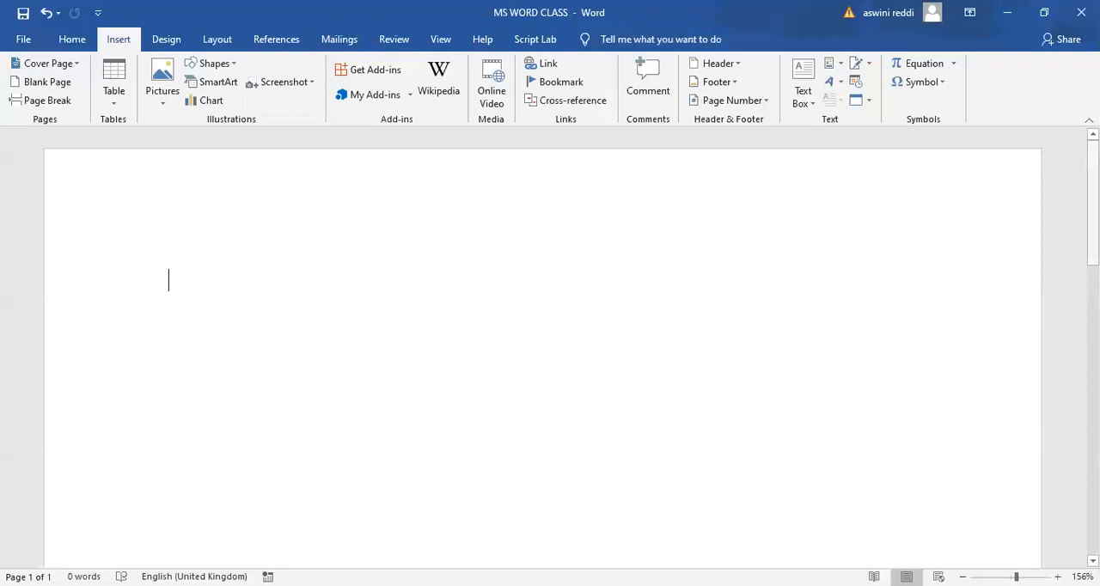
scroll(542, 347, "down", 5)
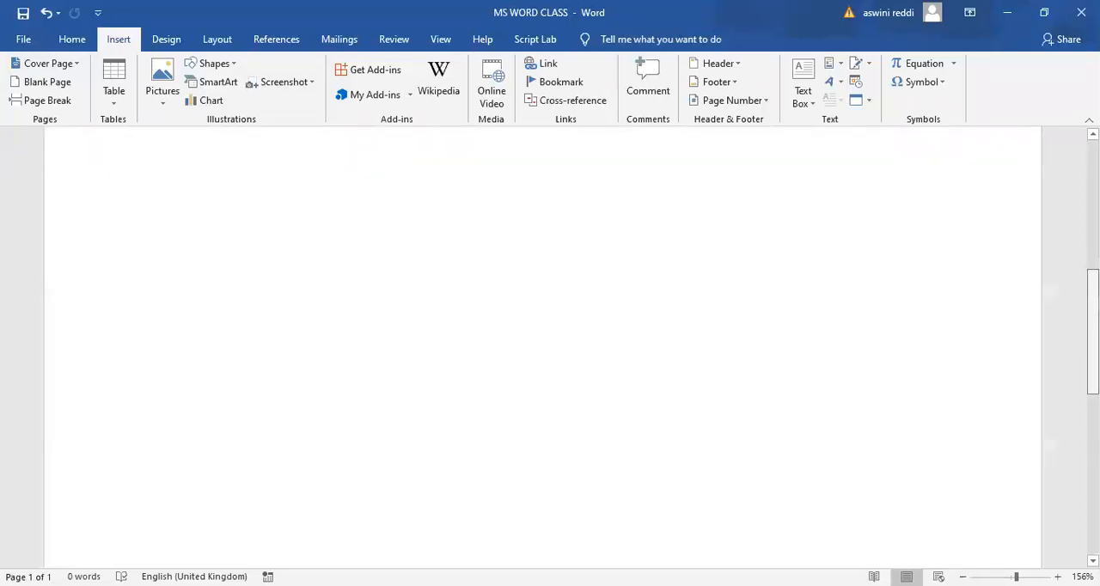
scroll(542, 347, "up", 5)
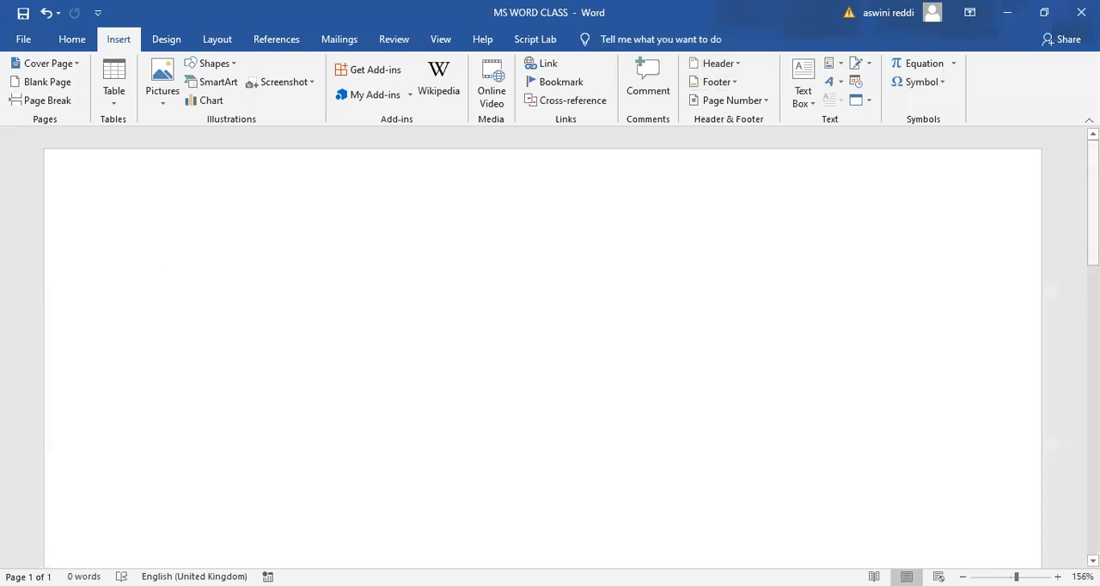
scroll(541, 344, "down", 6)
scroll(550, 387, "down", 2)
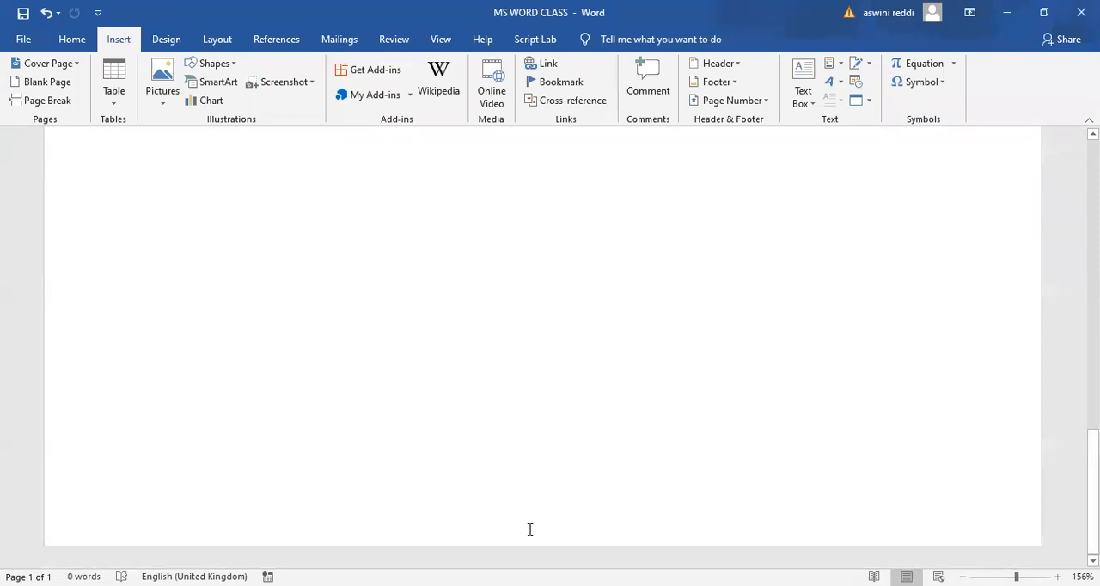
double_click(501, 500)
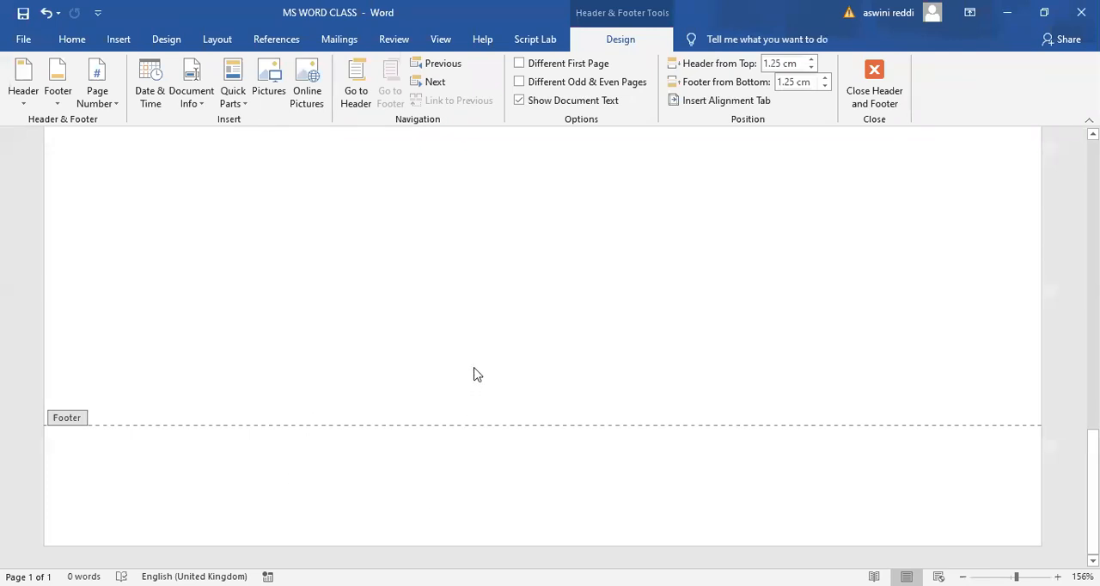
double_click(522, 202)
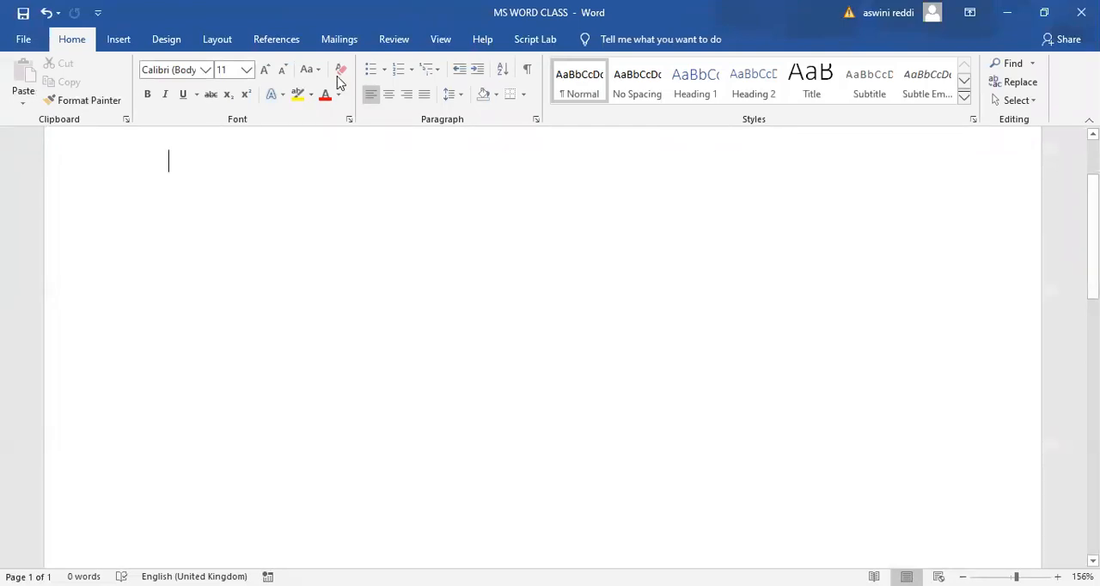
- Browse the page number designs for the top of the page and the page margins, and leave without inserting one
left_click(120, 41)
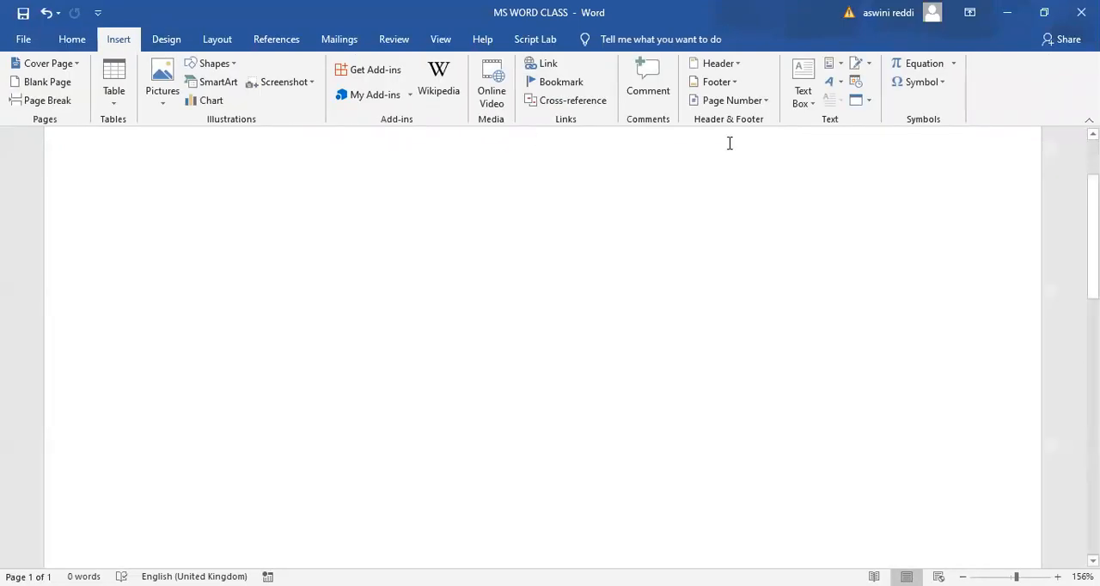
left_click(765, 106)
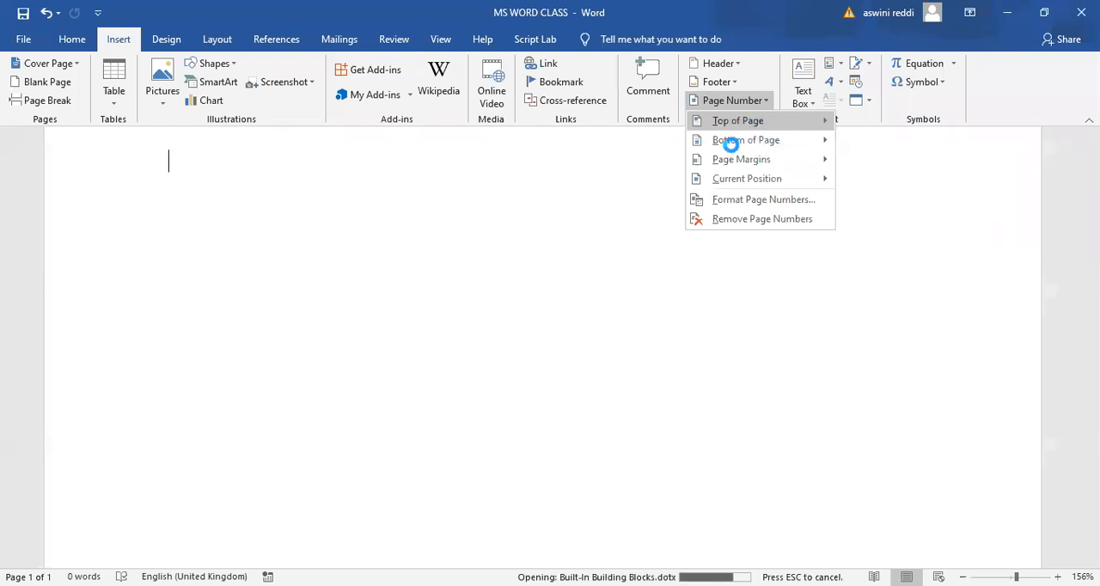
mouse_move(747, 130)
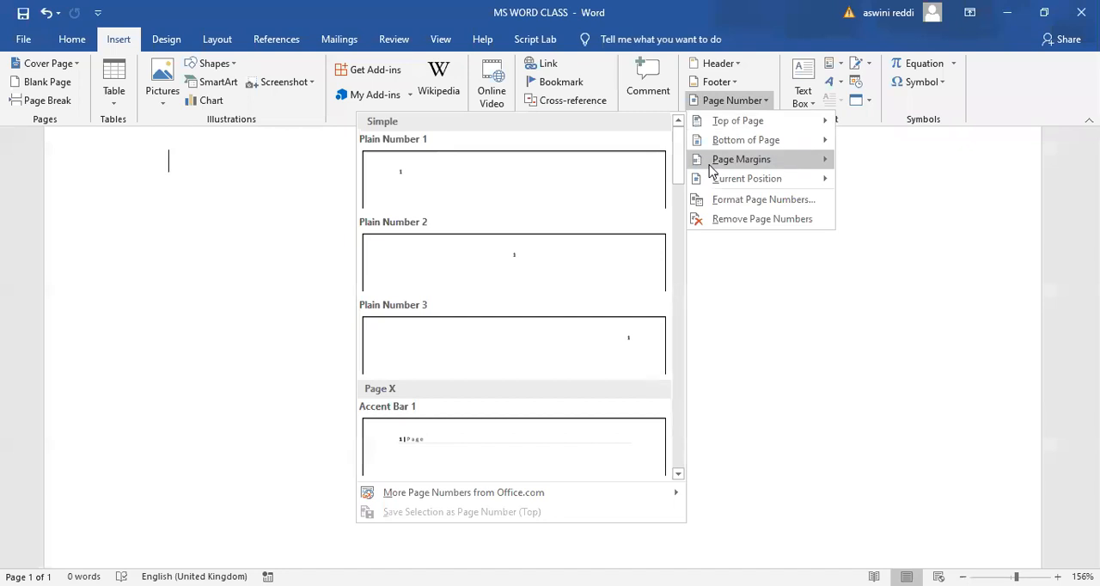
mouse_move(709, 170)
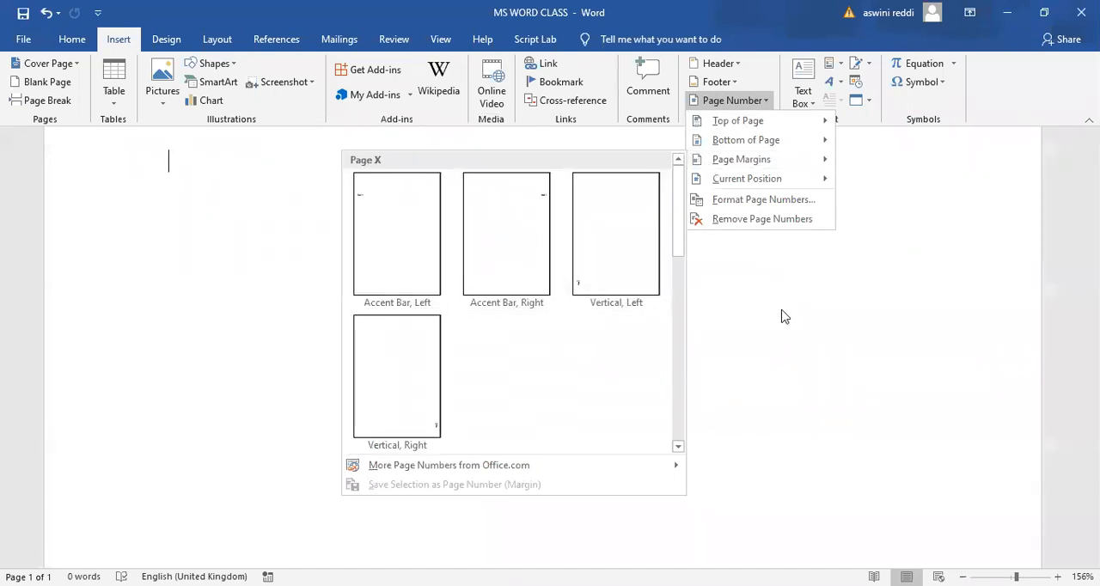
left_click(774, 343)
scroll(774, 343, "down", 5)
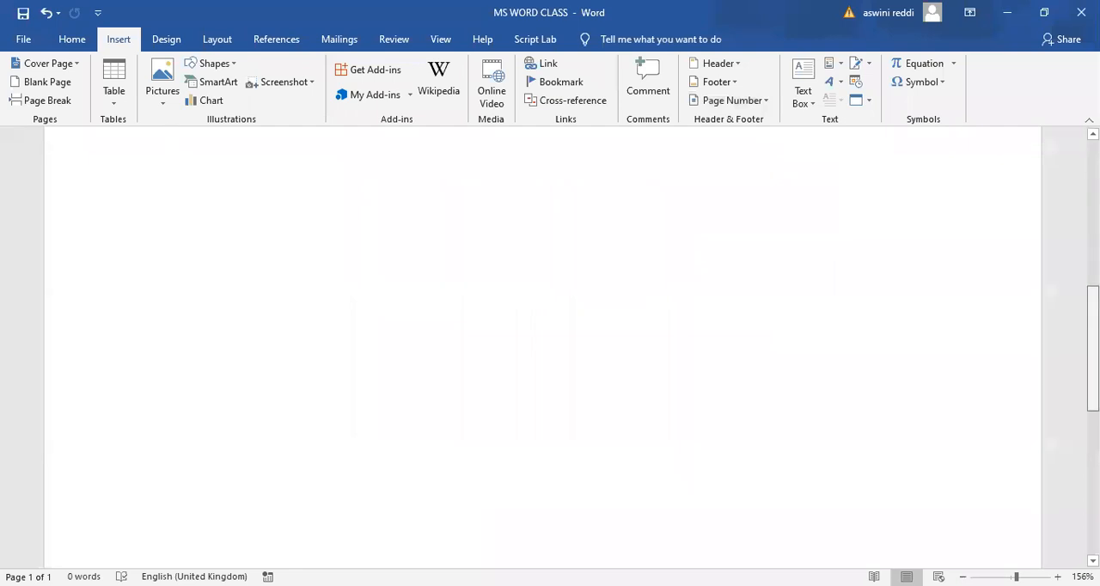
scroll(541, 343, "up", 10)
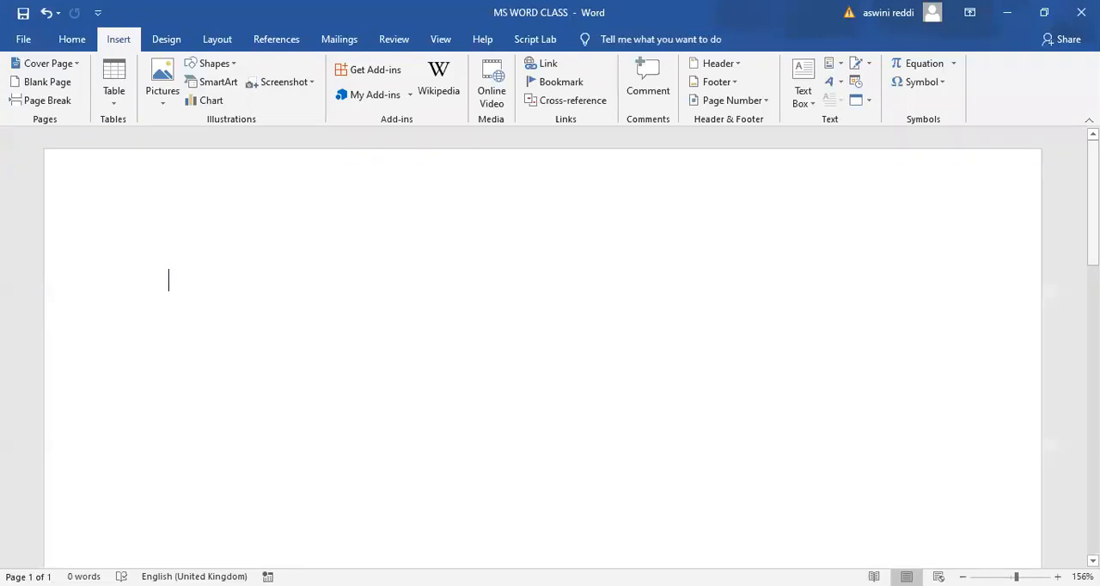
- Insert the built-in Austin Sidebar text box on the blank page, look it over, and remove it again
left_click(811, 103)
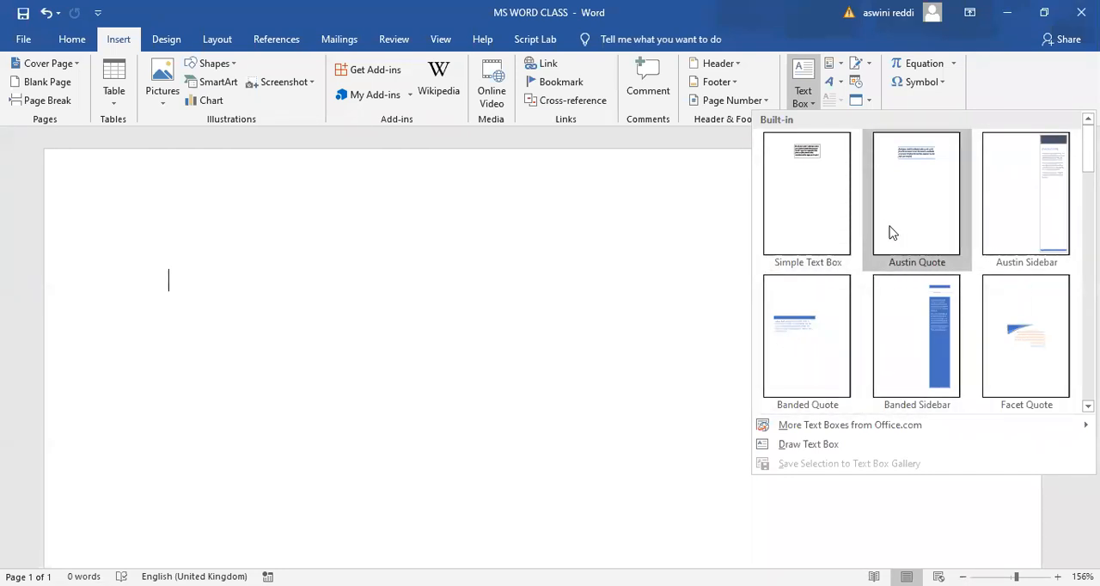
left_click(1040, 181)
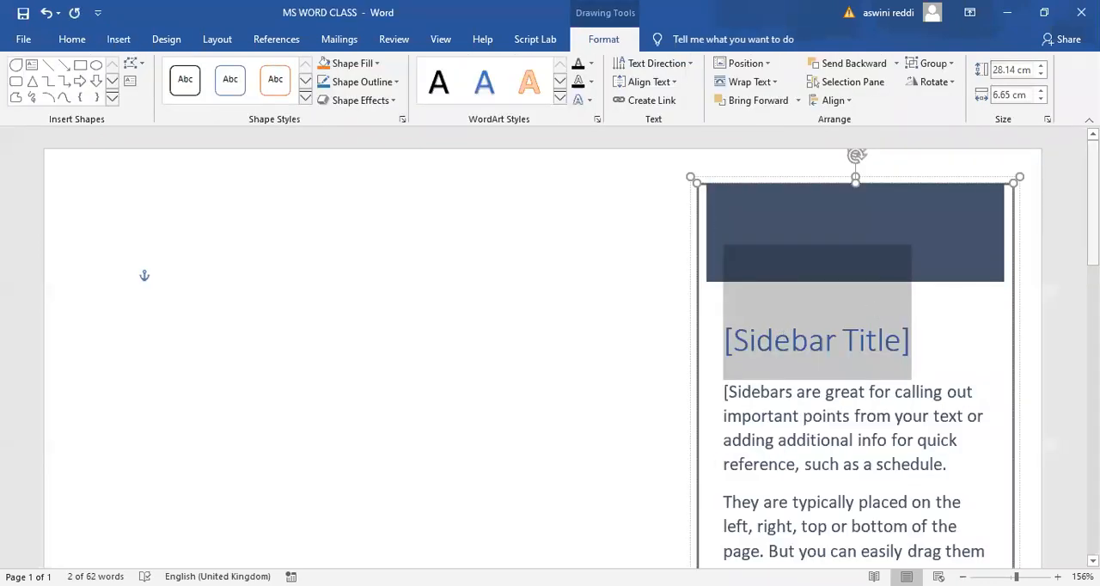
left_click_drag(1091, 203, 1092, 238)
scroll(550, 344, "up", 2)
scroll(550, 344, "down", 1)
scroll(550, 343, "up", 1)
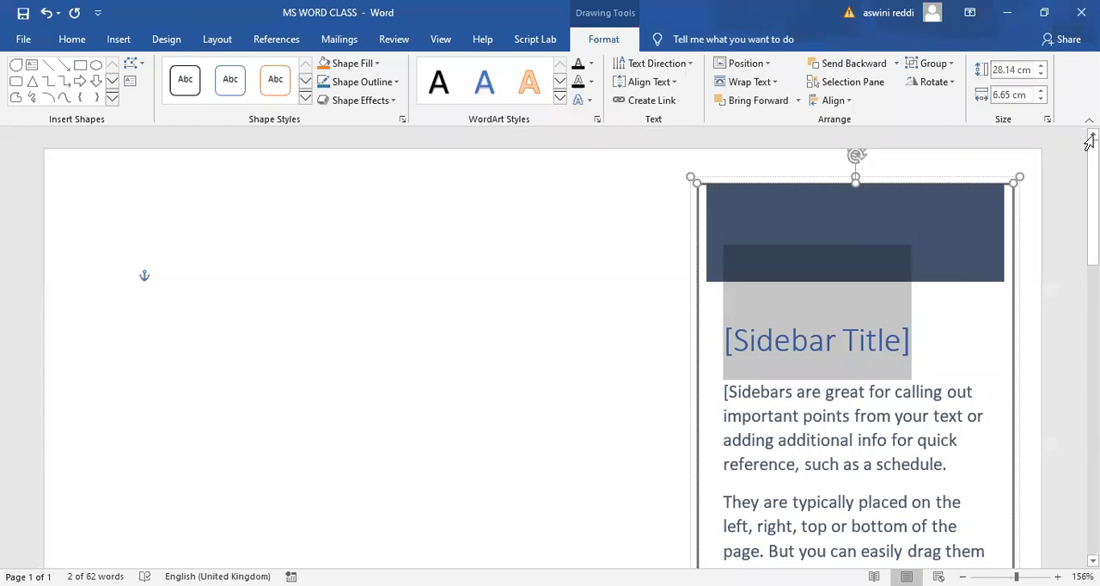
key("Delete")
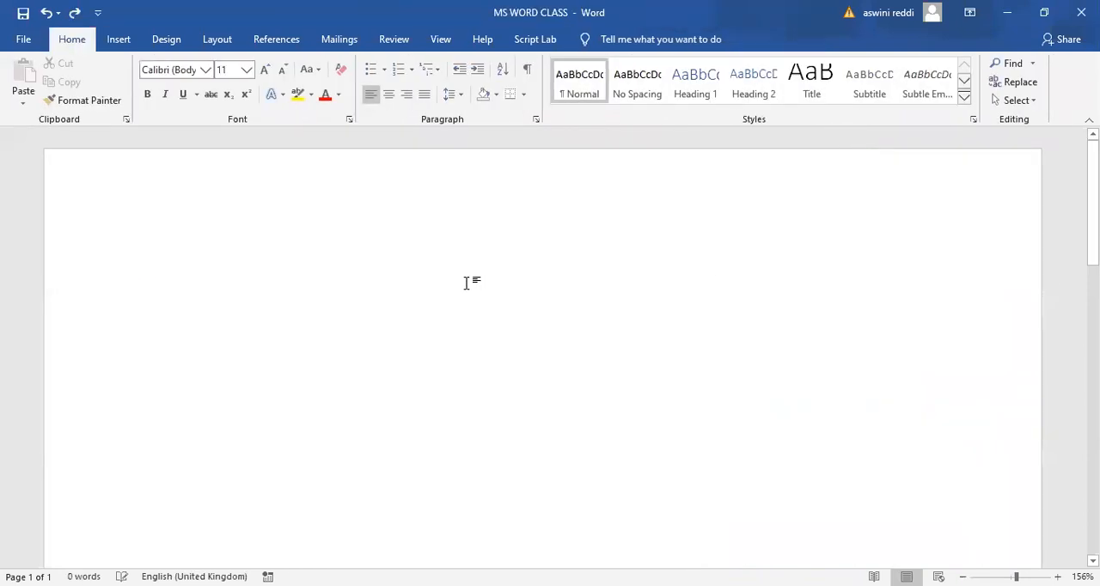
- Fill the blank document with sample text generated by =rand(5,6)
type("=rqn")
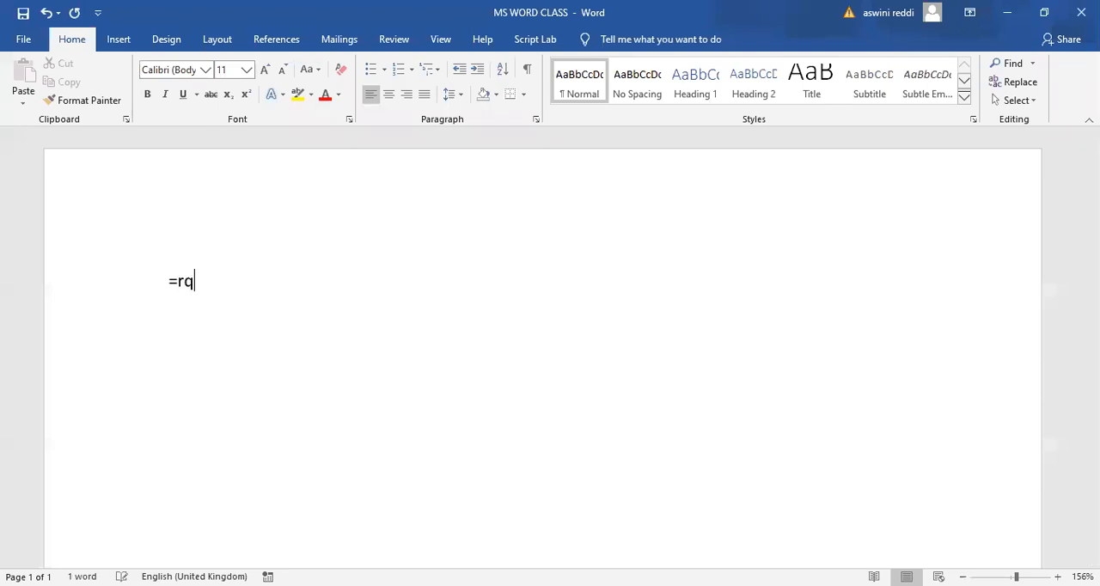
key("BackSpace")
key("BackSpace")
type("and(5")
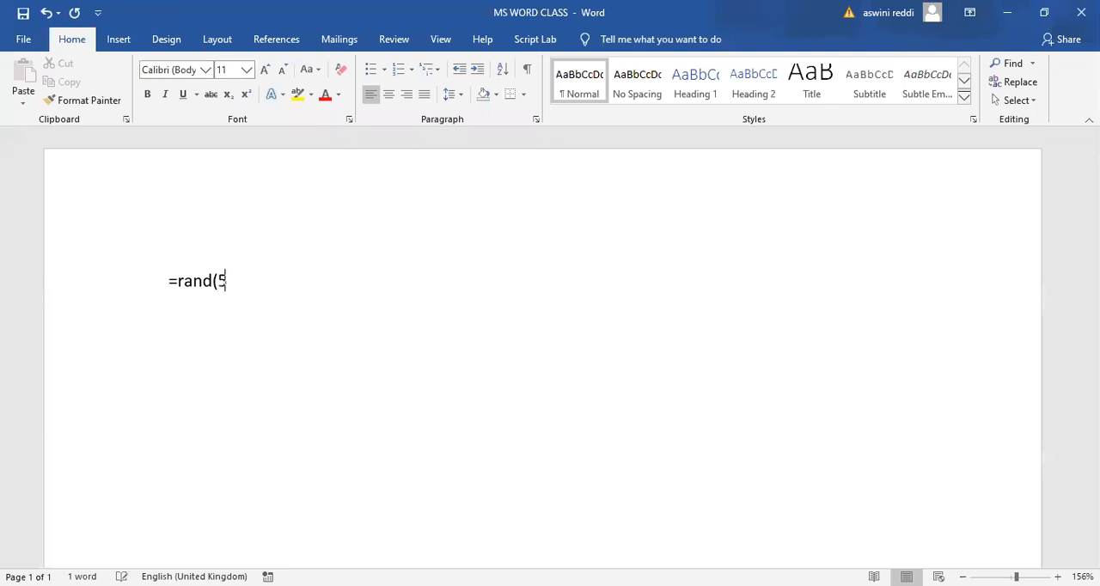
type(",6)")
key("Return")
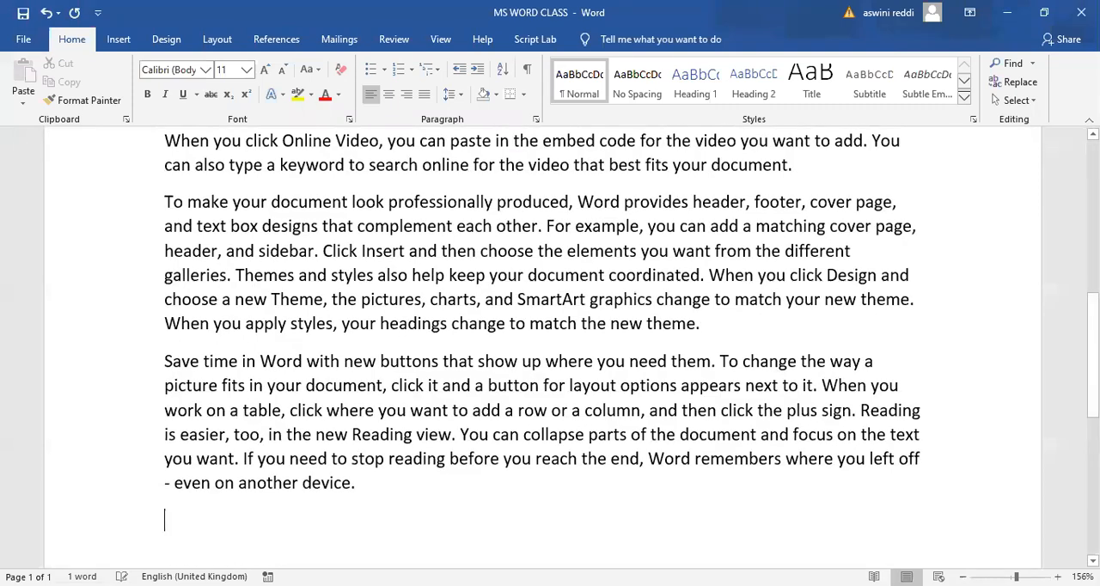
left_click_drag(1092, 344, 1092, 213)
scroll(702, 401, "up", 2)
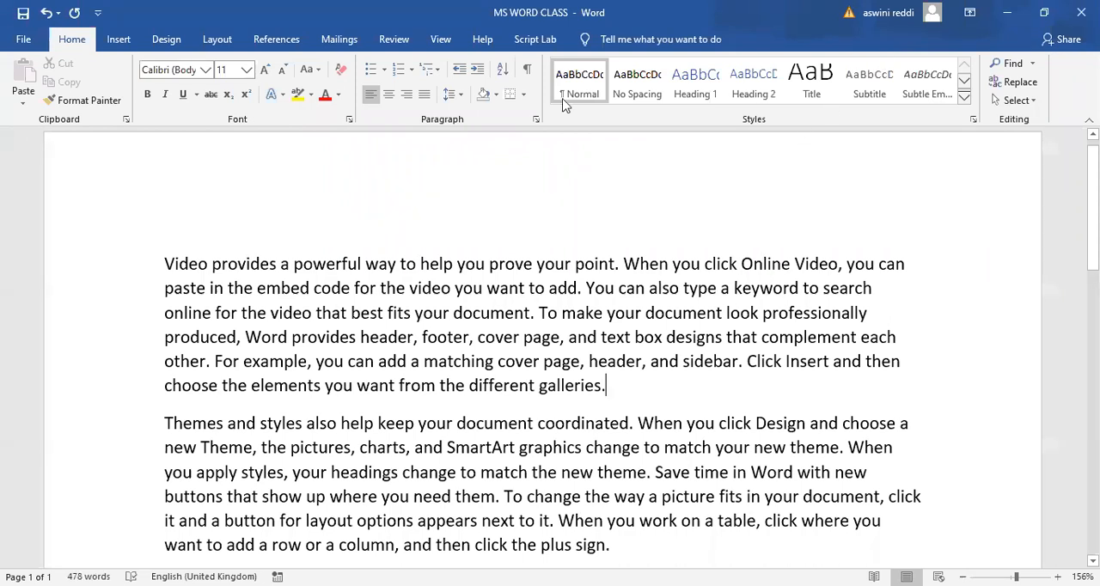
- Insert the built-in Austin Sidebar text box beside the sample paragraphs and look over how the text wraps around it
left_click(116, 41)
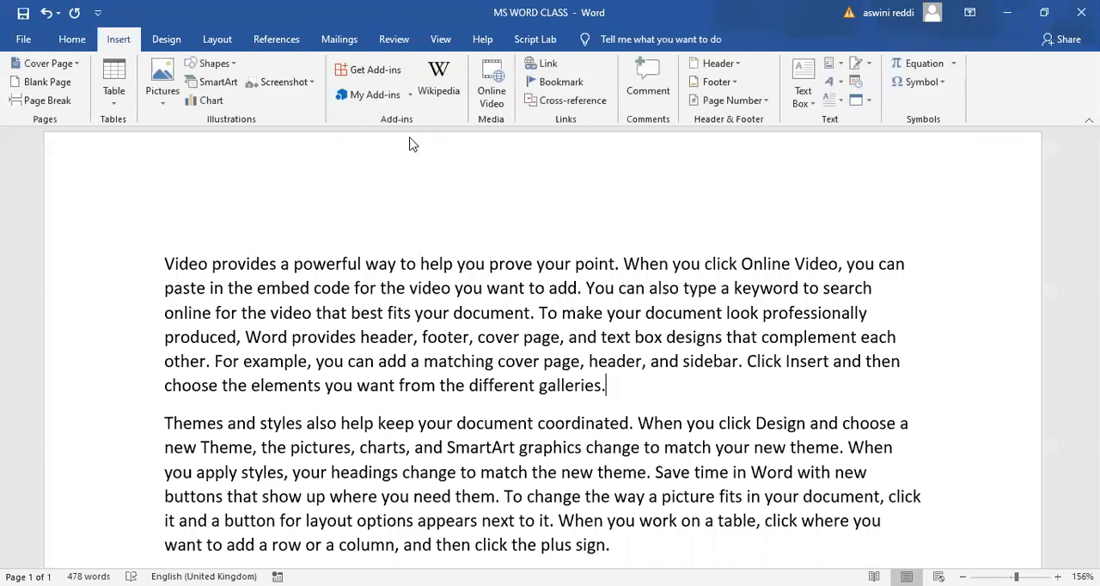
left_click(811, 105)
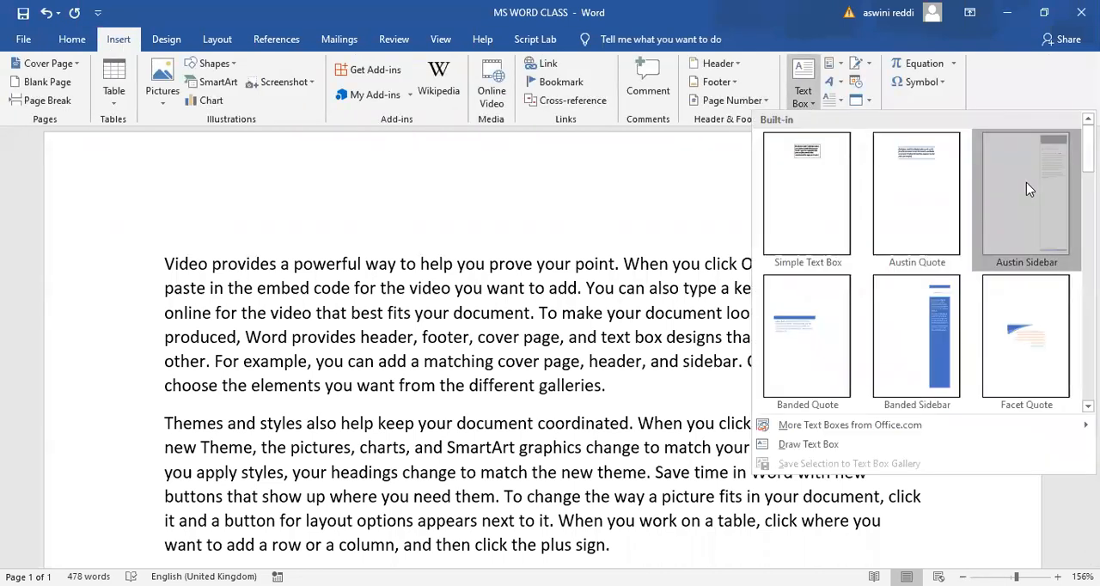
left_click(1026, 182)
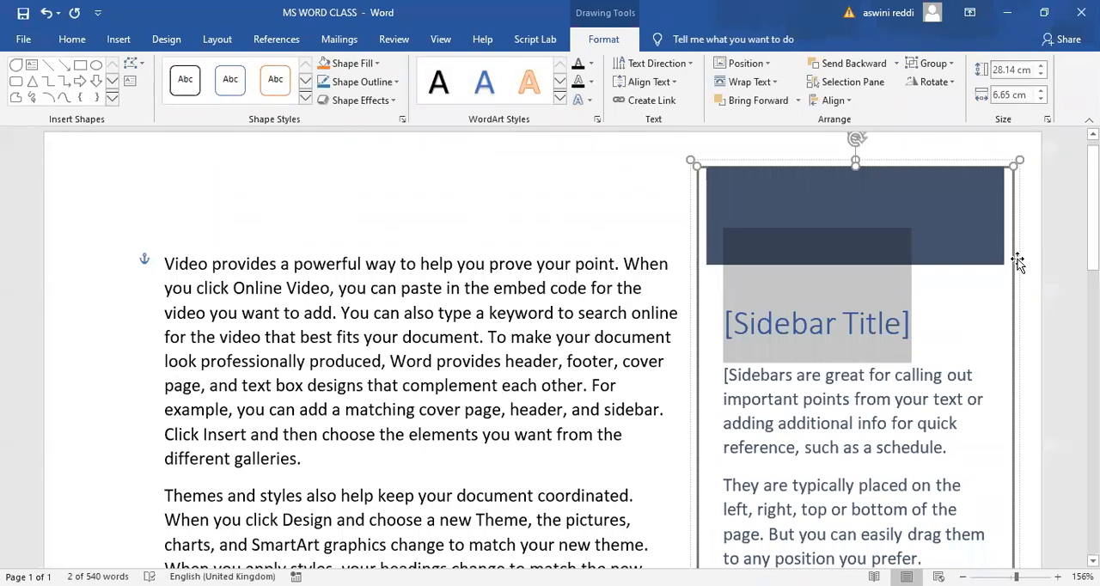
scroll(1012, 221, "down", 2)
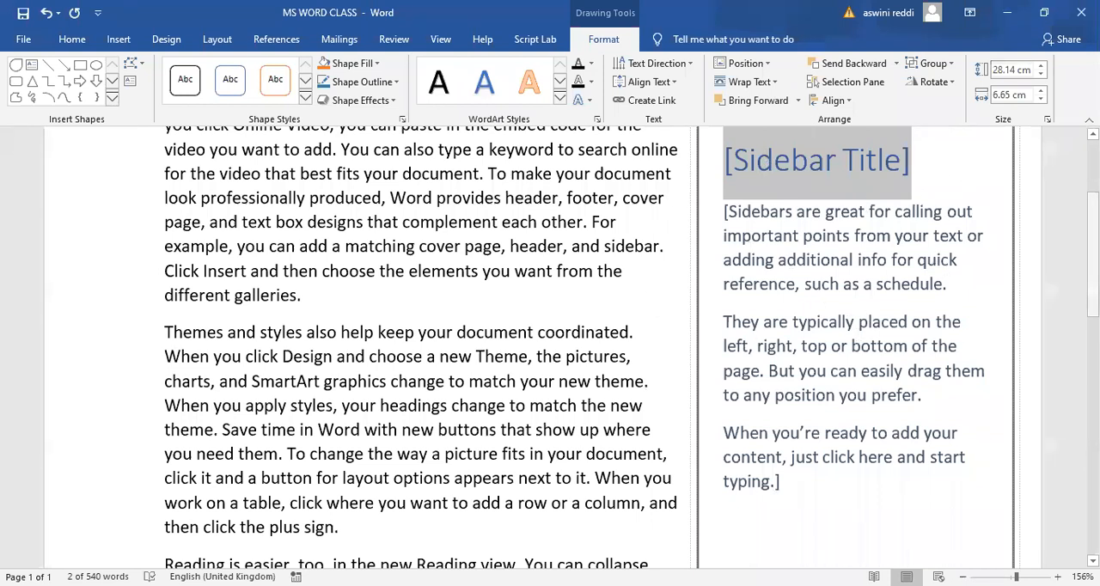
scroll(819, 195, "up", 3)
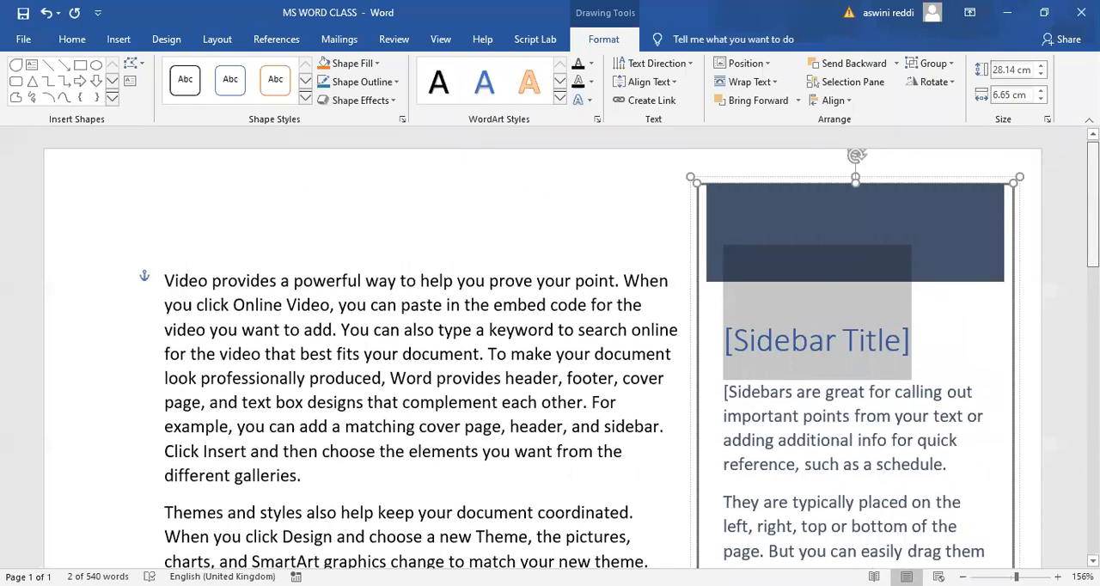
scroll(819, 196, "down", 2)
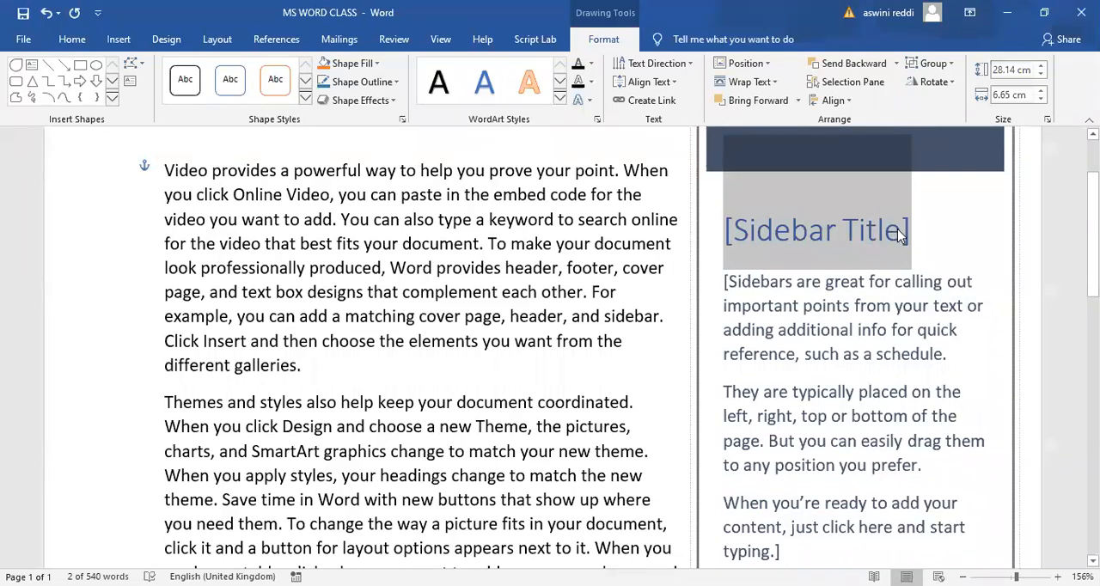
- Select the placeholder body text under the sidebar's title and look over the whole sidebar
left_click(896, 311)
left_click_drag(813, 348, 892, 430)
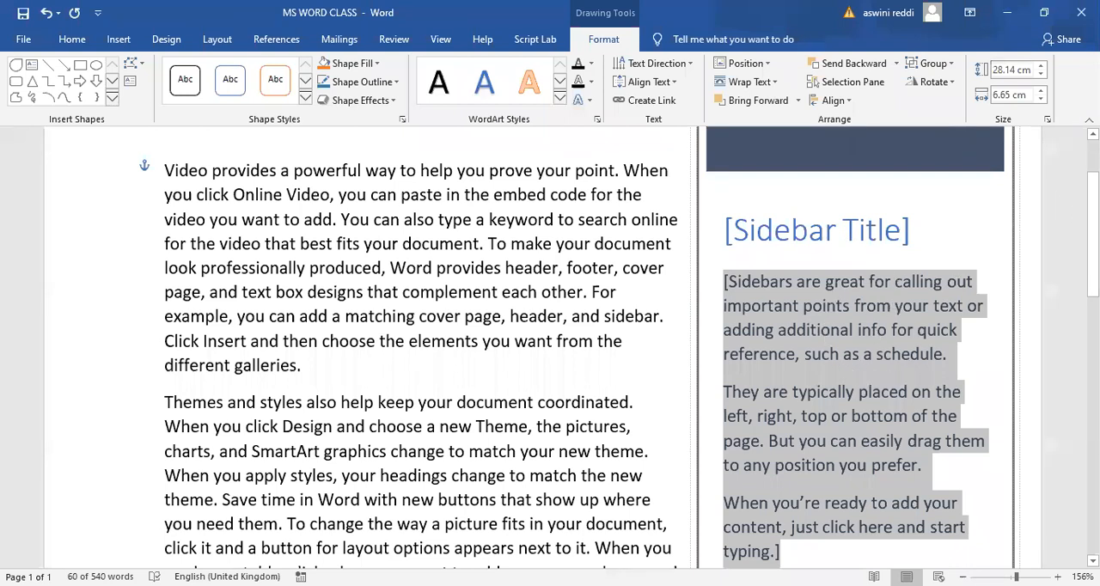
scroll(900, 303, "up", 3)
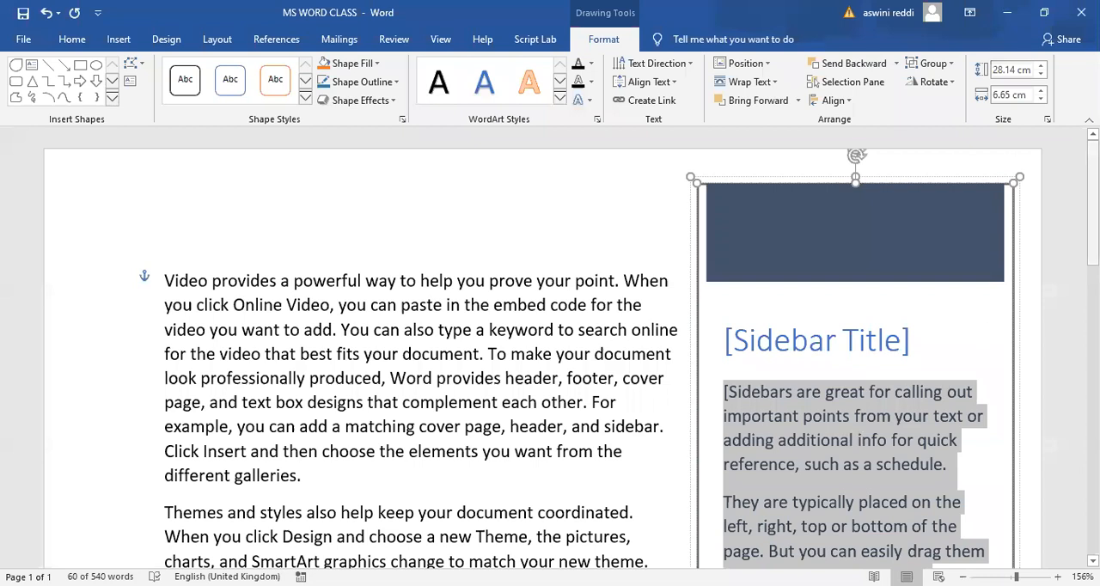
scroll(571, 347, "down", 2)
scroll(572, 347, "down", 1)
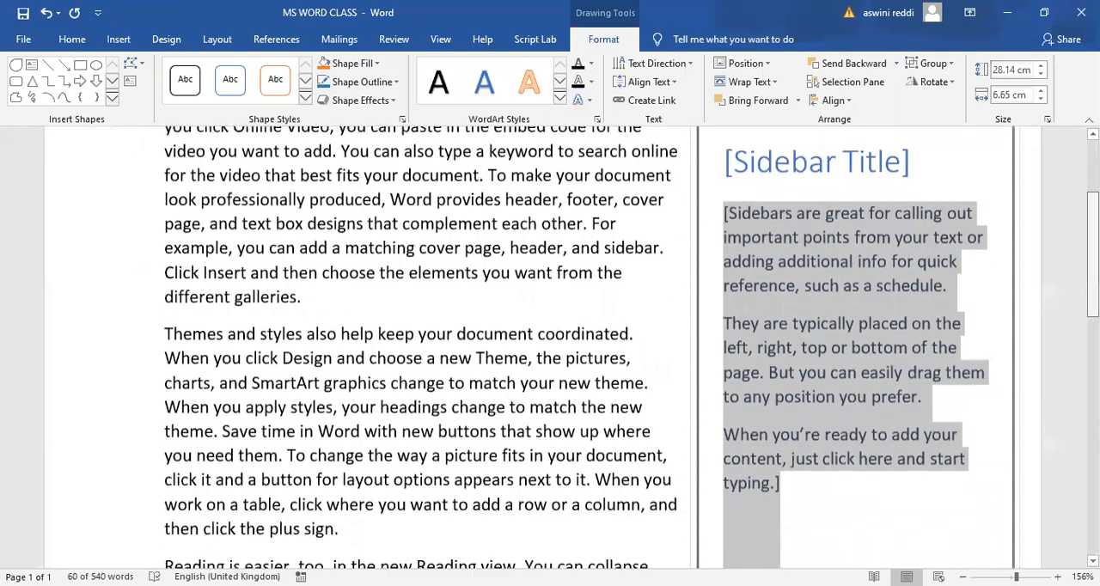
scroll(571, 347, "up", 3)
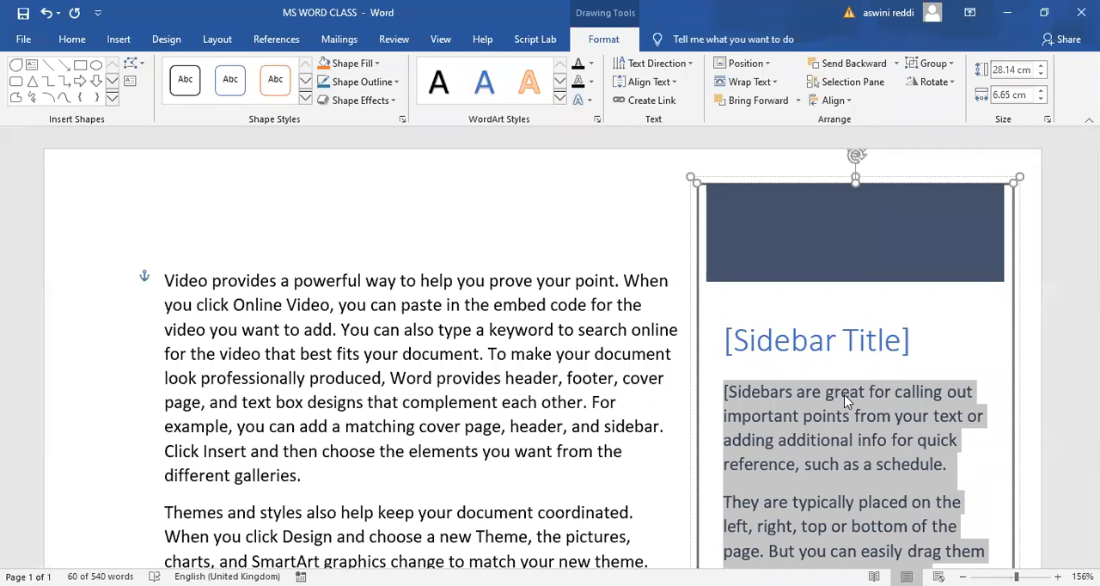
- Undo the insertion of the Austin Sidebar text box, keeping the sample paragraphs
left_click(928, 375)
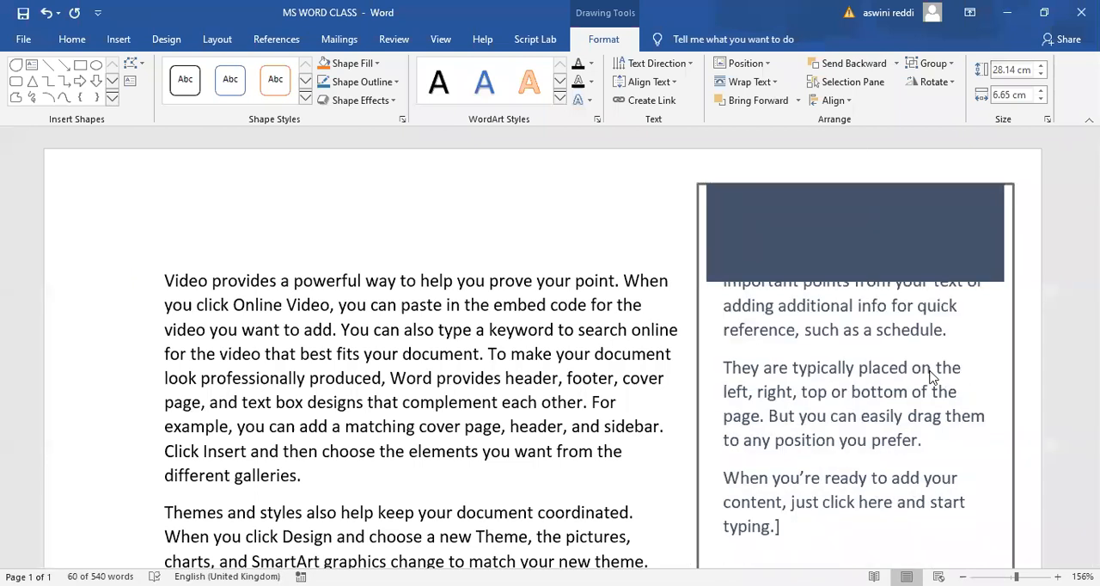
key("ctrl+z")
key("ctrl+z")
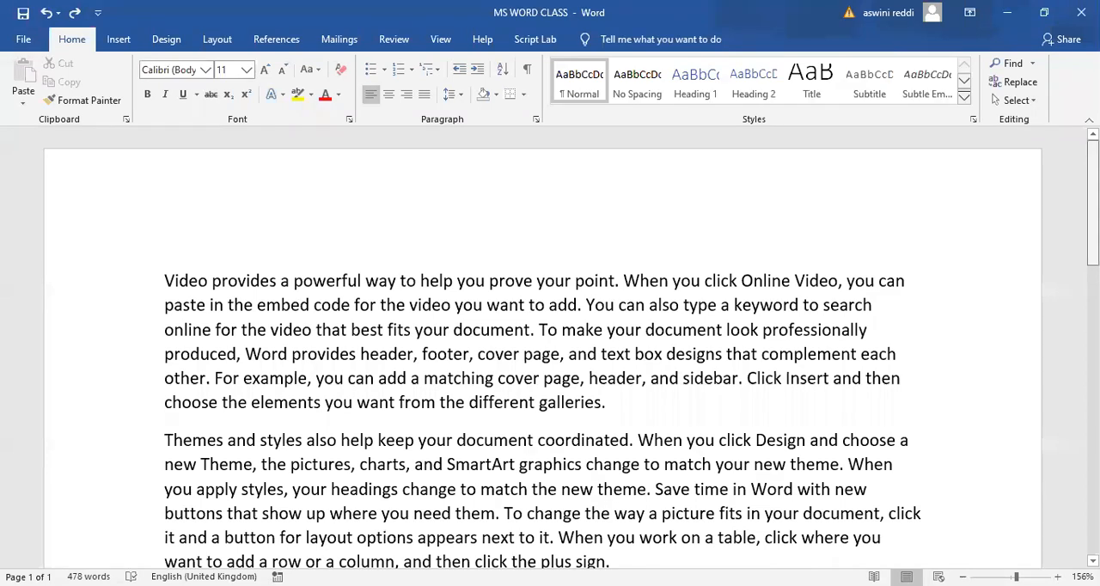
- Delete all of the sample paragraphs so the page is blank
left_click(122, 44)
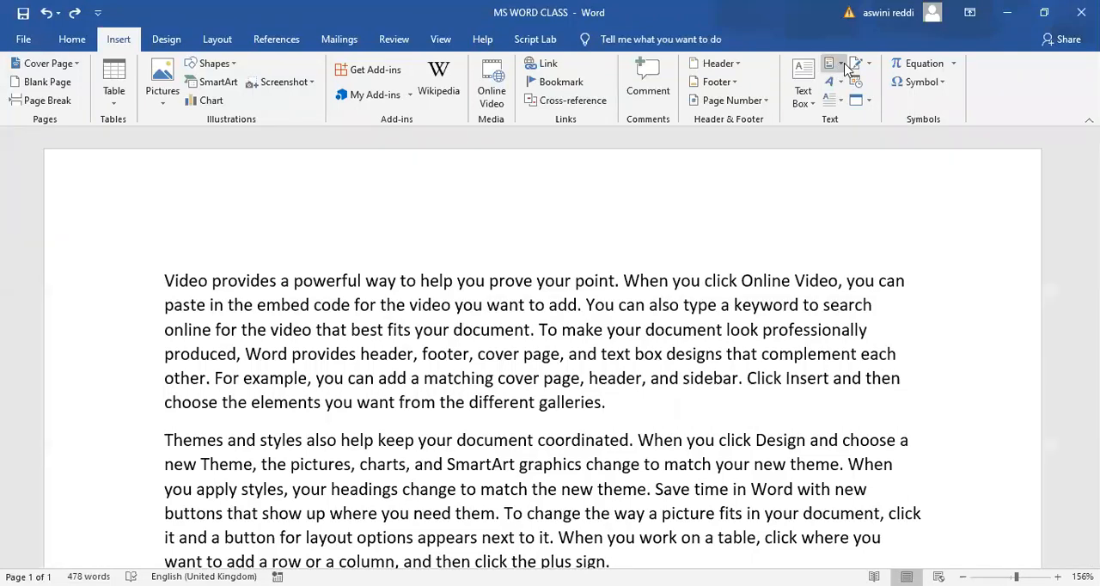
left_click(164, 281)
left_click(317, 383, "shift")
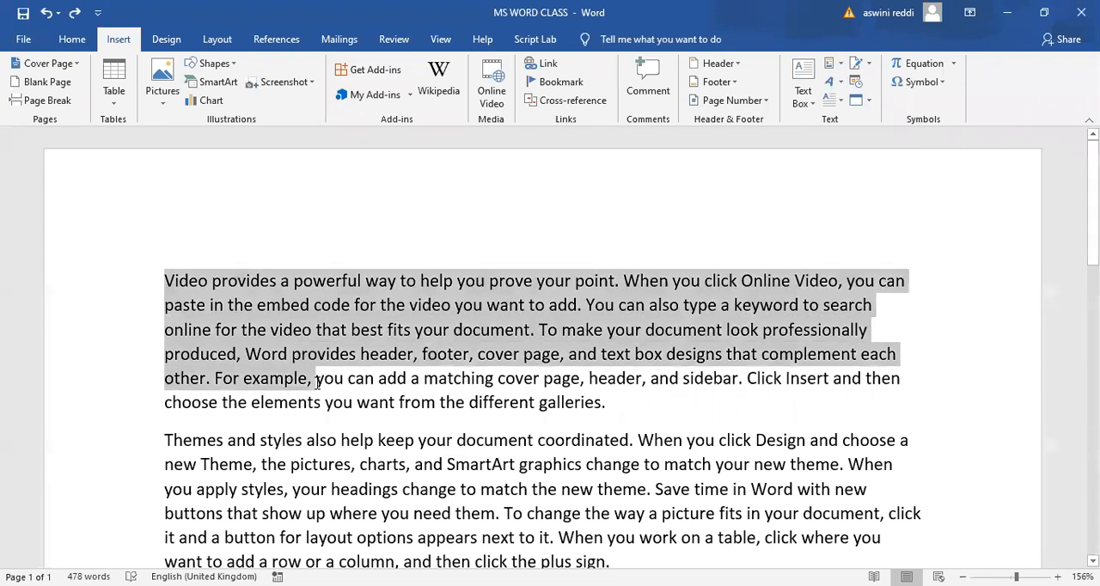
key("ctrl+a")
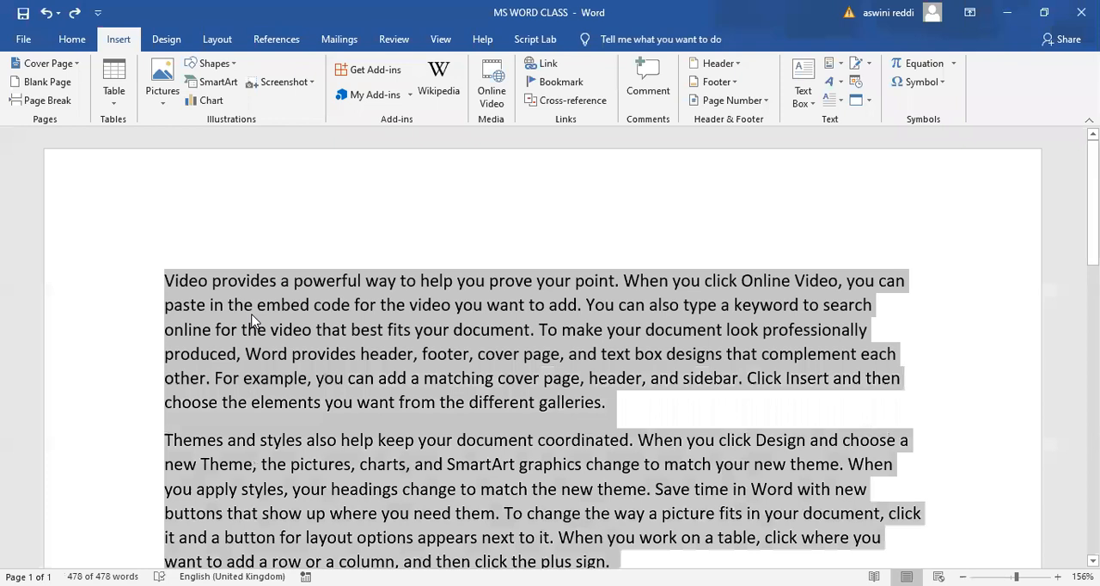
key("Delete")
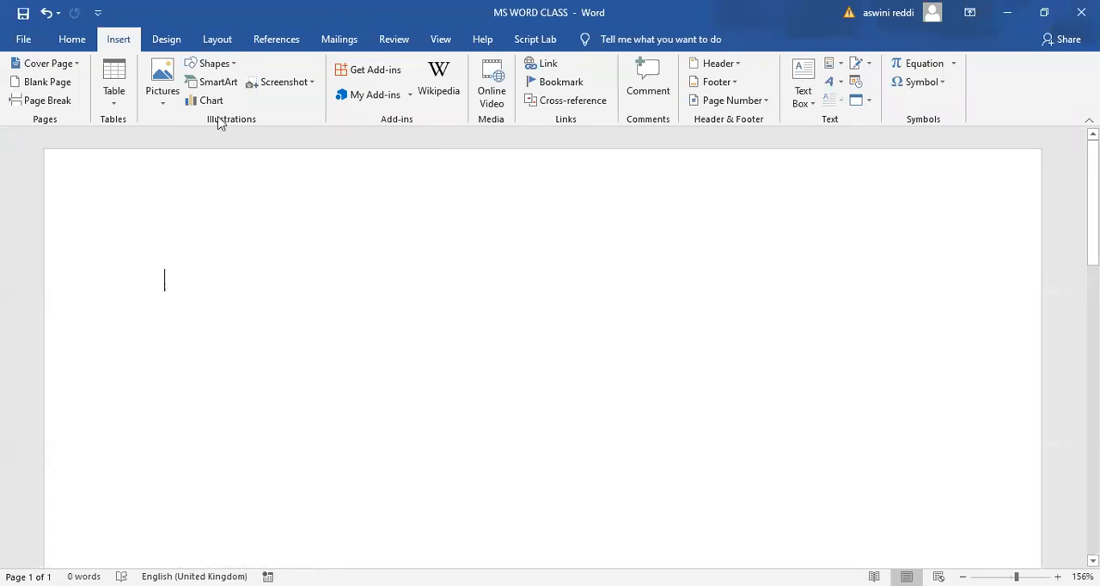
- Draw a rounded rectangle about 12.5 cm wide and 3.1 cm high and apply the light gold gradient theme style
left_click(232, 68)
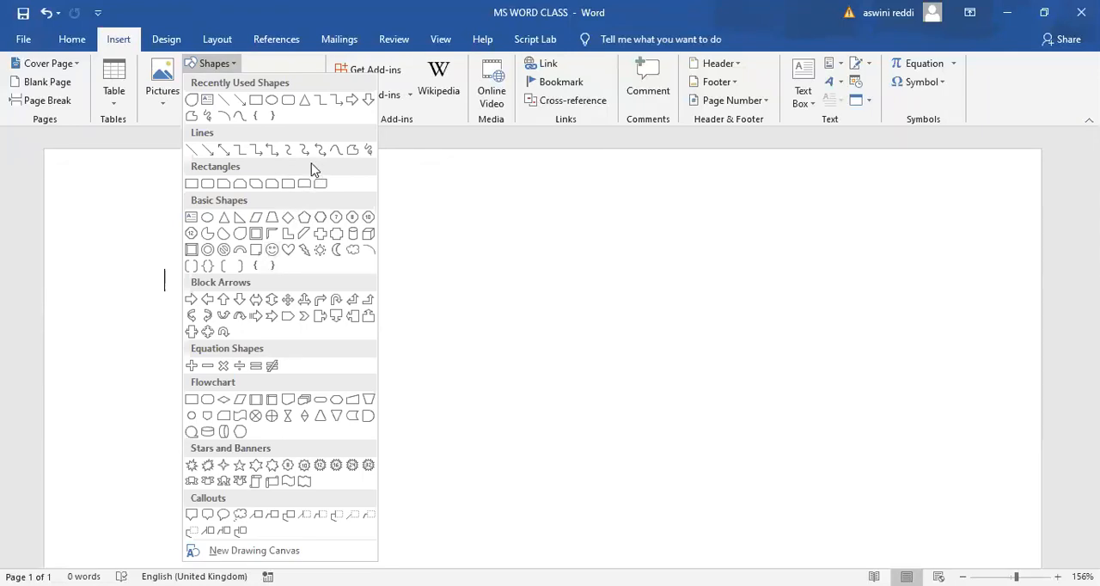
left_click(287, 103)
left_click_drag(226, 280, 822, 428)
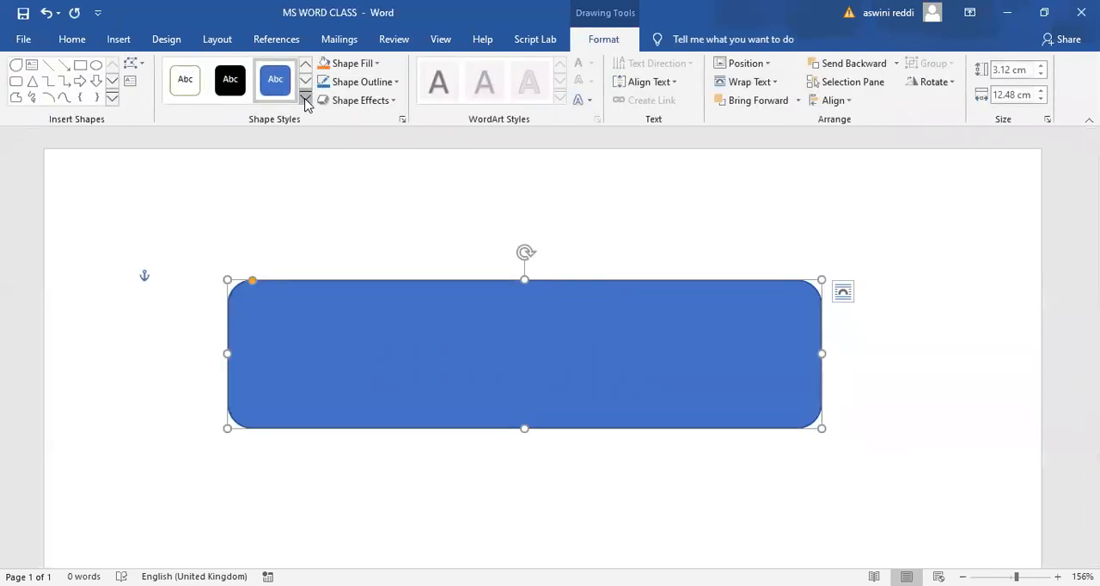
left_click(306, 101)
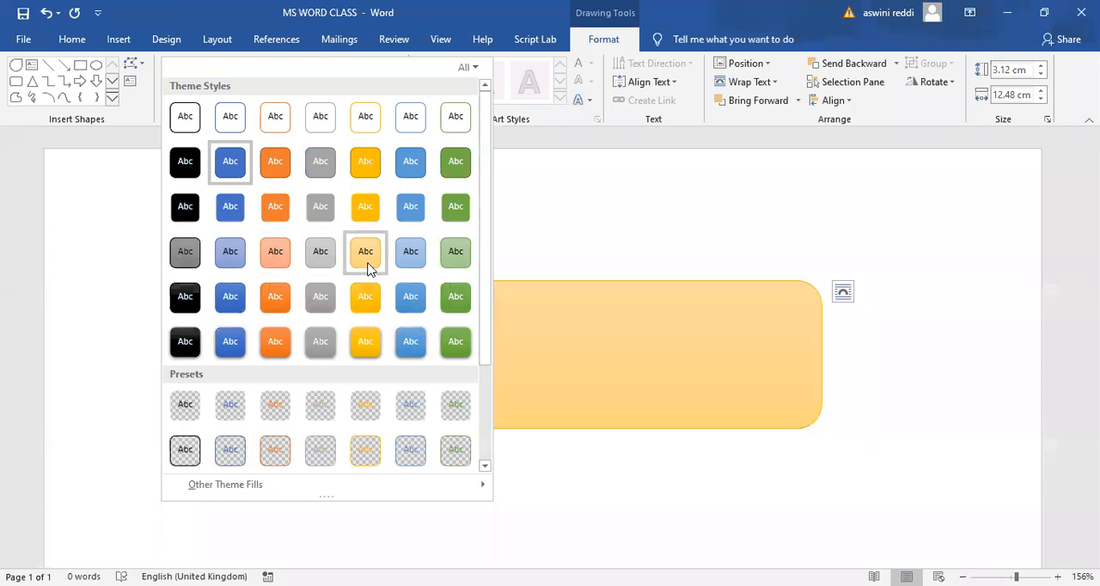
left_click(368, 268)
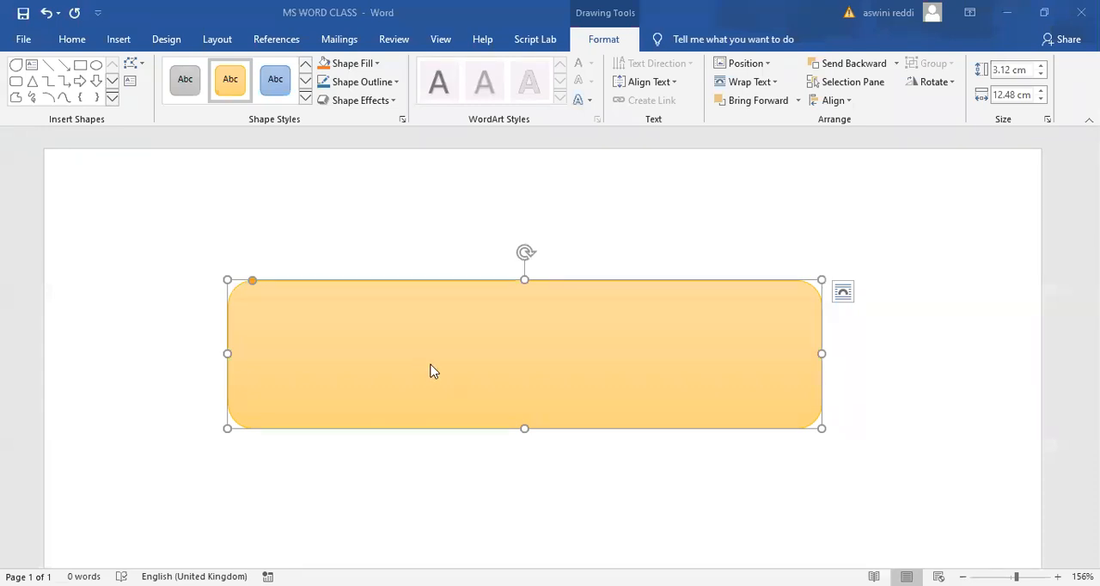
- Add the text "Ms office" inside the gold rounded rectangle
left_click(513, 384)
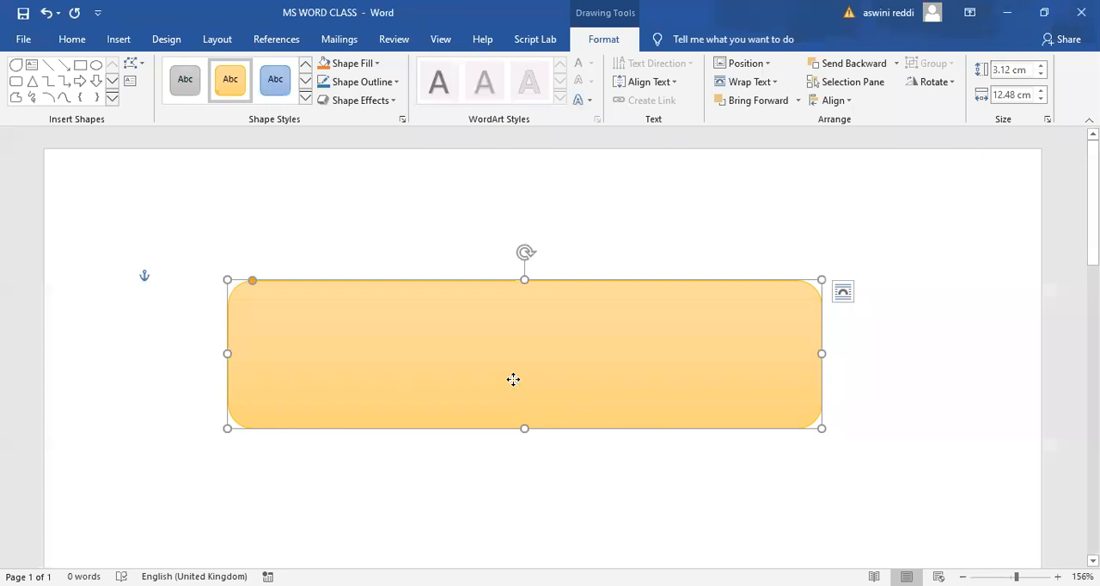
right_click(513, 380)
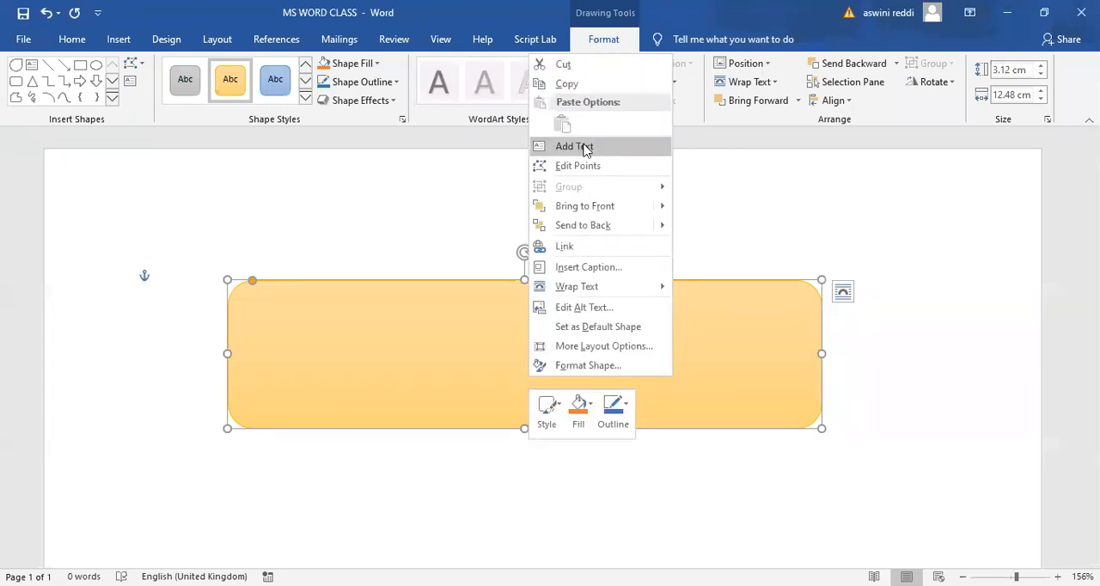
left_click(581, 142)
type("ms o")
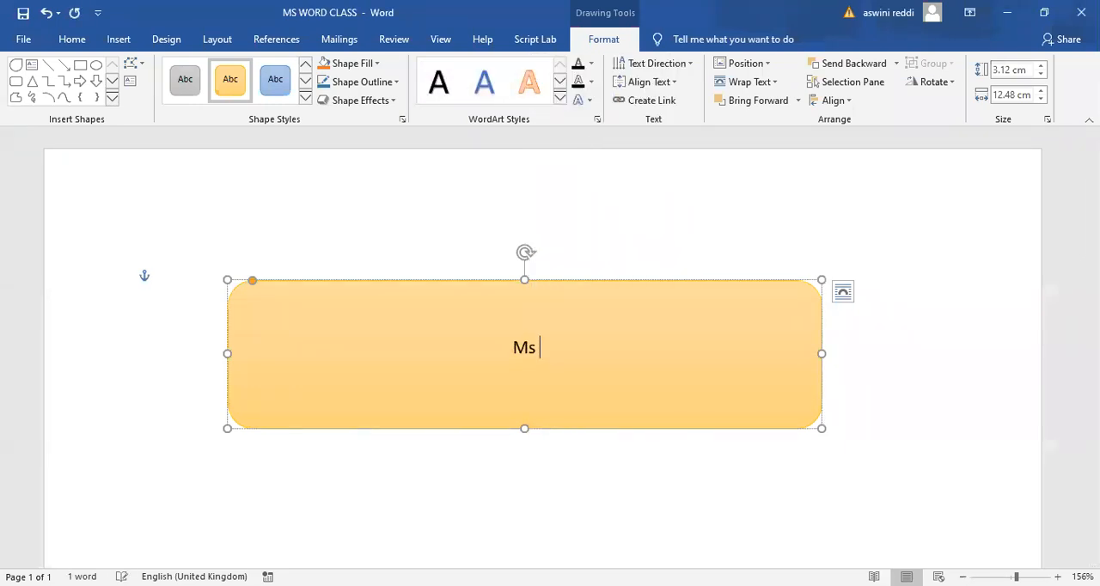
type("ffice")
- Make the "Ms office" text in the shape bold and increase its font size several steps
left_click_drag(560, 345, 492, 346)
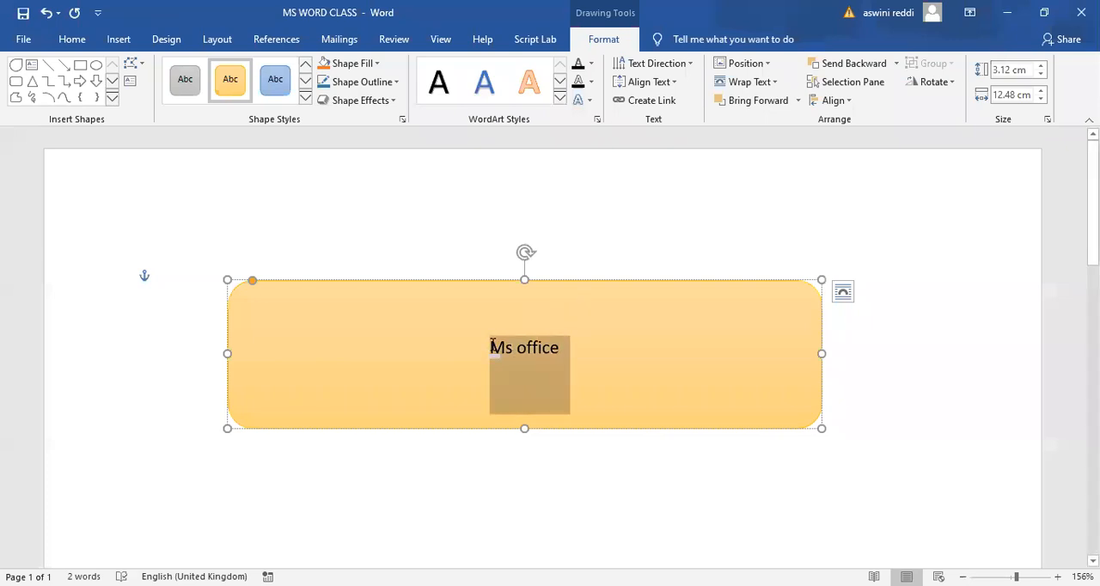
left_click(502, 317)
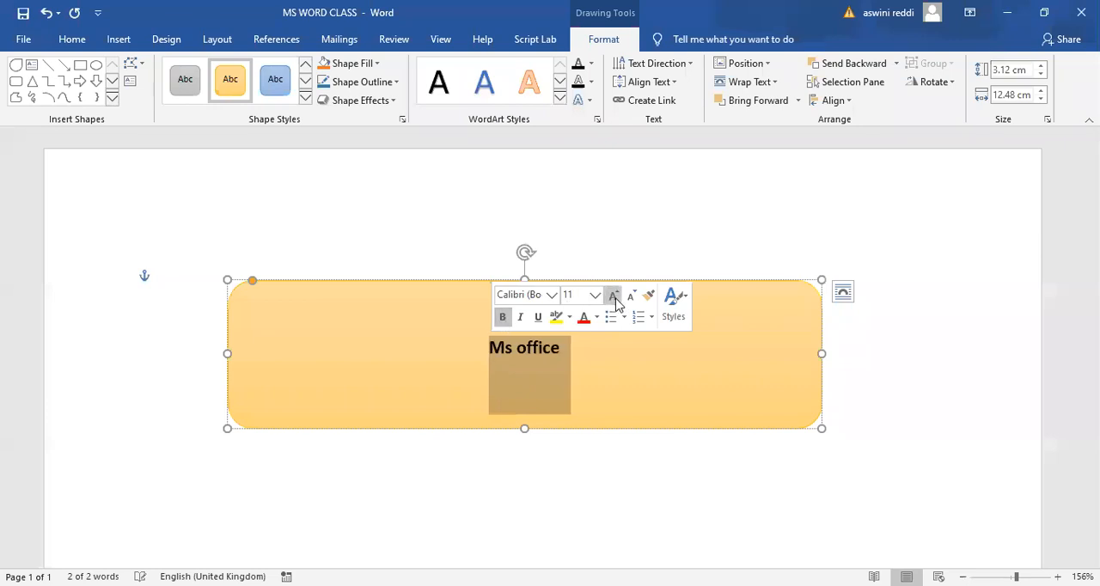
left_click(615, 298)
left_click(614, 297)
left_click(614, 297)
left_click(614, 298)
left_click(614, 297)
left_click(614, 297)
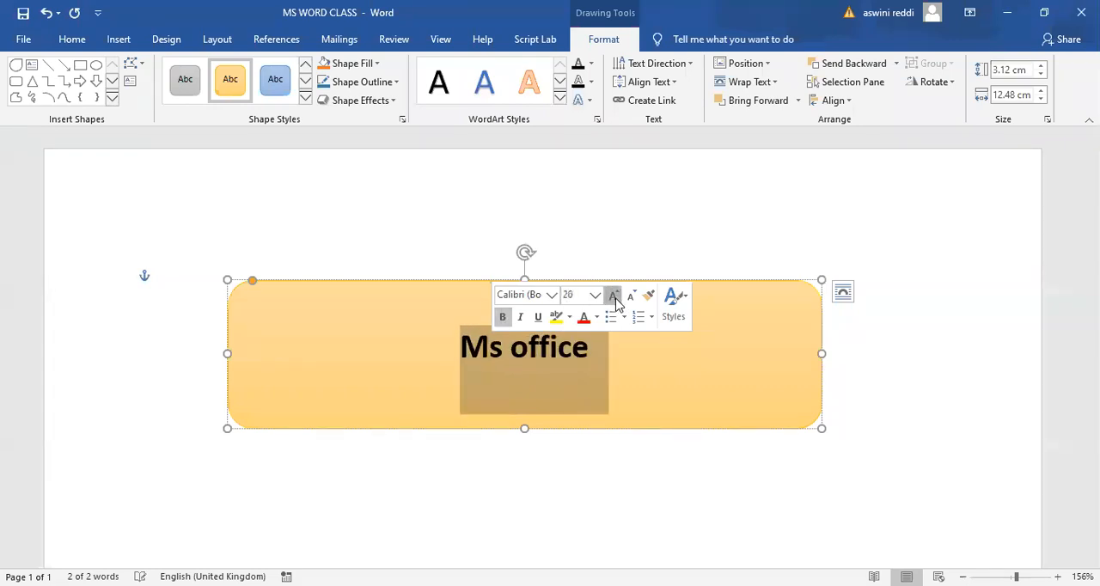
left_click(614, 297)
left_click(614, 297)
left_click(615, 305)
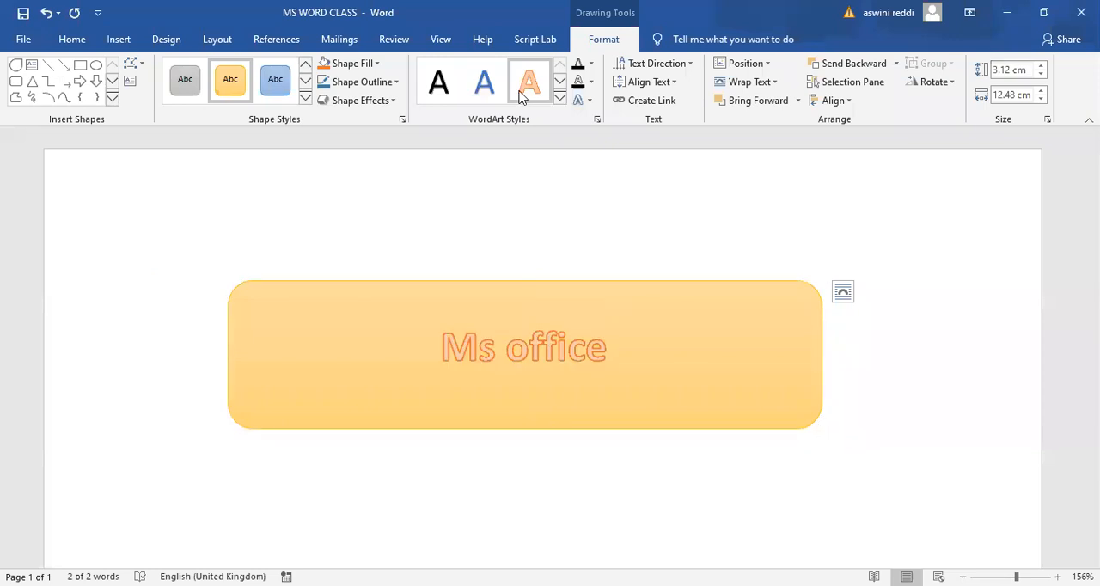
- Apply the light blue WordArt style with a shadow to the "Ms office" text
left_click(560, 99)
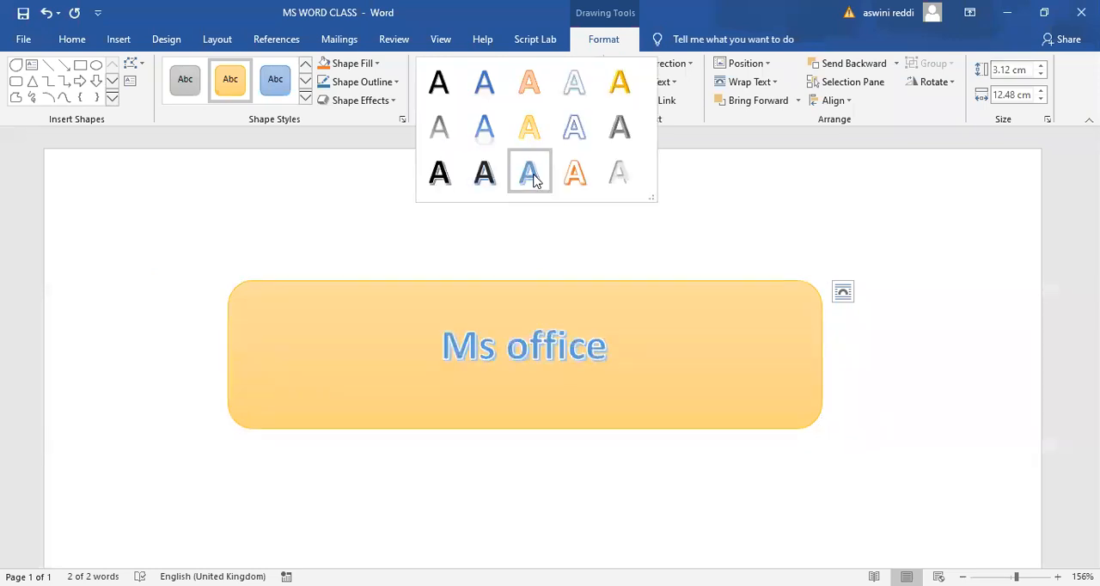
left_click(533, 176)
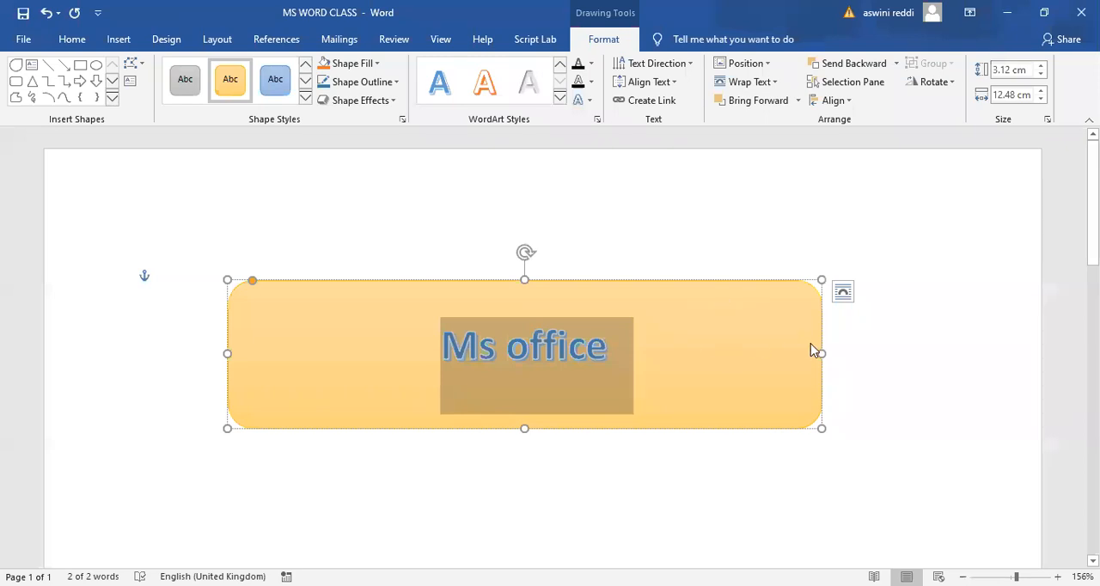
left_click(765, 341)
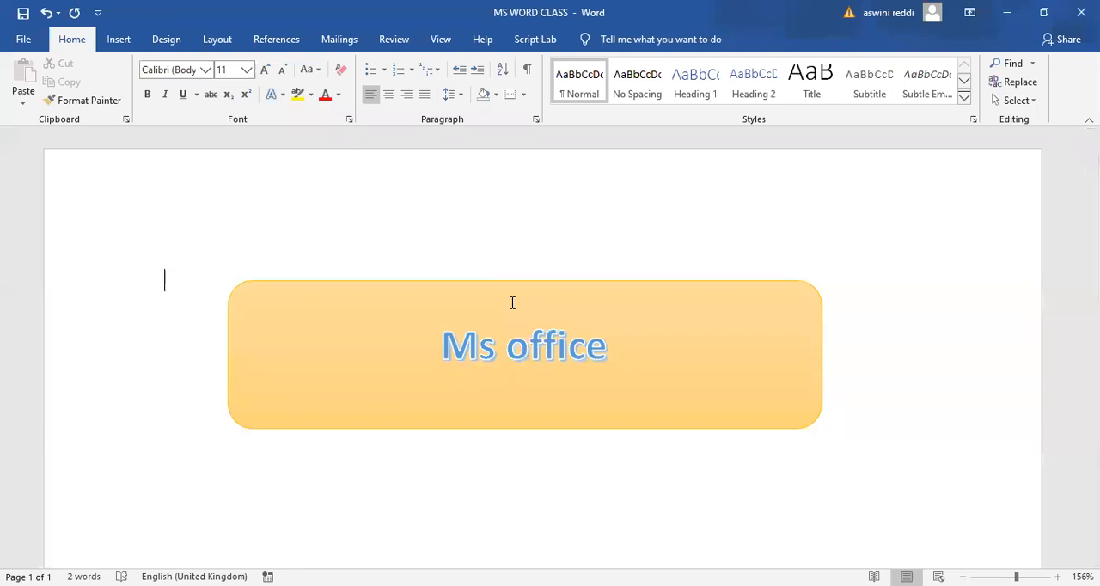
- Save the selected shape to the Quick Part Gallery under the name "Ms office" in the General category
left_click(115, 41)
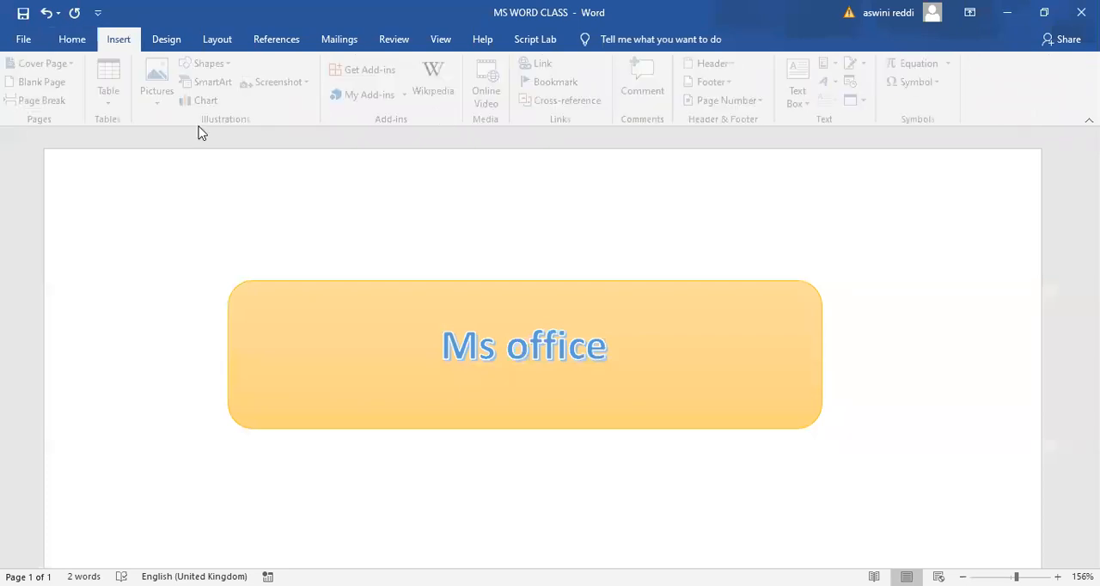
left_click(351, 338)
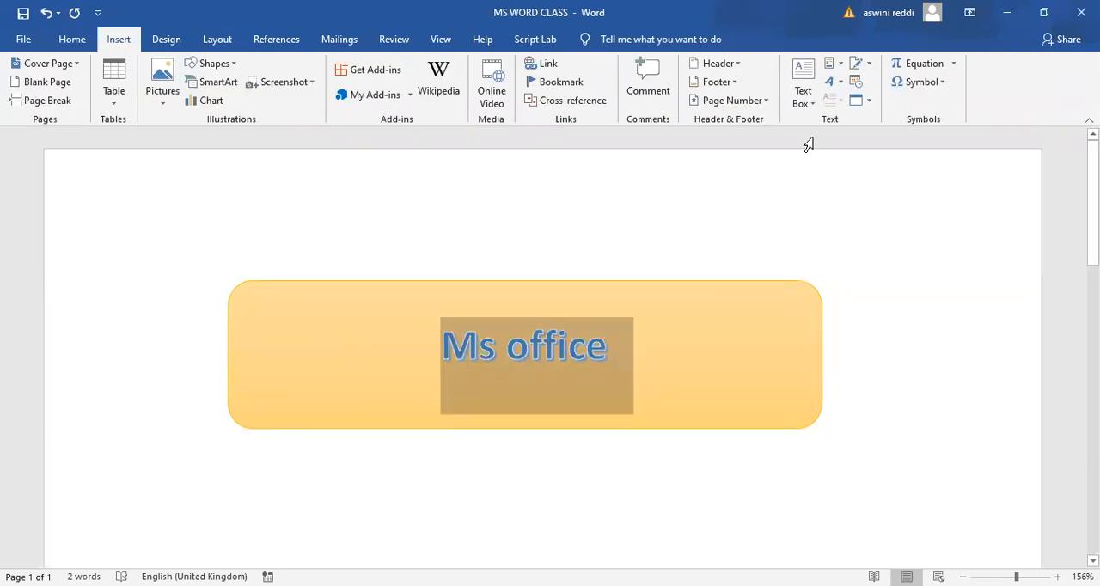
left_click(118, 43)
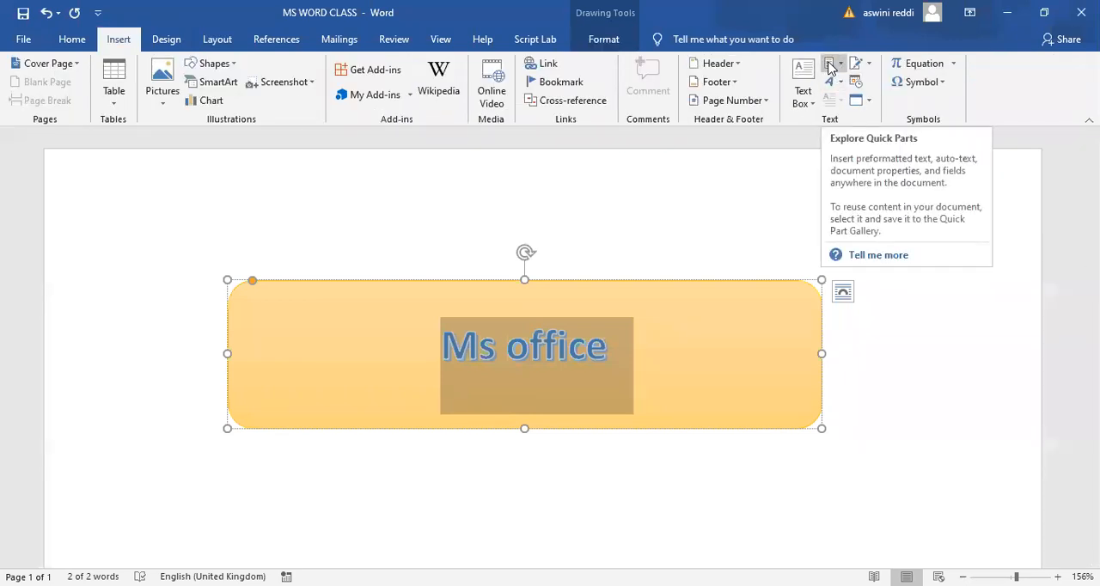
left_click(832, 67)
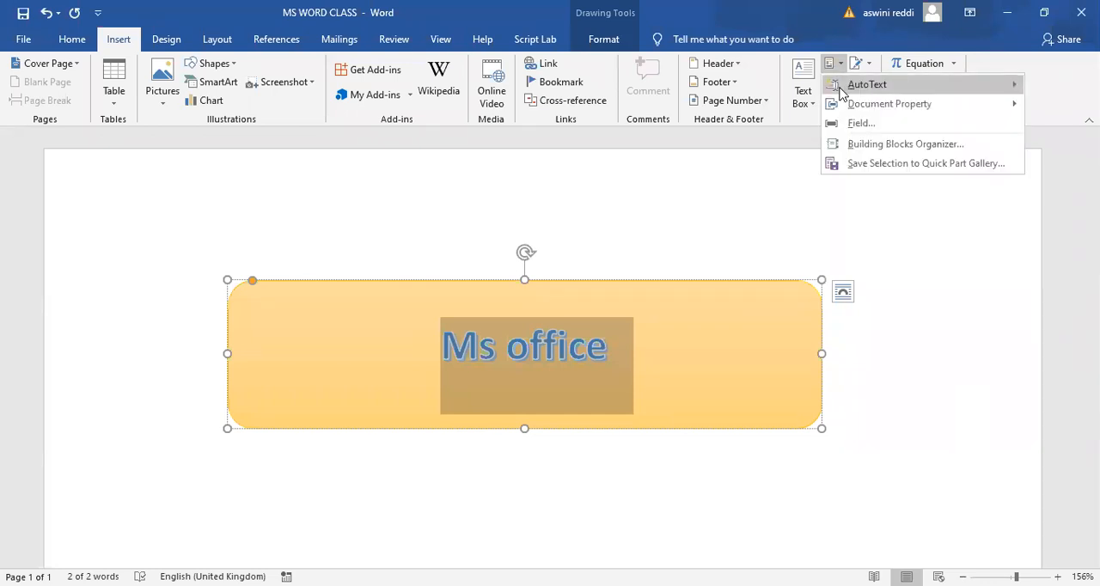
left_click(911, 163)
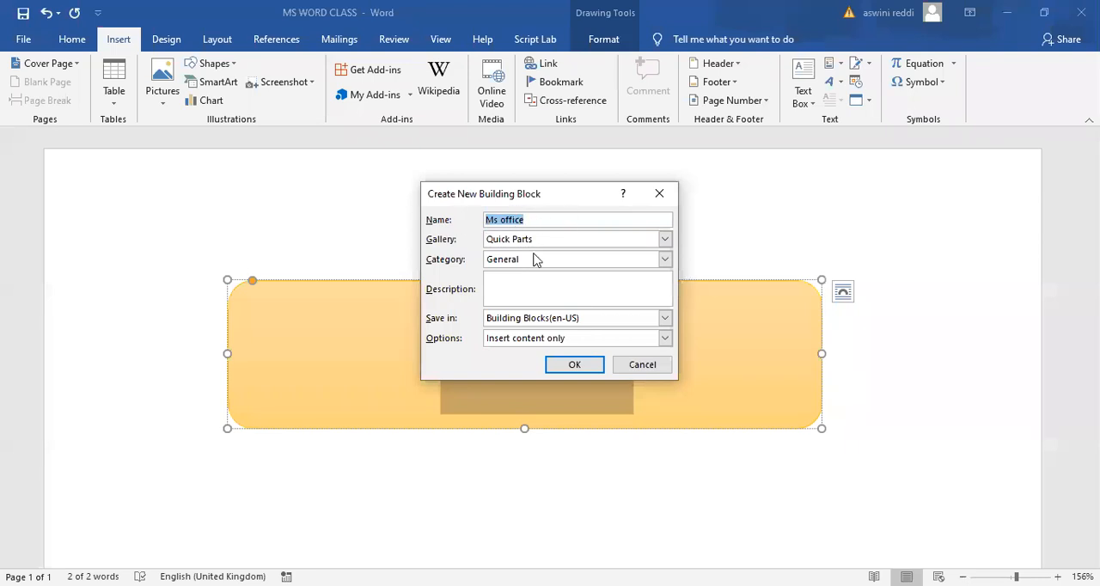
left_click(574, 365)
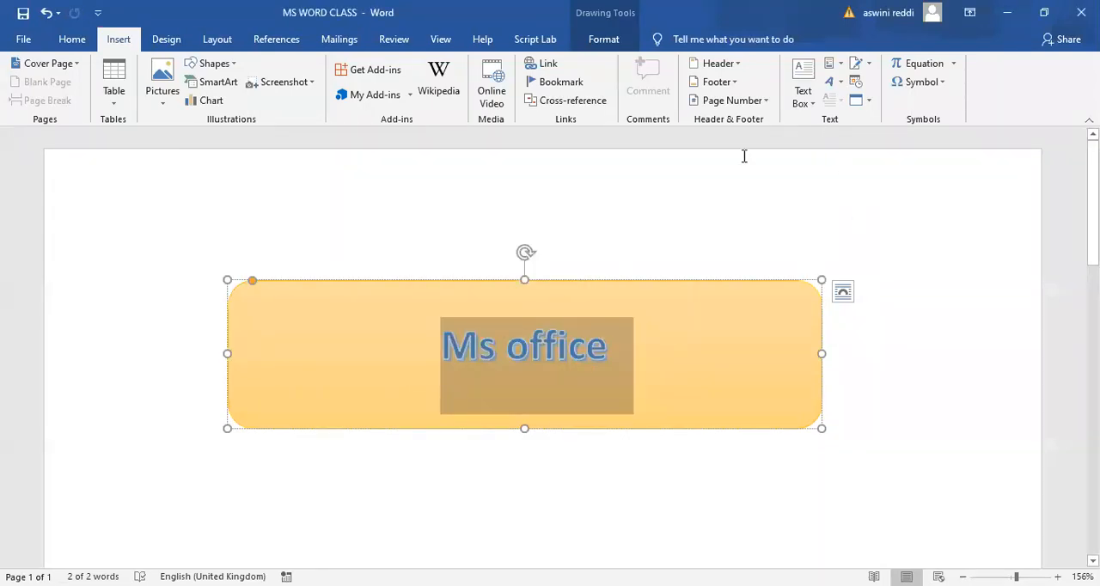
- Delete the original "Ms office" shape from the page
left_click(700, 244)
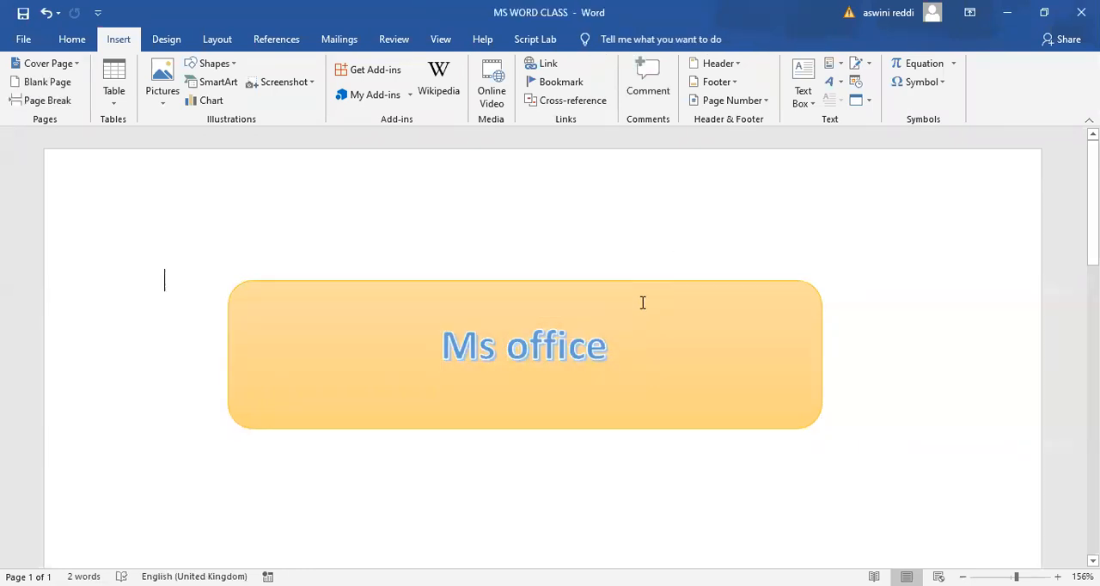
left_click(693, 323)
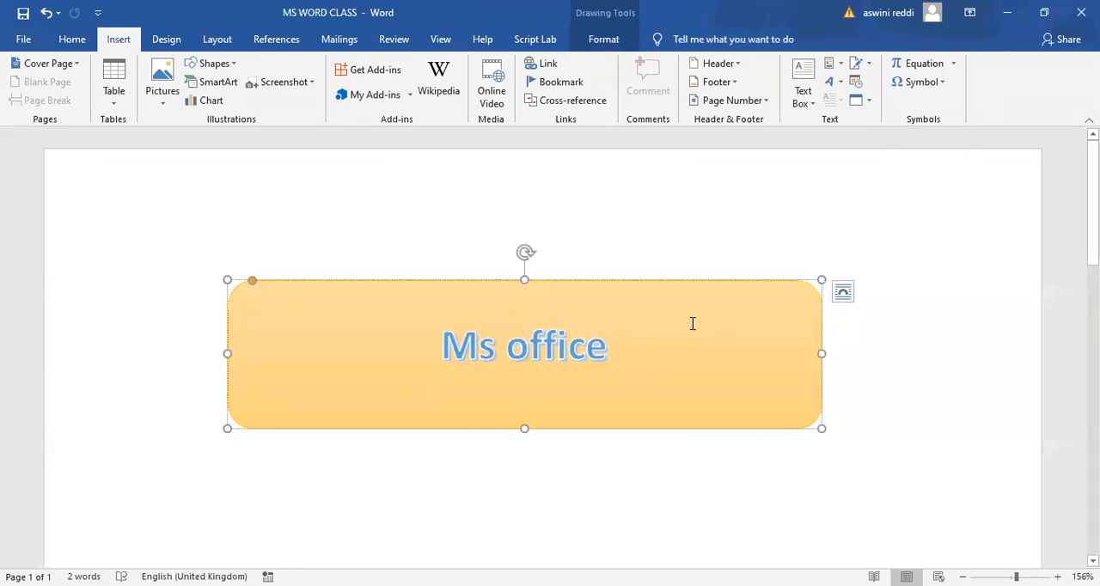
double_click(773, 354)
left_click(774, 354)
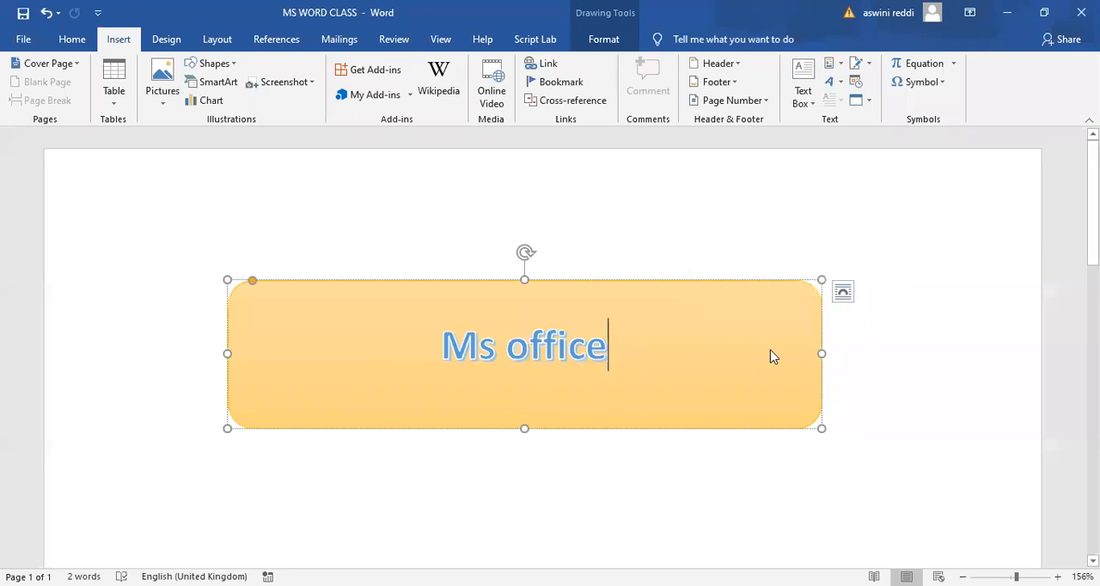
left_click(814, 409)
key("Delete")
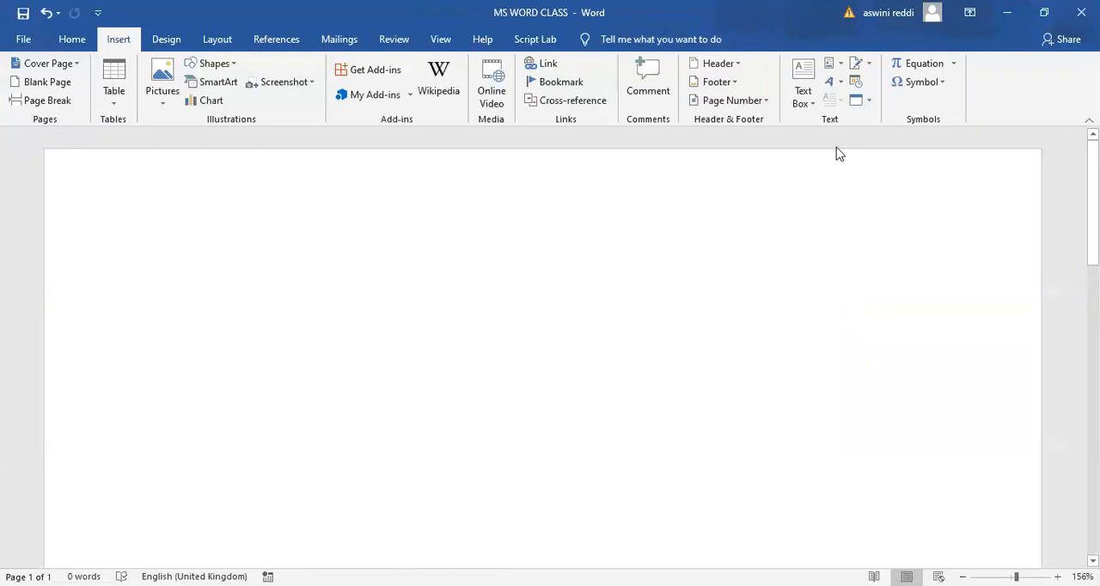
- Insert the saved "Ms office" quick part into the blank document
left_click(841, 69)
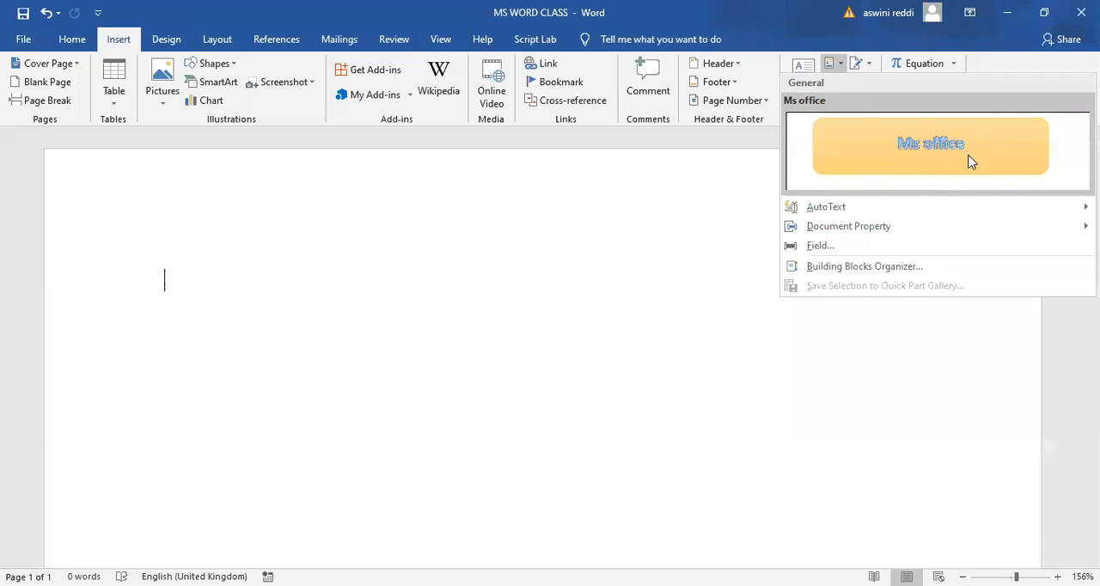
left_click(849, 182)
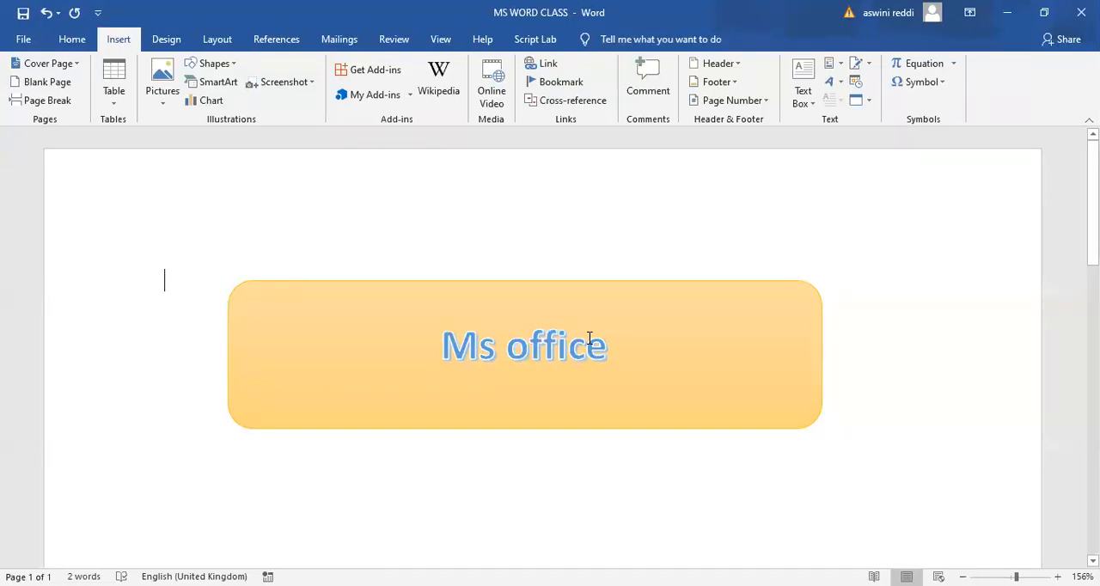
left_click(24, 39)
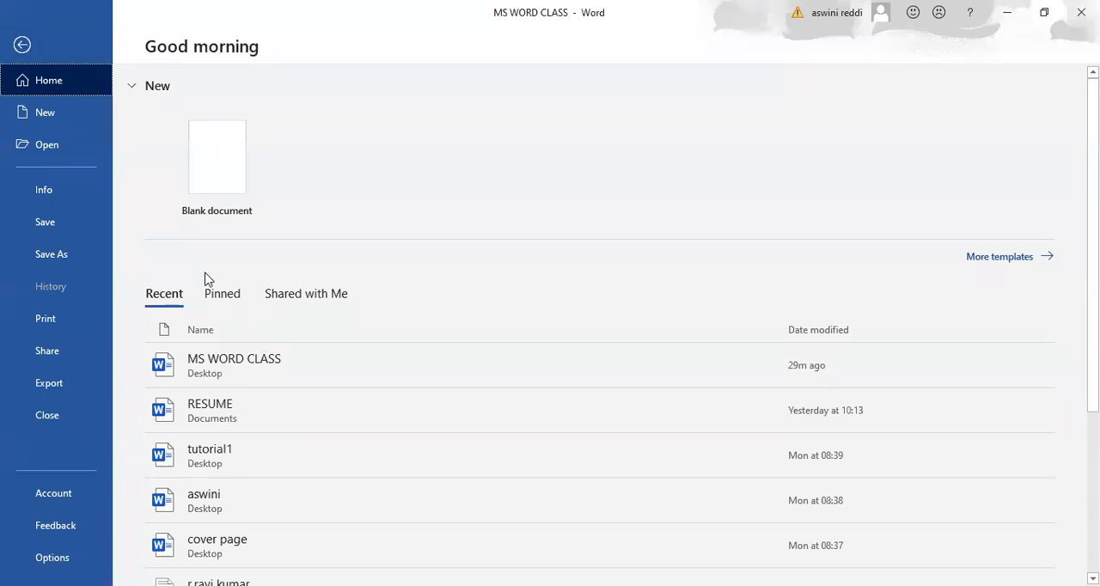
left_click(21, 44)
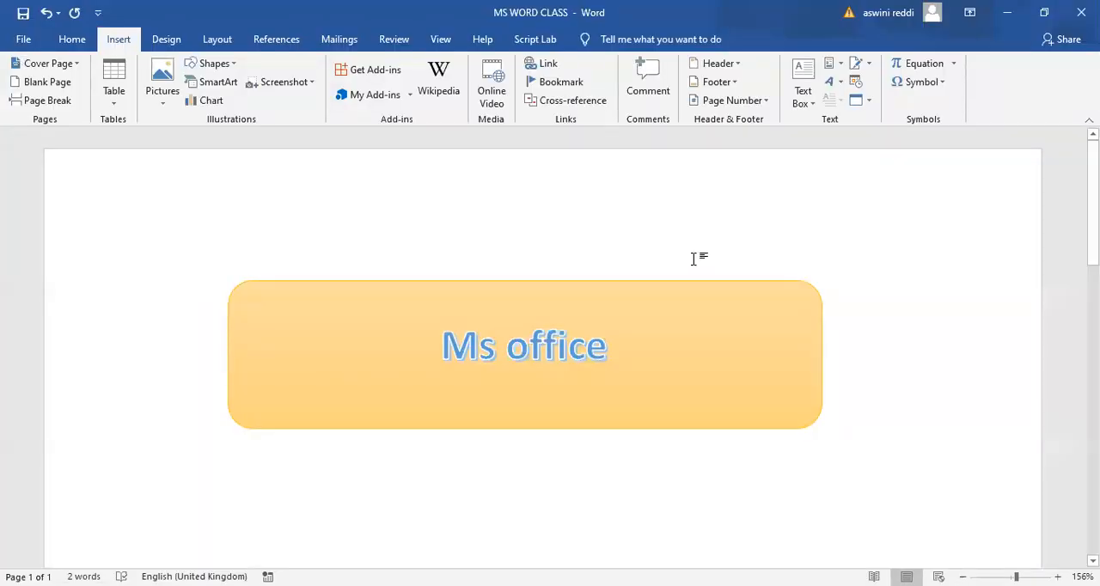
- Delete the inserted "Ms office" shape and insert a WordArt text box in the dark grey bevelled style
left_click(816, 361)
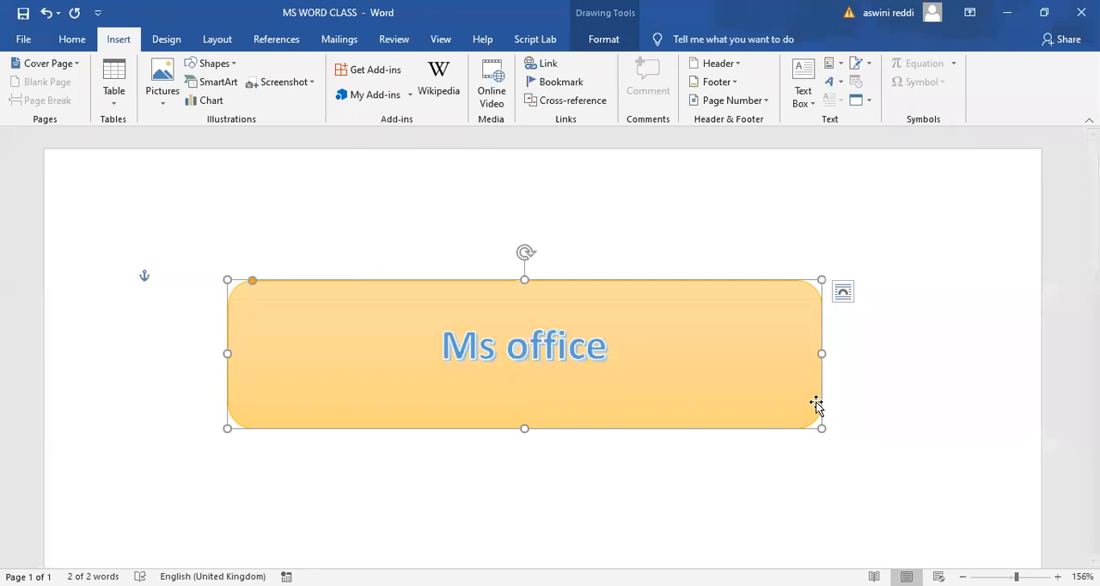
key("Delete")
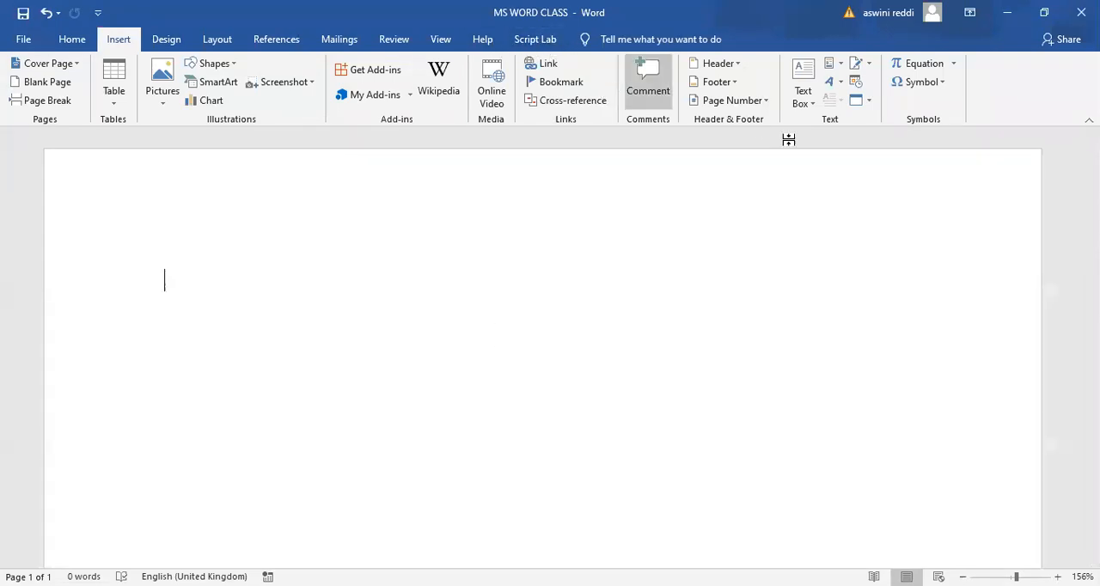
left_click(831, 84)
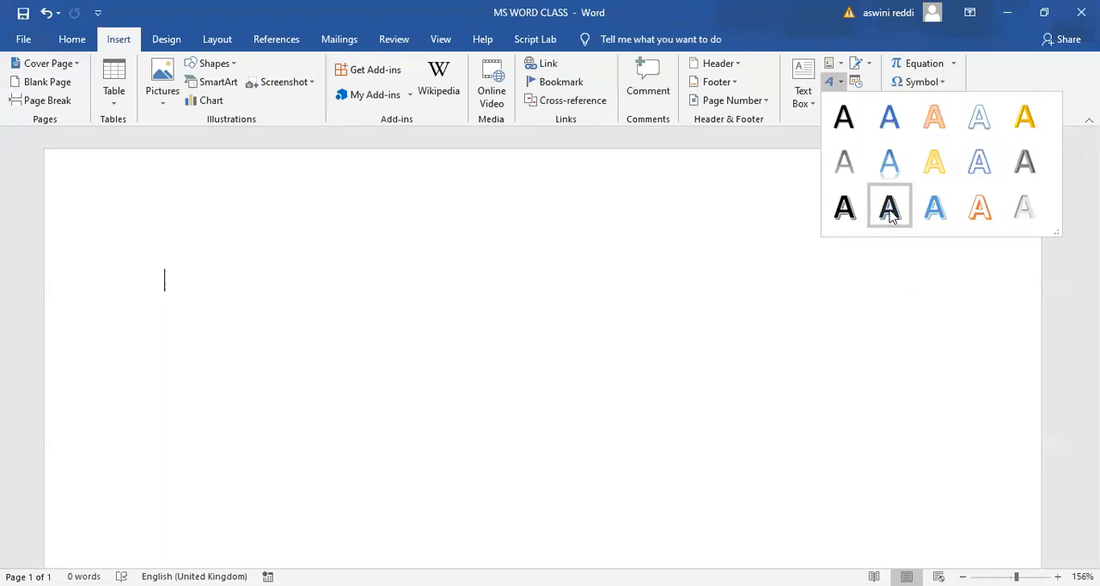
left_click(1024, 166)
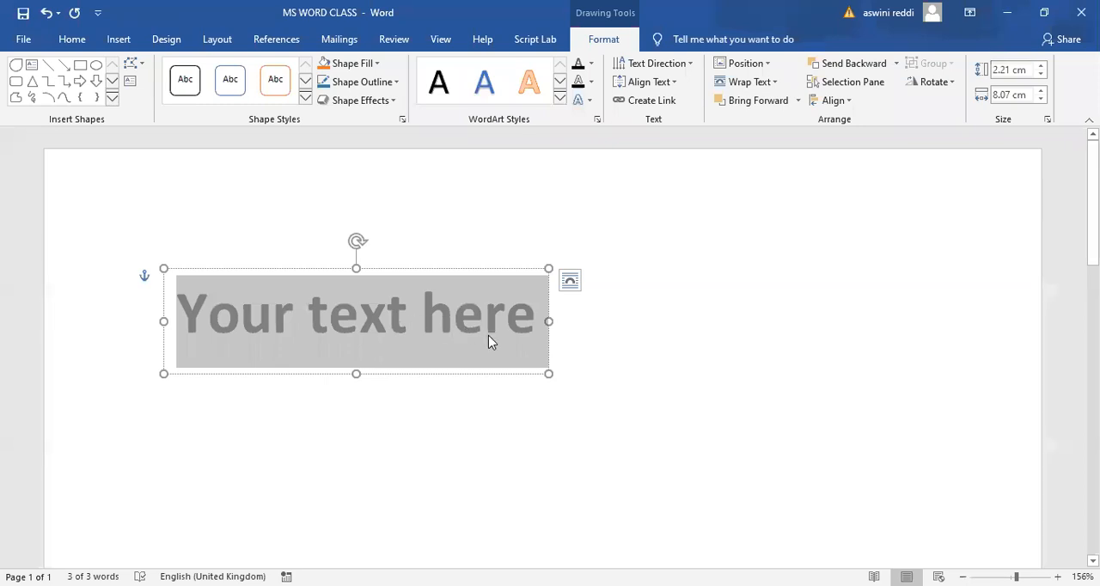
- Replace the placeholder text in the dark grey WordArt text box with "Ms office"
key("BackSpace")
type("Ms p")
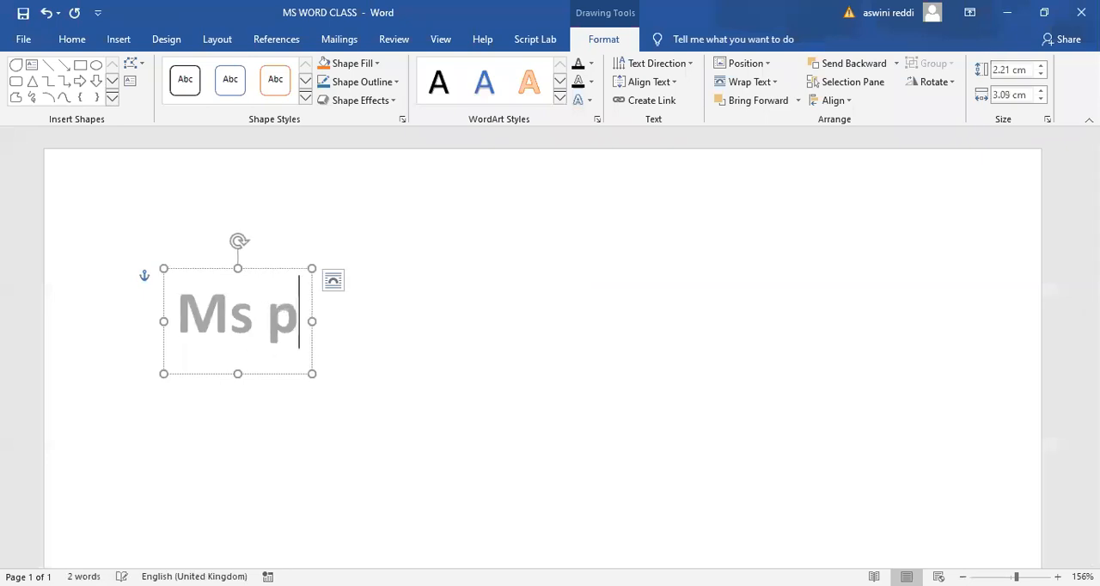
type("ffice")
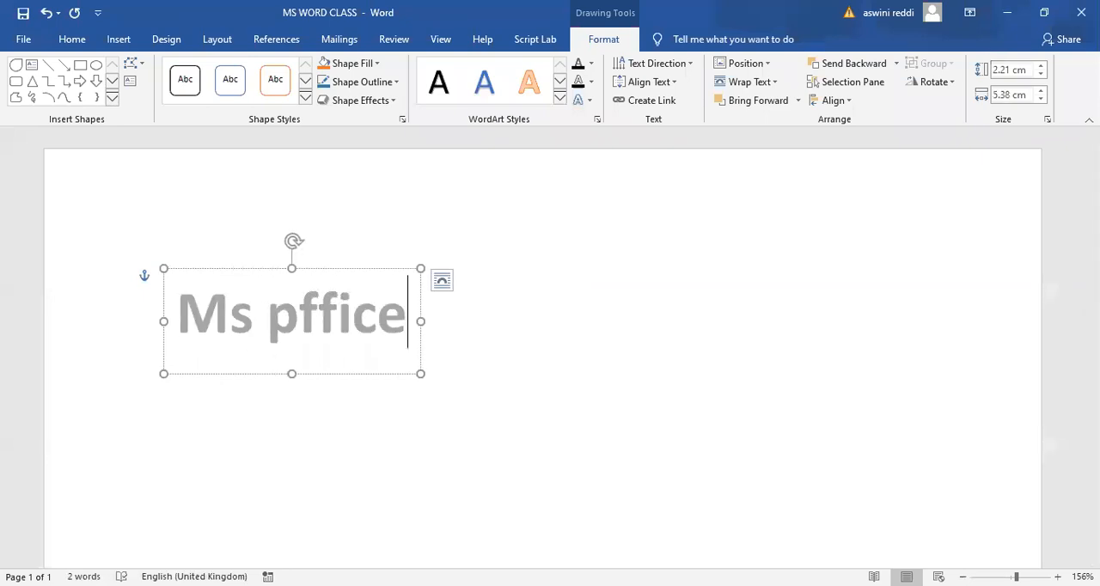
key("BackSpace")
key("BackSpace")
key("BackSpace")
key("BackSpace")
key("BackSpace")
key("BackSpace")
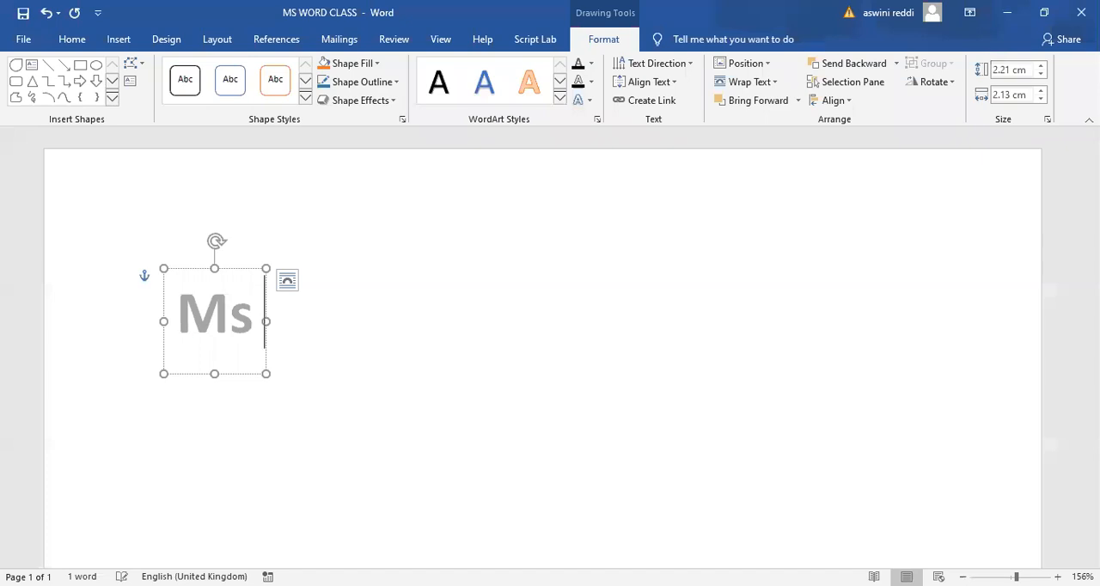
type("office")
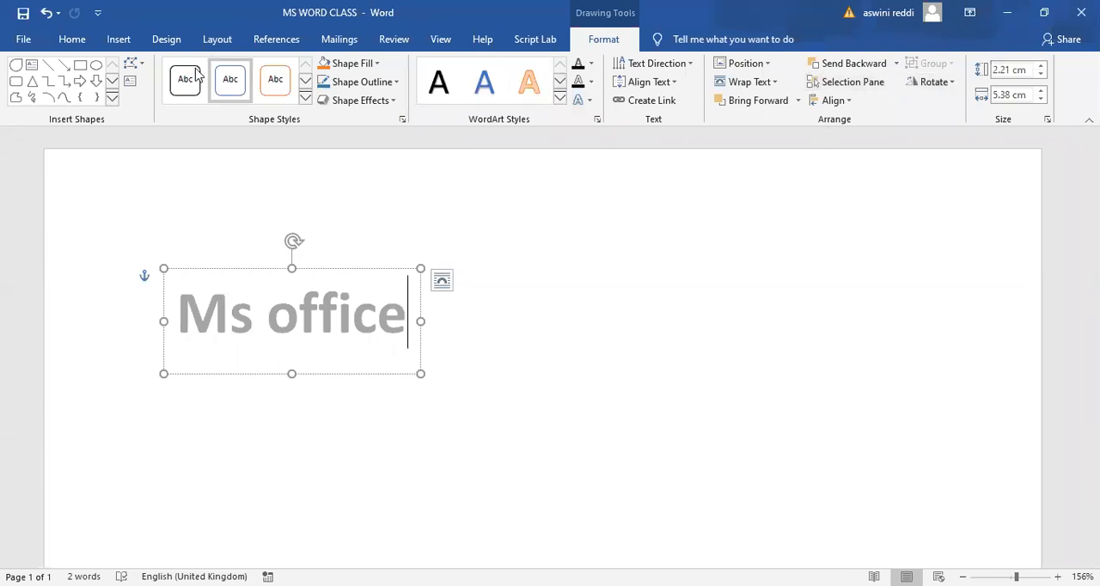
- Insert a second WordArt text box in a blue shadowed style and place it diagonally below the "Ms office" WordArt
left_click(118, 40)
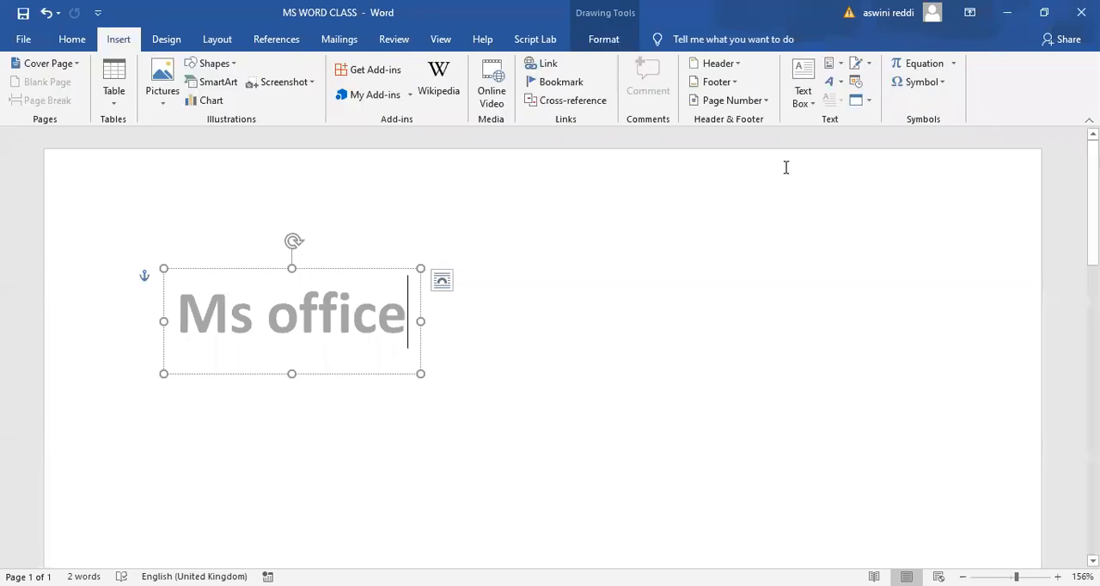
left_click(838, 86)
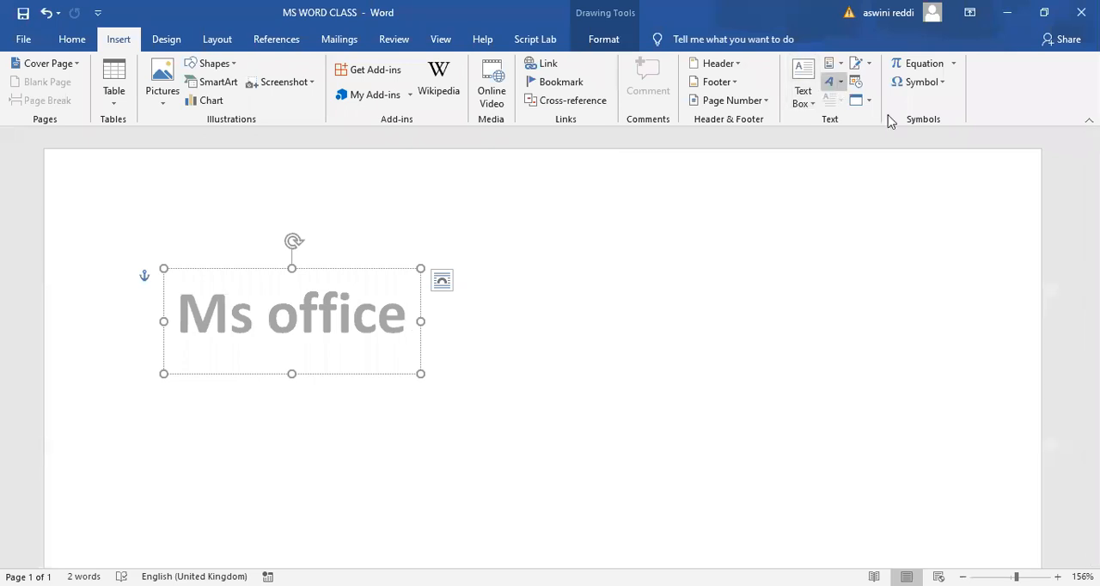
left_click(889, 161)
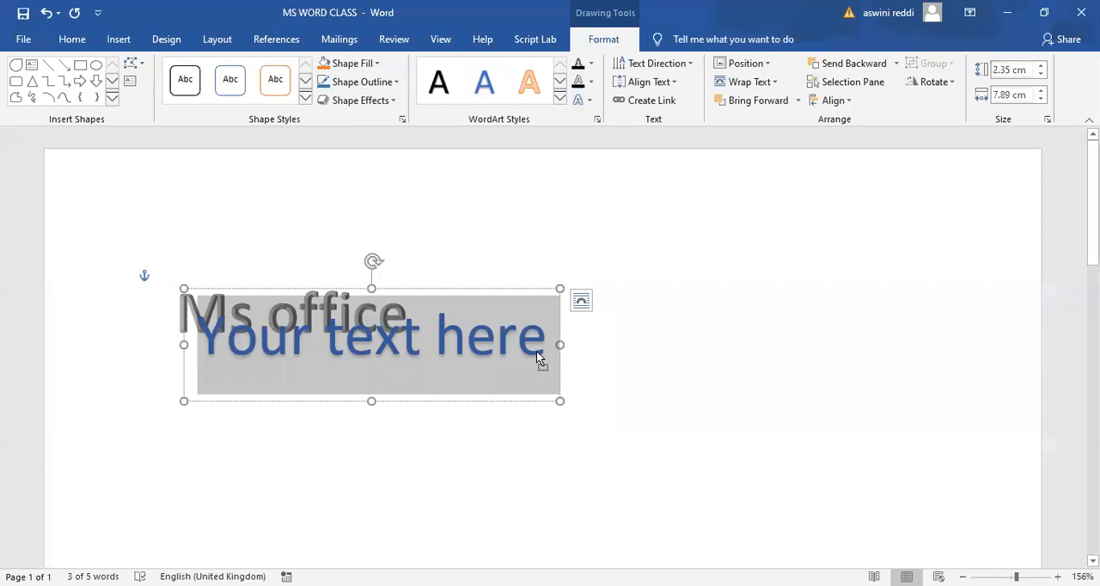
left_click(525, 386)
left_click_drag(560, 427, 761, 490)
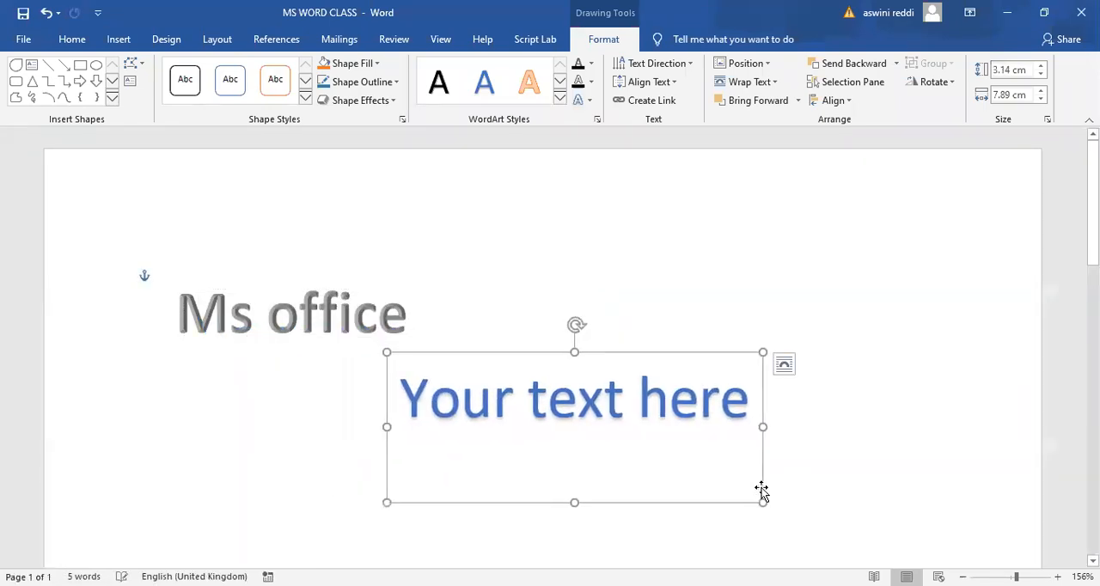
- Replace the placeholder text in the blue WordArt text box with "Ms word"
type("m")
double_click(753, 407)
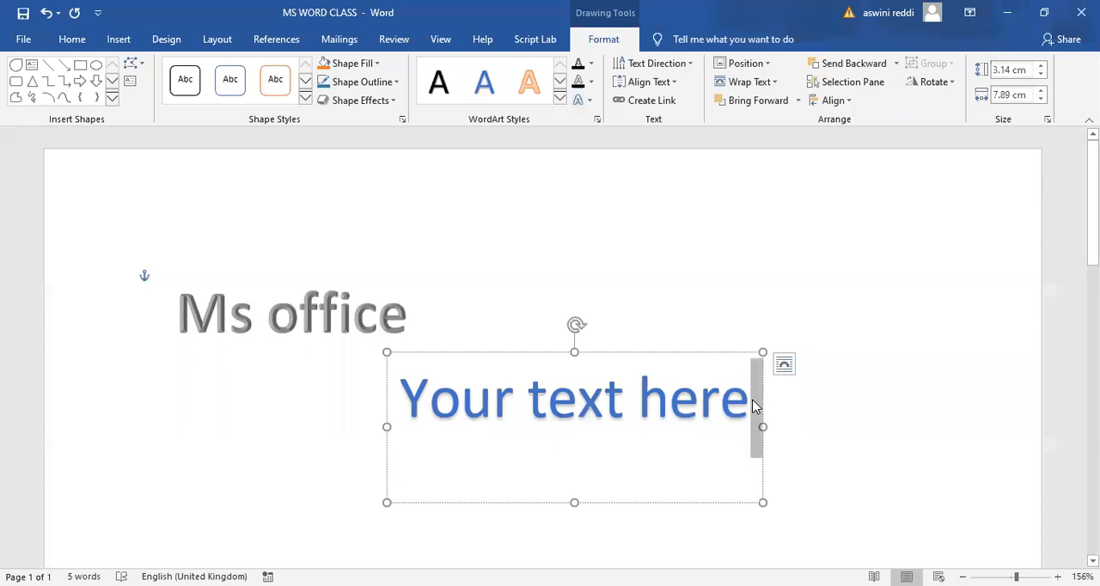
key("BackSpace")
key("BackSpace")
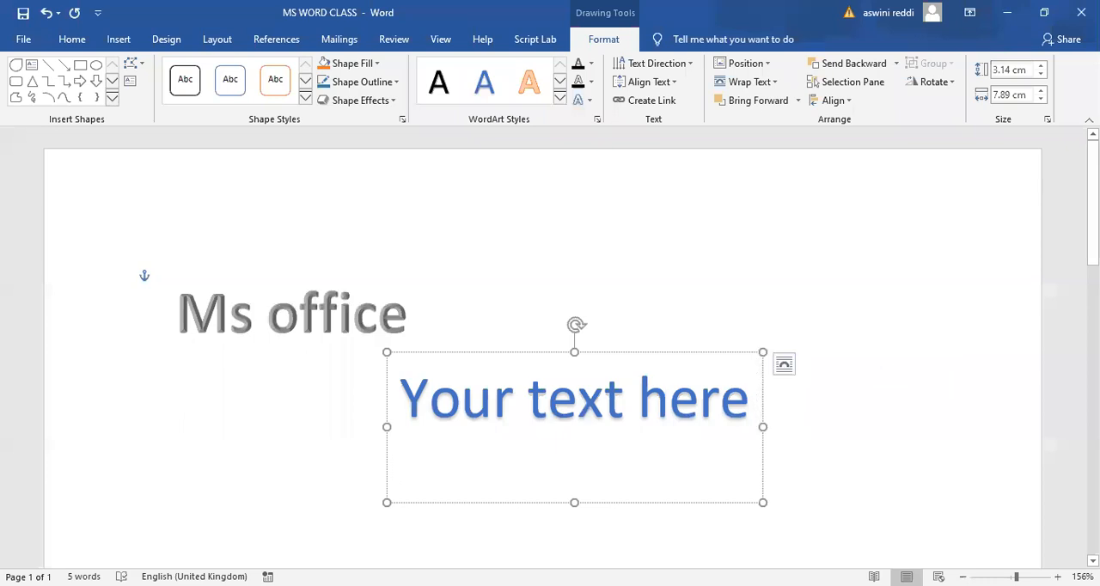
key("BackSpace")
key("BackSpace")
key("BackSpace")
key("BackSpace")
key("BackSpace")
key("BackSpace")
key("BackSpace")
key("BackSpace")
key("BackSpace")
key("BackSpace")
key("BackSpace")
key("BackSpace")
key("BackSpace")
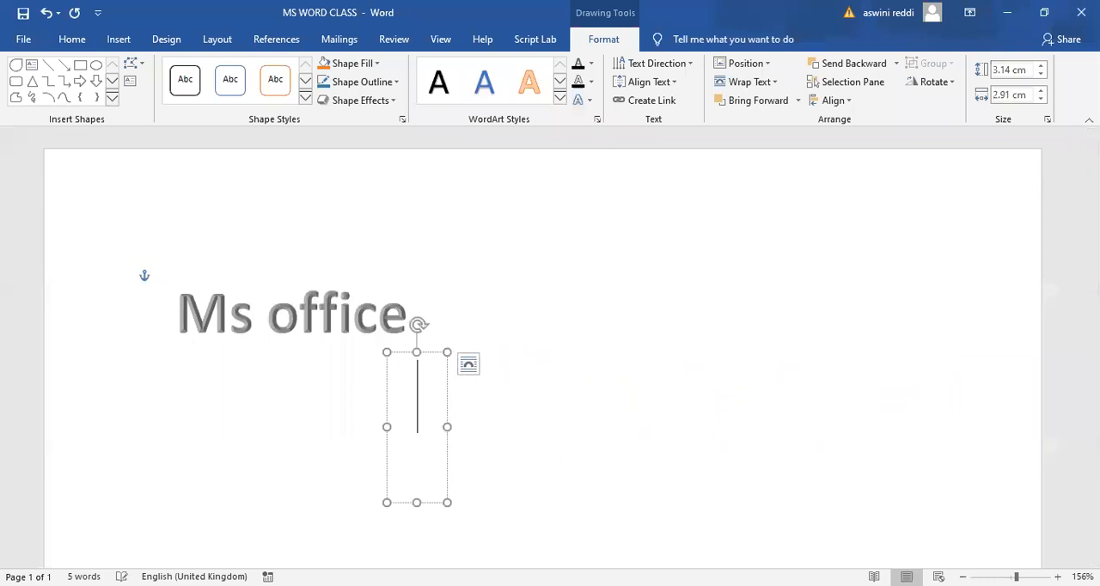
type("Ms word")
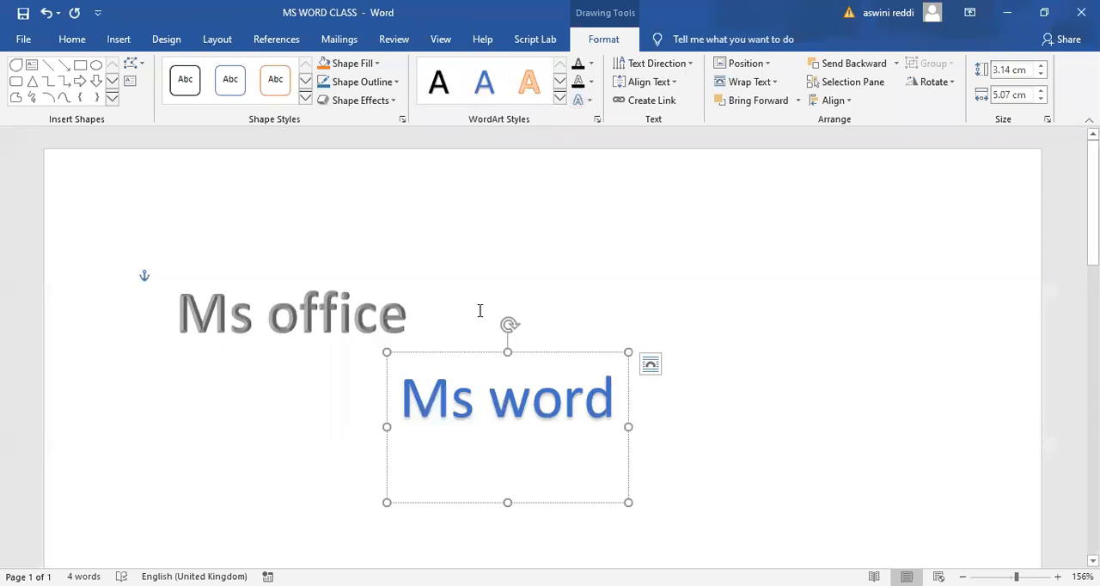
- Enter the plain text "Ms excel" on the page's first line beside the "Ms office" WordArt
left_click(609, 271)
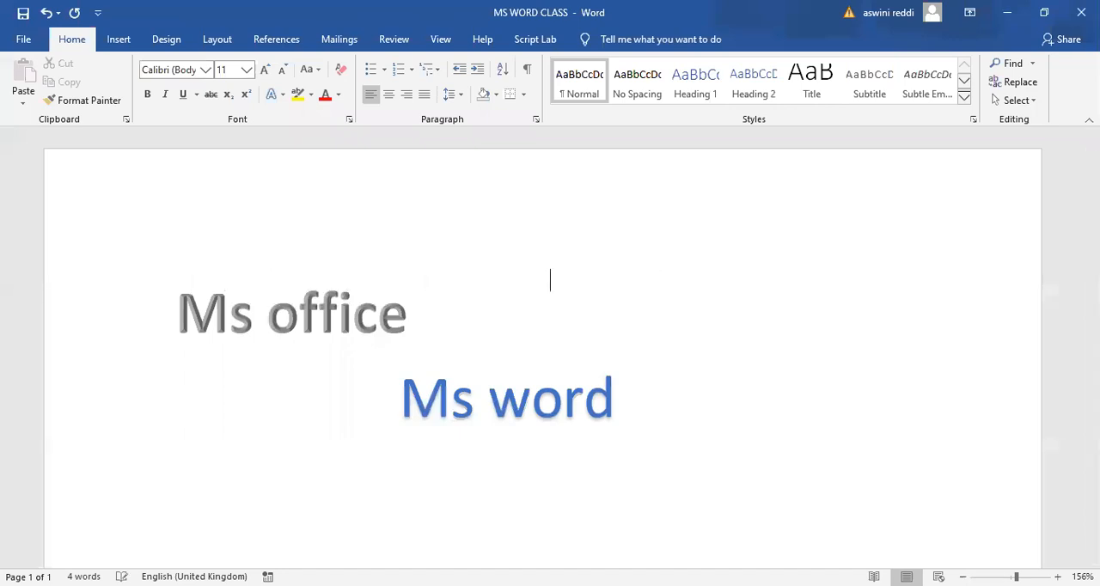
type("Ms excel")
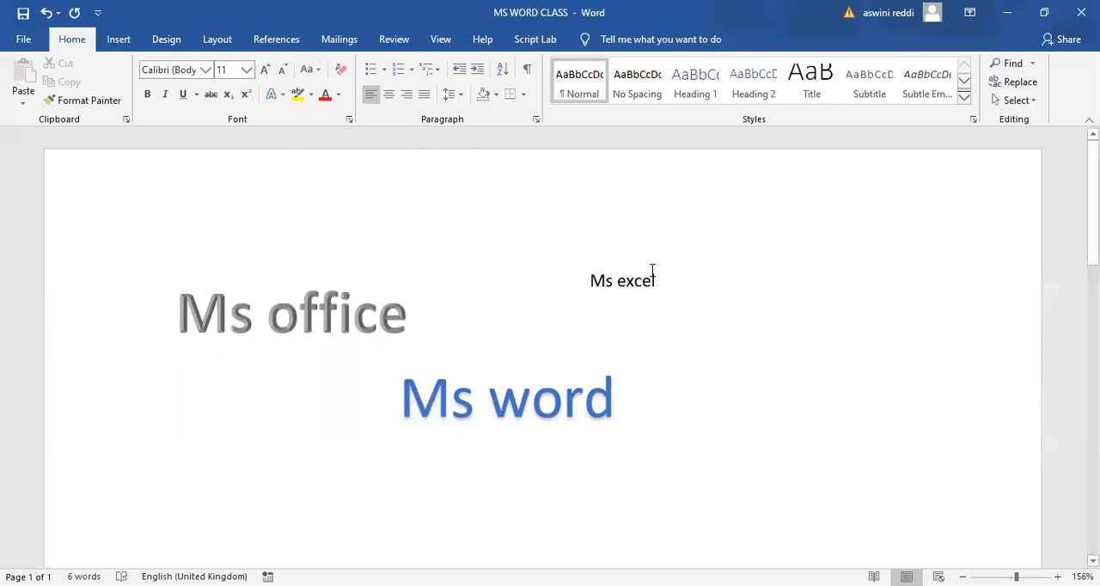
- Format the "Ms excel" text as bold, size 24, in a dark orange font colour
mouse_move(650, 280)
left_mouse_down()
mouse_move(588, 281)
mouse_move(659, 277)
left_mouse_up()
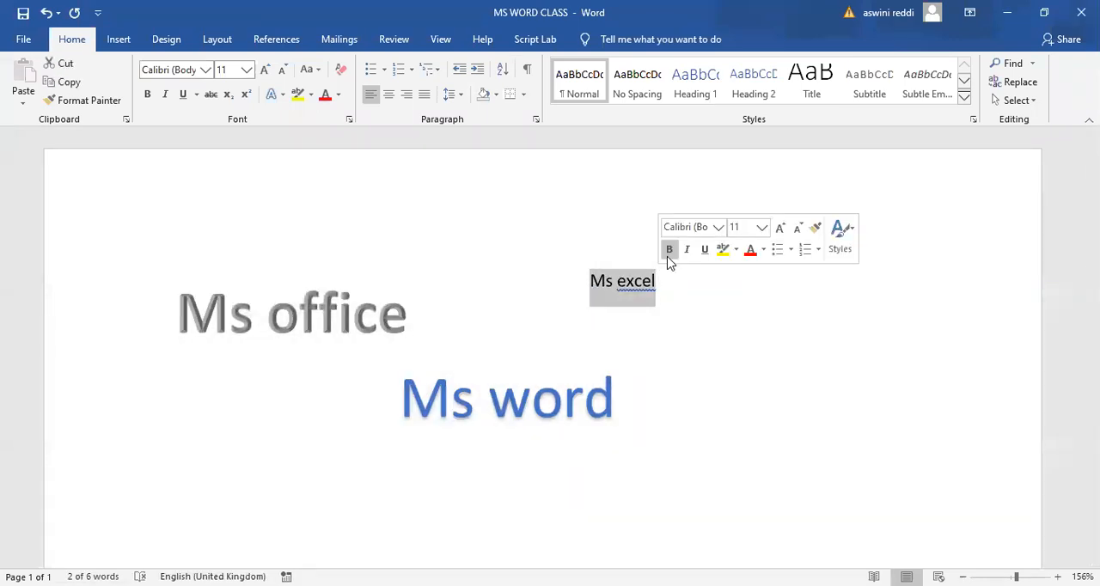
left_click(668, 249)
double_click(779, 228)
double_click(779, 229)
double_click(779, 228)
left_click(779, 228)
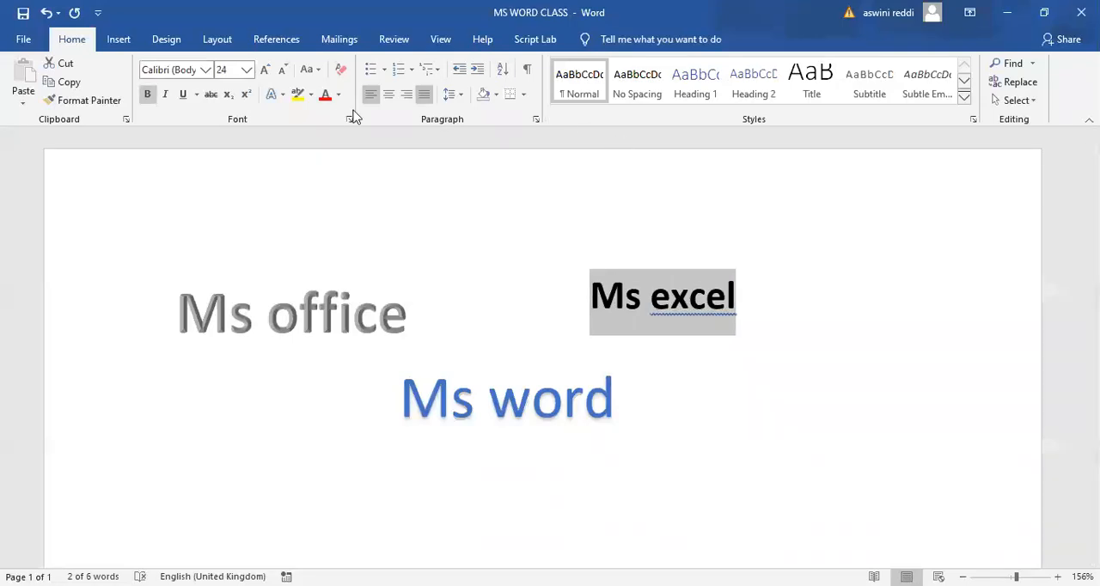
left_click(341, 94)
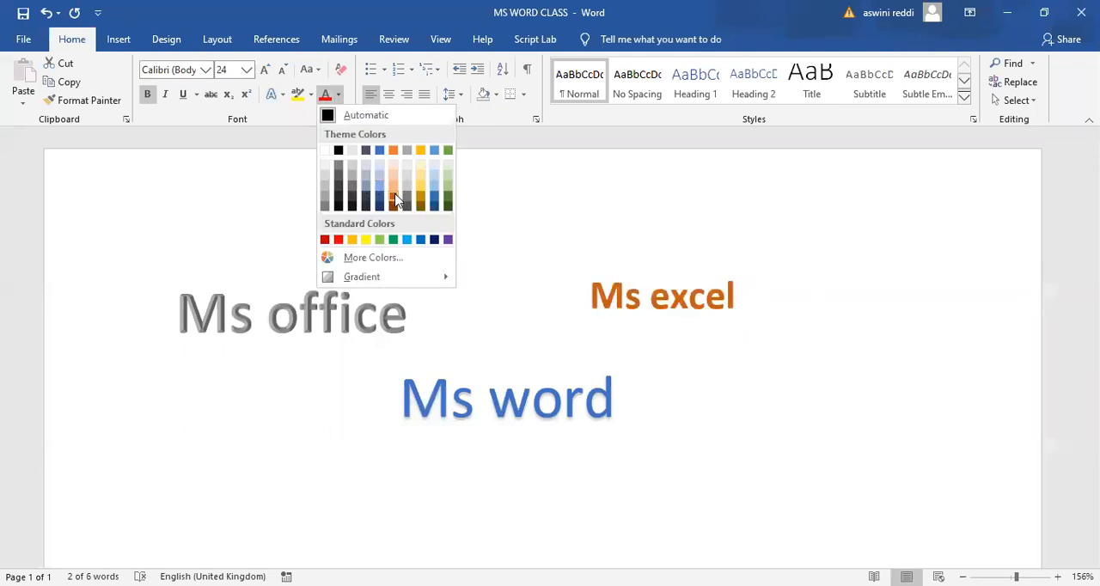
left_click(395, 199)
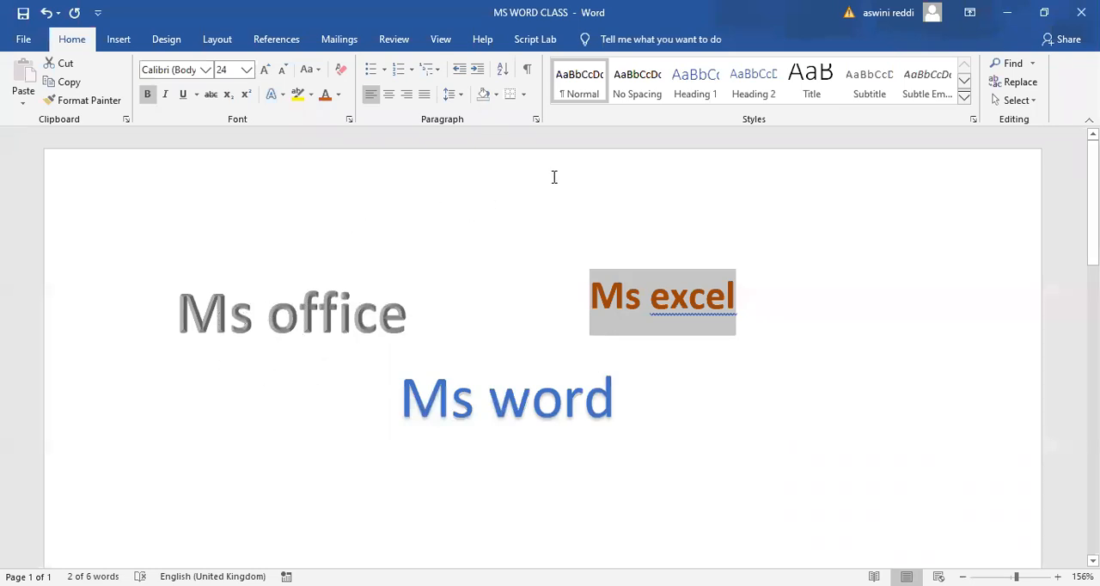
left_click(523, 164)
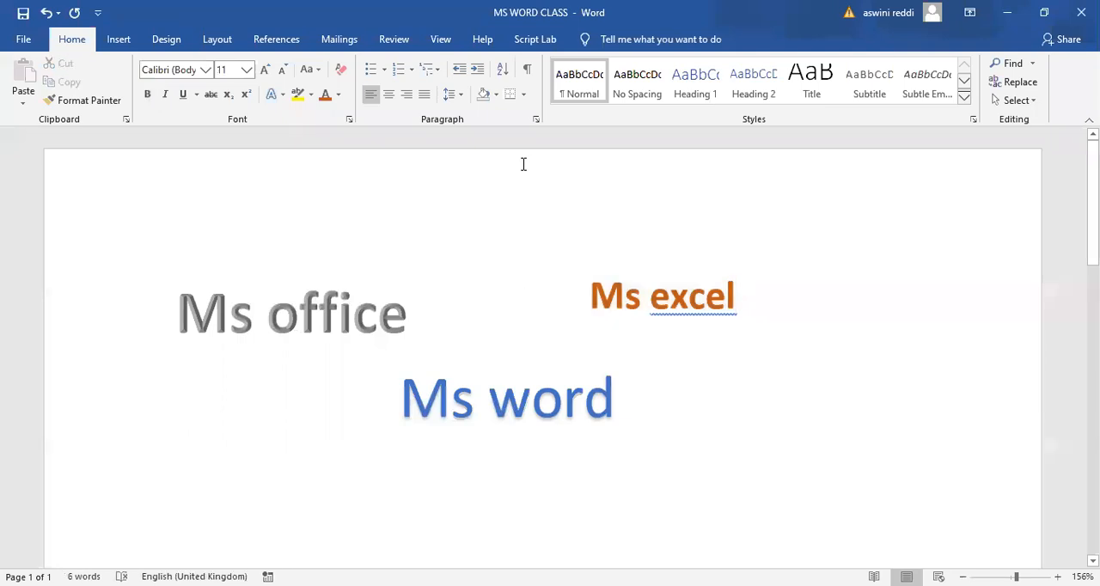
double_click(523, 164)
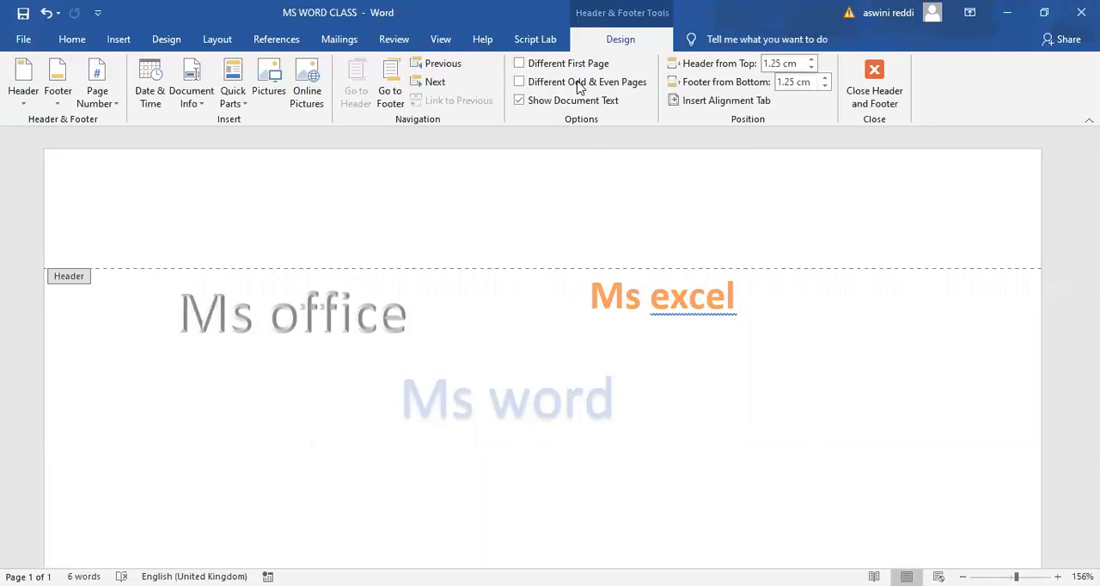
left_click(115, 41)
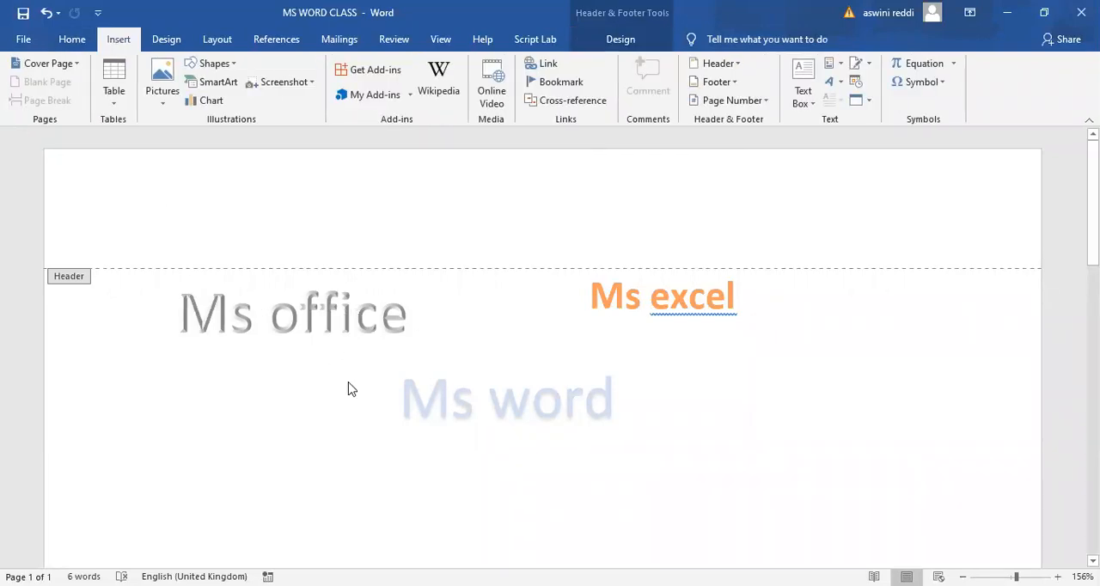
double_click(501, 465)
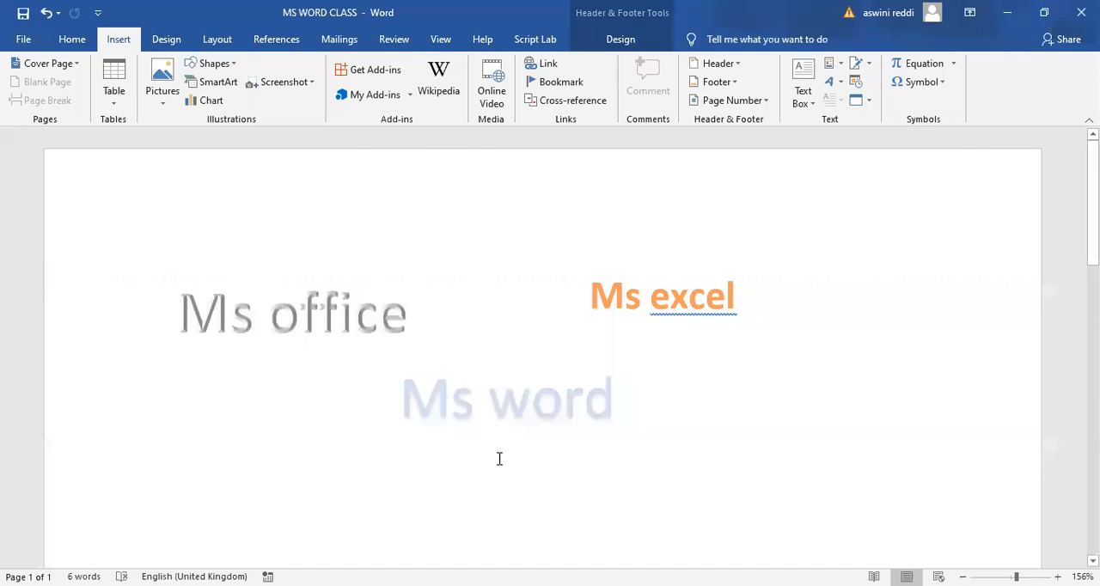
- Delete all the content on the page, including both WordArt boxes and the "Ms excel" text
left_click(779, 464)
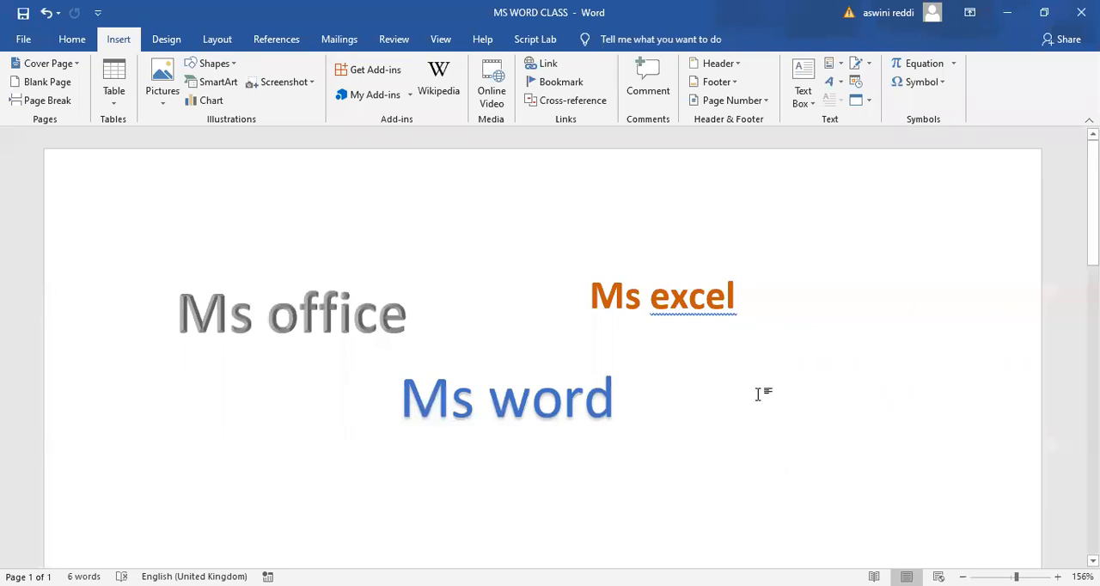
key("ctrl+a")
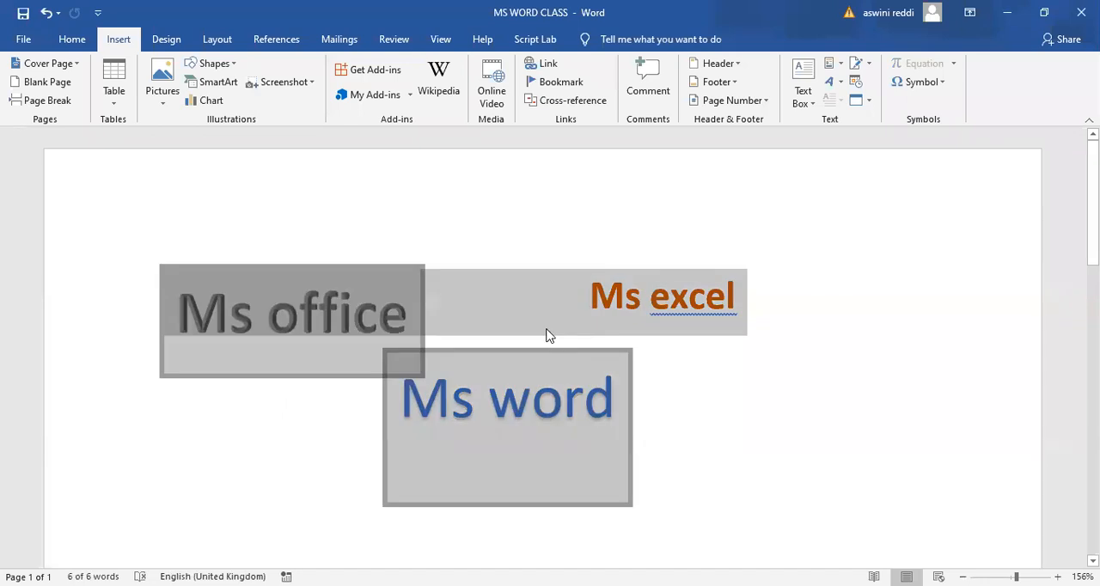
key("Delete")
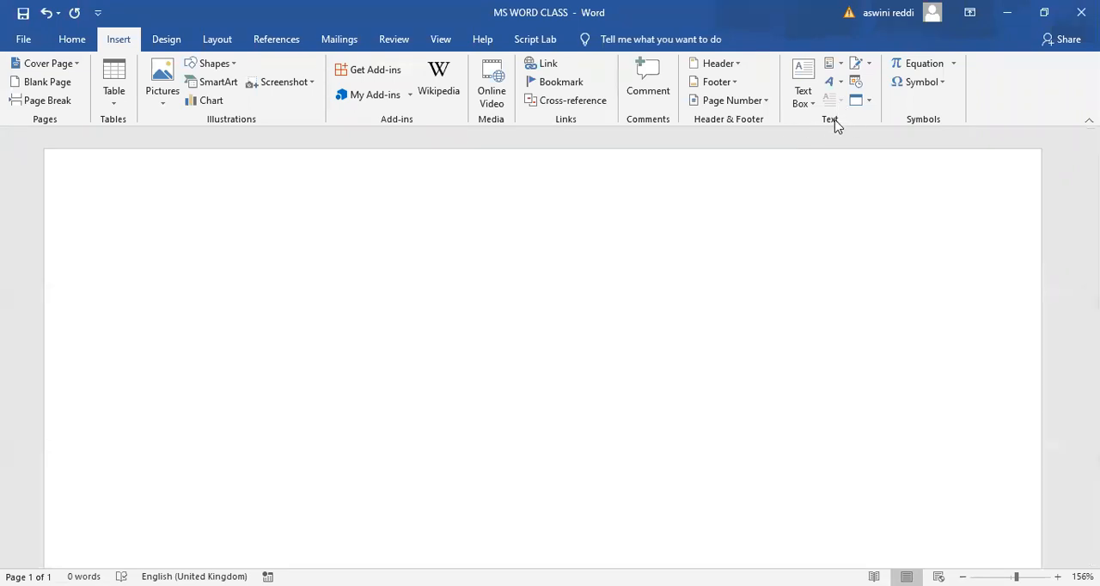
- Generate sample paragraphs in the blank document with the formula =rand(6,5)
type("=rand(6,5)")
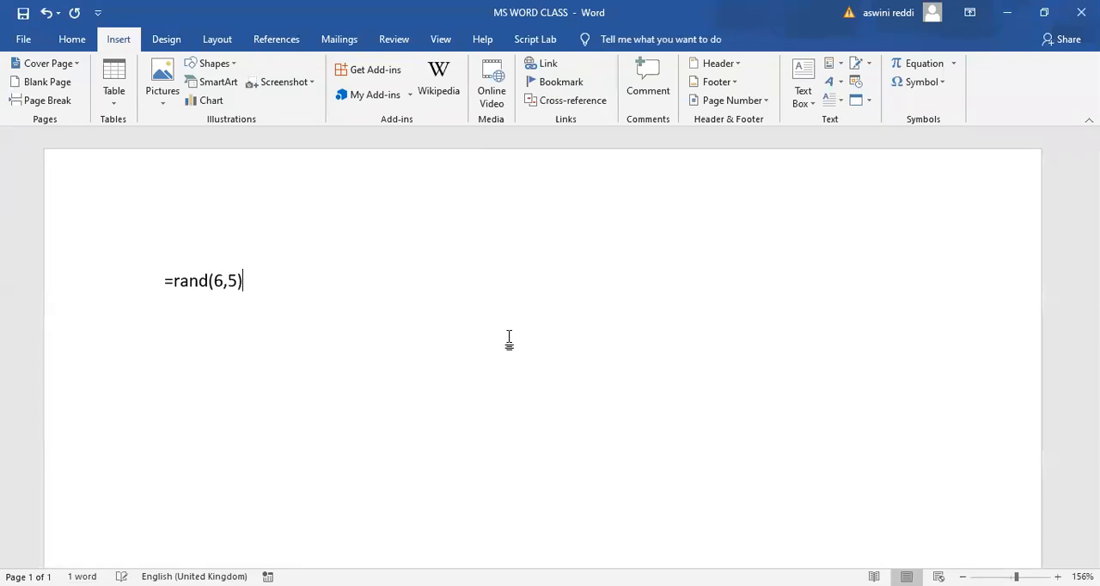
key("Return")
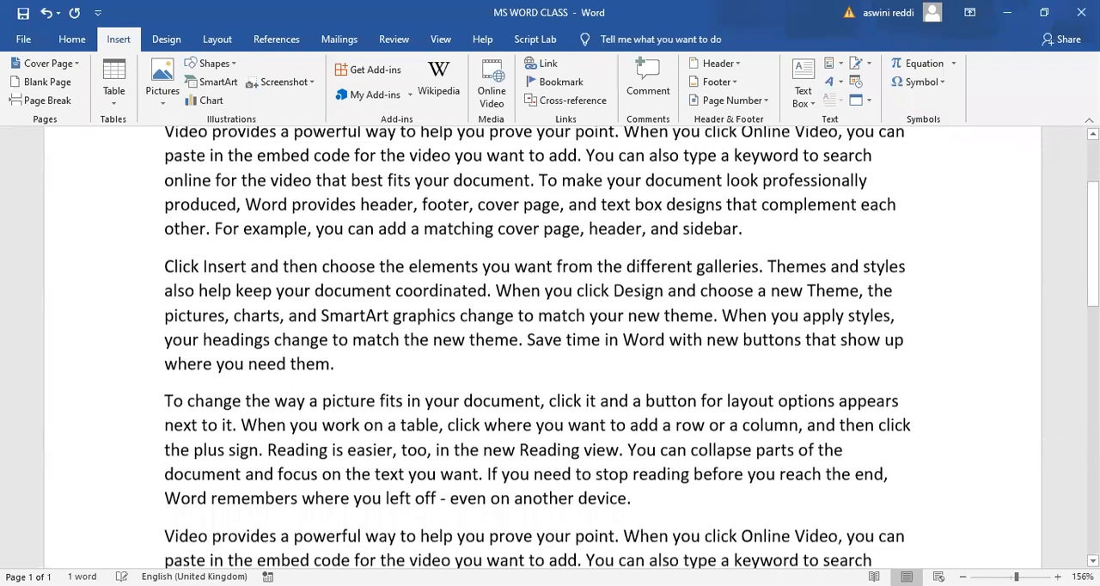
scroll(542, 347, "up", 3)
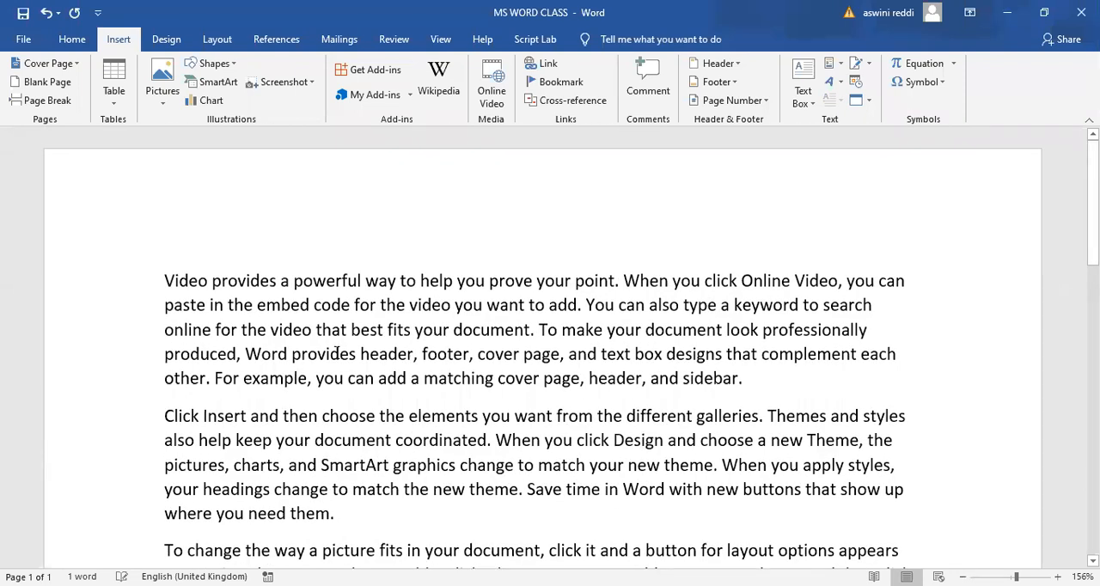
- Replace the word "paste" with "vertical" at the start of the first paragraph's second line
left_click(166, 280)
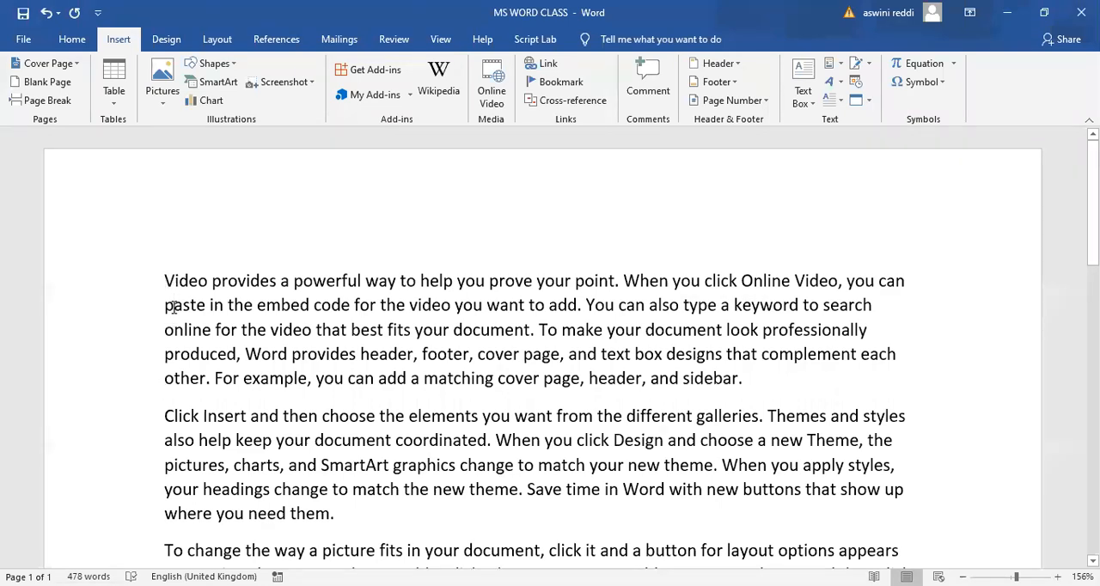
key("Right")
key("Right")
key("Right")
key("Right")
key("BackSpace")
key("BackSpace")
key("BackSpace")
key("BackSpace")
type("ver")
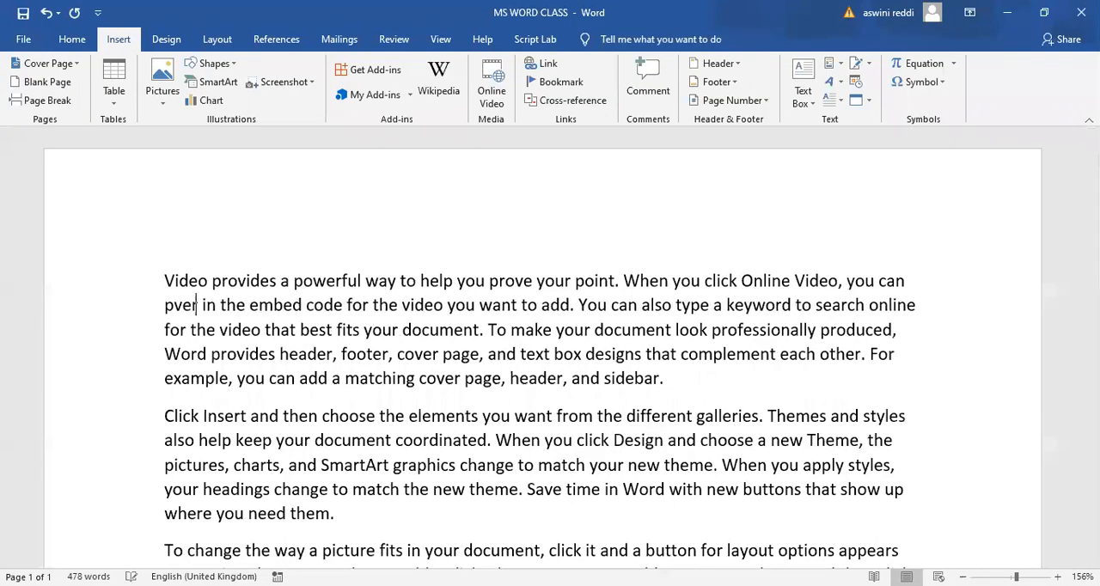
key("Home")
key("Right")
key("Right")
key("Right")
key("BackSpace")
key("BackSpace")
key("BackSpace")
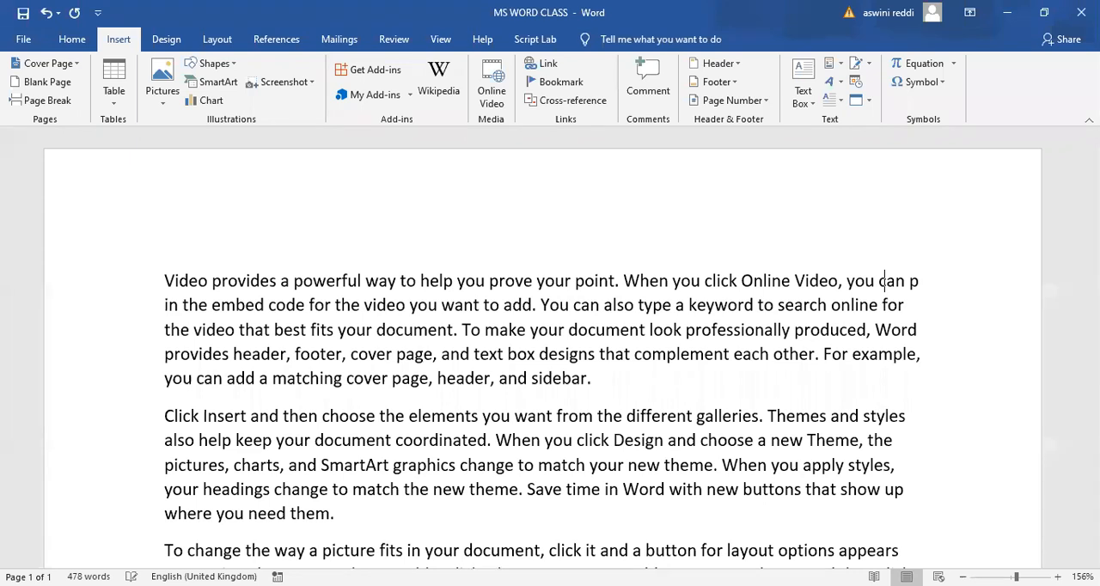
type("vertical")
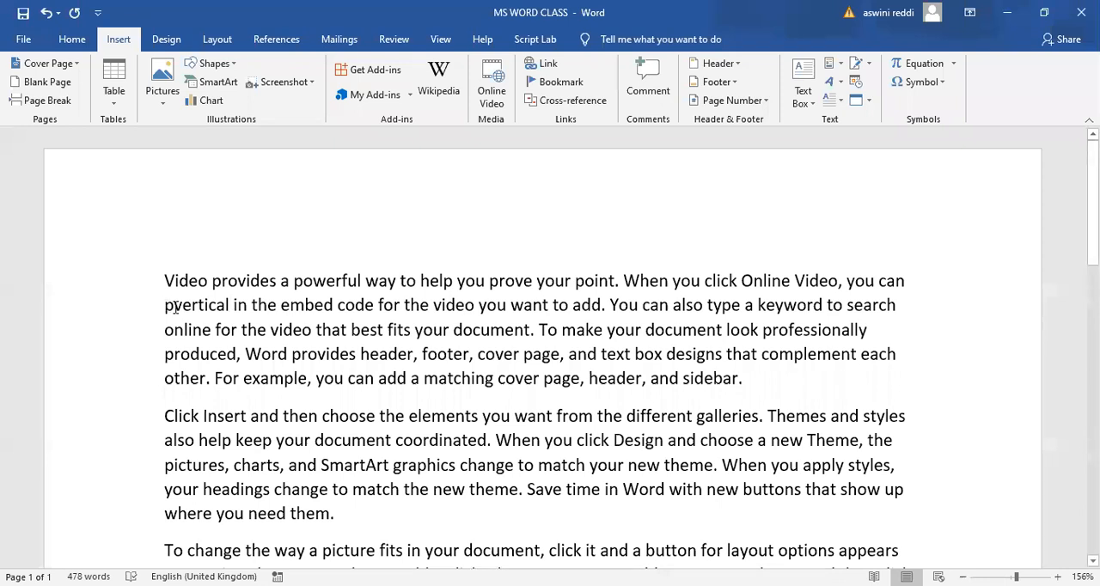
left_click(174, 305)
key("BackSpace")
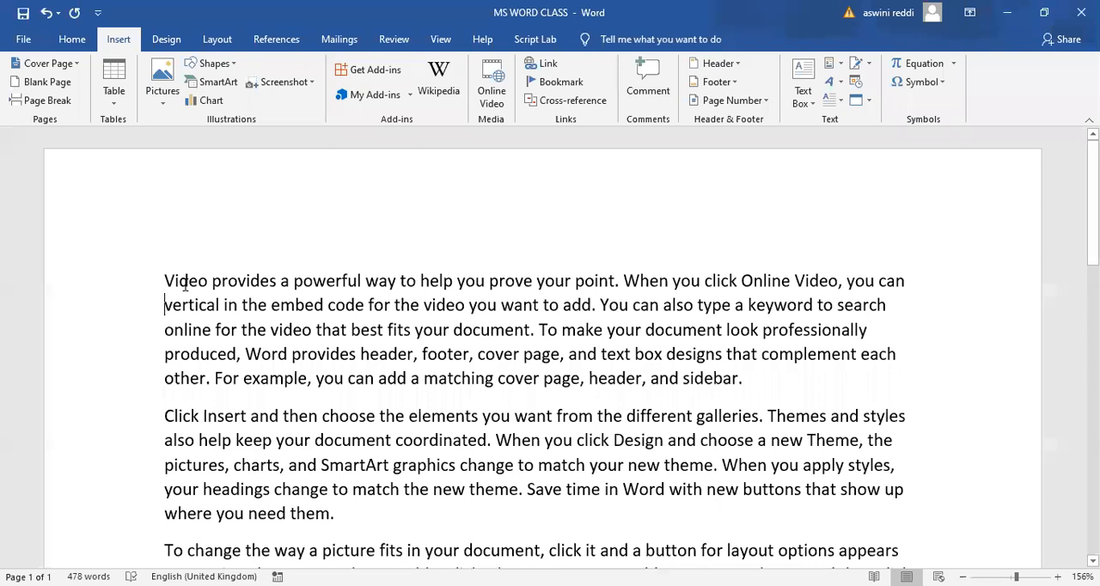
- Add a drop cap in the Dropped style to the first paragraph
scroll(185, 285, "up", 1)
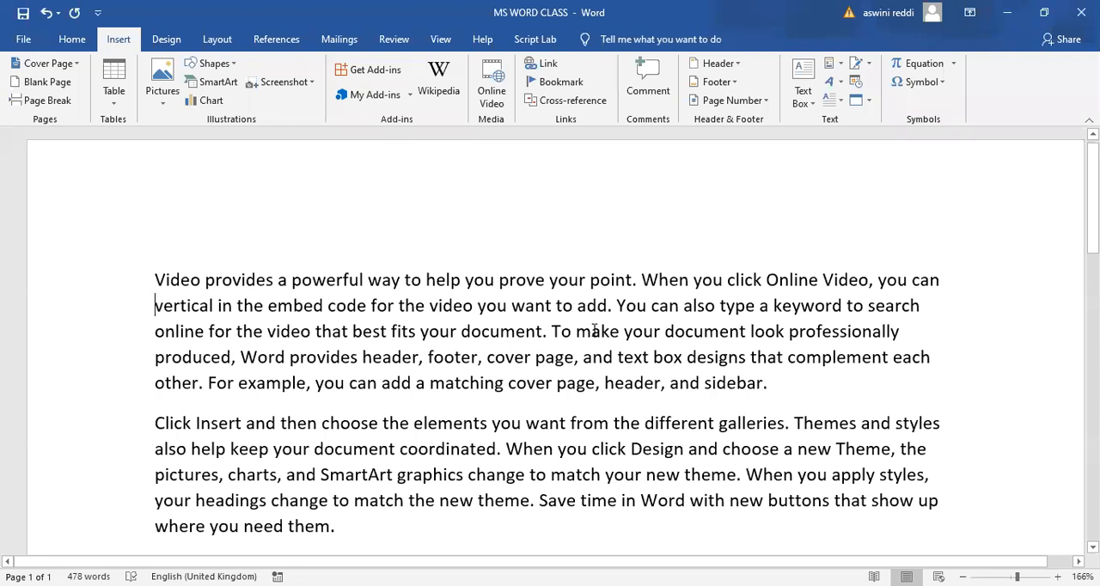
left_click(841, 104)
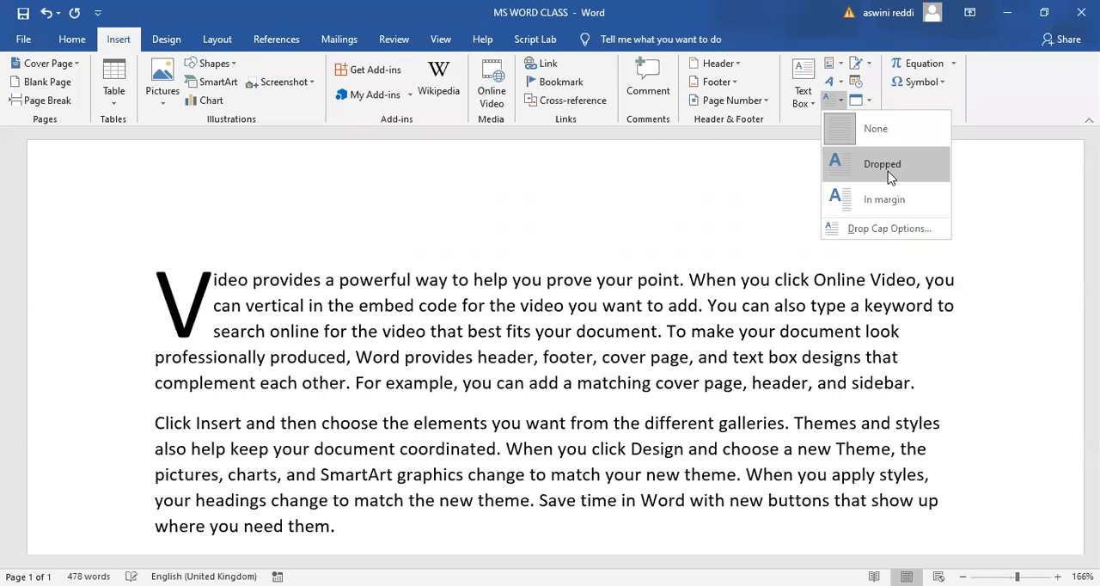
left_click(889, 175)
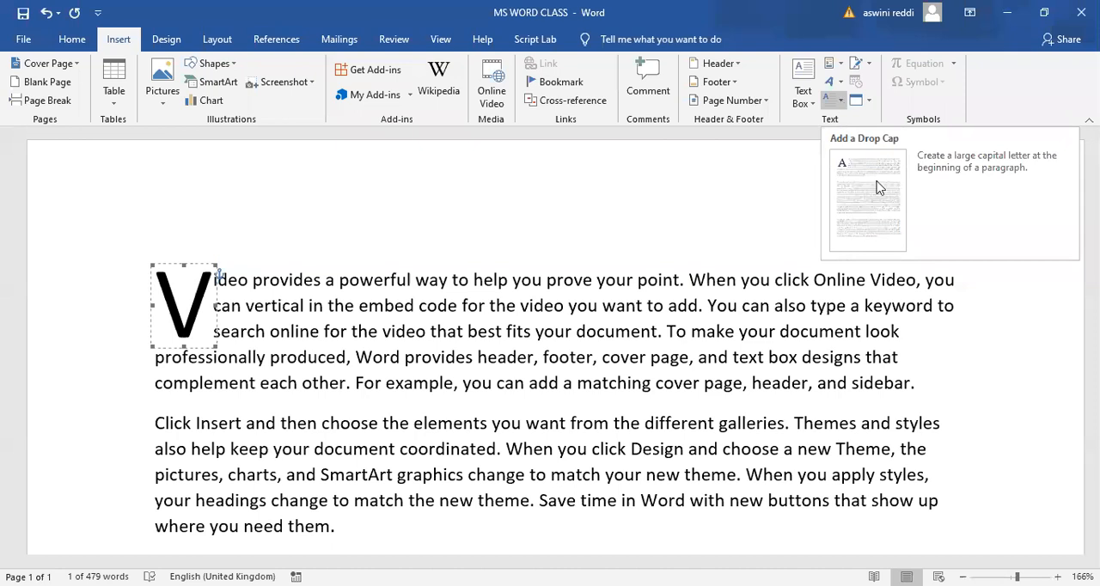
- Enlarge the first paragraph's drop cap by setting its lines to drop to 5
left_click(842, 101)
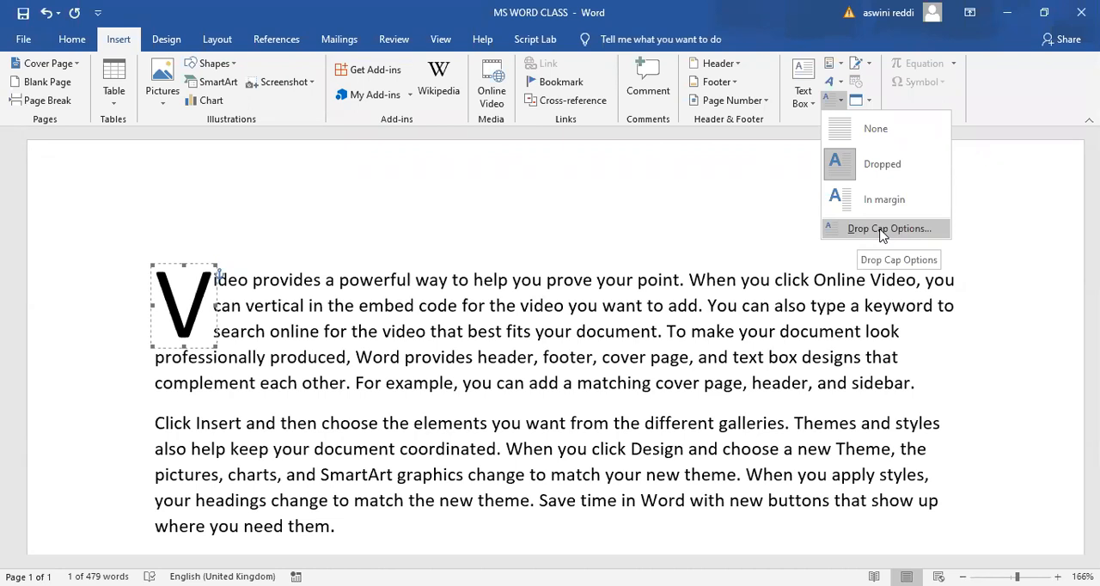
left_click(879, 230)
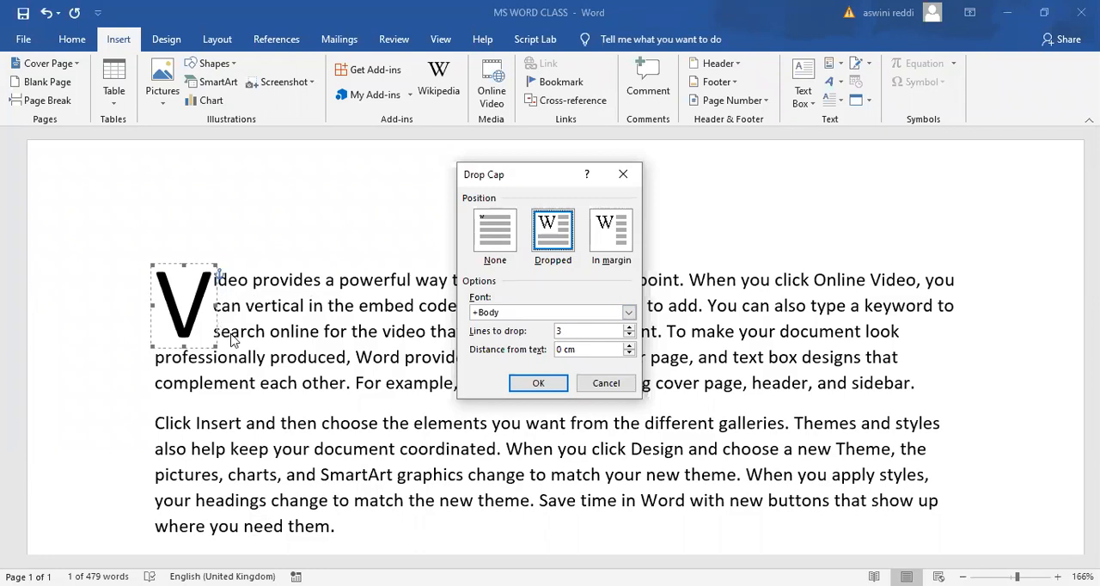
left_click(629, 328)
left_click(538, 383)
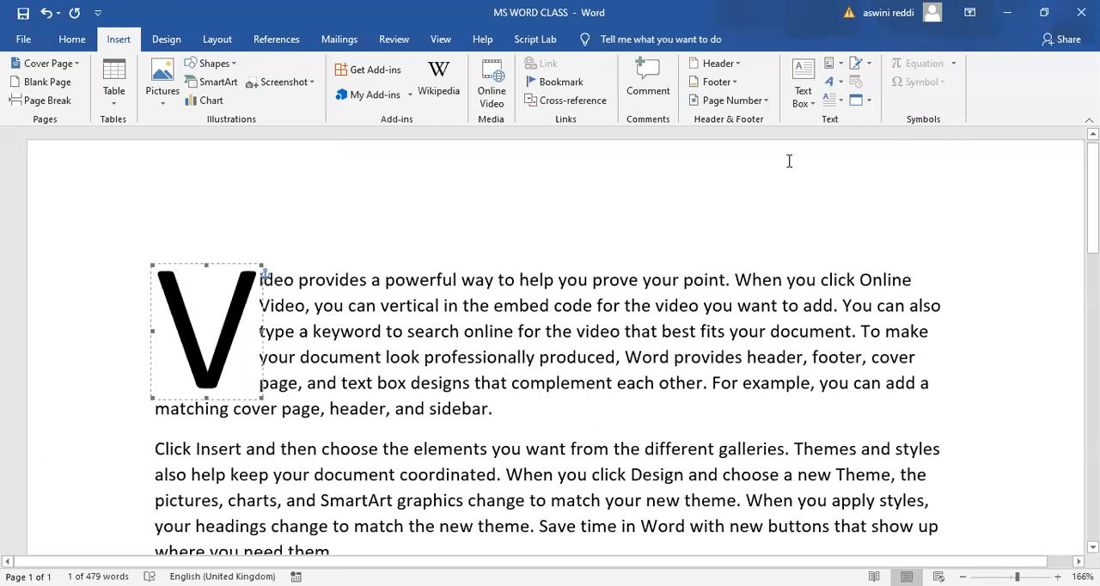
- Reduce the first paragraph's drop cap by setting its lines to drop to 3
left_click(841, 102)
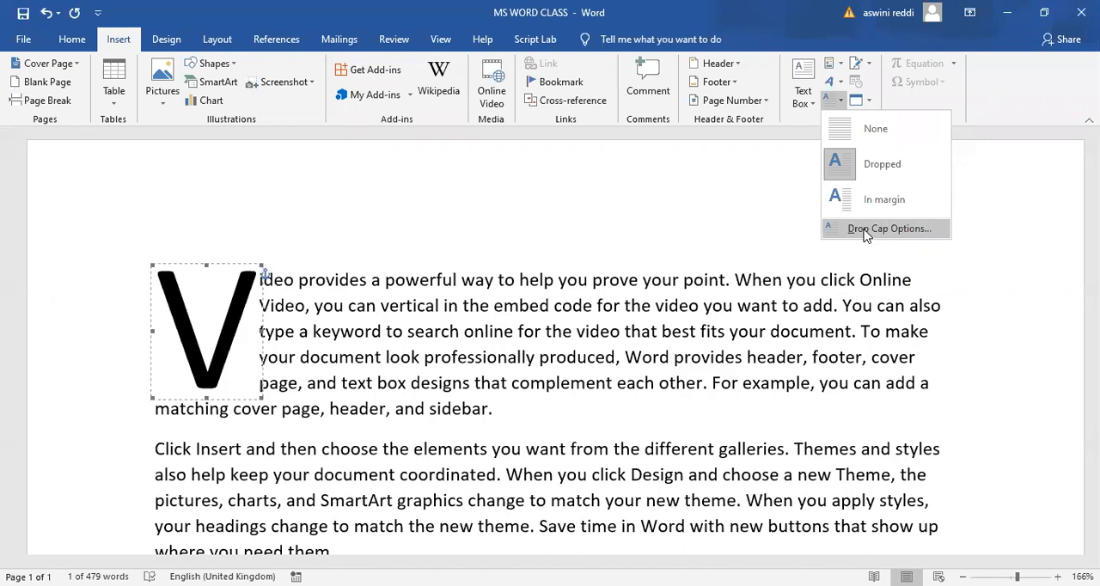
left_click(885, 229)
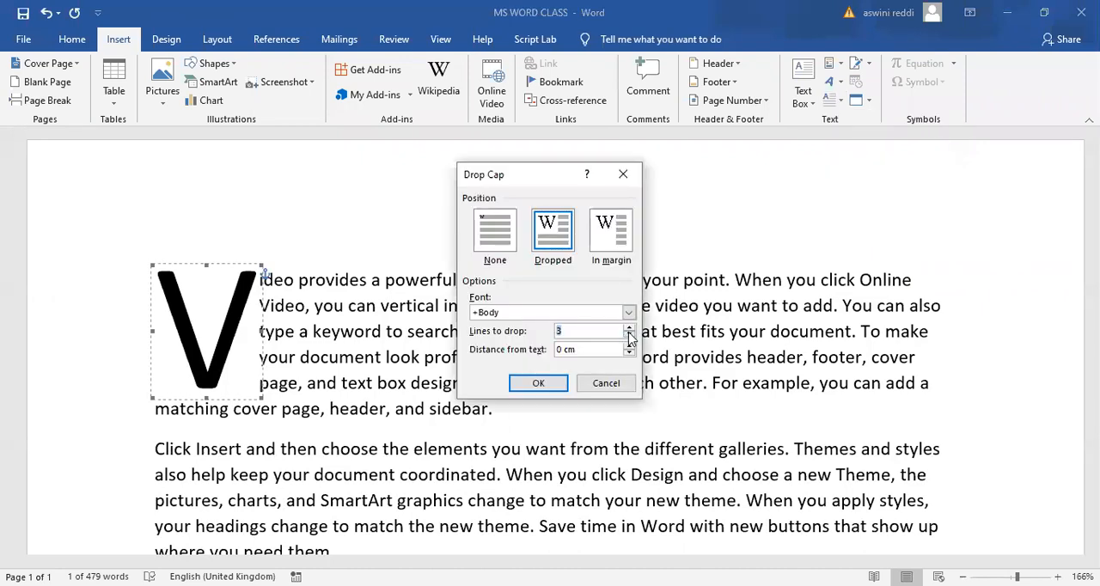
left_click(542, 384)
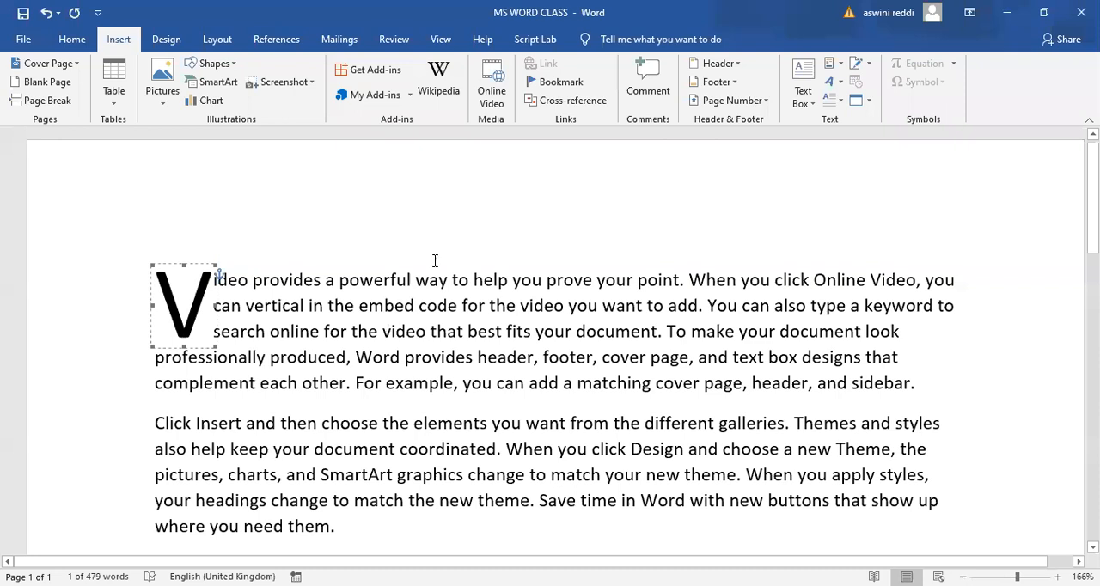
- Undo the drop cap and both of its size changes in the first paragraph
key("ctrl+z")
key("ctrl+z")
key("ctrl+z")
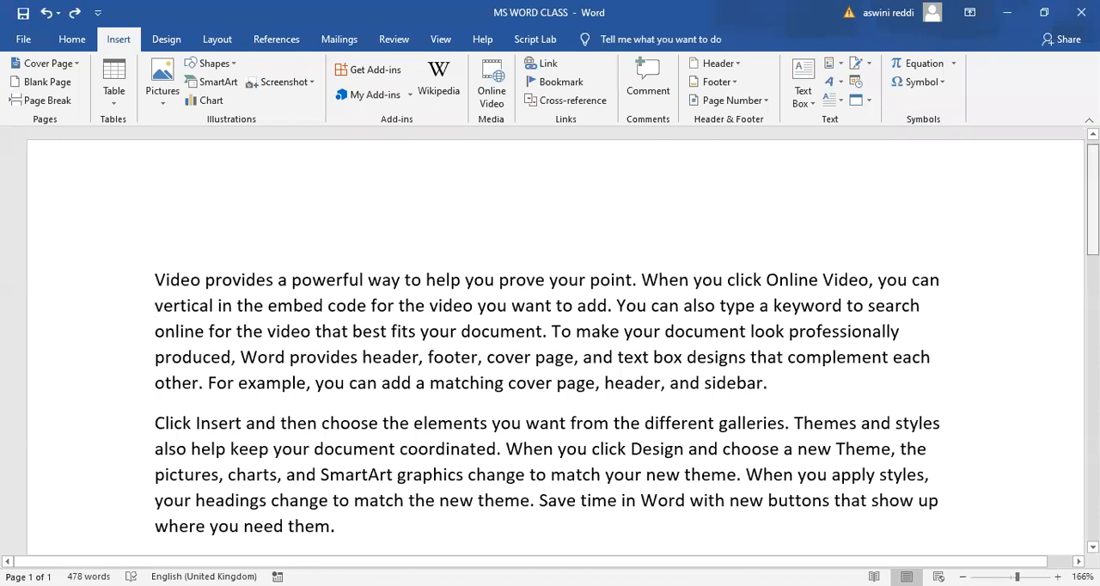
- Open the setup for a Microsoft Office signature line on the empty line after the last paragraph
scroll(556, 339, "down", 3)
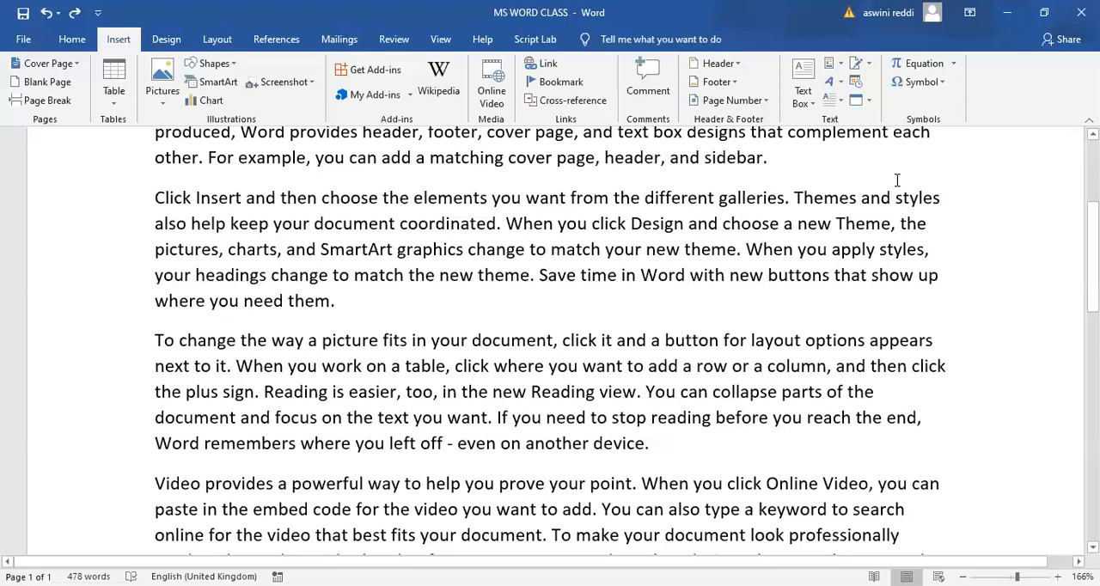
scroll(896, 181, "down", 5)
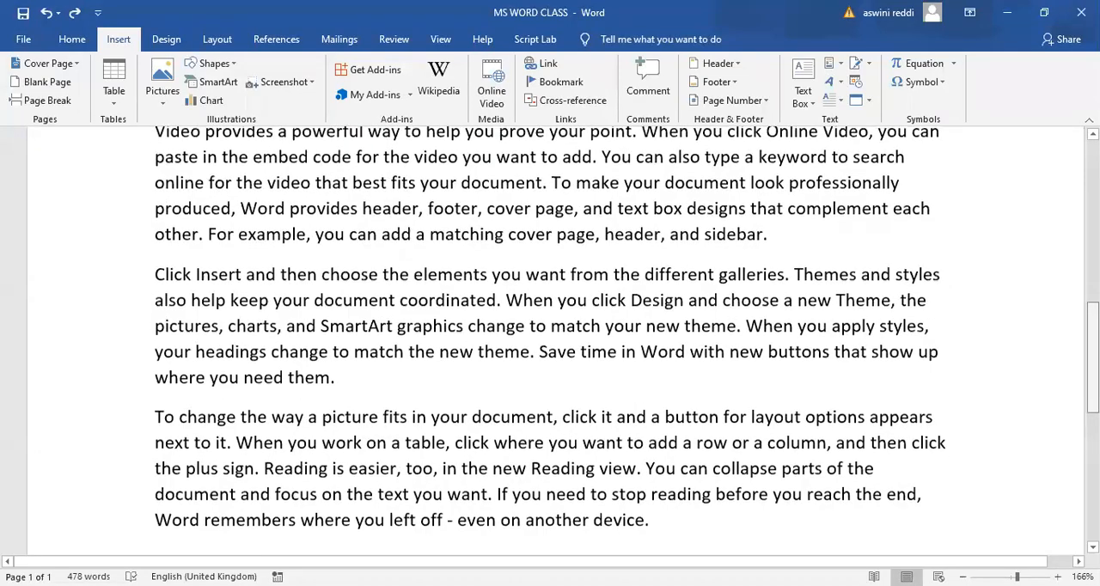
scroll(461, 326, "down", 3)
left_click(156, 343)
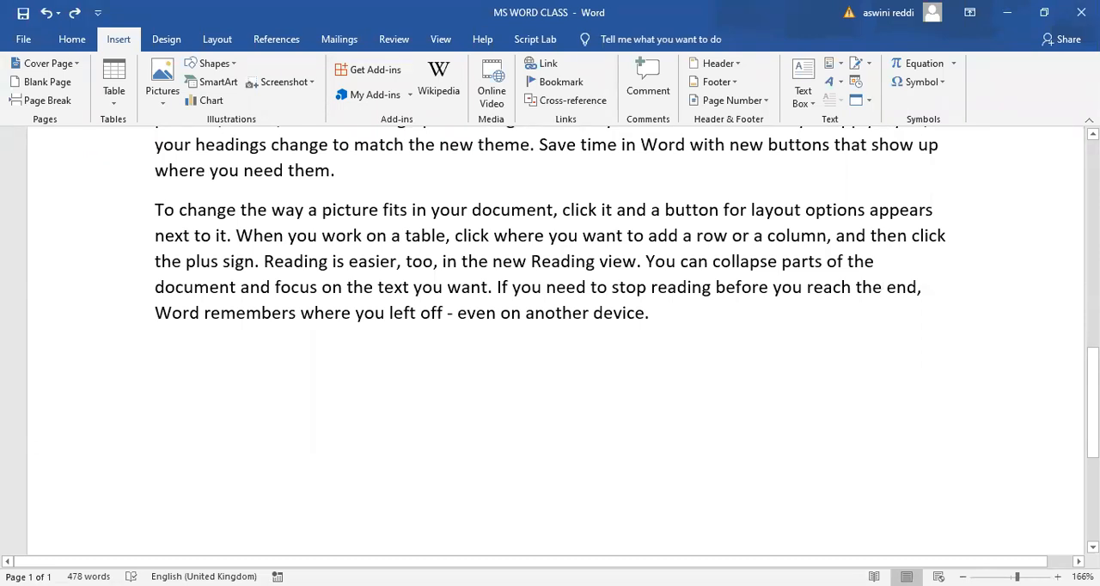
scroll(555, 344, "up", 5)
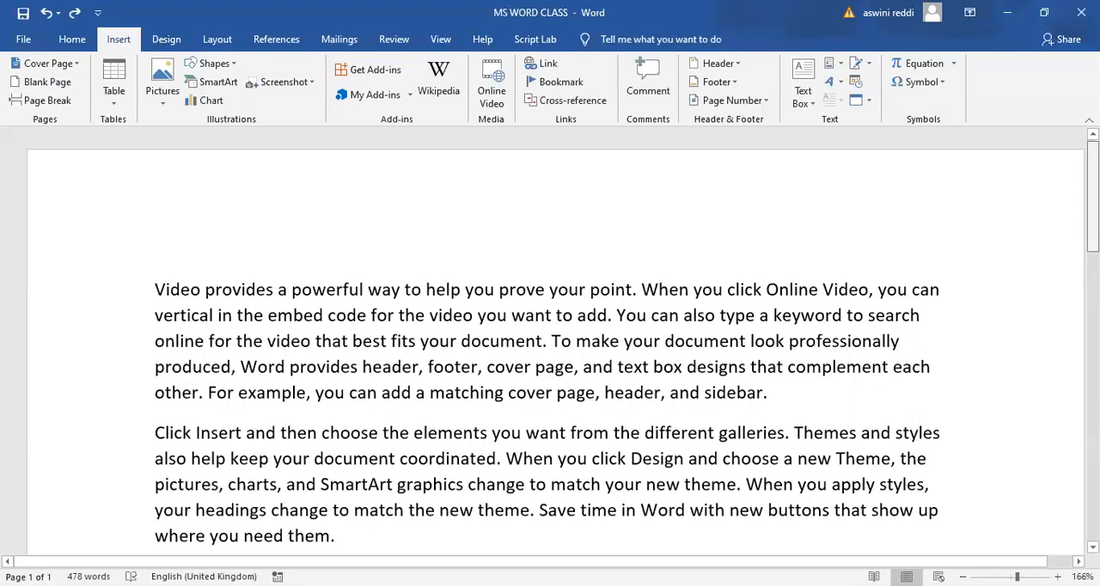
scroll(554, 344, "down", 10)
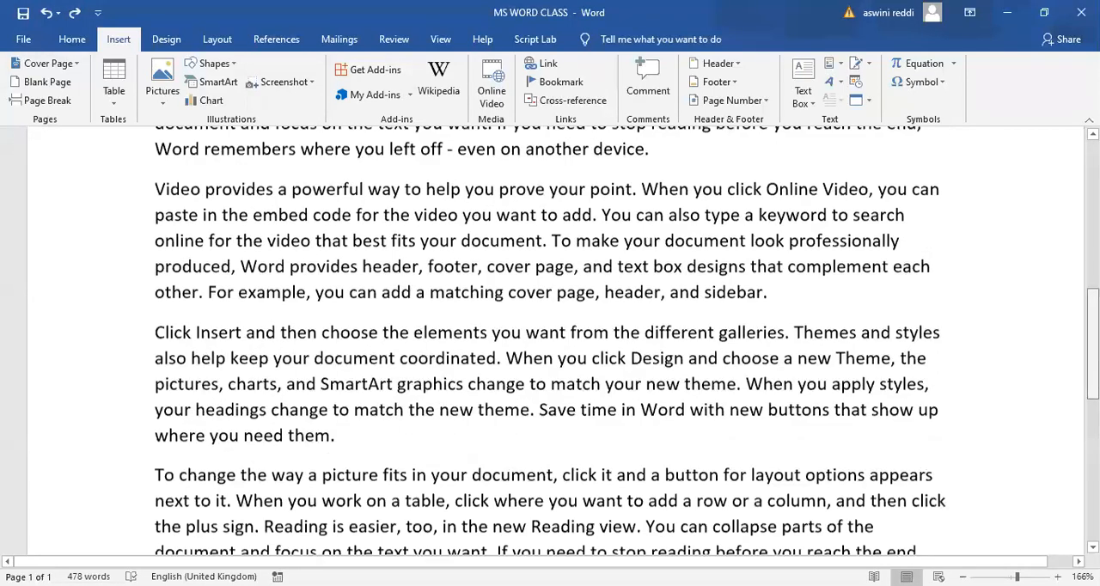
scroll(351, 444, "down", 3)
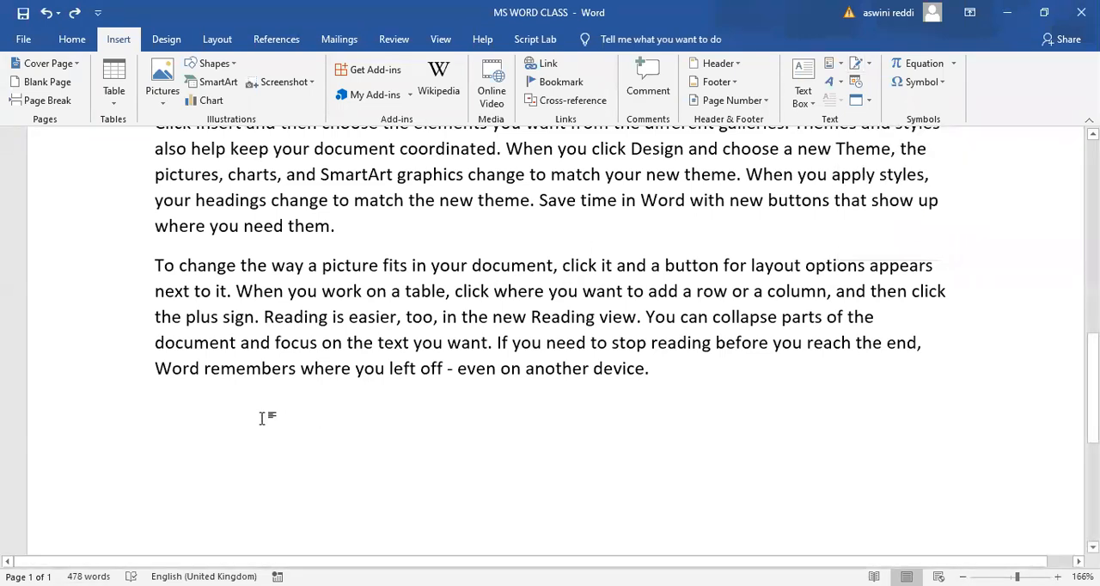
left_click(868, 65)
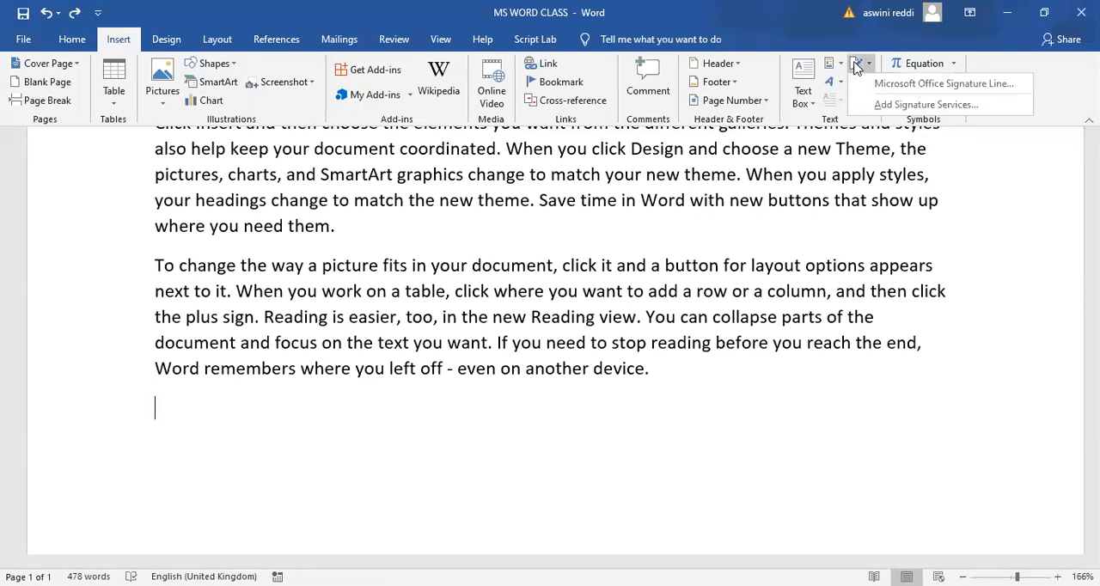
left_click(856, 69)
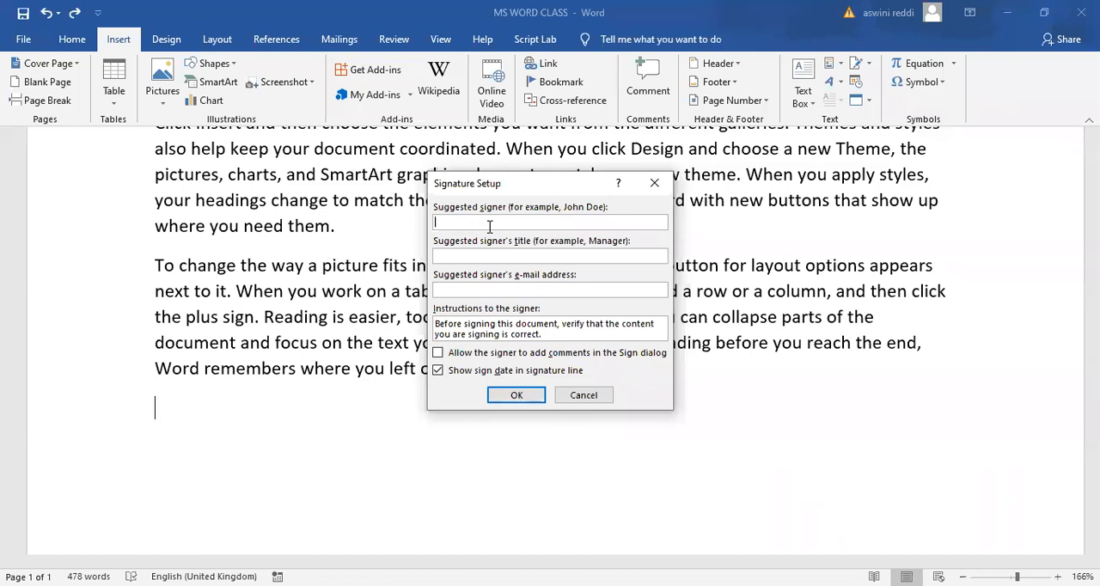
- Insert the signature line with suggested signer "Naredra modi" and title "Prime minister"
type("naredra modi")
left_click(485, 255)
left_click(440, 221)
key("BackSpace")
type("N")
type("P")
type("rim")
type("e minister")
left_click(518, 396)
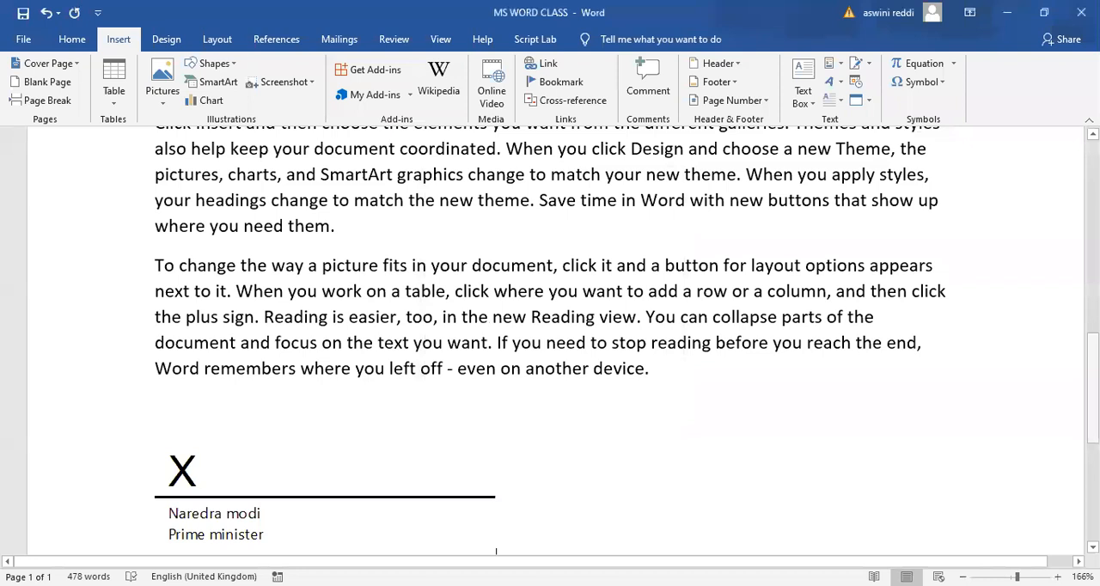
- Delete the signature line below the last paragraph
scroll(498, 544, "down", 4)
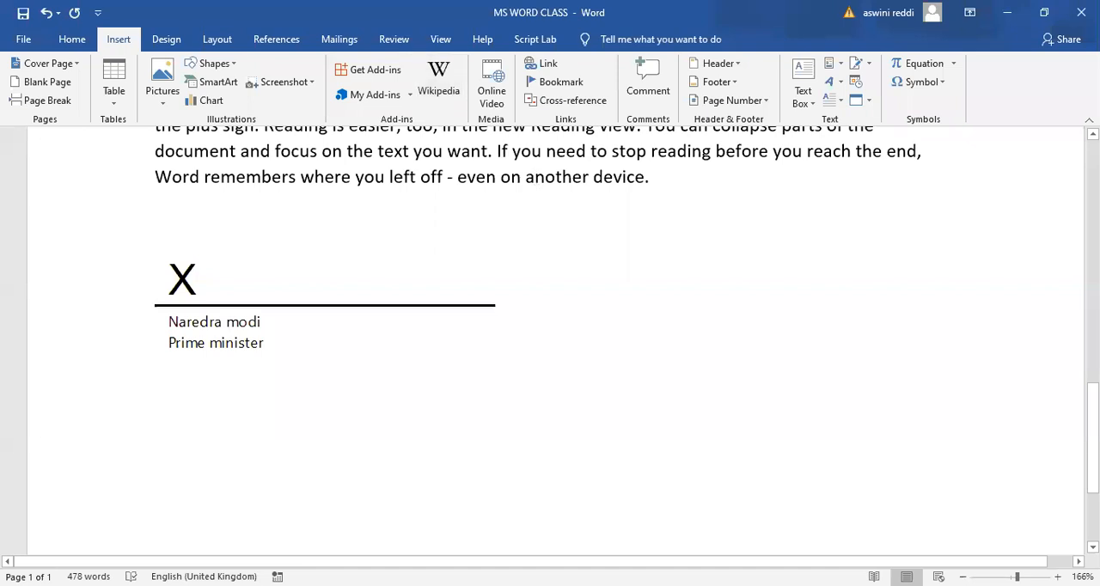
scroll(550, 343, "up", 8)
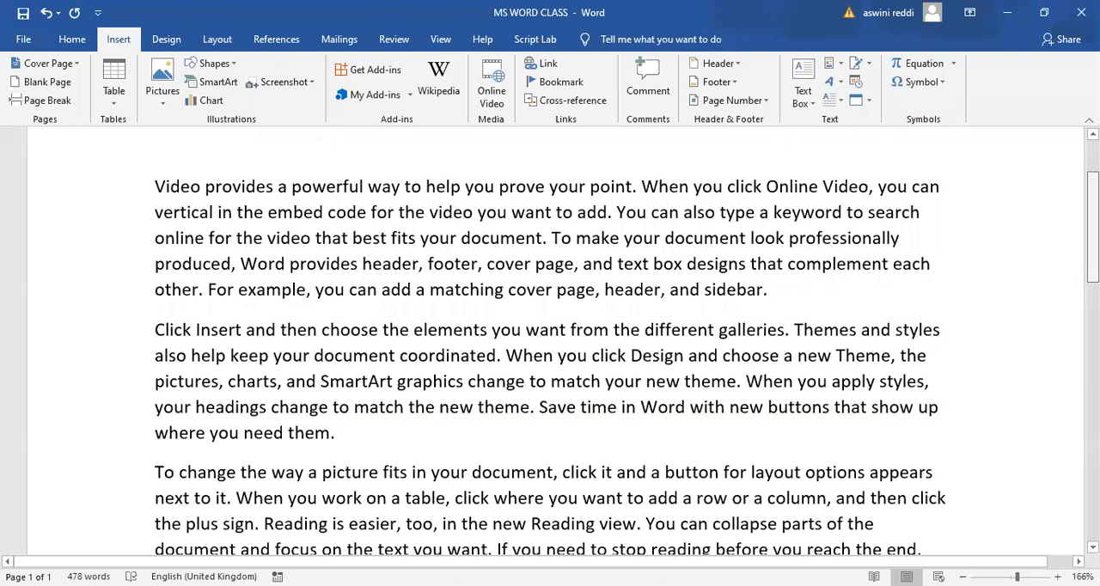
scroll(549, 344, "down", 3)
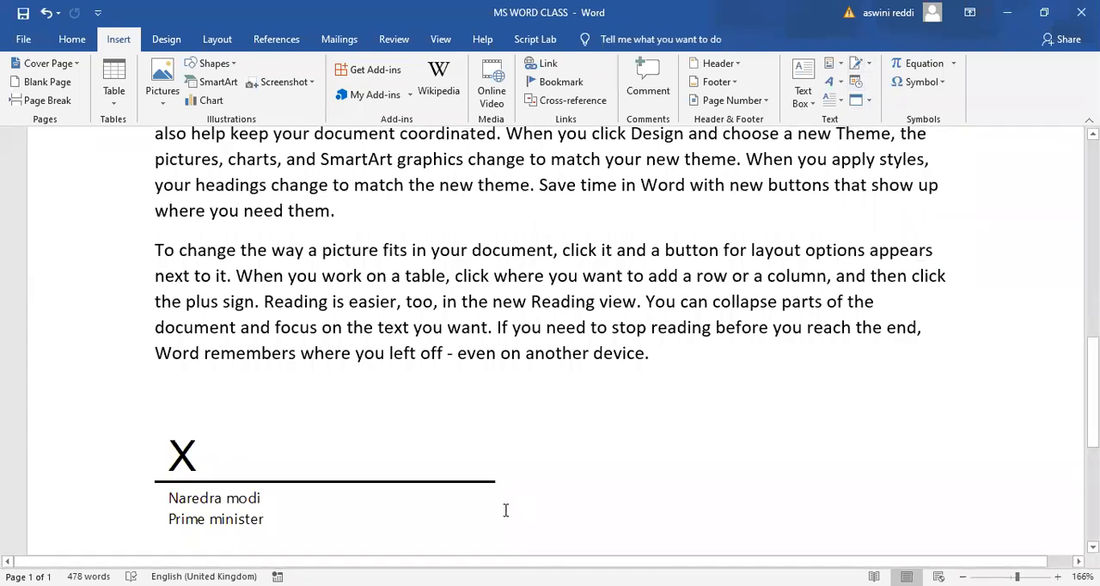
left_click(479, 508)
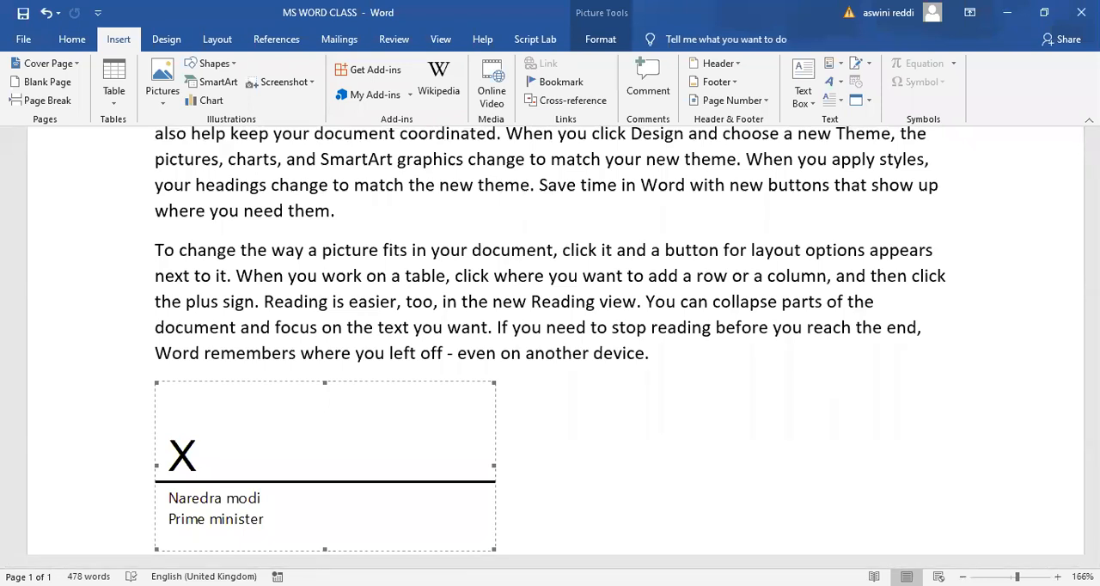
key("Delete")
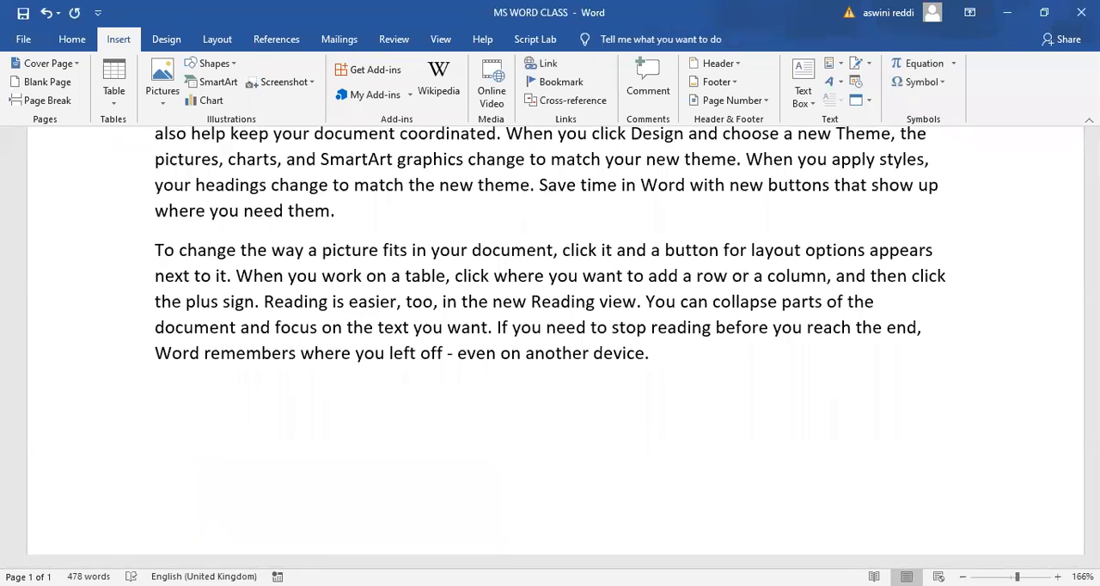
- Insert the date as "Wednesday, 22 July 2020" at the end of the last paragraph, separated by a space
scroll(550, 344, "up", 5)
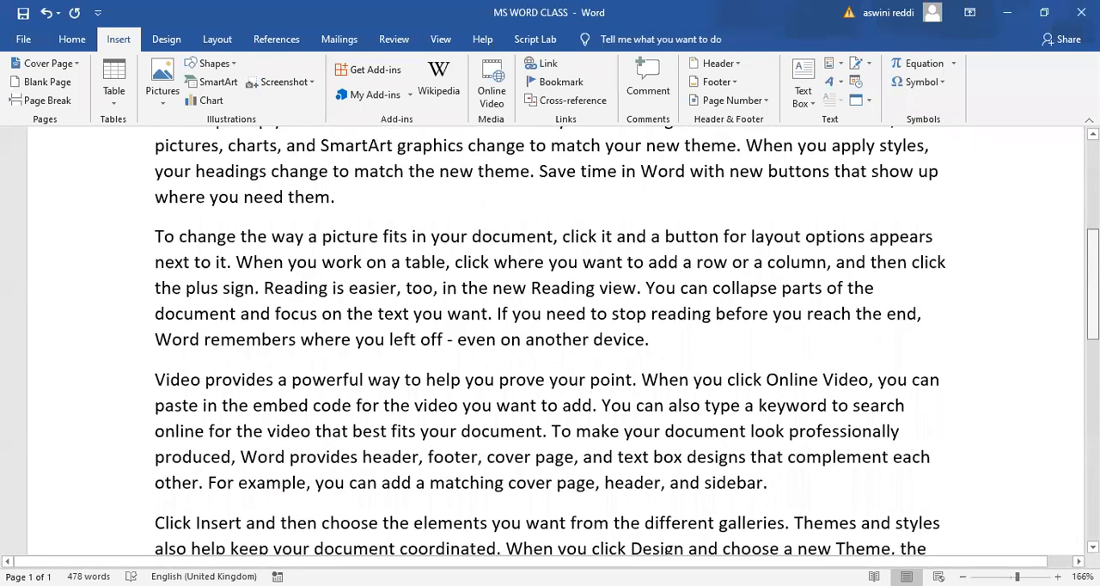
scroll(549, 344, "up", 2)
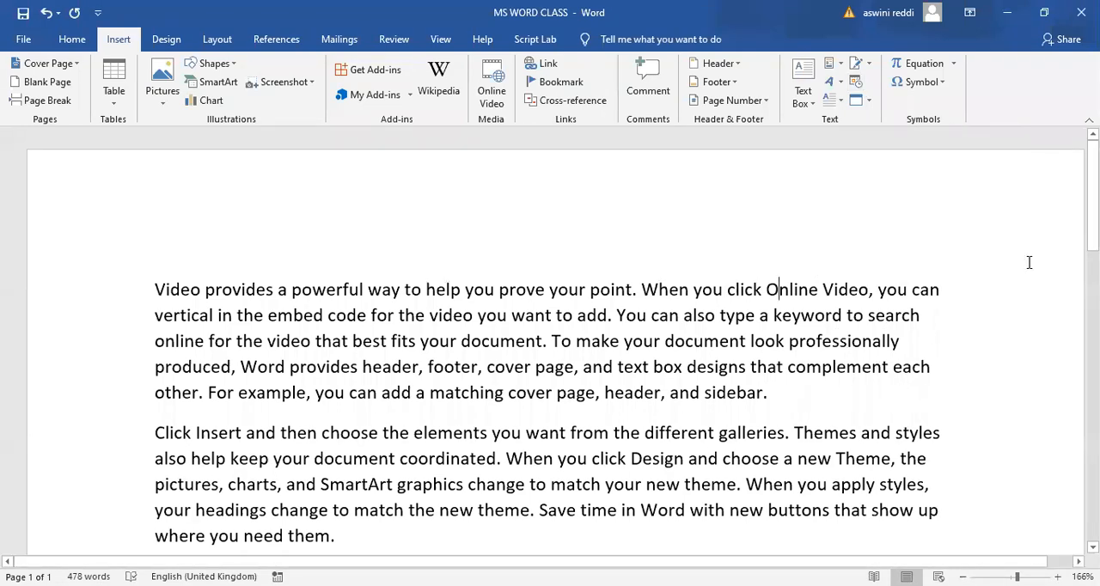
scroll(554, 336, "down", 5)
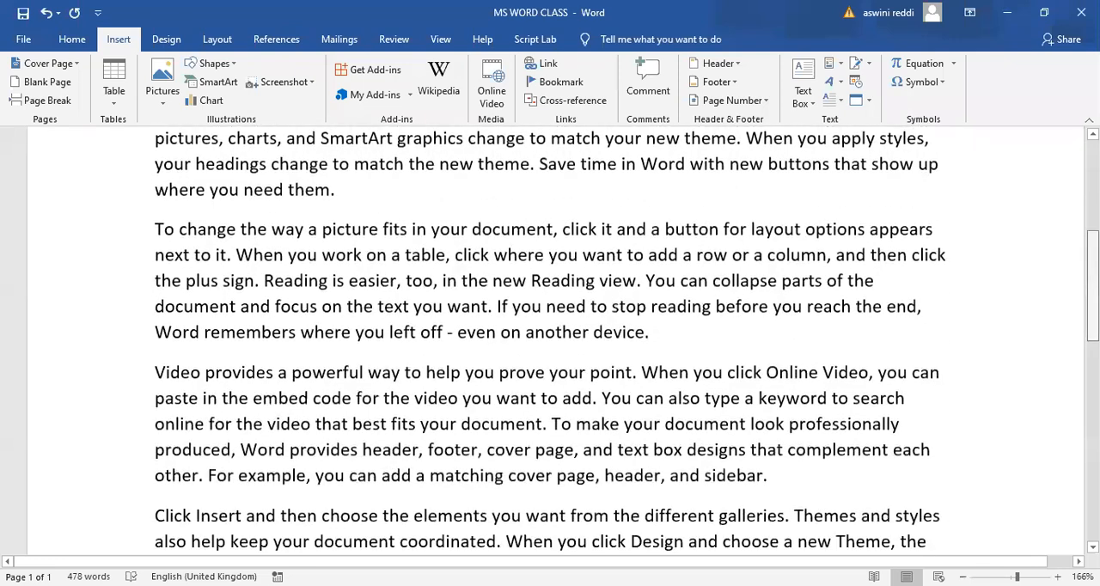
scroll(674, 344, "down", 7)
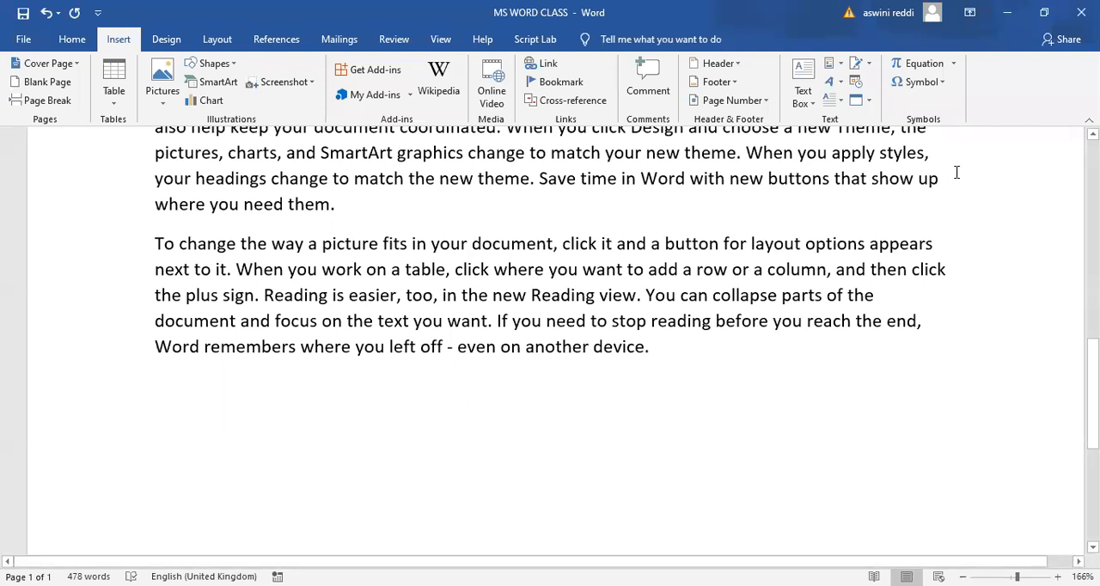
left_click(857, 84)
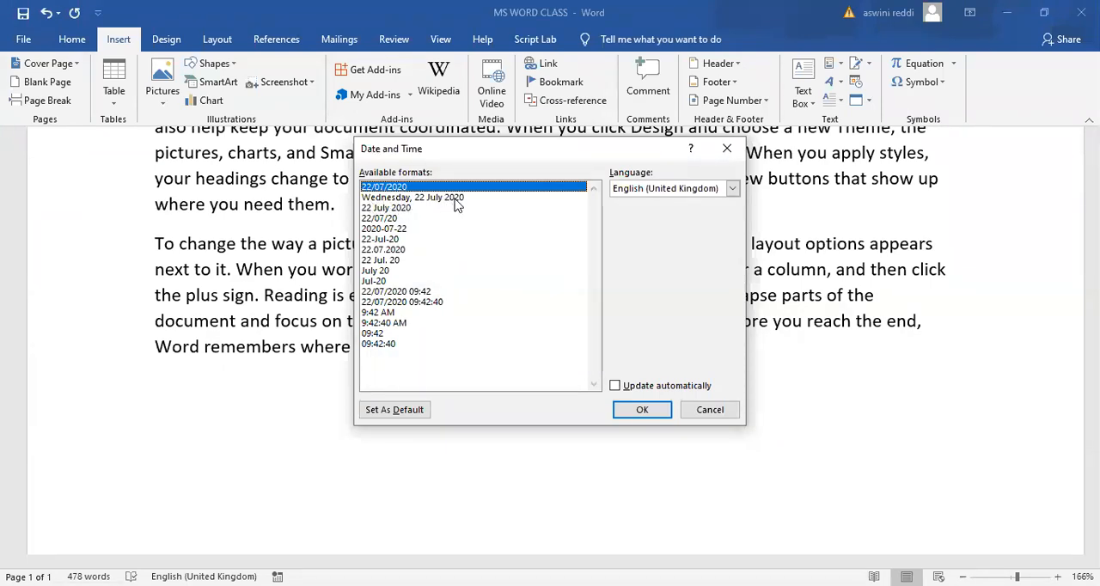
left_click(405, 198)
left_click(653, 414)
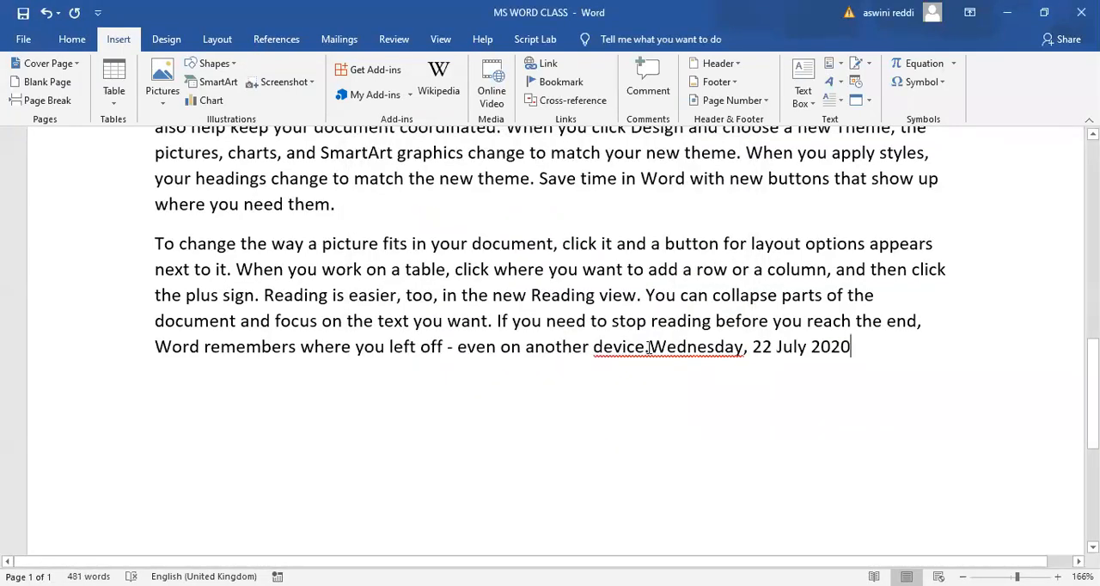
left_click(648, 347)
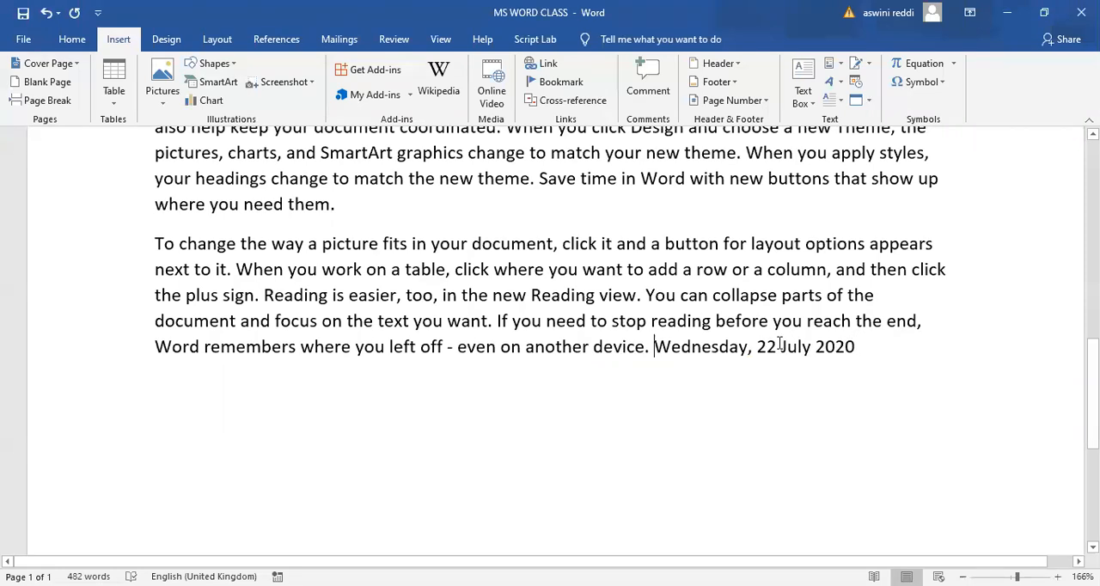
- Insert the current date and time on a new line below, in the 22/07/2020 format with hours, minutes and seconds
left_click(855, 347)
key("Return")
key("alt+n")
key("d")
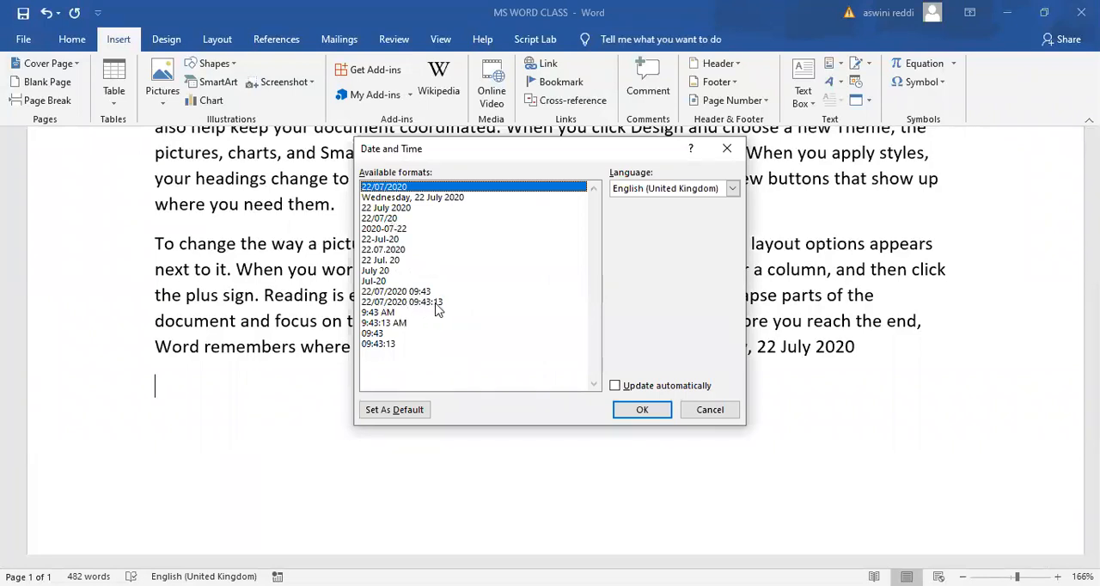
left_click(409, 302)
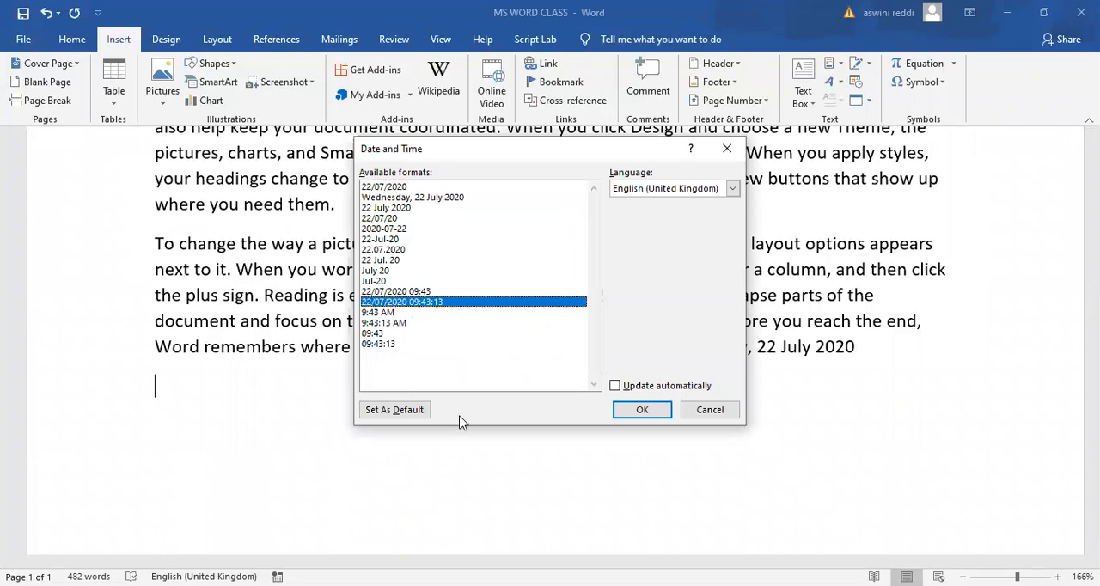
left_click(626, 410)
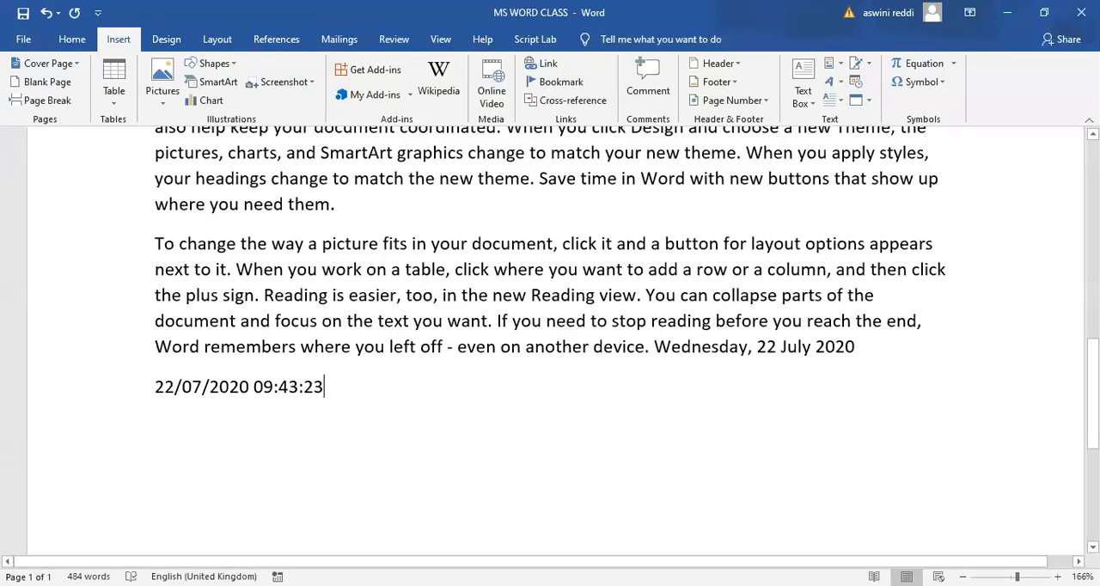
- Add four empty lines after the fourth paragraph, which ends with "header, and sidebar."
scroll(521, 278, "up", 1)
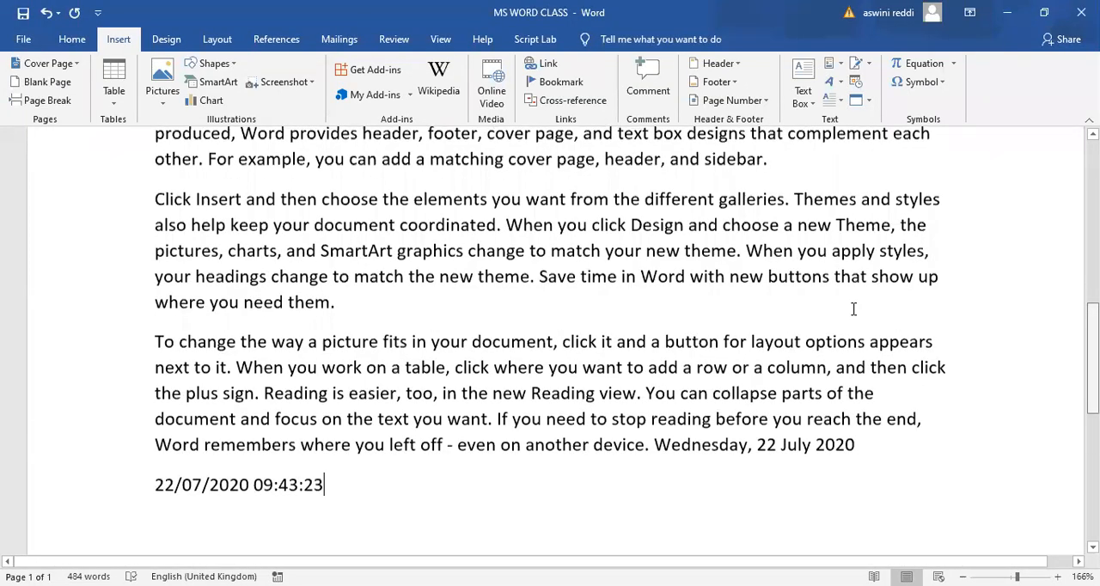
scroll(853, 308, "up", 2)
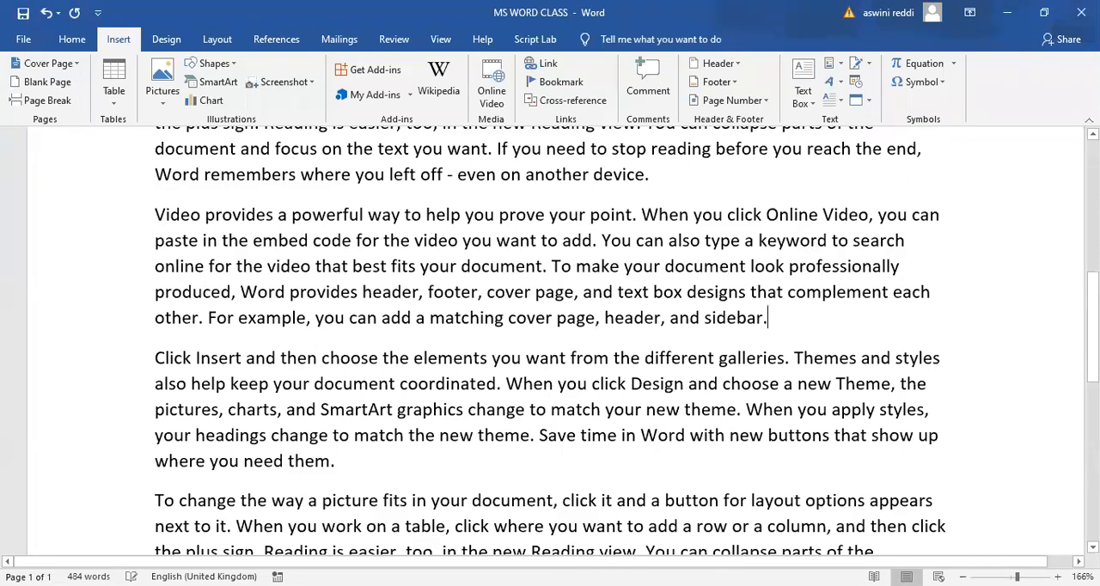
key("Return")
key("Return")
key("Return")
key("Return")
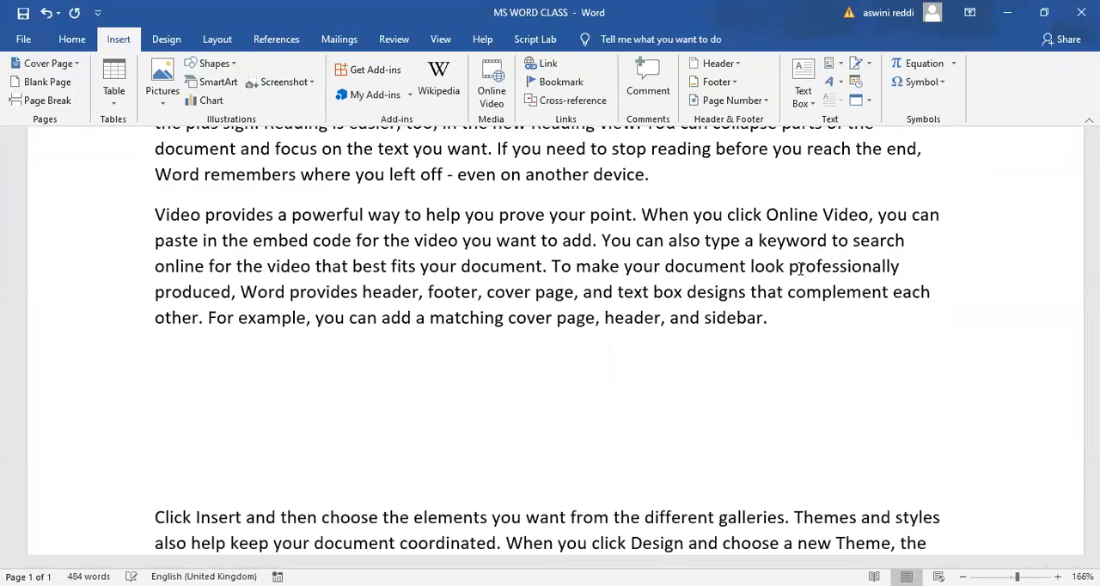
left_click(778, 328)
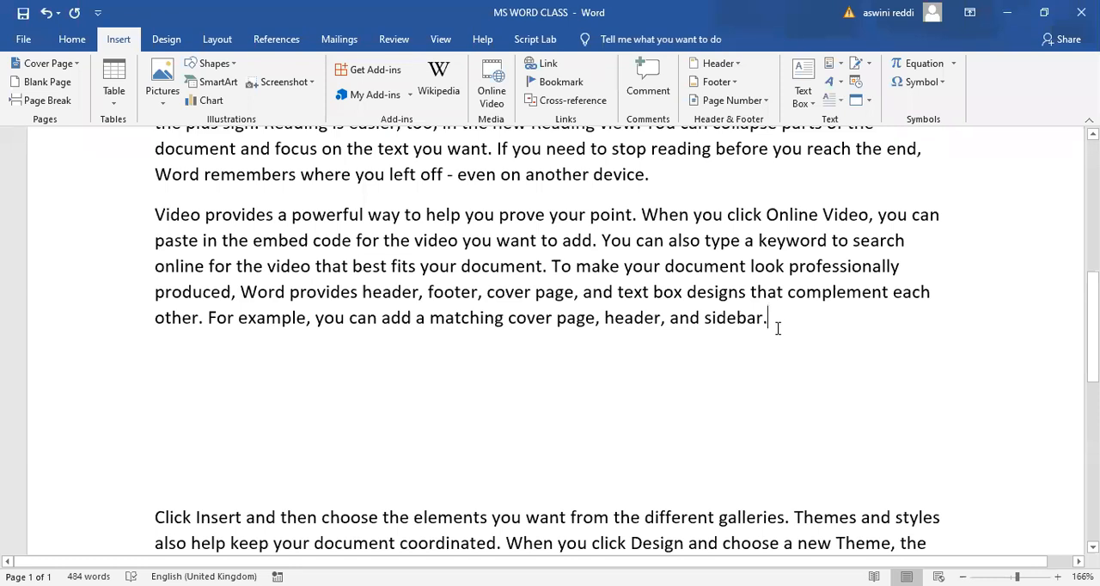
key("Return")
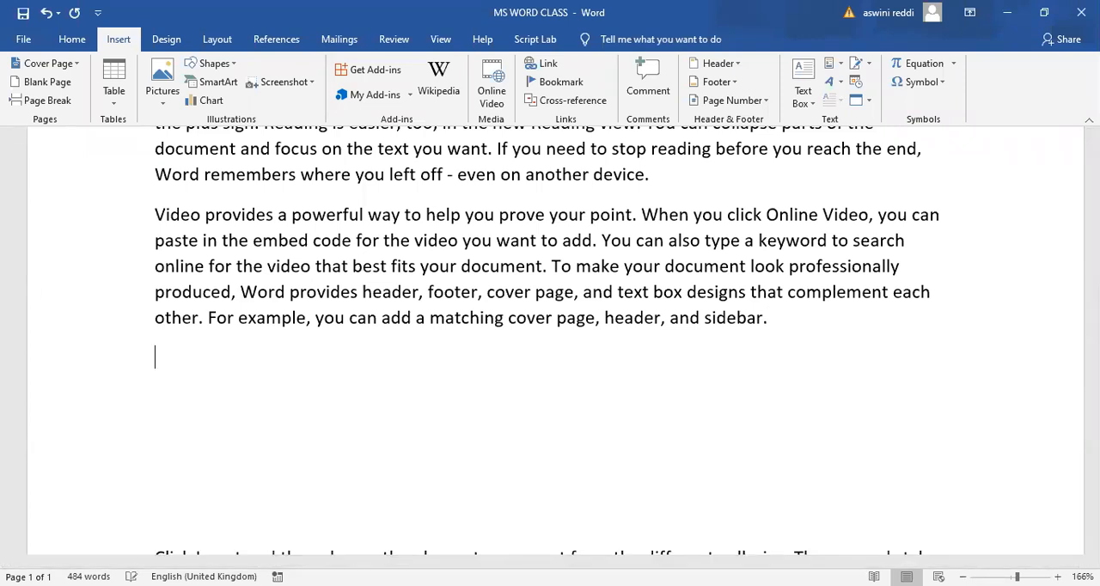
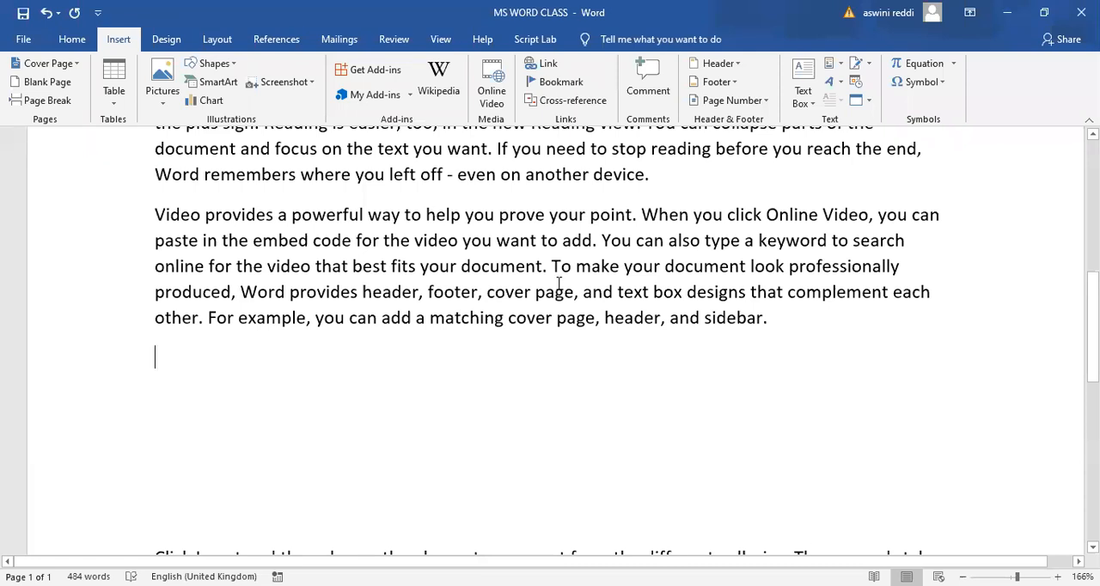
- Insert a new Bitmap Image object on the empty line below the fourth paragraph, showing a hand-drawn smiley face
left_click(869, 101)
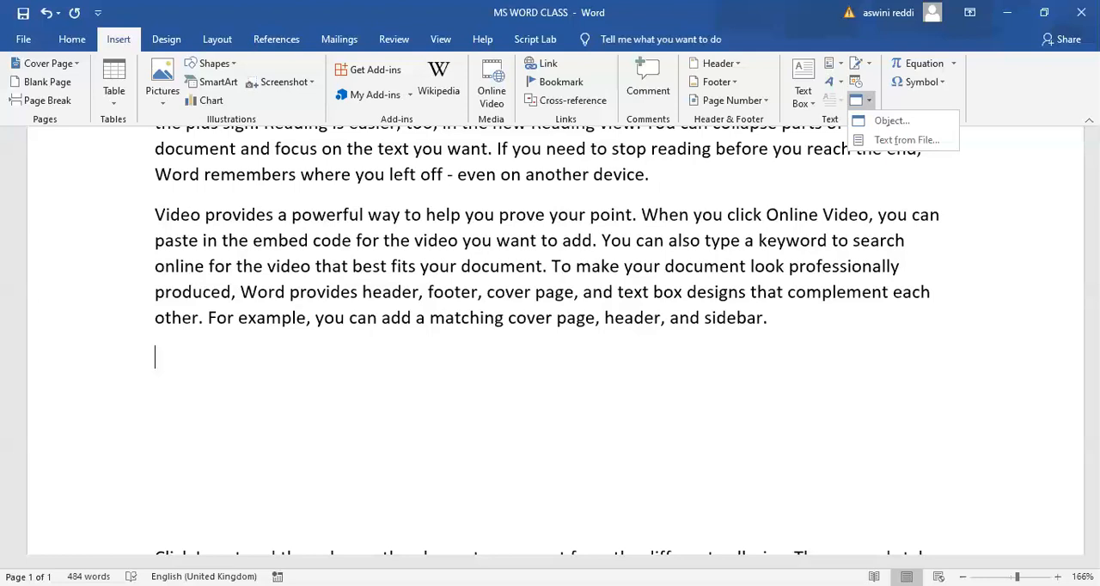
left_click(1028, 450)
scroll(1028, 451, "down", 1)
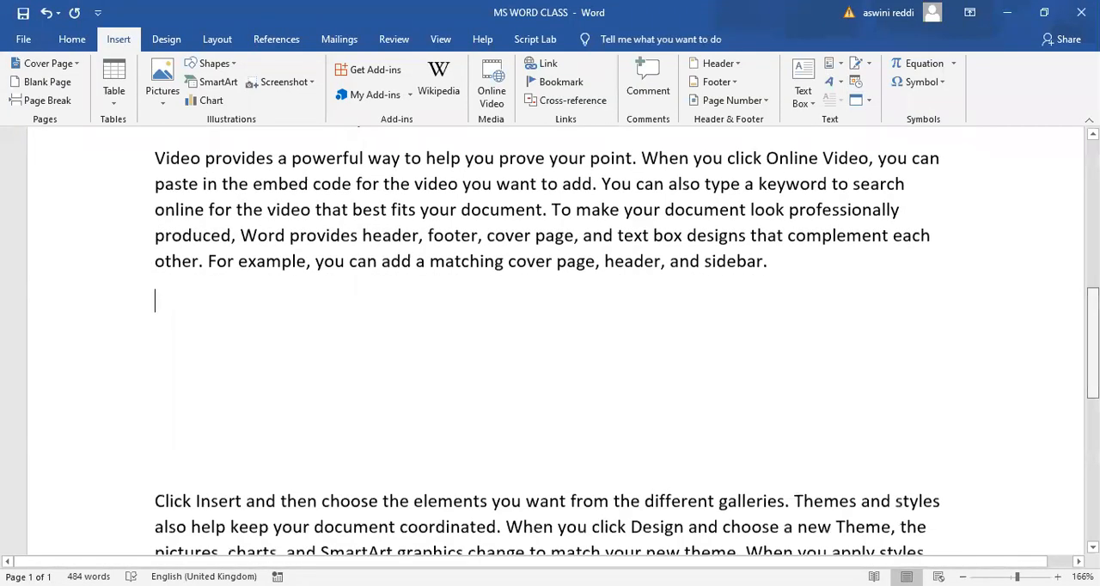
scroll(759, 300, "down", 1)
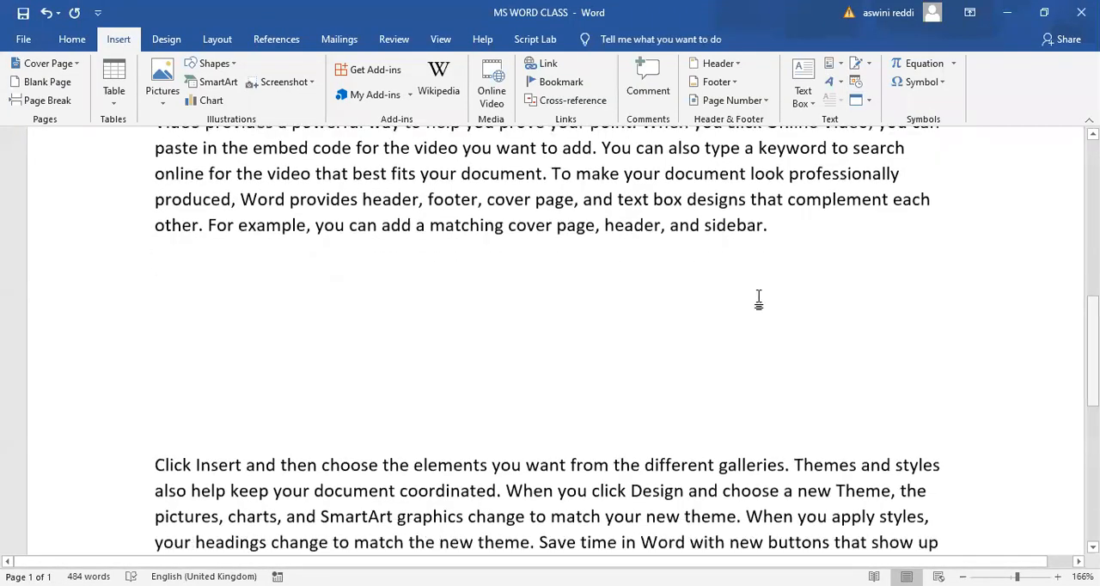
left_click(870, 105)
left_click(885, 120)
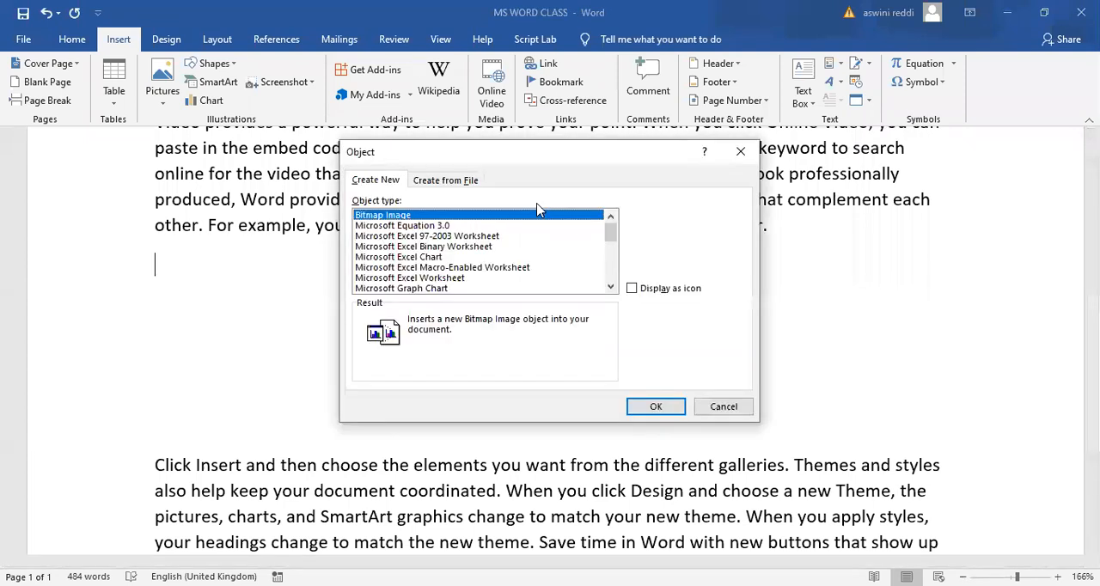
mouse_move(610, 233)
left_mouse_down()
mouse_move(611, 277)
mouse_move(612, 222)
left_mouse_up()
left_click(656, 407)
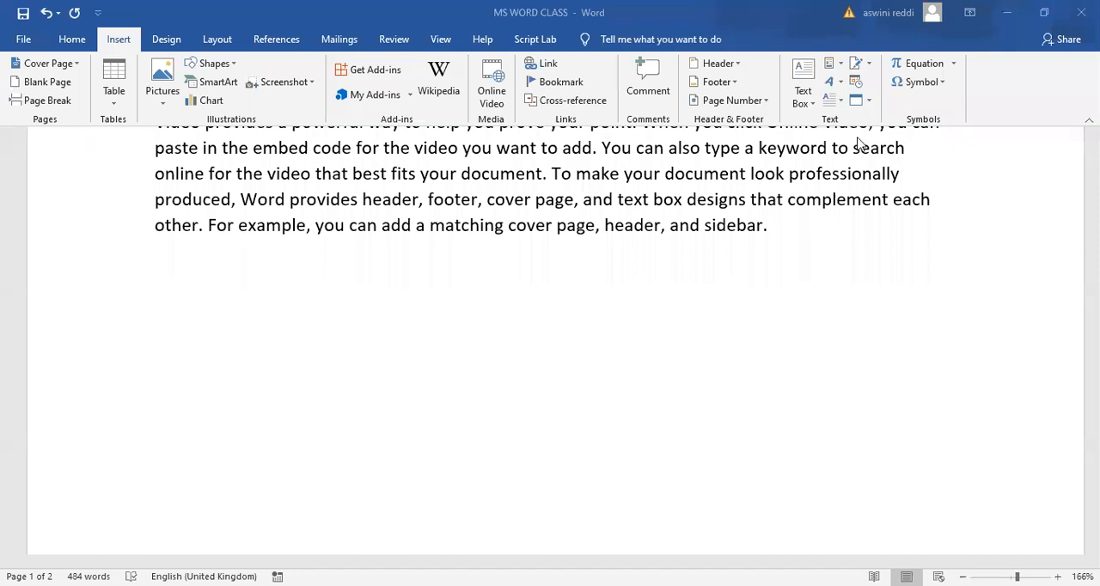
key("ctrl+v")
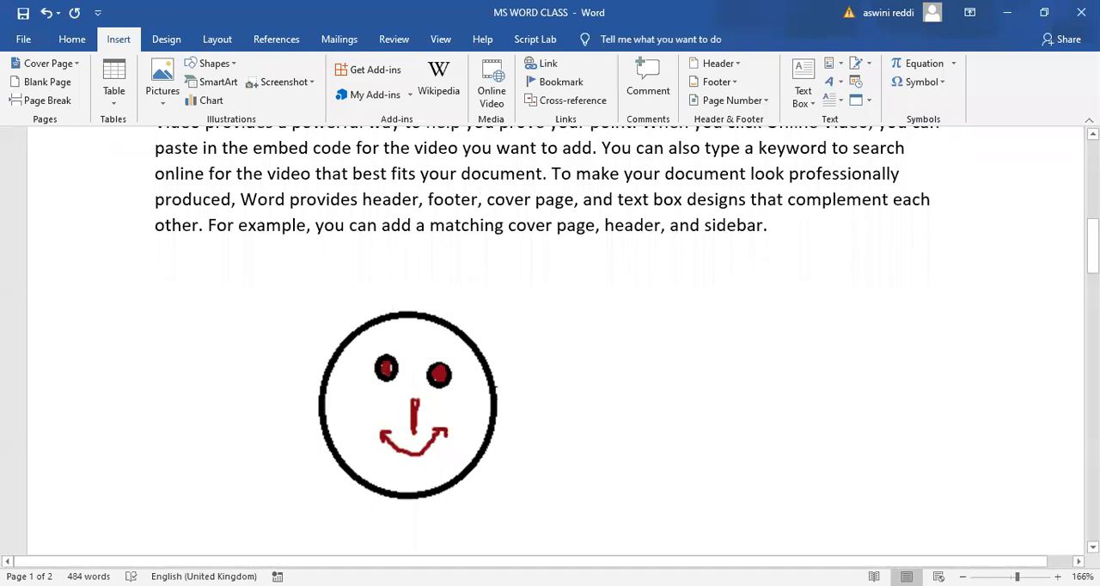
- Delete the smiley-face bitmap object and the empty lines between the fourth paragraph and the one starting "Click Insert"
left_click(496, 396)
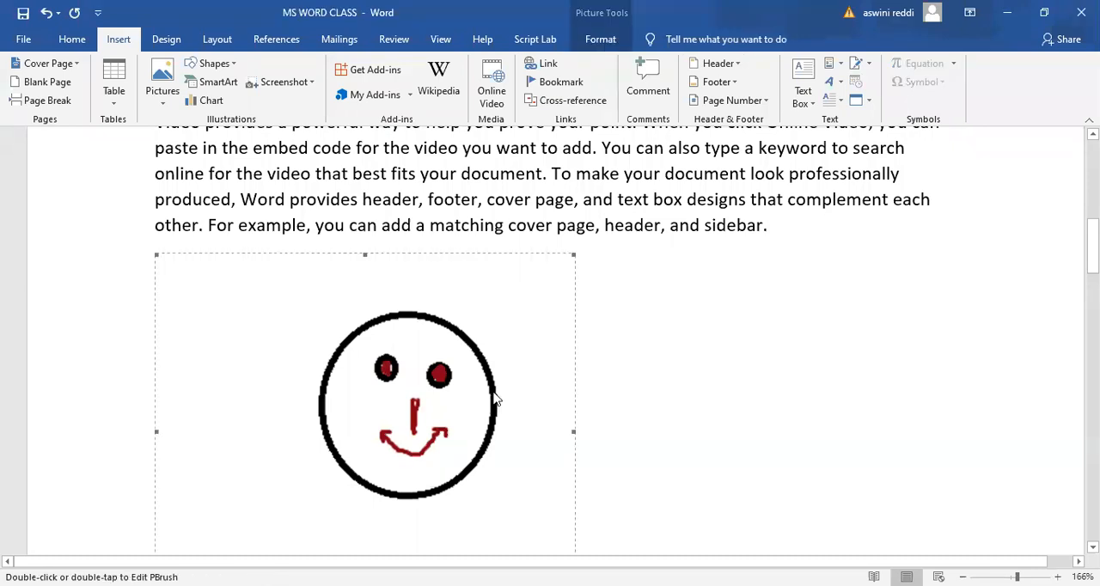
key("Delete")
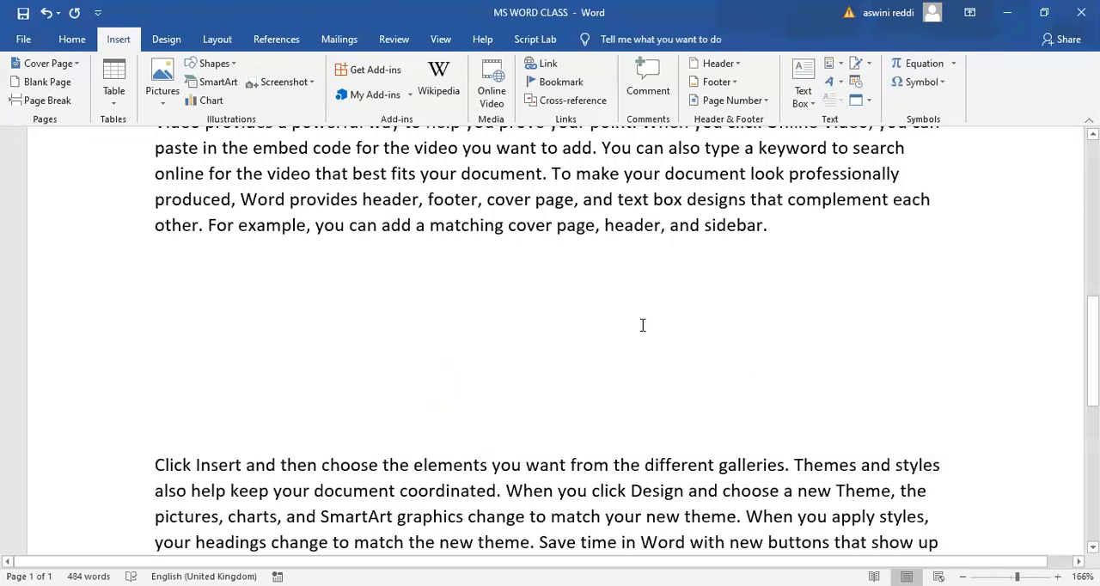
key("BackSpace")
left_click(156, 424)
key("BackSpace")
key("BackSpace")
key("BackSpace")
key("BackSpace")
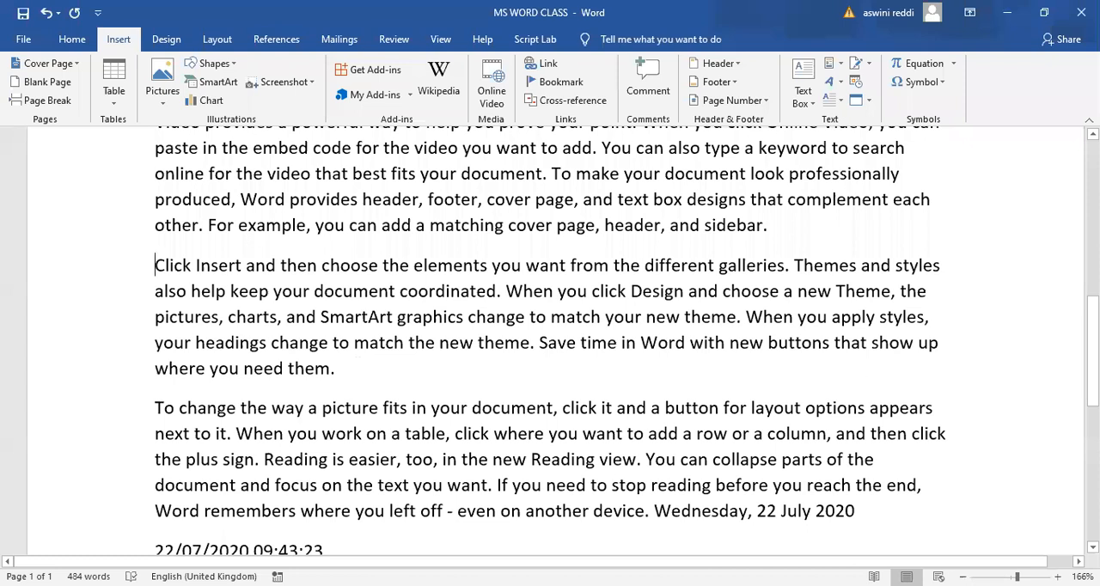
- Insert the built-in Expansion of a Sum equation on a new line after the paragraph ending "header, and sidebar."
scroll(770, 268, "up", 1)
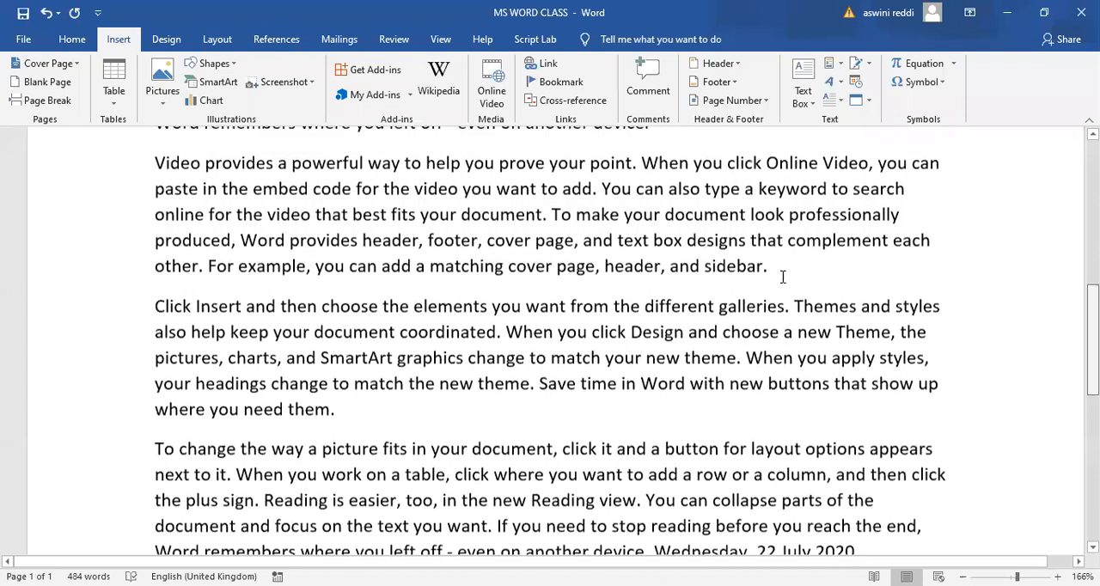
left_click(768, 267)
key("Return")
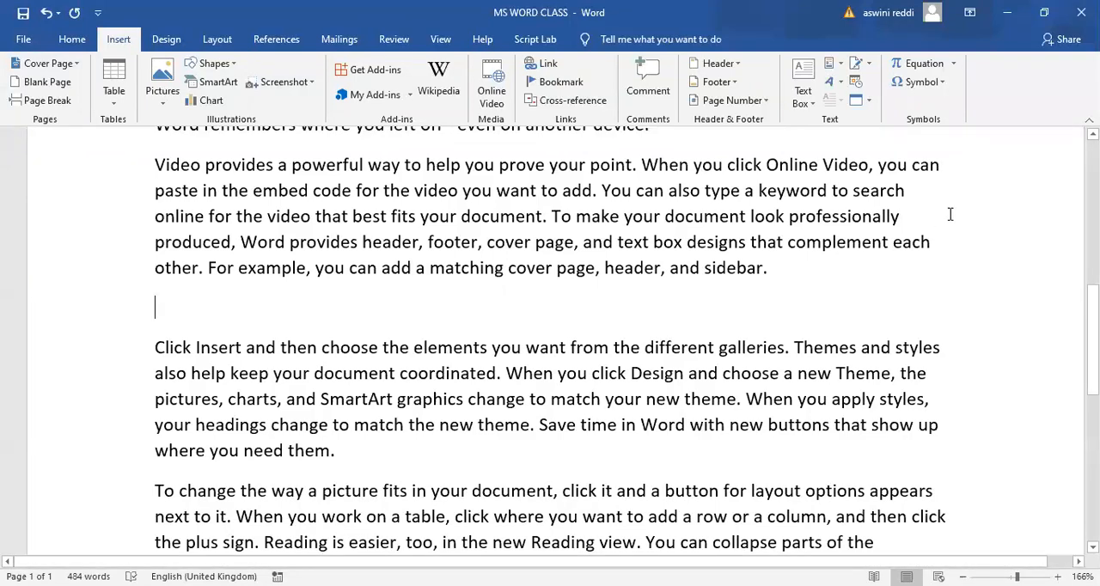
left_click(952, 65)
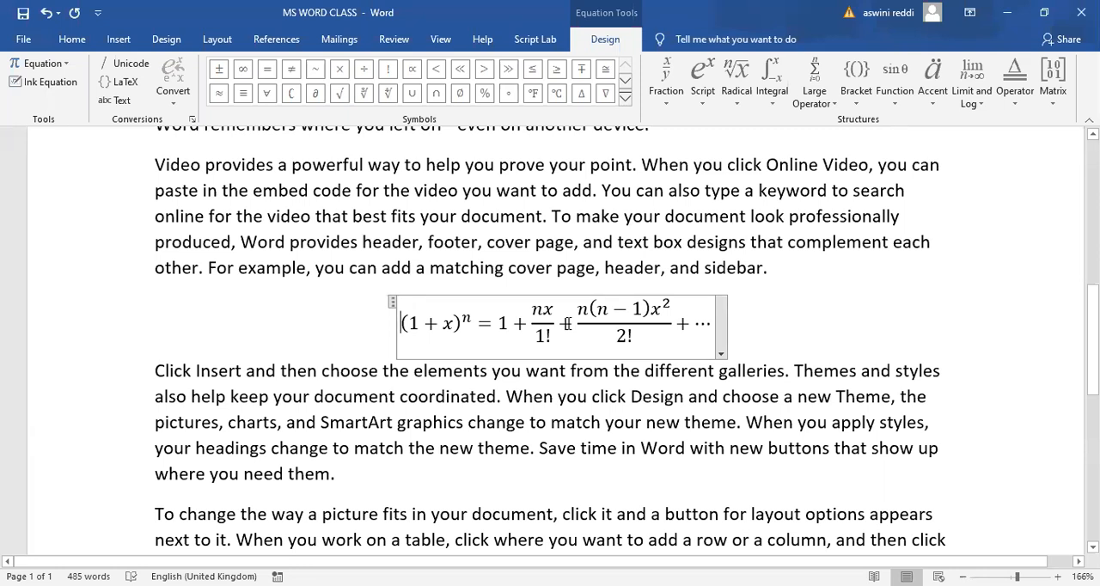
- Replace the plus sign between the equation's two fractions with ≤ and add an empty line below the equation
left_click(568, 322)
key("BackSpace")
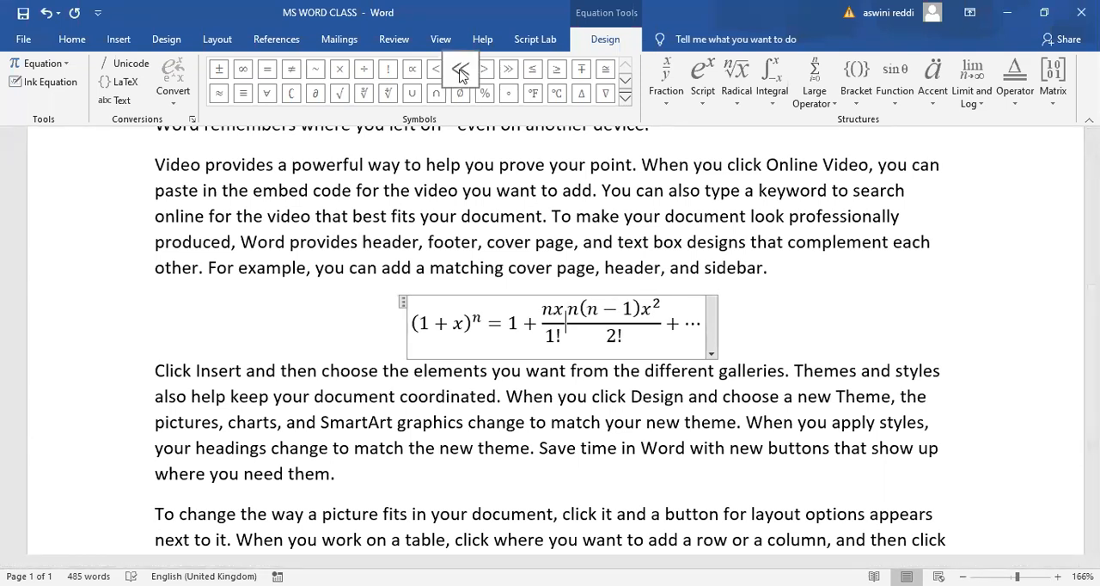
left_click(534, 72)
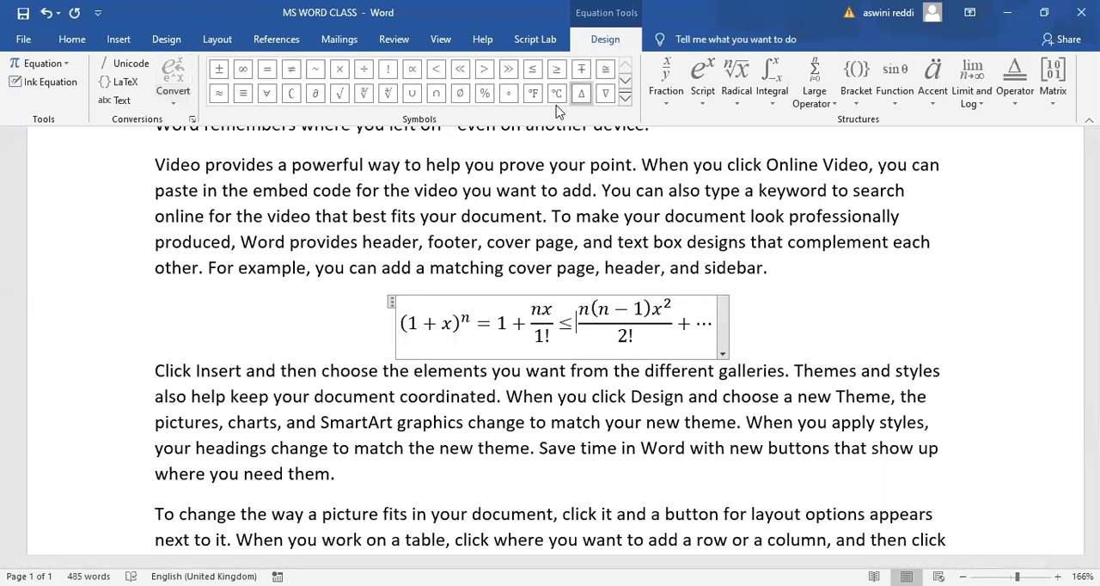
left_click(750, 321)
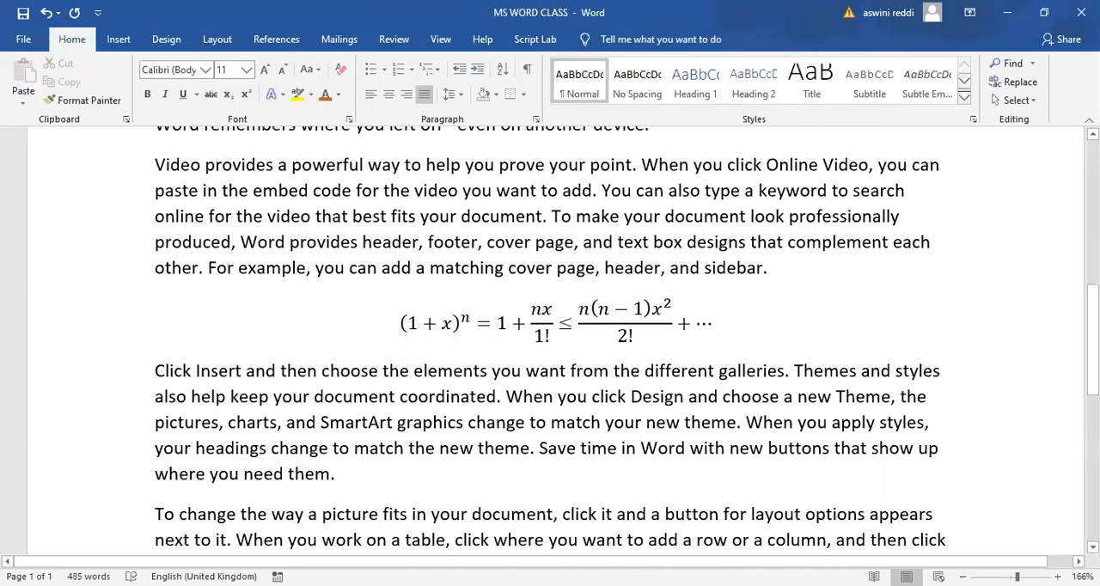
key("Return")
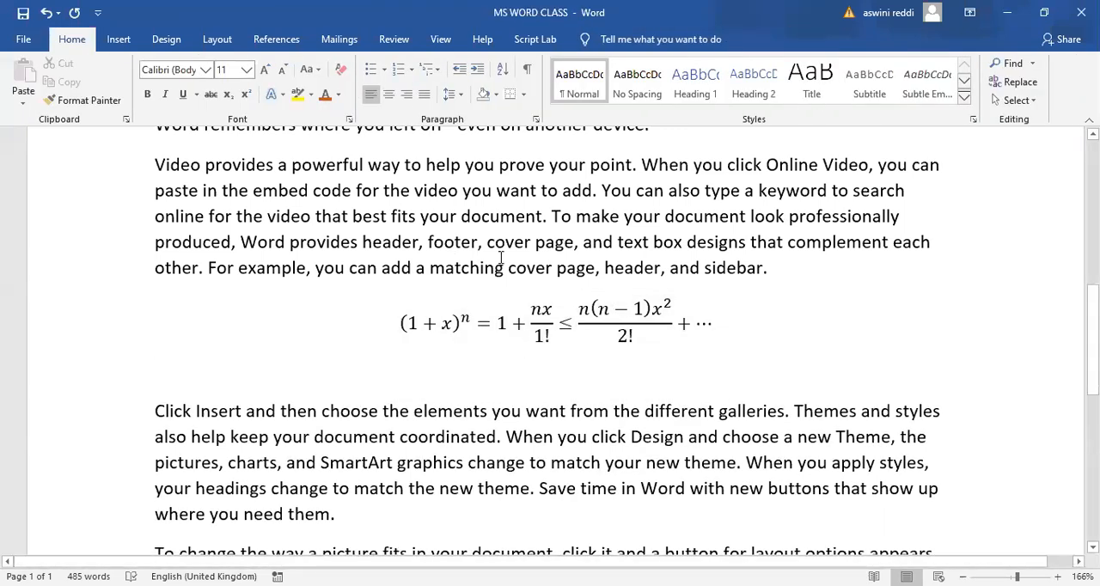
left_click(702, 337)
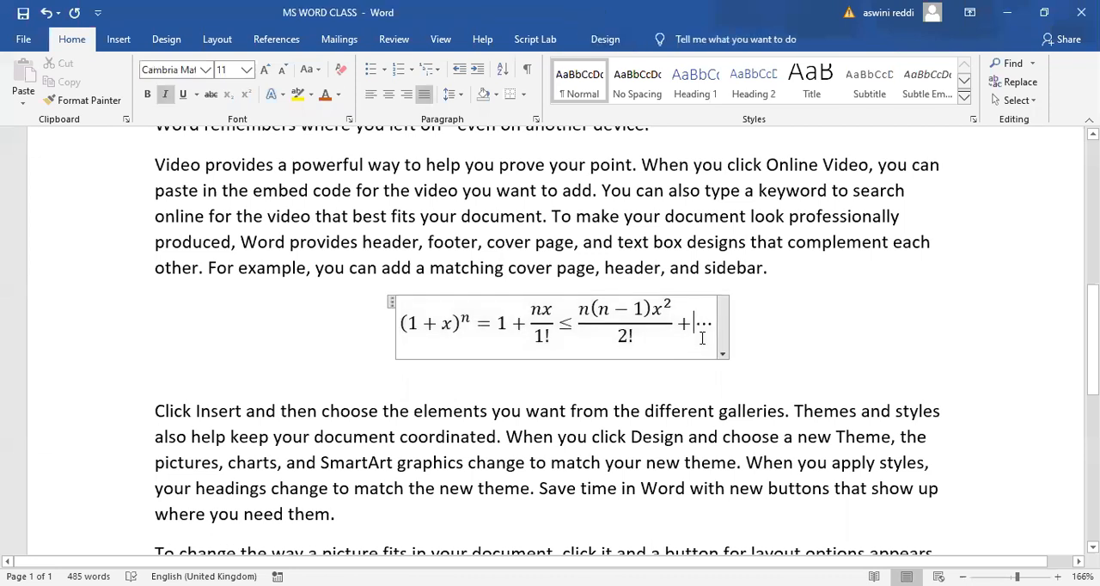
left_click(605, 39)
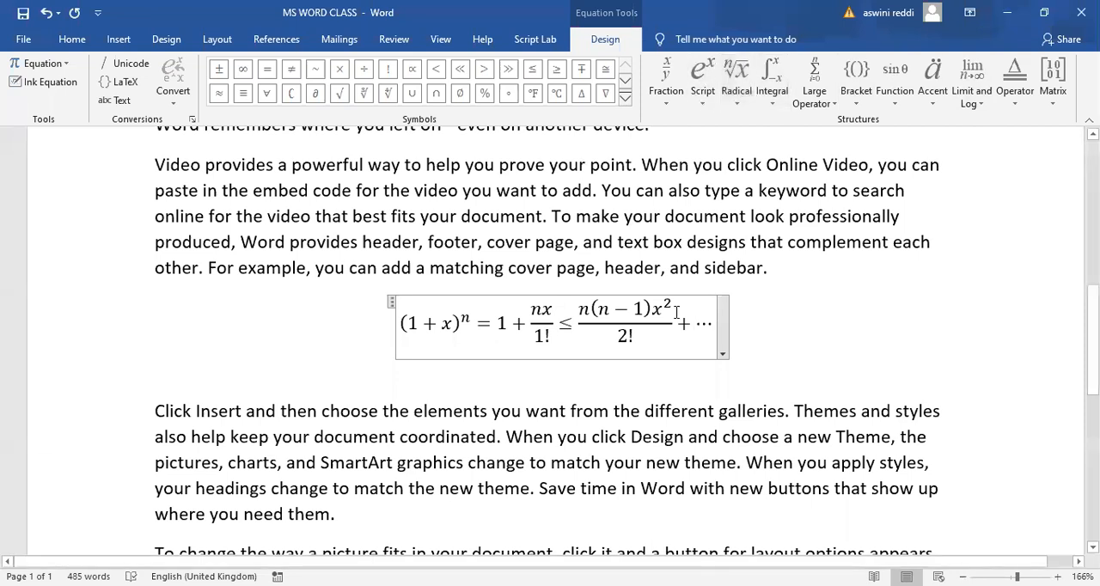
left_click(734, 331)
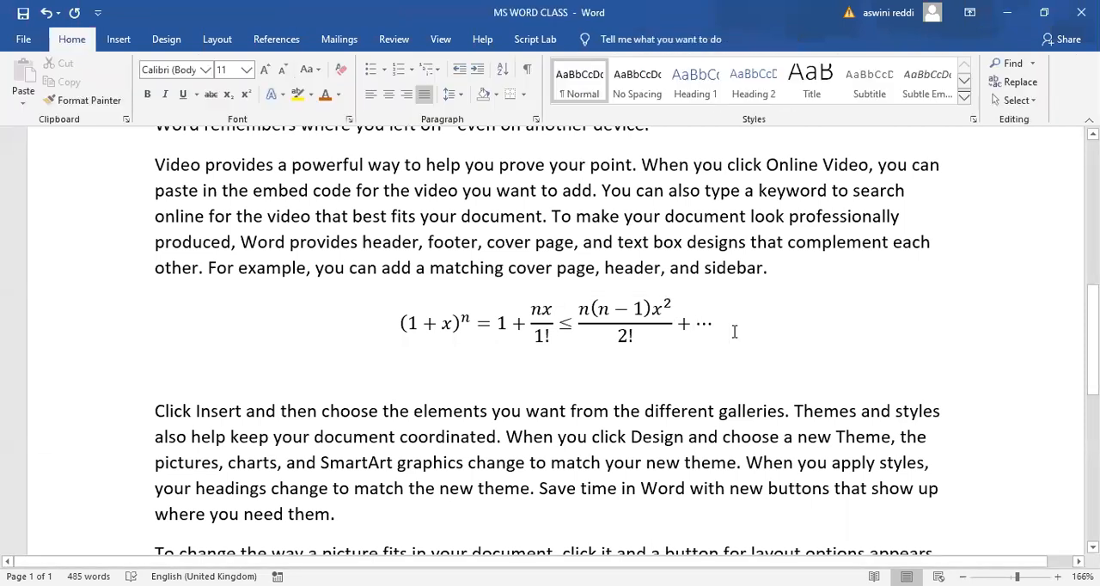
- Insert a new custom equation below the expansion equation, containing a single integral with limits stacked above and below
key("Return")
left_click(118, 38)
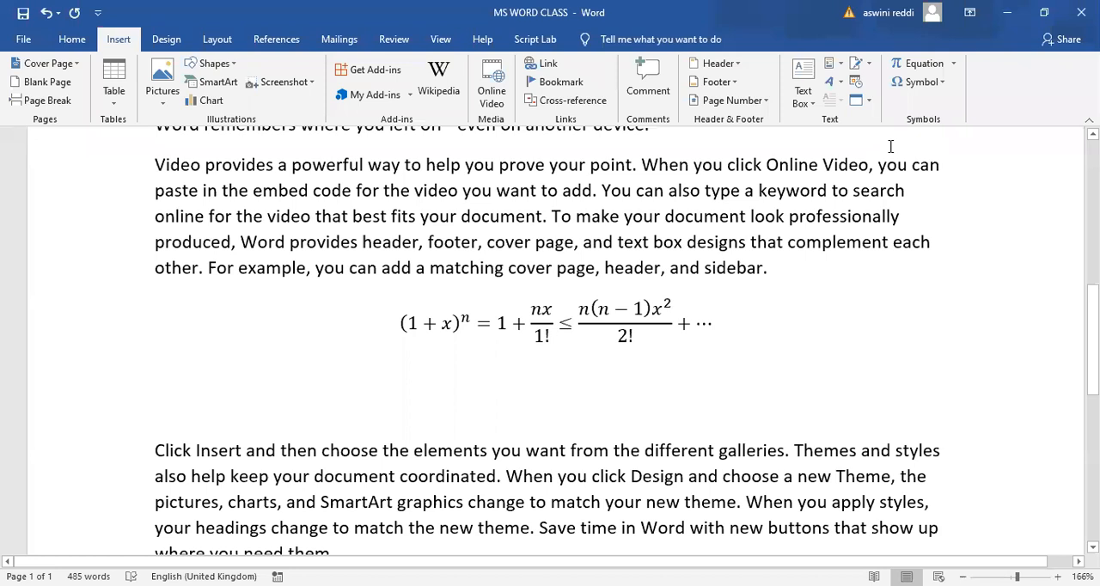
left_click(952, 63)
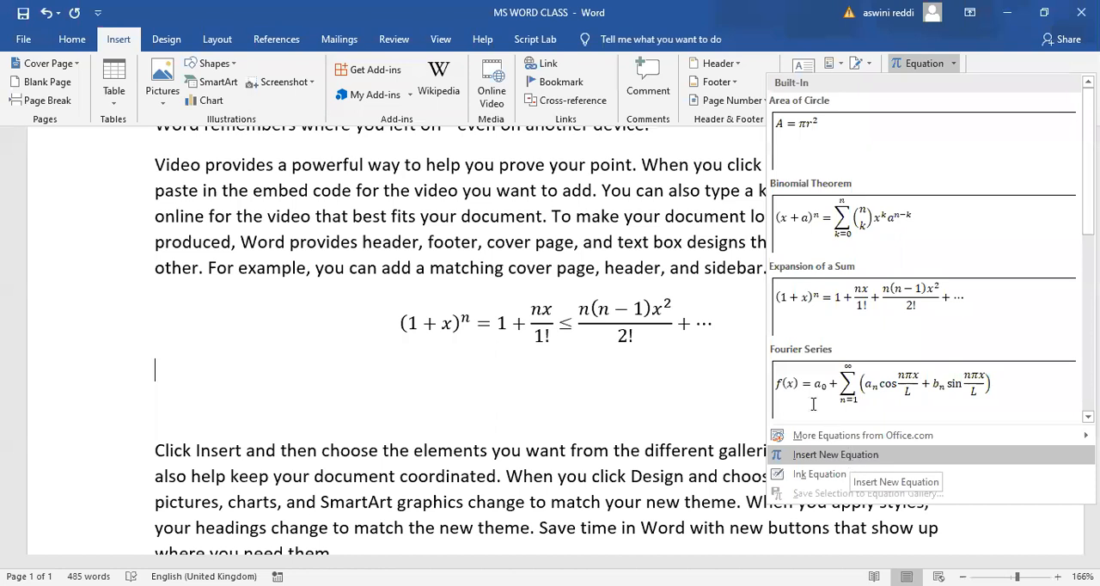
left_click(849, 457)
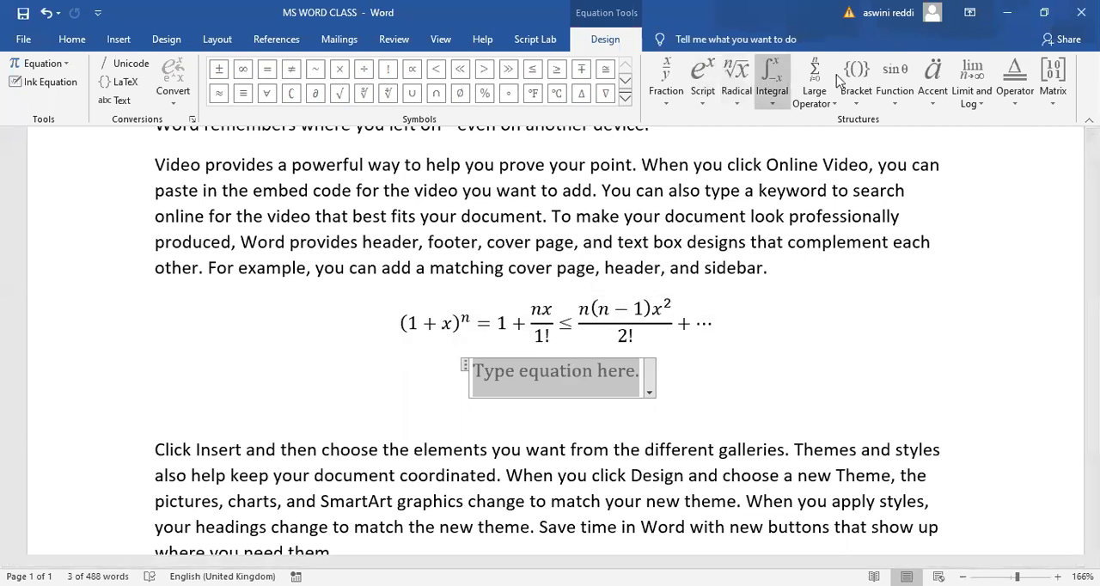
left_click(771, 75)
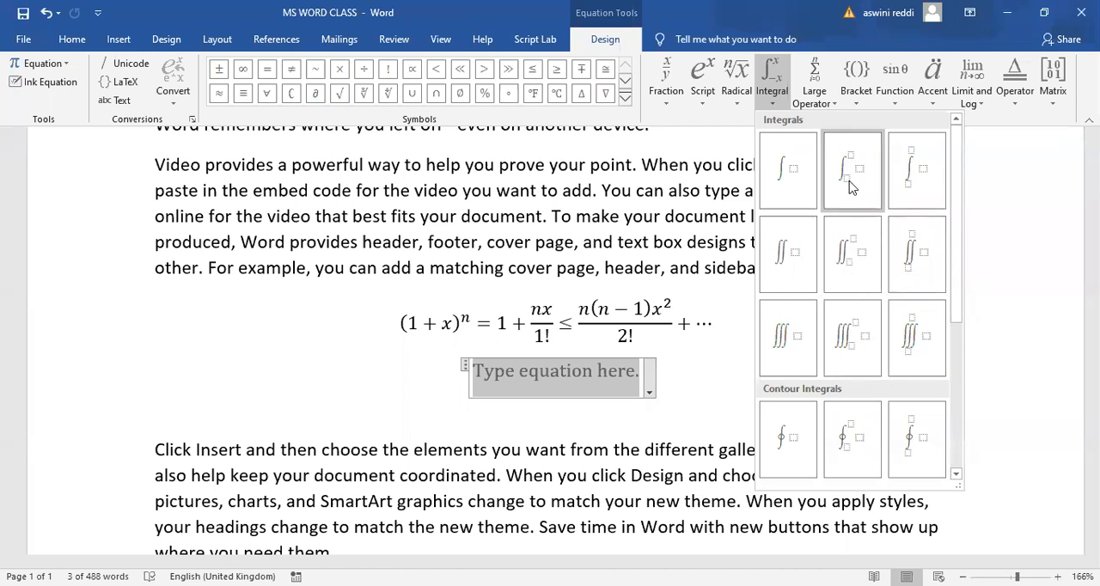
left_click(915, 179)
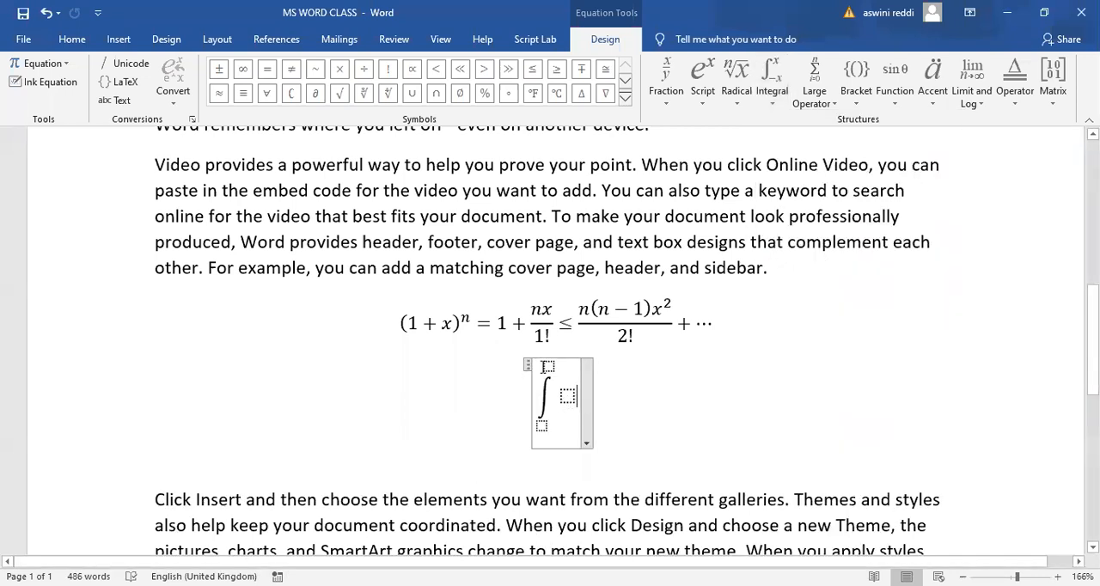
- Fill in the integral with upper limit 4, lower limit -2 and integrand x
left_click(548, 365)
type("4")
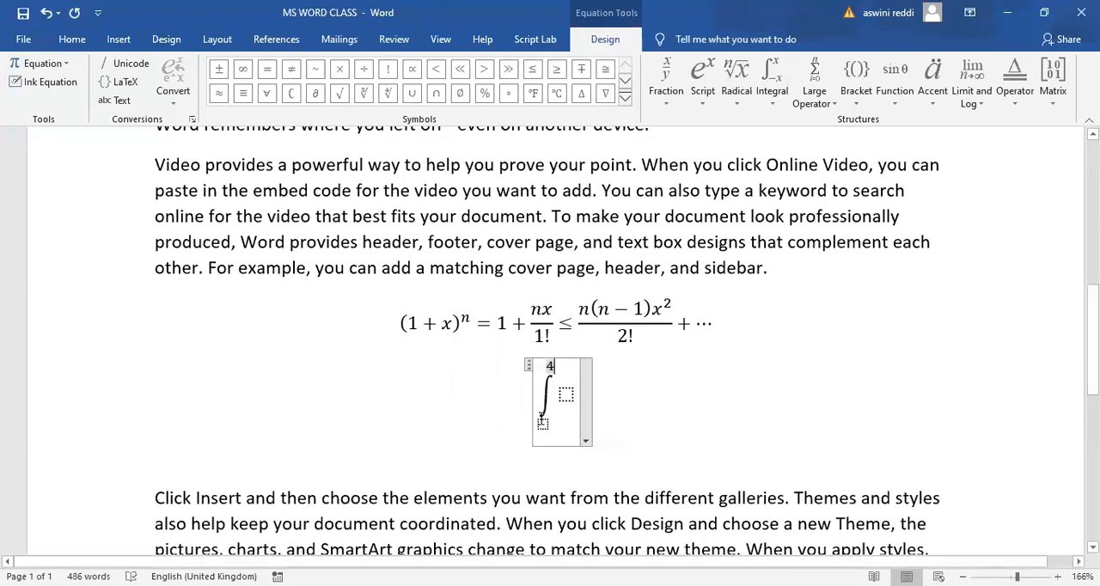
left_click(543, 424)
left_click(544, 422)
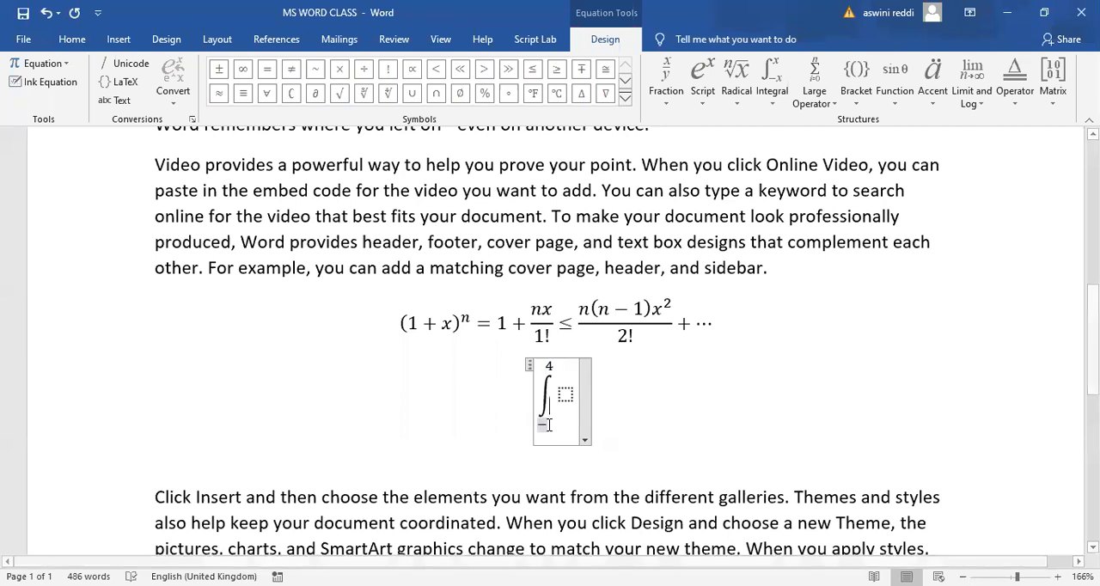
type("-2")
left_click(567, 394)
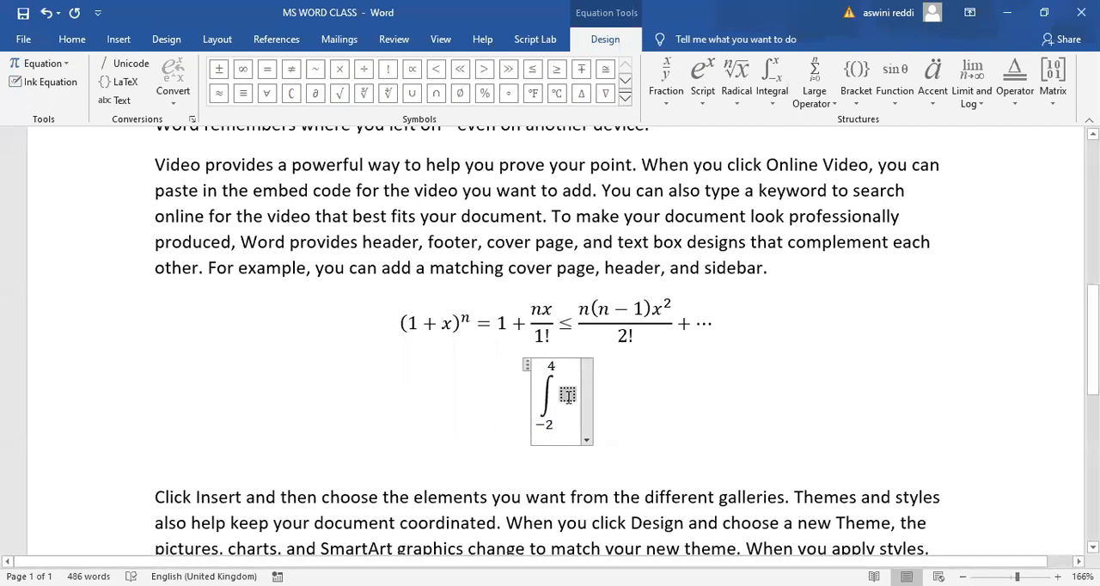
type("x")
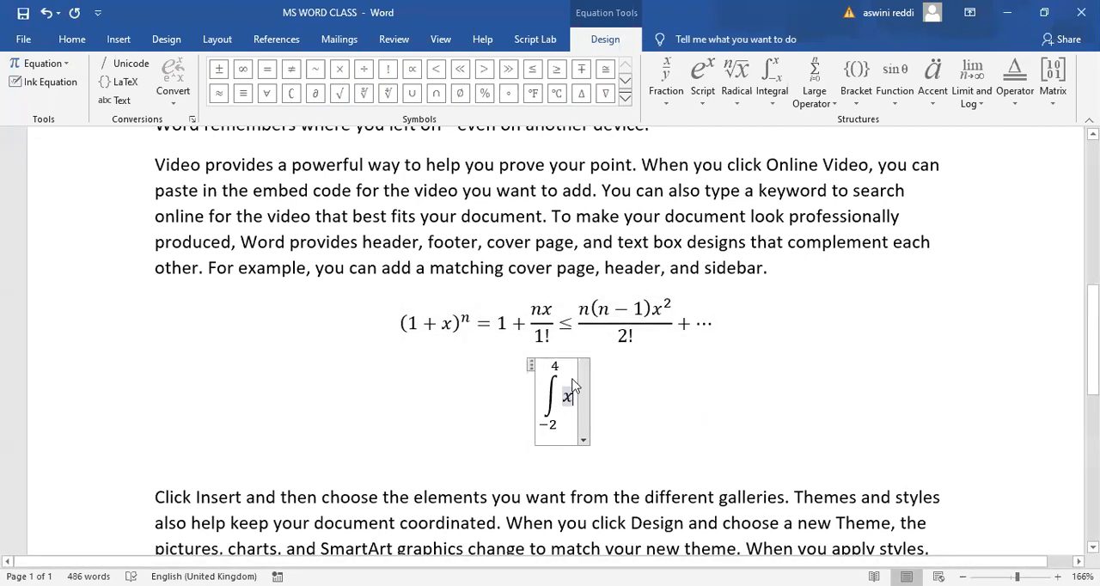
left_click(628, 394)
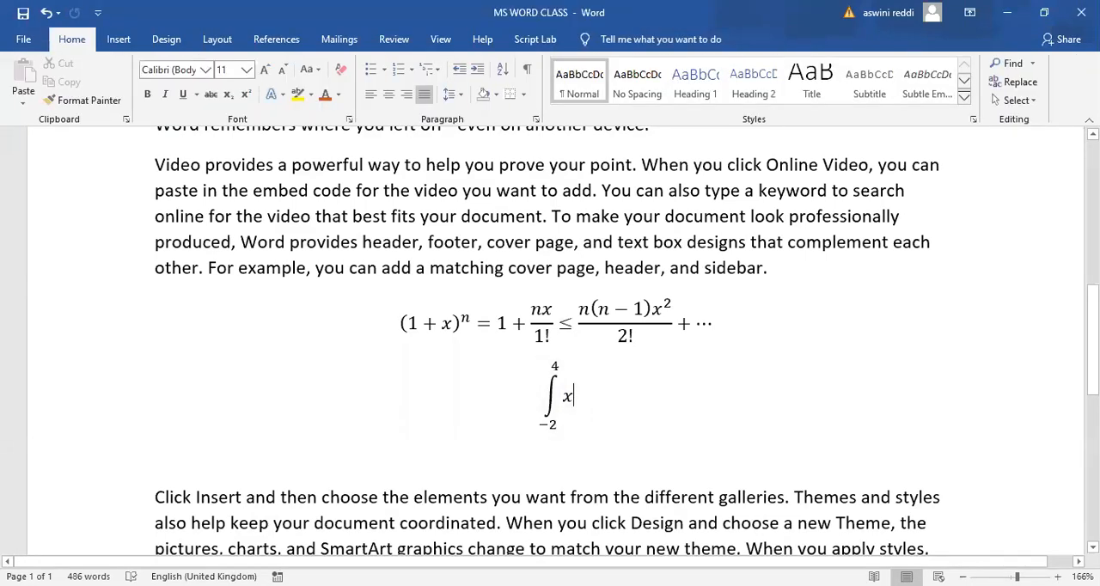
- Add an empty line below the integral equation and open the full symbol selection for it
scroll(1091, 361, "down", 3)
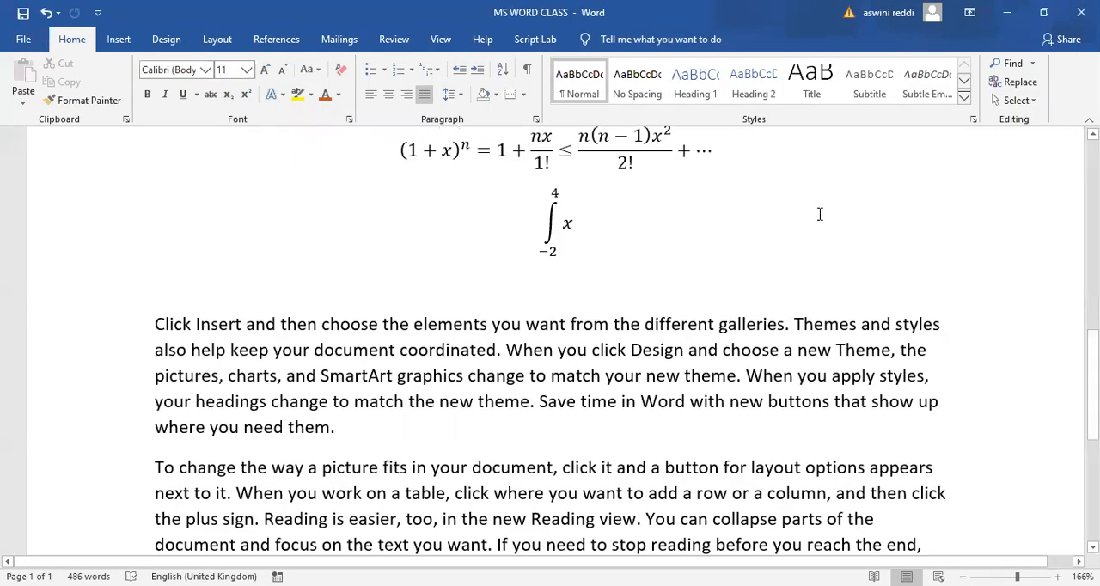
left_click(124, 43)
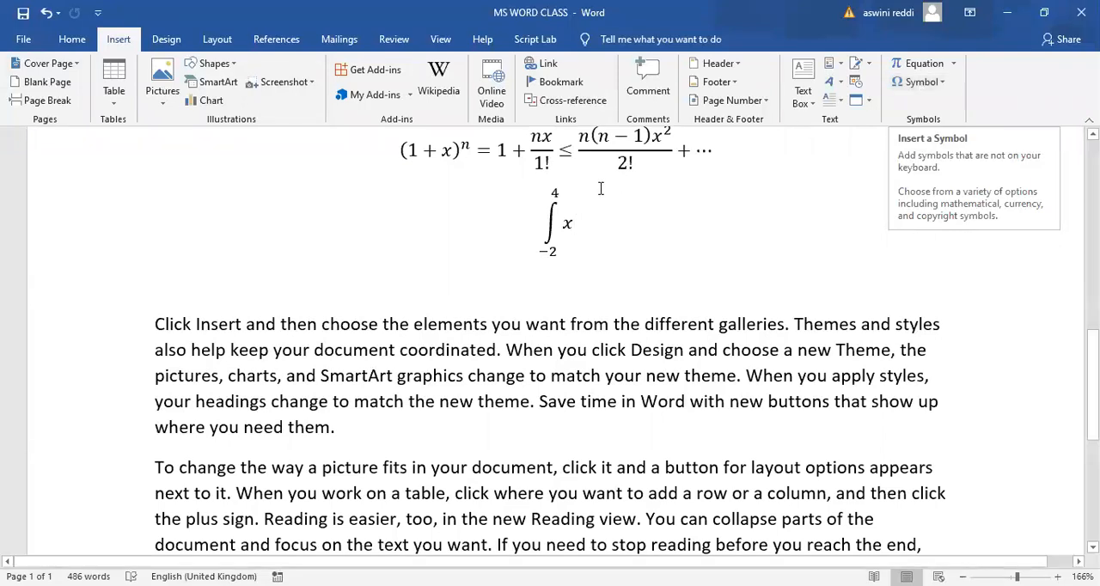
key("Return")
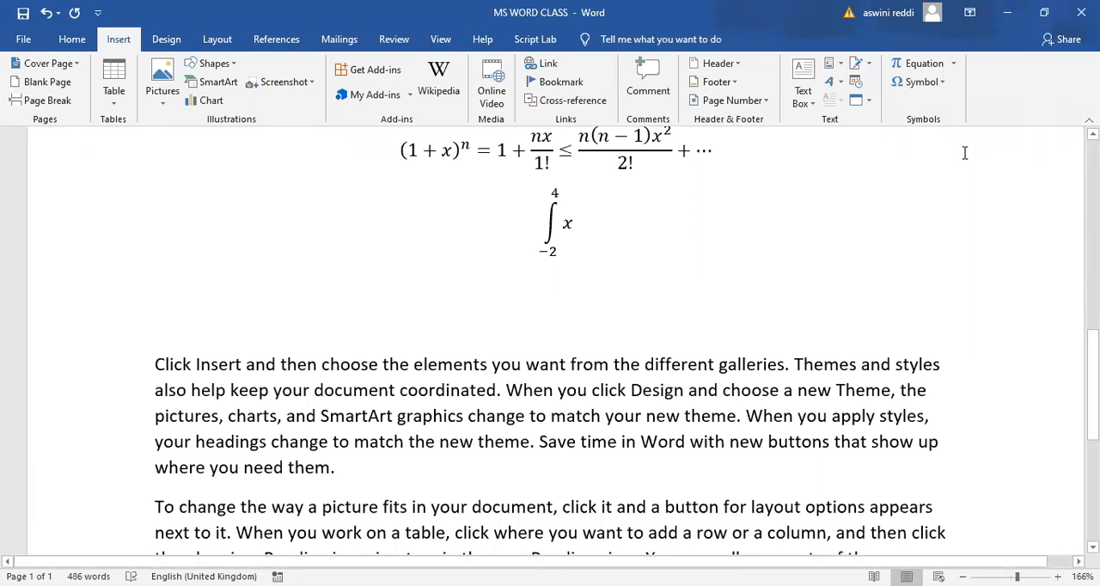
left_click(919, 82)
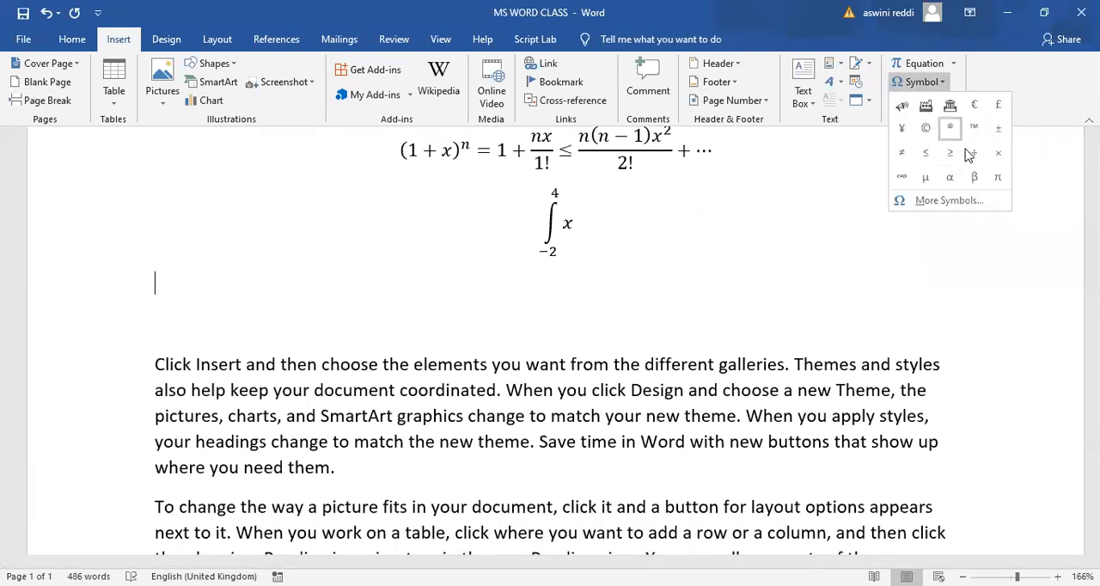
left_click(950, 203)
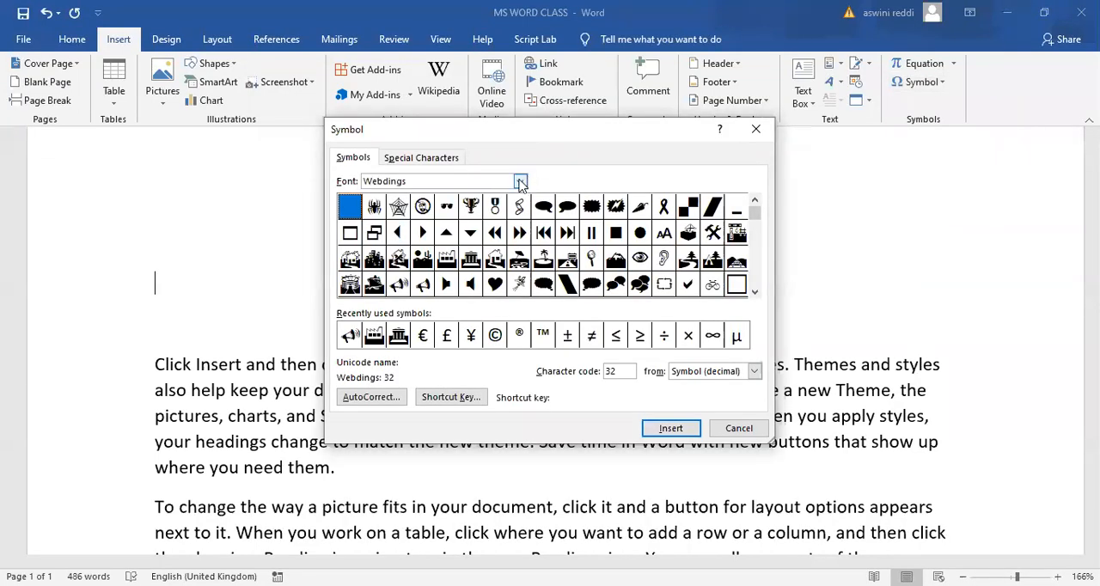
- Preview the symbol sets of the Malgun Gothic Semilight, Mangal and NeoPradnyaLight fonts
left_click(520, 181)
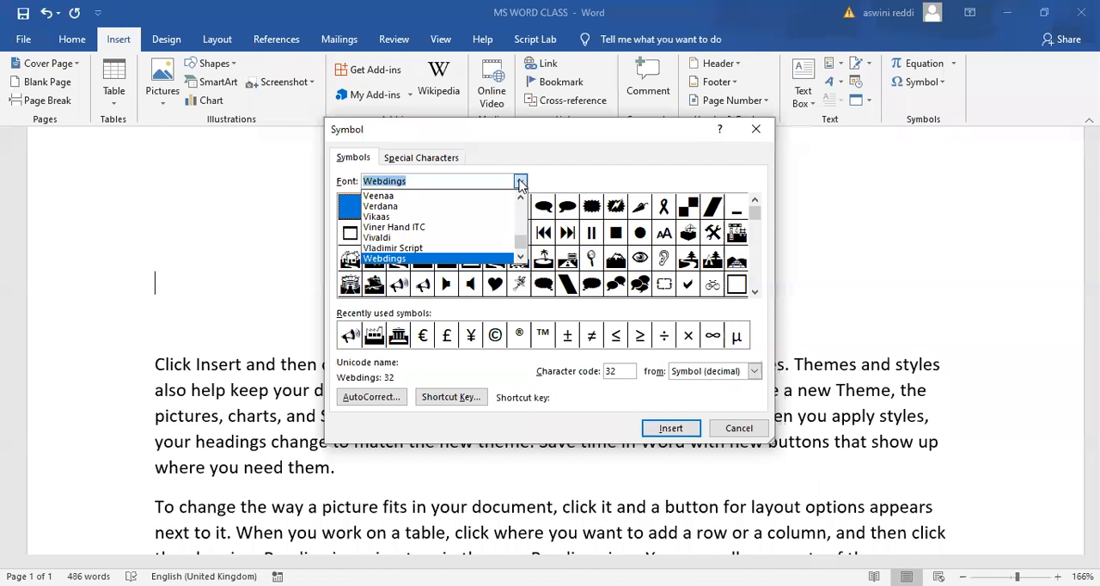
mouse_move(520, 244)
left_mouse_down()
mouse_move(520, 217)
mouse_move(518, 227)
left_mouse_up()
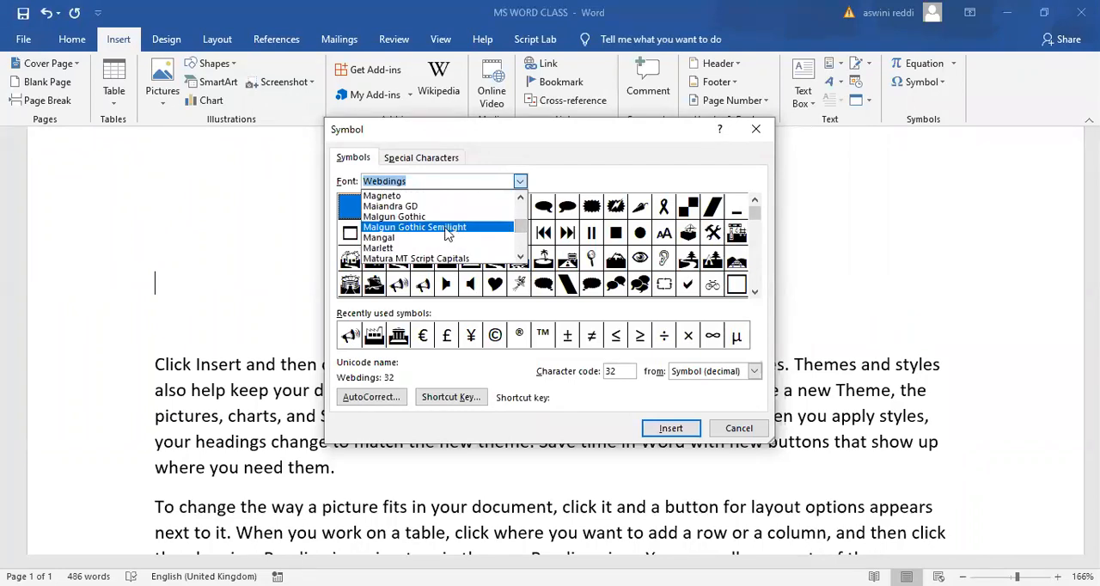
left_click(516, 227)
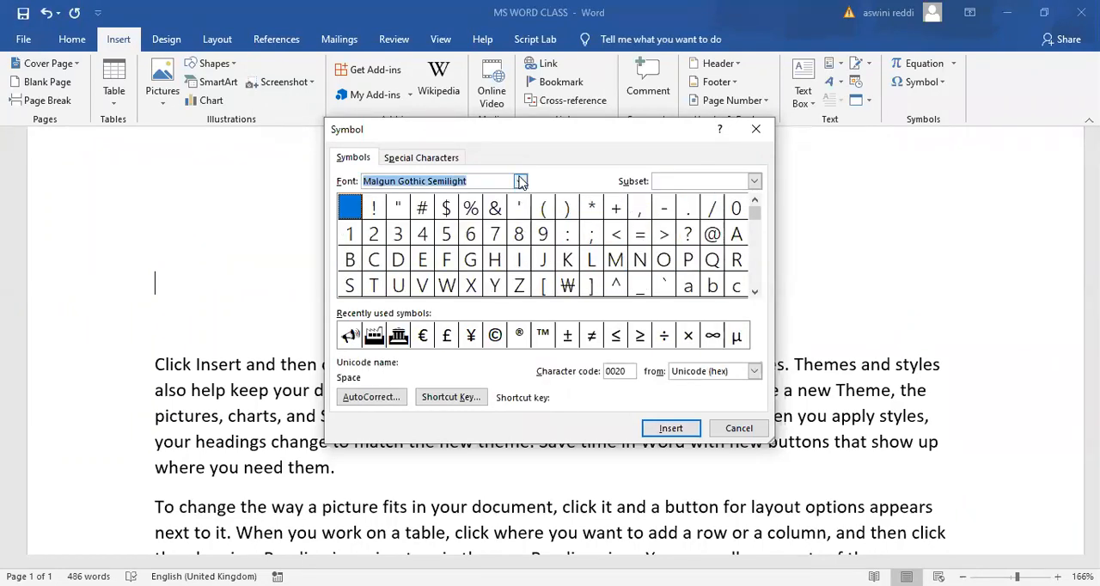
left_click(520, 182)
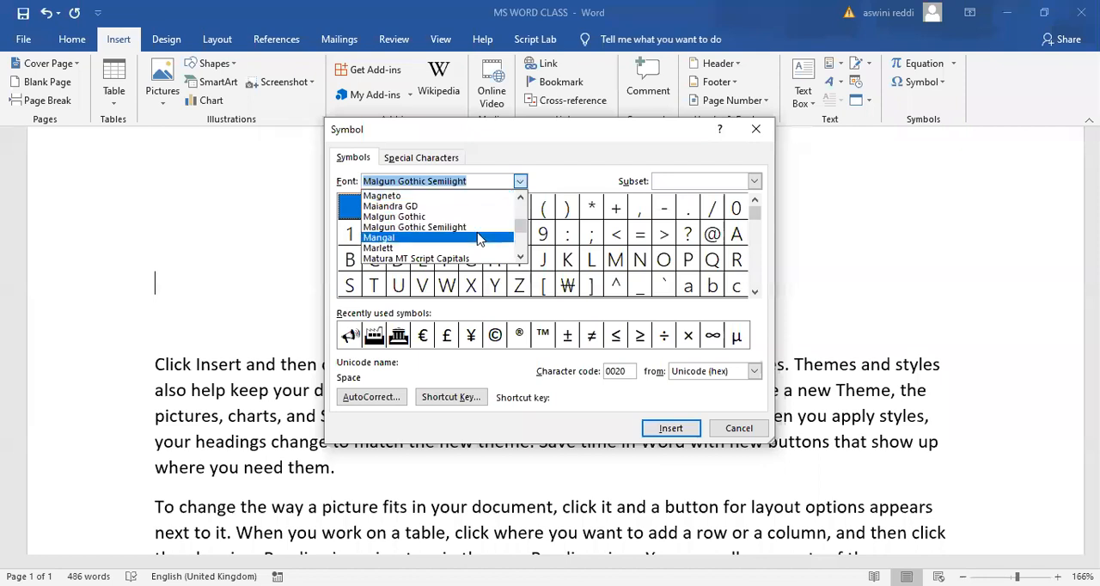
left_click(479, 238)
left_click(520, 181)
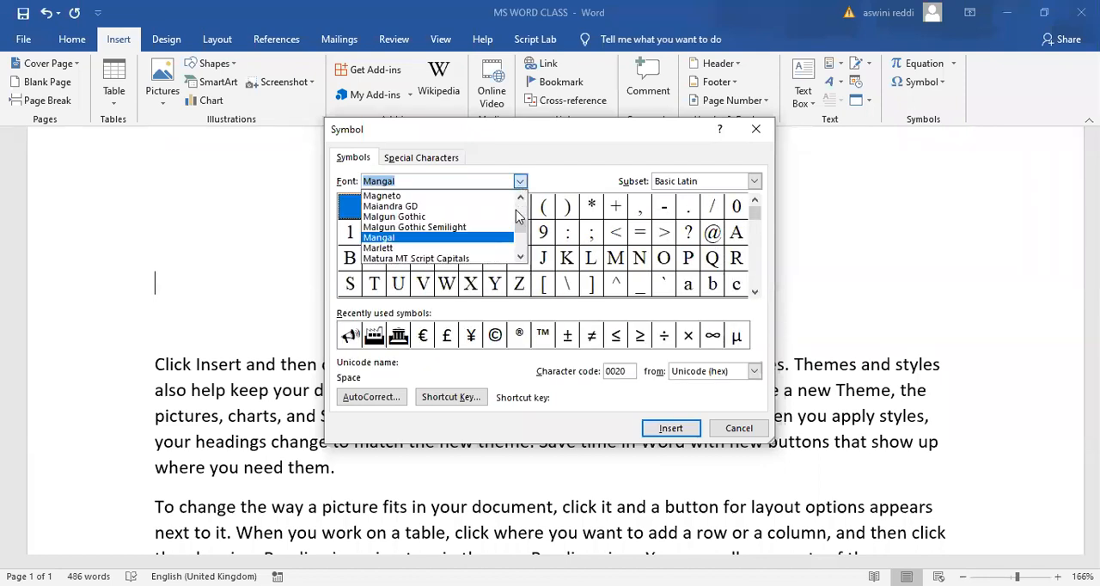
left_click_drag(520, 232, 520, 235)
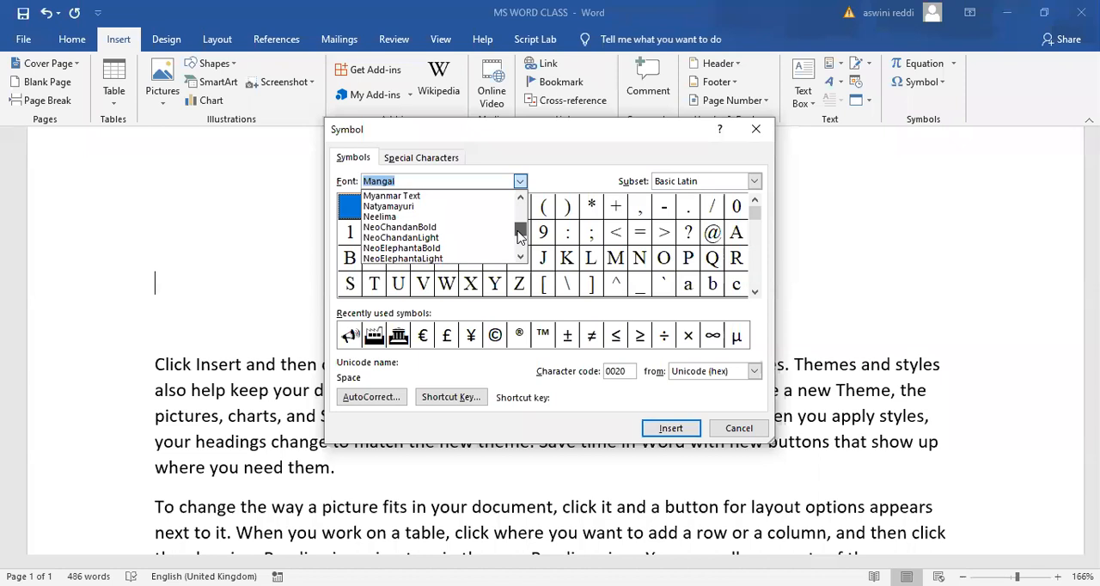
scroll(455, 238, "down", 1)
left_click(455, 238)
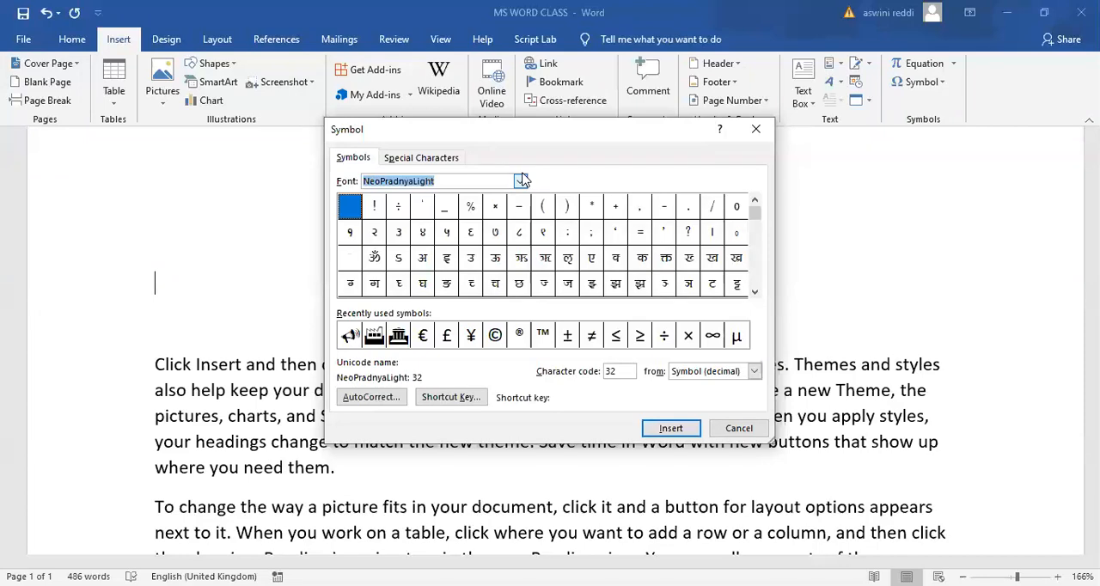
- Preview the Tejafont symbol set and return the symbol font to Webdings
left_click(519, 180)
scroll(520, 243, "down", 2)
scroll(520, 243, "down", 5)
left_click(448, 244)
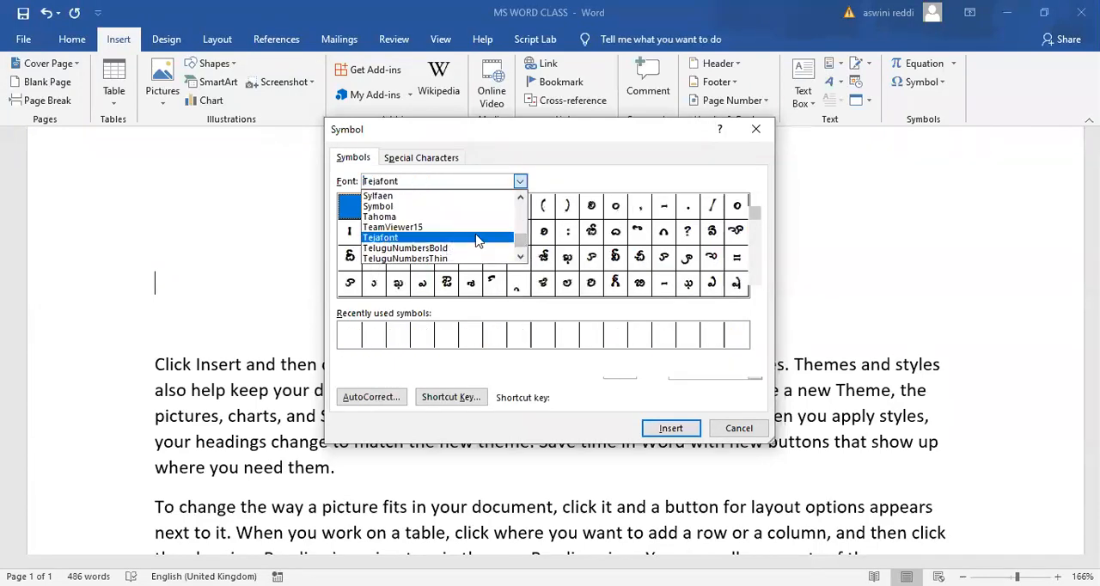
left_click(520, 181)
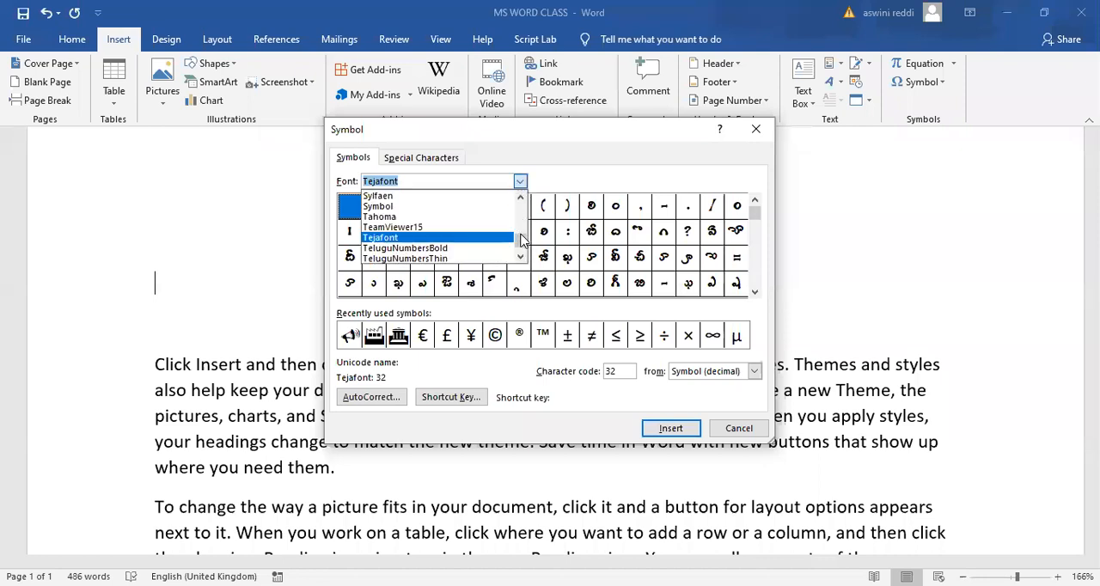
scroll(520, 243, "down", 5)
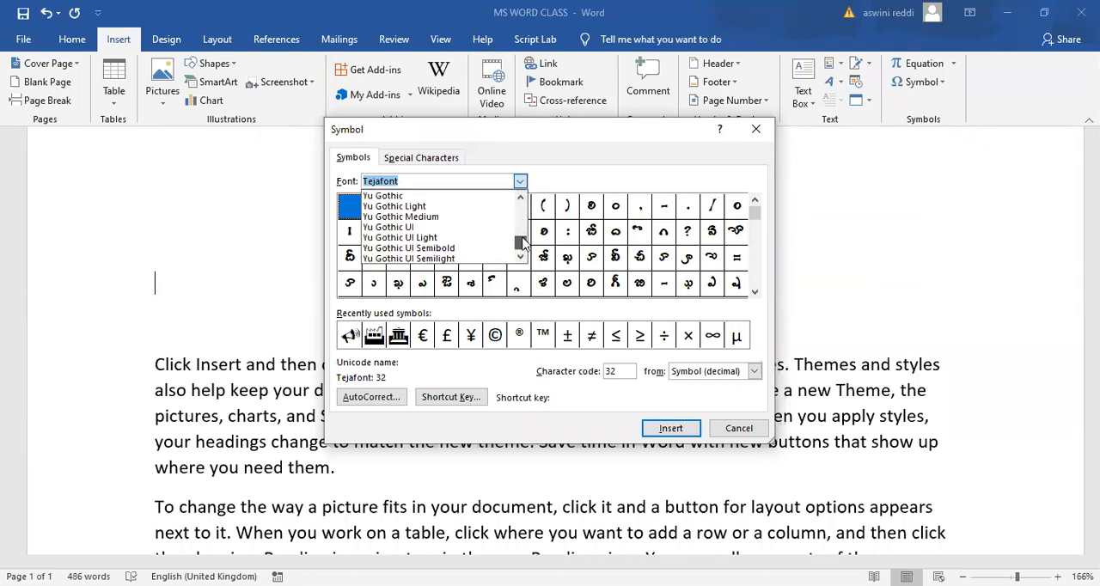
scroll(521, 243, "up", 5)
scroll(521, 243, "down", 3)
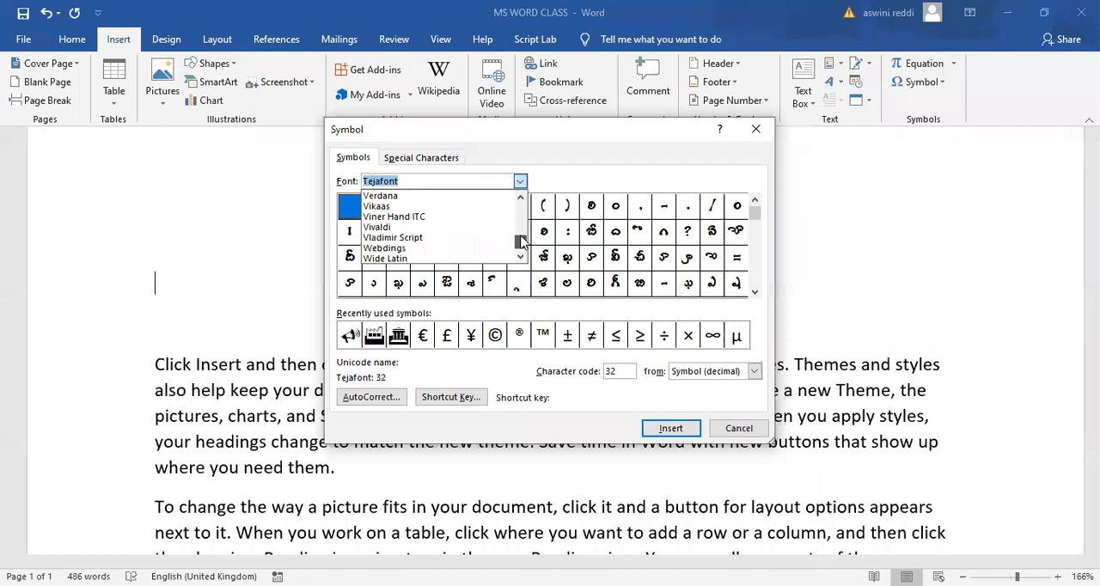
left_click(430, 248)
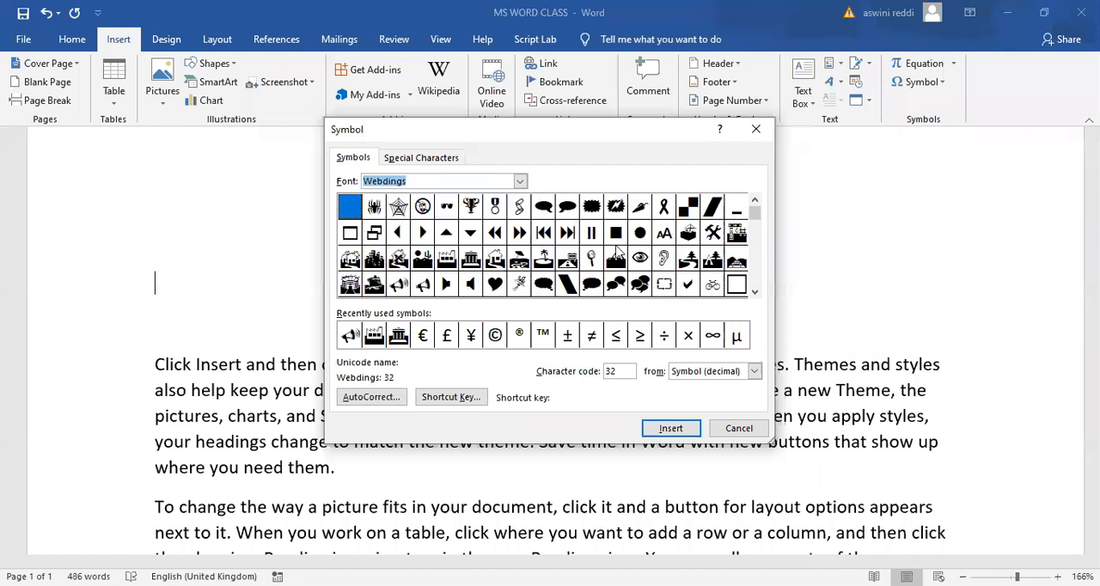
- Insert the Webdings house symbol with character code 68 on the empty line and close the symbol dialog
mouse_move(755, 215)
left_mouse_down()
mouse_move(756, 275)
mouse_move(757, 225)
left_mouse_up()
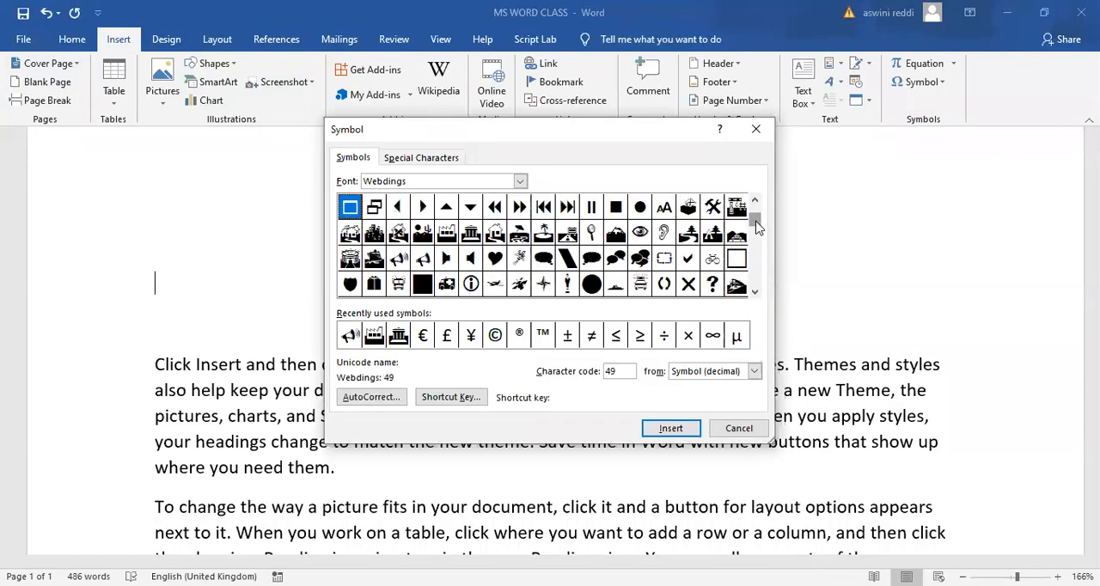
left_click(399, 238)
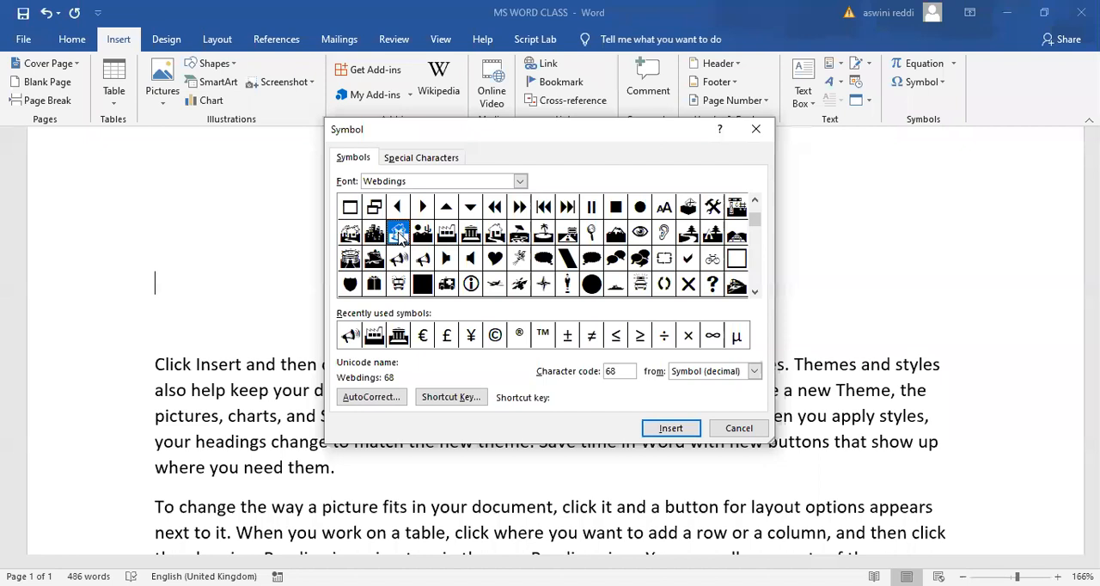
left_click(670, 427)
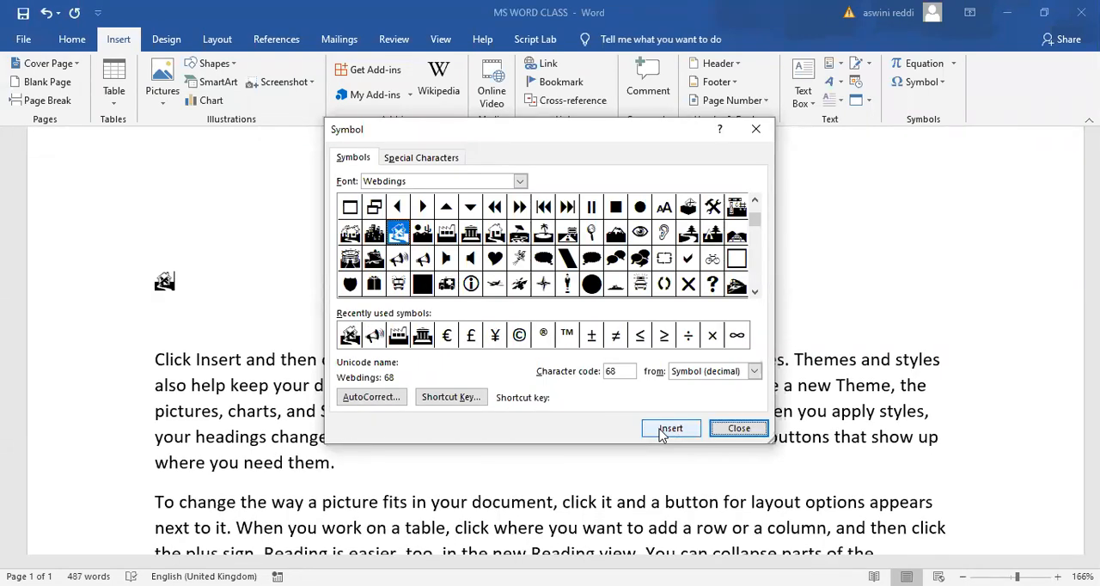
left_click(767, 135)
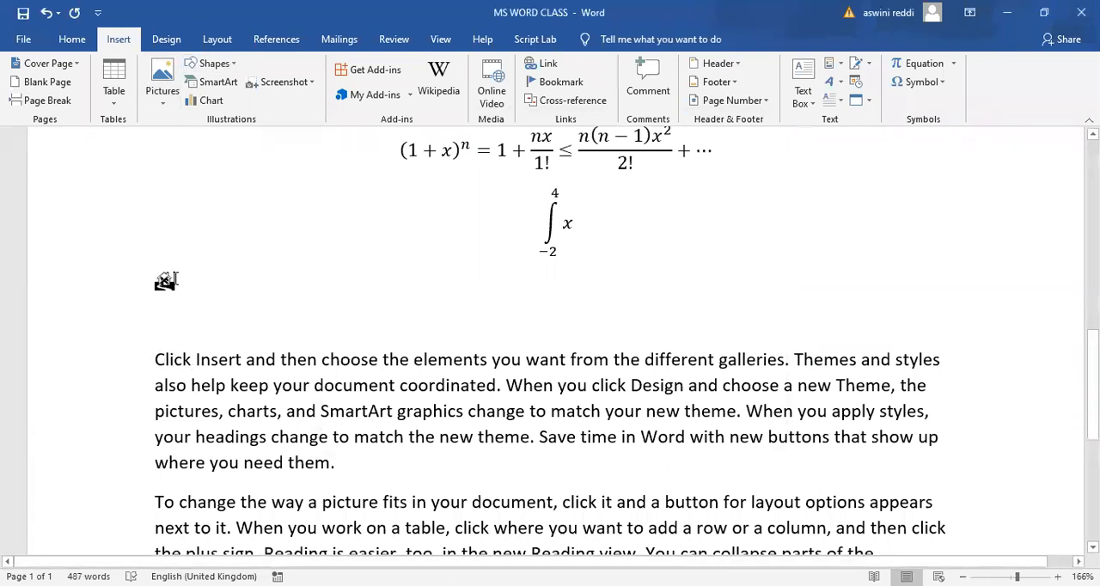
- Enlarge the inserted house symbol stepwise to a font size of 36
left_click_drag(173, 281, 142, 282)
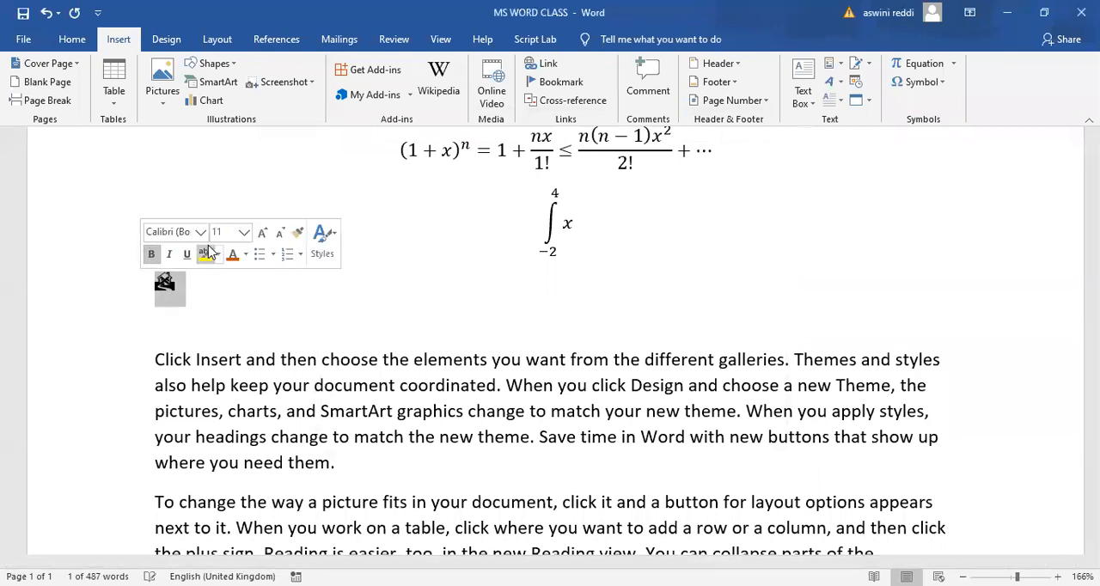
left_click(261, 232)
left_click(261, 232)
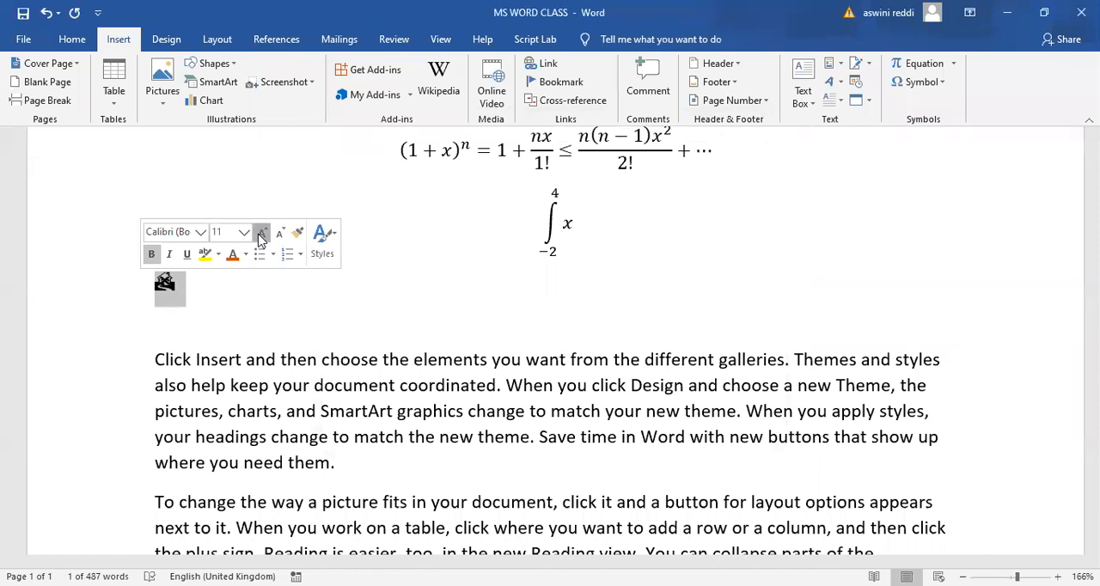
left_click(261, 232)
left_click(261, 232)
left_click(261, 232)
left_click(261, 232)
left_click(262, 232)
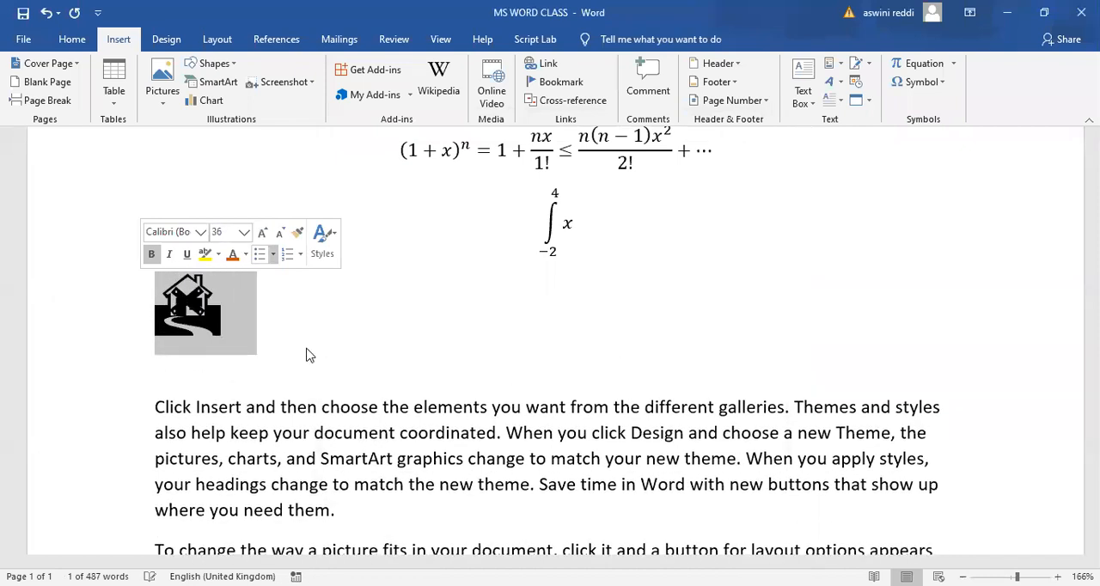
left_click(305, 348)
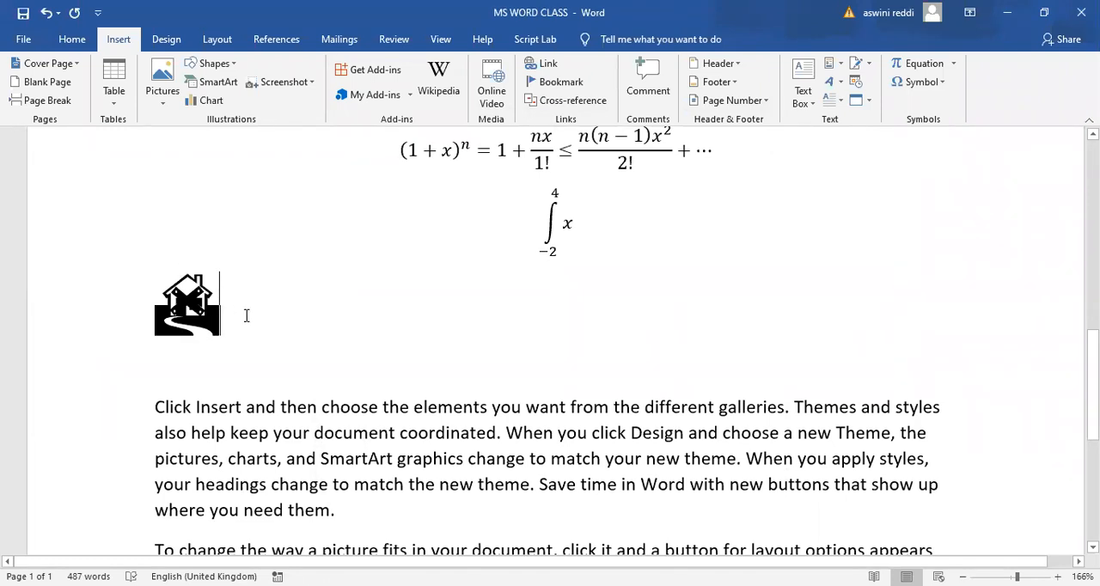
- Add a new line below the house symbol, enter the sample text "Hssfbkjvbkj" and delete that text again
key("Return")
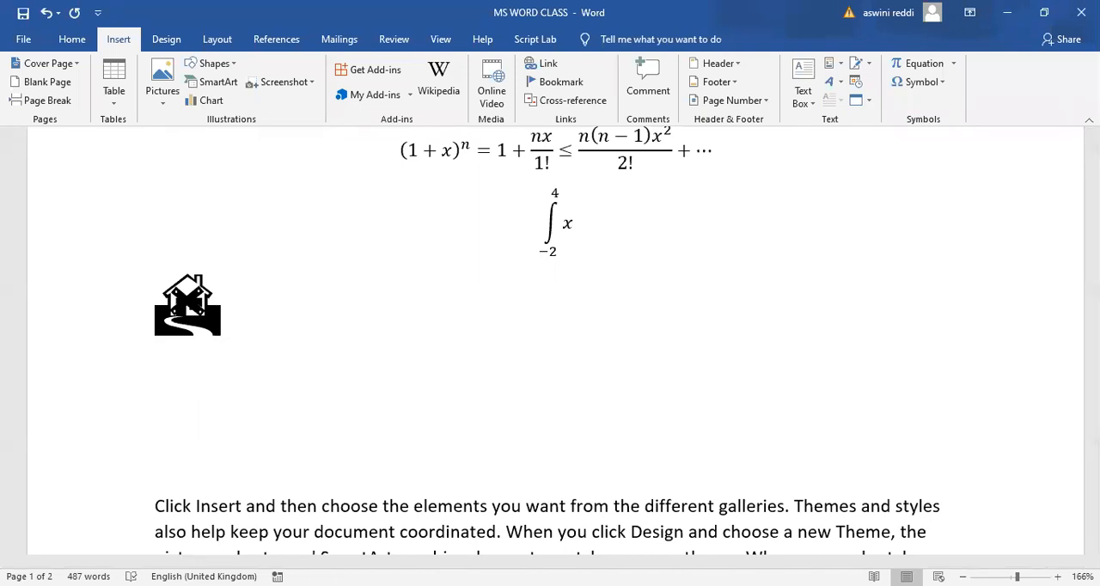
key("Delete")
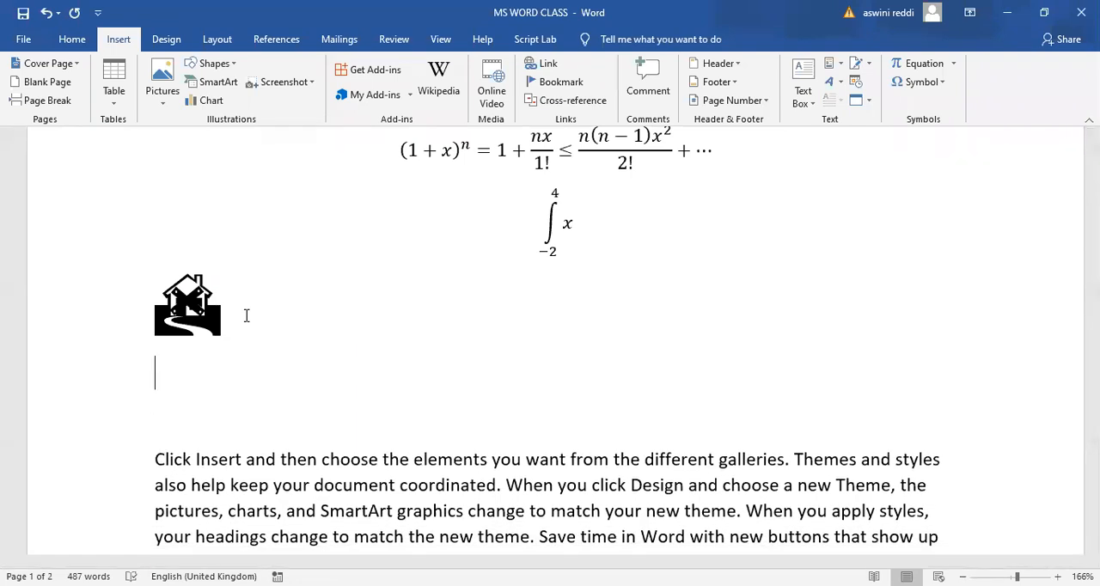
type("Hssfbkjvbkj")
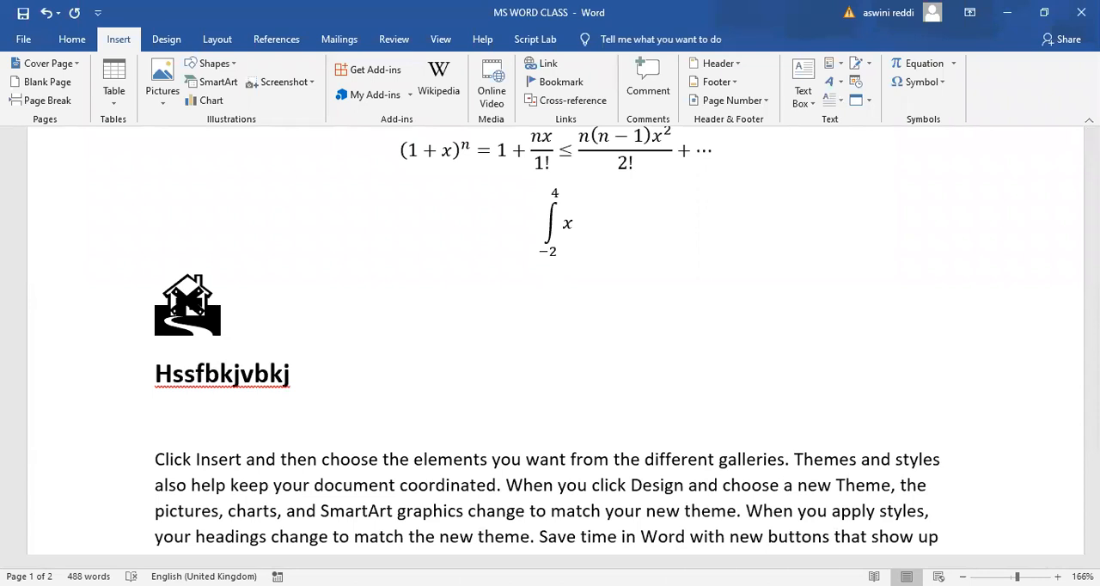
key("BackSpace")
key("BackSpace")
key("BackSpace")
key("BackSpace")
key("BackSpace")
key("BackSpace")
key("BackSpace")
key("BackSpace")
key("BackSpace")
key("BackSpace")
key("BackSpace")
key("BackSpace")
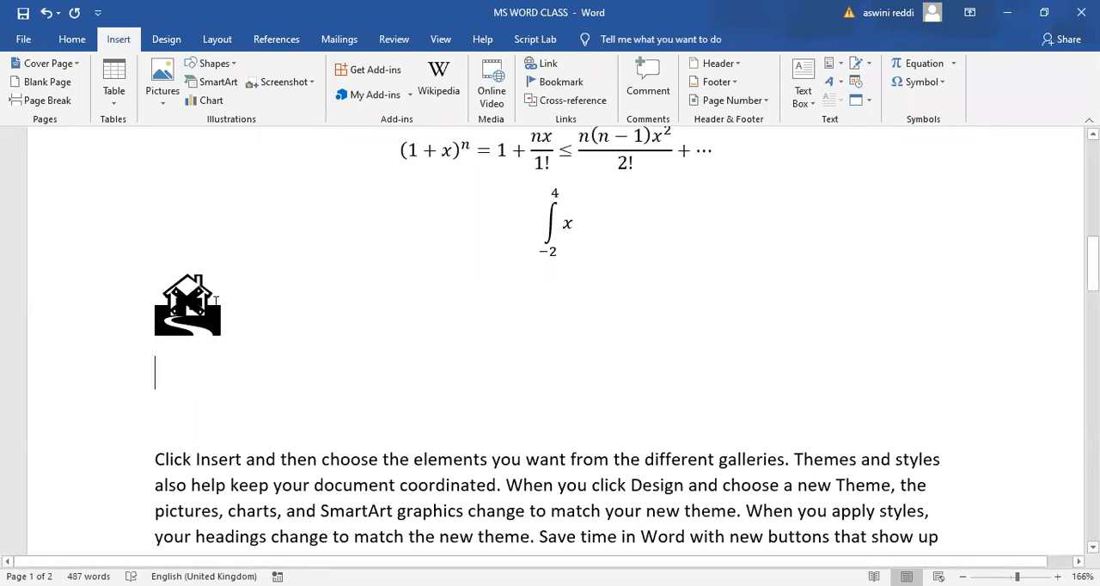
- Change the font colour of the house symbol to the dark orange theme shade
left_click_drag(224, 310, 169, 299)
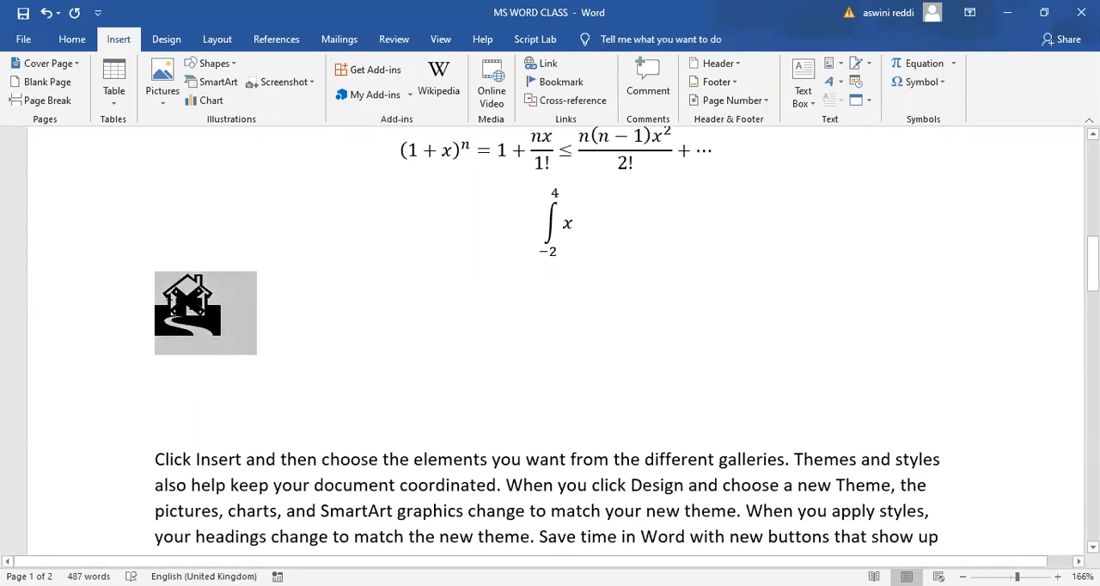
left_click(273, 280)
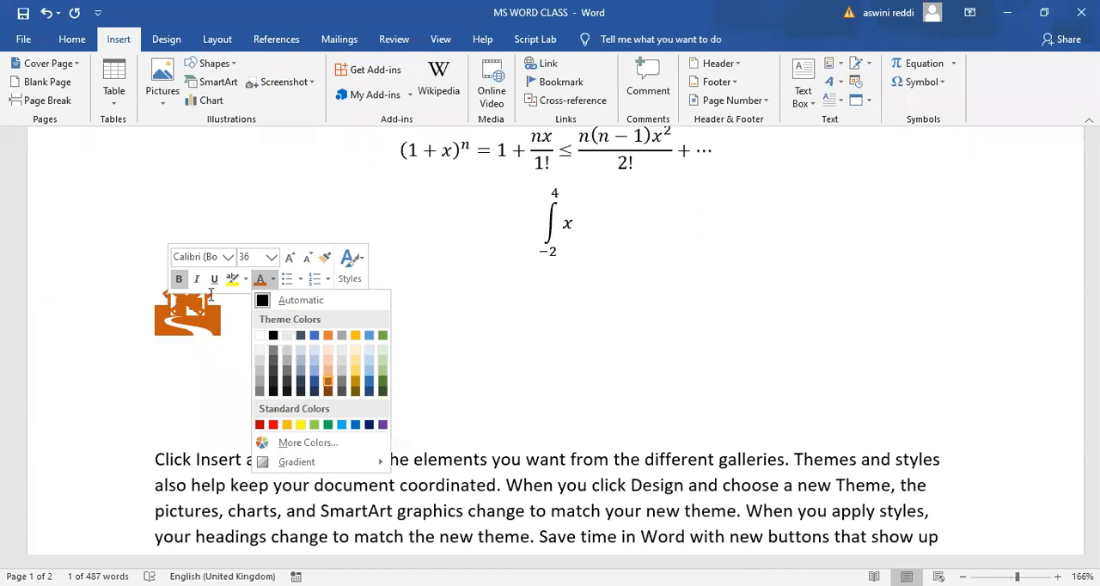
left_click(329, 384)
key("Down")
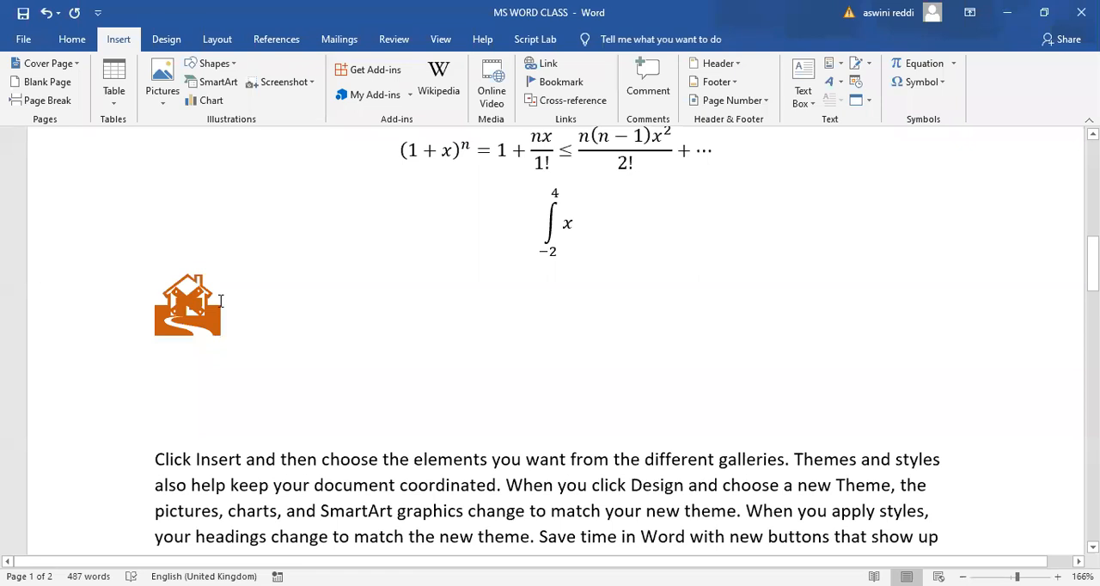
- Undo the house symbol's recolouring, the sample text and line below it, and most of its size increases
type("Hssf")
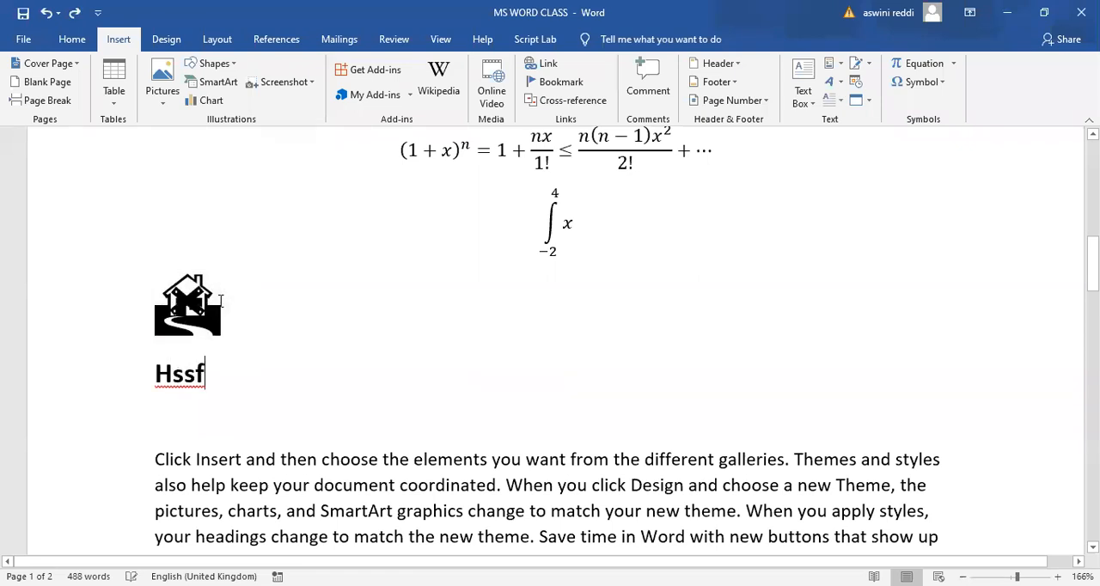
type("bkjvbkj")
key("ctrl+z")
key("ctrl+z")
key("ctrl+z")
key("ctrl+z")
key("ctrl+z")
key("ctrl+z")
key("ctrl+z")
key("ctrl+z")
key("ctrl+z")
key("ctrl+z")
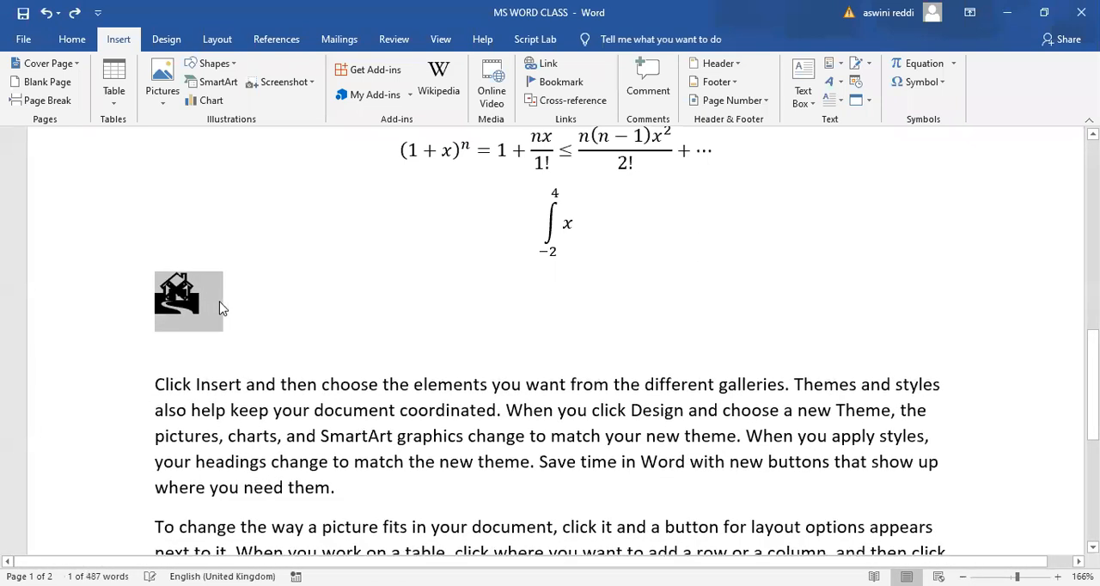
key("ctrl+z")
key("ctrl+z")
key("ctrl+z")
key("ctrl+z")
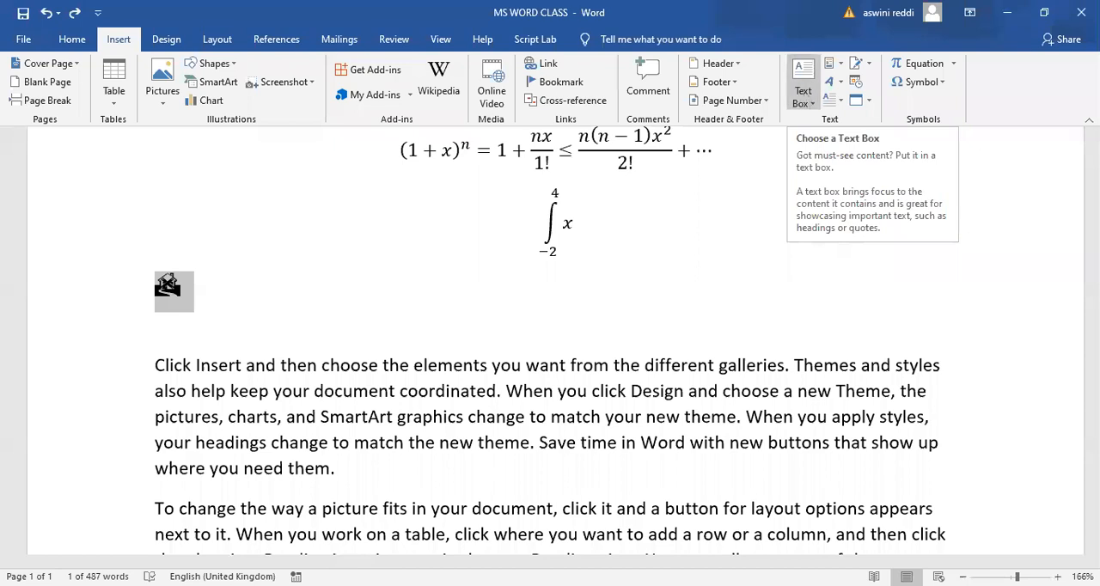
- Review the available text box designs, Quick Parts, WordArt styles and drop cap options without inserting any of them
left_click(808, 104)
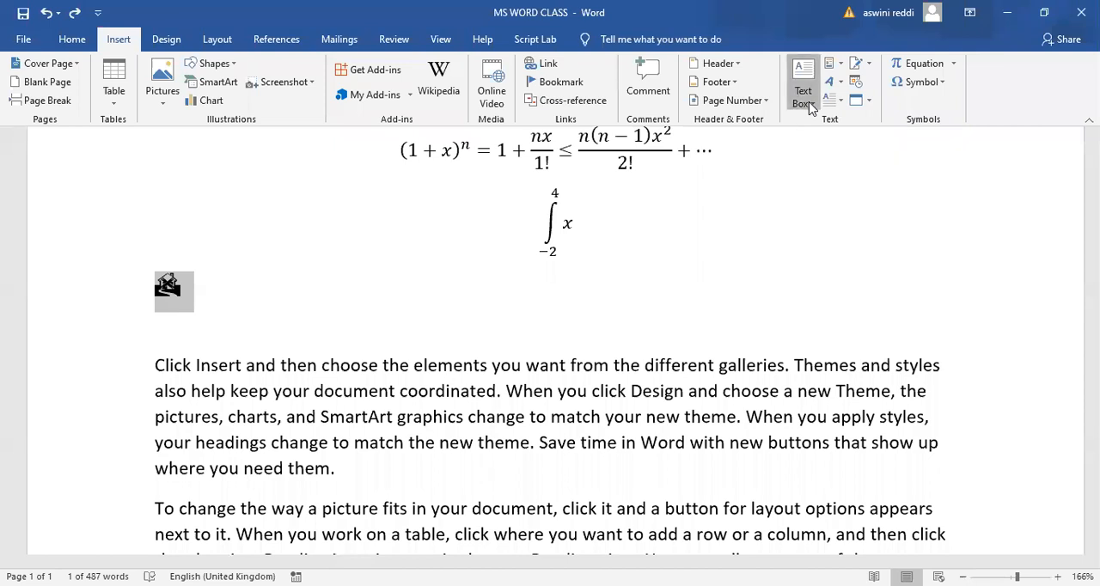
left_click(700, 240)
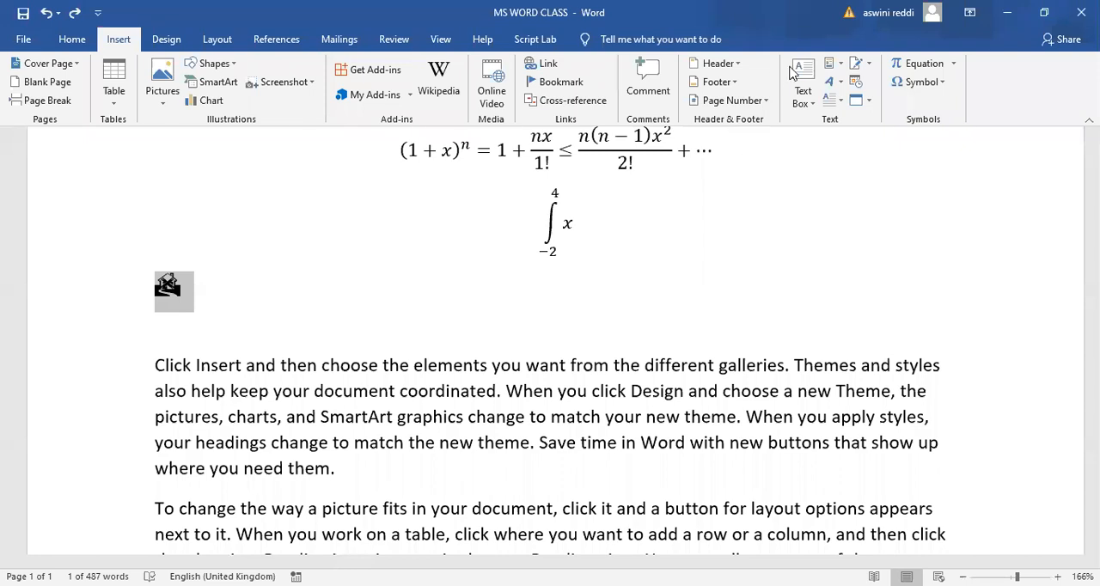
left_click(842, 68)
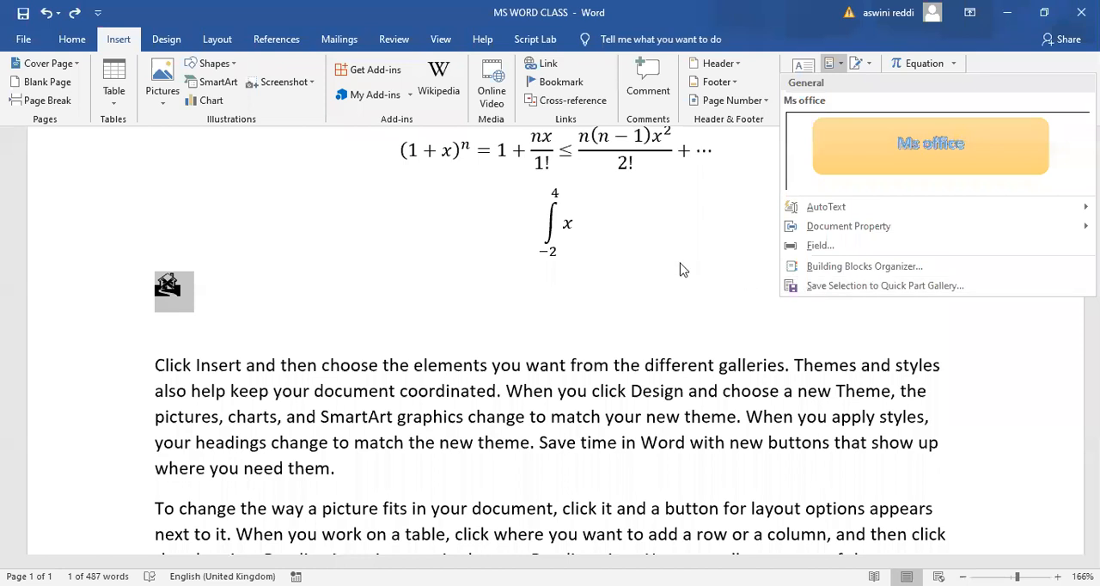
left_click(824, 70)
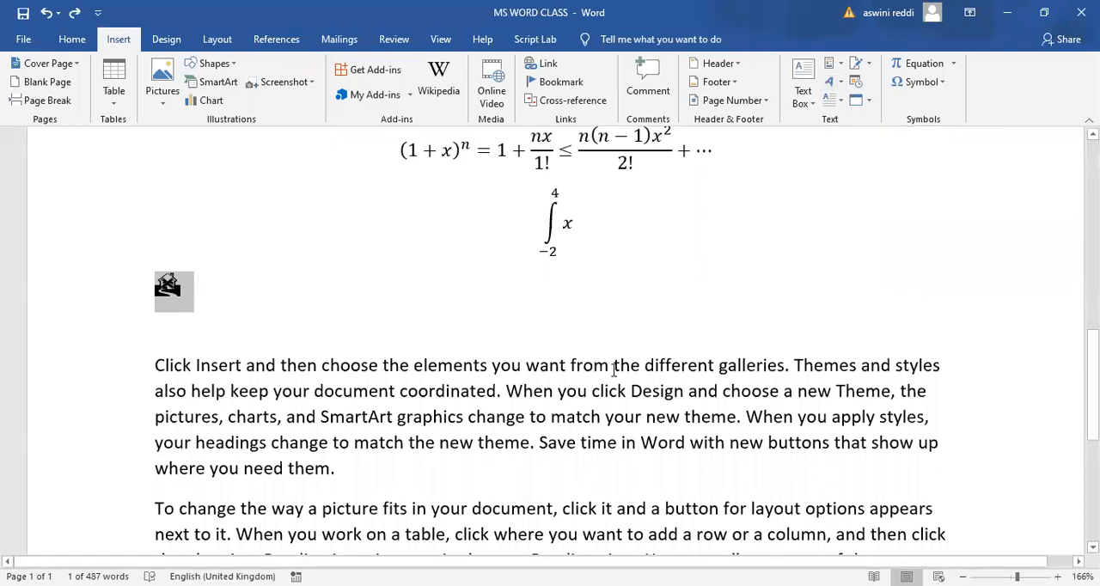
double_click(569, 369)
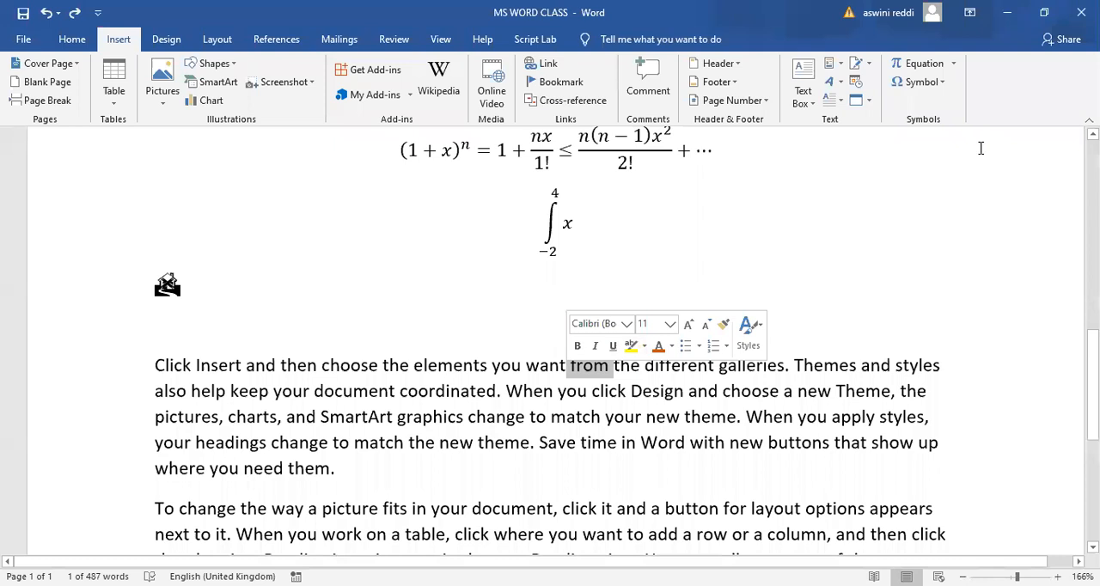
left_click(829, 82)
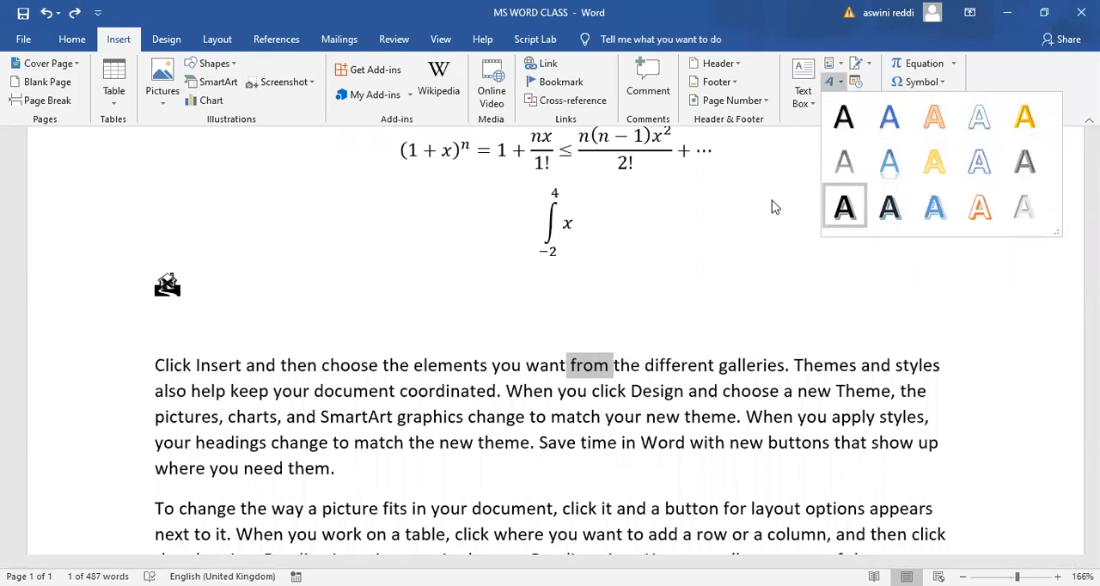
key("Escape")
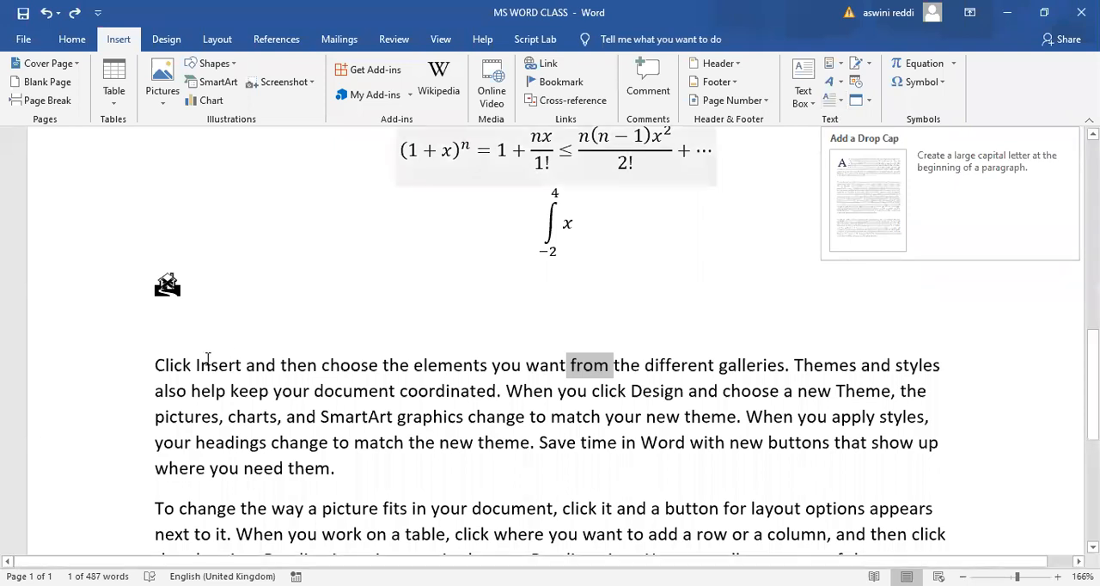
left_click(160, 367)
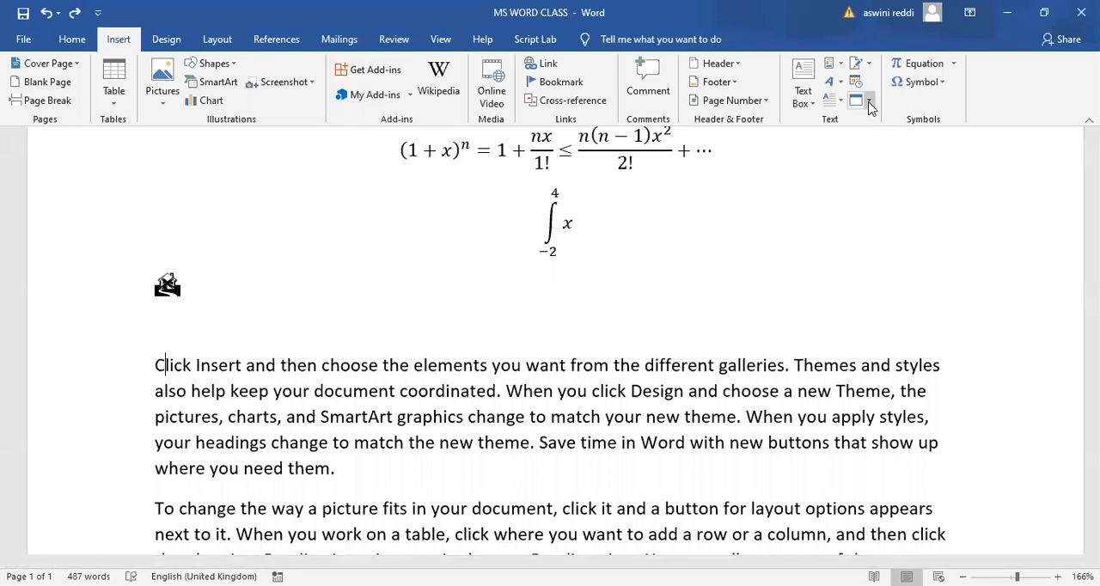
left_click(833, 101)
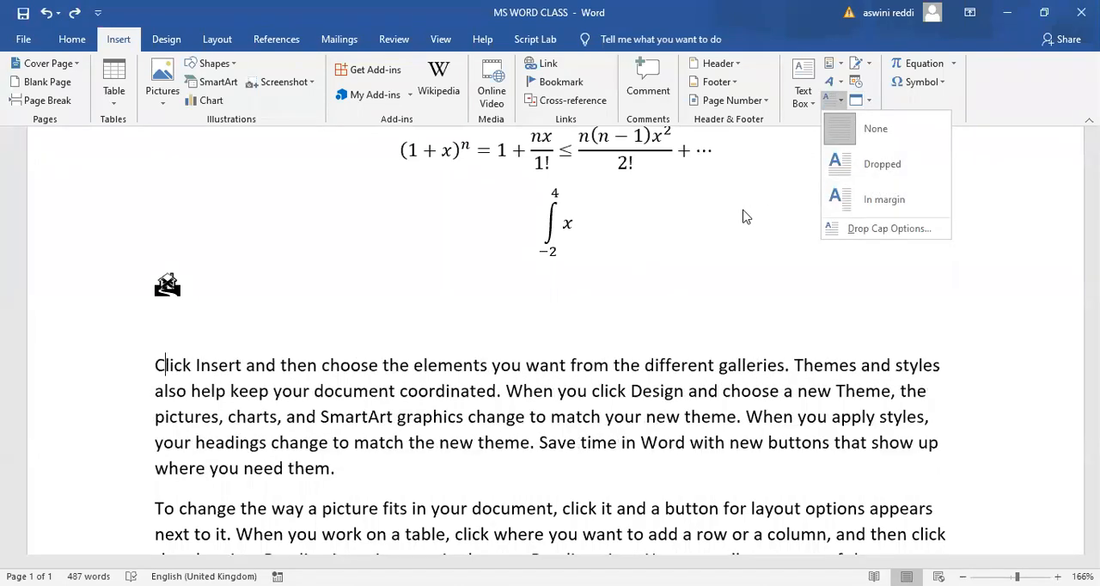
left_click(869, 67)
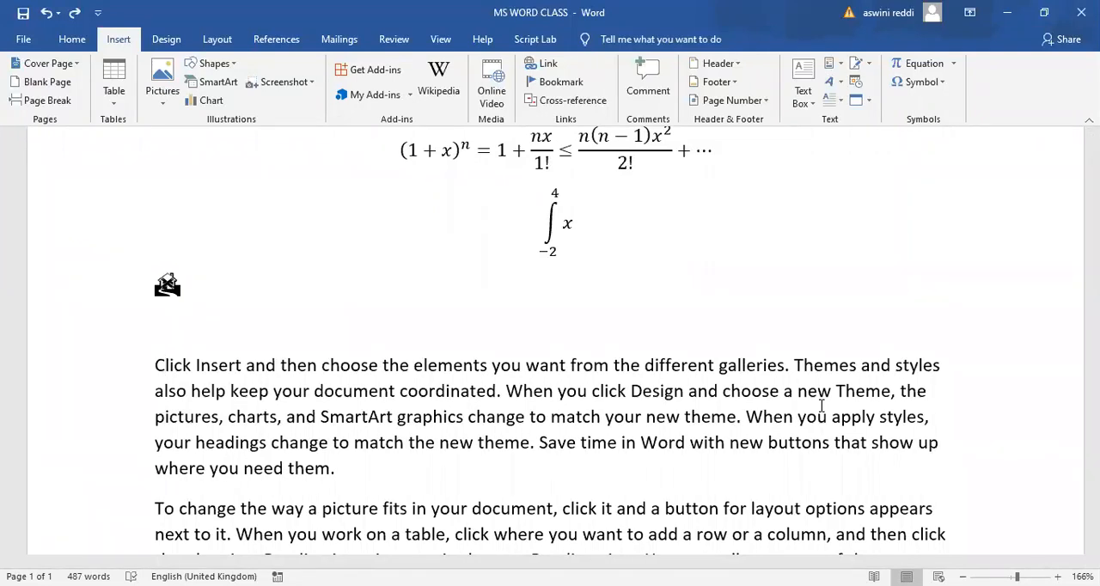
- Examine the available date and time formats, select the 2020-07-22 format and leave without inserting a date
left_click(855, 82)
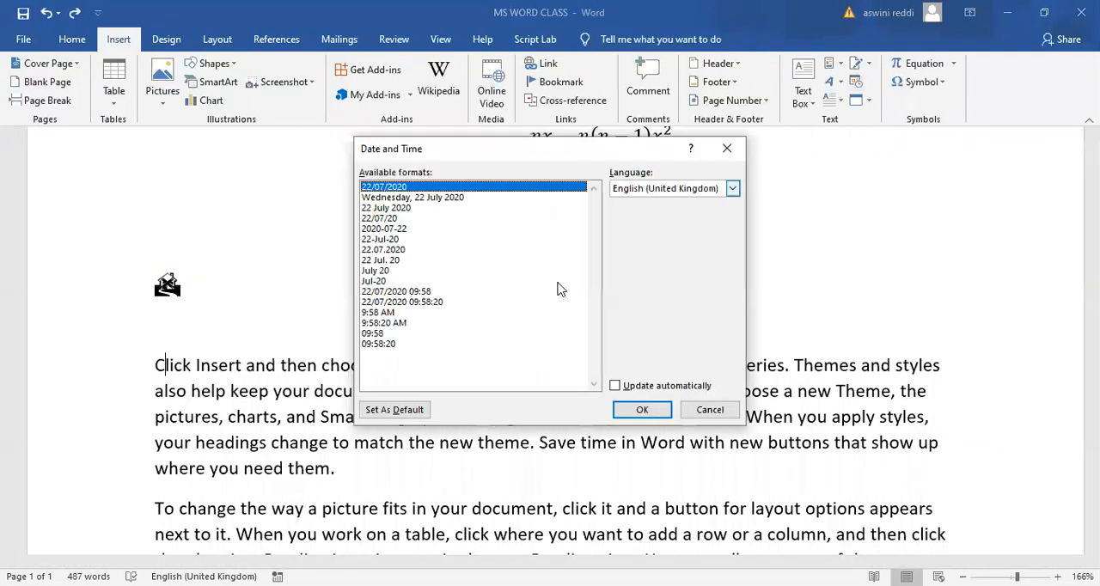
left_click(384, 228)
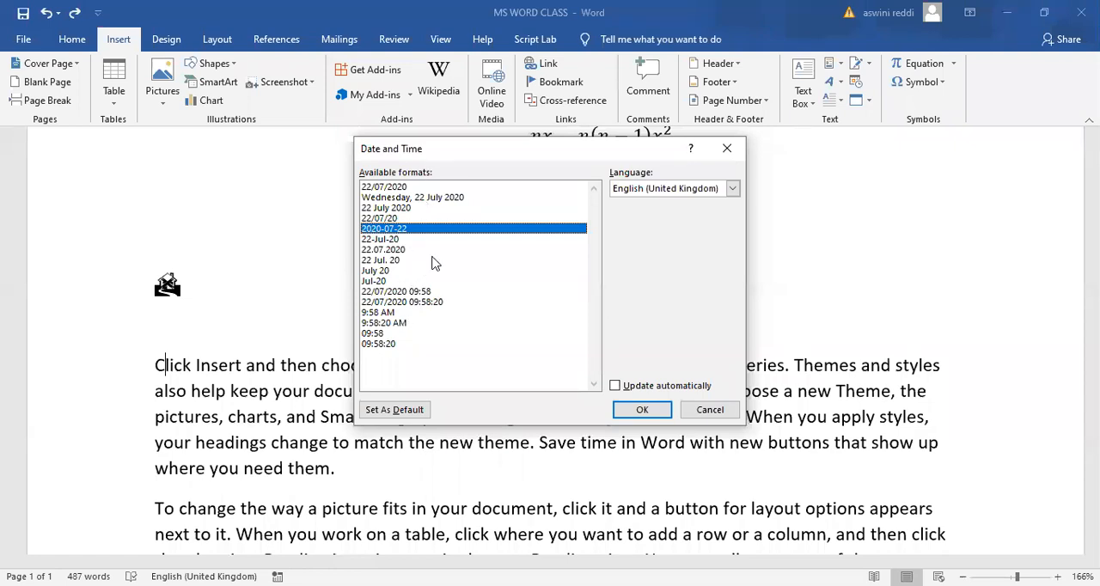
left_click(732, 155)
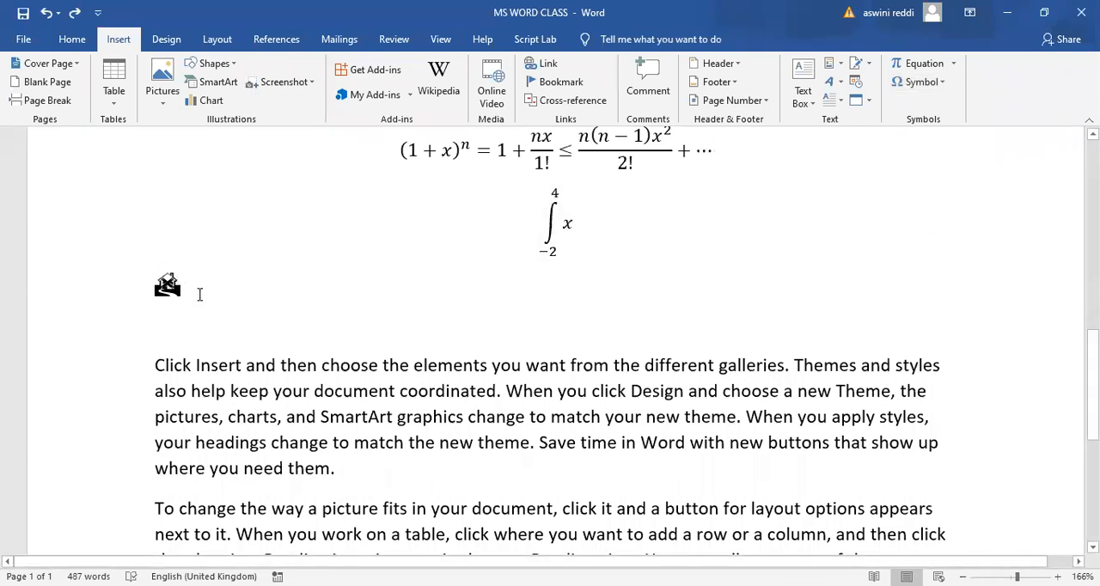
- Insert the megaphone symbol after the "C" of "Click" below the house symbol, delete the "C" and move "lick" onto a new line
left_click(945, 84)
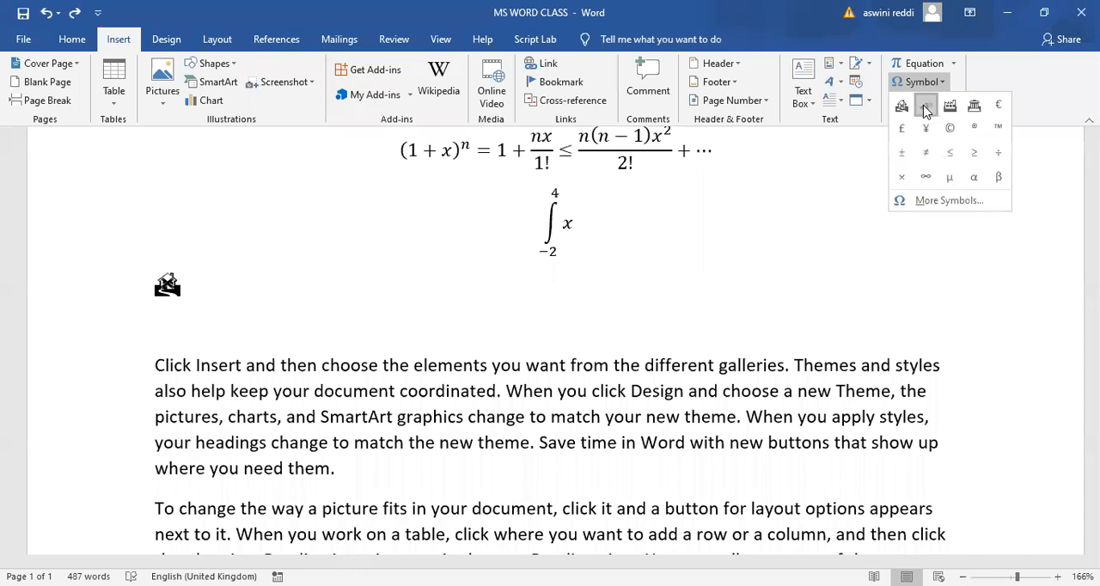
left_click(924, 106)
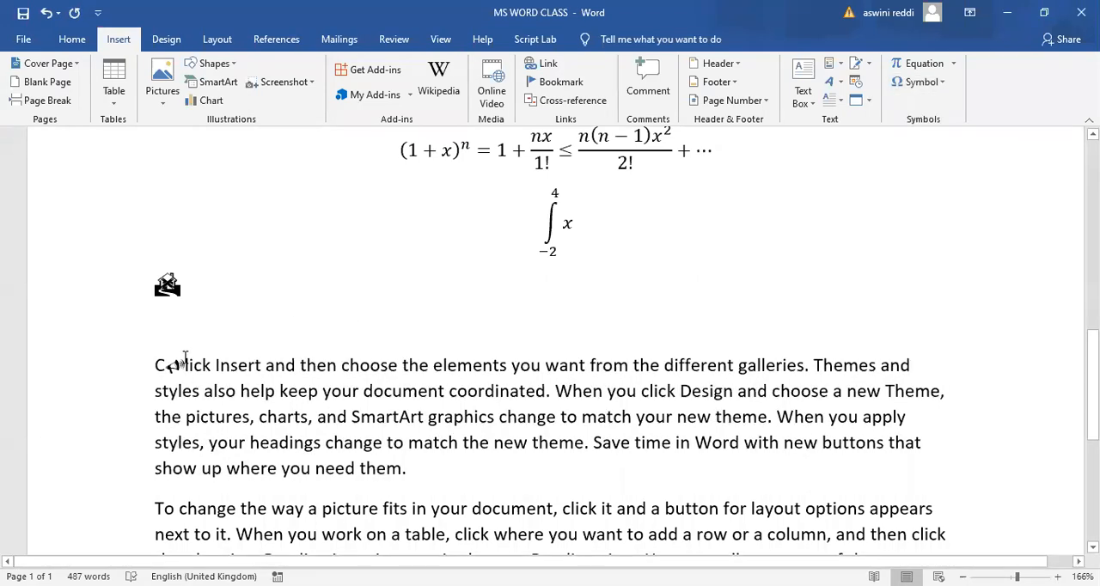
key("BackSpace")
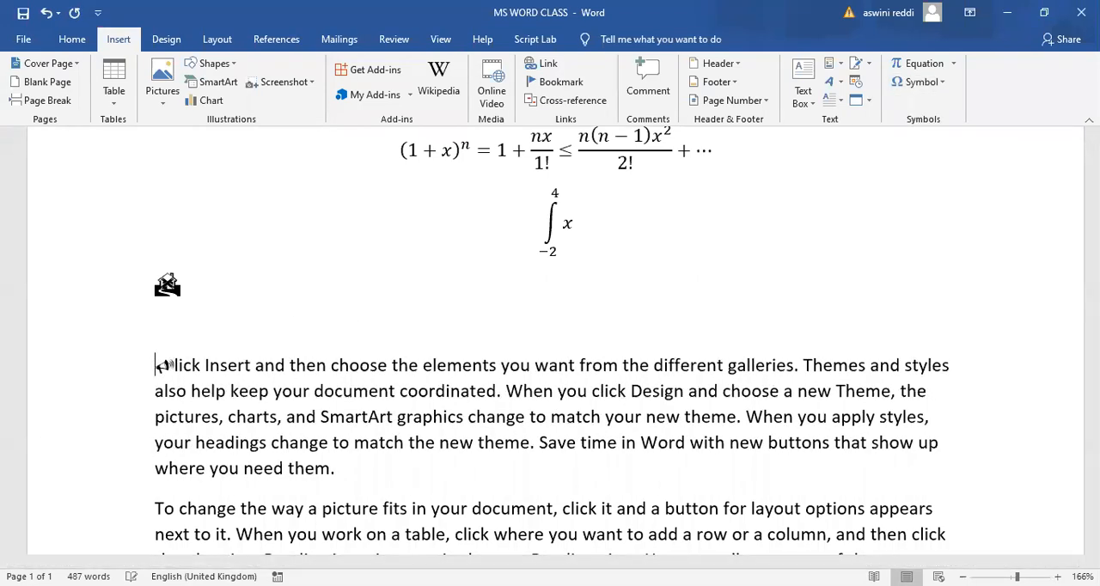
key("Return")
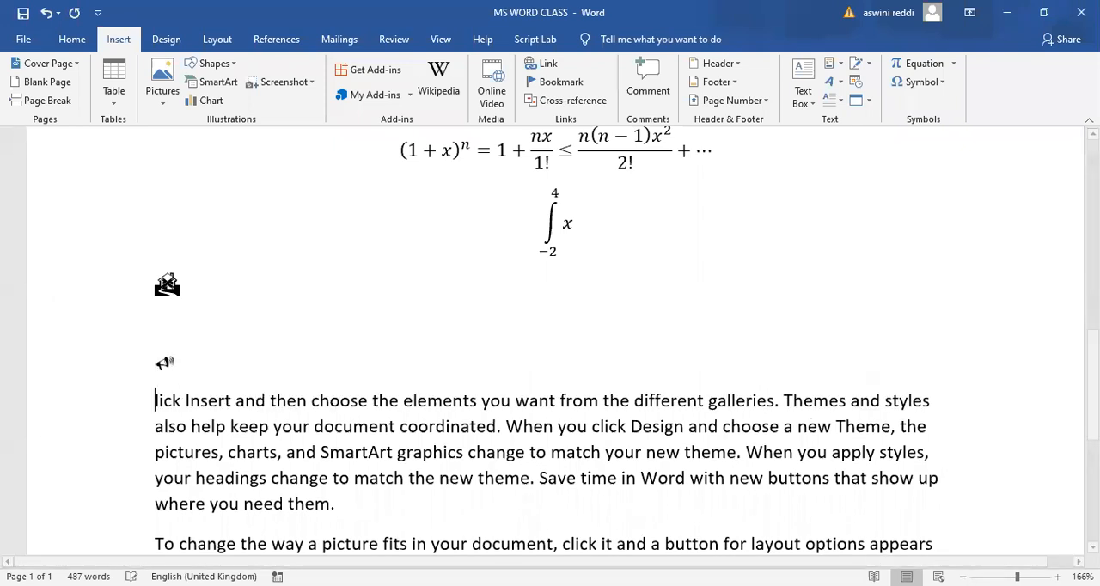
- Enlarge the megaphone symbol by several font size increments and place the cursor on the empty line above it
double_click(176, 362)
left_click(276, 317)
left_click(276, 317)
left_click(276, 317)
left_click(275, 318)
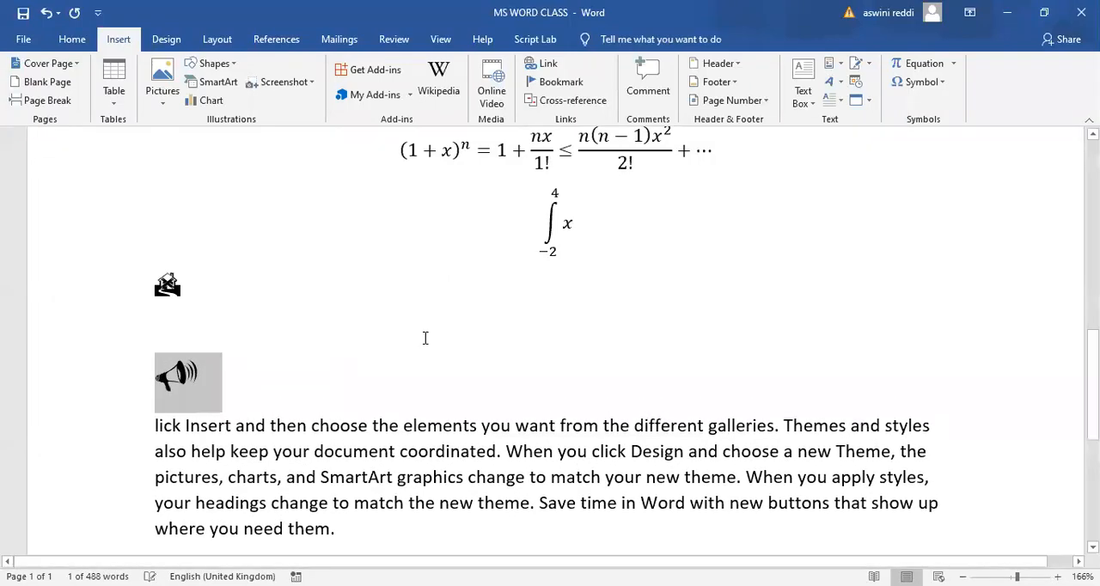
left_click(430, 337)
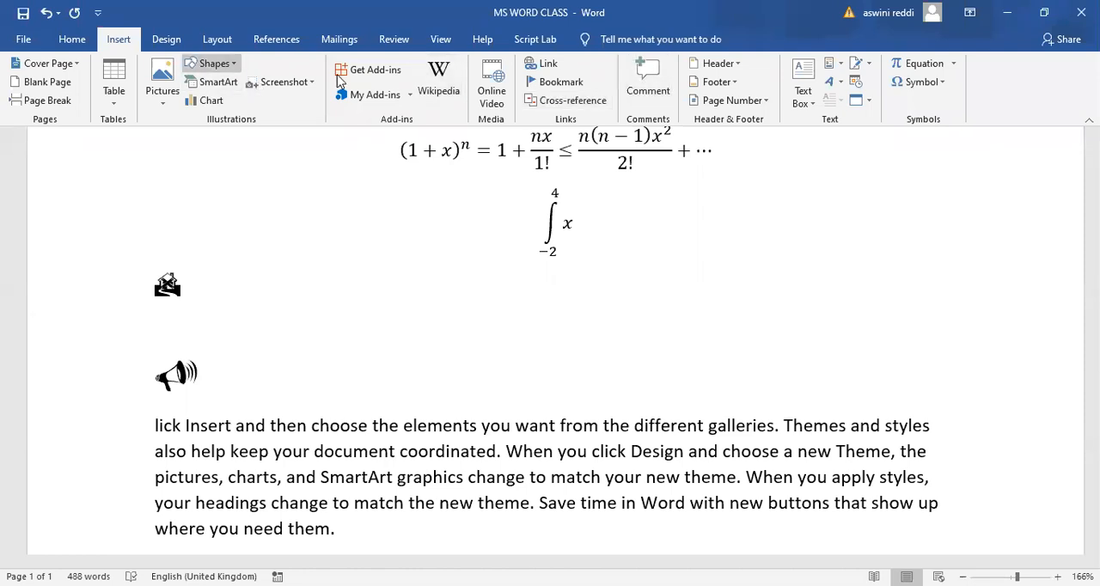
- Return to the beginning of the document and review the gallery of built-in document themes without applying one
left_click(166, 40)
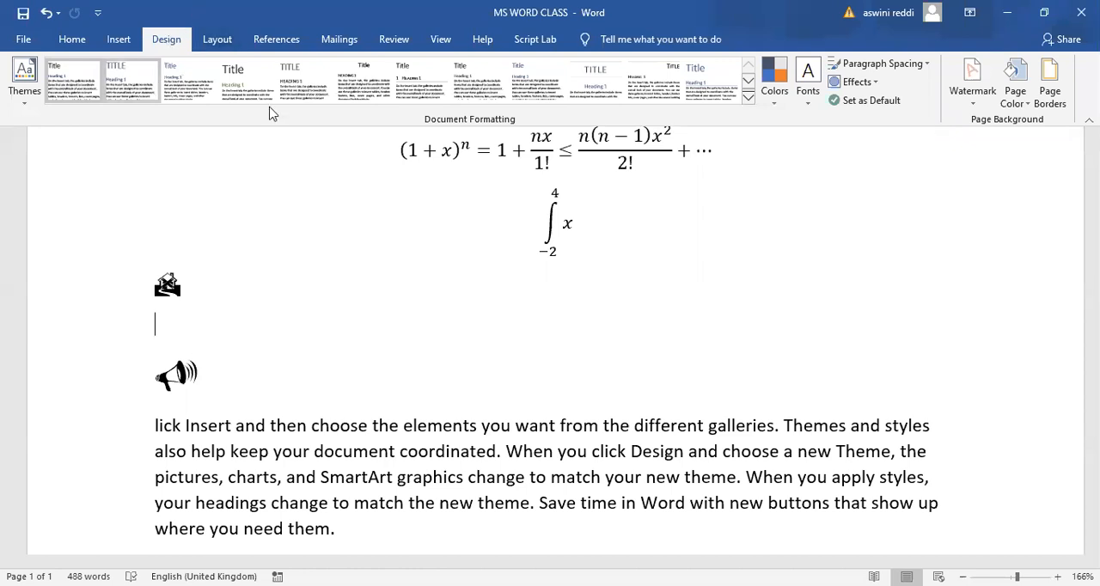
scroll(877, 166, "up", 10)
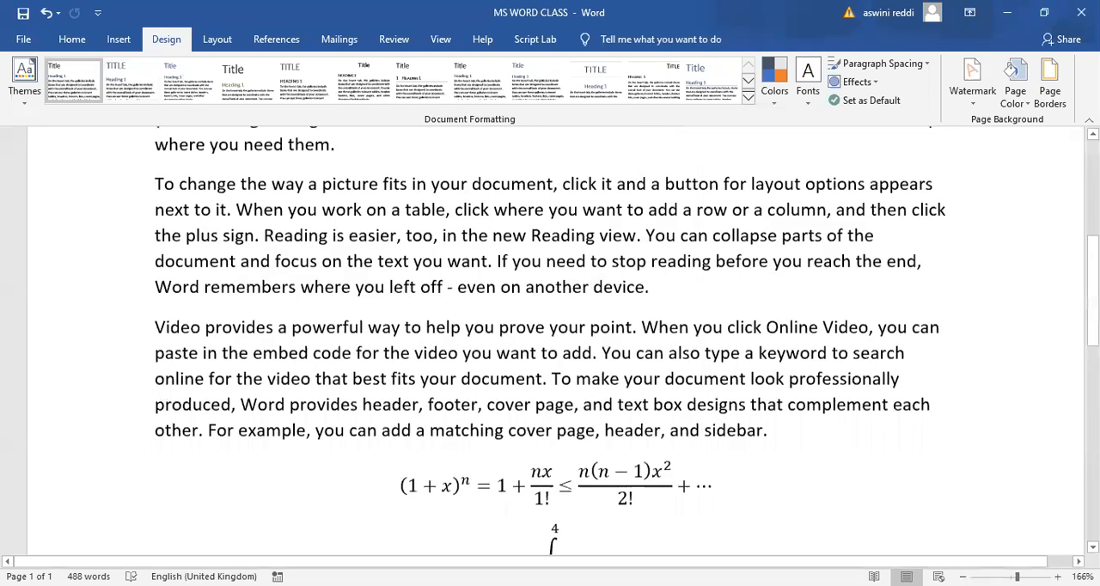
left_click(73, 41)
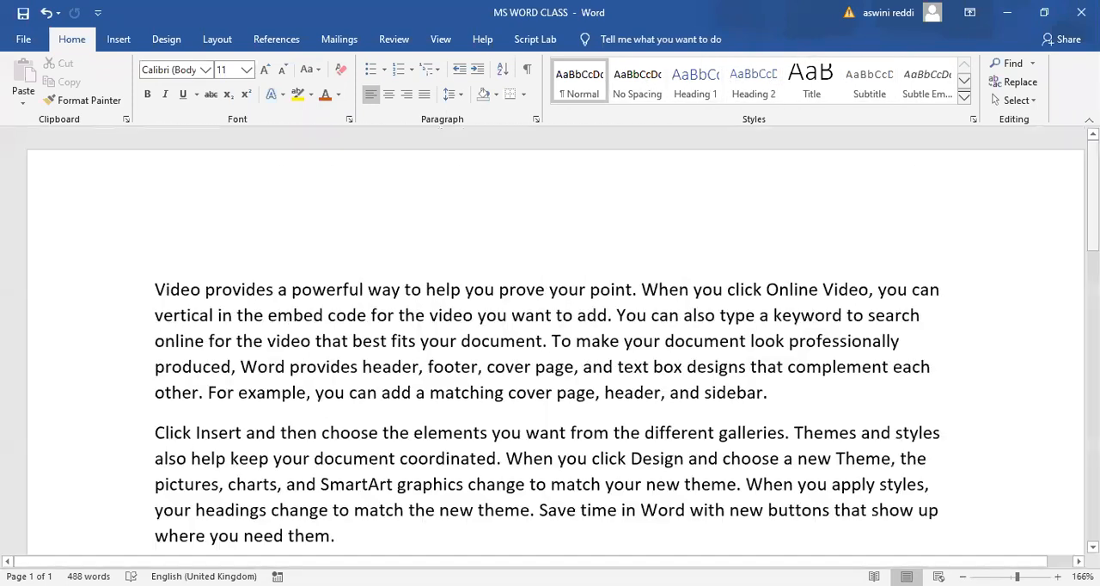
scroll(481, 167, "down", 1)
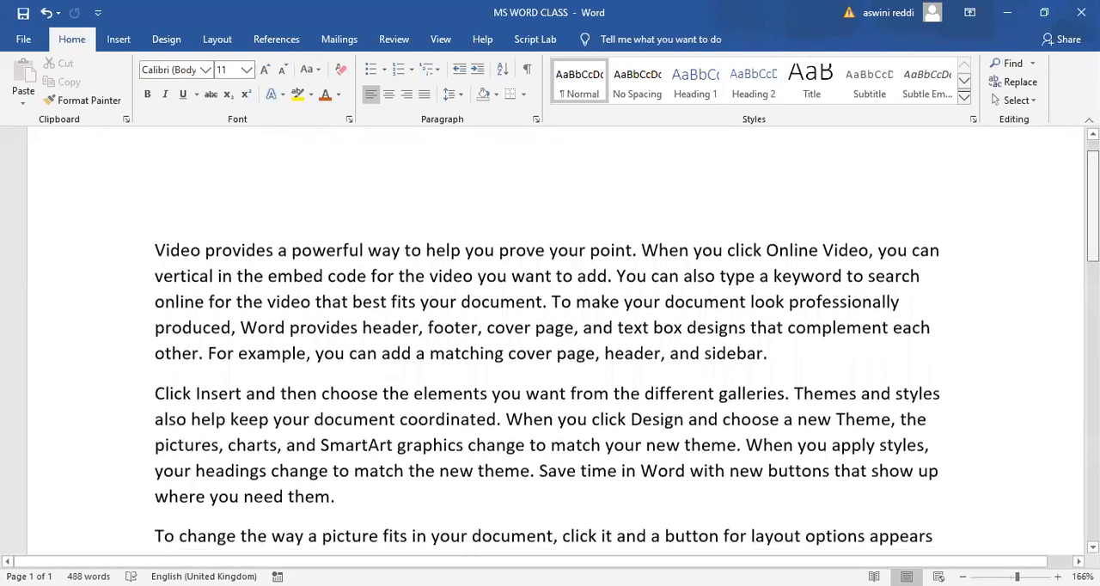
left_click(166, 41)
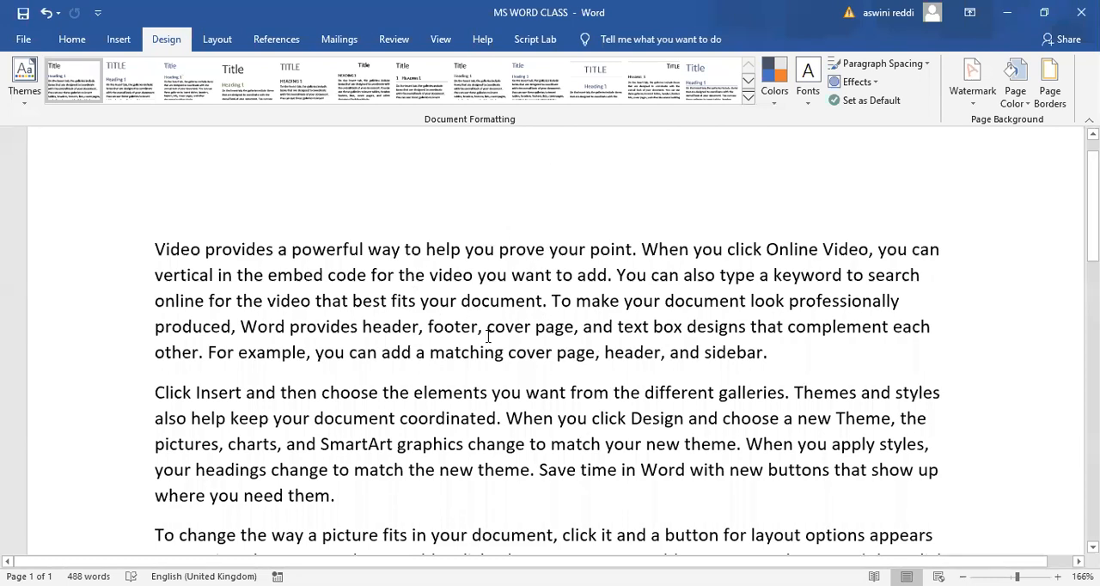
left_click(26, 94)
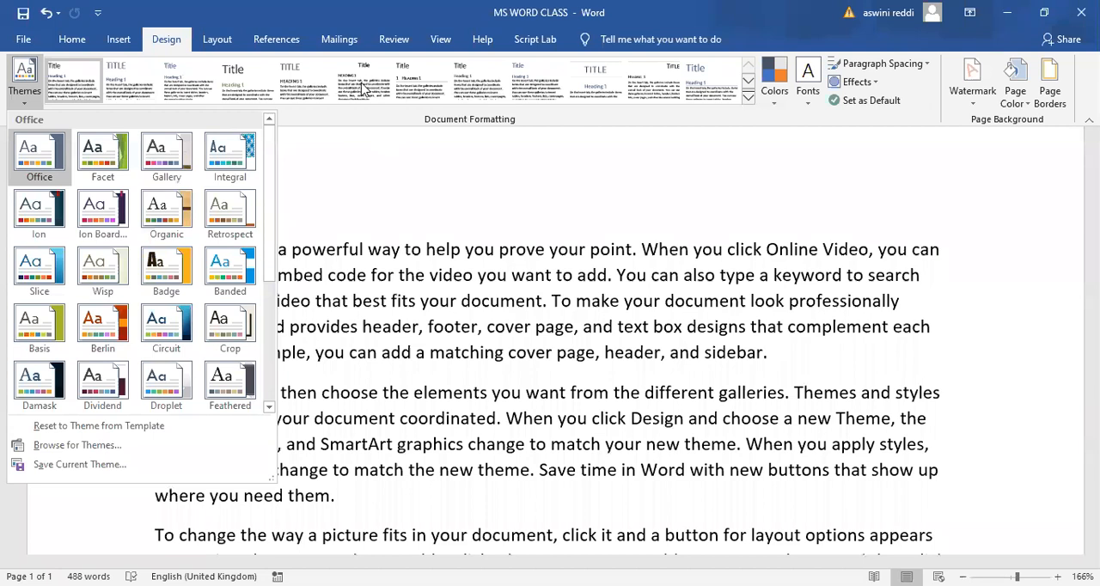
left_click(134, 78)
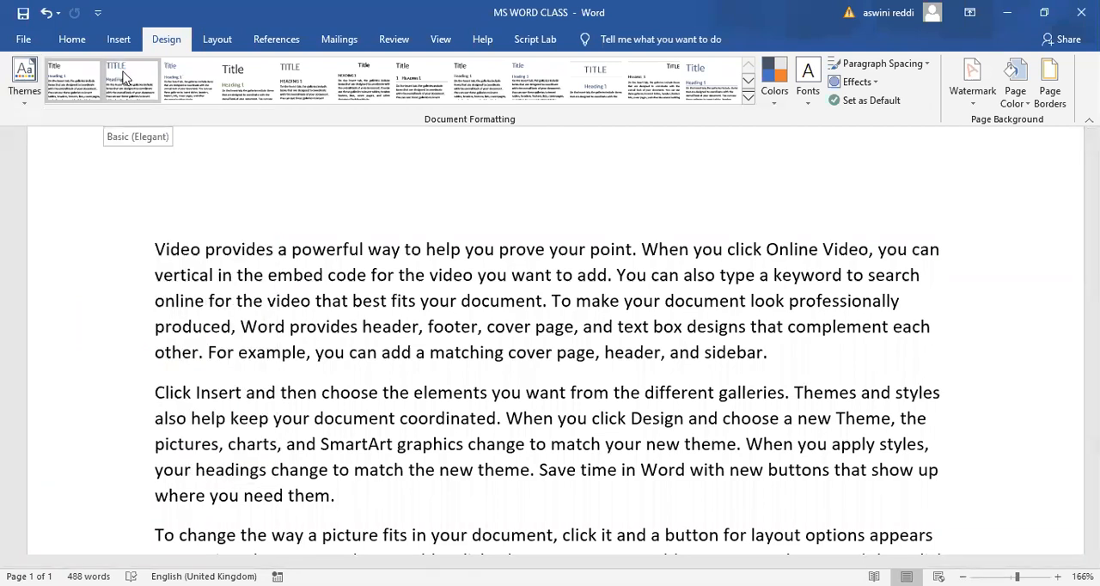
- Try the Basic (Elegant) style set and other built-in style sets on the whole document
left_click(125, 77)
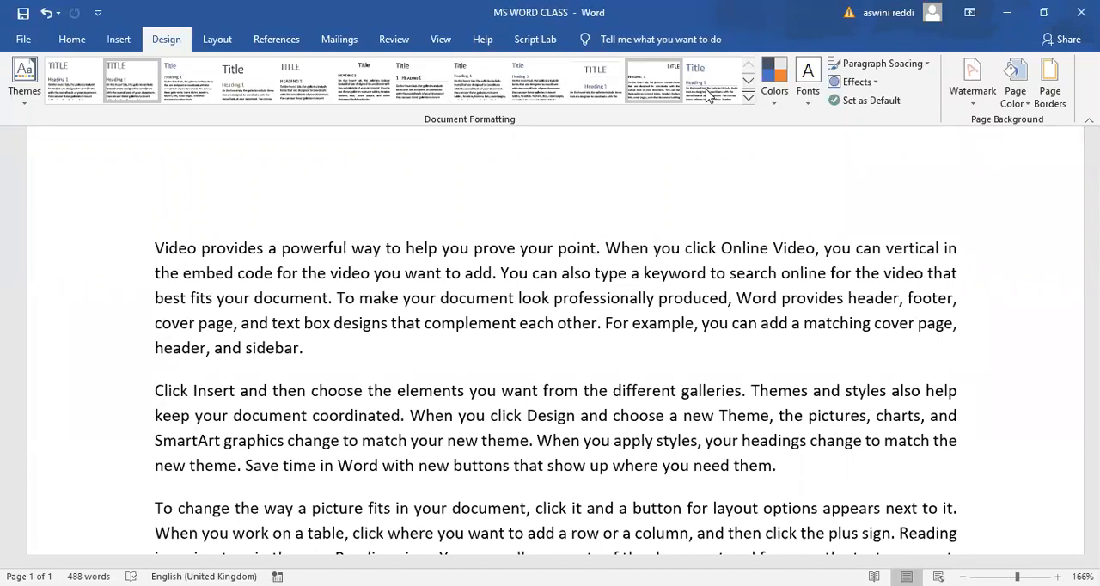
left_click(706, 95)
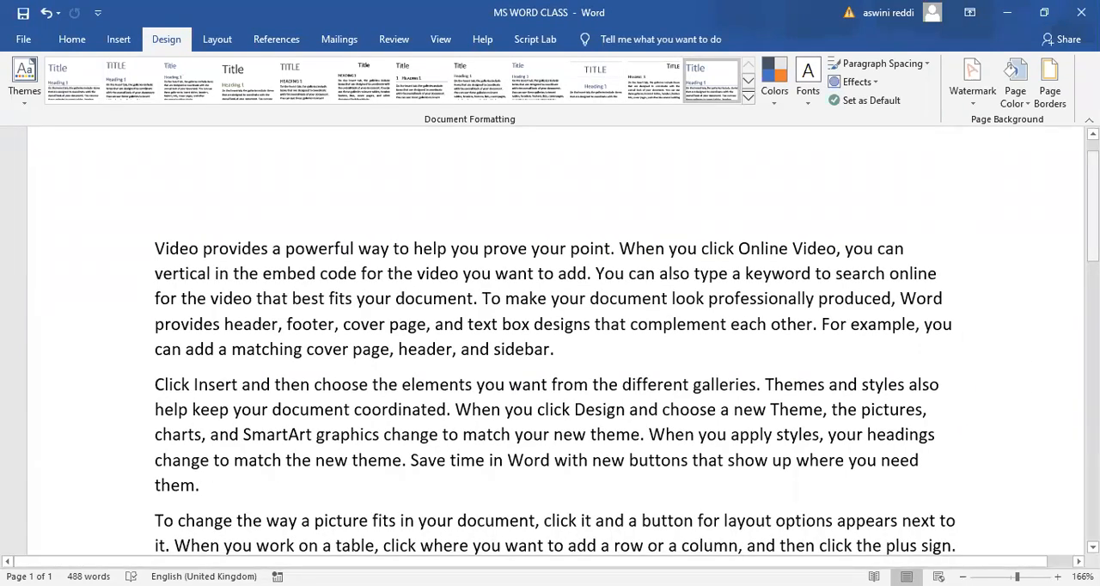
scroll(550, 343, "up", 1)
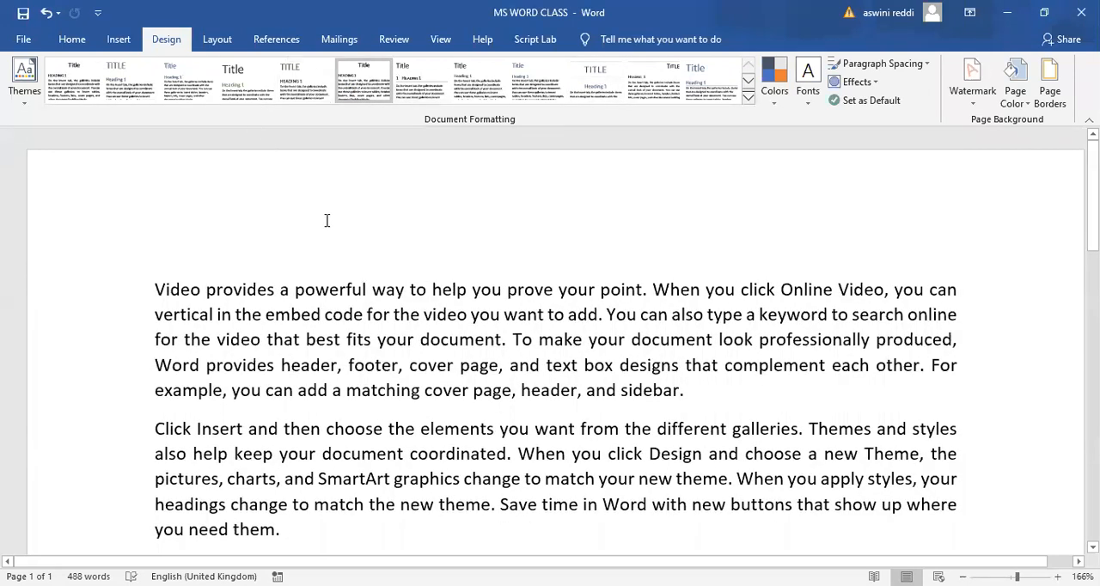
- Split the first word "Video" onto its own line above the opening paragraph and centre it as a heading
left_click(201, 289)
key("Return")
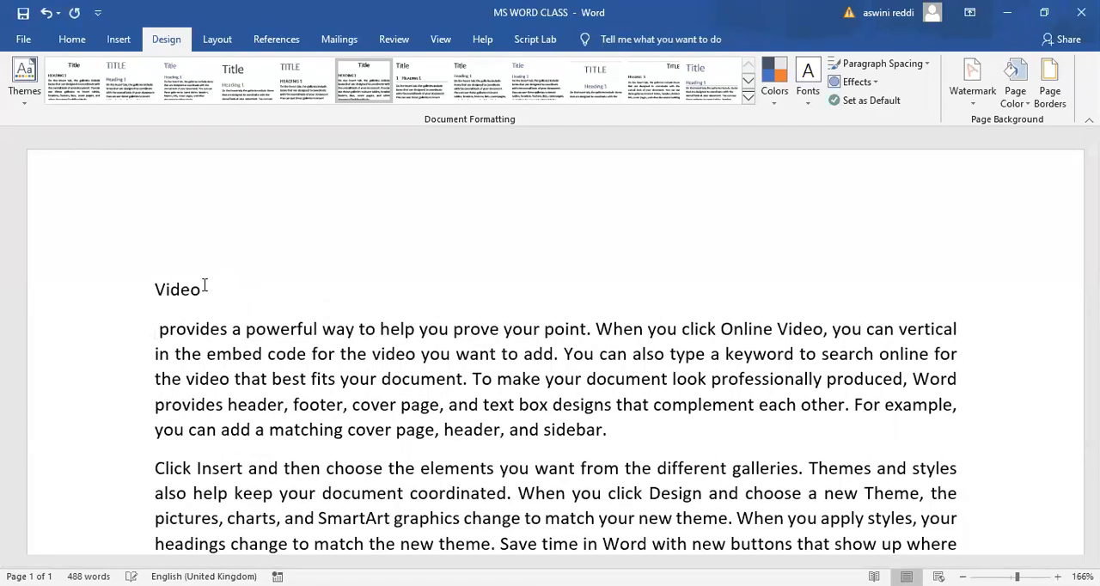
double_click(157, 290)
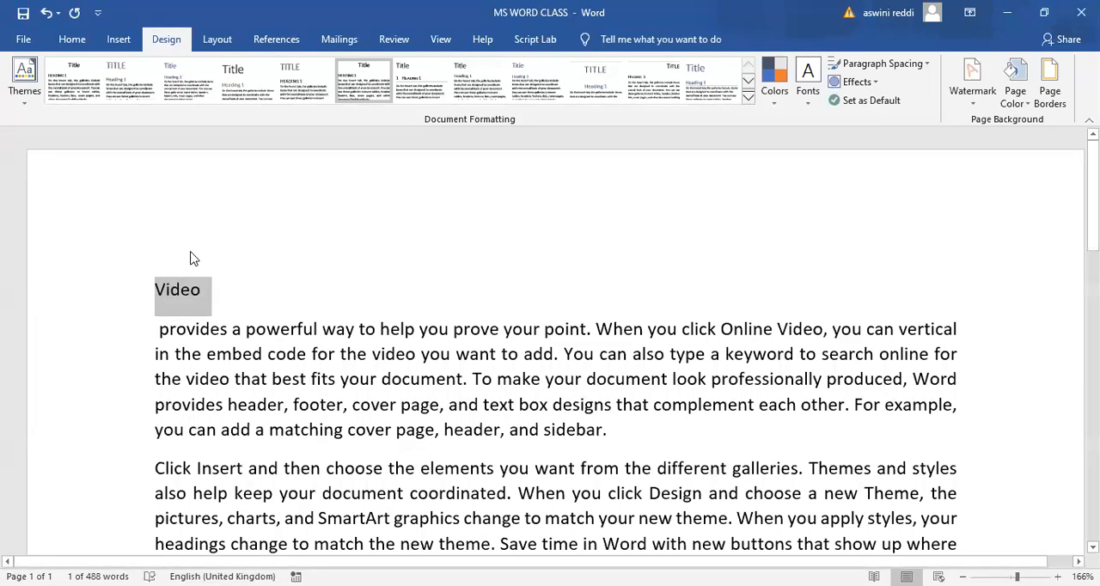
key("ctrl+e")
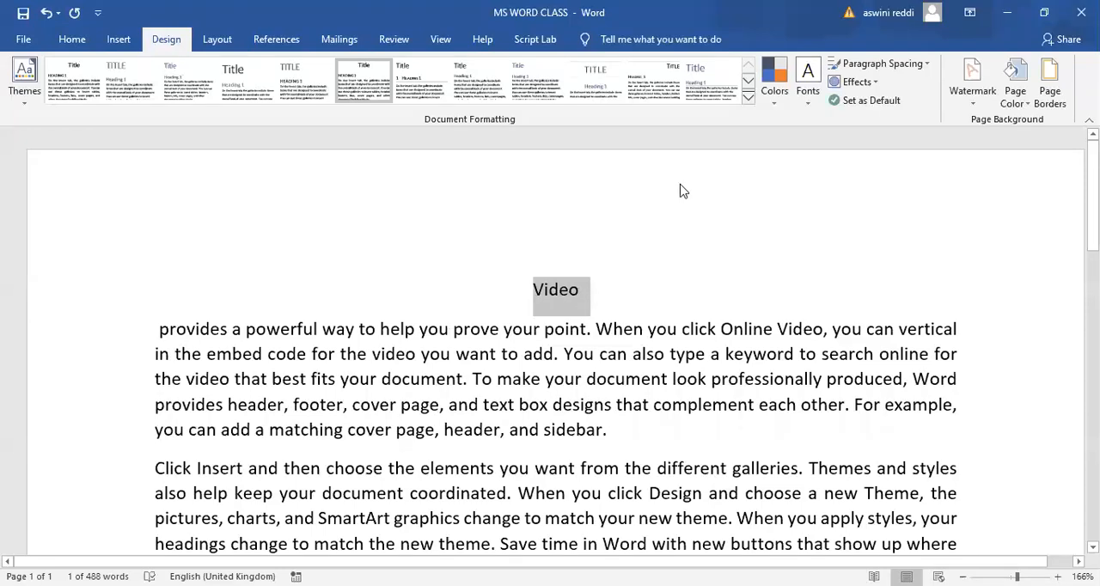
- Try several more built-in style sets while the Video heading is selected
left_click(653, 82)
left_click(590, 82)
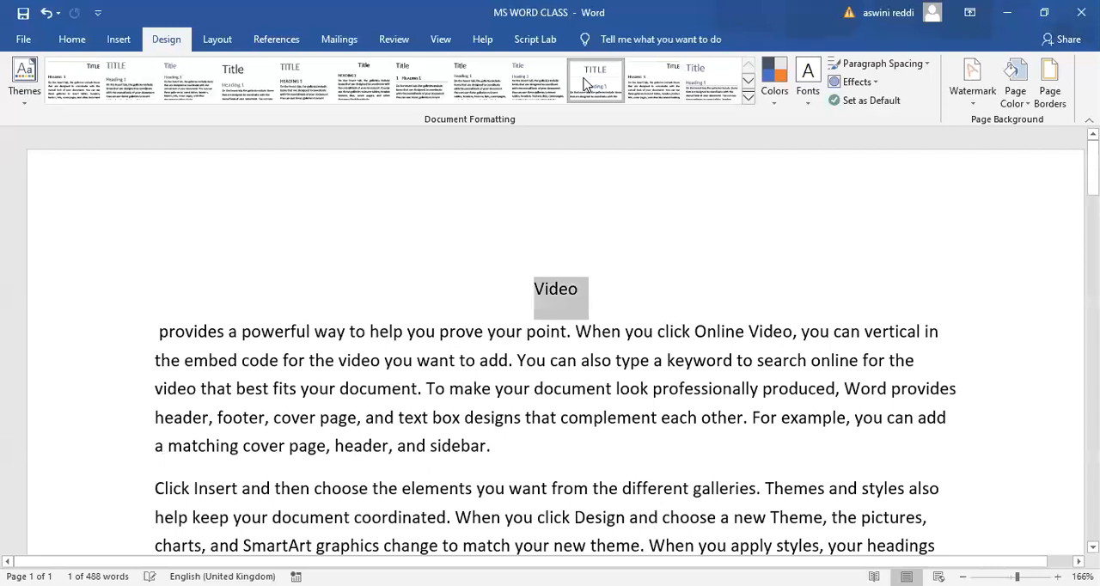
left_click(410, 81)
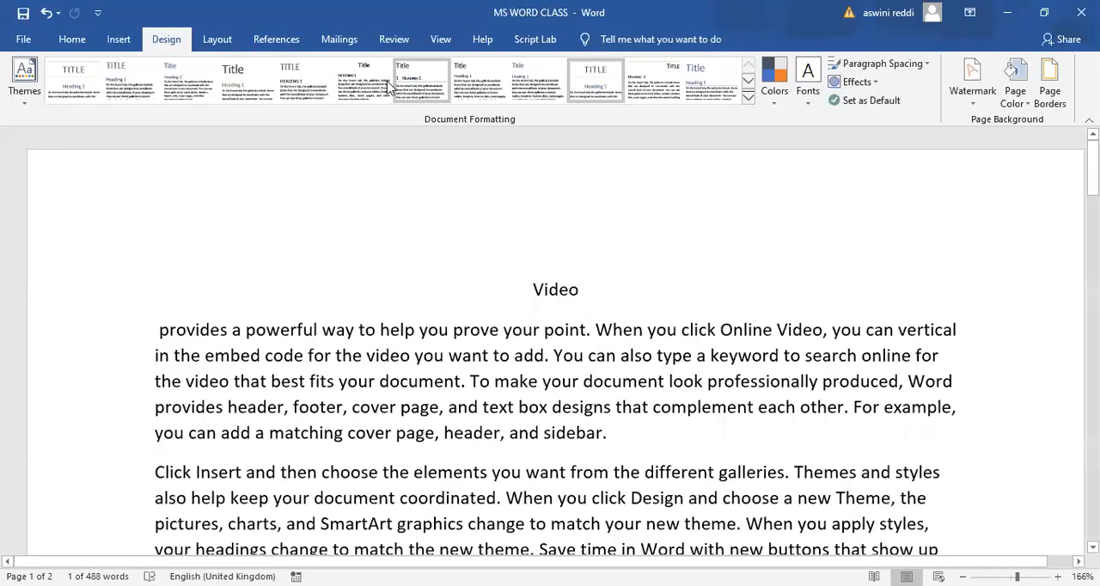
left_click(320, 79)
left_click(262, 78)
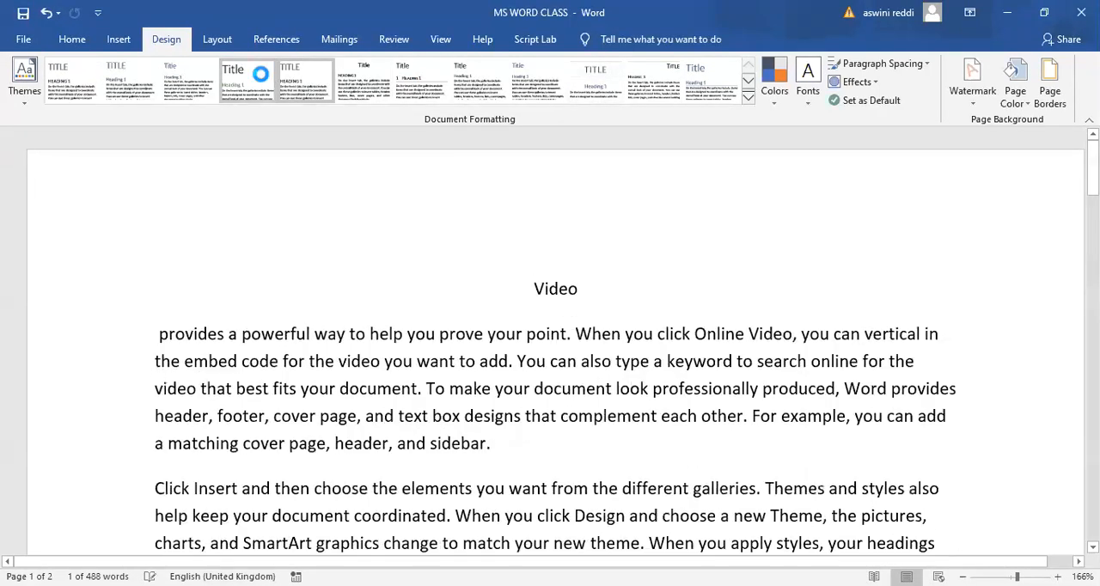
left_click(158, 86)
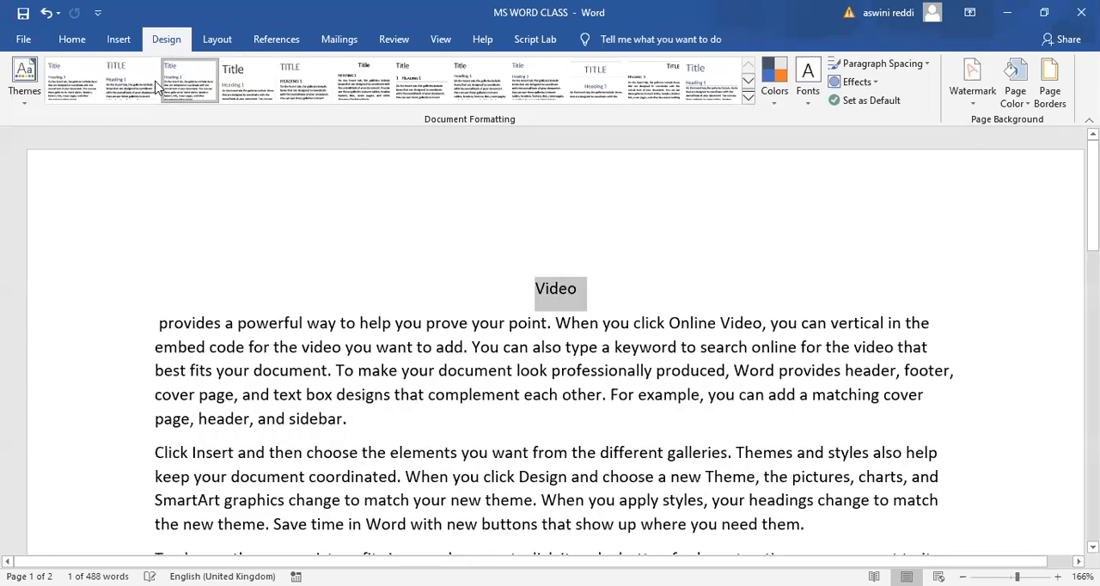
- Add a bottom border and a top border to the paragraph below the Video heading
left_click(160, 330)
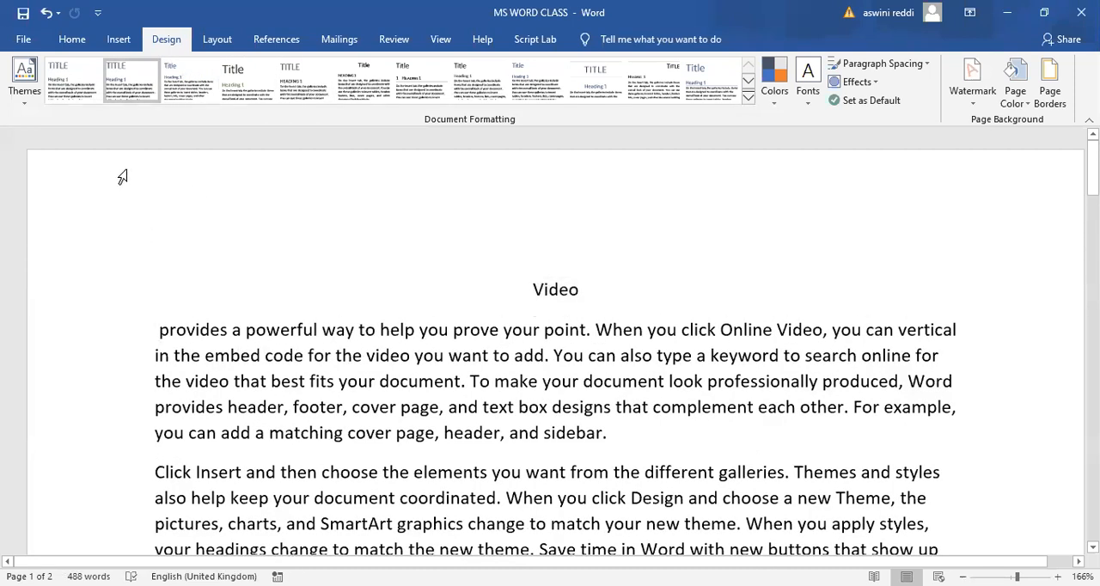
left_click(118, 40)
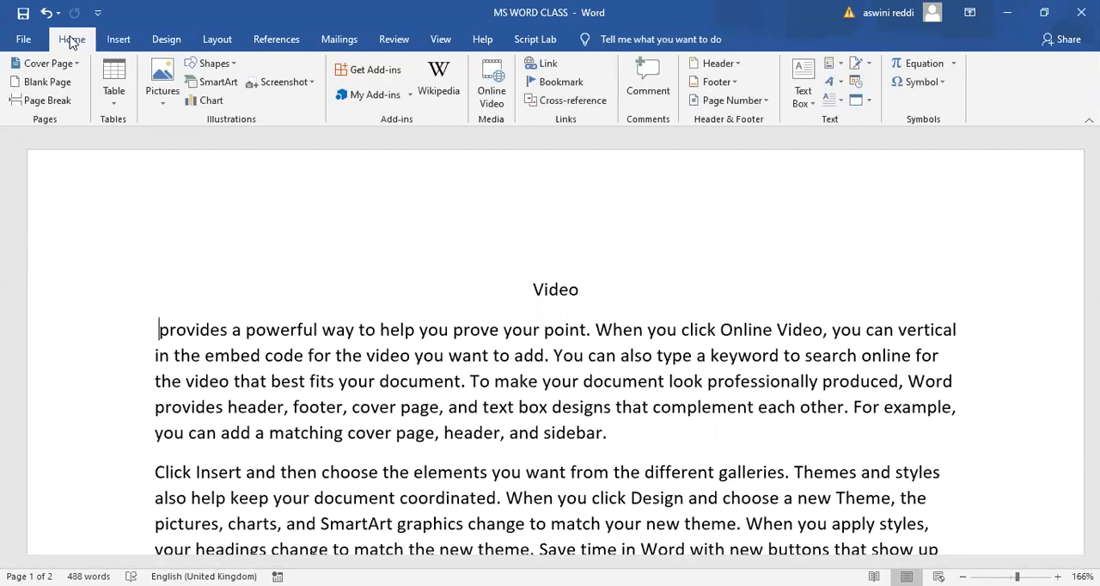
left_click(72, 40)
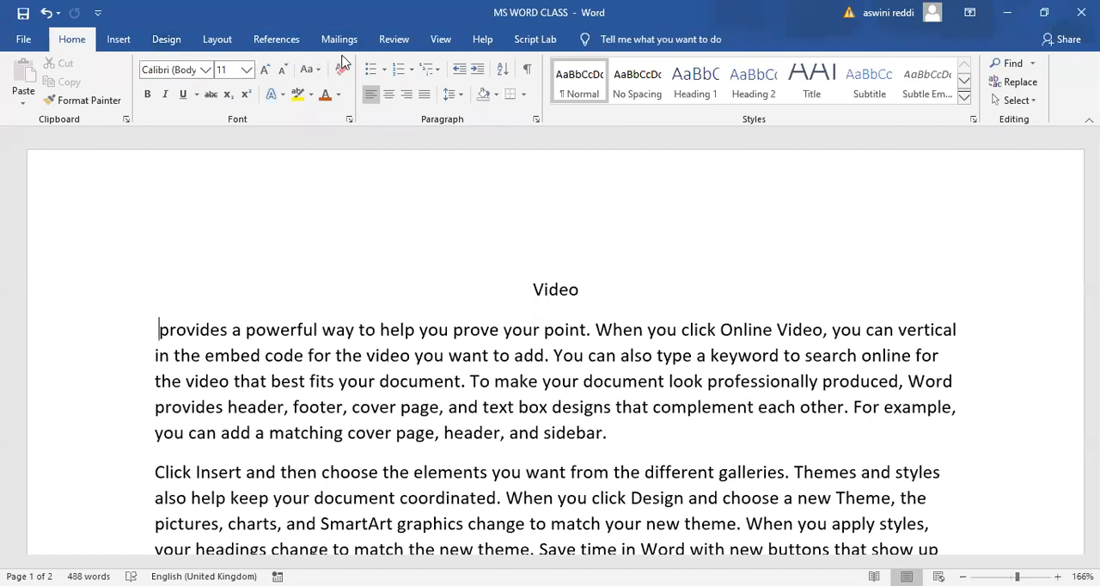
left_click(515, 96)
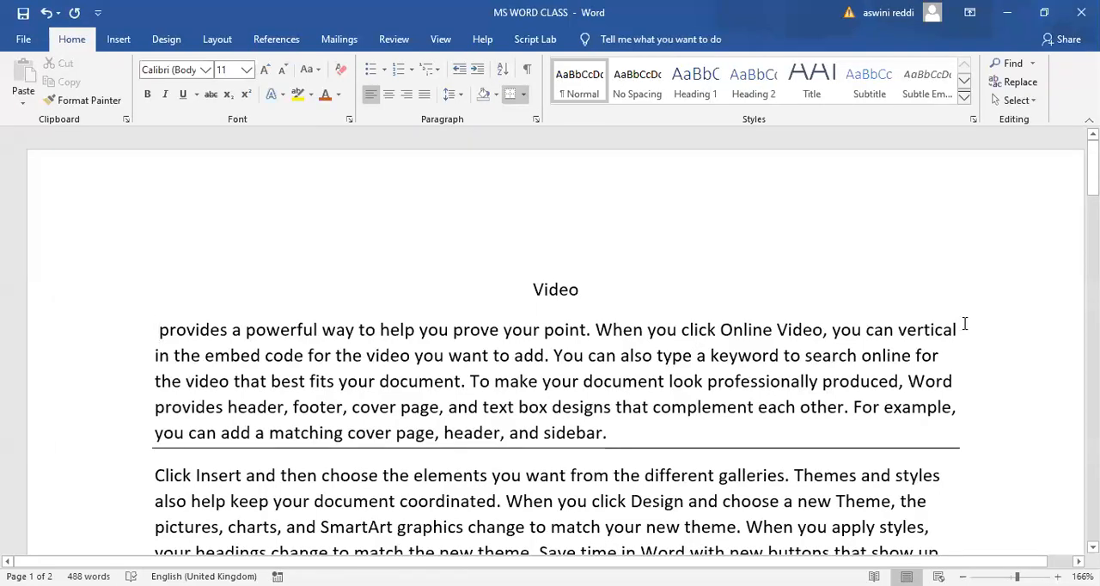
left_click(522, 97)
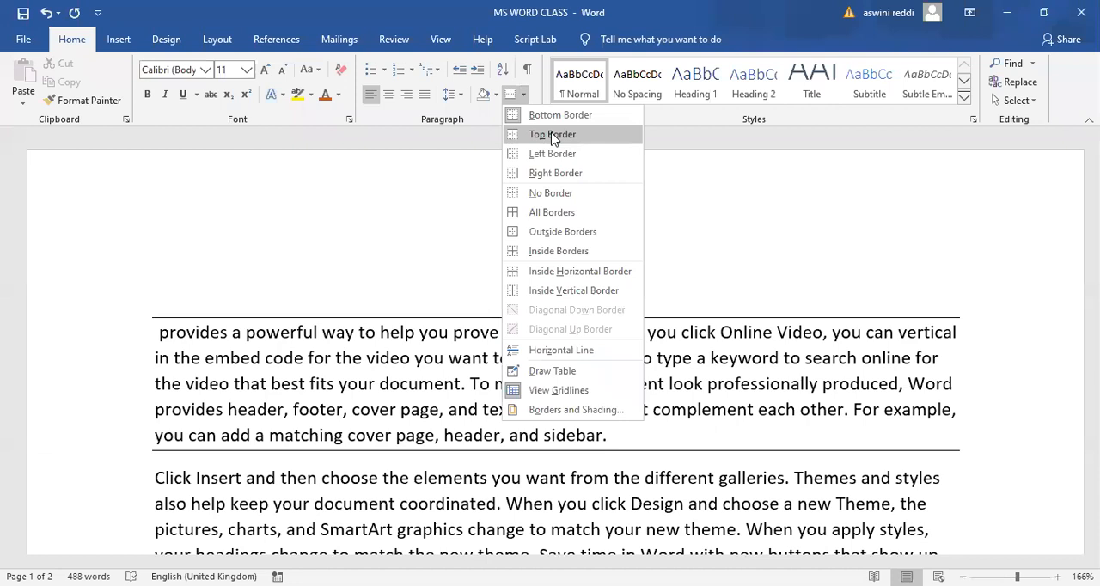
left_click(789, 270)
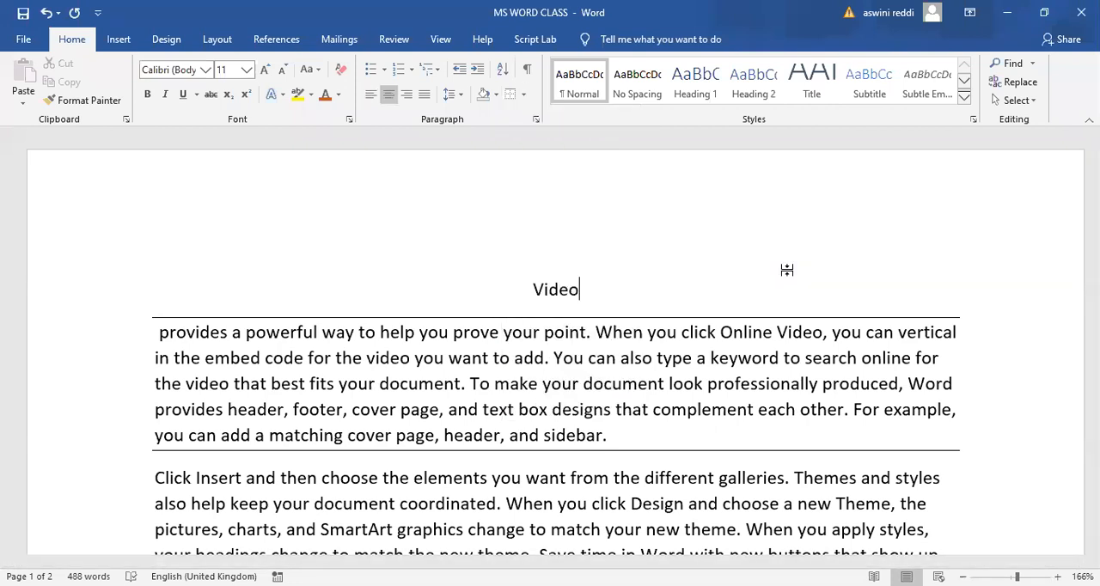
- Apply the style set with numbered headings and try the Blue Warm, Grayscale and Blue II theme colours
left_click(166, 39)
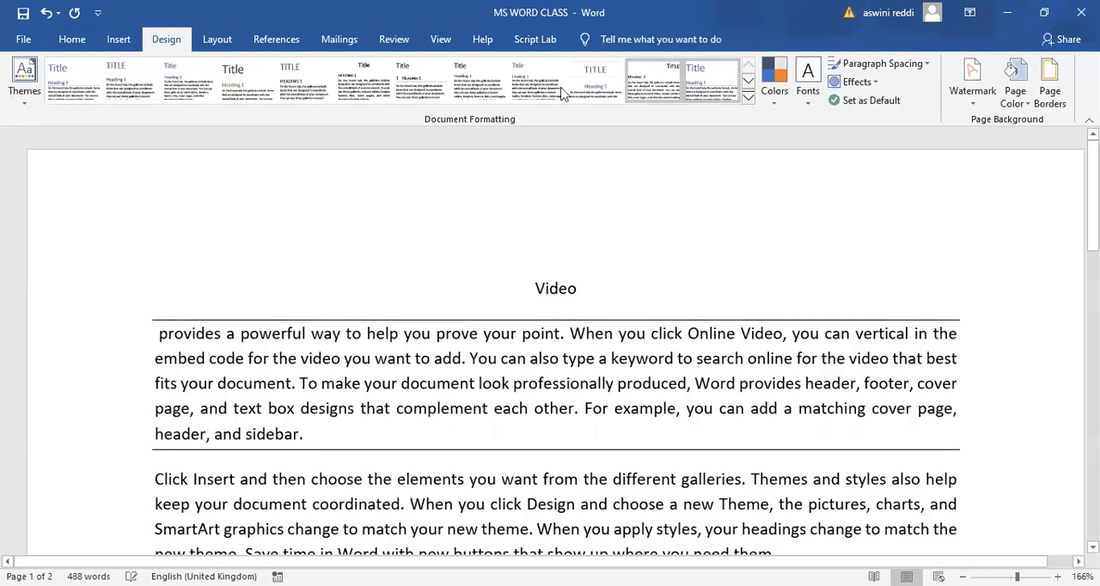
left_click(421, 82)
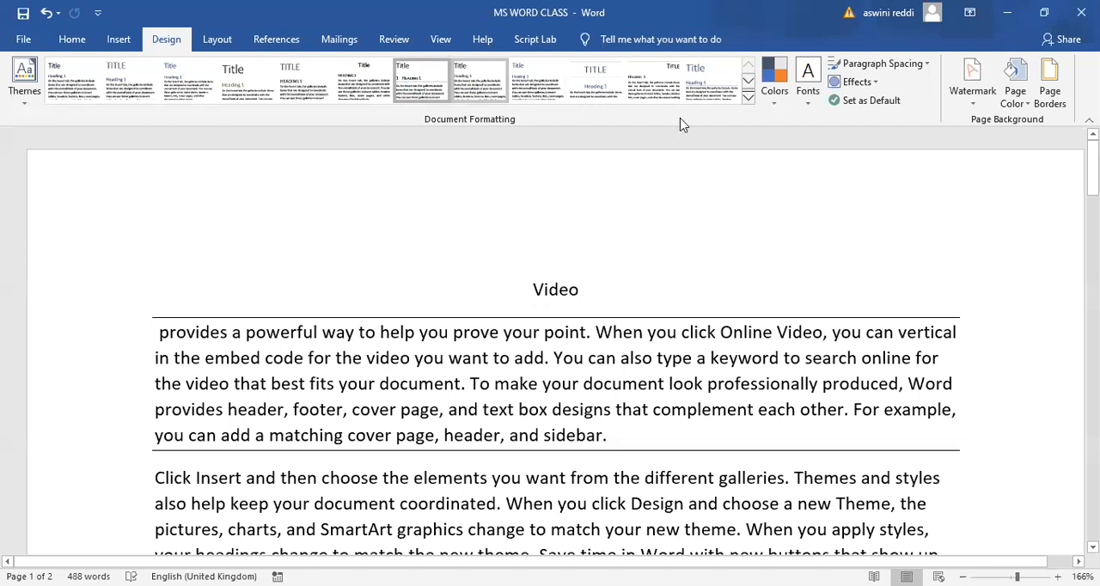
left_click(772, 107)
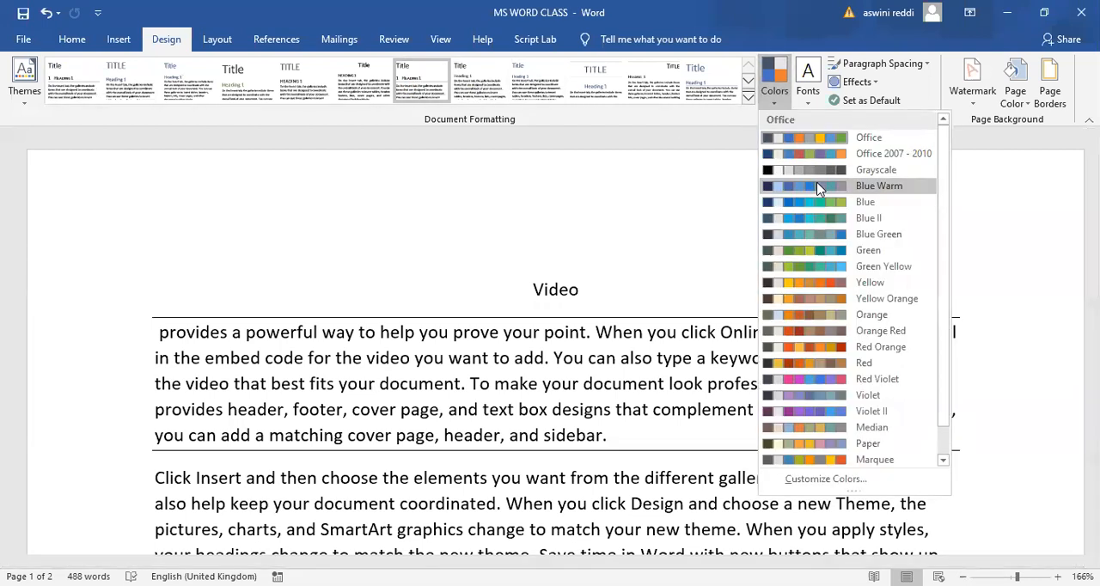
left_click(815, 227)
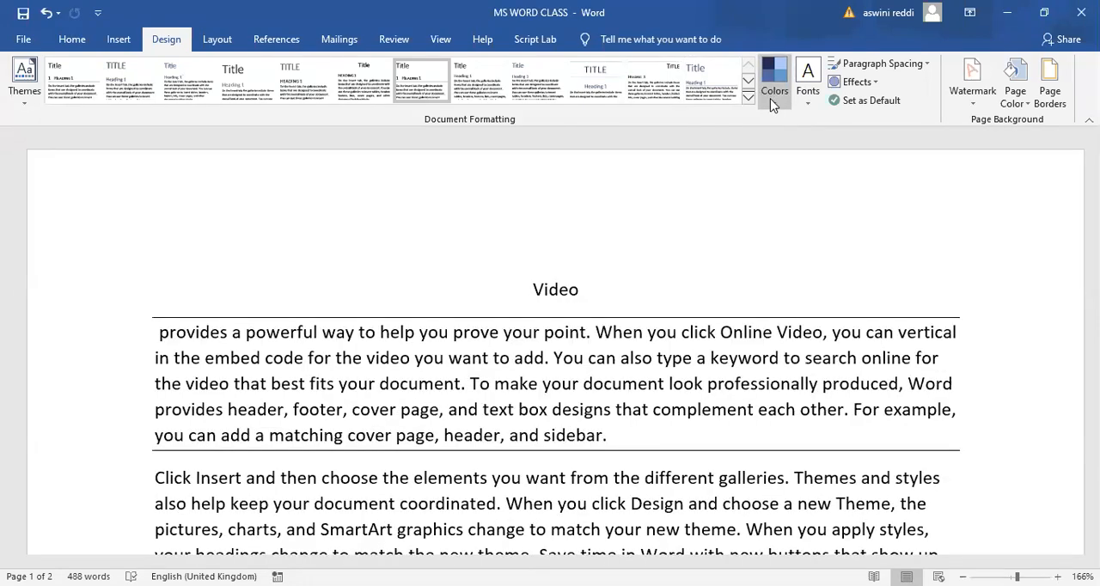
left_click(770, 98)
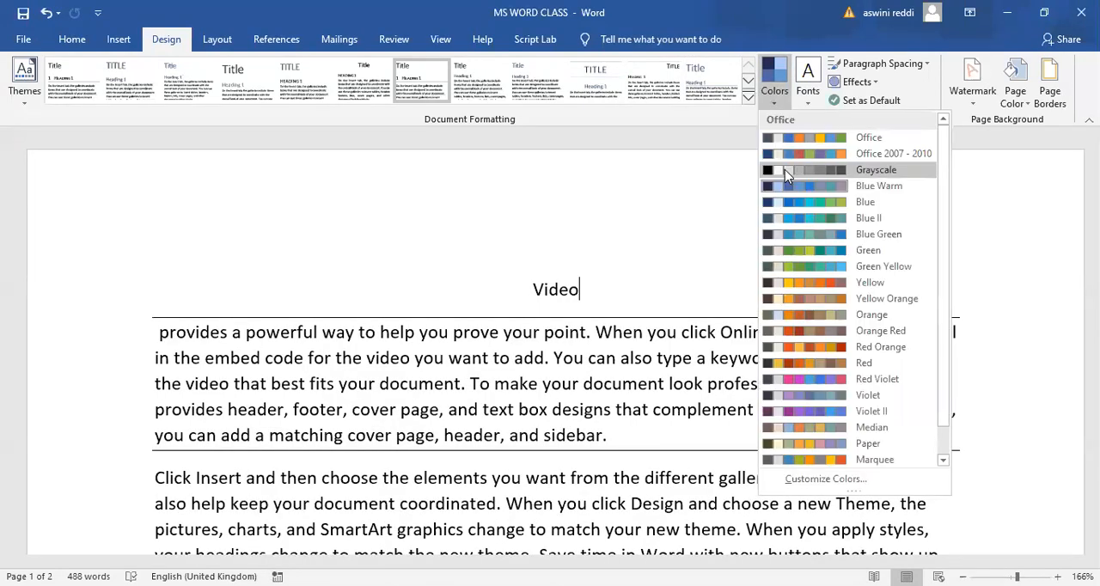
left_click(784, 169)
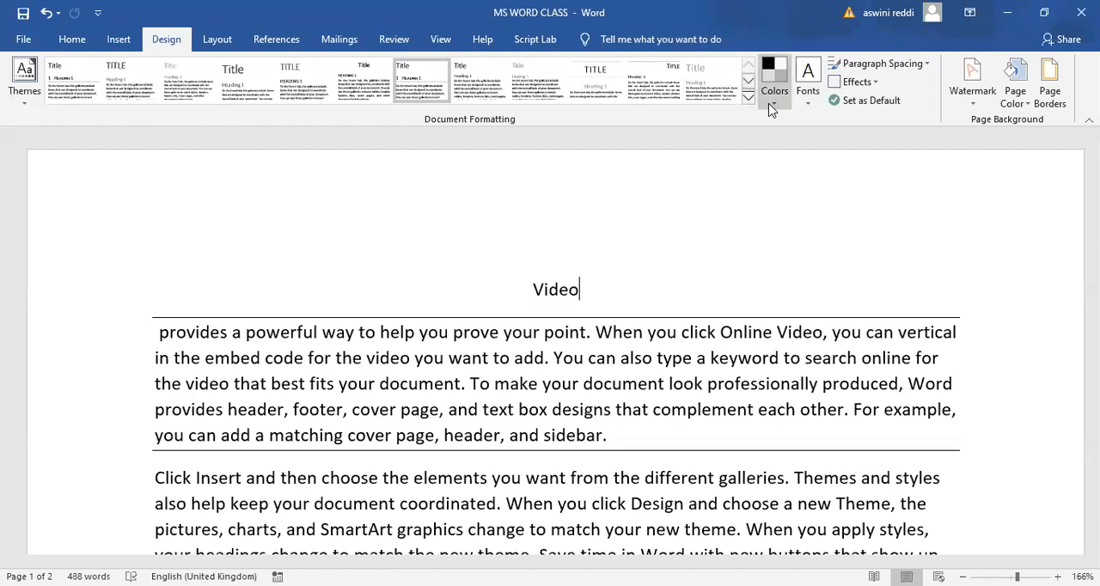
left_click(772, 104)
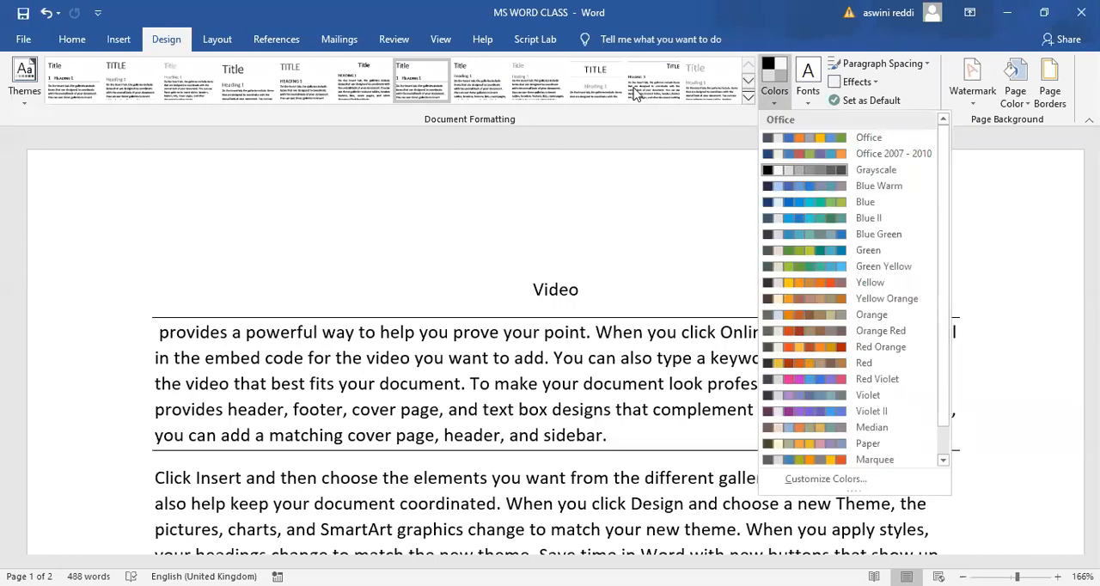
left_click(816, 217)
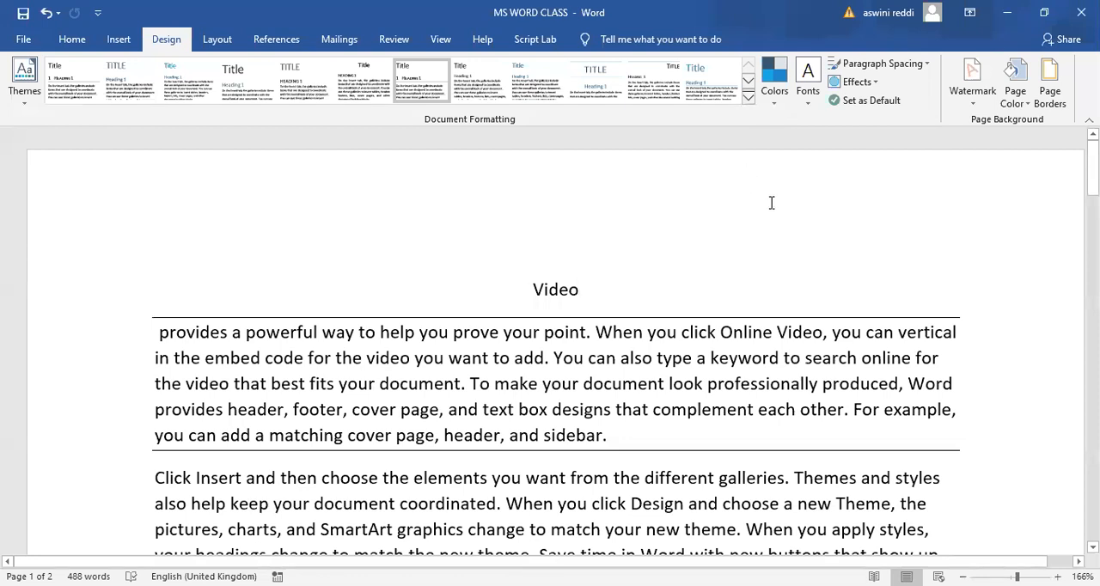
- Look over the theme effects gallery and undo the recent border, style set and colour changes
left_click(871, 83)
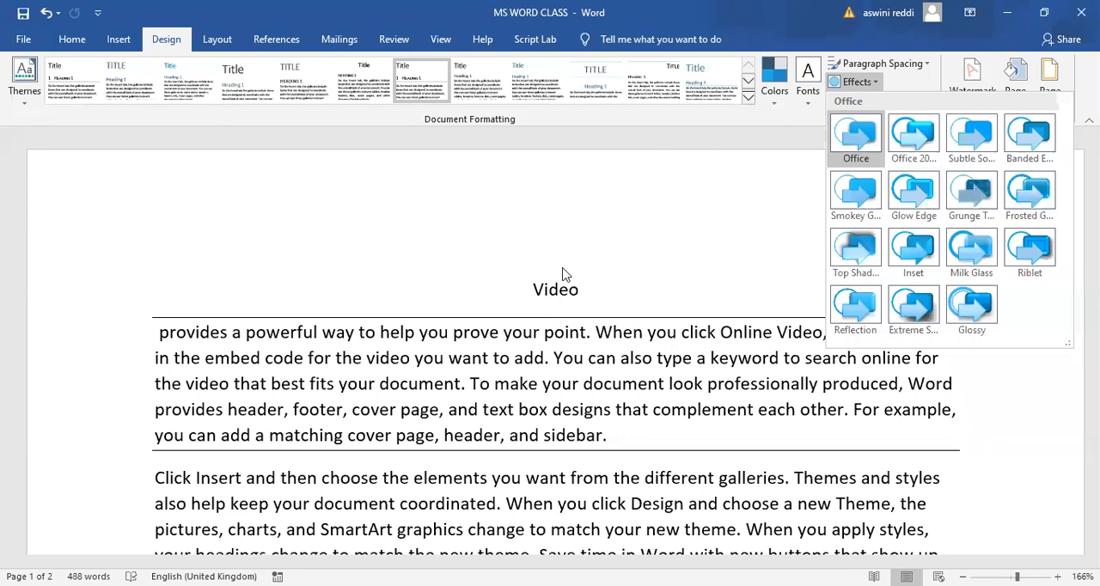
left_click(651, 261)
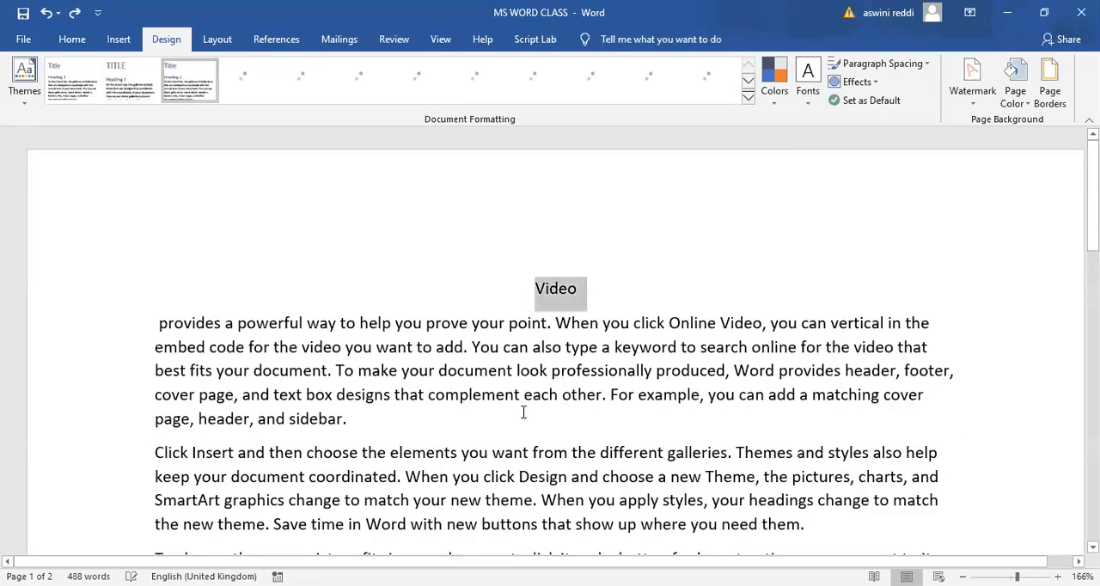
- Insert three blank lines after the opening paragraph to make room for a shape
left_click(386, 417)
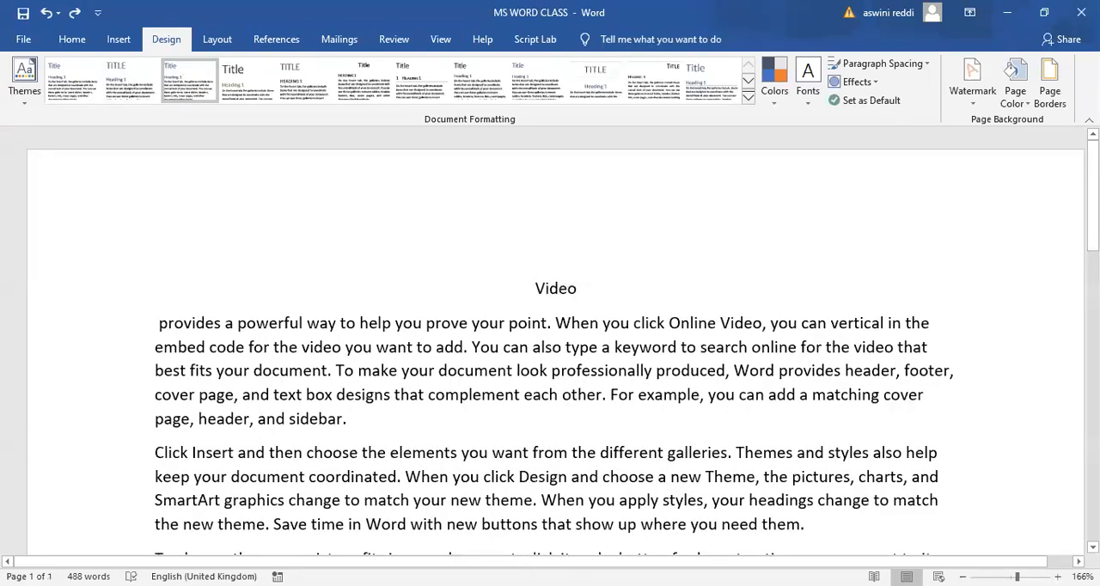
key("Return")
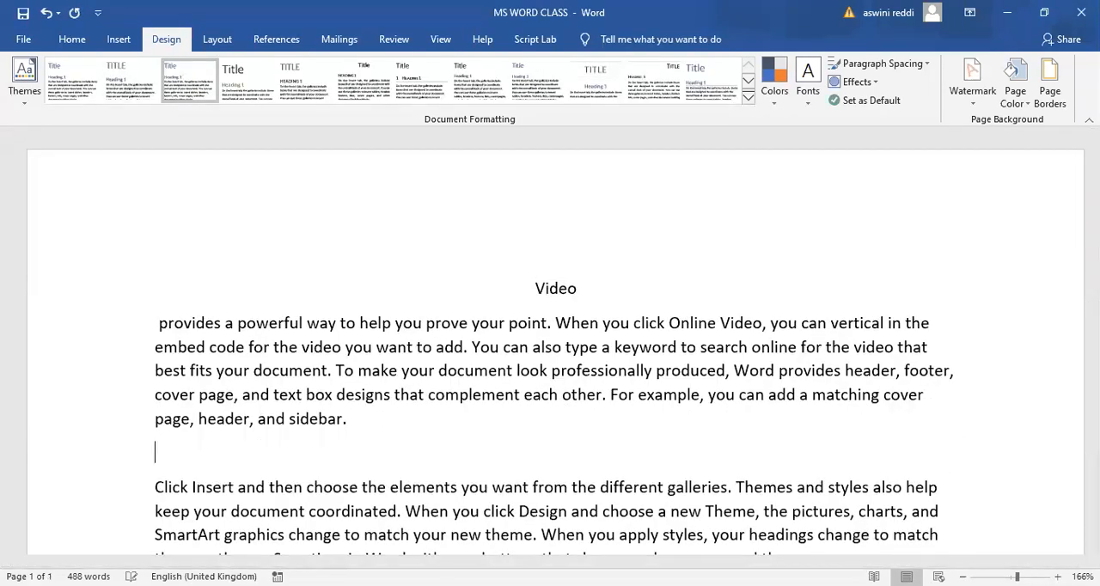
left_click(878, 82)
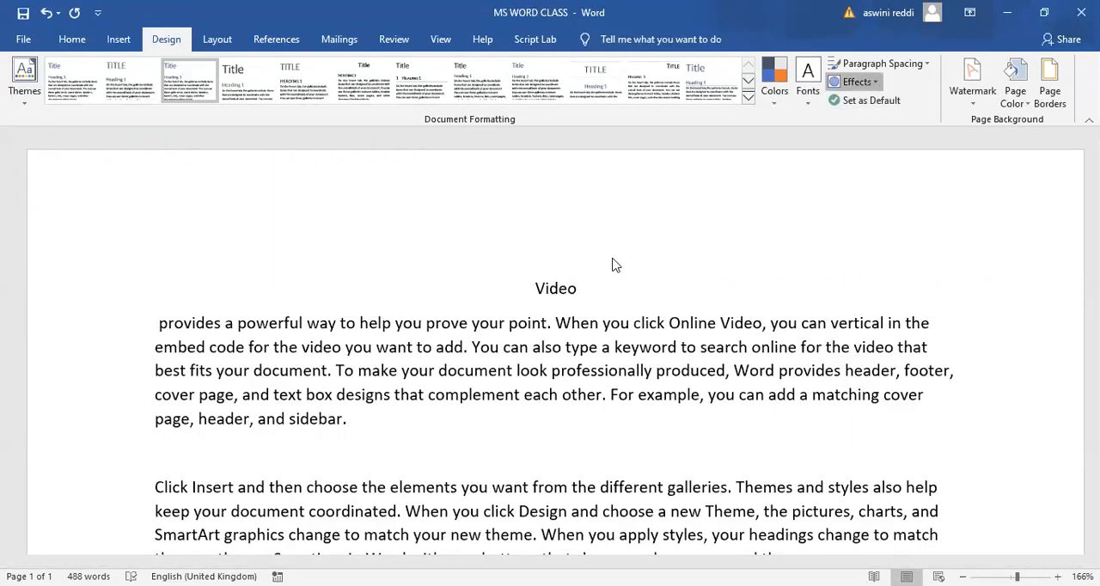
left_click(118, 41)
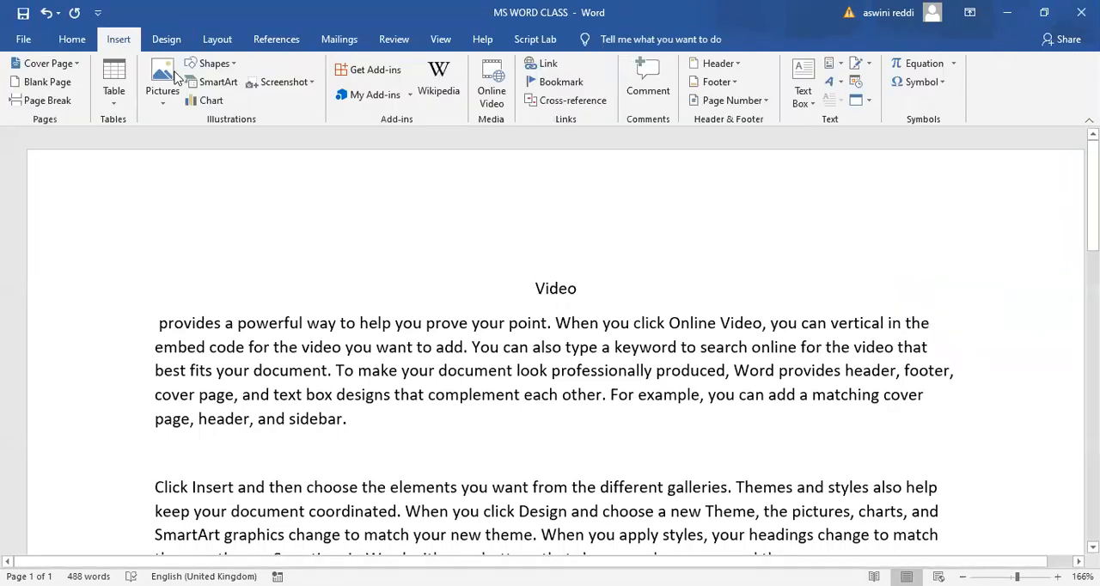
key("Return")
key("Return")
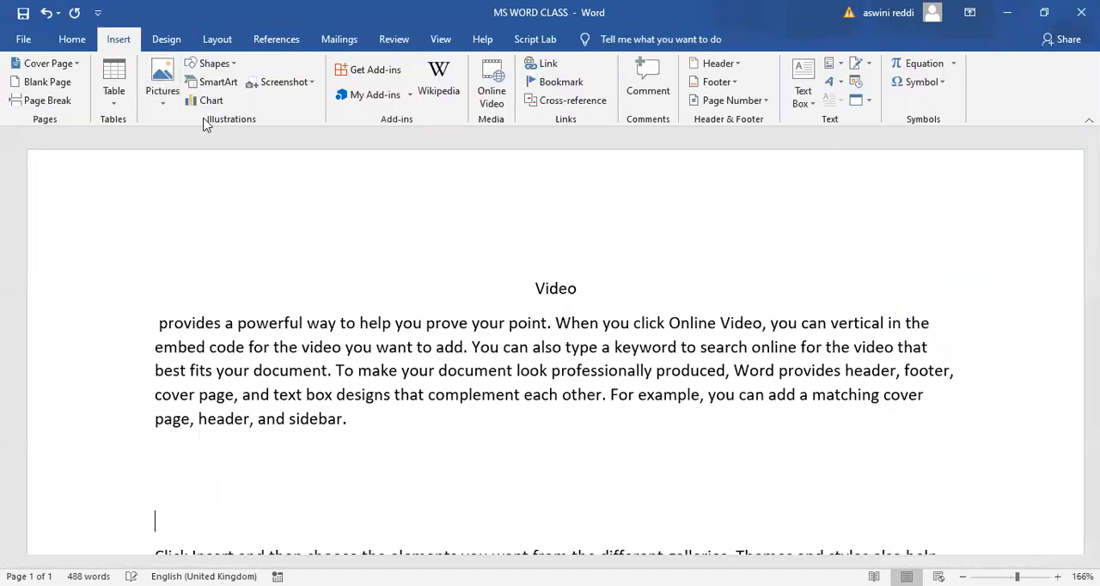
- Draw a snip diagonal corner rectangle about 4.7 cm wide and 1.3 cm high in the blank space below the opening paragraph
left_click(212, 64)
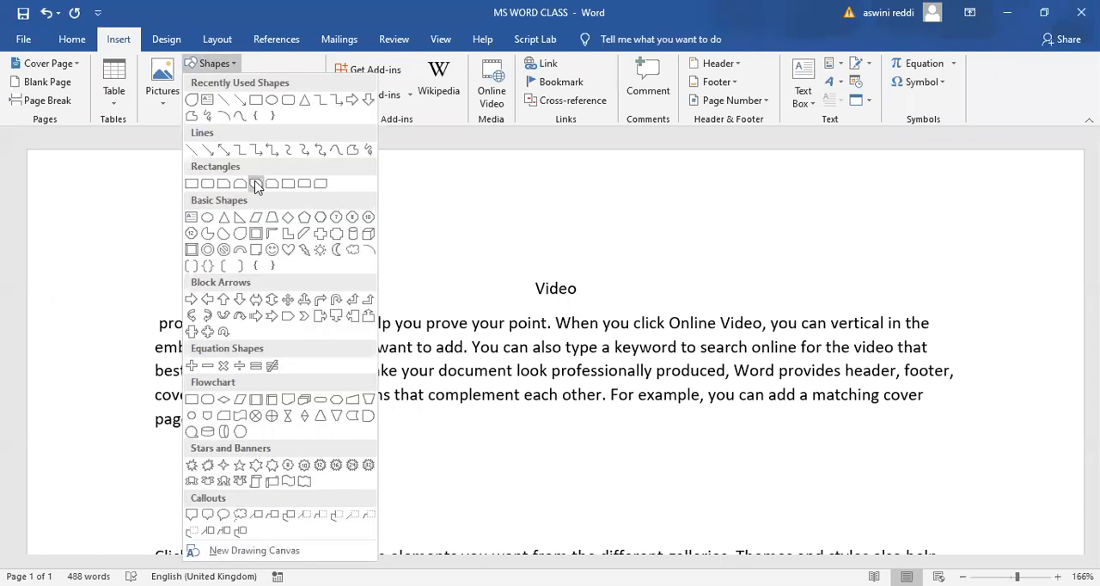
left_click(255, 186)
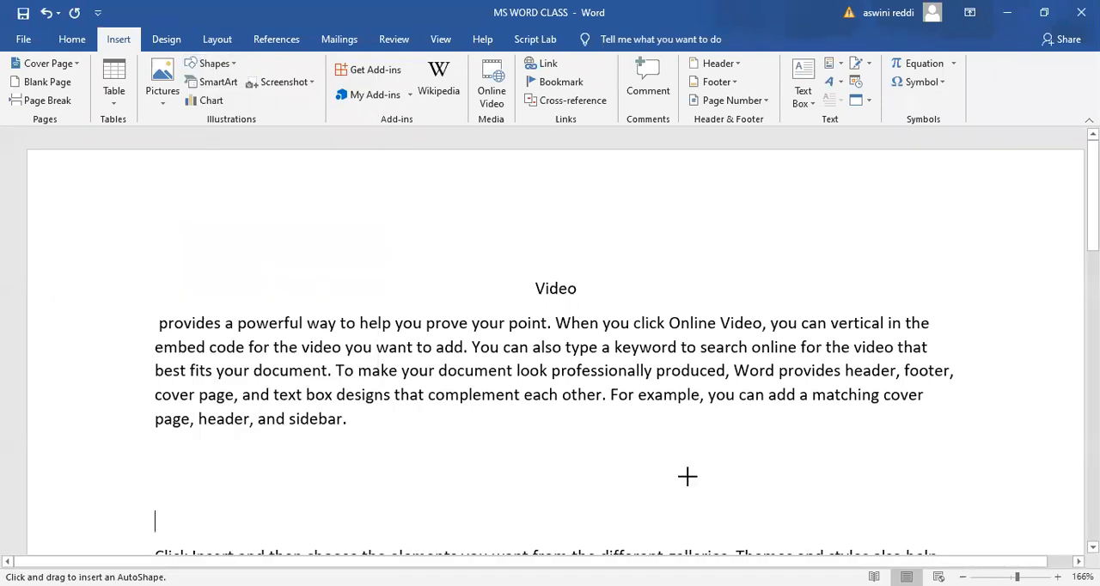
left_click_drag(396, 456, 635, 519)
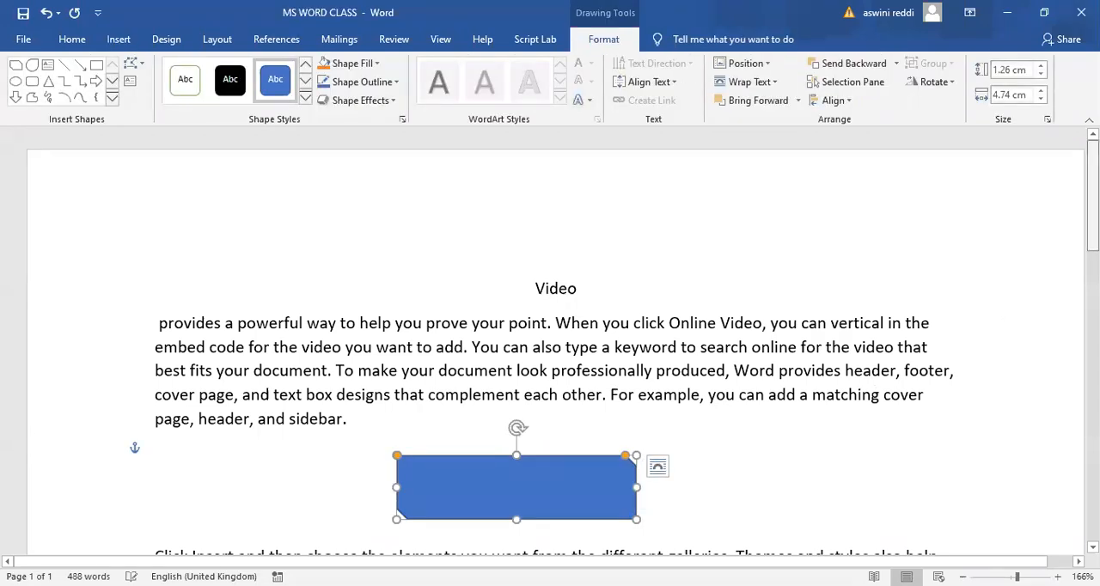
- Apply the gold coloured-fill theme style from the second row of shape styles to the rectangle
scroll(563, 344, "down", 2)
scroll(554, 343, "down", 1)
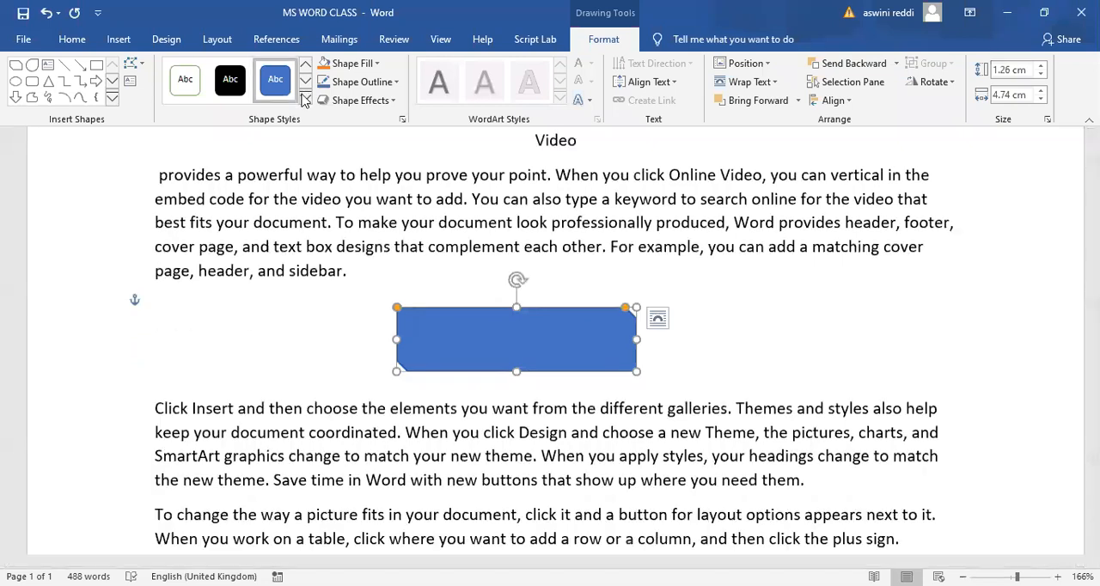
left_click(305, 100)
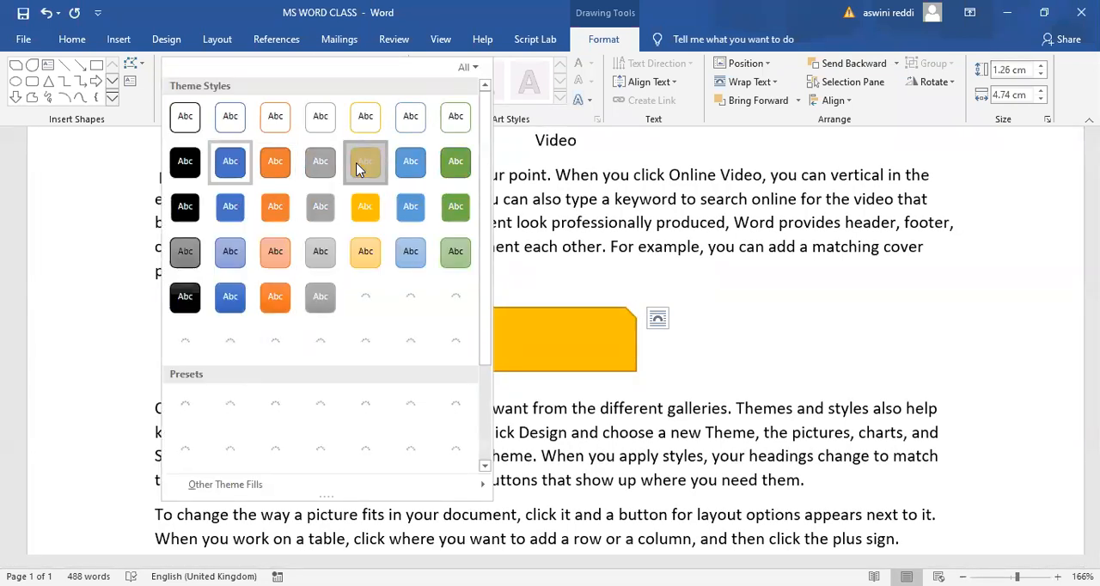
left_click(359, 169)
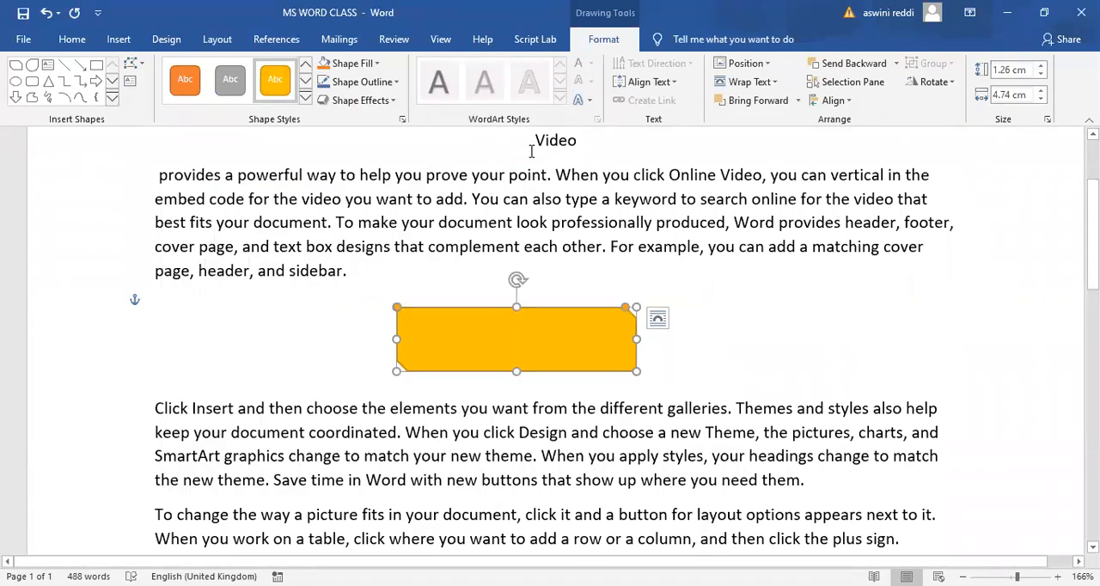
- Look over the theme colours, fonts and effects galleries with the gold rectangle selected
left_click(167, 38)
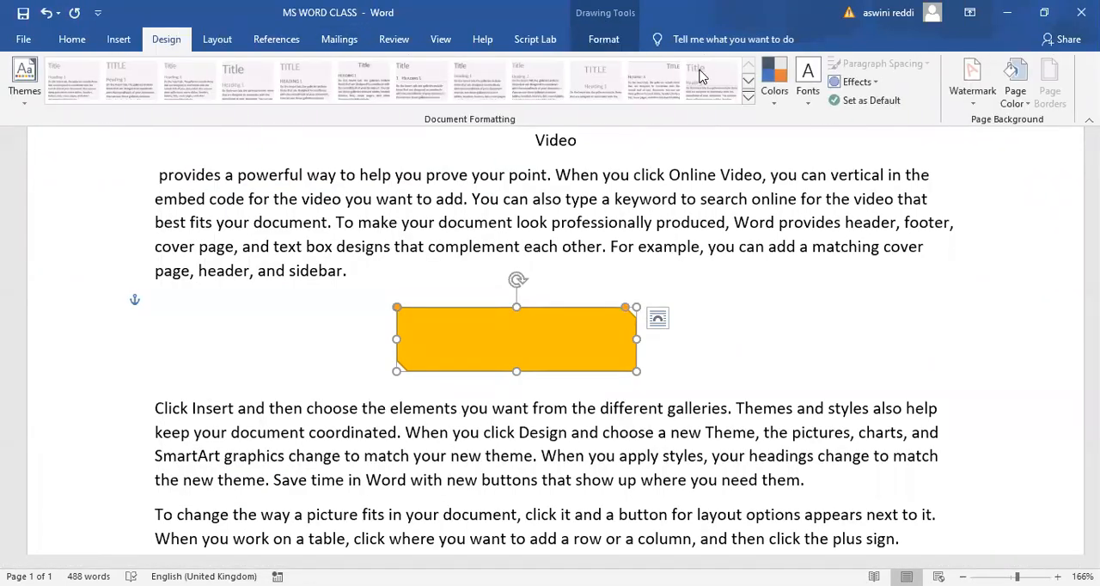
left_click(778, 98)
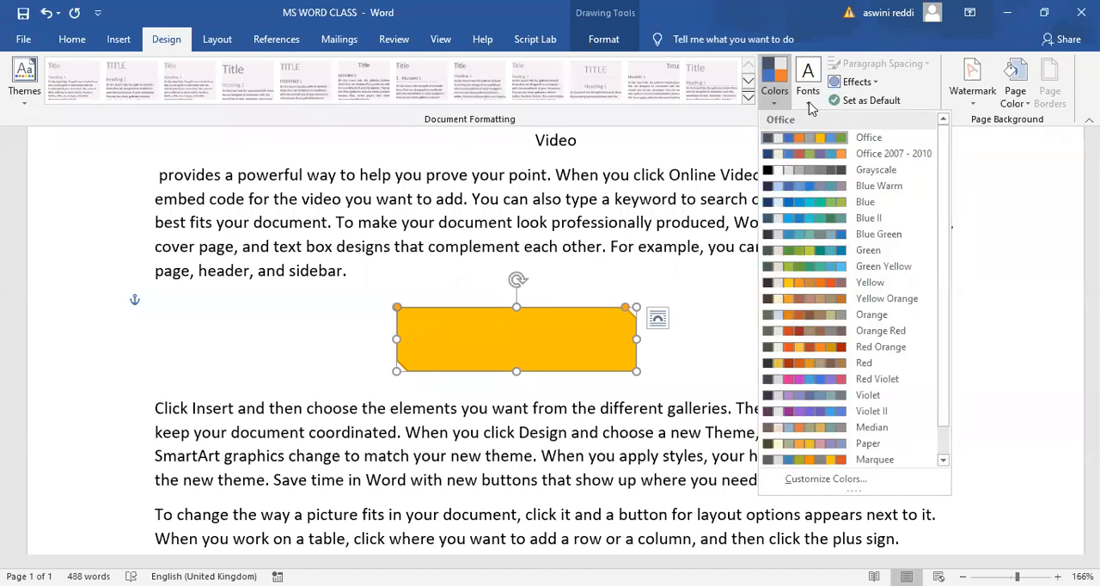
left_click(808, 99)
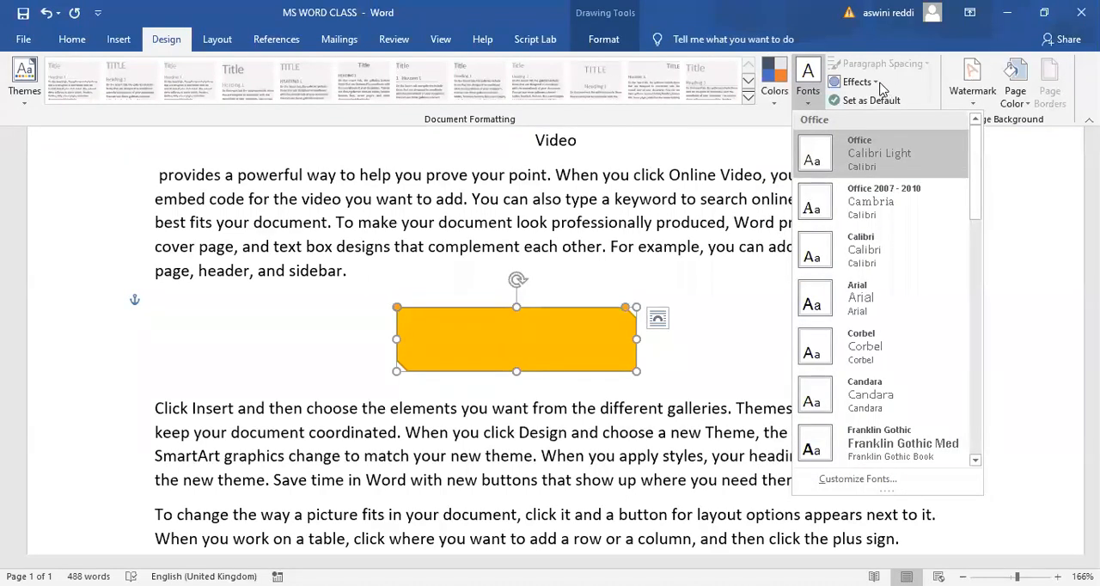
left_click(881, 86)
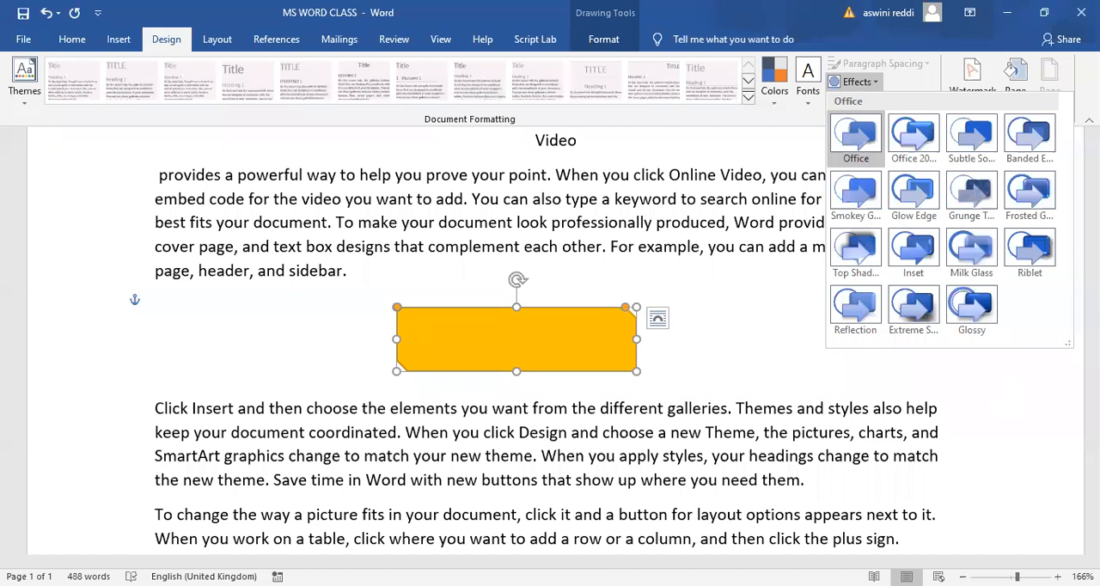
left_click(792, 304)
left_click(792, 304)
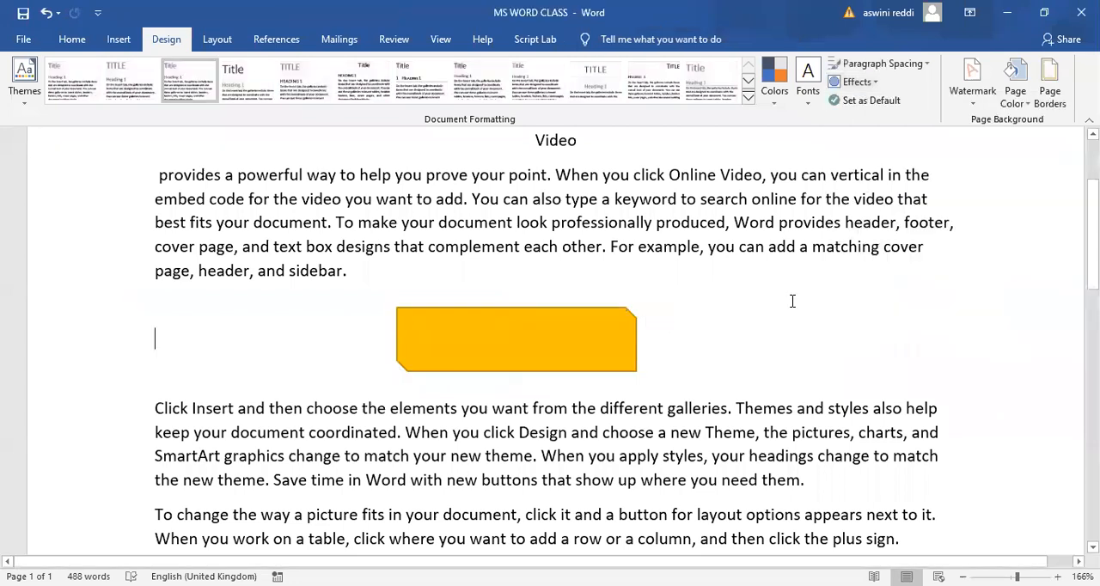
- Delete the gold rectangle and remove the three blank lines above the paragraph starting "Click Insert"
left_click(628, 335)
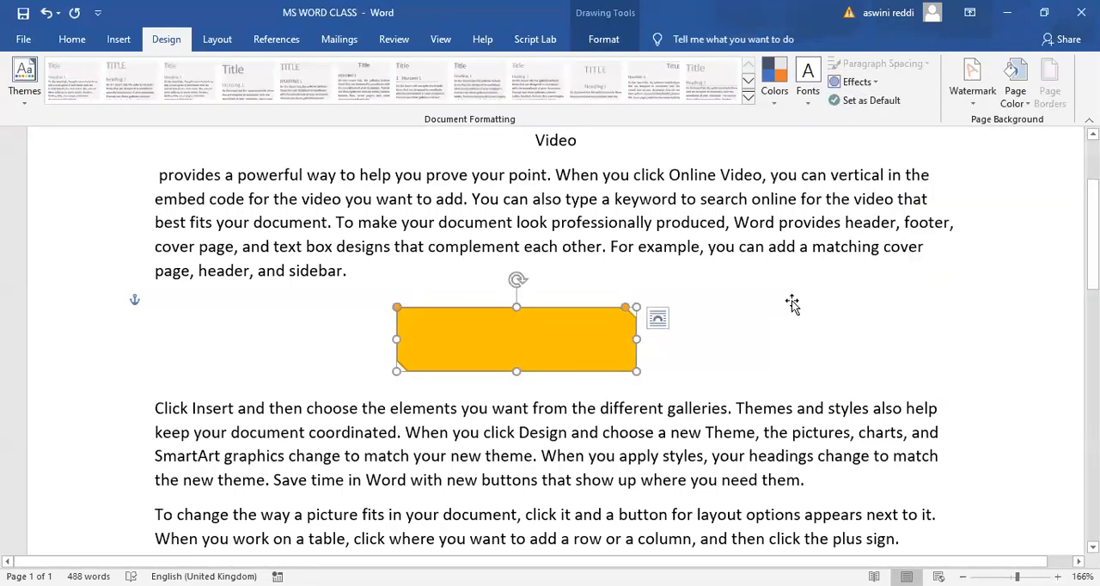
key("Delete")
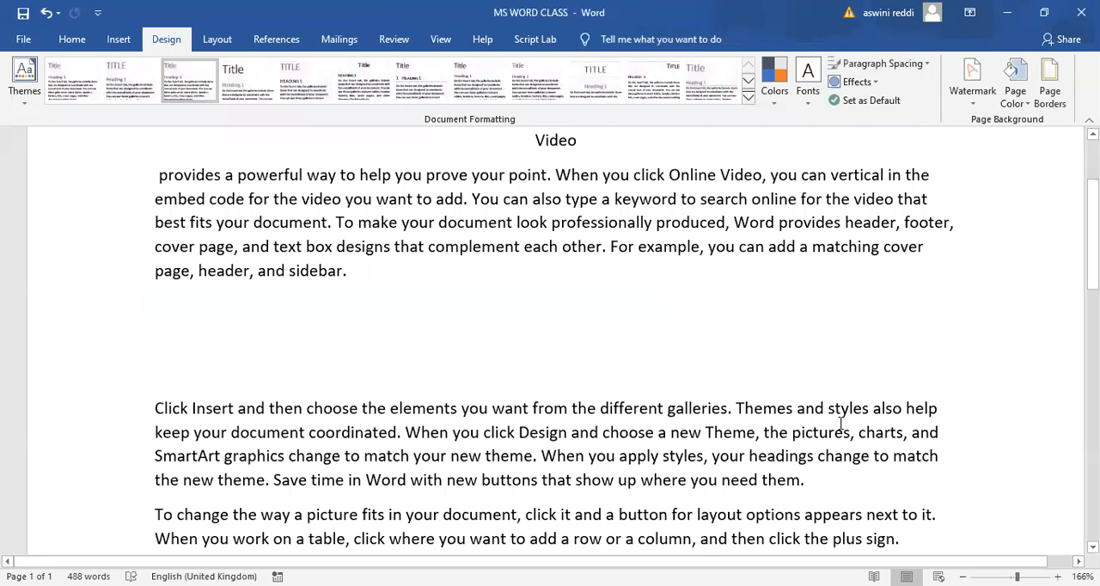
left_click(156, 408)
key("BackSpace")
key("BackSpace")
key("BackSpace")
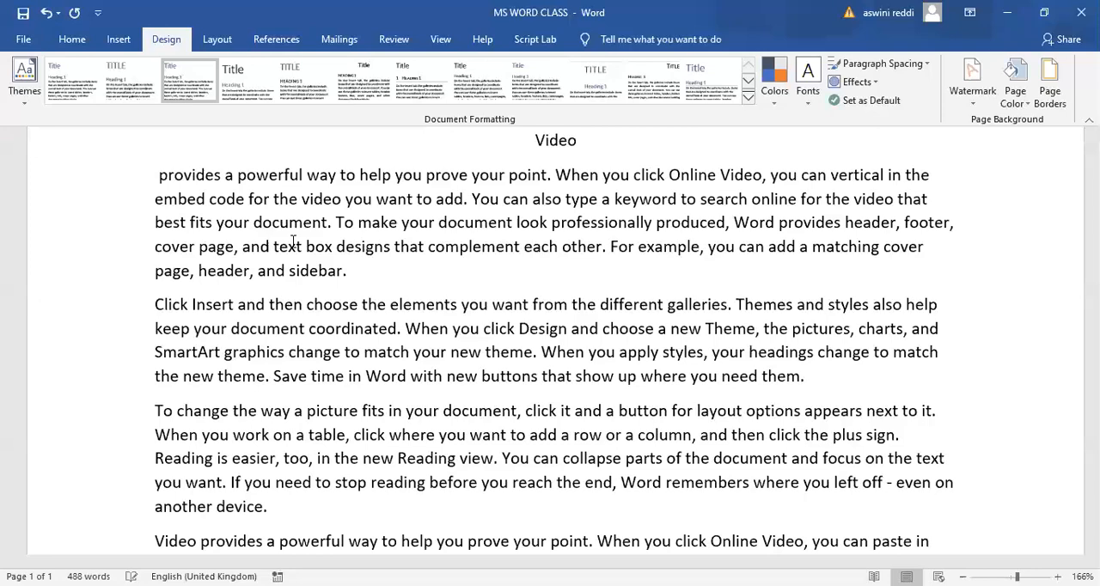
- Examine the built-in paragraph spacing options for the document without applying any
left_click(344, 86)
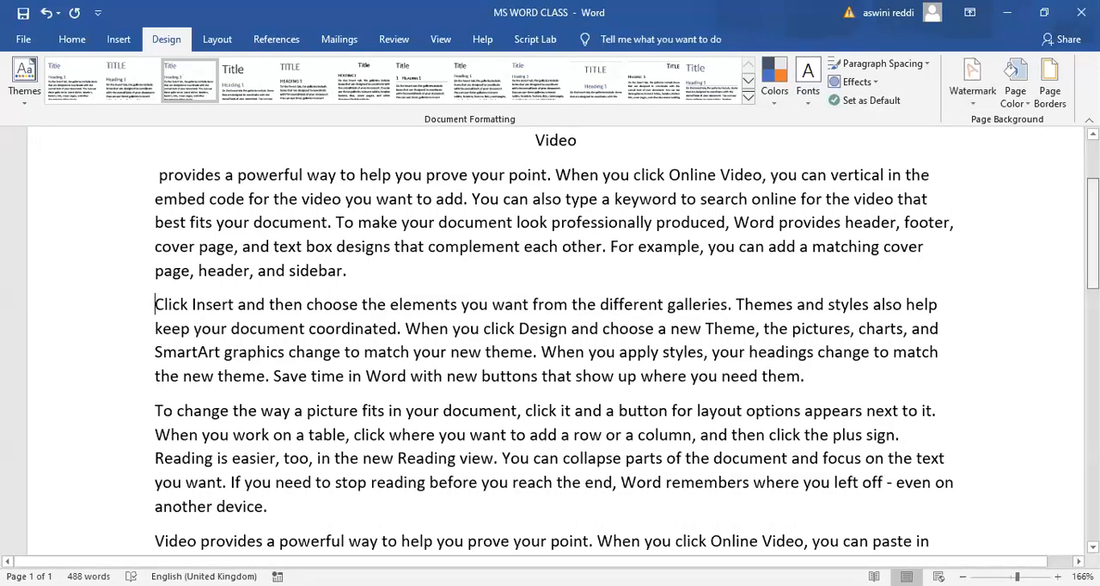
scroll(555, 341, "up", 3)
scroll(555, 341, "down", 2)
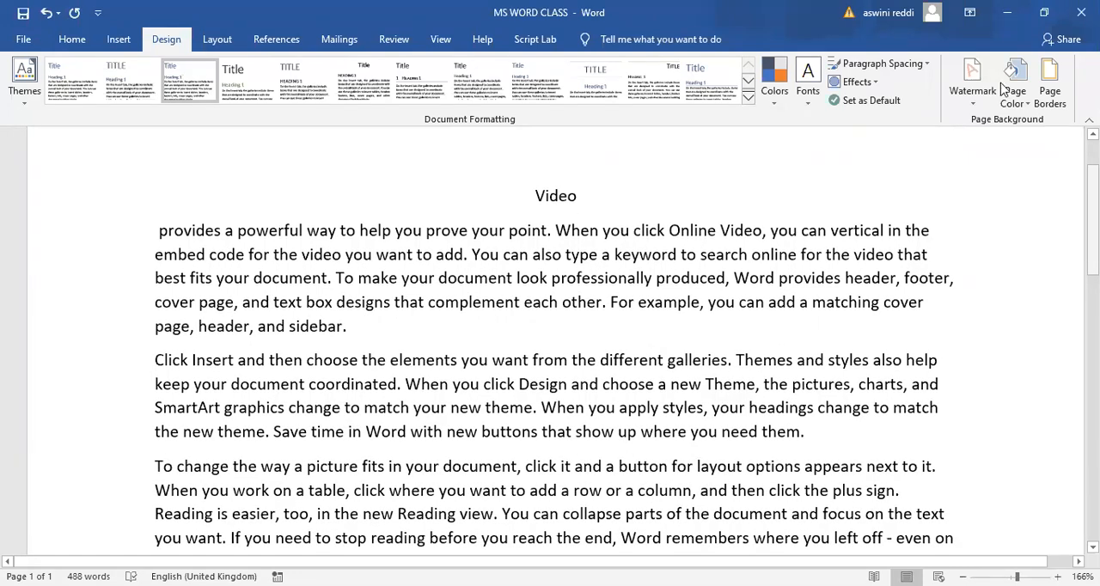
left_click(923, 68)
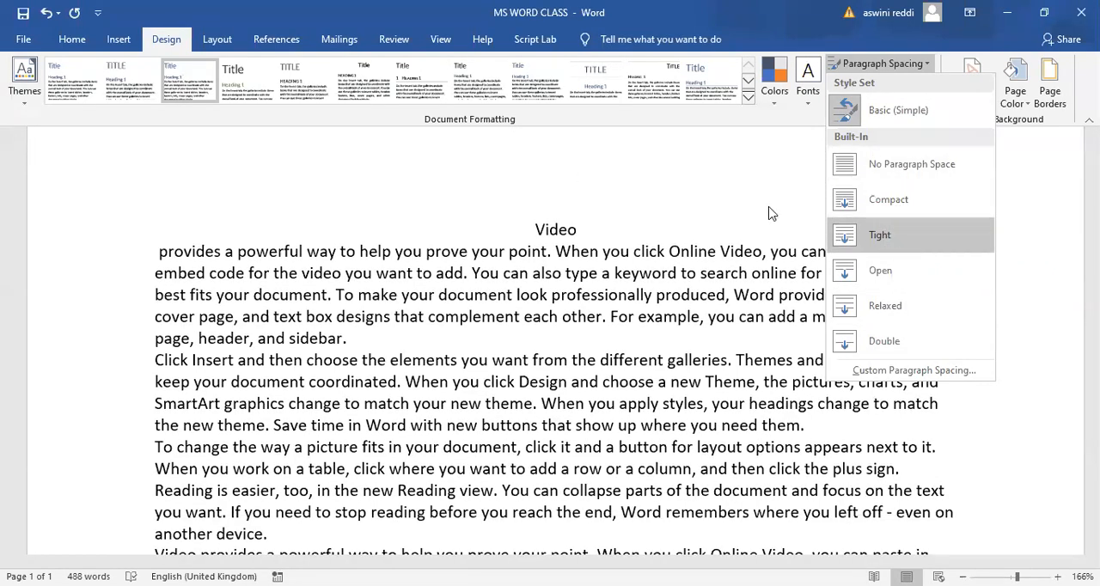
left_click(1001, 91)
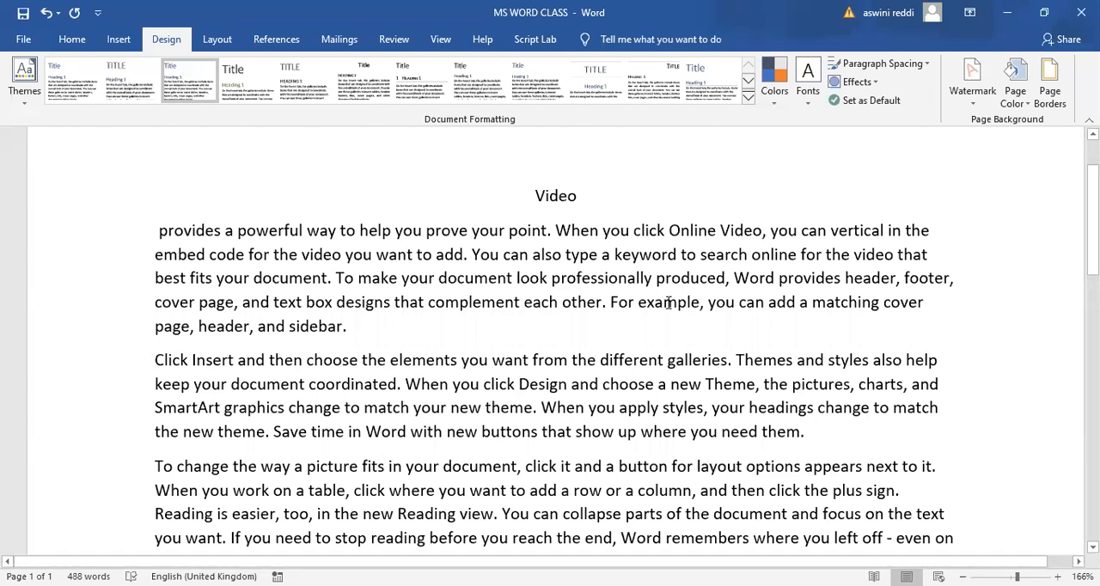
left_click_drag(239, 410, 772, 383)
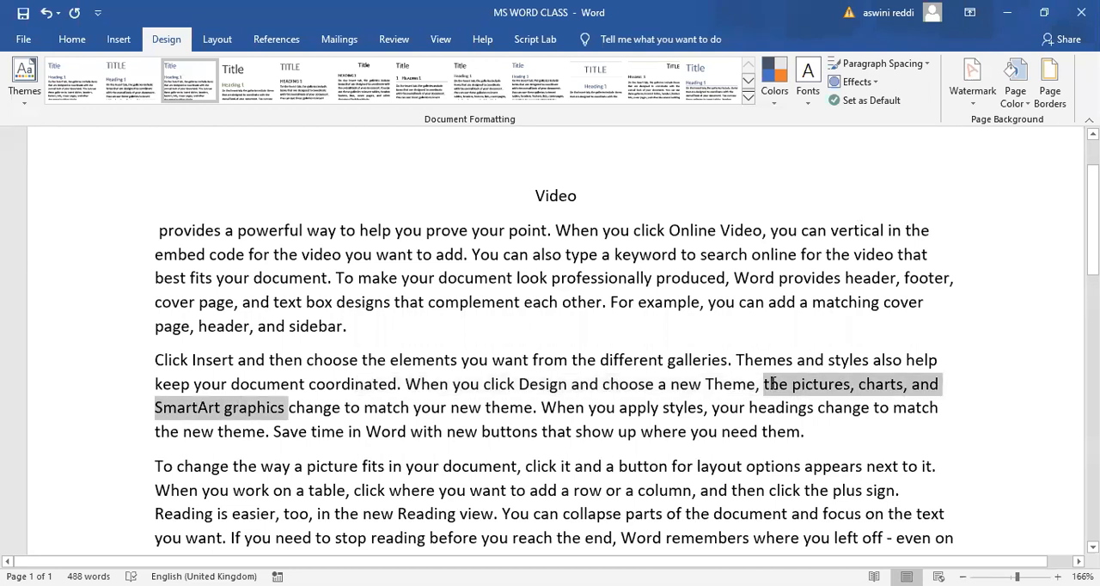
left_click(997, 393)
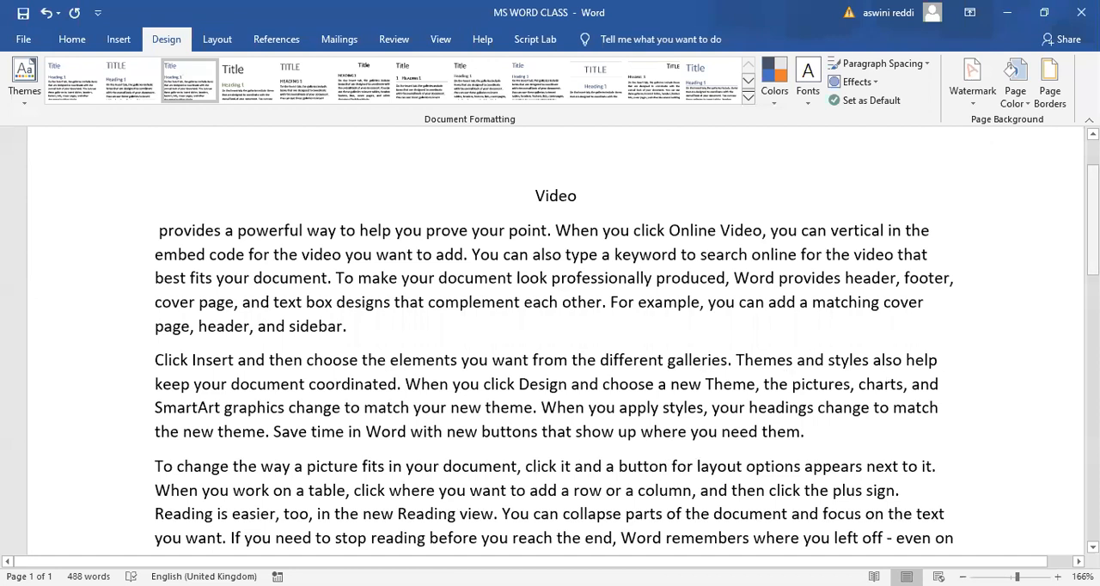
scroll(550, 343, "down", 2)
scroll(549, 344, "down", 2)
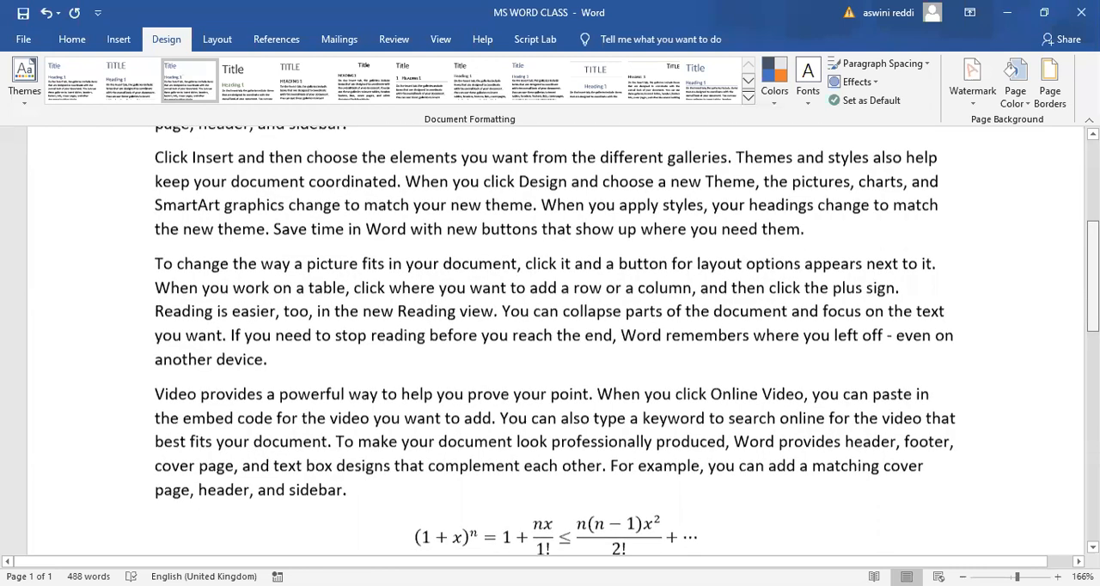
scroll(484, 329, "up", 3)
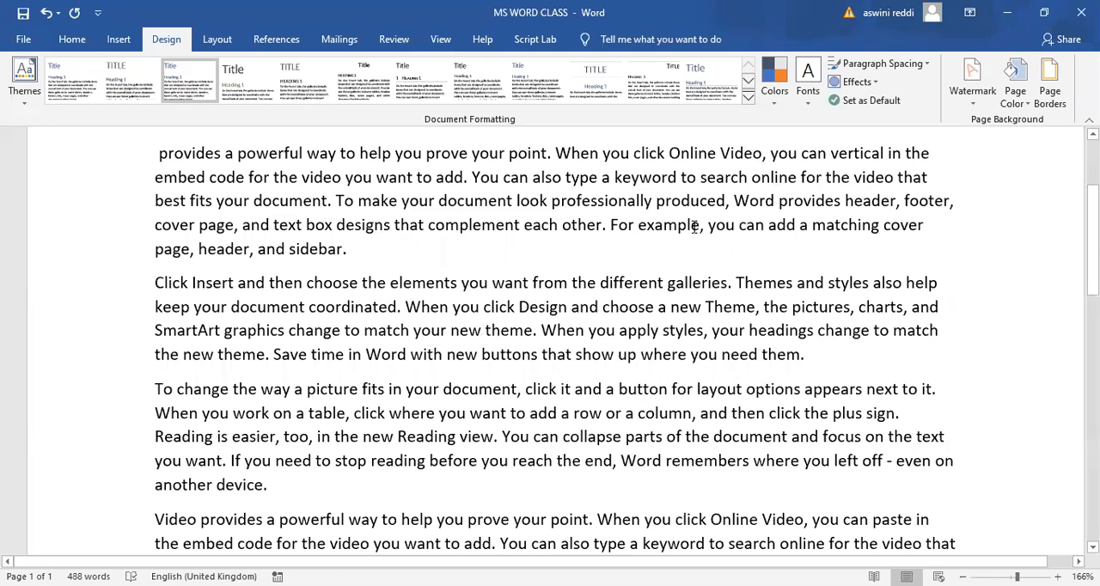
- Add a custom text watermark reading "APSSDC" in semitransparent grey Calibri with auto size and diagonal layout
left_click(974, 101)
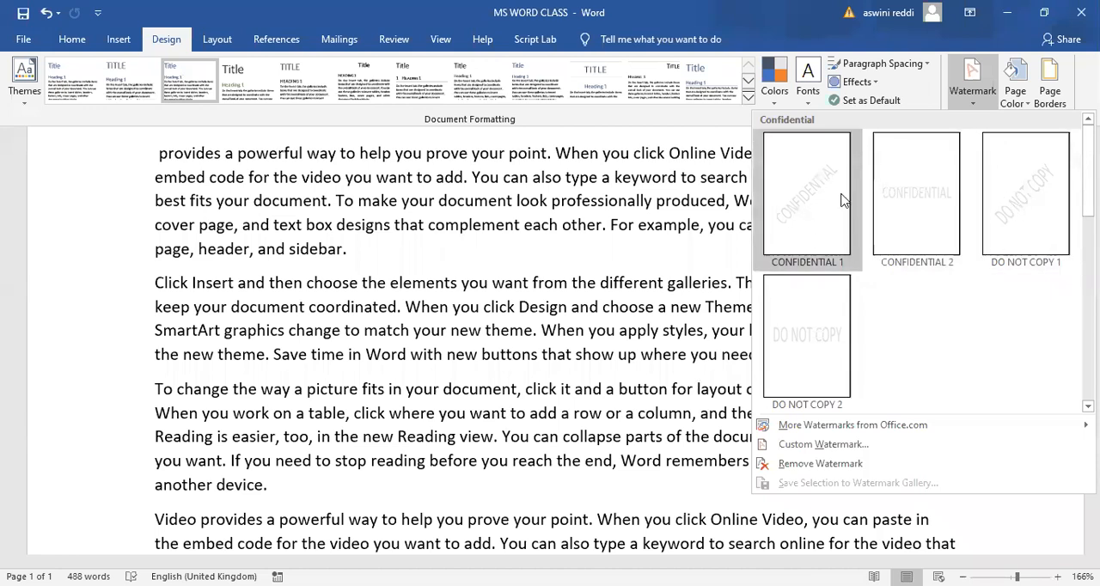
left_click(836, 446)
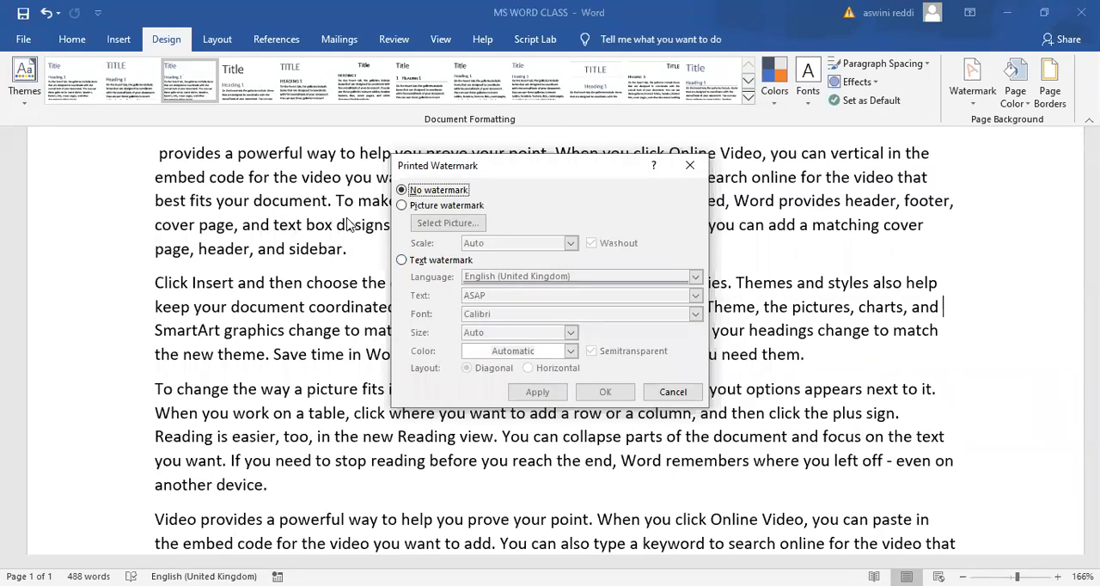
left_click(402, 260)
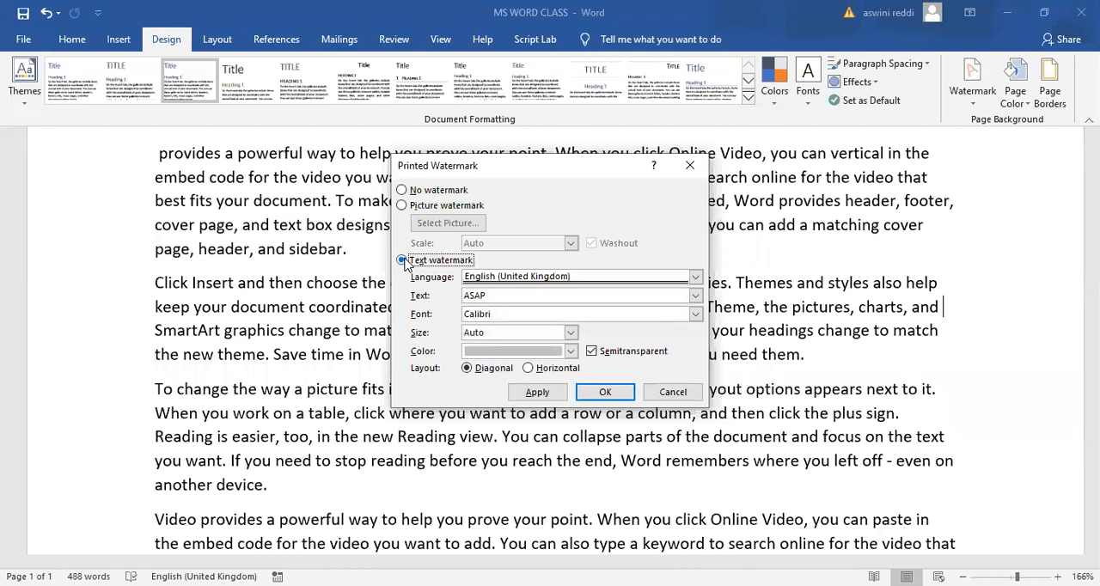
left_click(486, 295)
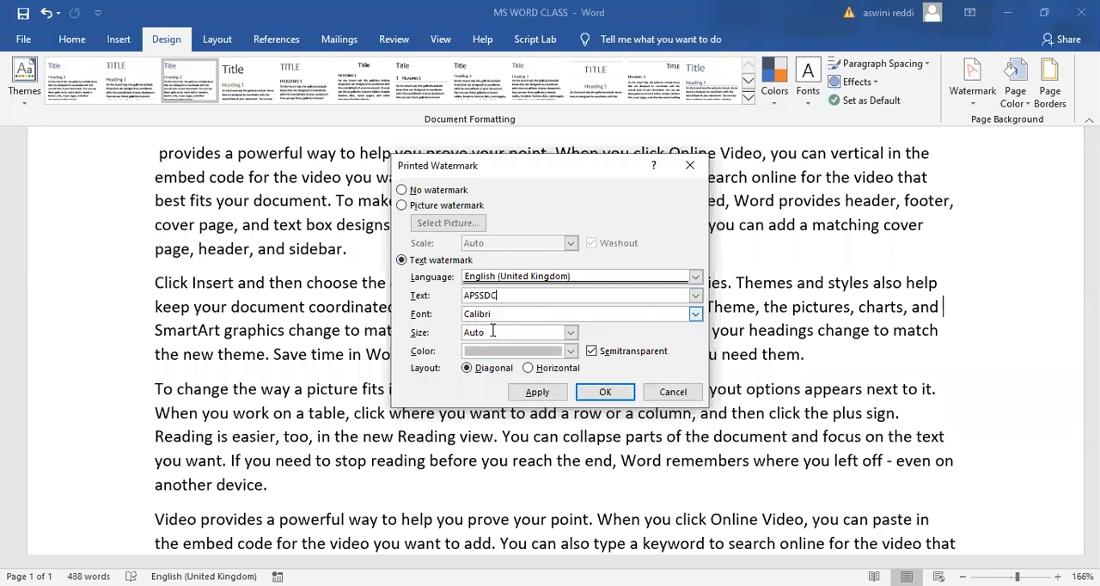
left_click(571, 352)
left_click(572, 353)
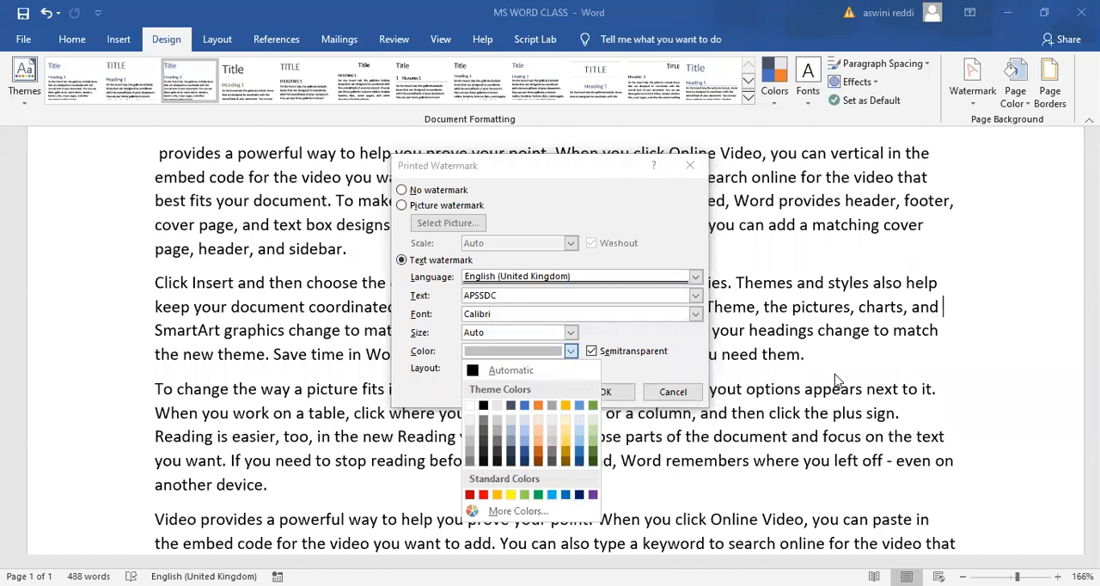
left_click(946, 371)
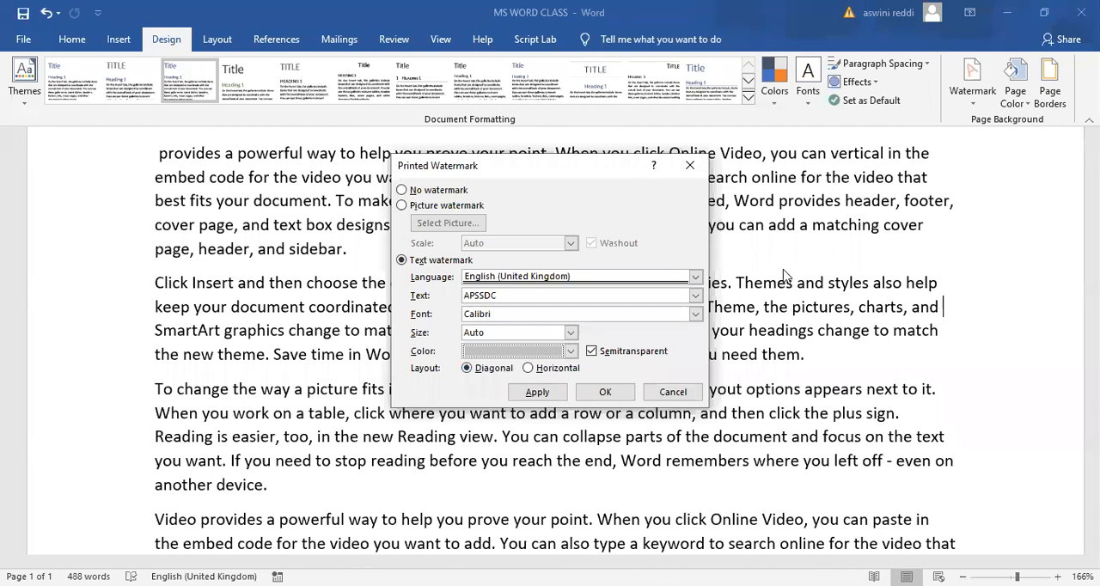
left_click(543, 397)
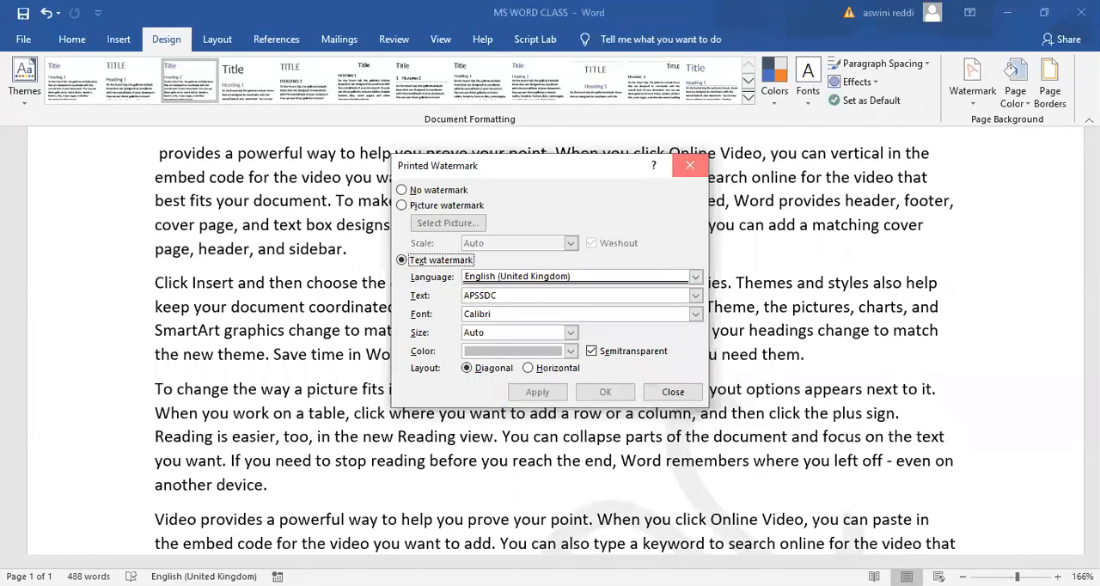
left_click(692, 168)
- Examine how the text watermark sits behind the content over the whole page
scroll(550, 344, "down", 4)
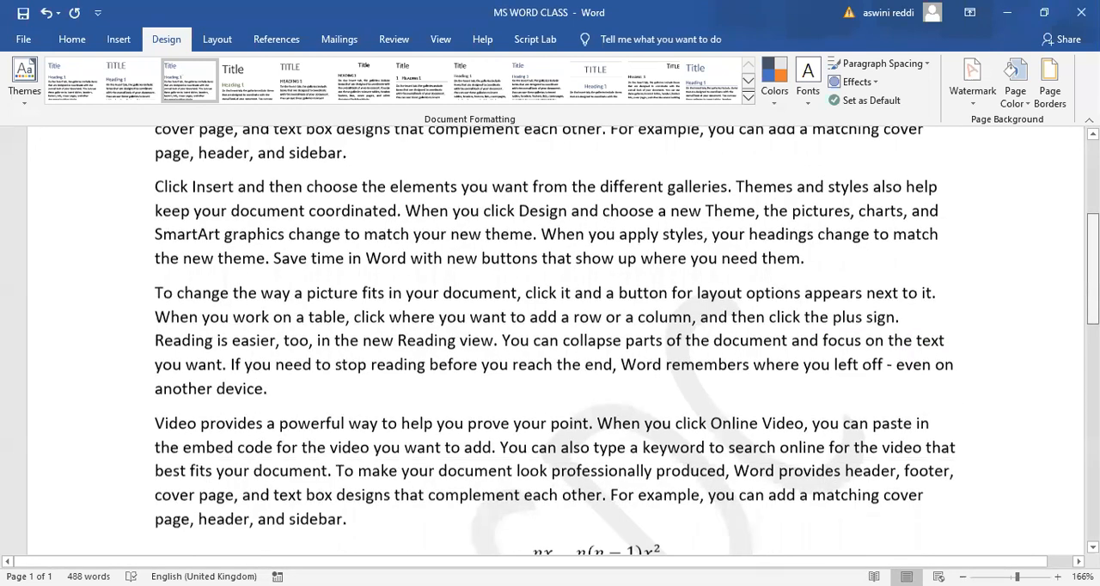
scroll(550, 344, "down", 3)
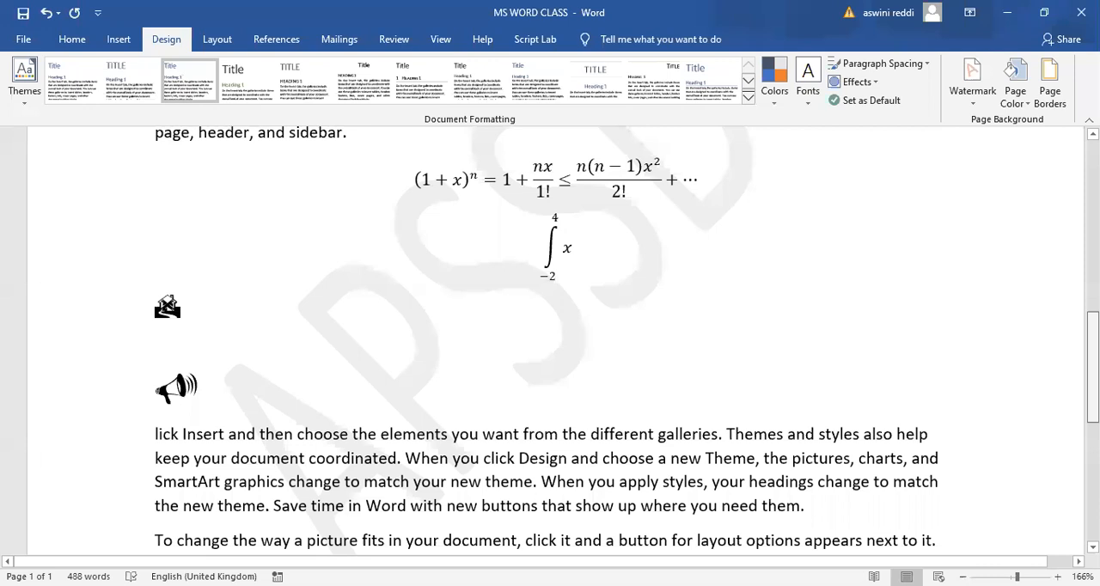
scroll(549, 344, "down", 5)
scroll(550, 344, "up", 6)
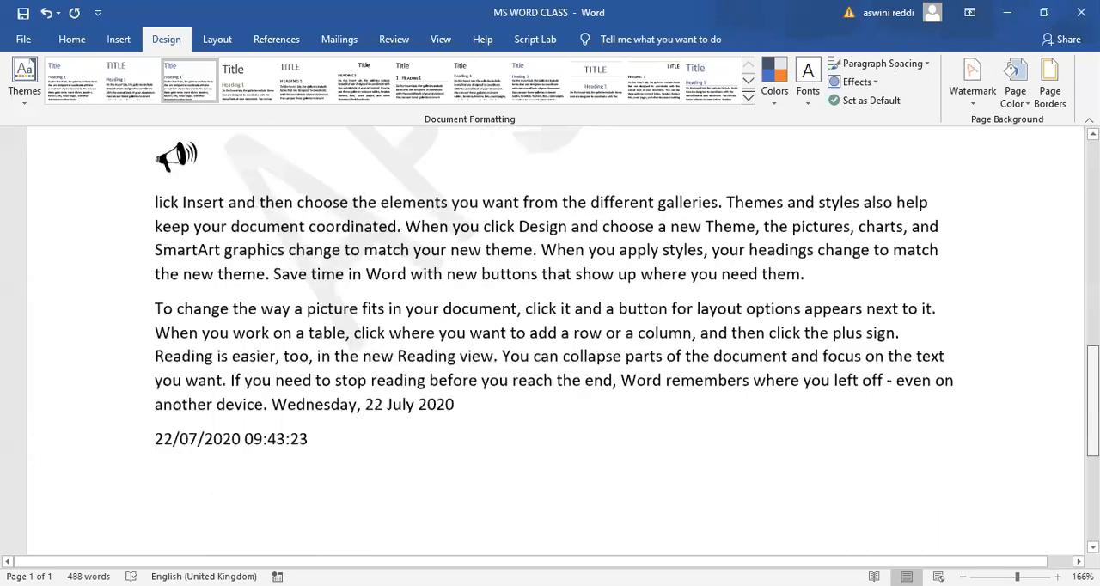
scroll(550, 344, "up", 4)
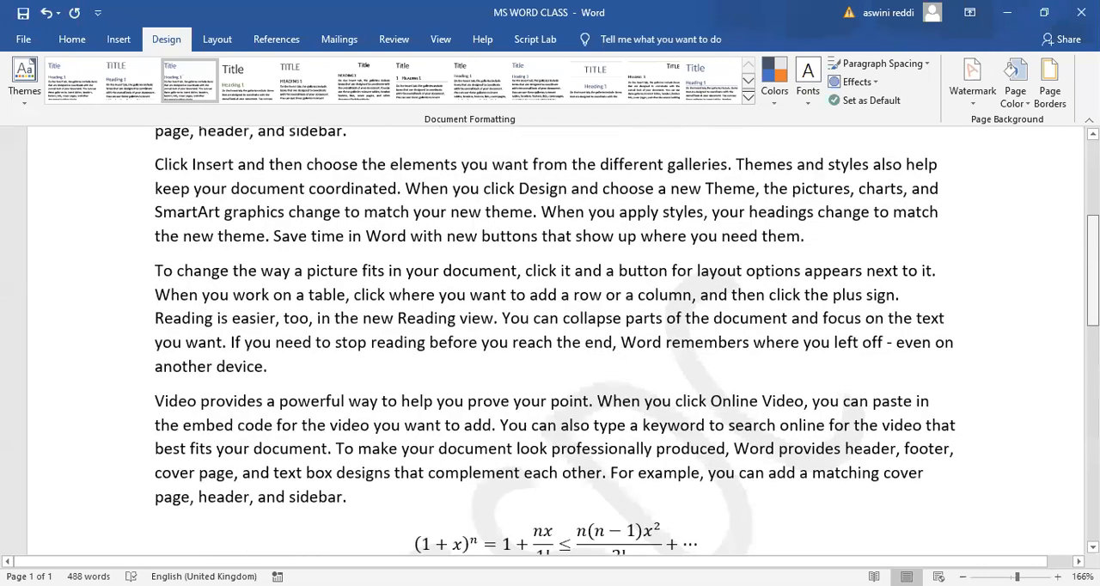
scroll(550, 343, "up", 4)
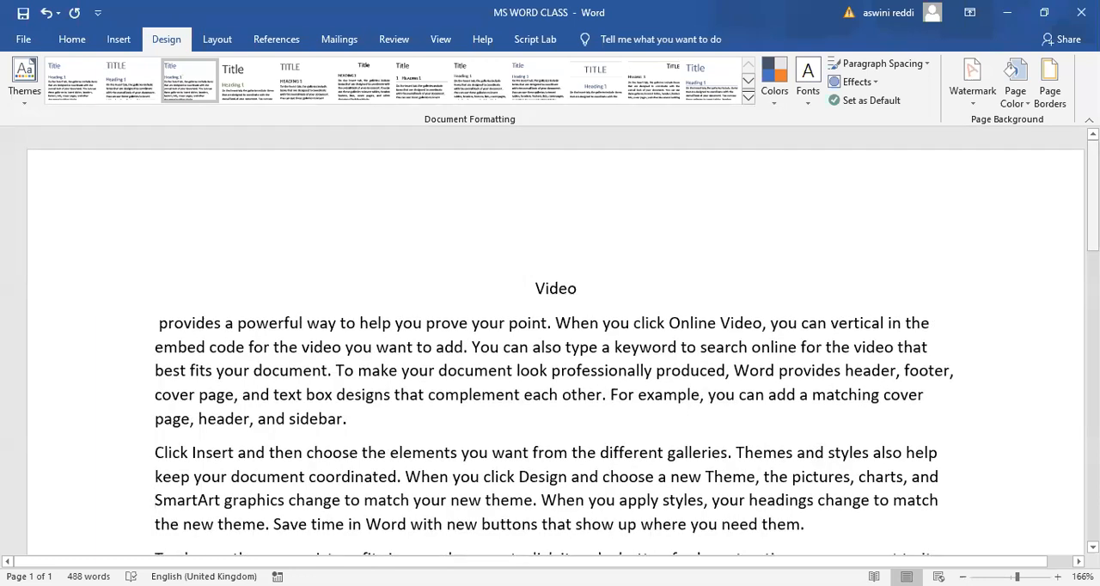
scroll(550, 344, "down", 3)
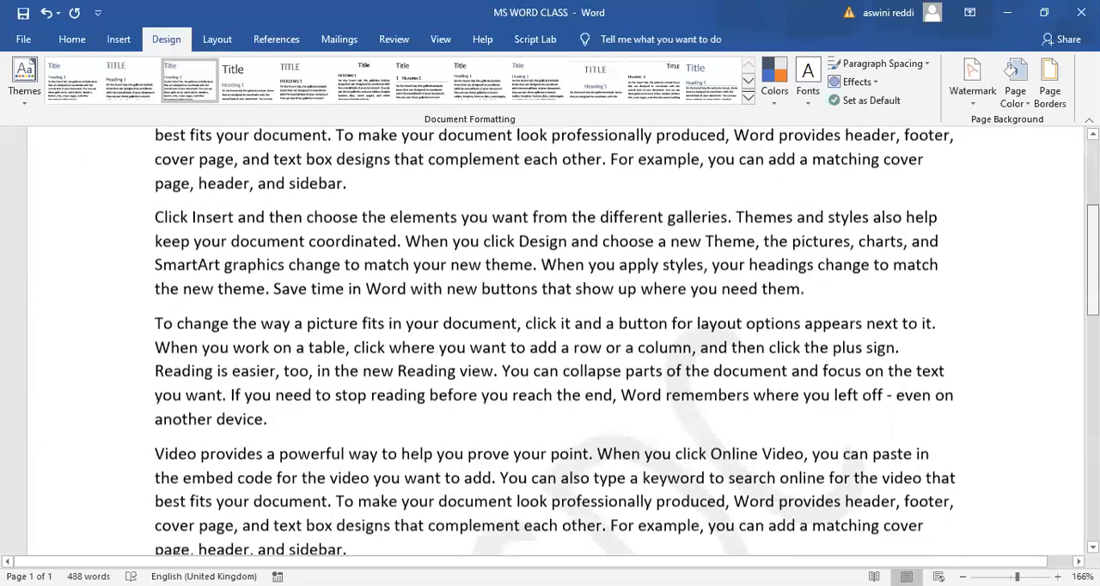
scroll(550, 343, "down", 1)
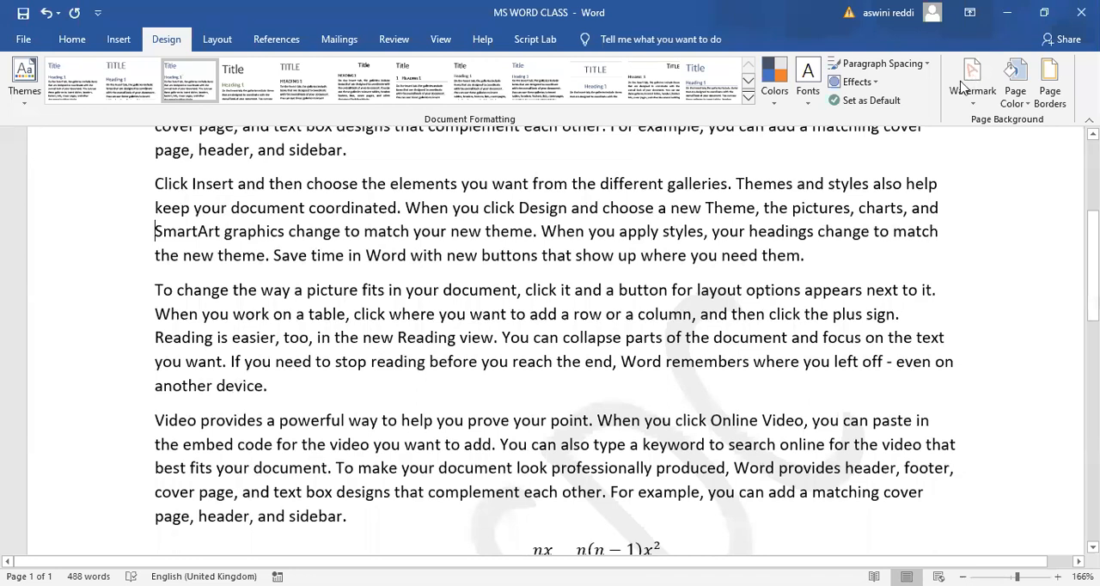
- Turn off the semitransparent option of the "APSSDC" text watermark and apply the change
left_click(964, 84)
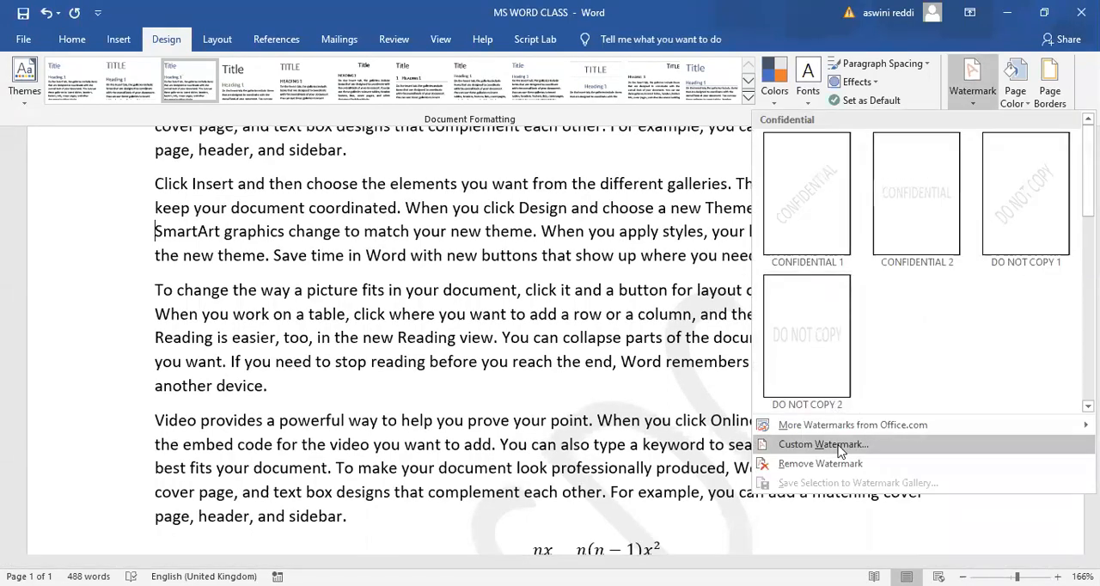
left_click(840, 448)
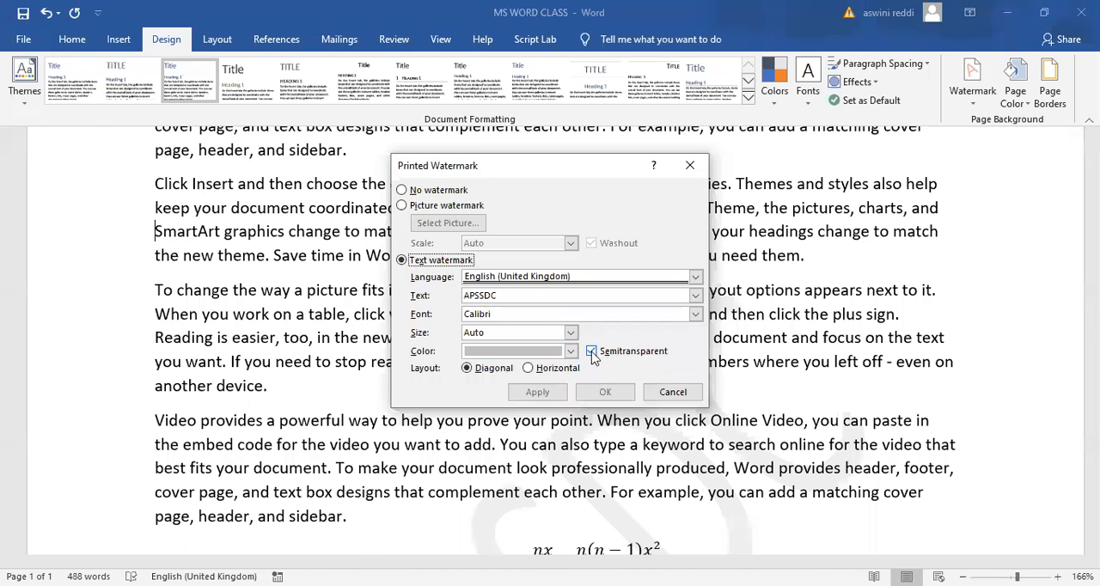
left_click(592, 356)
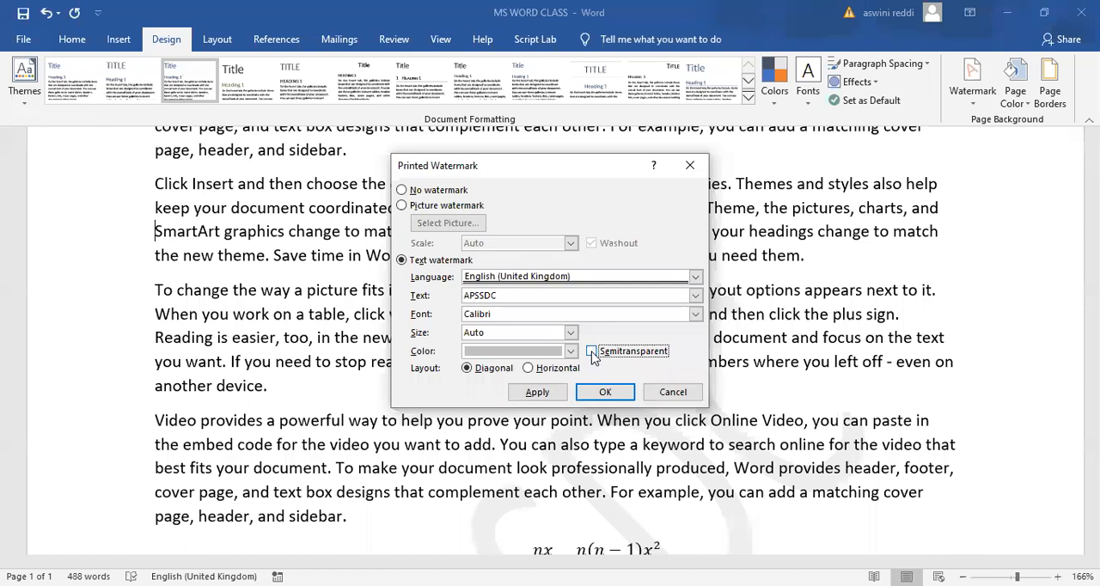
left_click(542, 395)
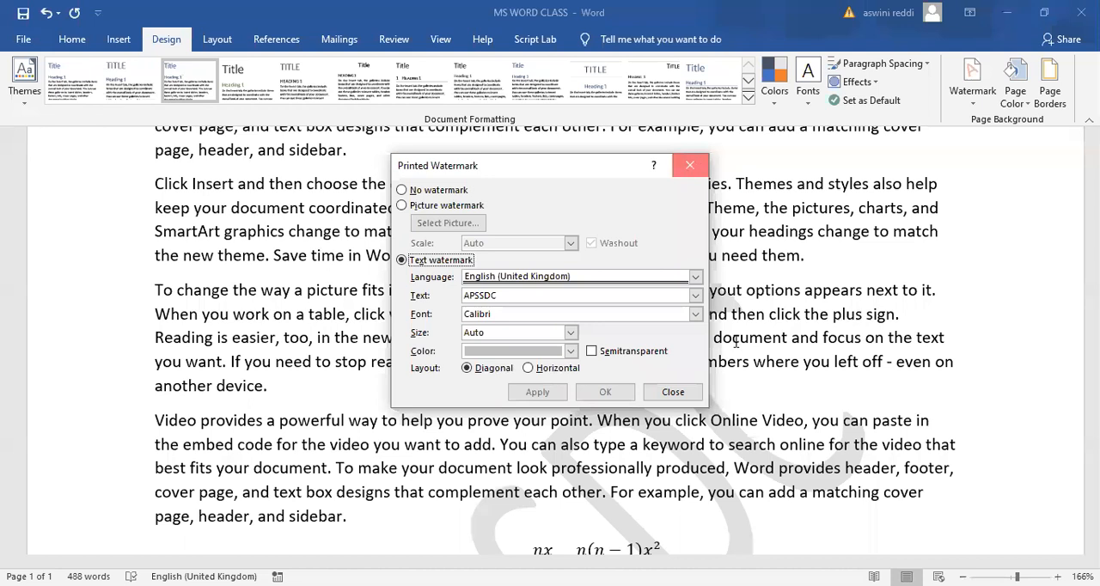
left_click(691, 165)
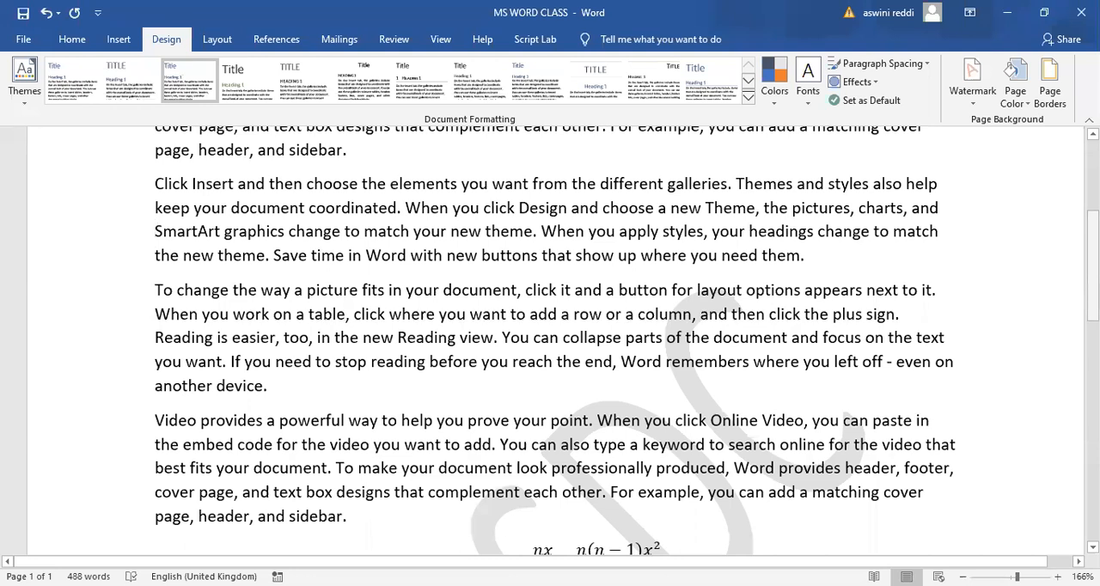
left_click_drag(1092, 266, 1059, 172)
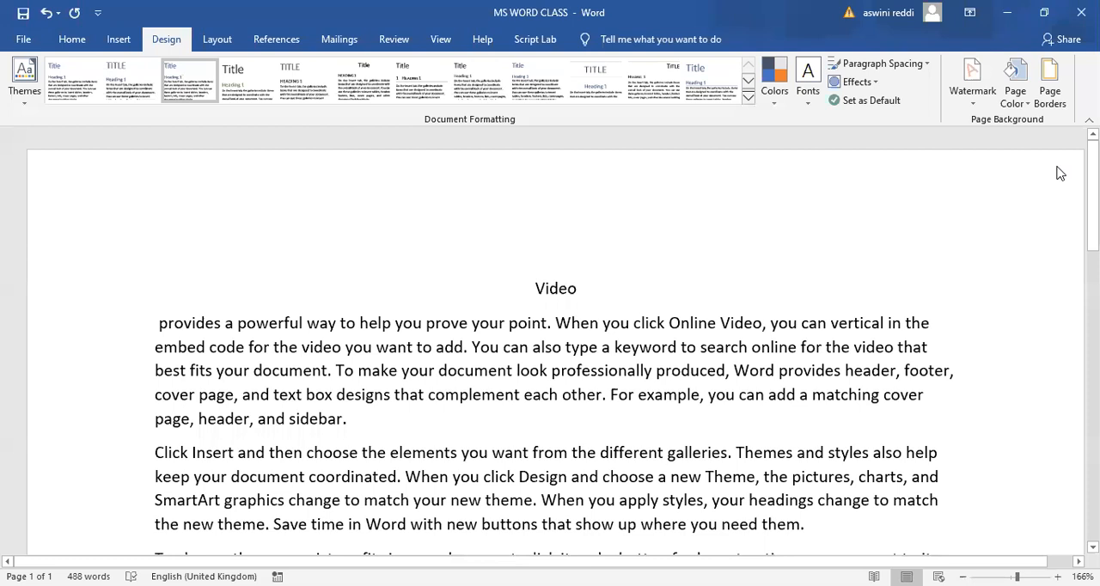
- Turn the semitransparent option of the "APSSDC" text watermark back on and apply the change
left_click(972, 77)
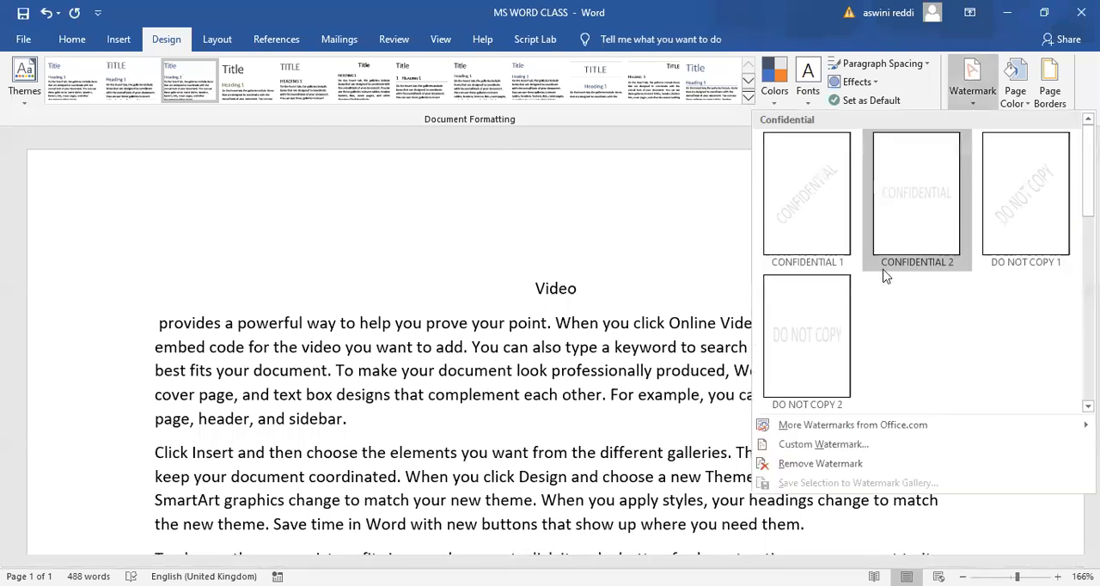
left_click(842, 454)
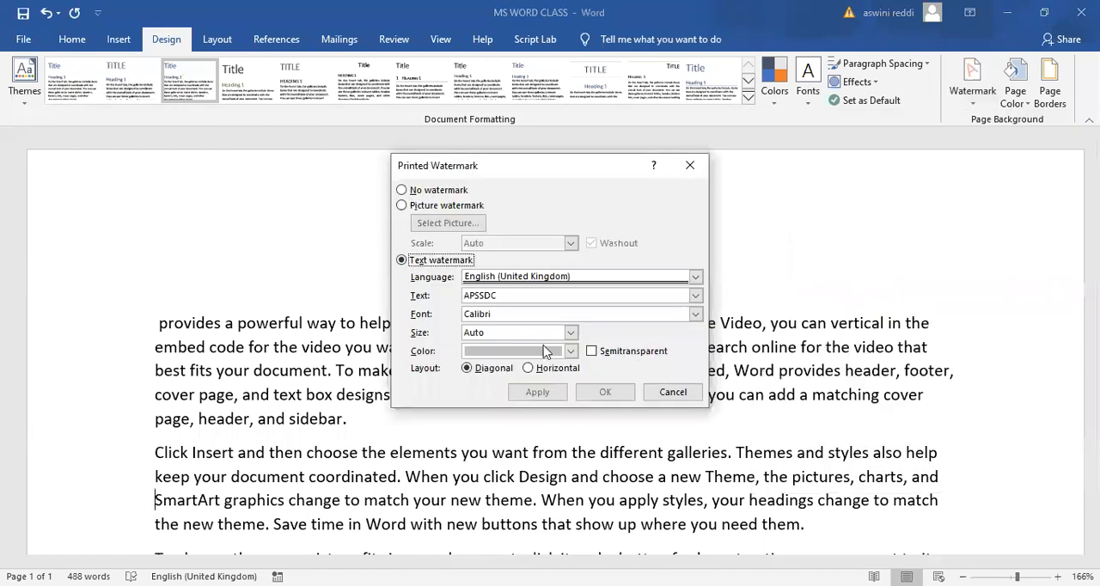
left_click(591, 351)
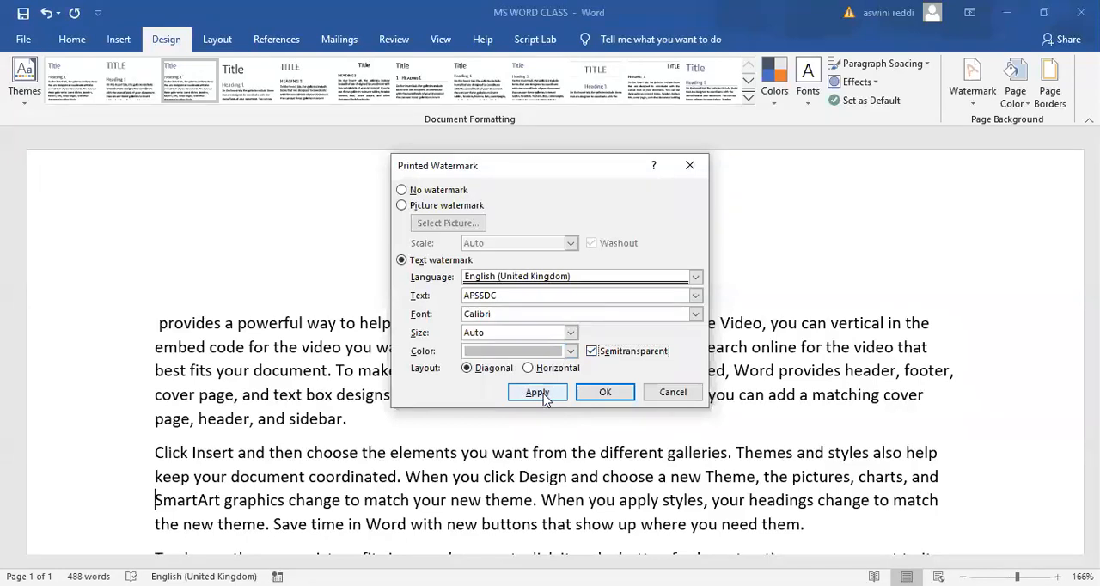
left_click(541, 395)
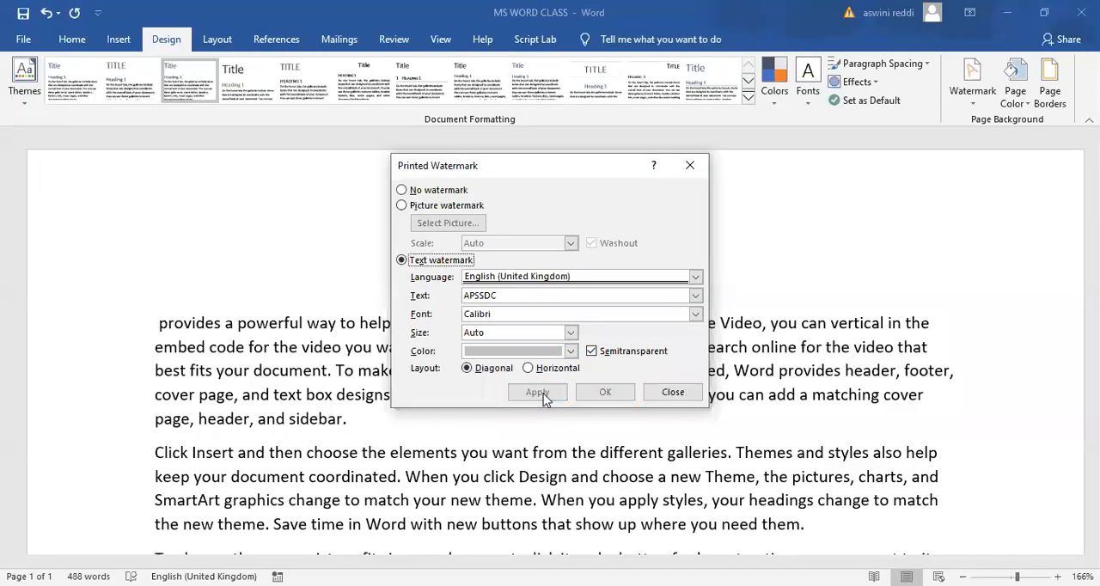
left_click(691, 165)
- Examine how the semitransparent "APSSDC" watermark looks behind the text and equations over the page
scroll(562, 344, "down", 1)
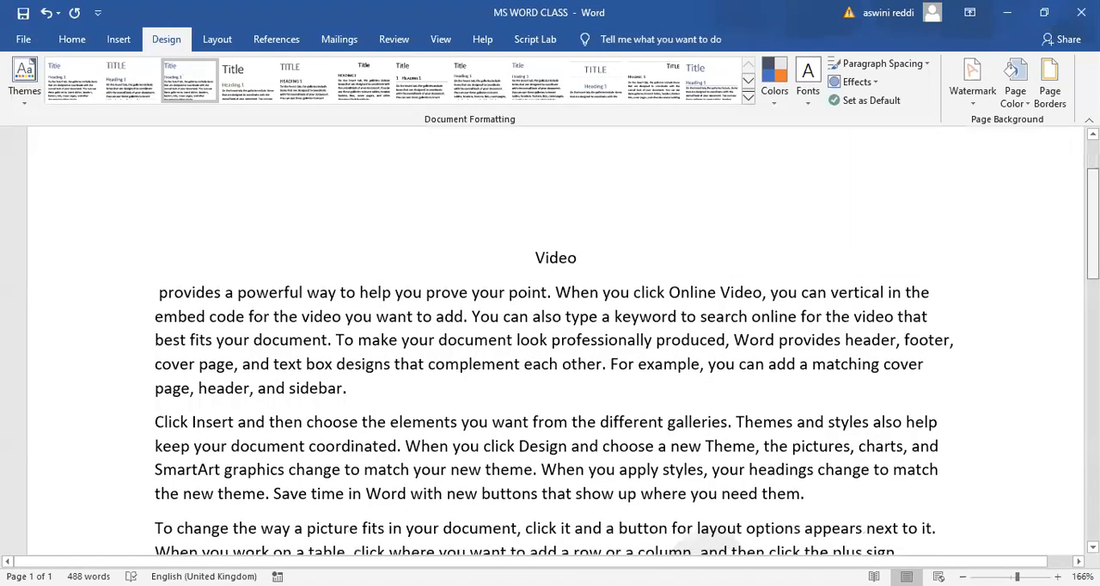
scroll(554, 343, "down", 8)
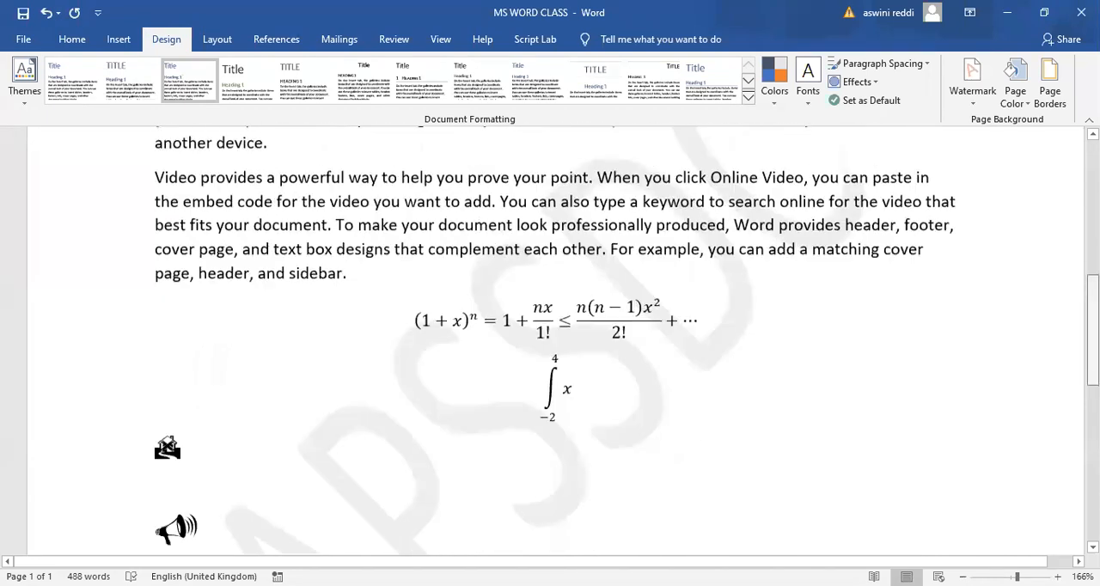
scroll(554, 344, "down", 1)
scroll(554, 343, "up", 1)
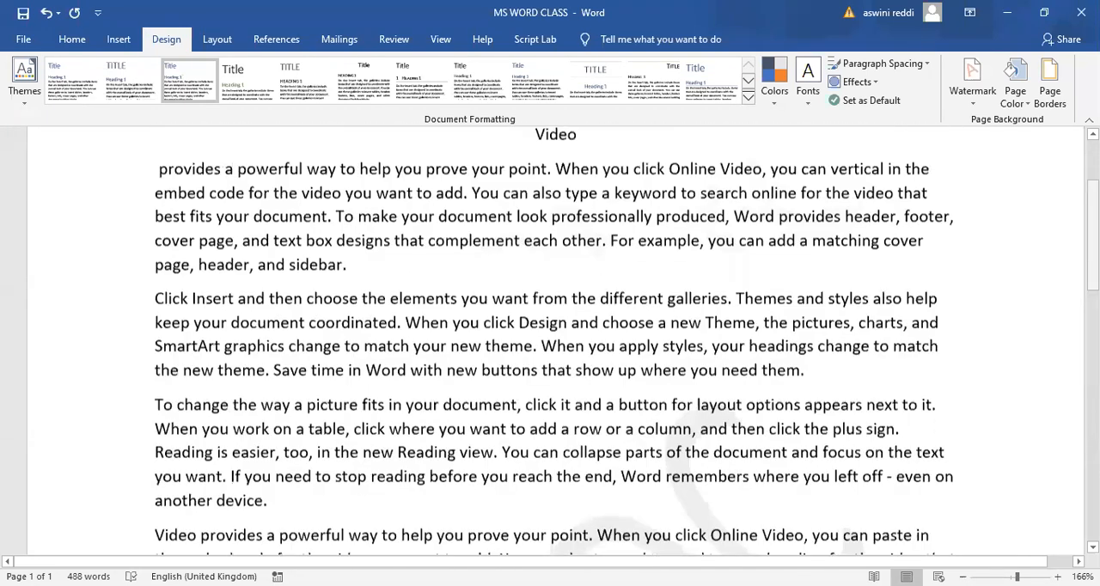
scroll(936, 228, "up", 2)
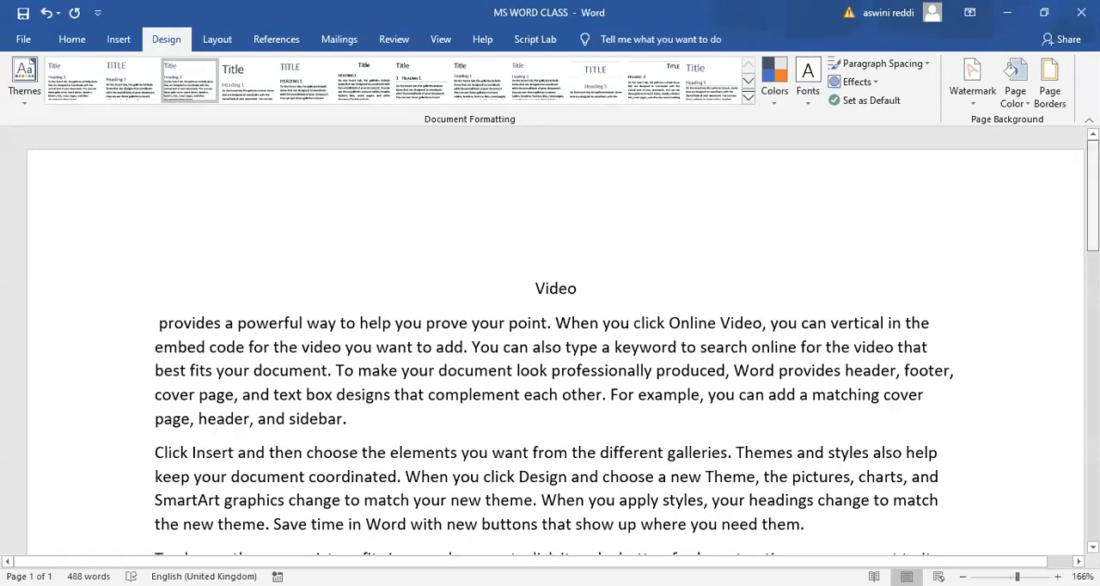
scroll(550, 344, "down", 4)
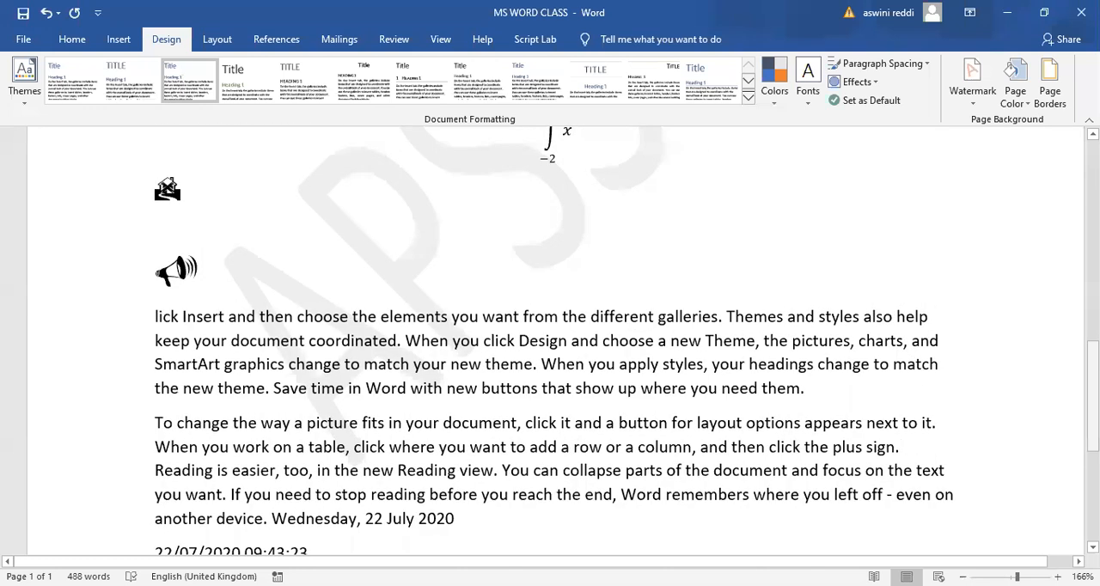
- Add four blank pages after the date and time line at the end of the document
scroll(550, 344, "down", 4)
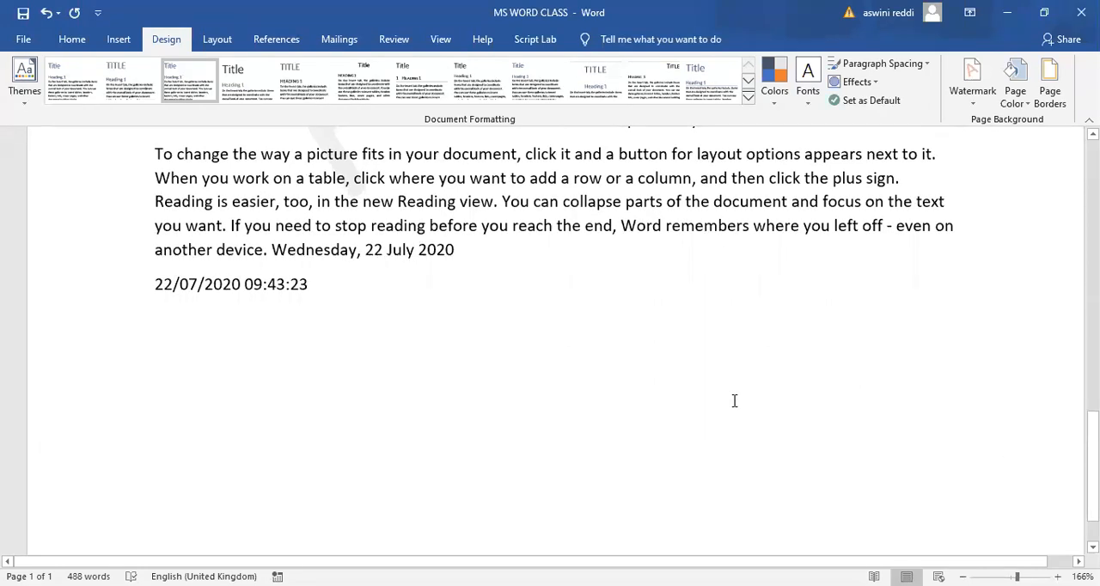
key("Return")
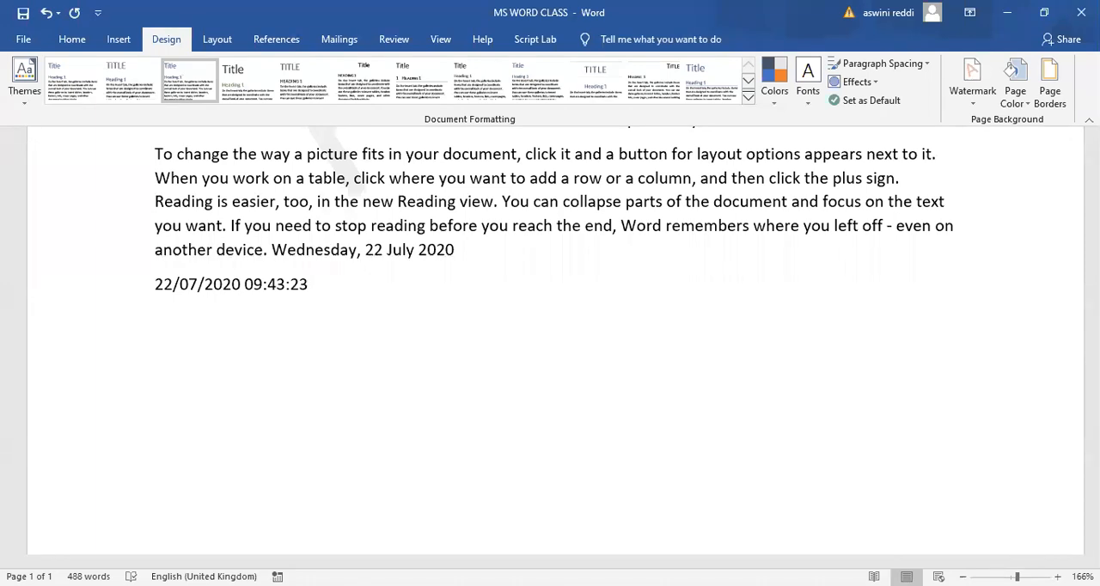
key("ctrl+Return")
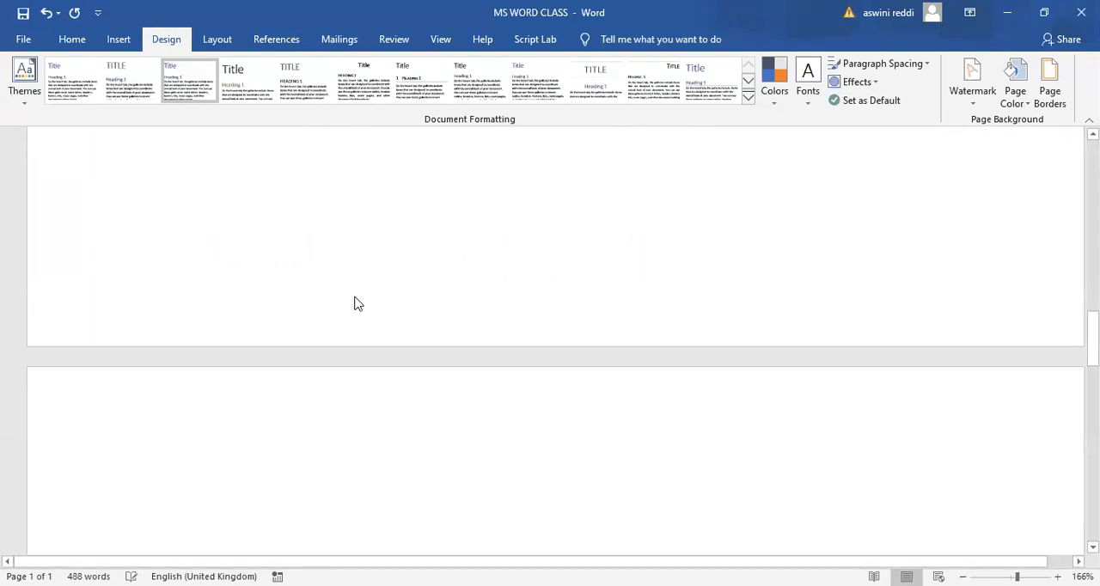
key("ctrl+Return")
key("ctrl+Return")
key("ctrl+Return")
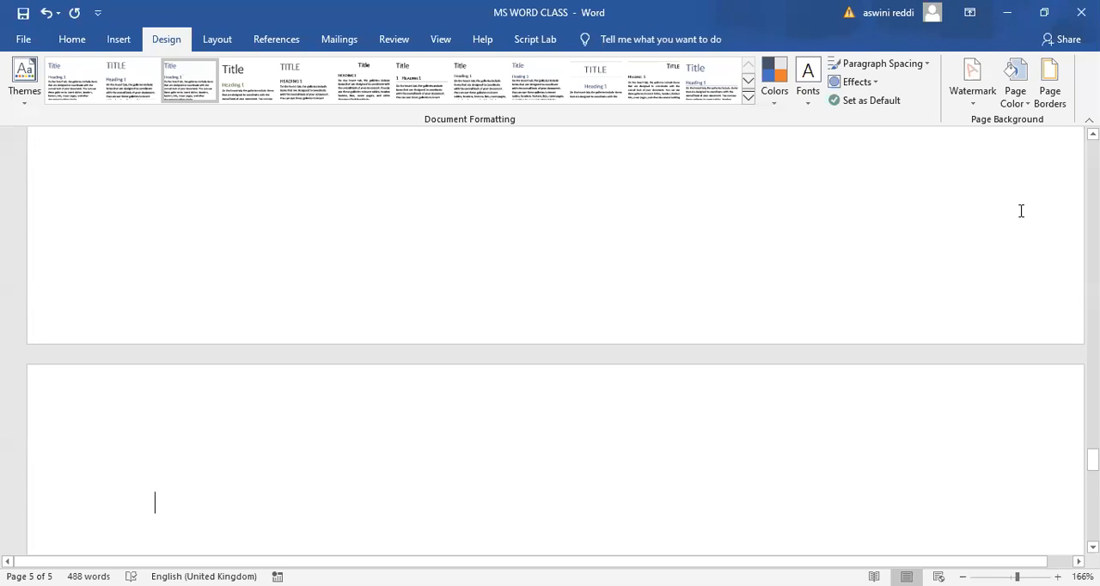
- Check that the "APSSDC" watermark repeats on the blank pages as well as on the first page
scroll(1021, 210, "up", 15)
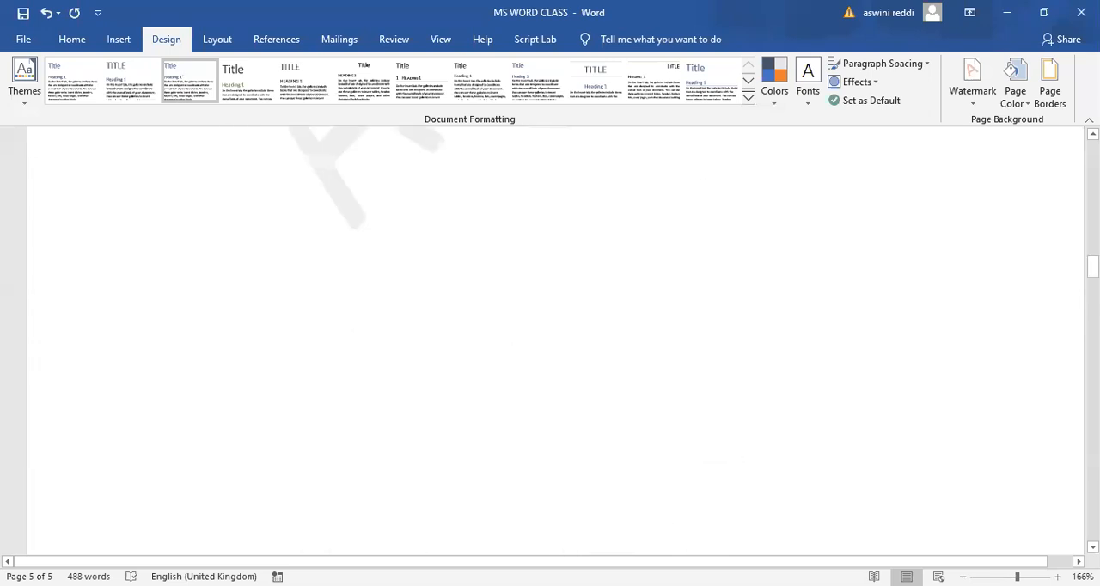
scroll(550, 343, "up", 7)
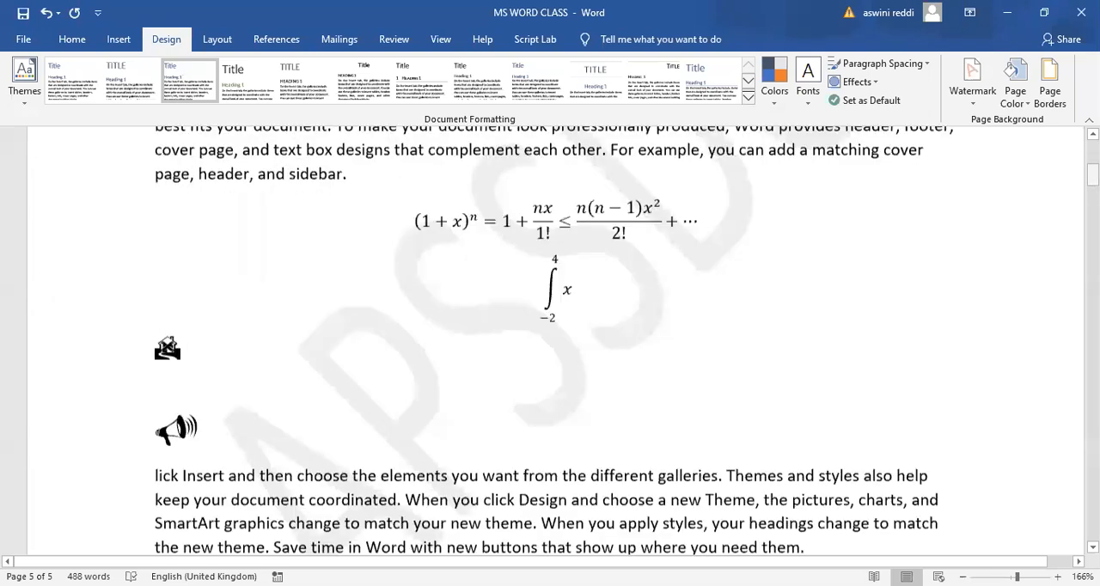
left_click_drag(1092, 174, 1092, 273)
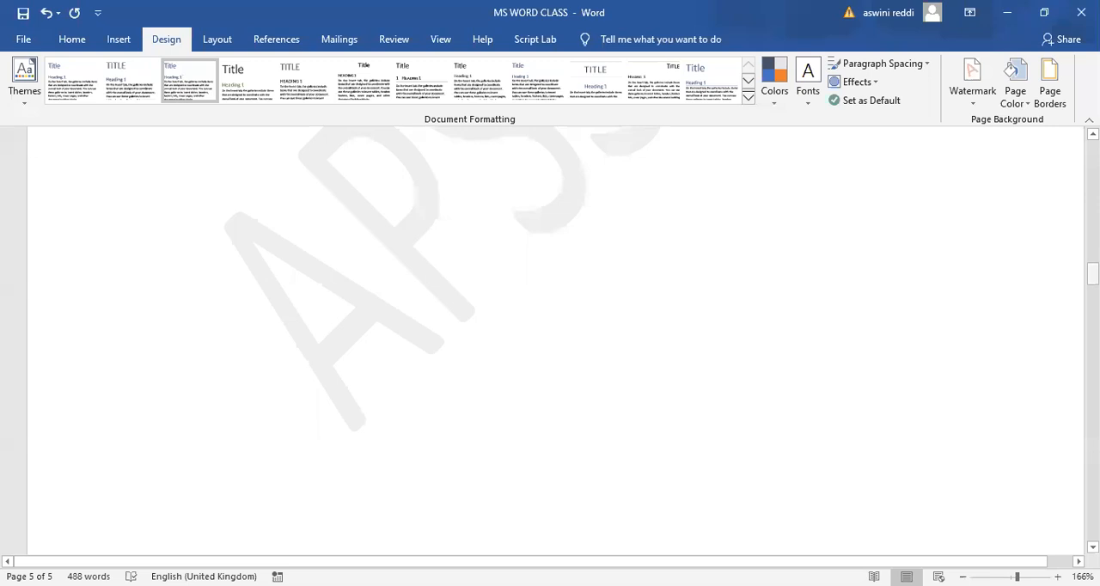
left_click_drag(1091, 274, 1092, 254)
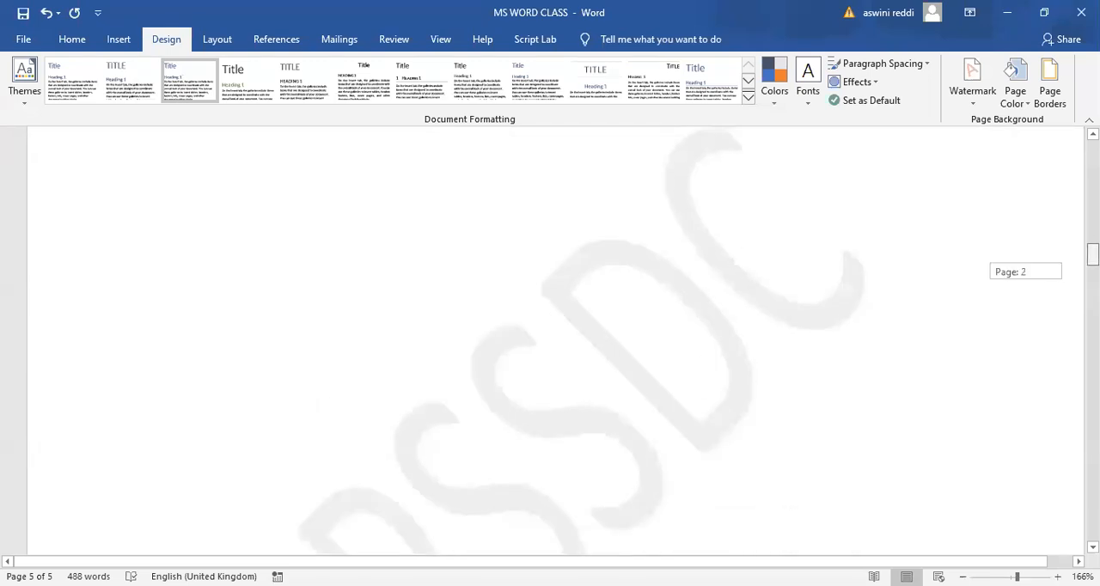
left_click(842, 272)
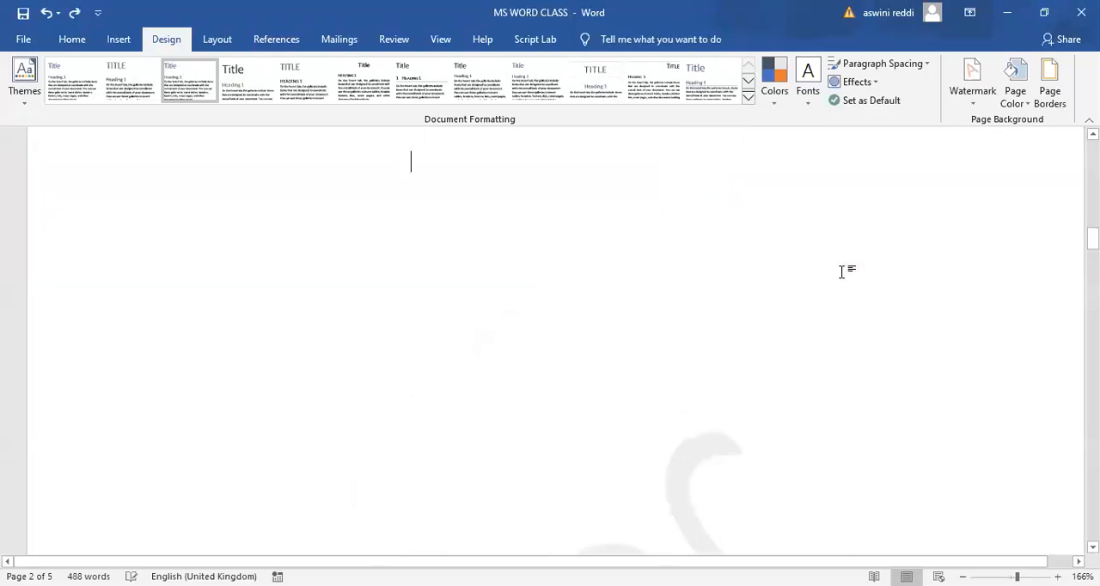
left_click_drag(1092, 238, 1038, 171)
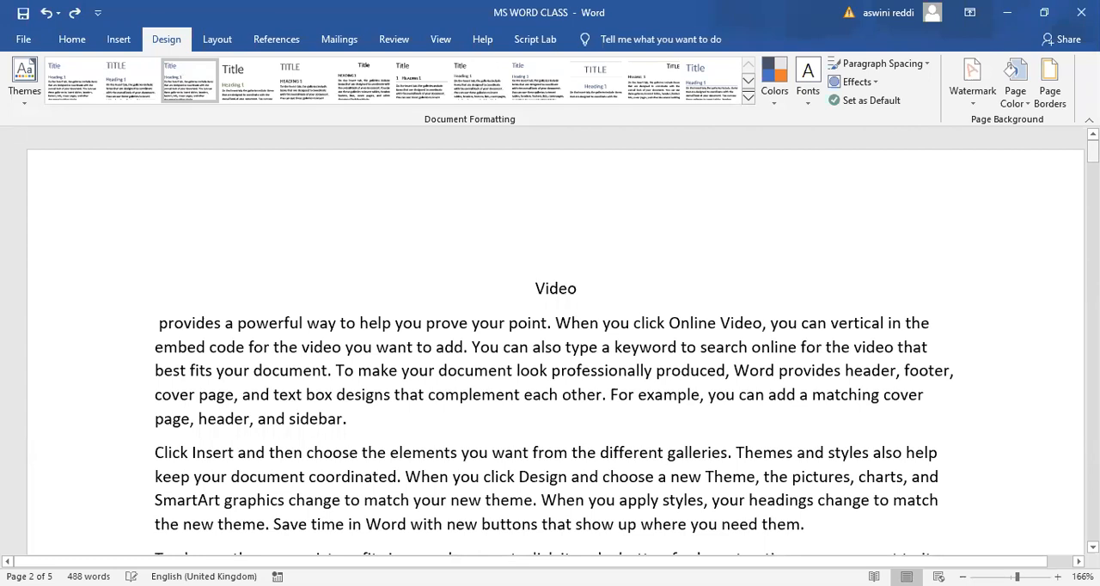
scroll(726, 304, "down", 8)
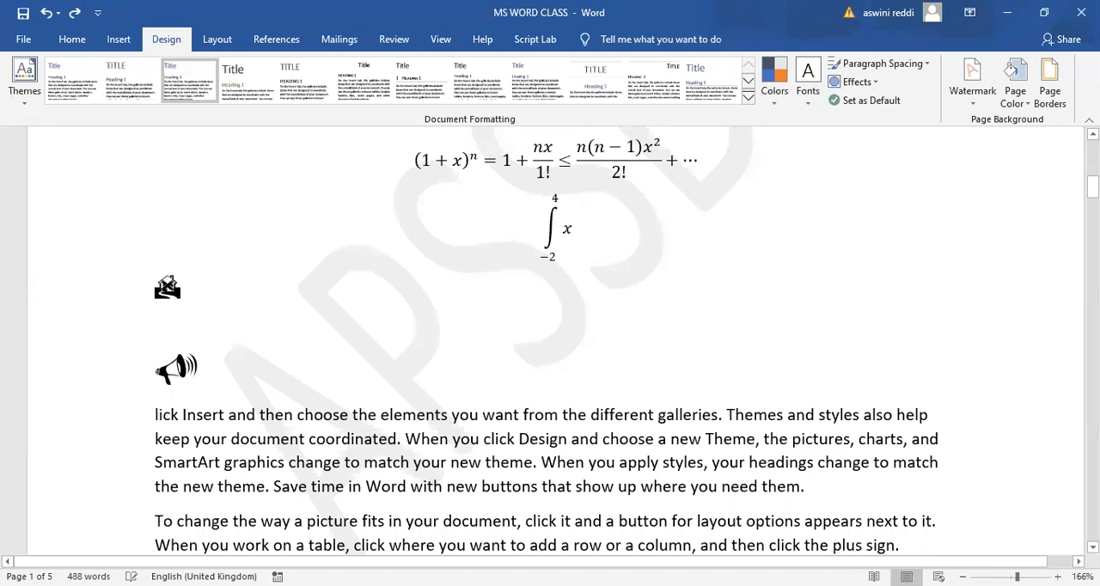
scroll(554, 339, "down", 5)
scroll(554, 339, "down", 5)
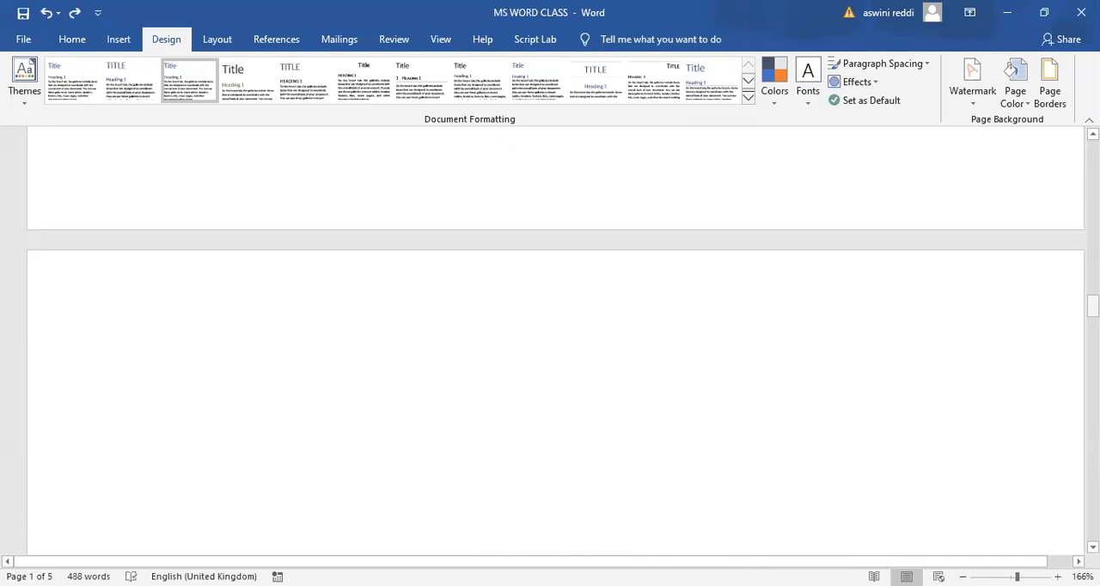
scroll(554, 340, "down", 3)
scroll(554, 340, "up", 7)
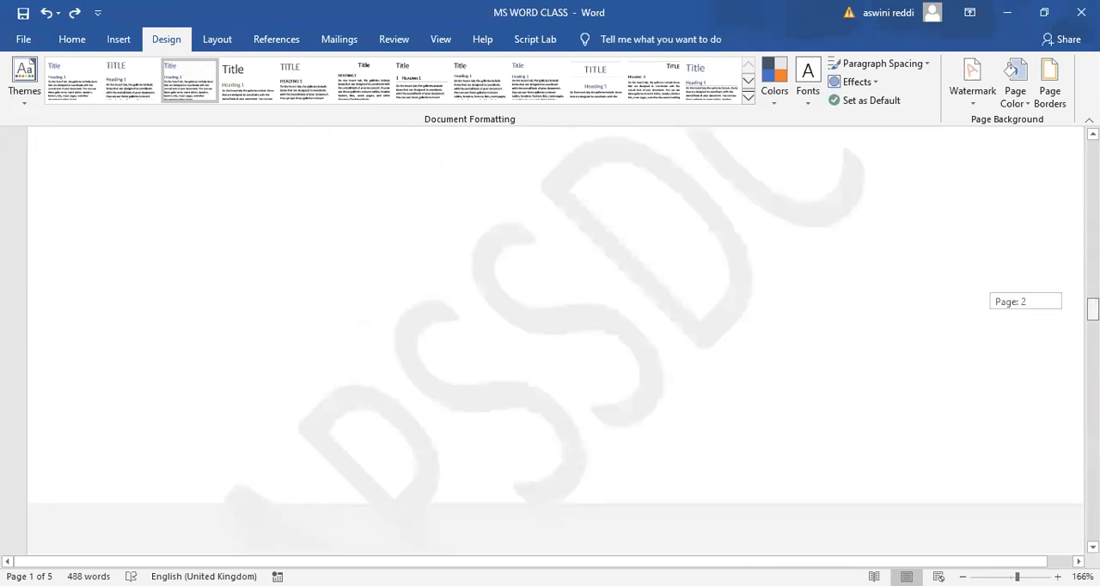
scroll(555, 340, "up", 5)
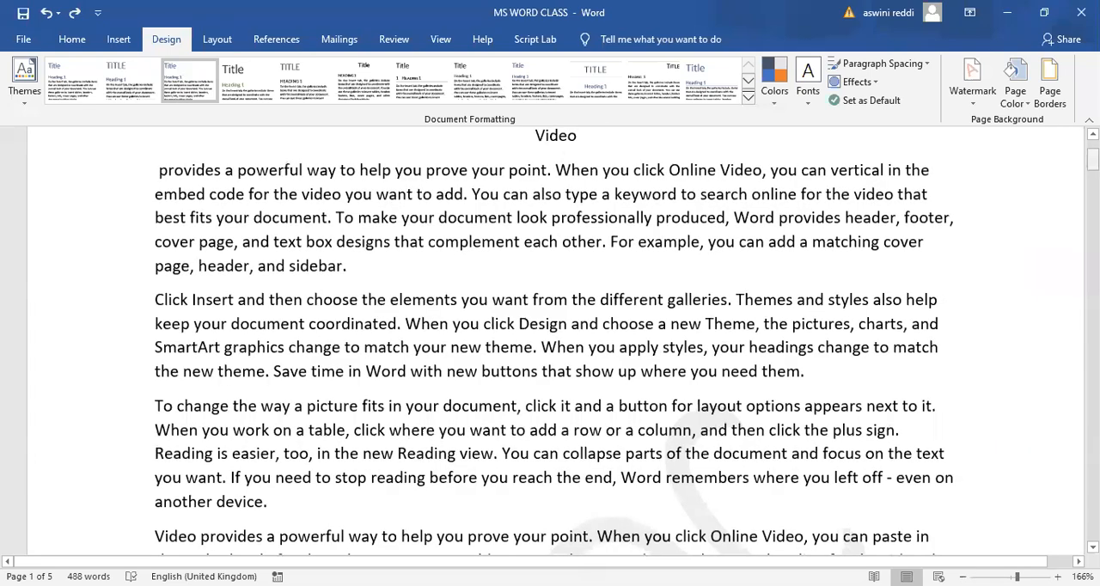
scroll(554, 339, "up", 1)
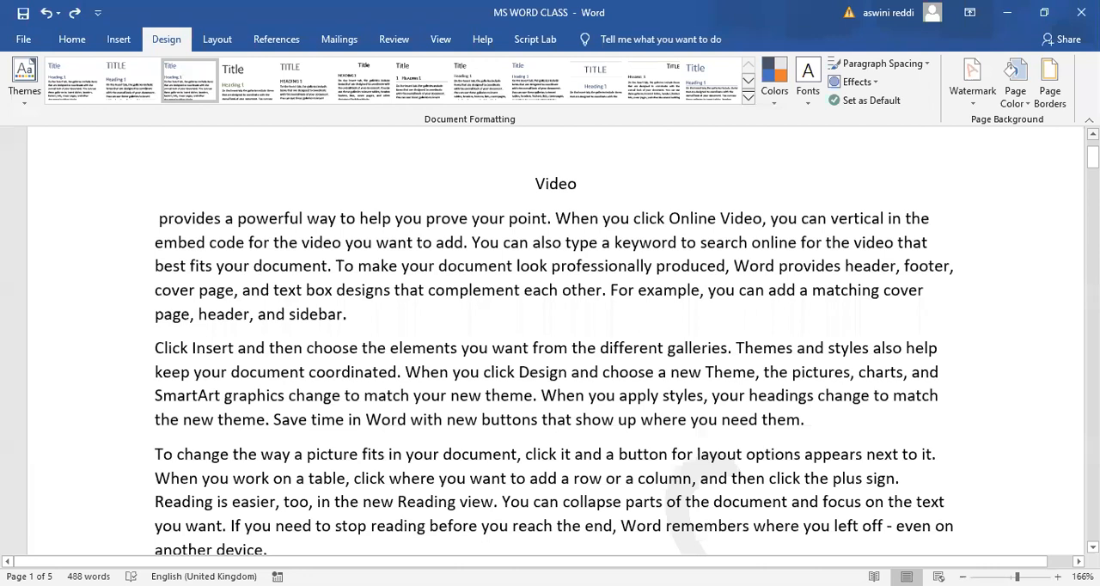
- Switch the custom watermark to a picture watermark and choose to pick its picture from a file
left_click(972, 90)
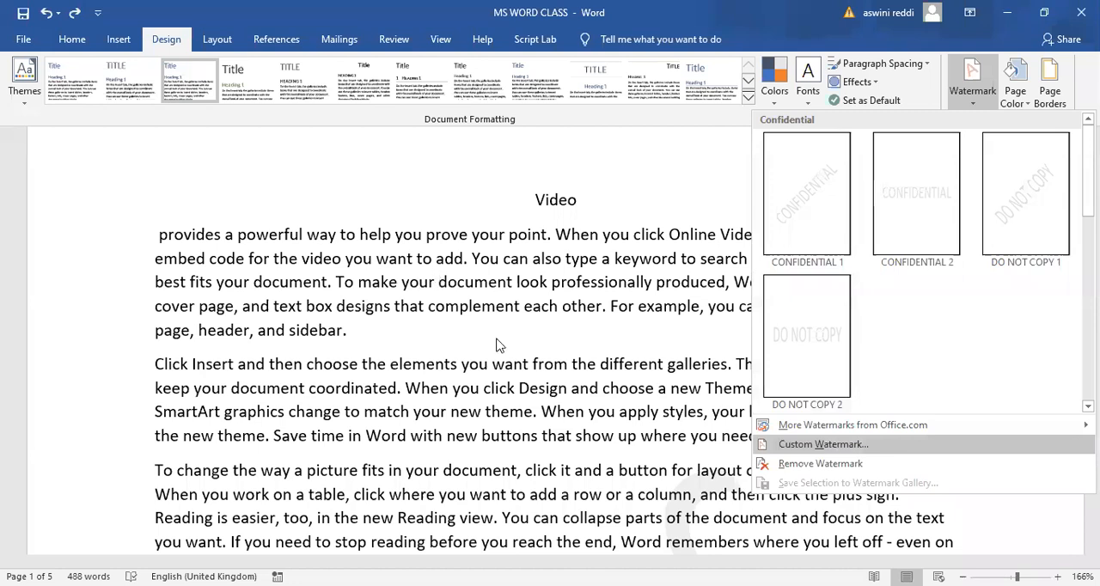
left_click(823, 444)
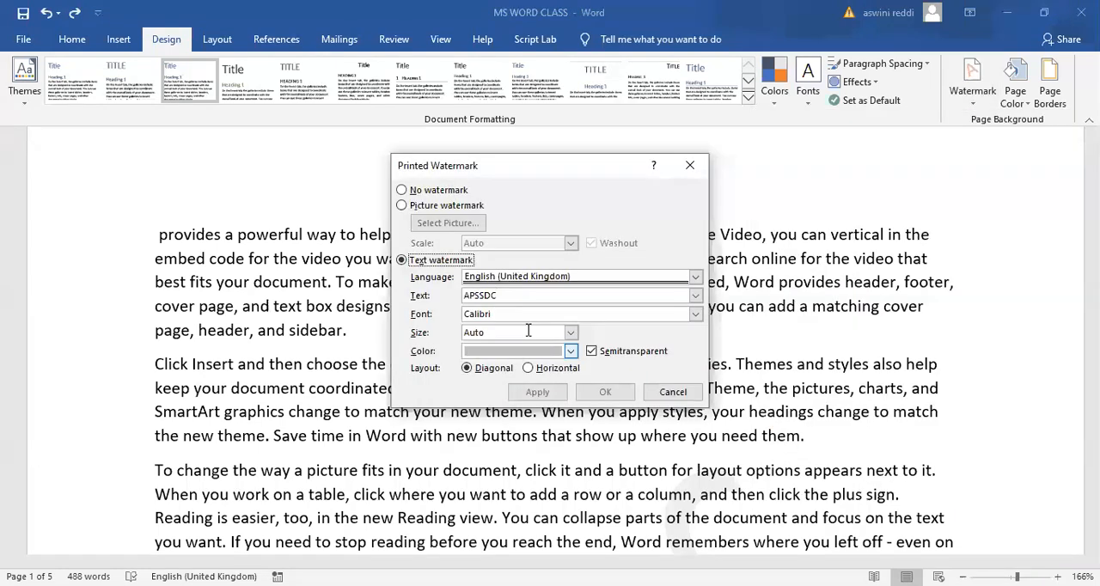
left_click(401, 206)
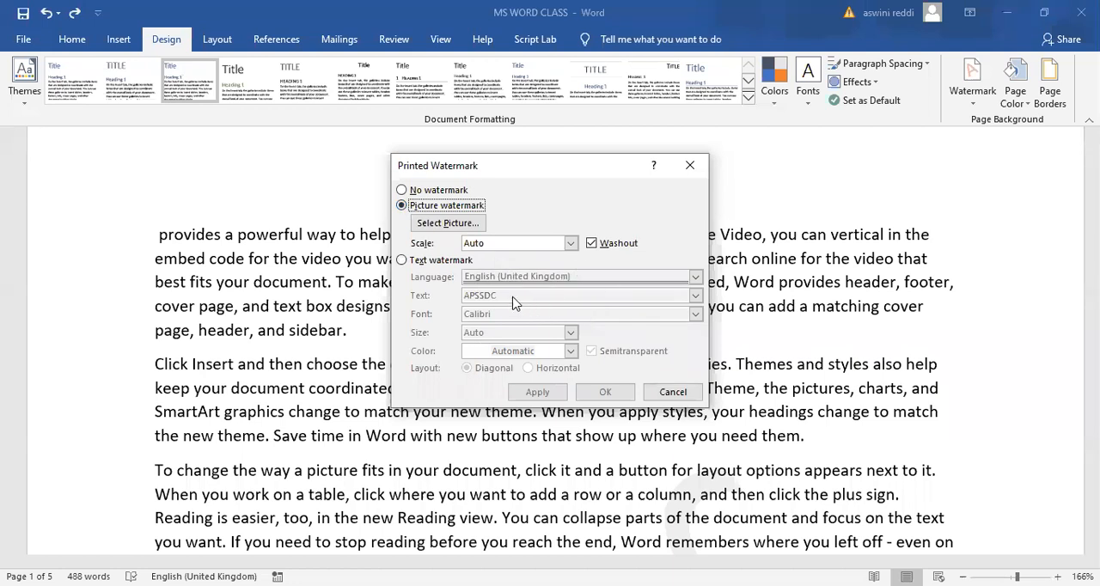
left_click(441, 223)
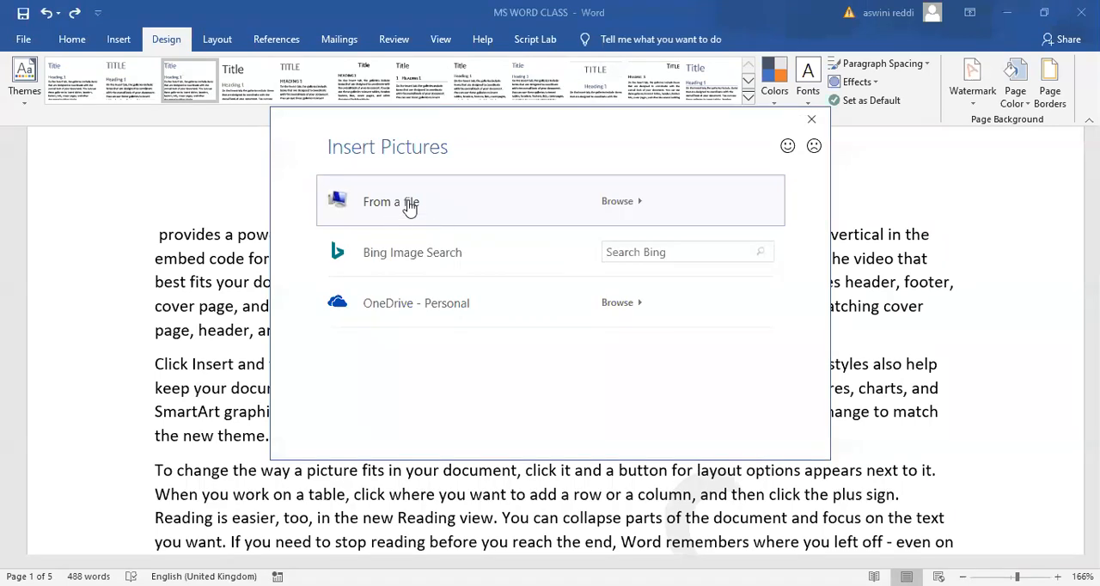
left_click(412, 210)
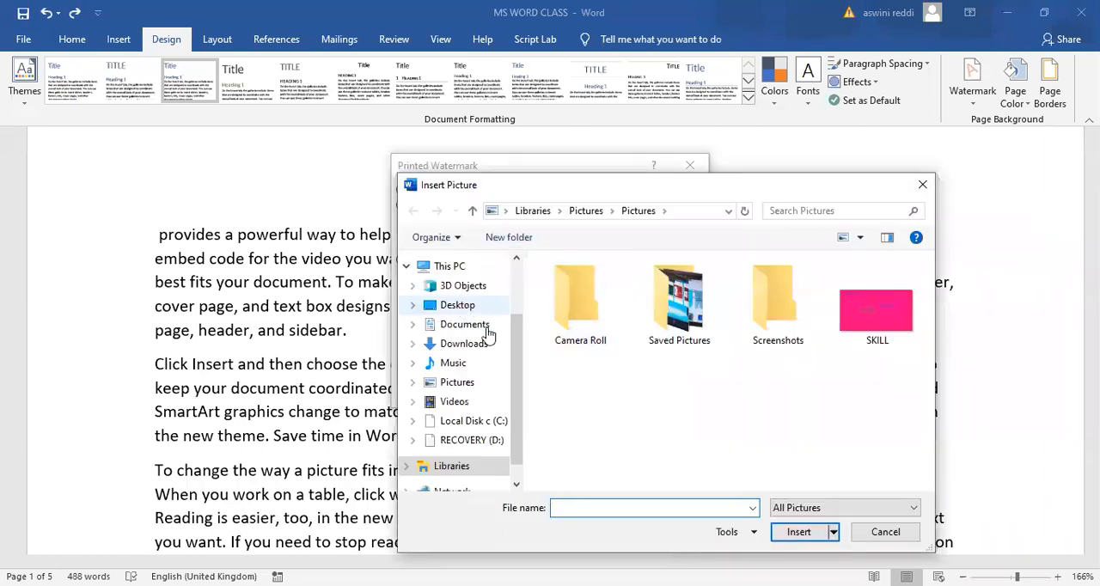
left_click(474, 348)
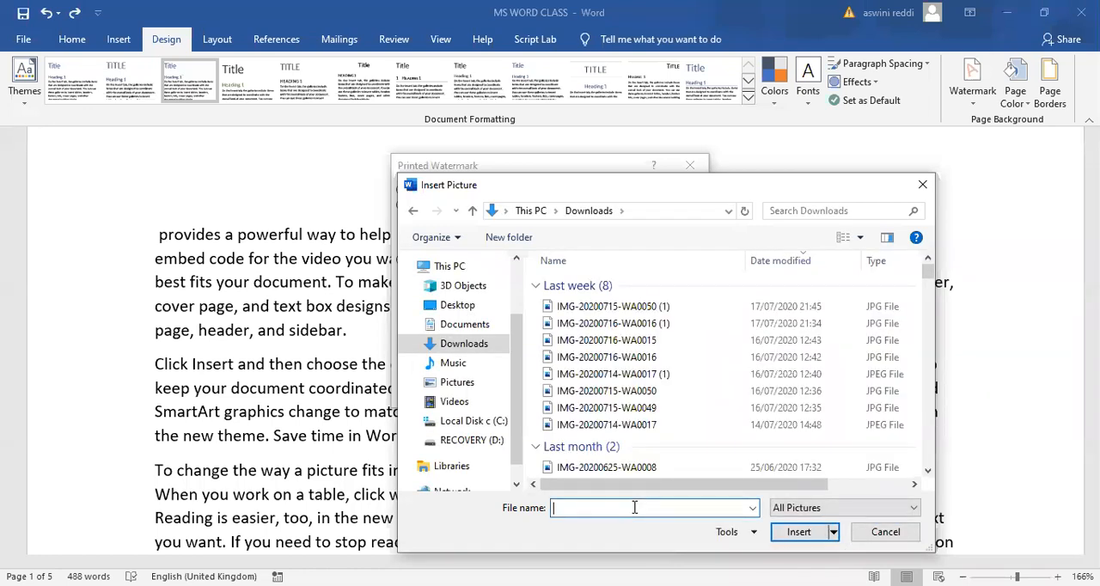
type("APSS")
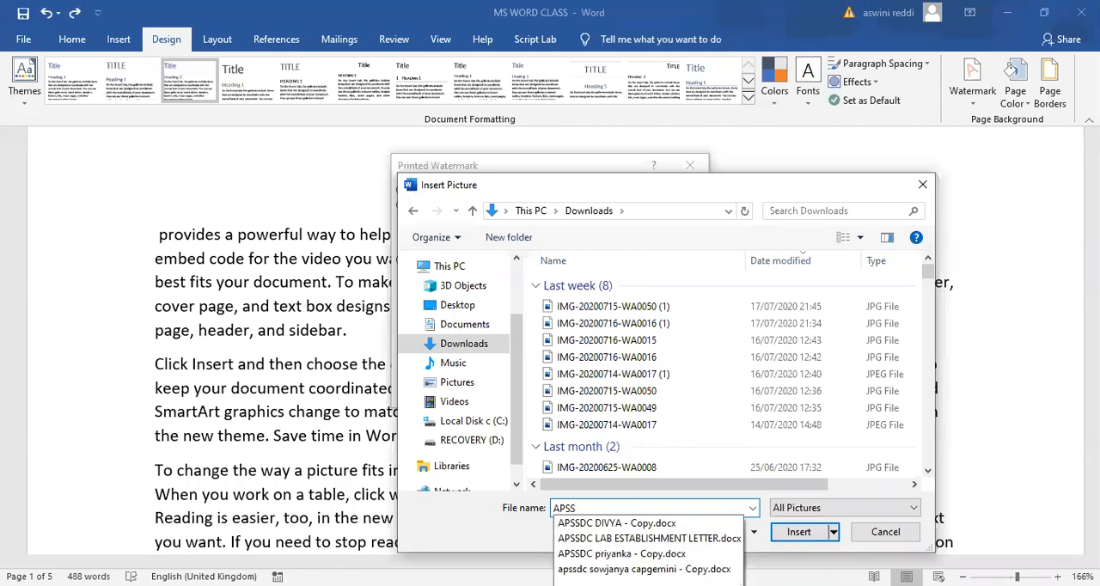
type("DC LOGO")
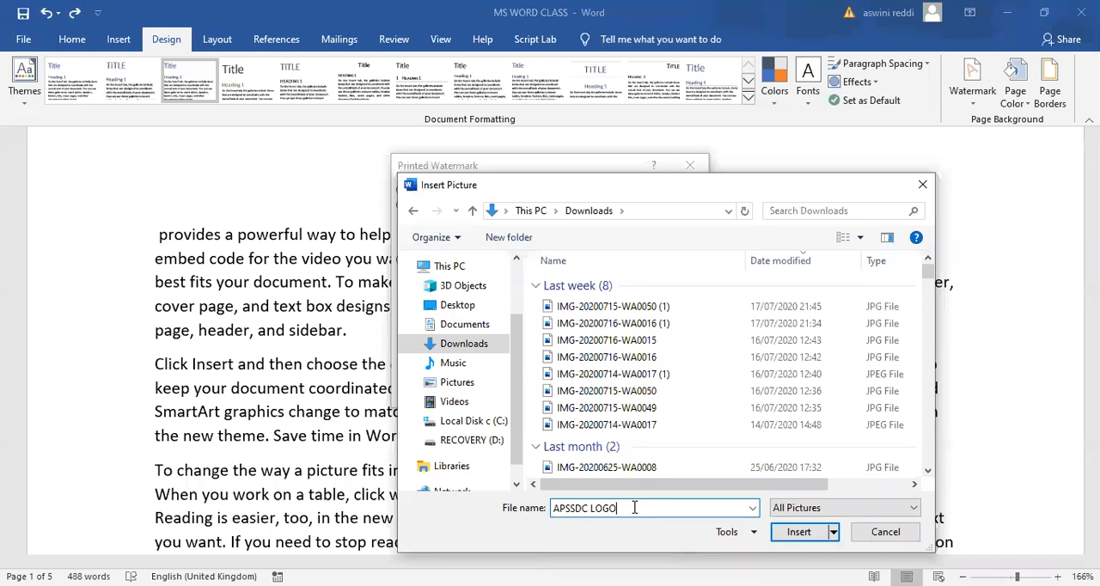
key("BackSpace")
key("BackSpace")
key("BackSpace")
key("BackSpace")
key("BackSpace")
key("BackSpace")
key("BackSpace")
key("BackSpace")
key("BackSpace")
key("BackSpace")
key("BackSpace")
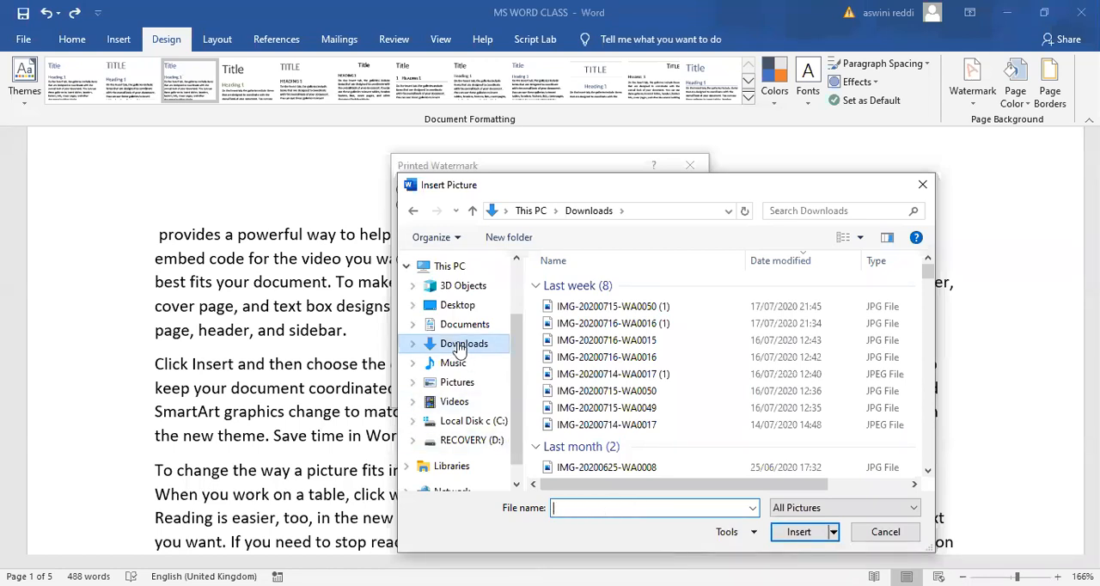
- Apply the "photo" image from the Saved Pictures folder as the picture watermark, with Auto scale and Washout
left_click(456, 382)
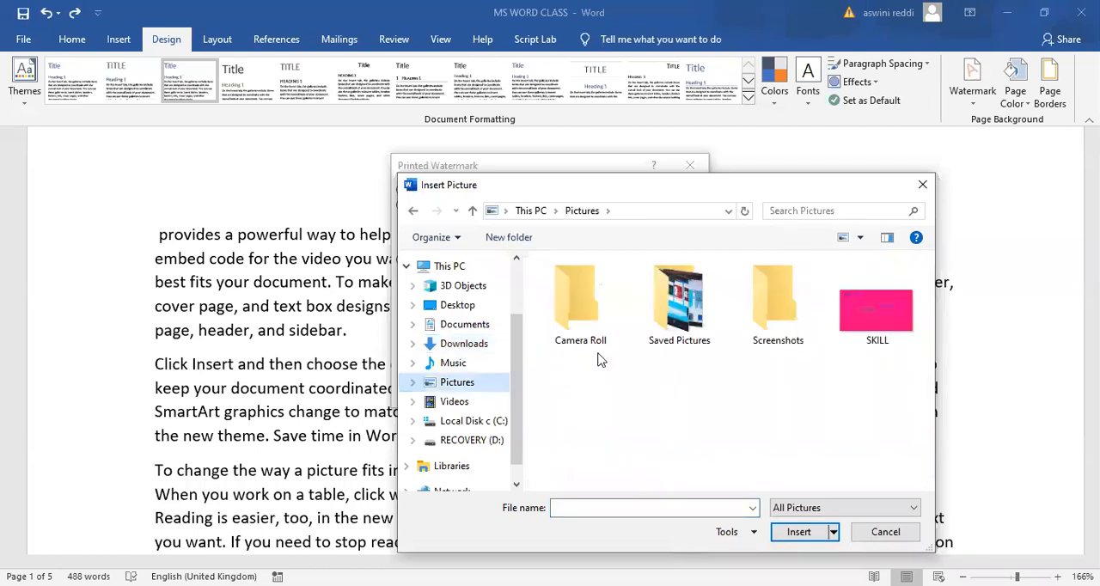
double_click(669, 320)
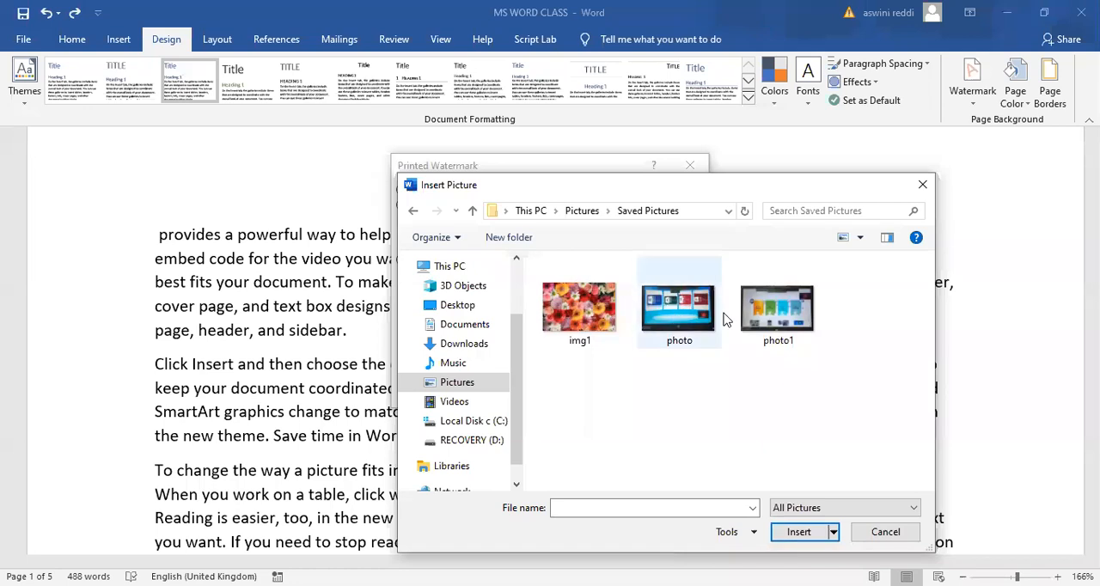
left_click(679, 318)
left_click(806, 535)
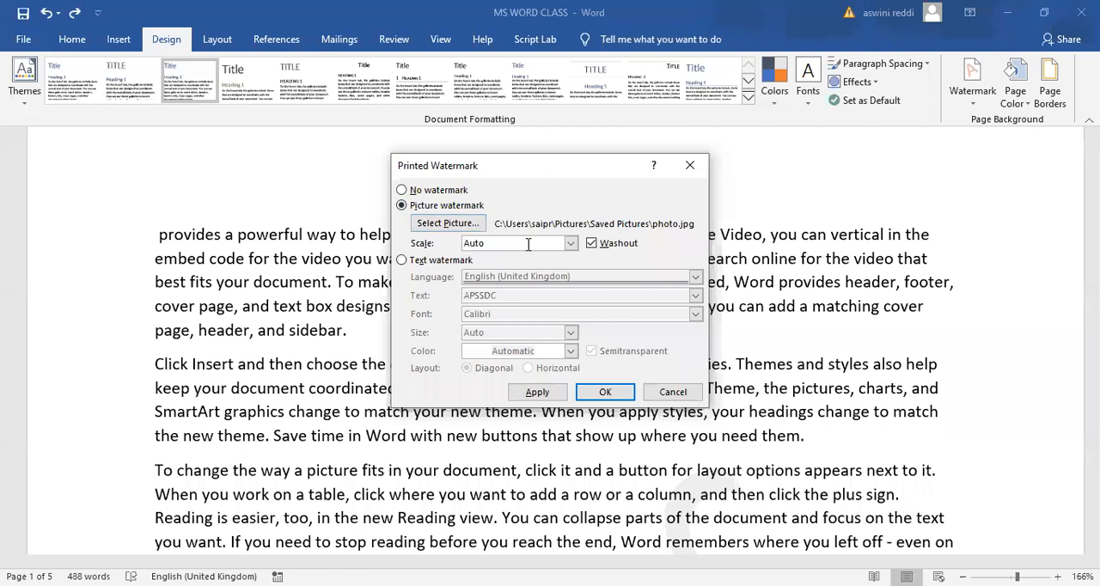
left_click(538, 394)
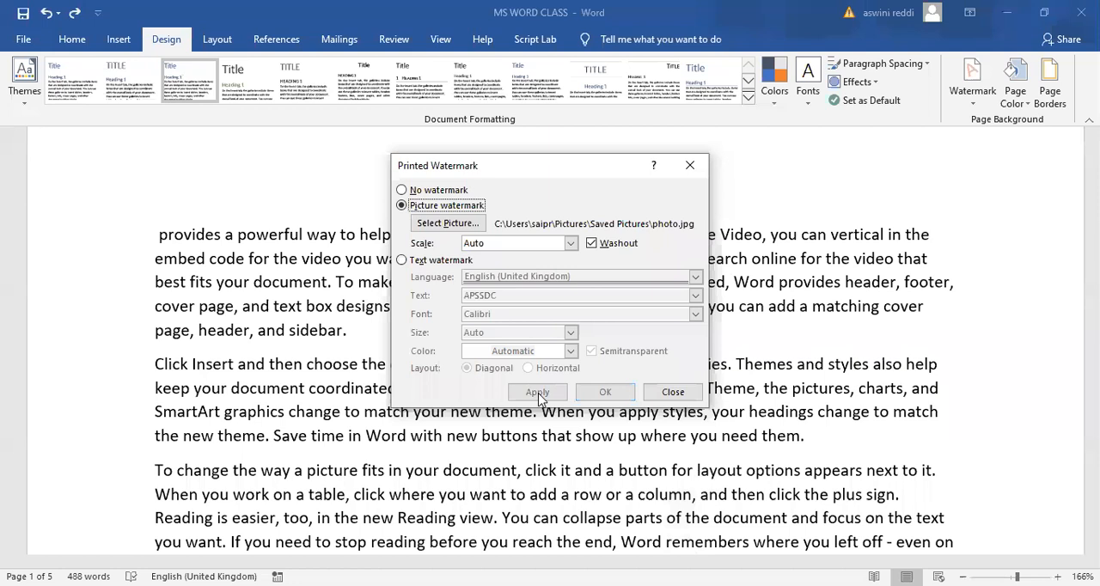
left_click(691, 167)
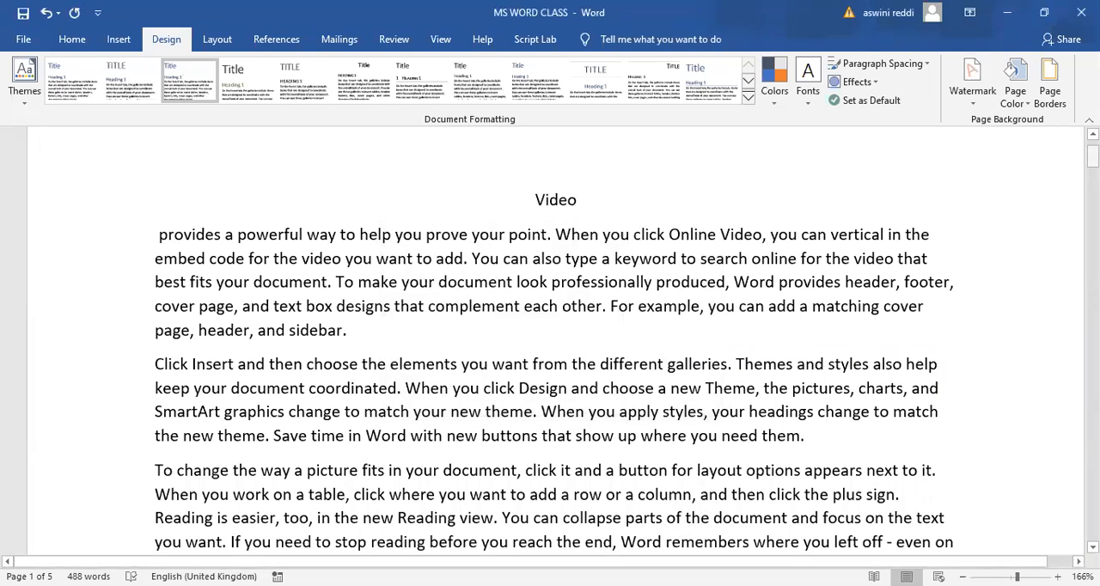
- Check the picture watermark behind the text and on the blank pages, and turn off its Washout effect
left_click_drag(1093, 157, 1092, 183)
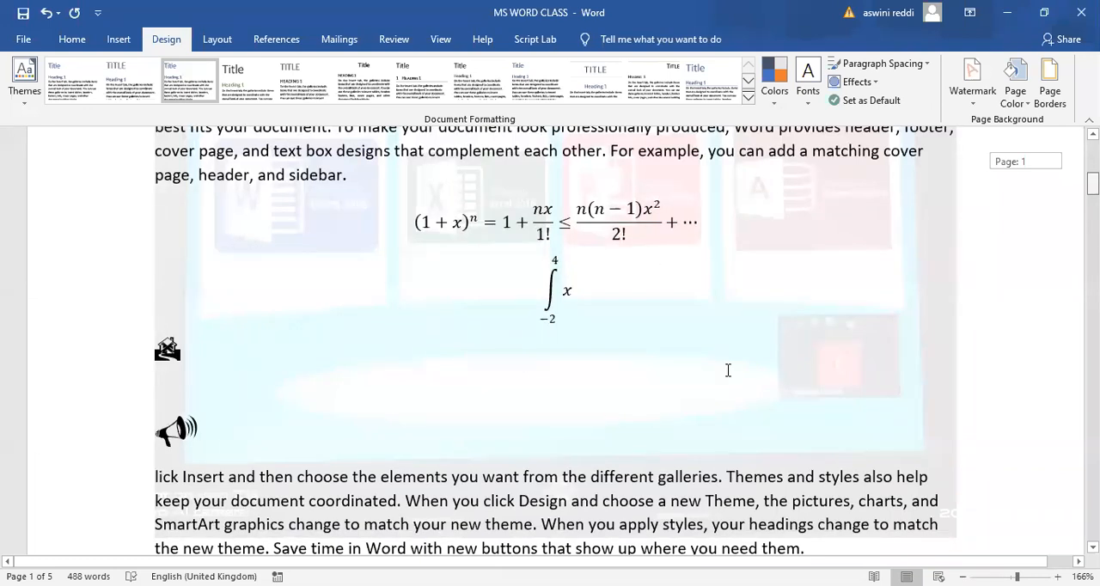
scroll(744, 293, "up", 2)
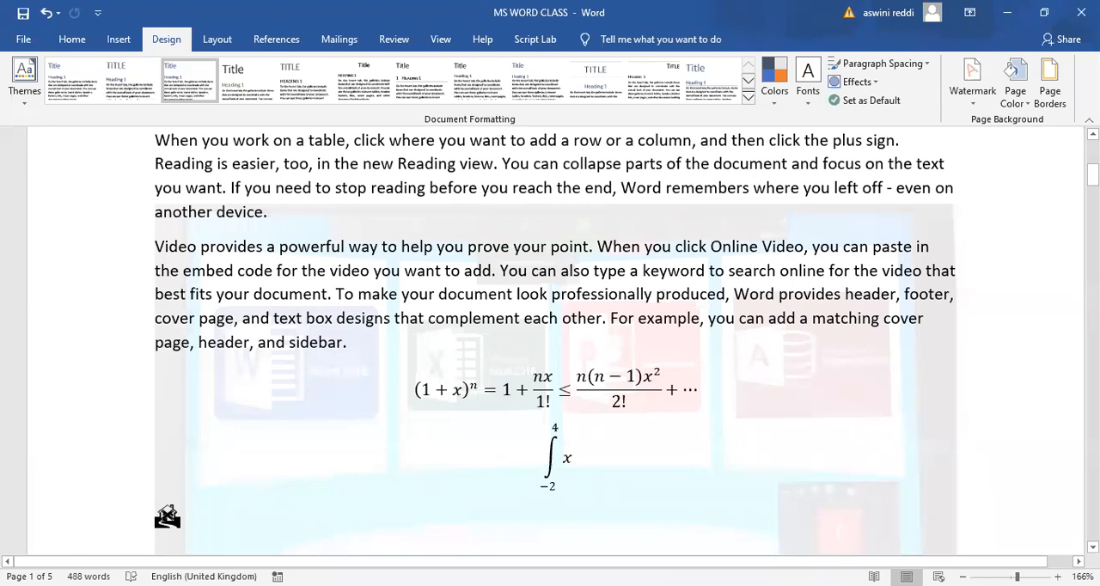
left_click_drag(1092, 175, 1092, 341)
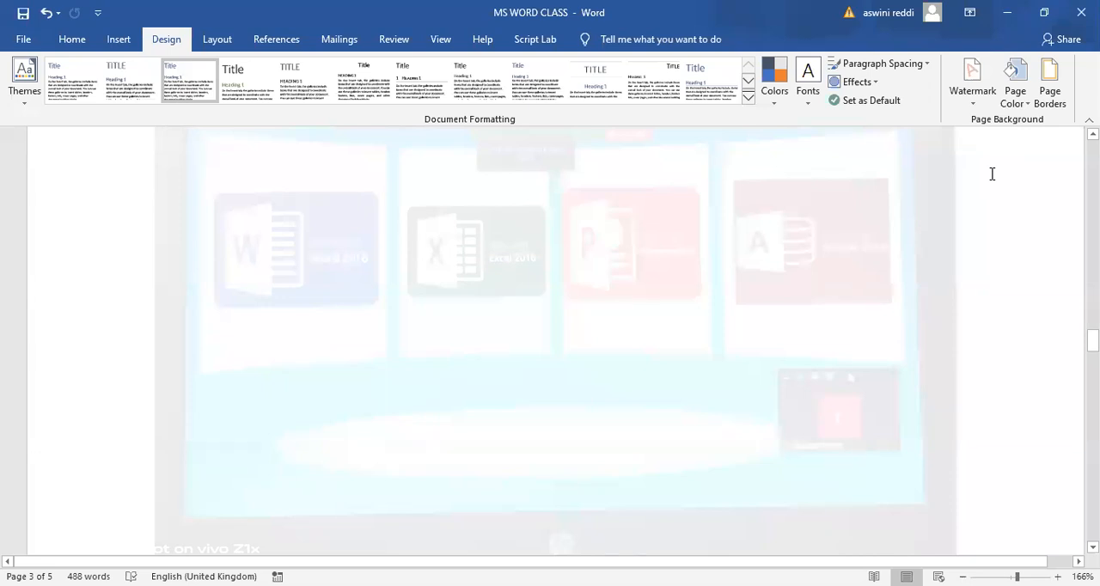
left_click(972, 79)
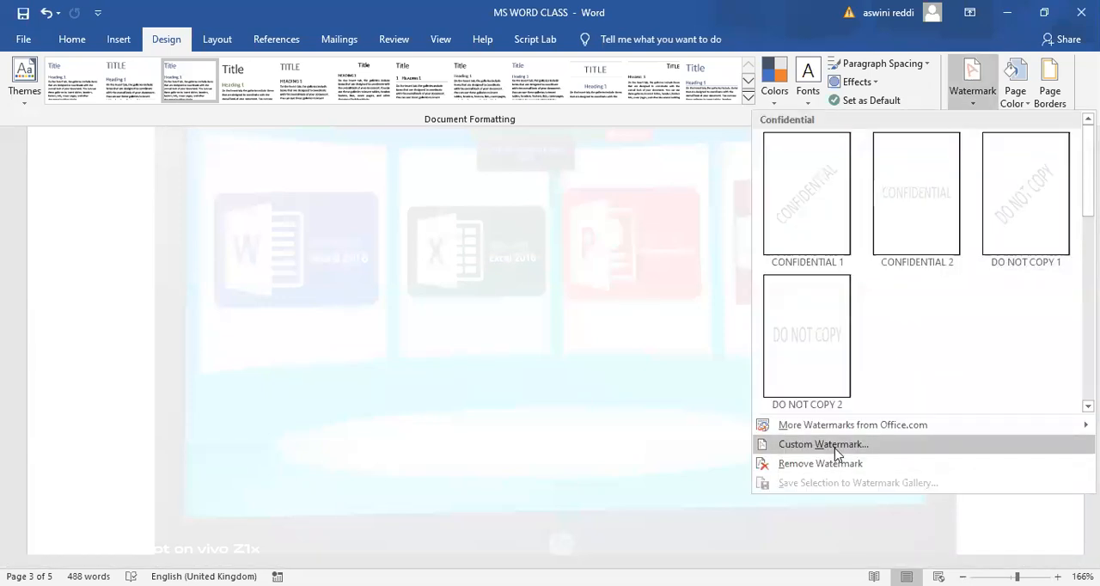
left_click(834, 452)
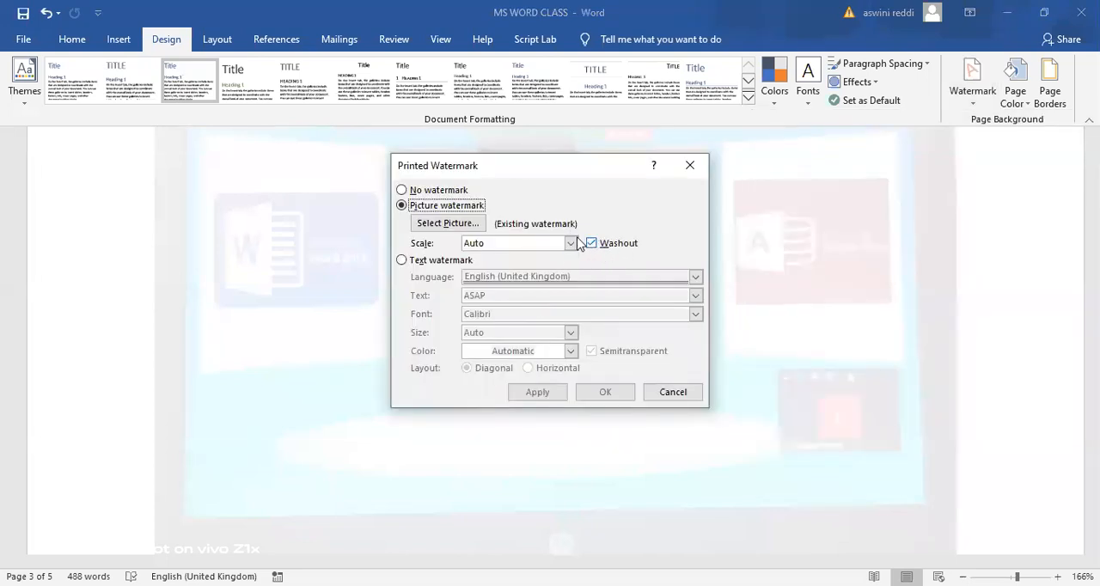
left_click(591, 244)
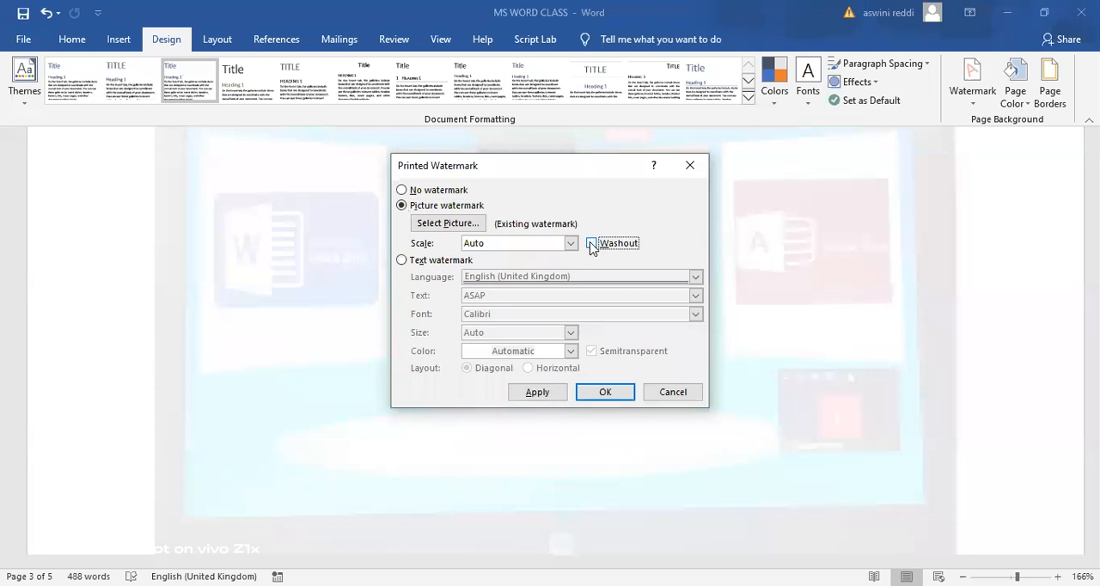
left_click(606, 393)
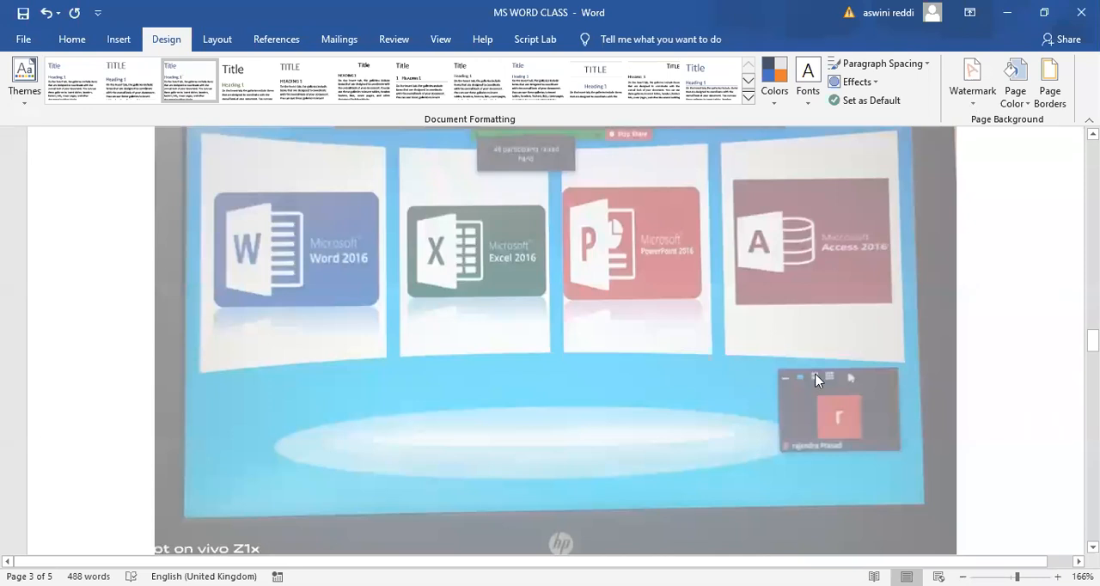
- Turn the Washout effect back on for the existing picture watermark
left_click(973, 94)
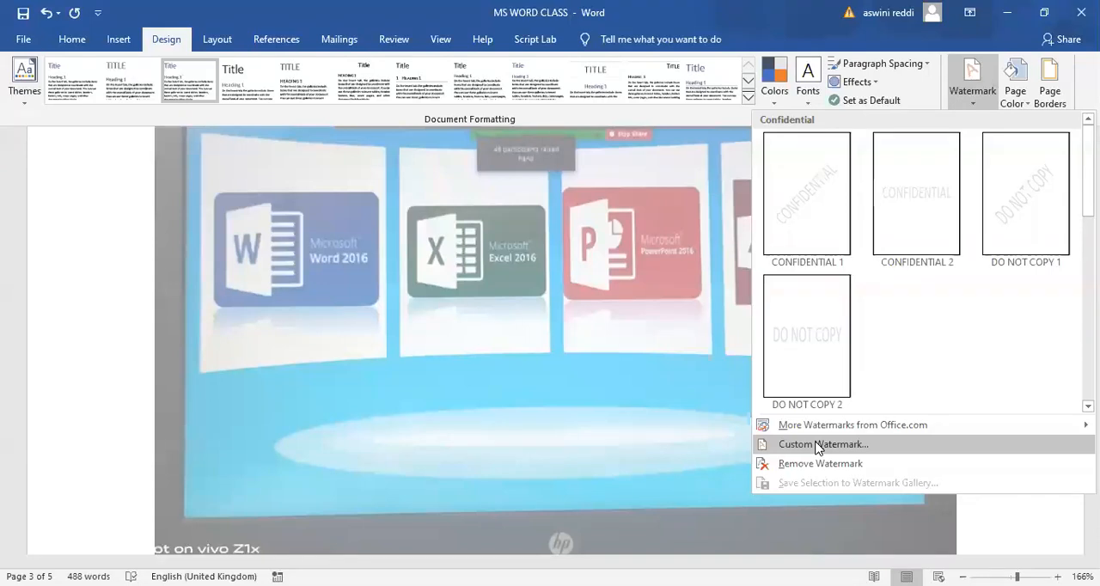
left_click(817, 444)
left_click(592, 244)
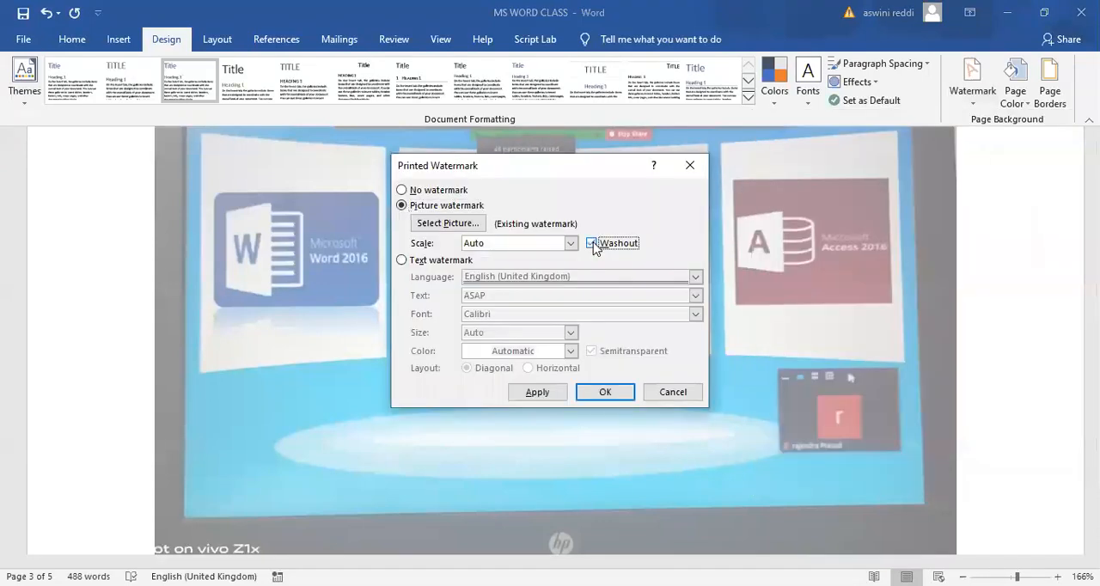
left_click(543, 393)
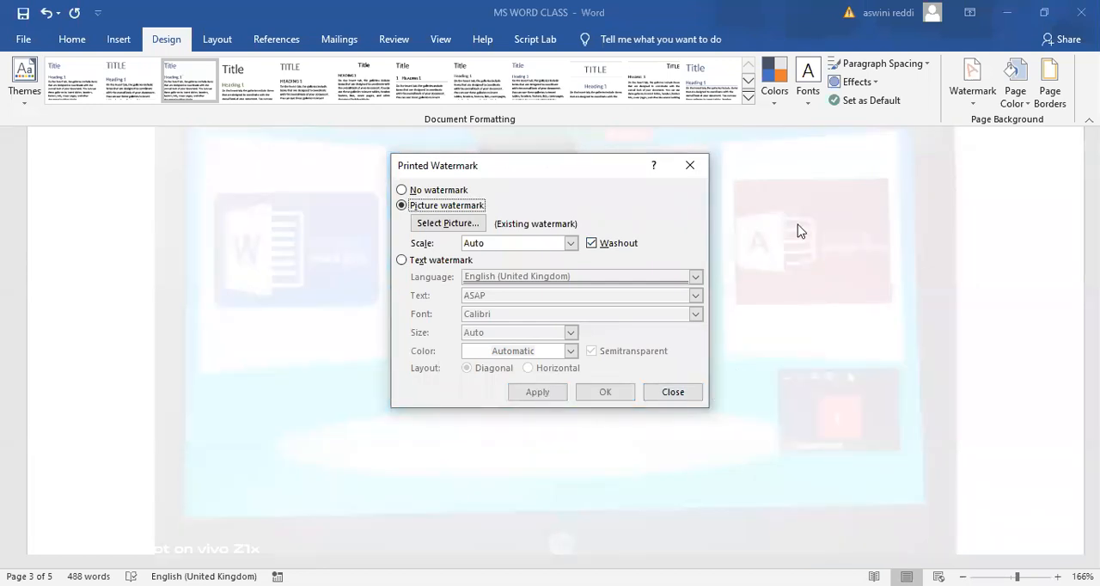
left_click(696, 170)
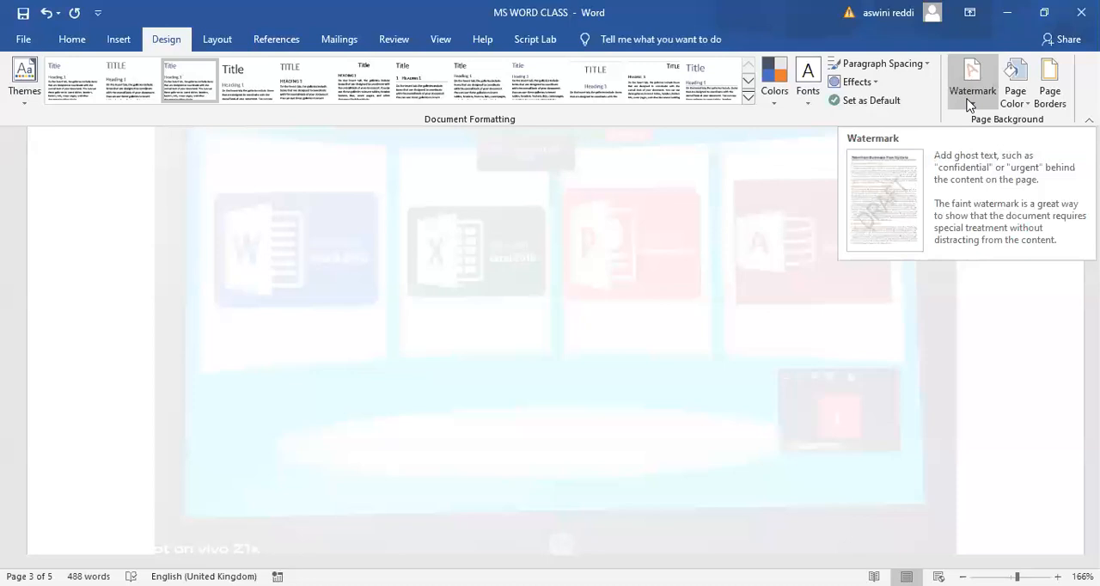
- Remove the picture watermark from the whole document and check the first page
scroll(555, 340, "up", 7)
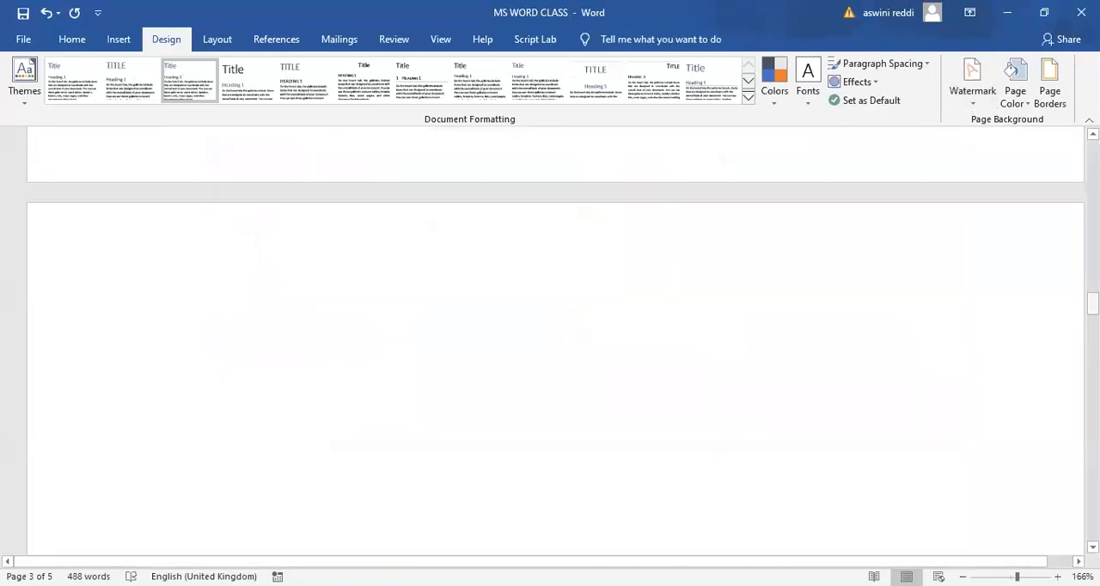
scroll(555, 341, "up", 15)
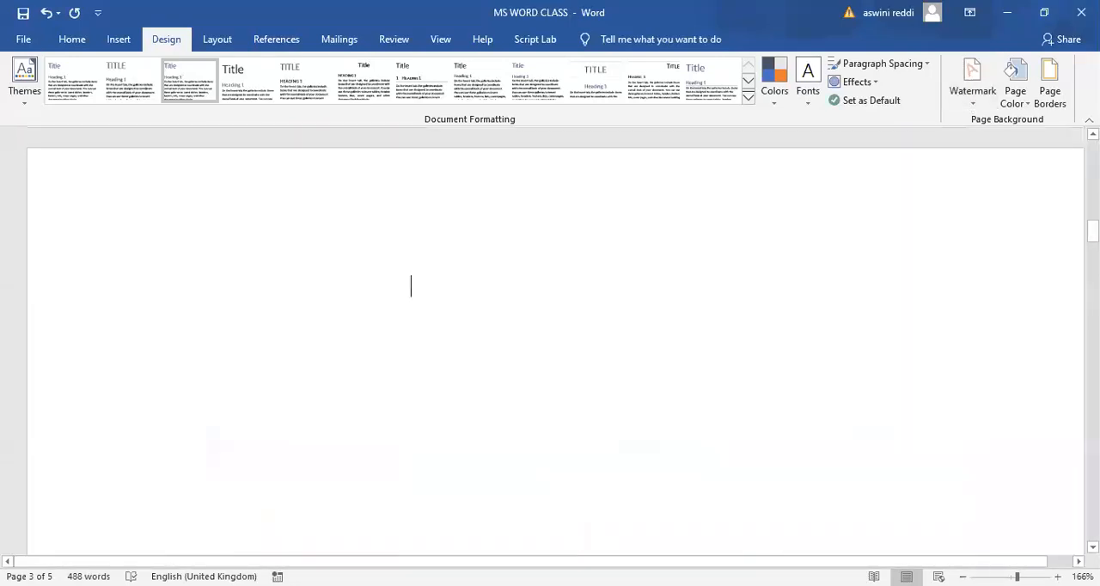
scroll(555, 341, "up", 5)
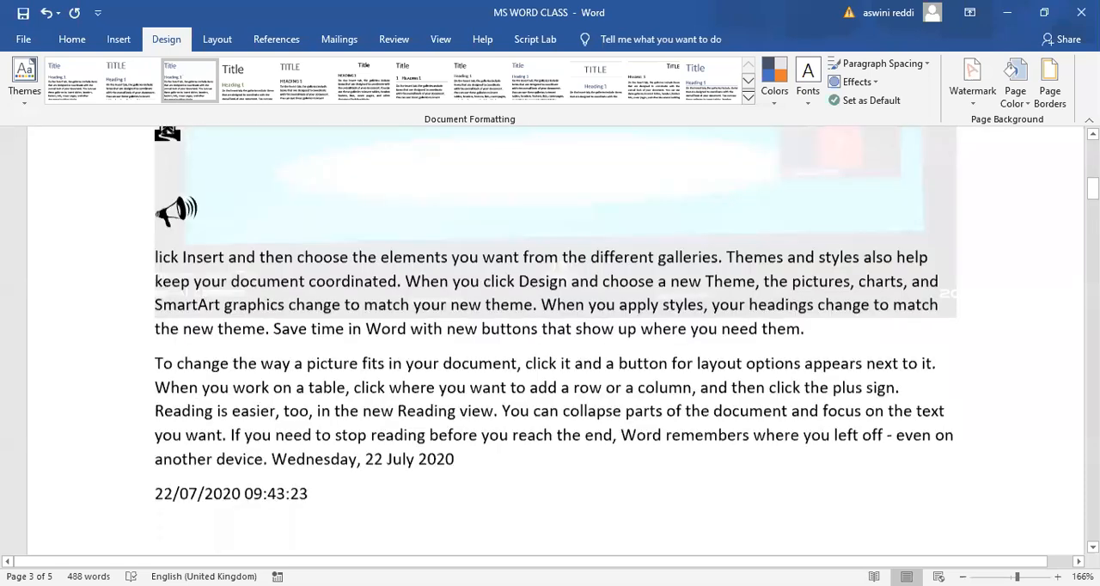
scroll(555, 340, "up", 3)
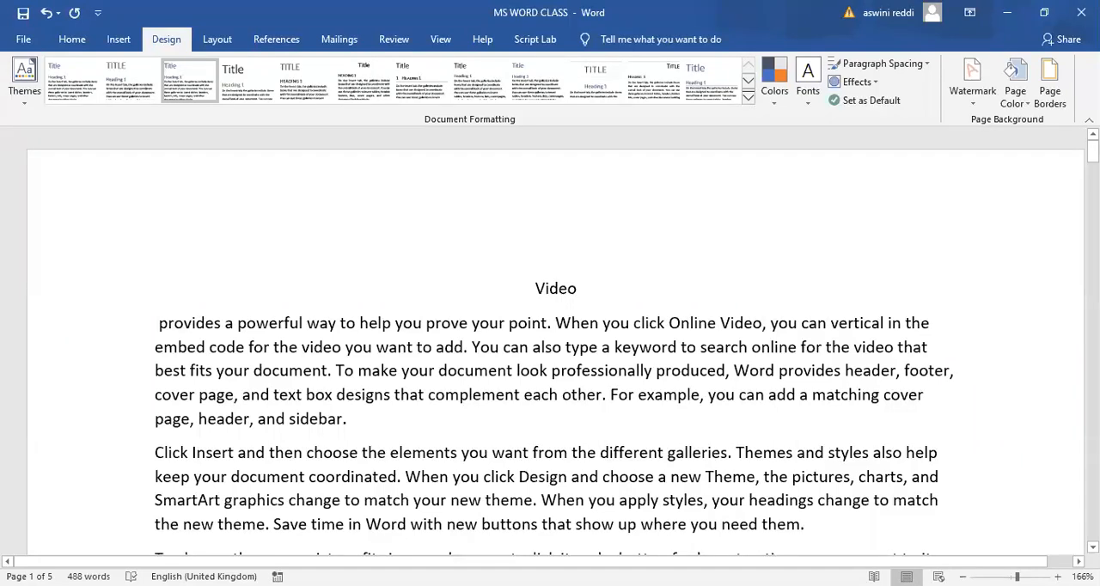
left_click(974, 104)
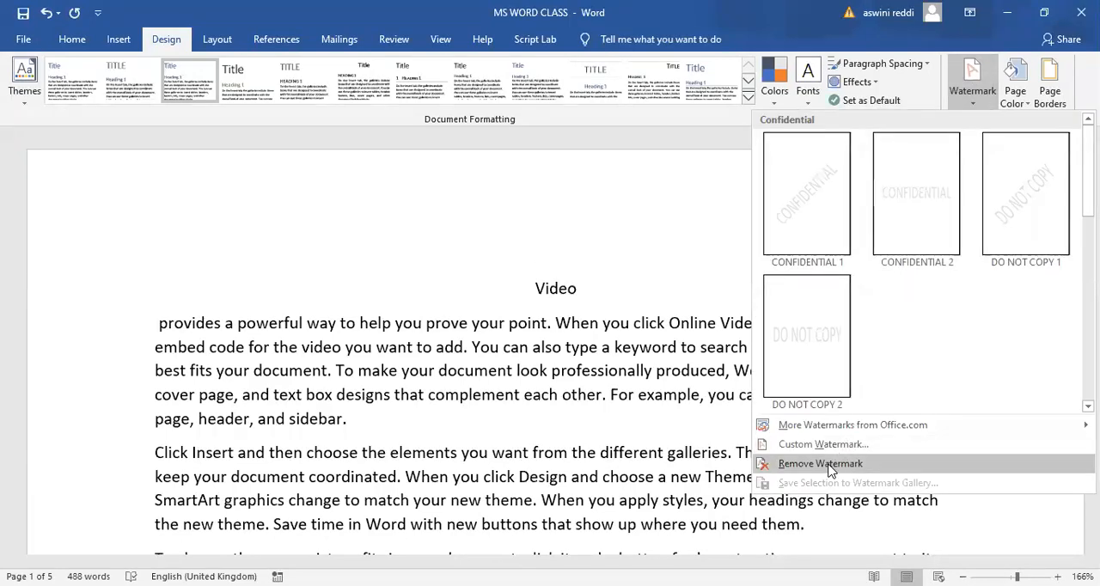
left_click(825, 464)
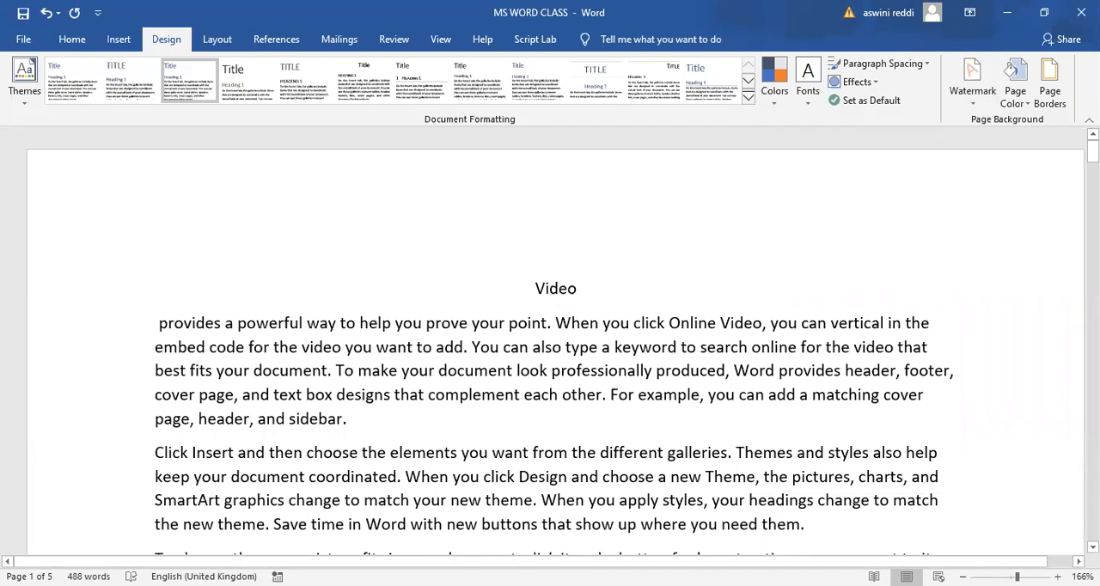
mouse_move(1092, 152)
left_mouse_down()
mouse_move(1092, 303)
mouse_move(1092, 164)
left_mouse_up()
scroll(903, 242, "up", 3)
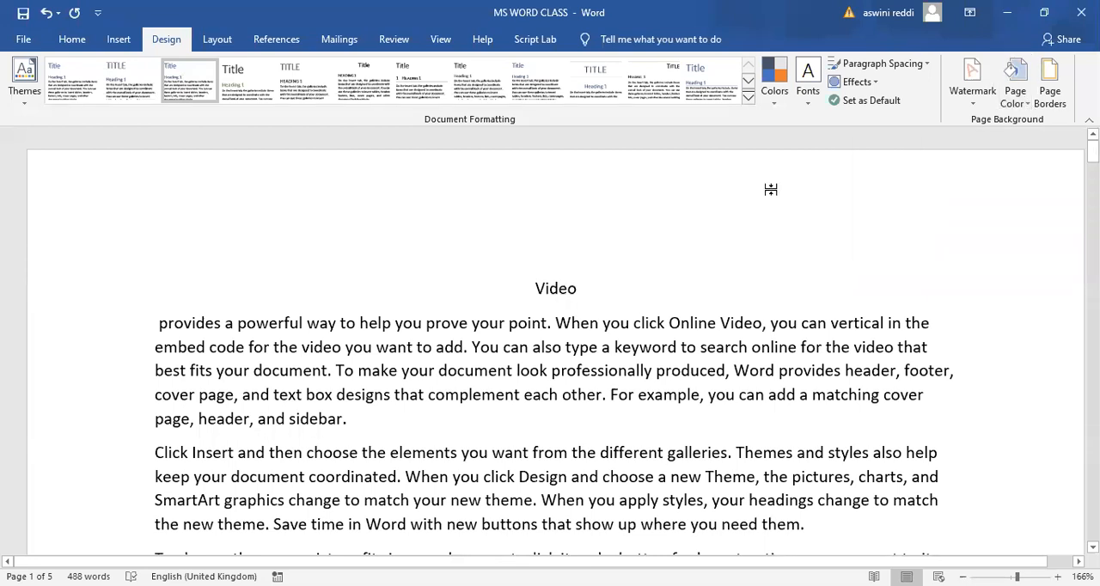
- Set the page colour to the lightest gold theme shade and check it on the text page and the blank pages
left_click(1018, 93)
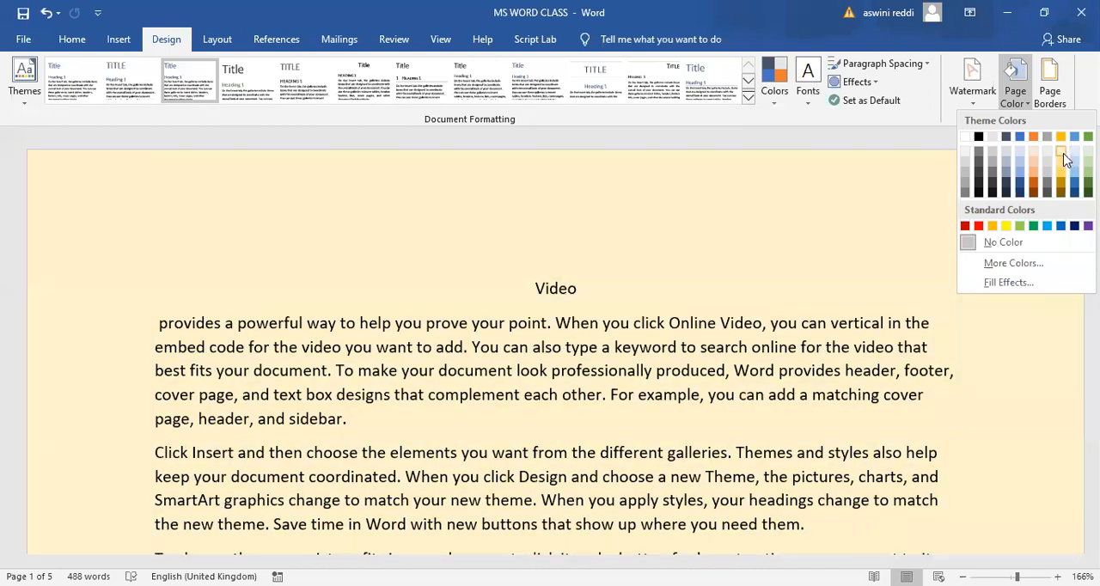
left_click(954, 286)
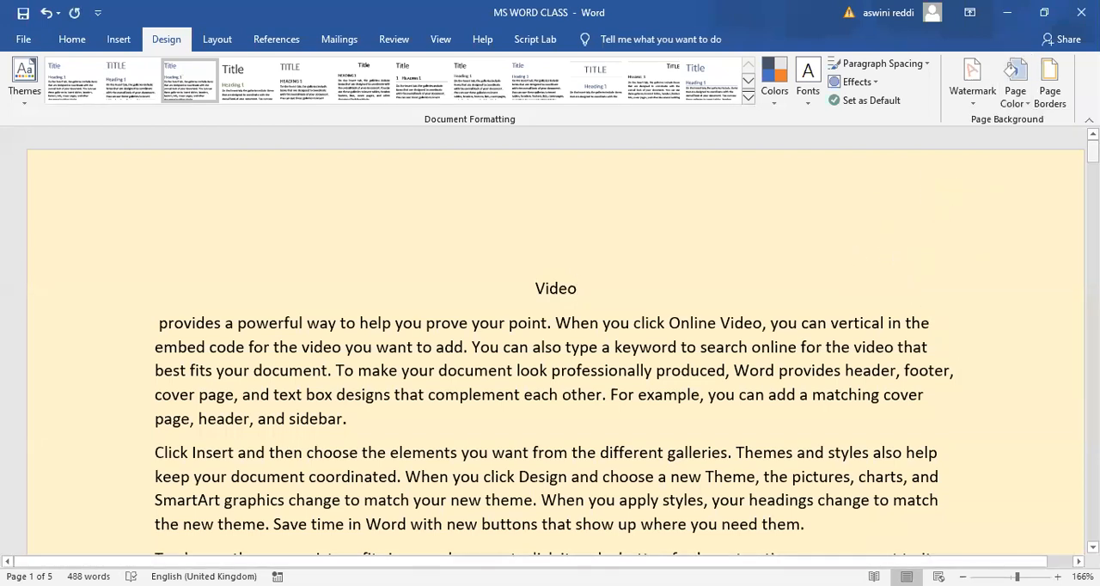
scroll(555, 344, "down", 20)
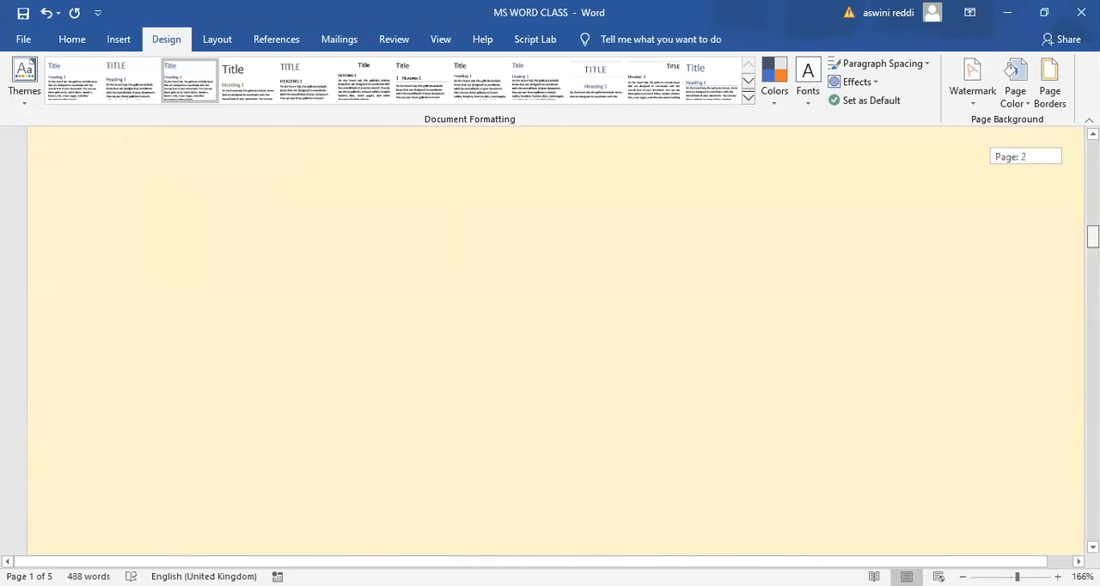
left_click_drag(1092, 237, 1092, 164)
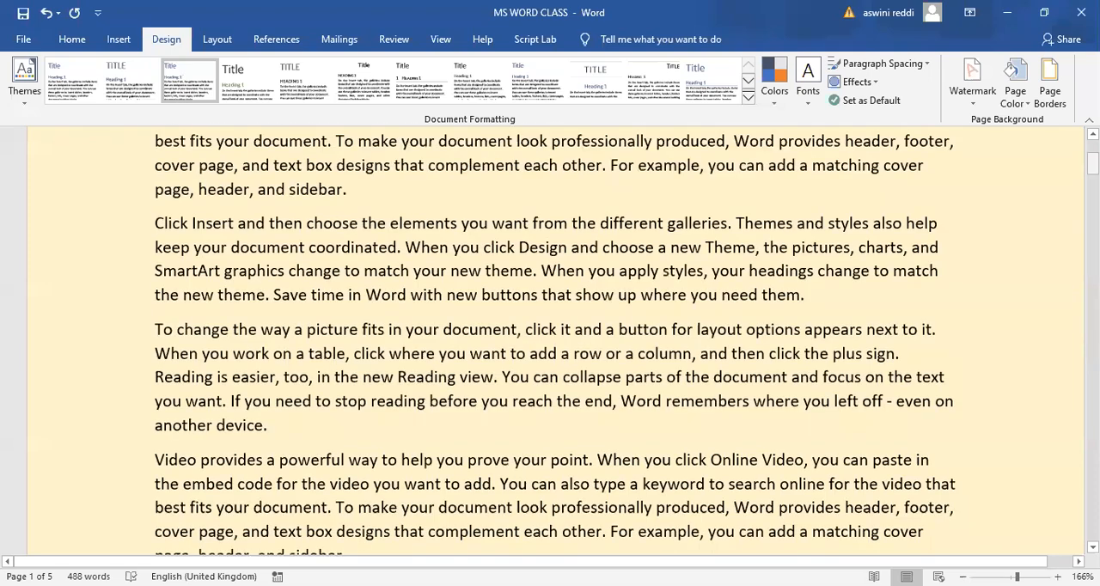
scroll(555, 344, "up", 3)
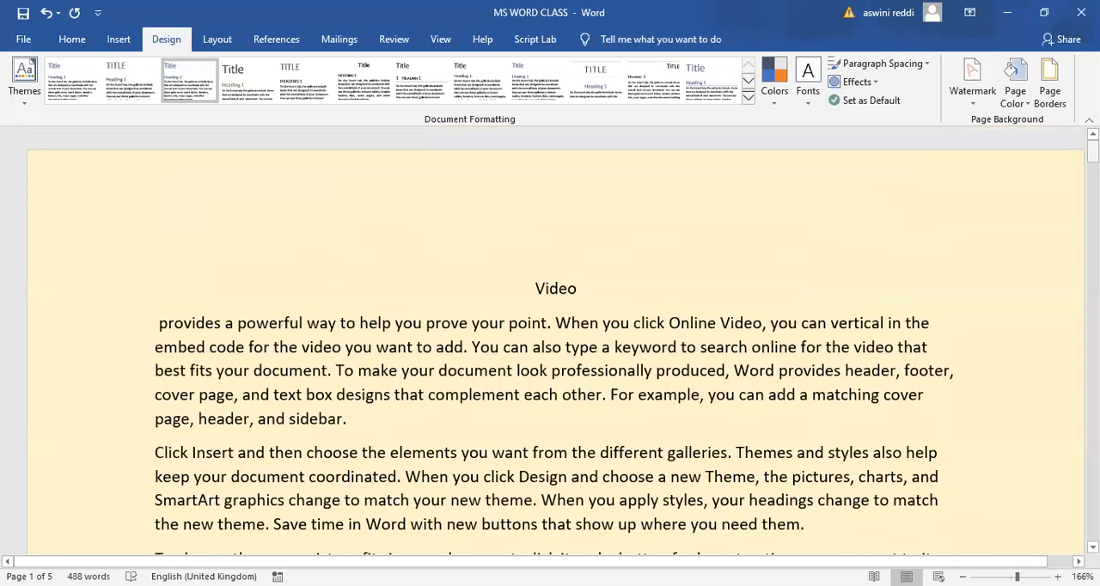
- Show multiple pages at once and change the page colour to Orange, Accent 2, Lighter 60%
left_click(442, 39)
left_click(462, 78)
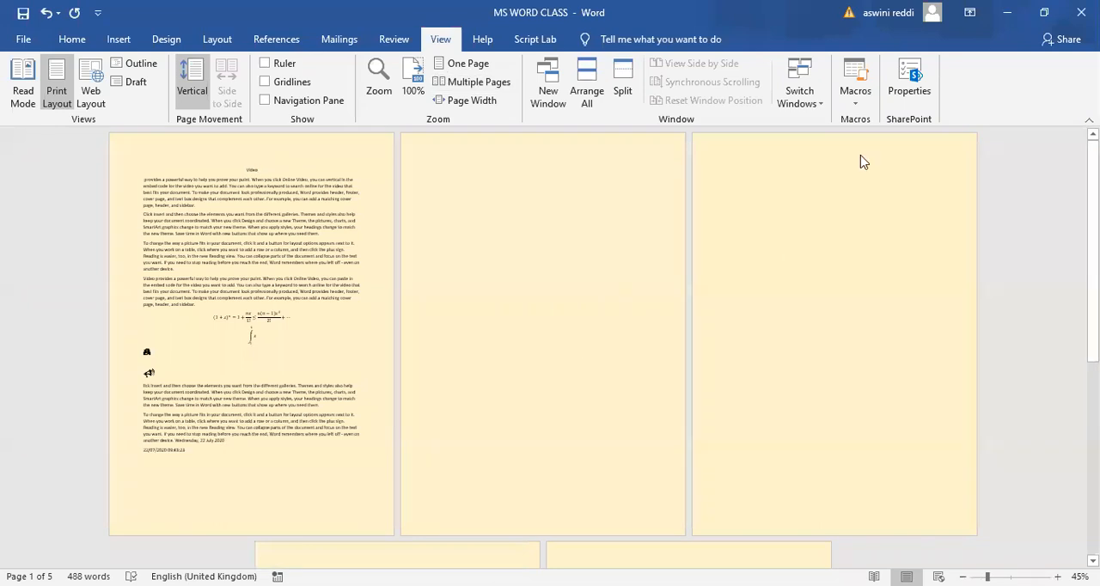
left_click(119, 39)
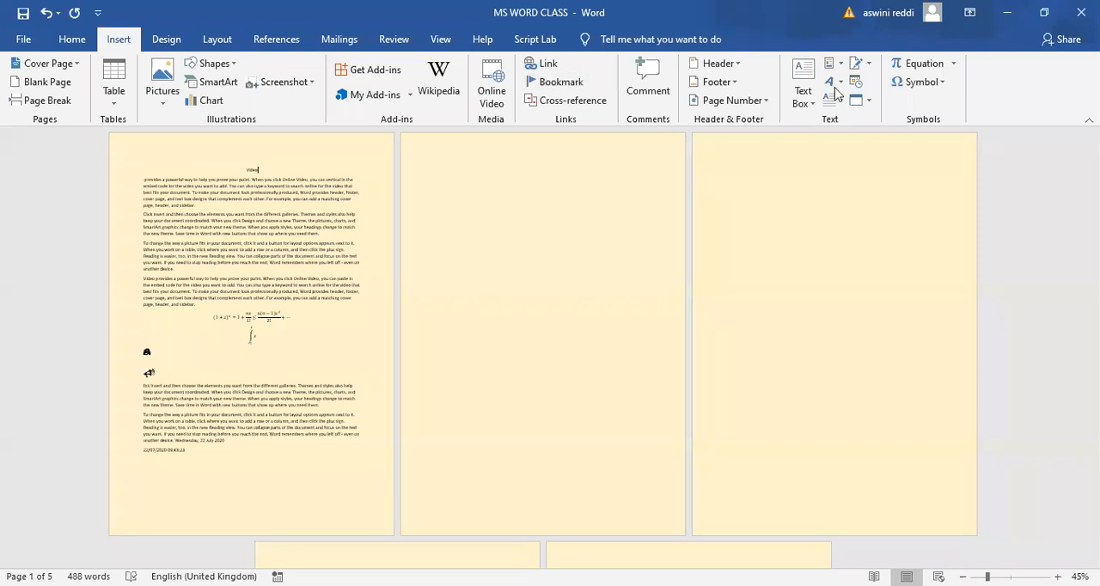
left_click(159, 40)
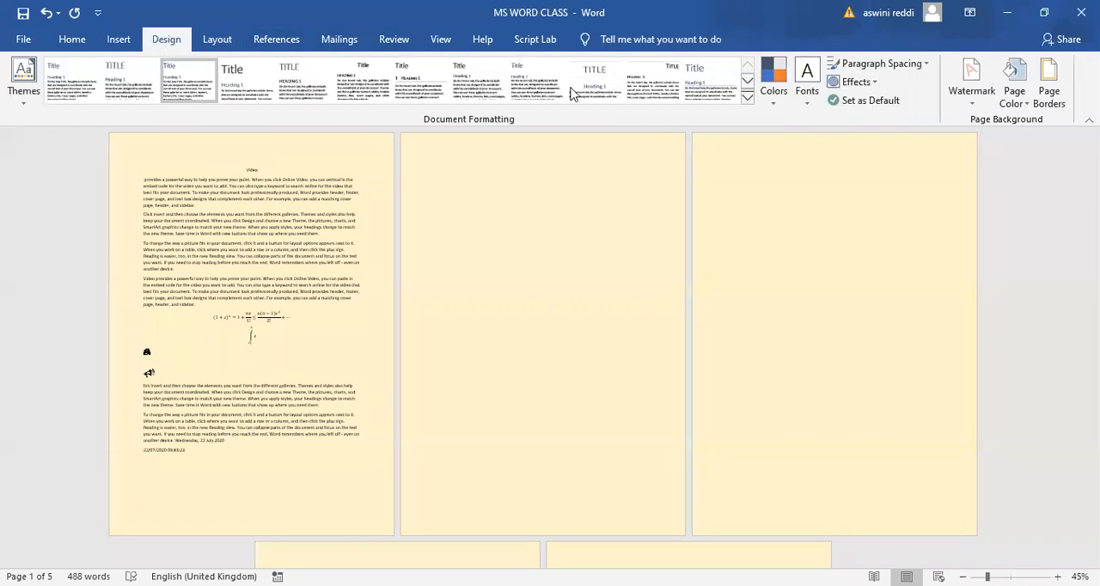
left_click(1017, 91)
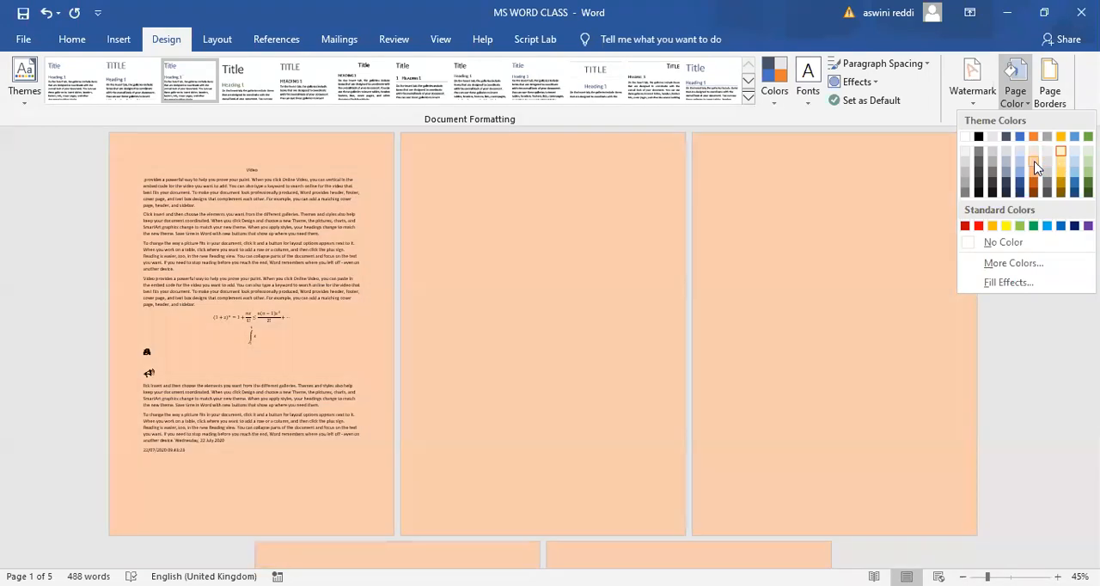
left_click(1035, 165)
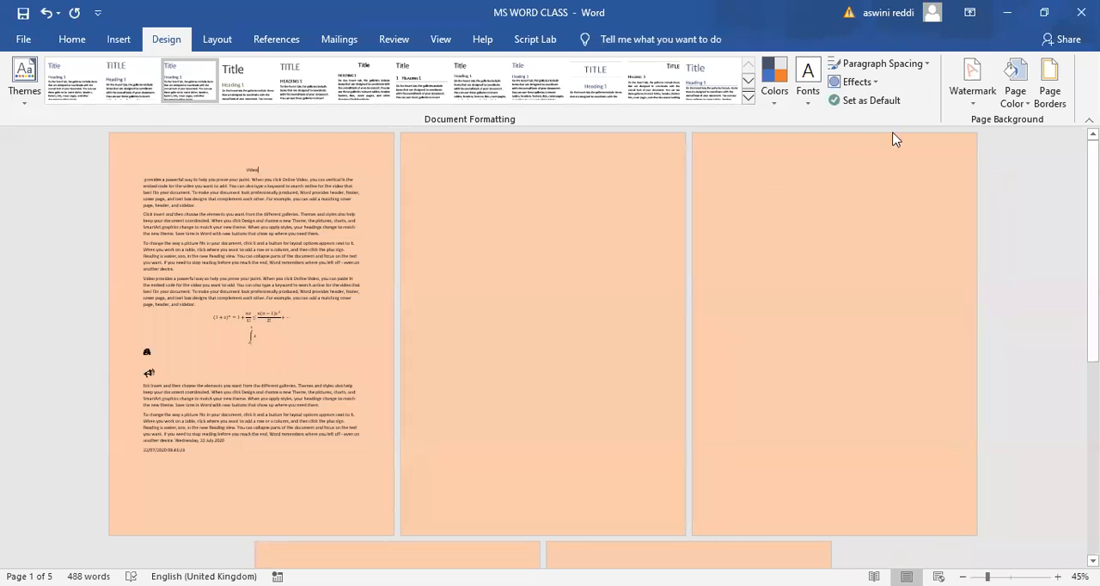
- Apply a custom pink page colour with RGB values 248, 172, 237 (#F8ACED)
left_click(1016, 81)
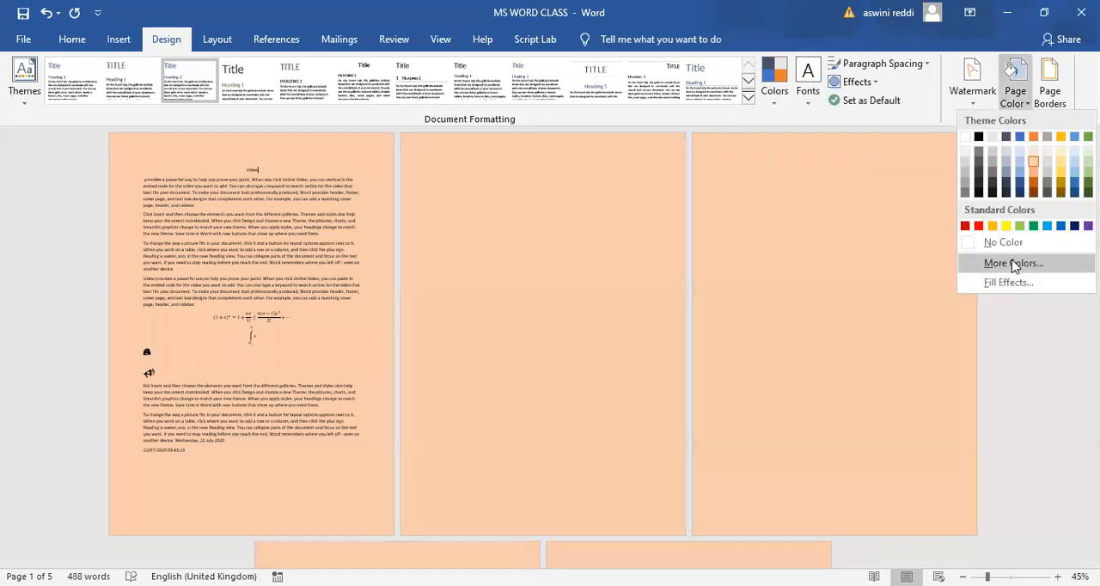
left_click(1014, 264)
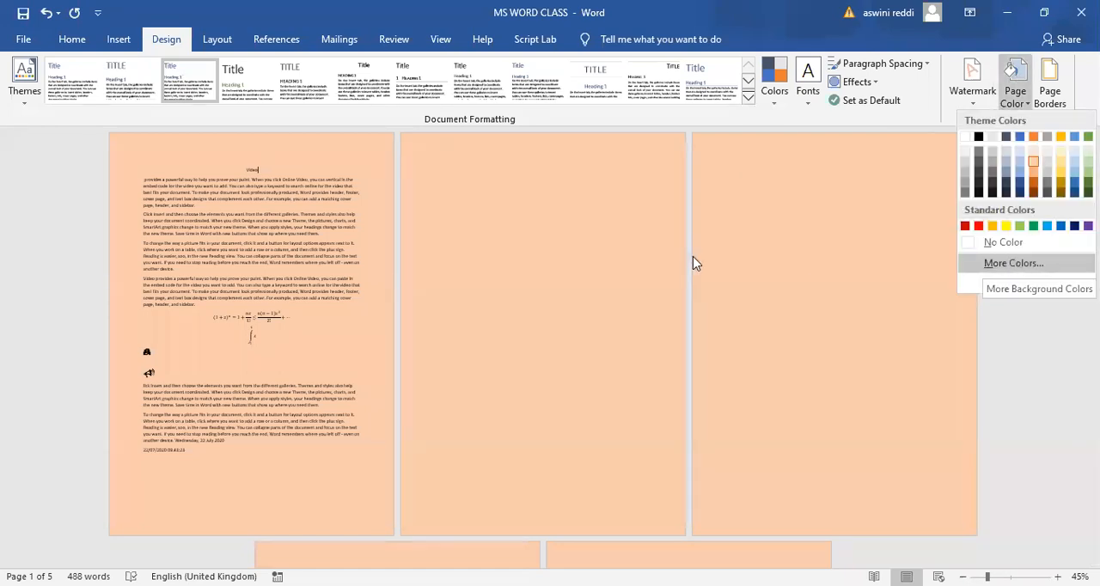
left_click(530, 237)
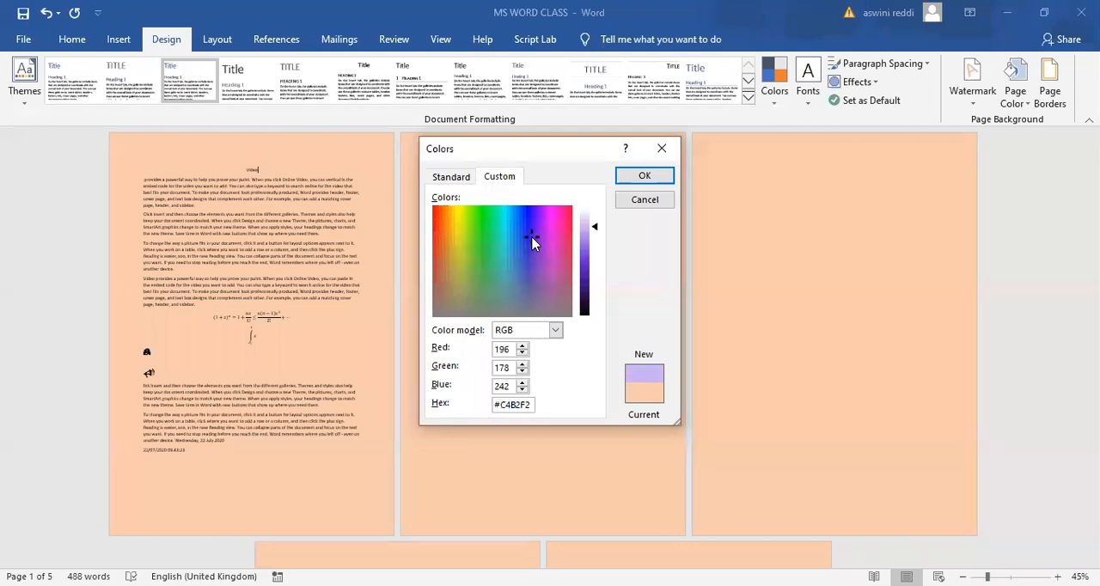
left_click(552, 224)
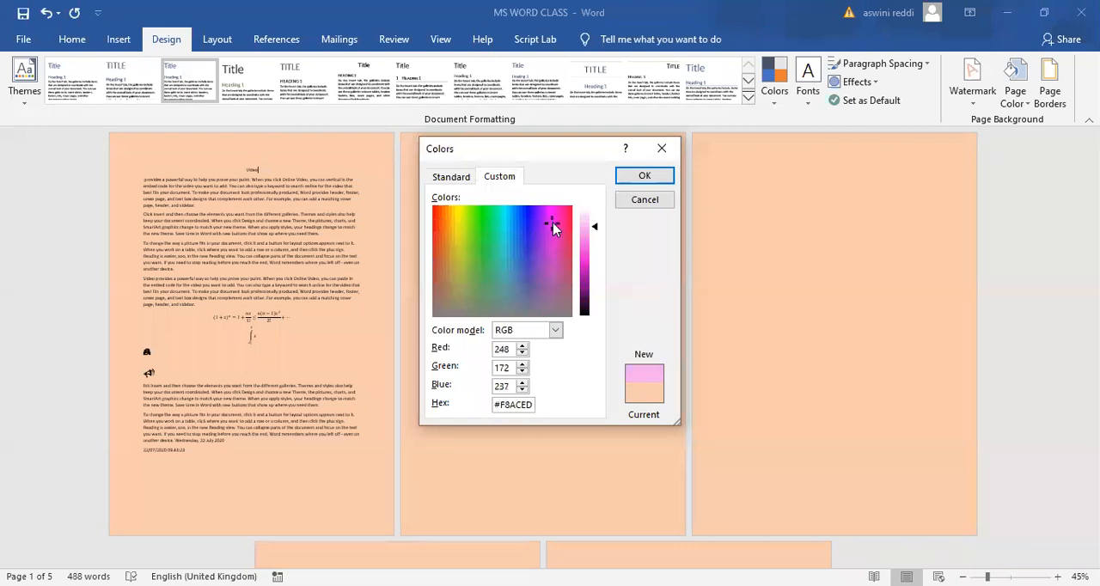
left_click(640, 177)
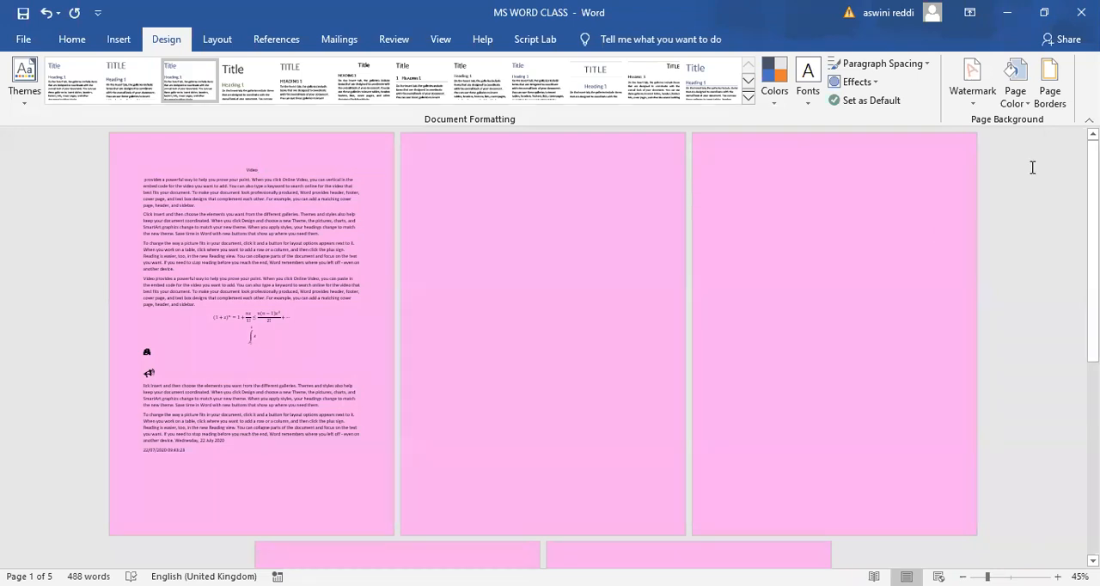
- Set up a two-colour gradient page fill with light blue as Color 1 and dark green as Color 2
left_click(1016, 84)
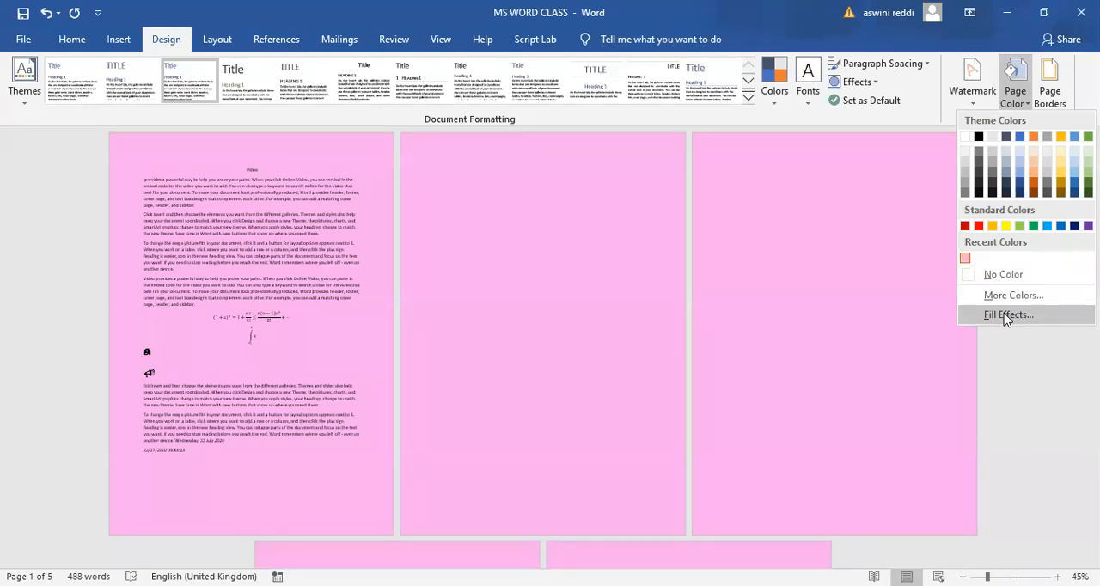
left_click(1007, 315)
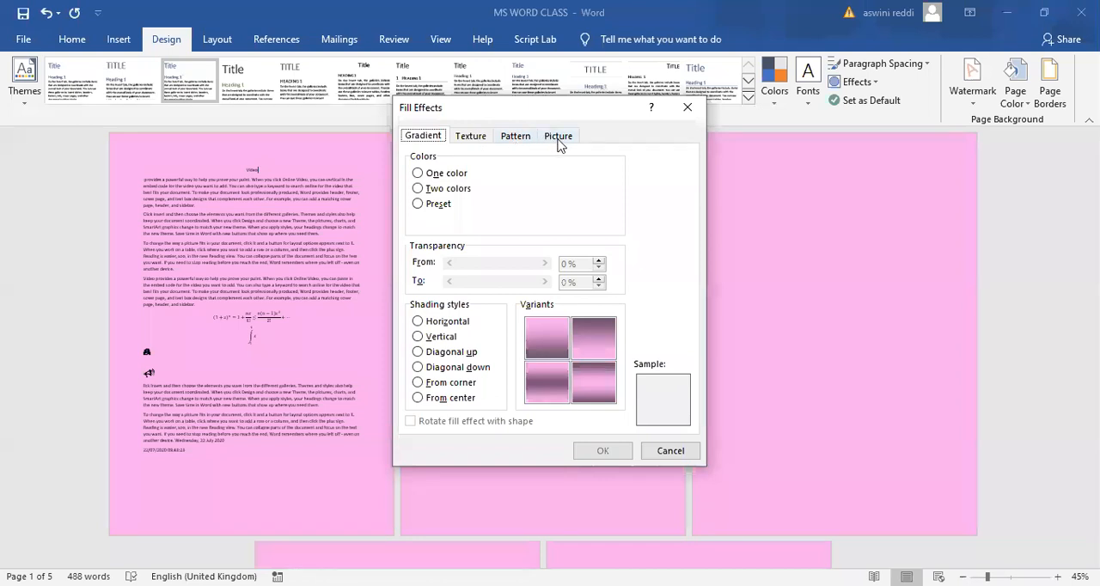
left_click(416, 189)
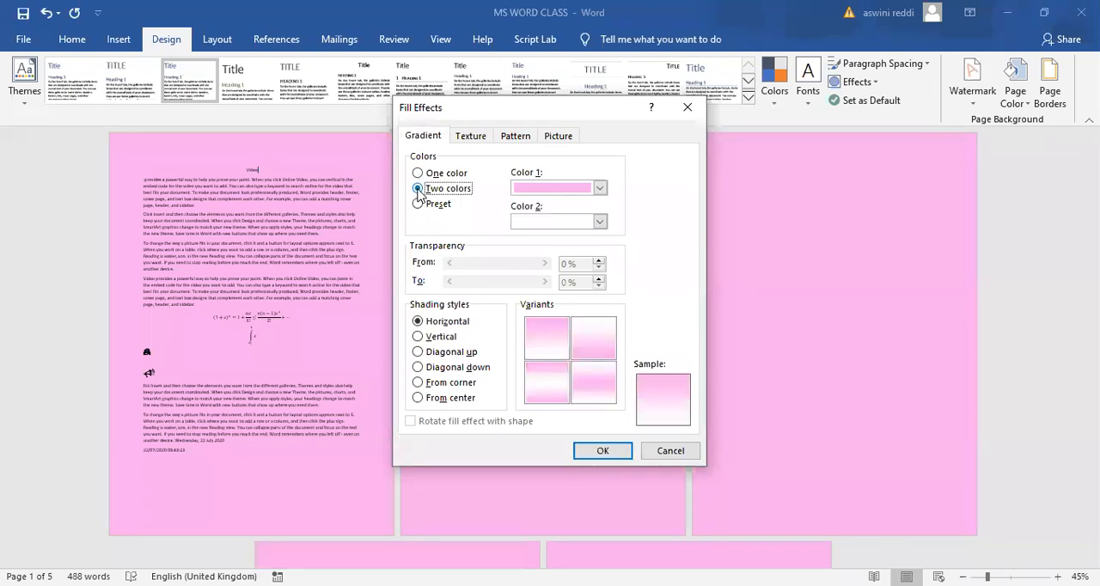
left_click(600, 188)
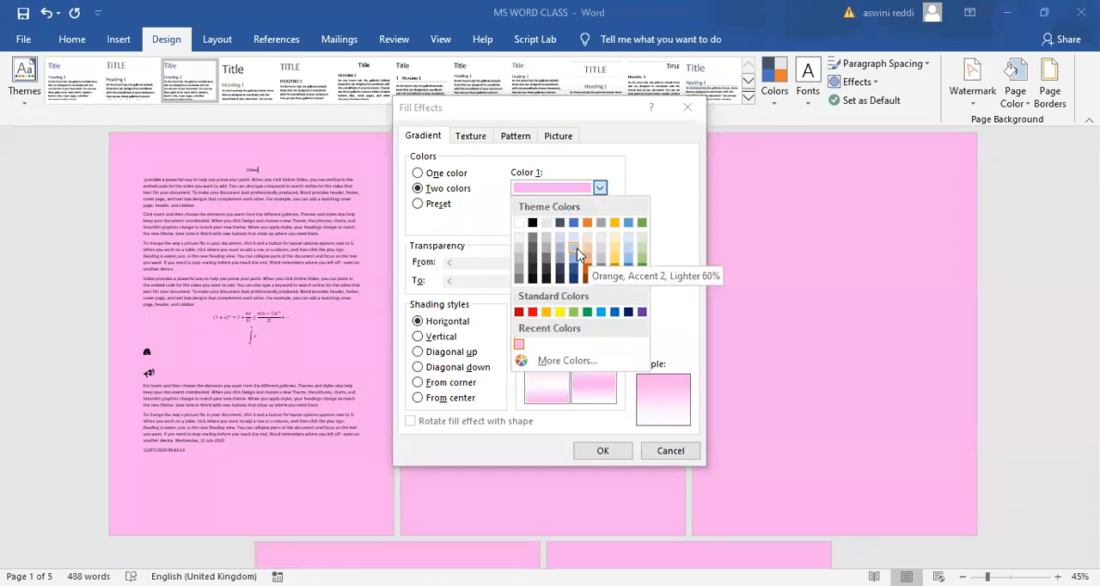
left_click(599, 226)
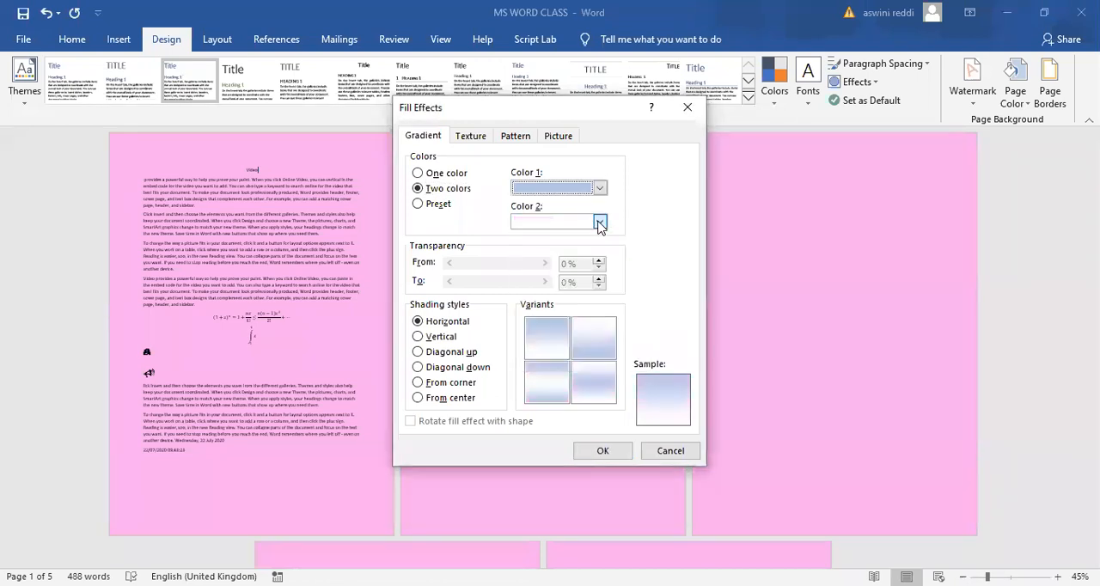
left_click(599, 222)
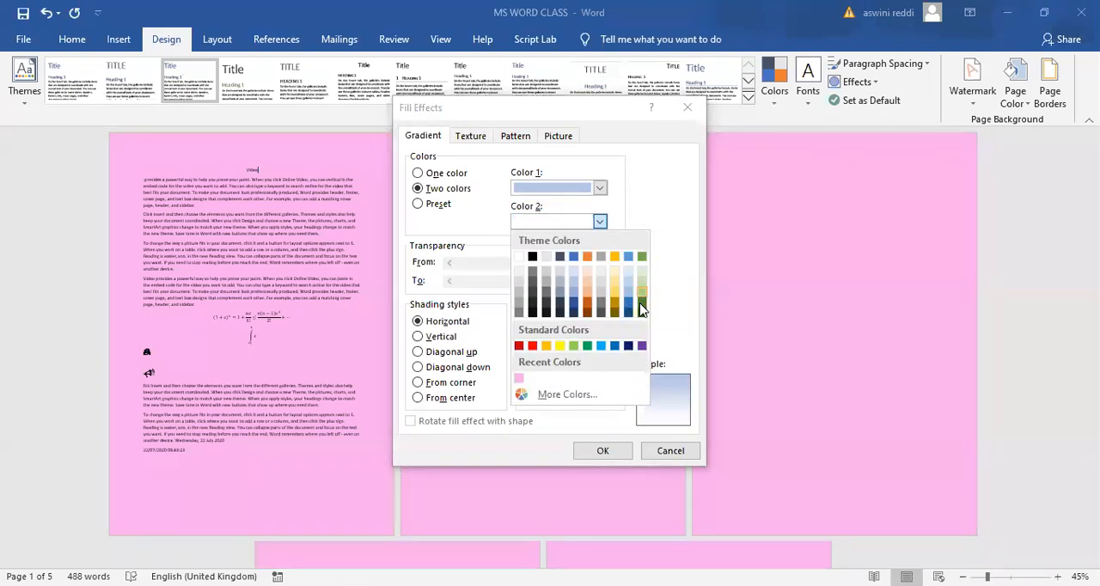
left_click(641, 303)
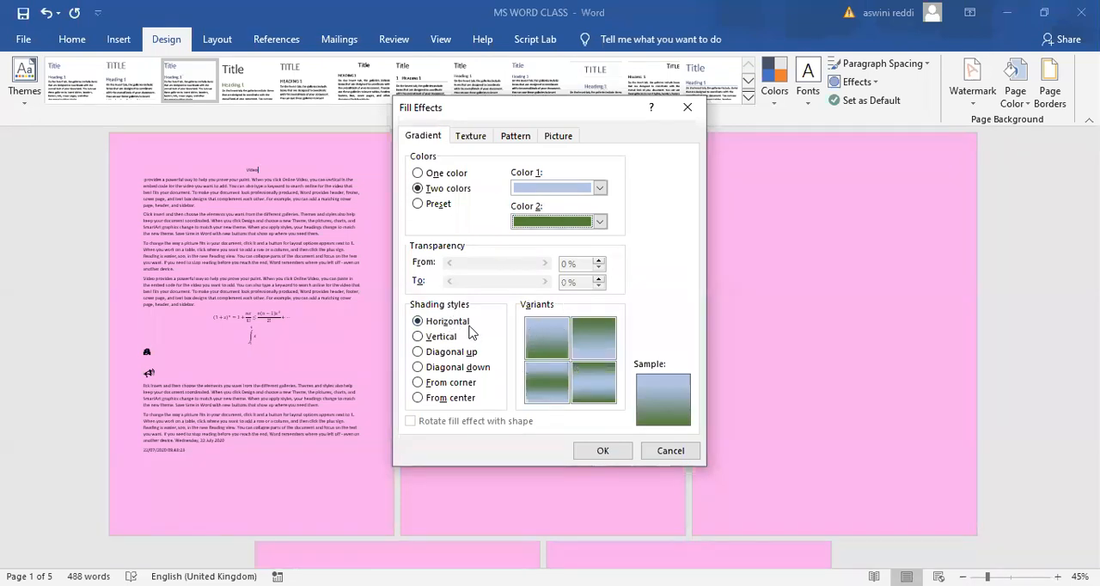
- Compare the vertical, diagonal, corner and center shading styles, and apply the gradient page fill with From corner shading
left_click(419, 337)
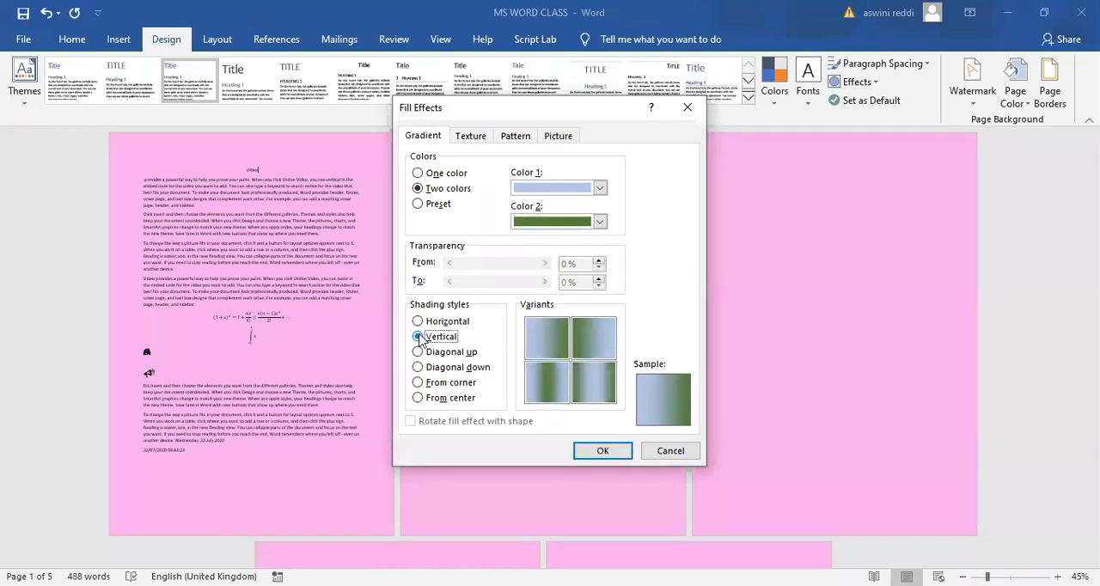
left_click(418, 352)
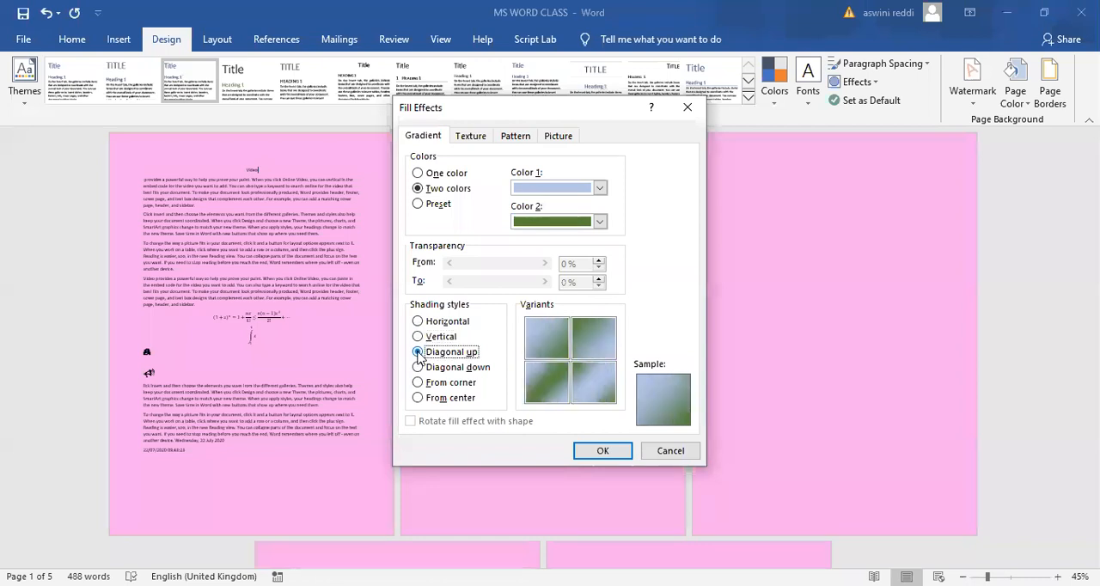
left_click(418, 368)
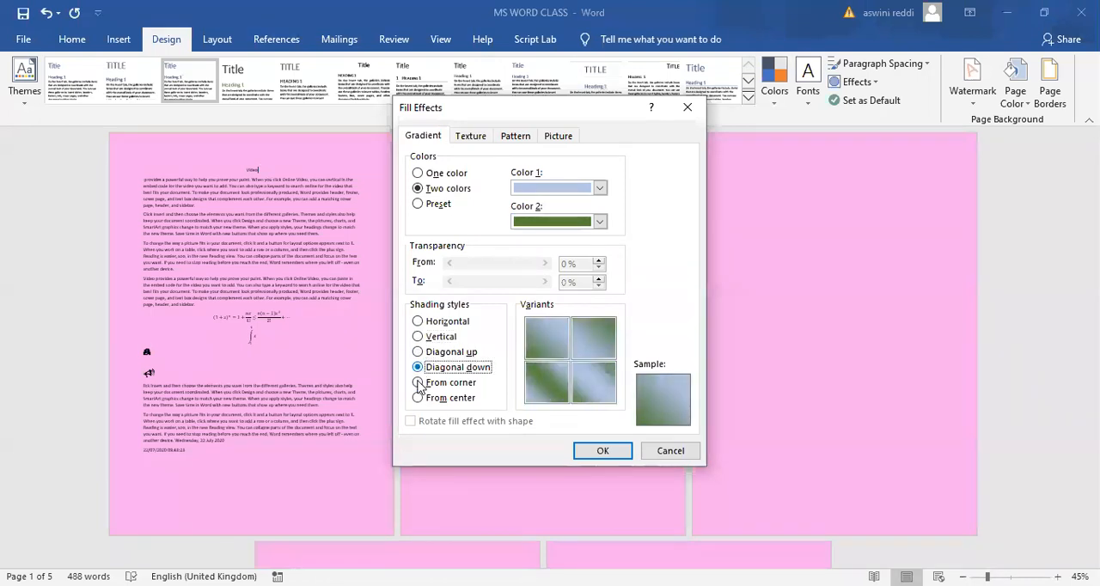
left_click(418, 383)
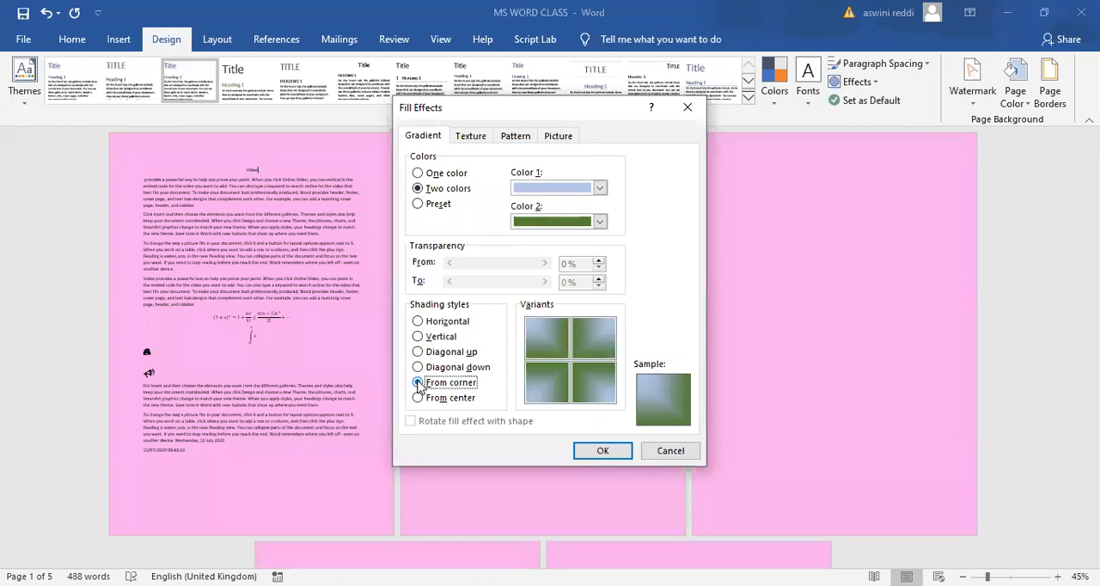
left_click(419, 398)
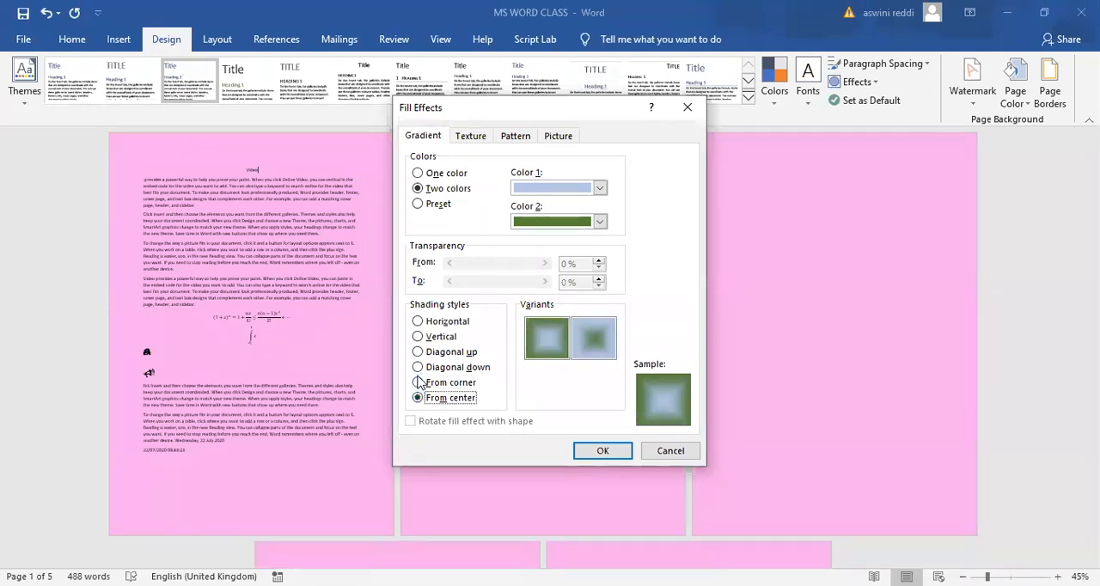
left_click(419, 384)
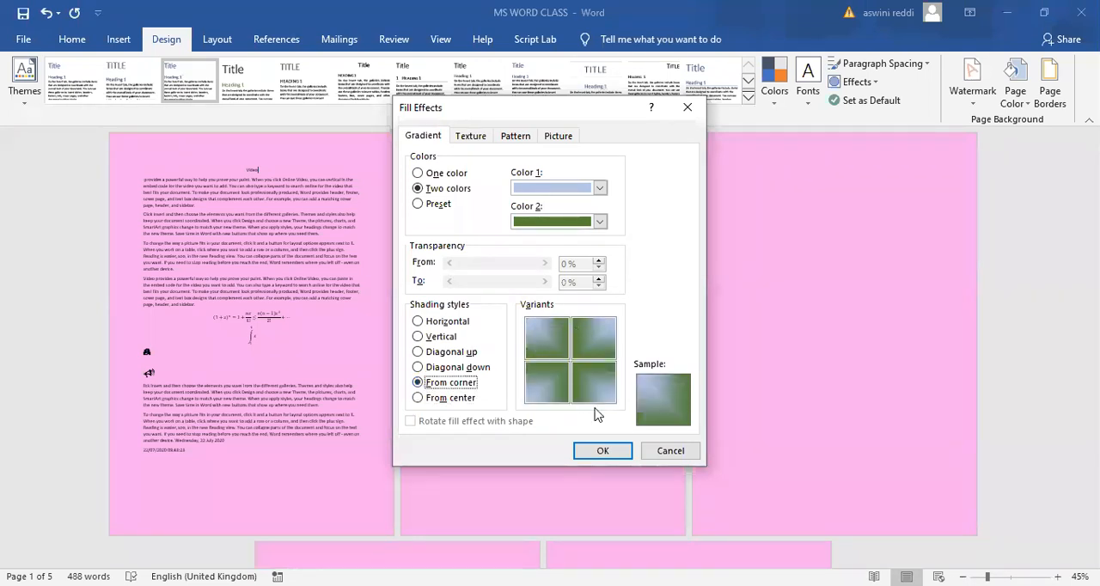
left_click(604, 451)
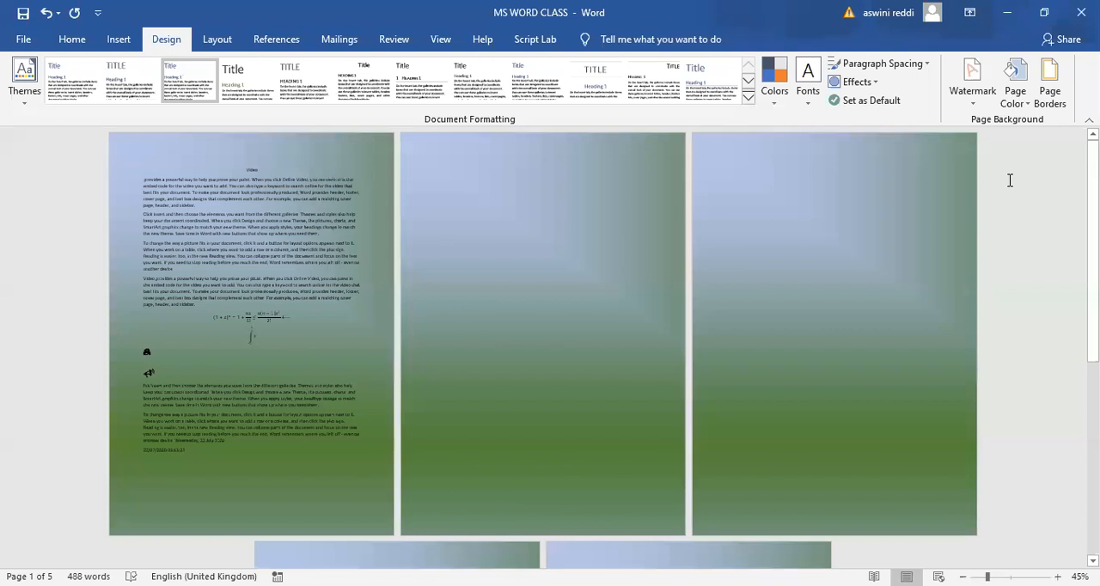
- Replace the gradient page background with the Recycled paper texture
left_click(1016, 88)
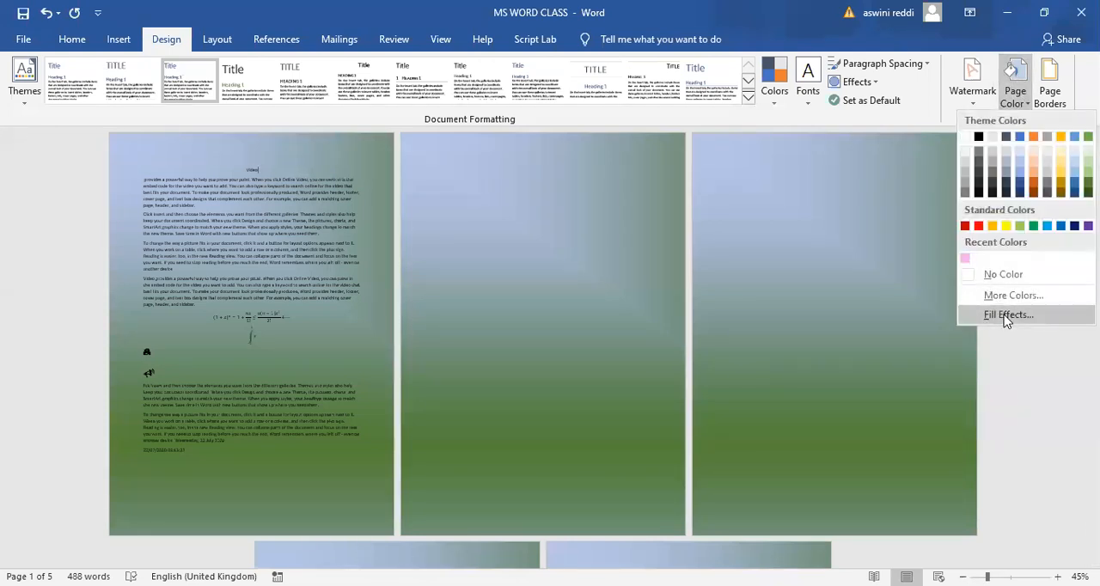
left_click(1006, 316)
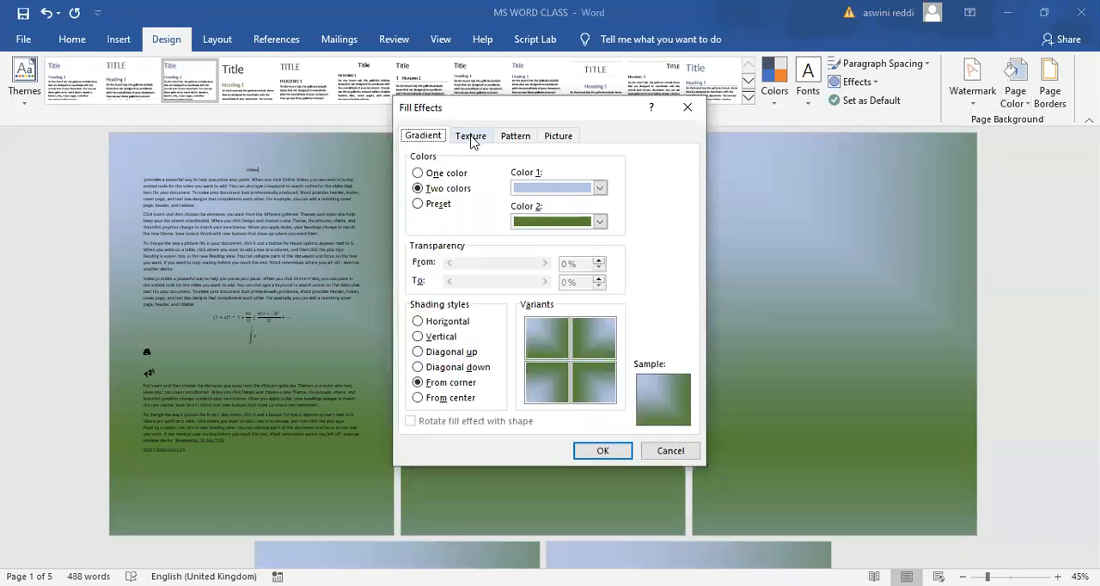
left_click(471, 137)
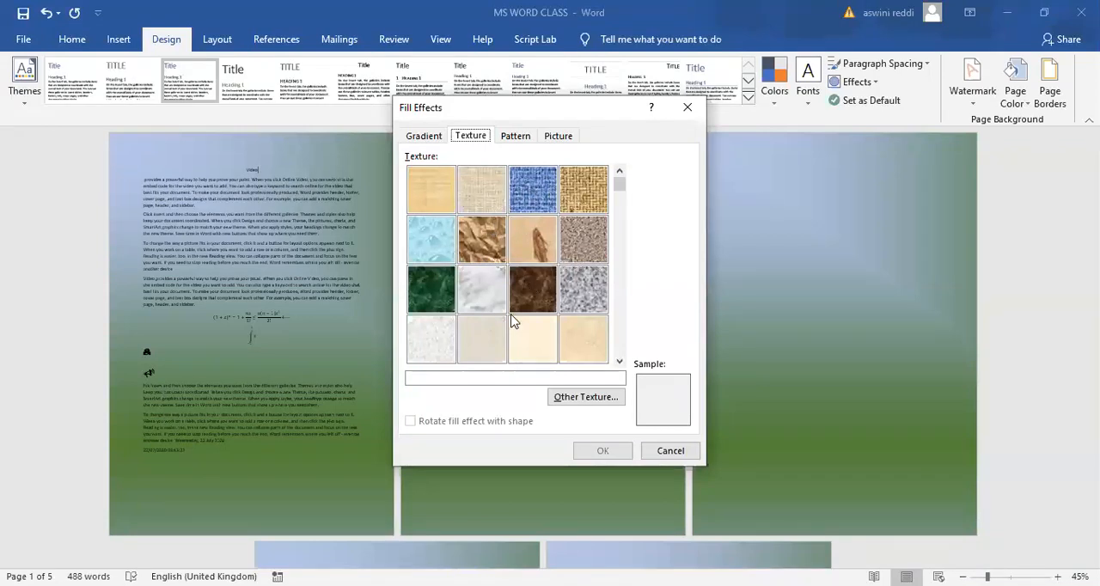
left_click(483, 343)
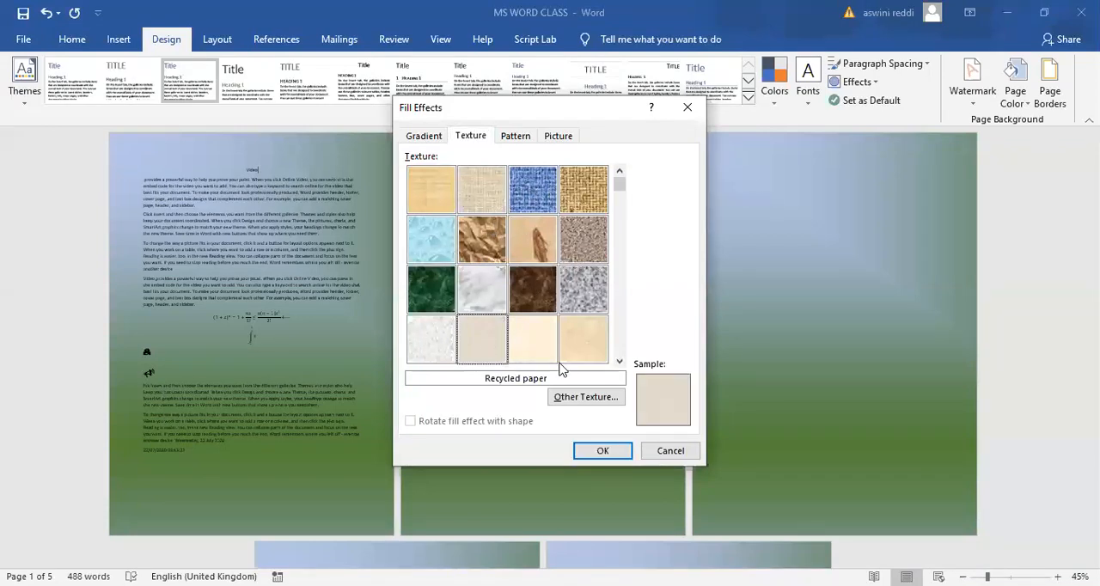
left_click(604, 459)
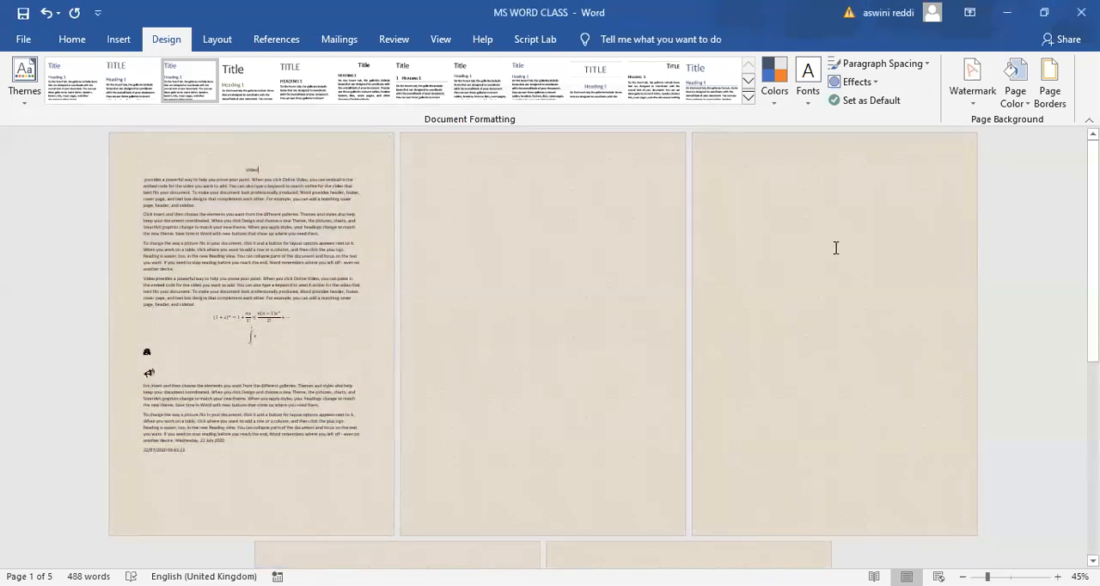
- Replace the texture background with a diagonal stripe pattern fill, using a grey foreground and a light orange background
left_click(1018, 76)
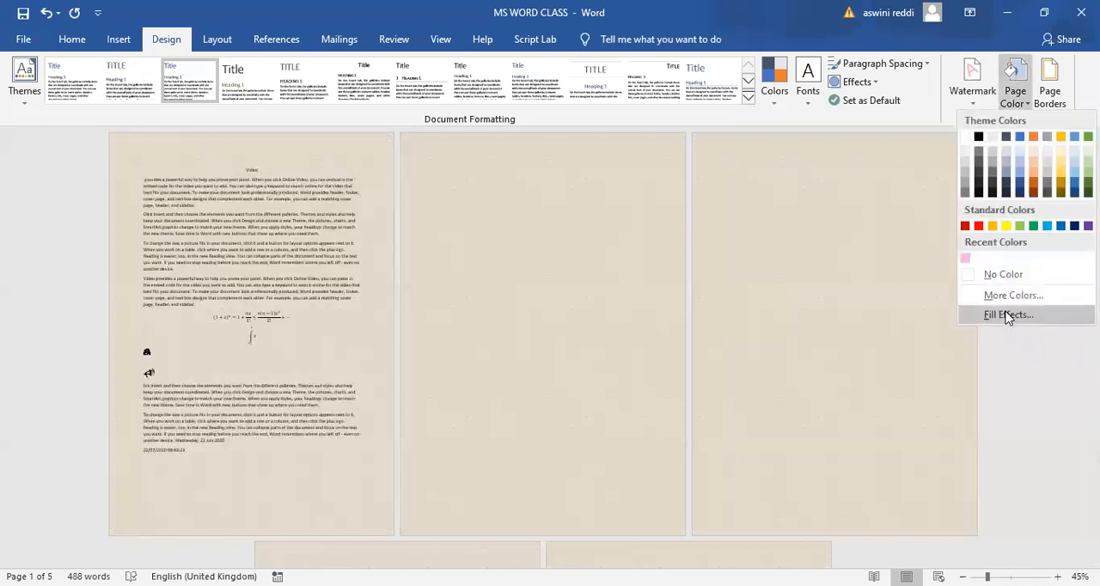
left_click(1008, 316)
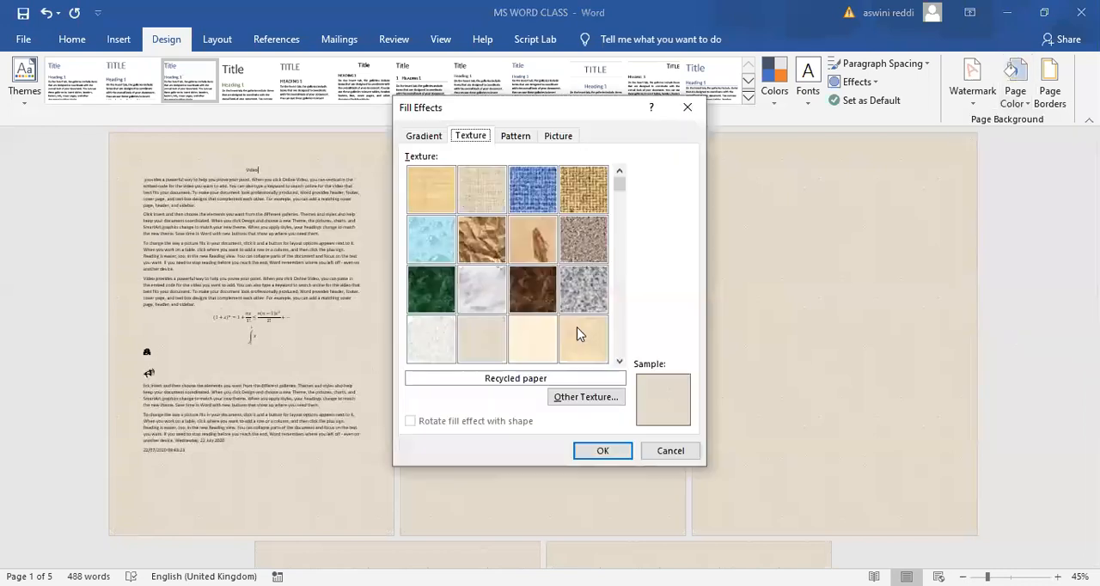
left_click(516, 138)
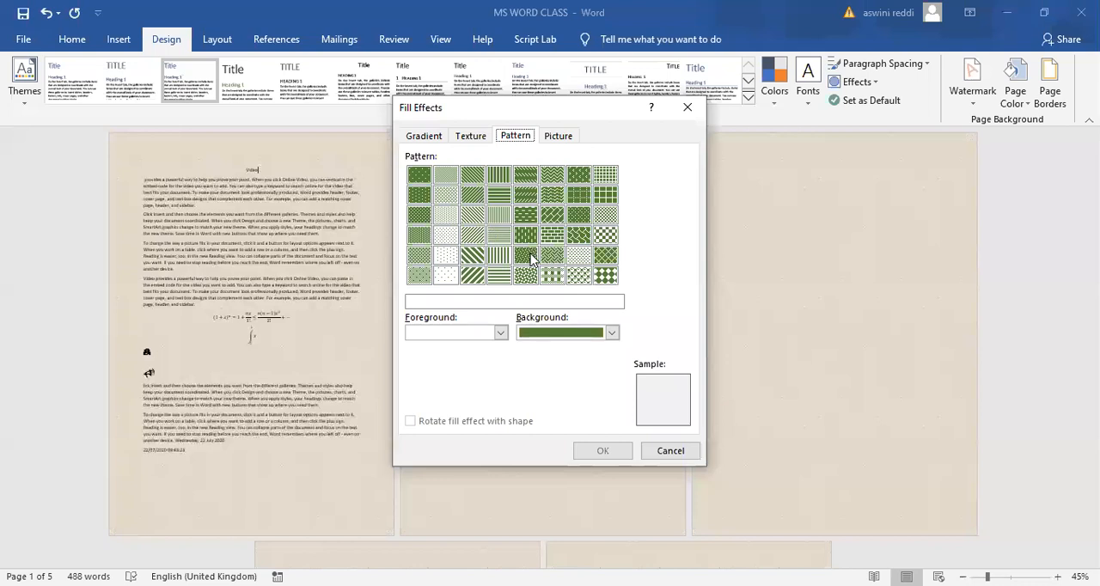
left_click(501, 334)
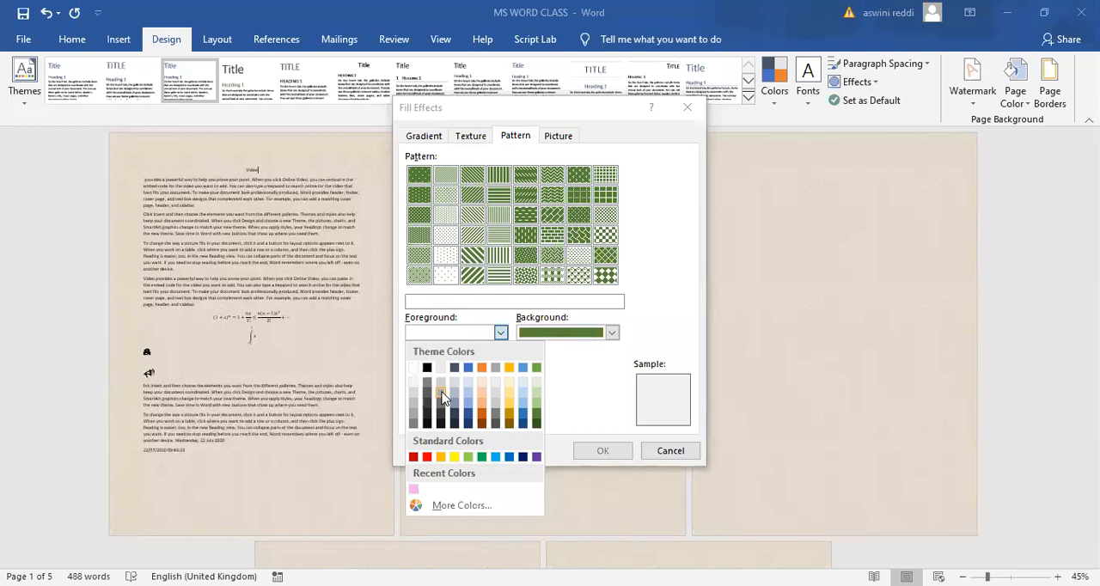
left_click(443, 396)
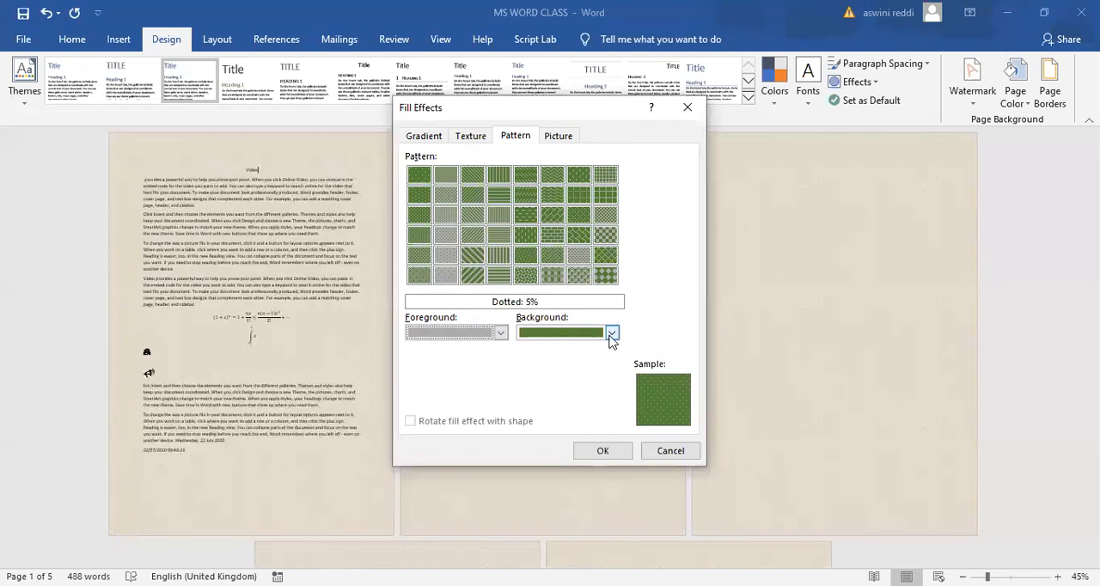
left_click(580, 406)
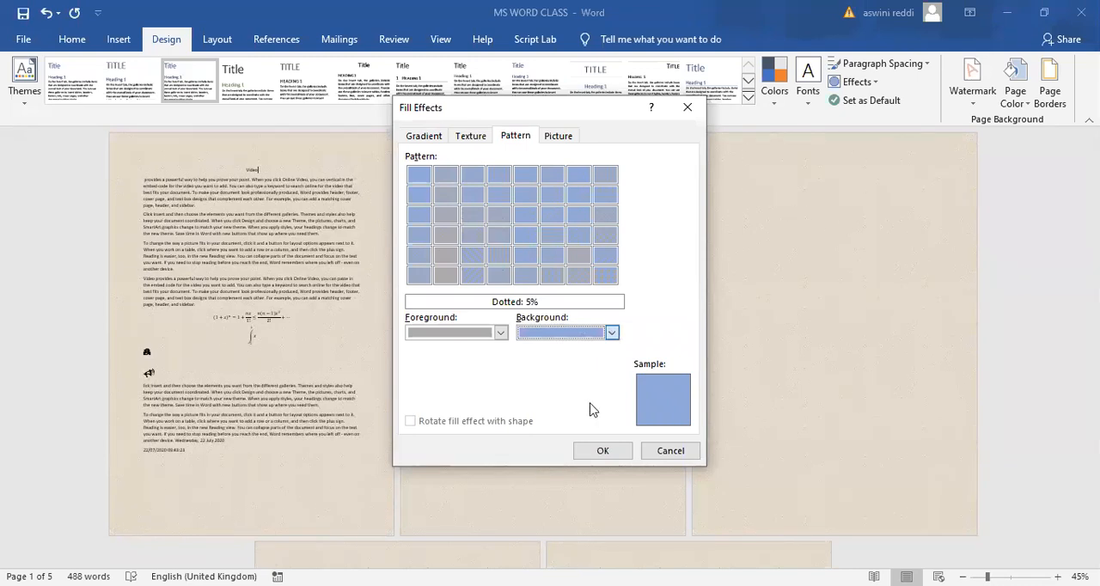
left_click(612, 333)
left_click(591, 404)
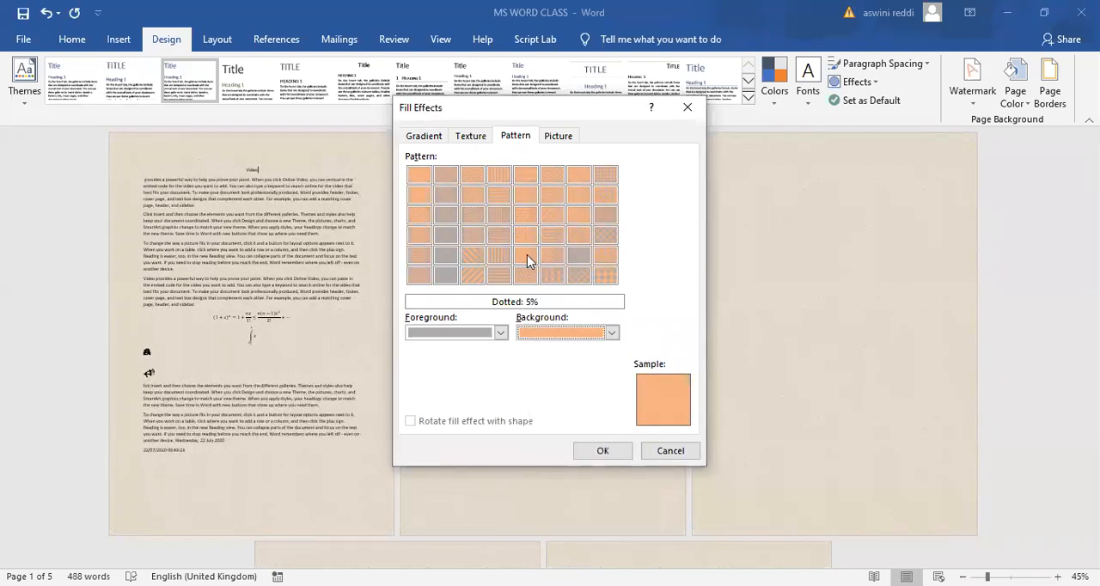
left_click(472, 256)
left_click(606, 451)
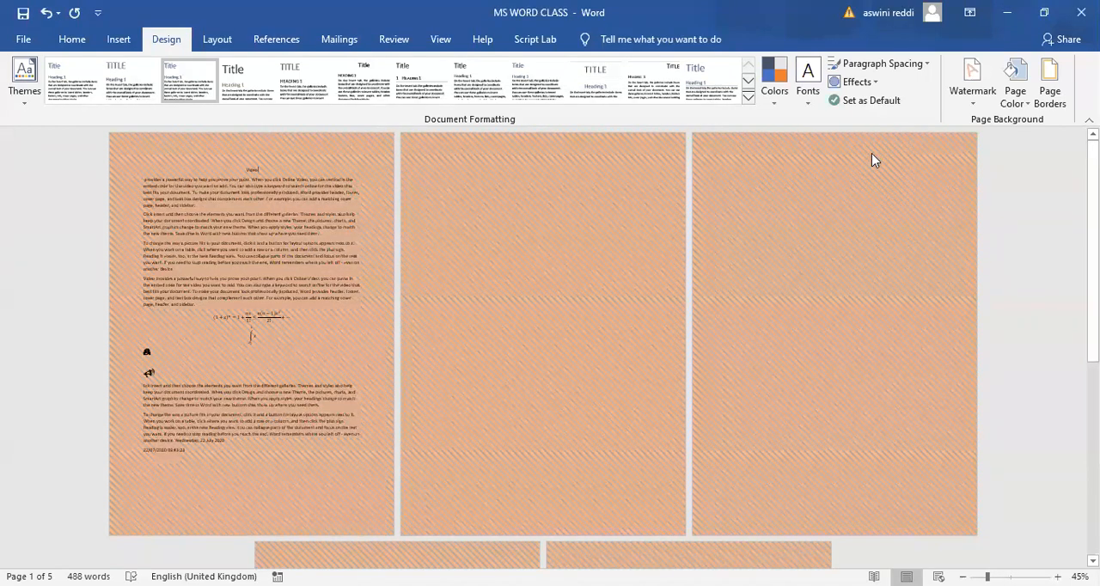
- Fill the page background with the flower picture img1 from the Saved Pictures folder
left_click(1017, 79)
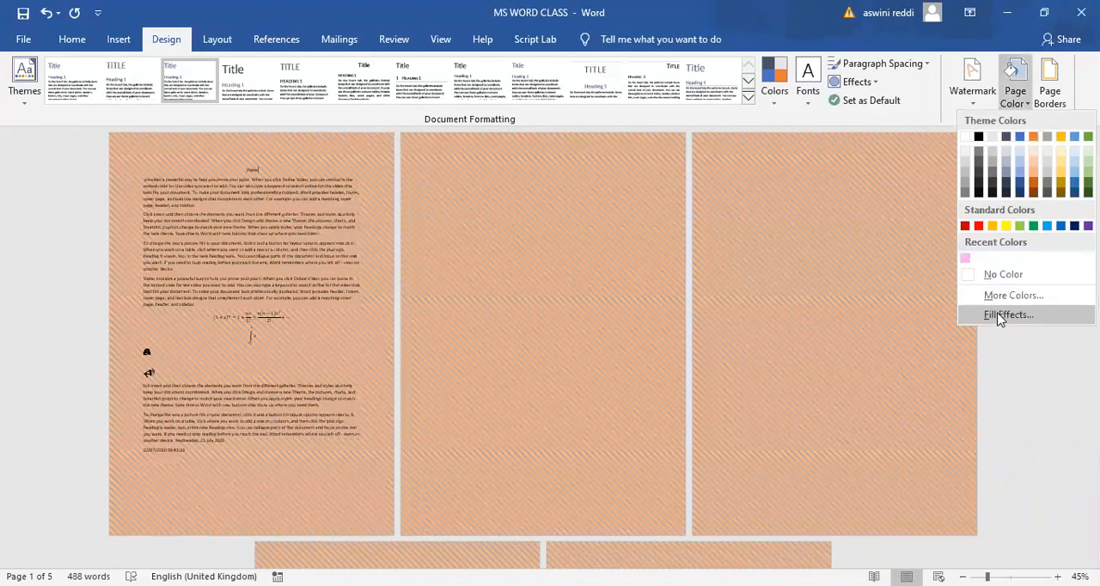
left_click(557, 136)
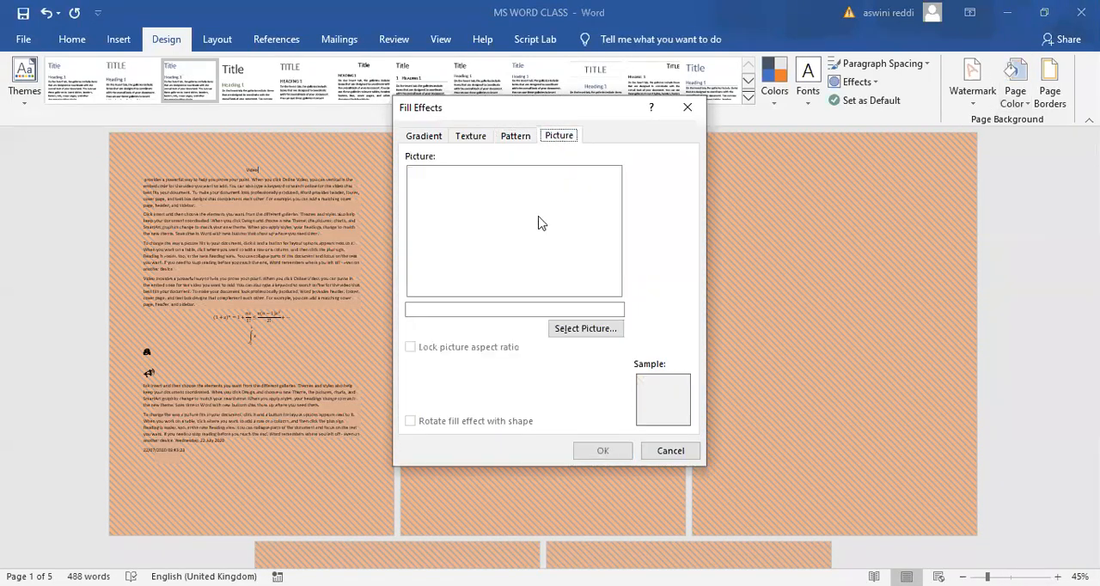
left_click(590, 333)
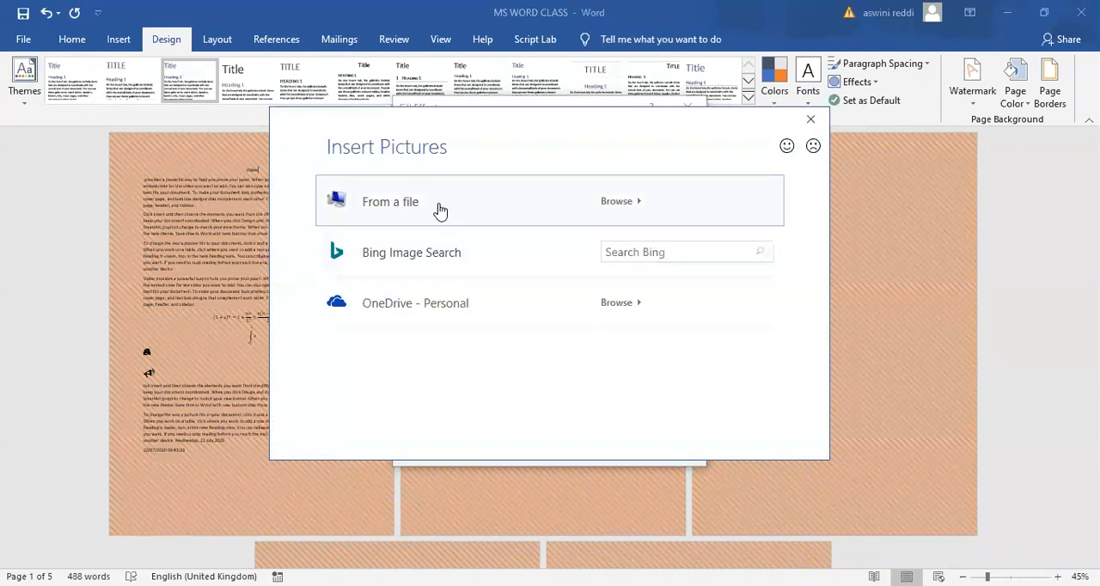
left_click(440, 210)
left_click(599, 267)
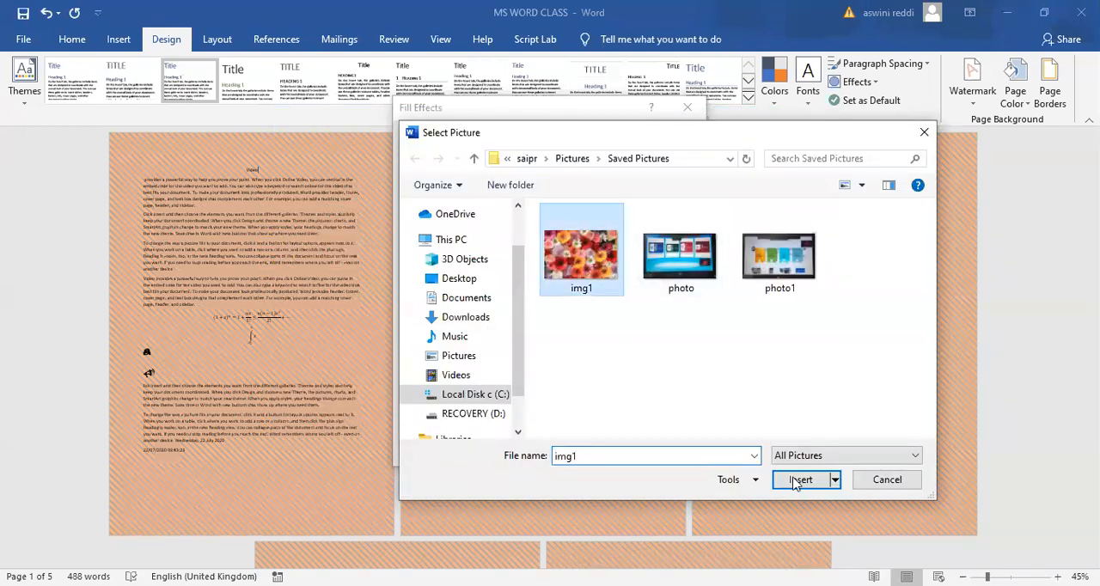
left_click(796, 481)
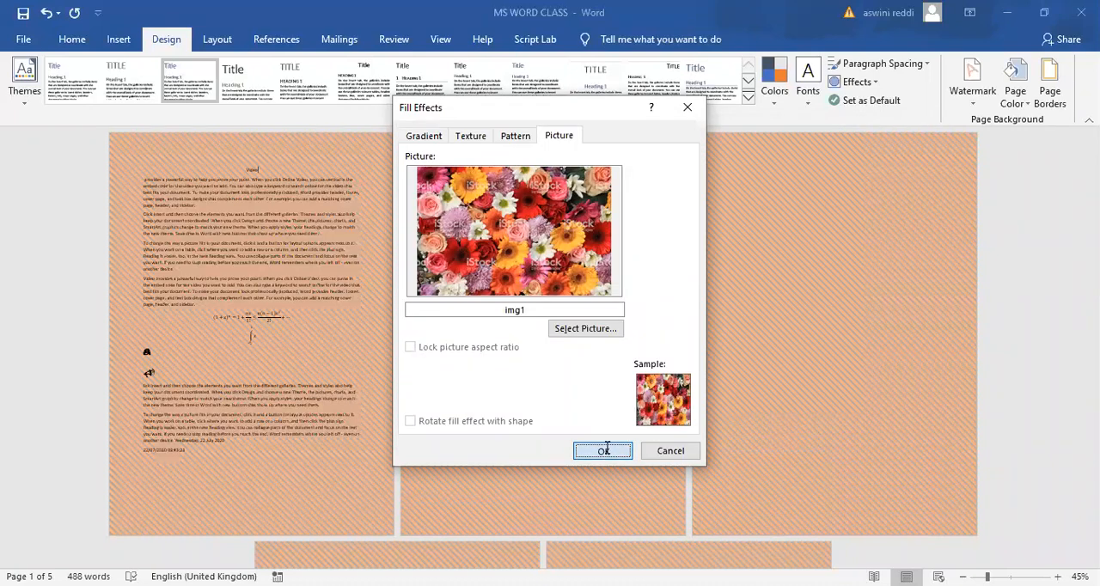
left_click(587, 447)
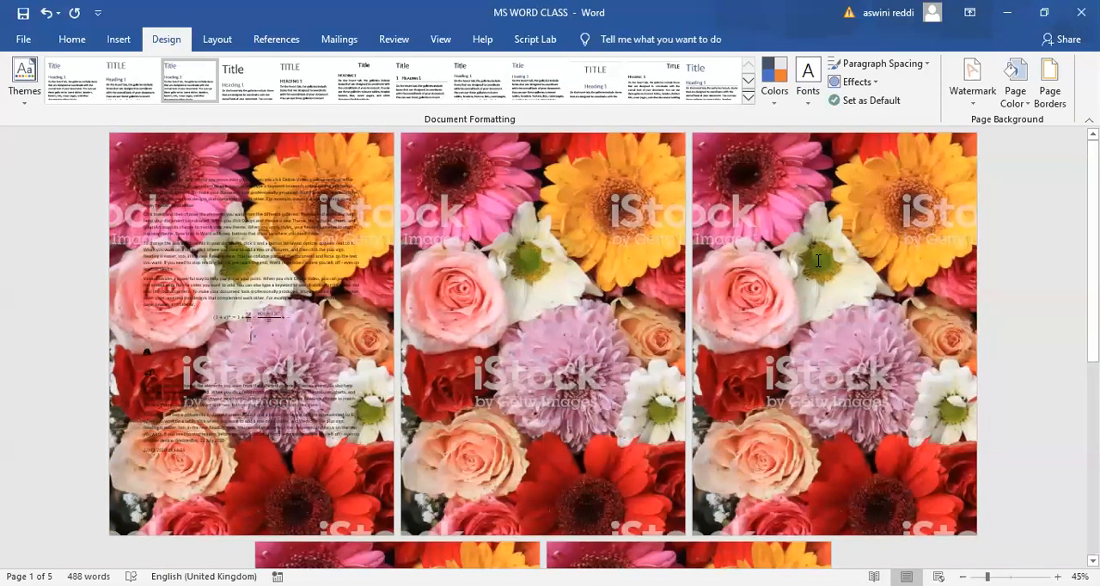
- Remove the picture background from the pages by setting the page colour to No Color
left_click(1017, 84)
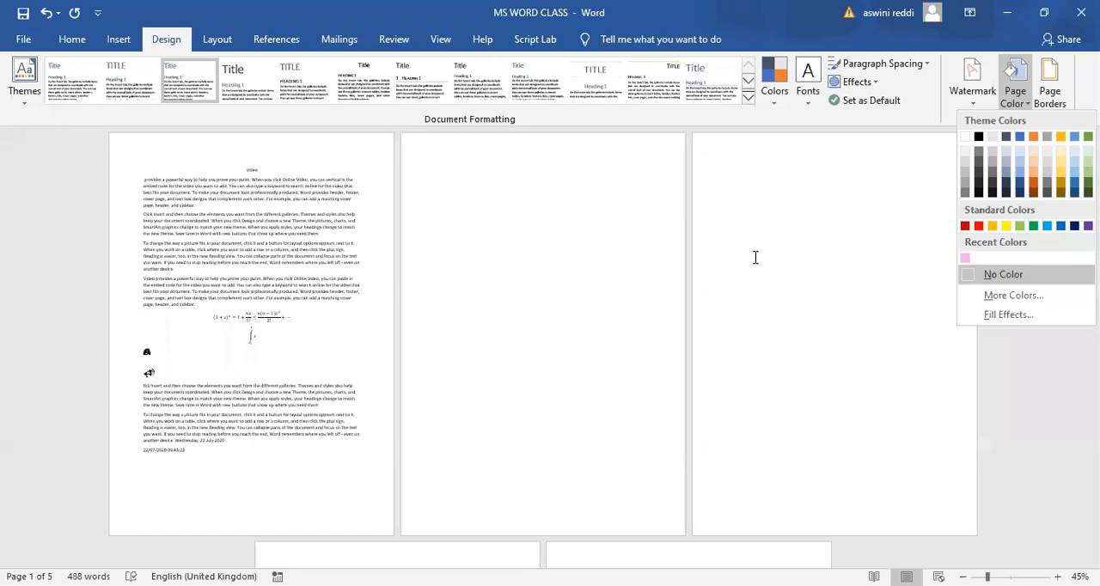
left_click(516, 350)
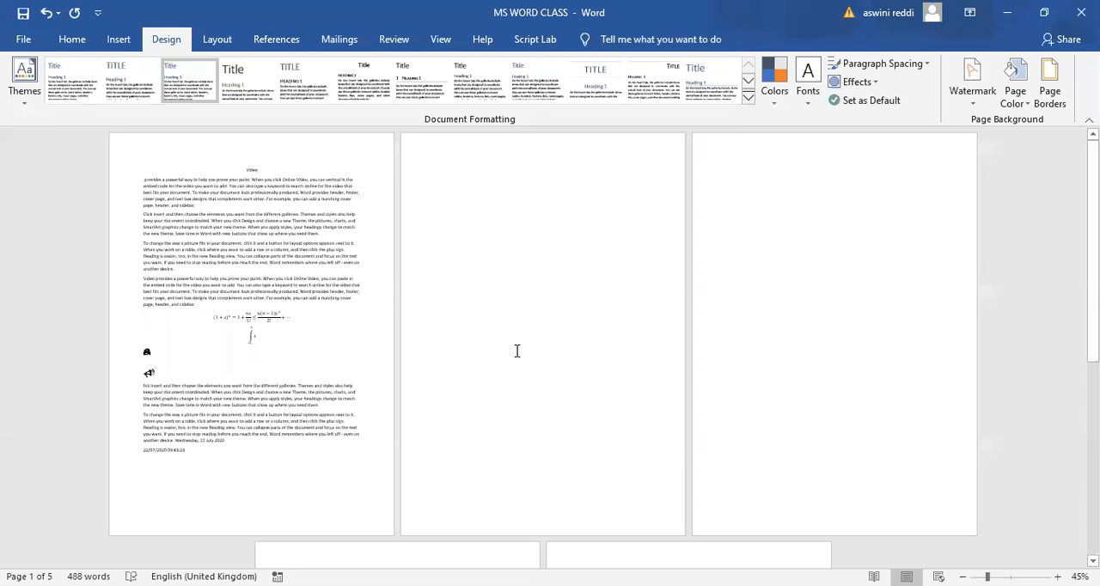
- Set up a Box page border with a 3 pt thin-thick-thin line style in dark blue
left_click(1050, 91)
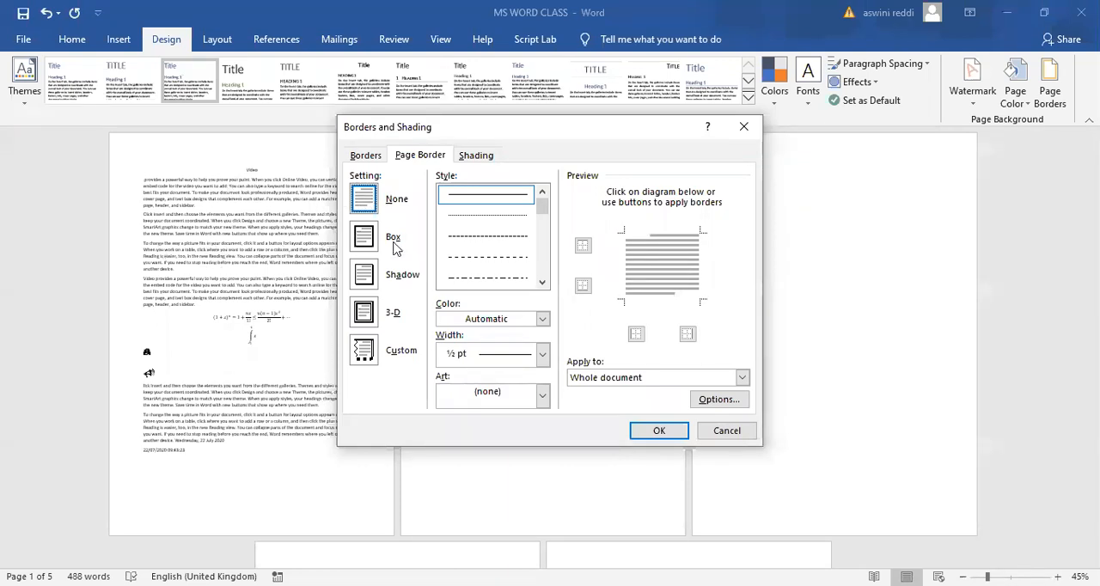
left_click(364, 241)
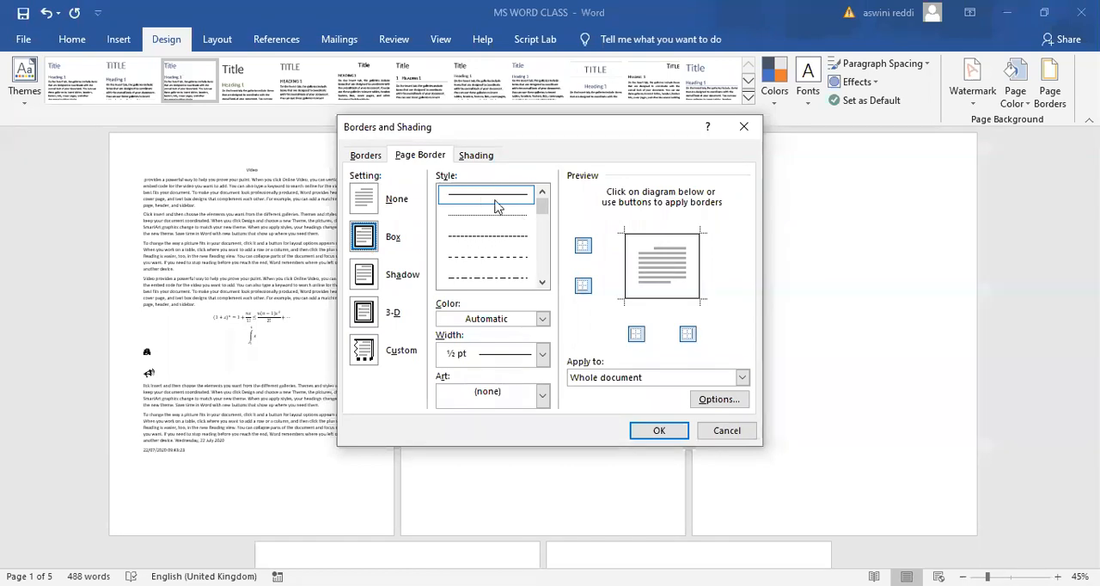
left_click_drag(542, 209, 542, 232)
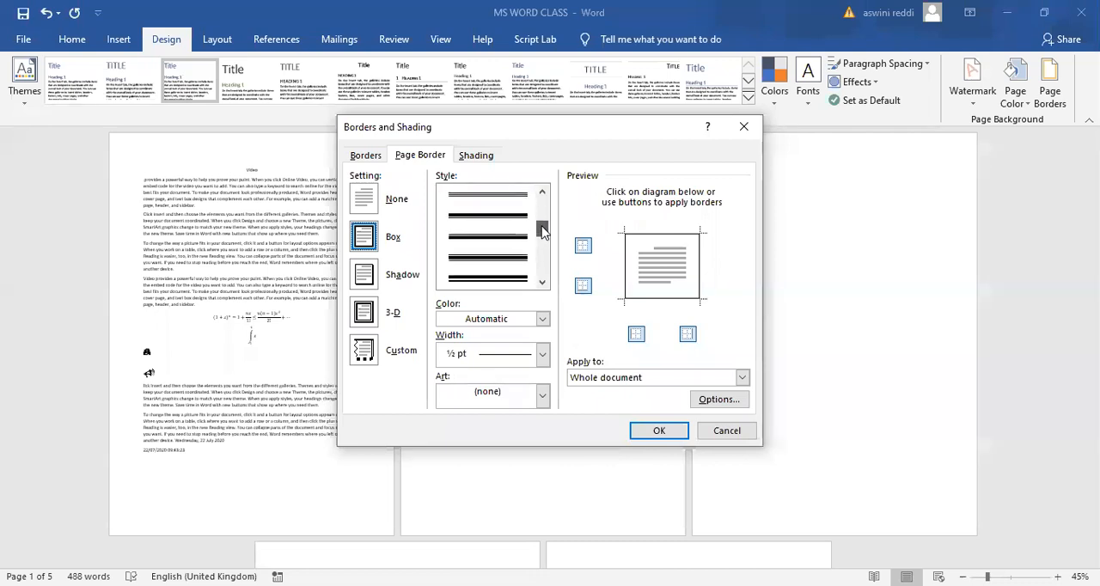
left_click(506, 260)
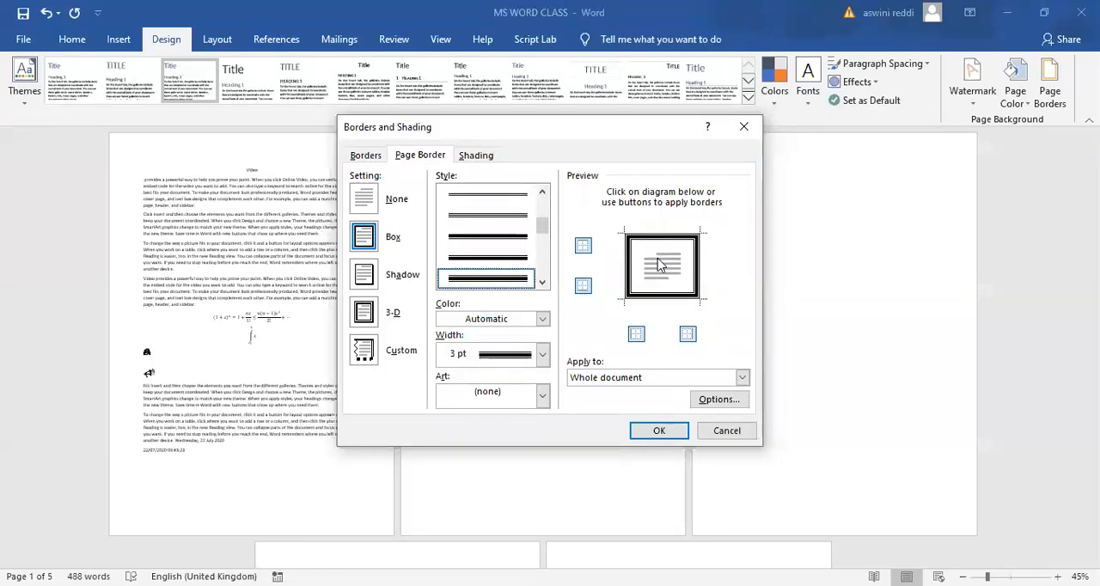
left_click(541, 319)
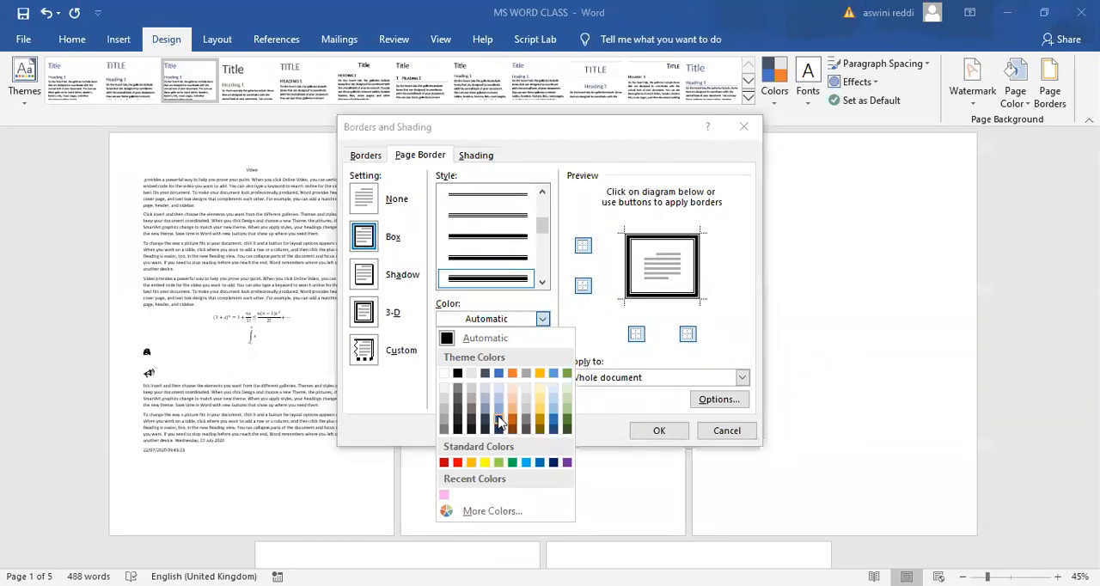
left_click(500, 421)
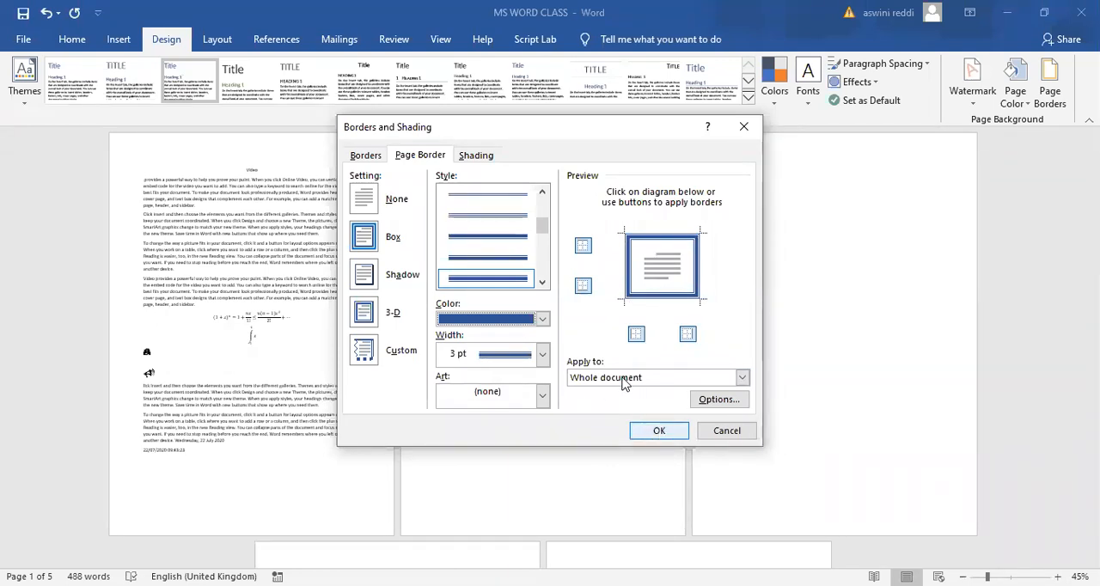
- Apply the page border to This section - First page only
left_click(742, 379)
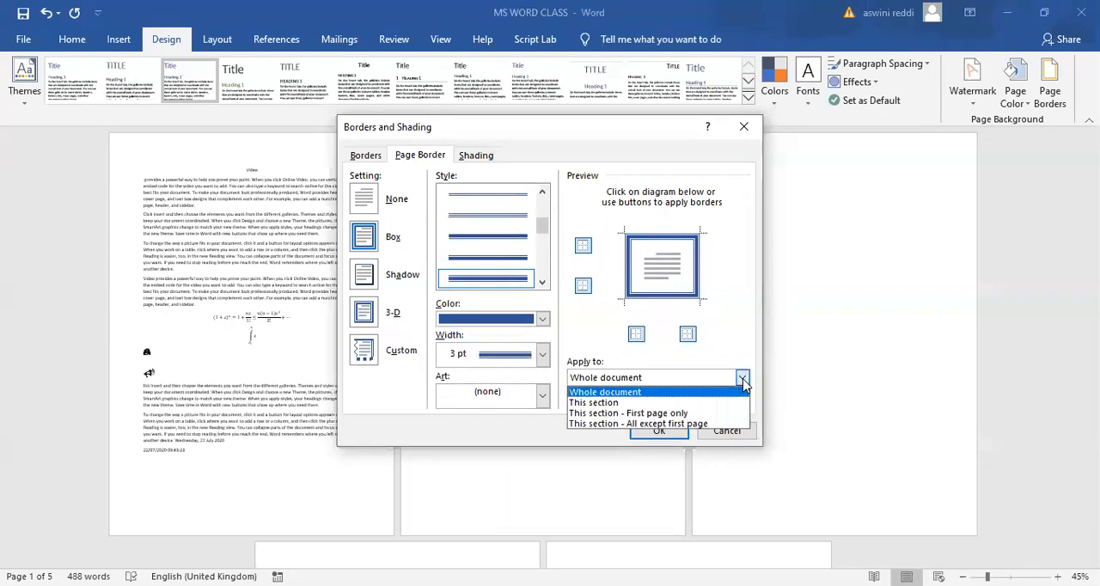
left_click(635, 413)
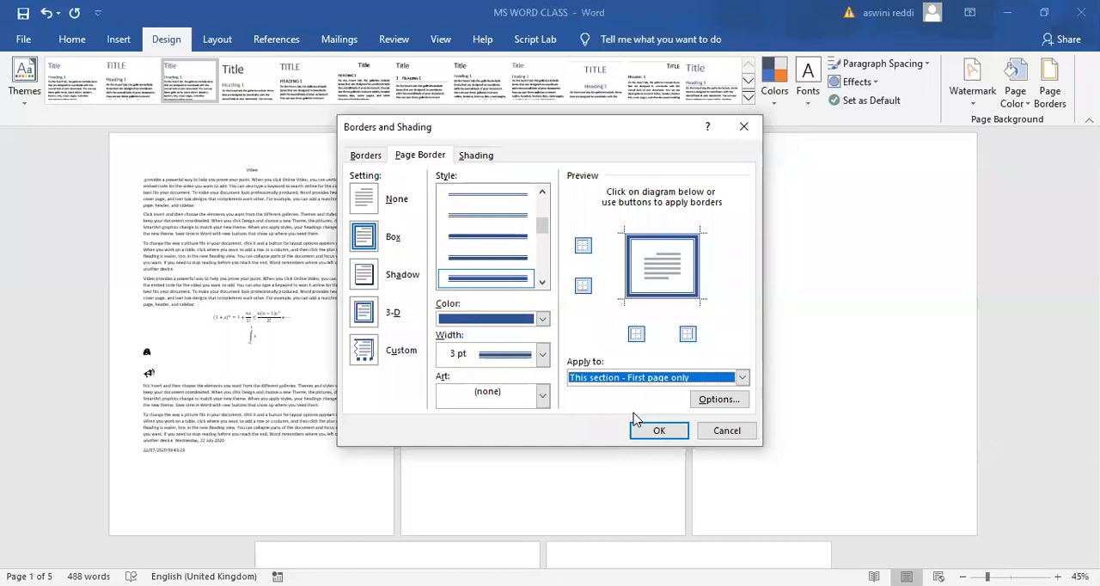
left_click(656, 432)
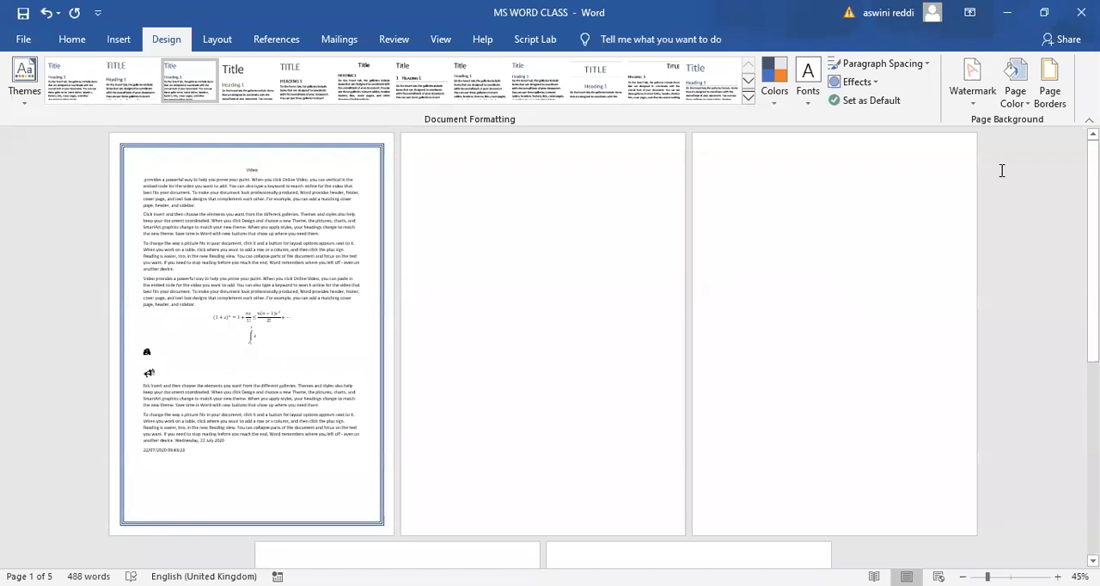
- Extend the blue box page border to the whole document
left_click(1048, 90)
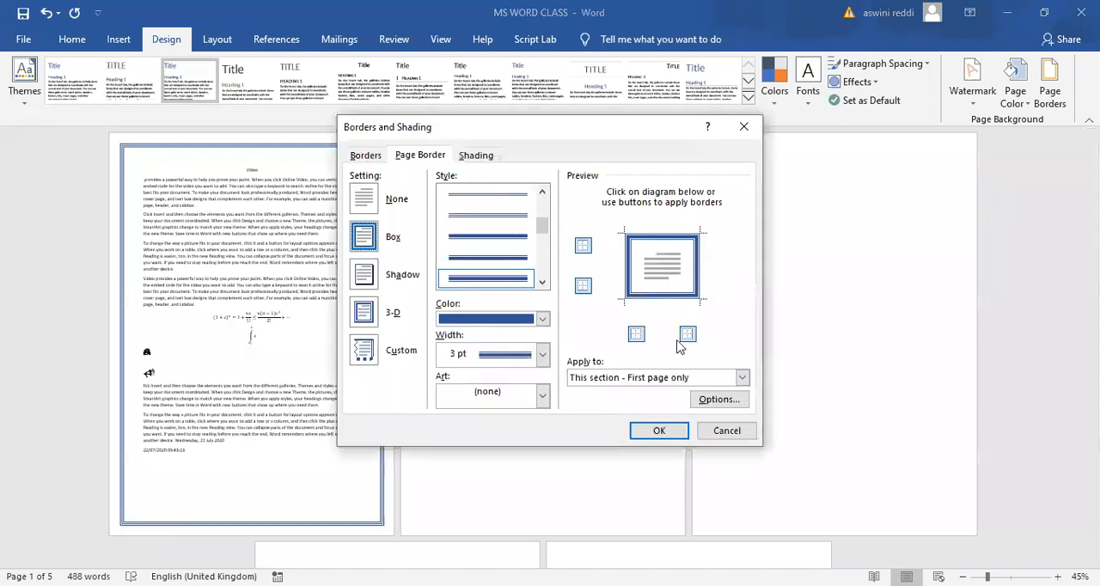
left_click(741, 379)
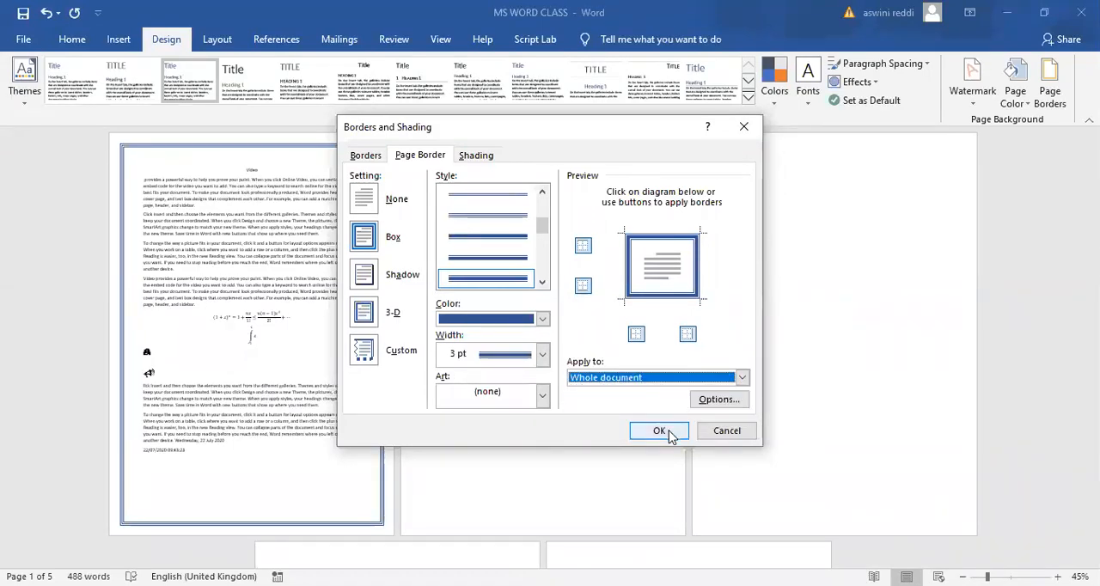
left_click(669, 433)
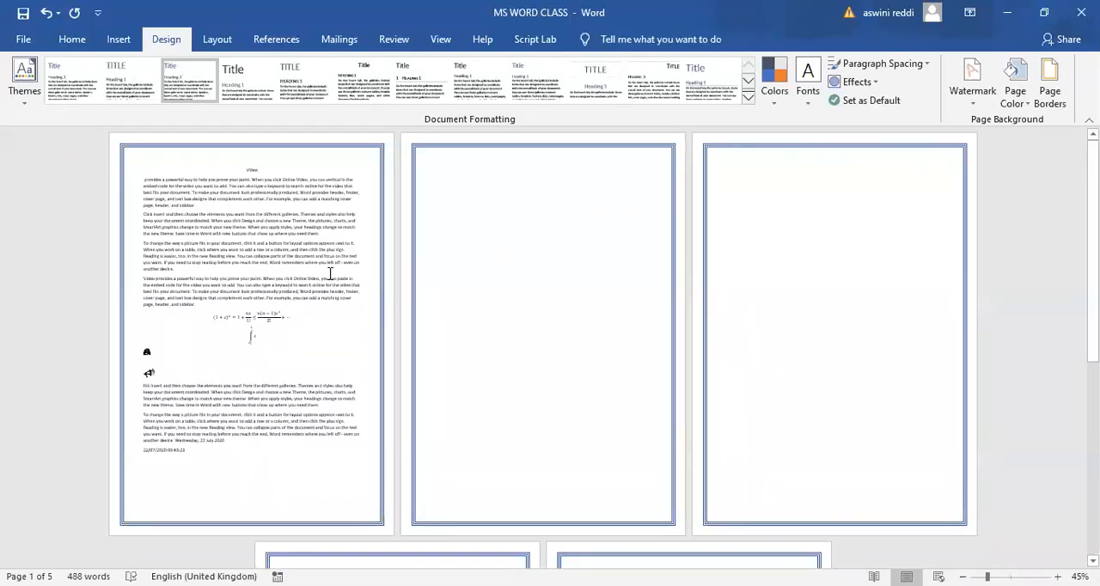
- Examine the page border up close on the first page and across all pages of the document
scroll(332, 275, "up", 4, "ctrl")
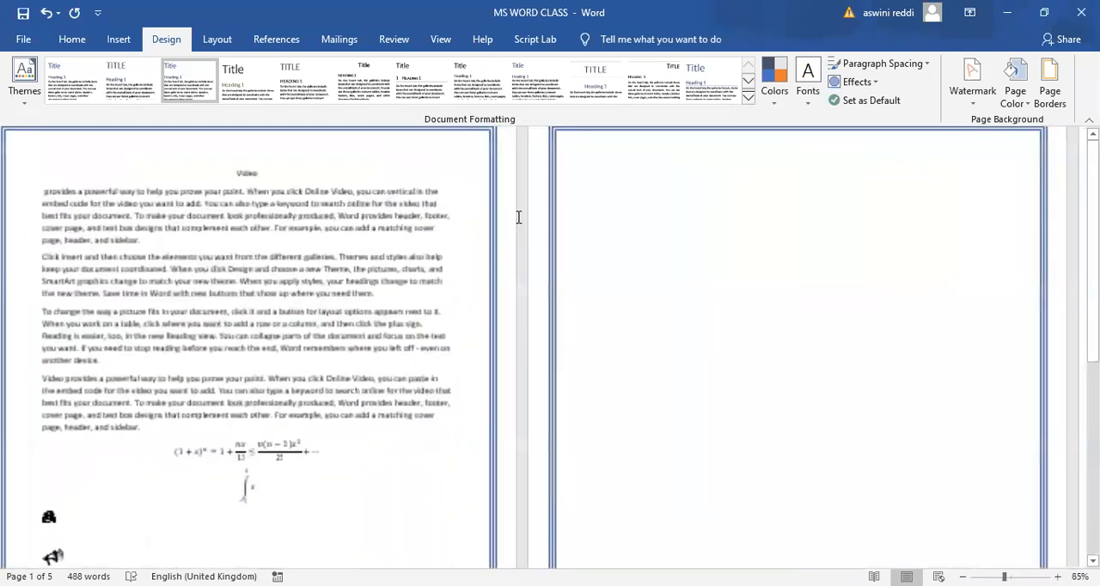
scroll(650, 196, "up", 2, "ctrl")
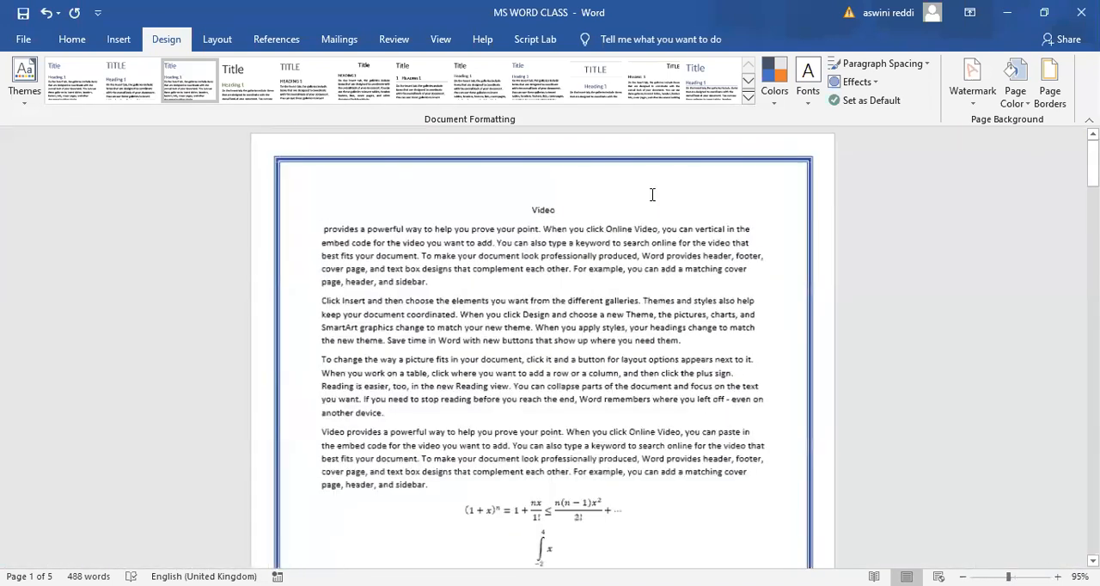
scroll(650, 202, "up", 1, "ctrl")
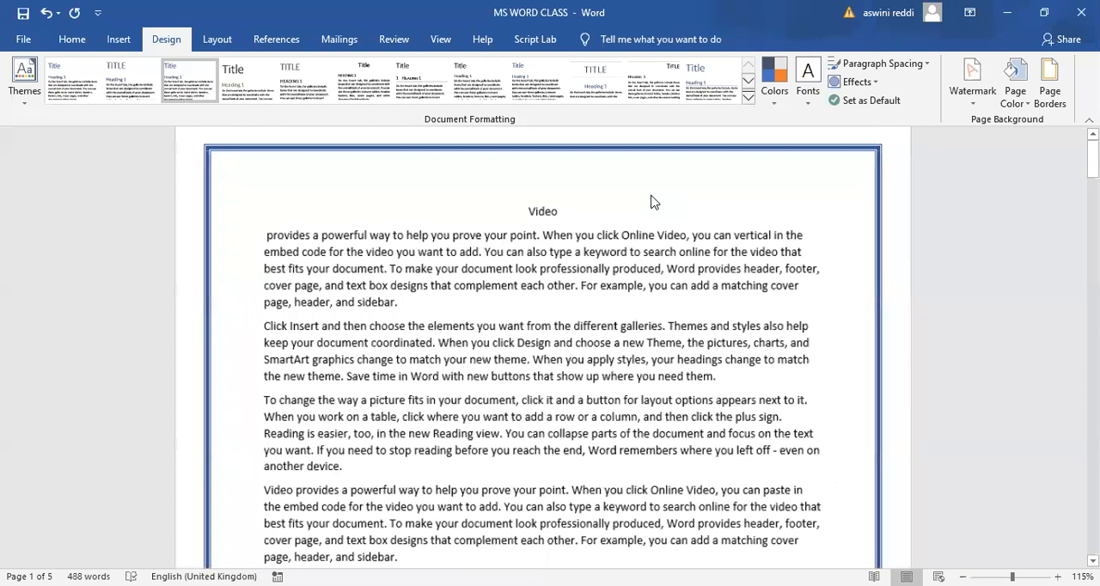
scroll(242, 176, "up", 2, "ctrl")
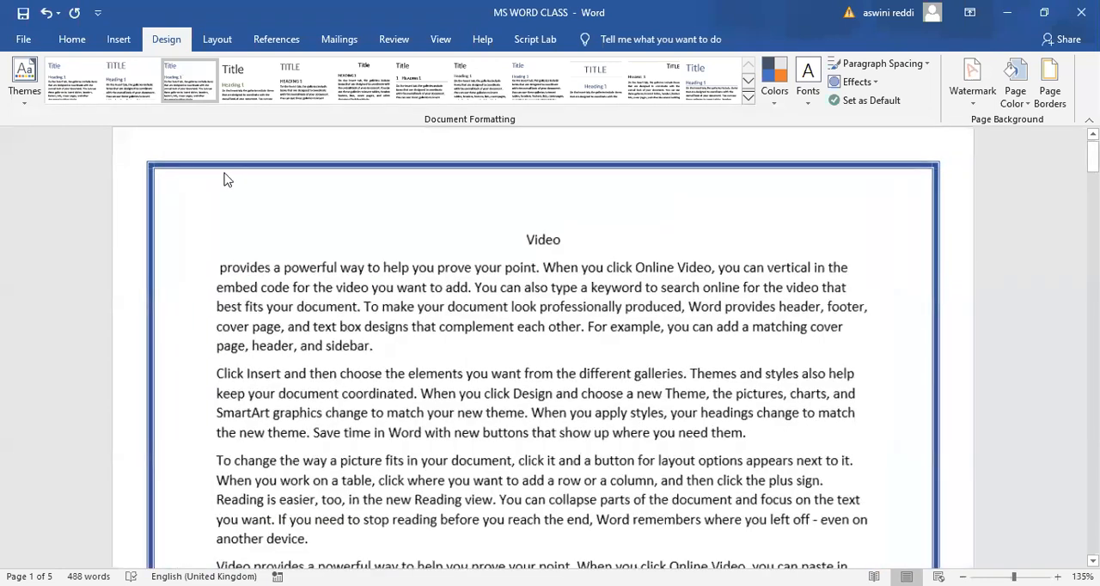
scroll(96, 176, "up", 2, "ctrl")
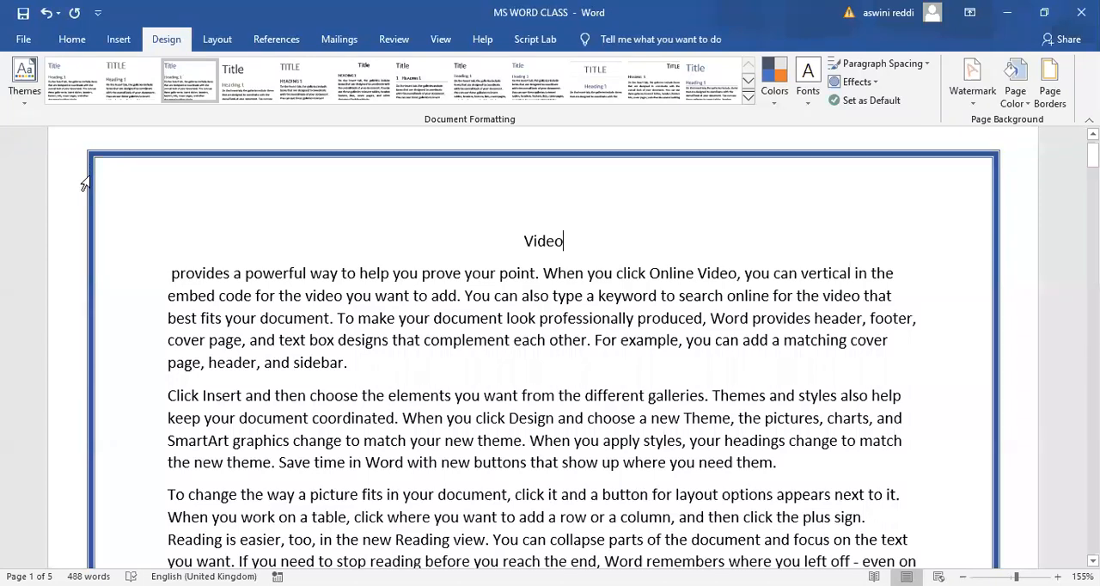
scroll(90, 182, "down", 1, "ctrl")
scroll(85, 183, "down", 7, "ctrl")
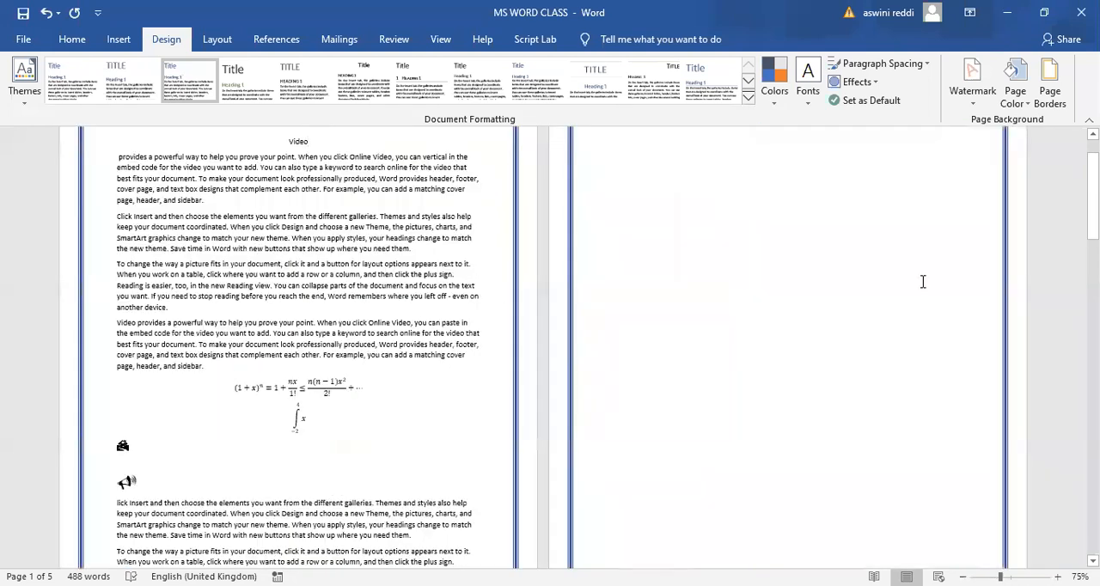
scroll(922, 282, "down", 4, "ctrl")
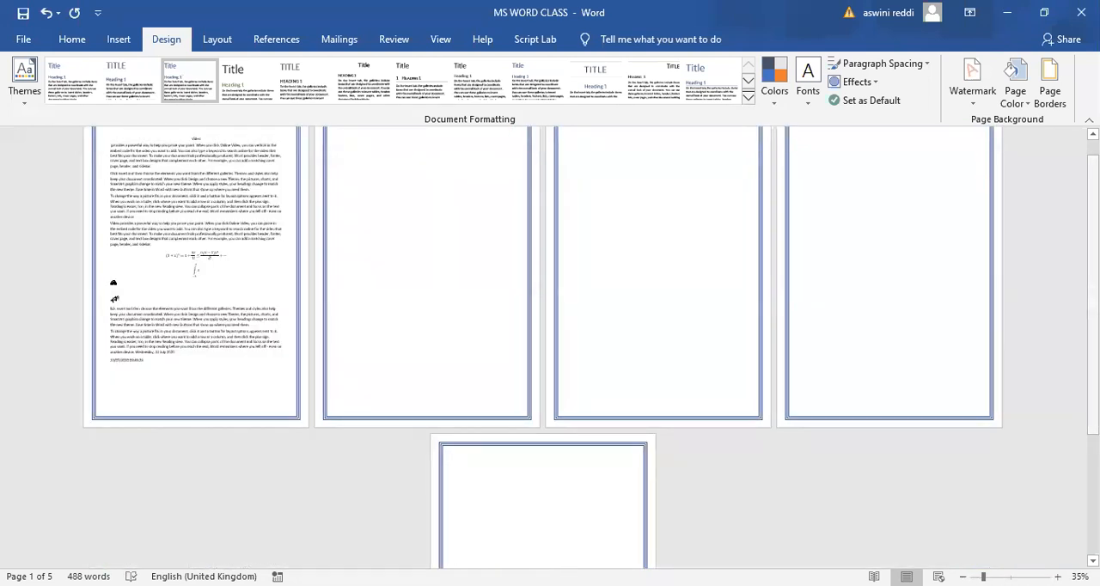
- Apply a Shadow page border to the whole document in dark green with a 1 ½ pt width
scroll(1022, 268, "up", 1)
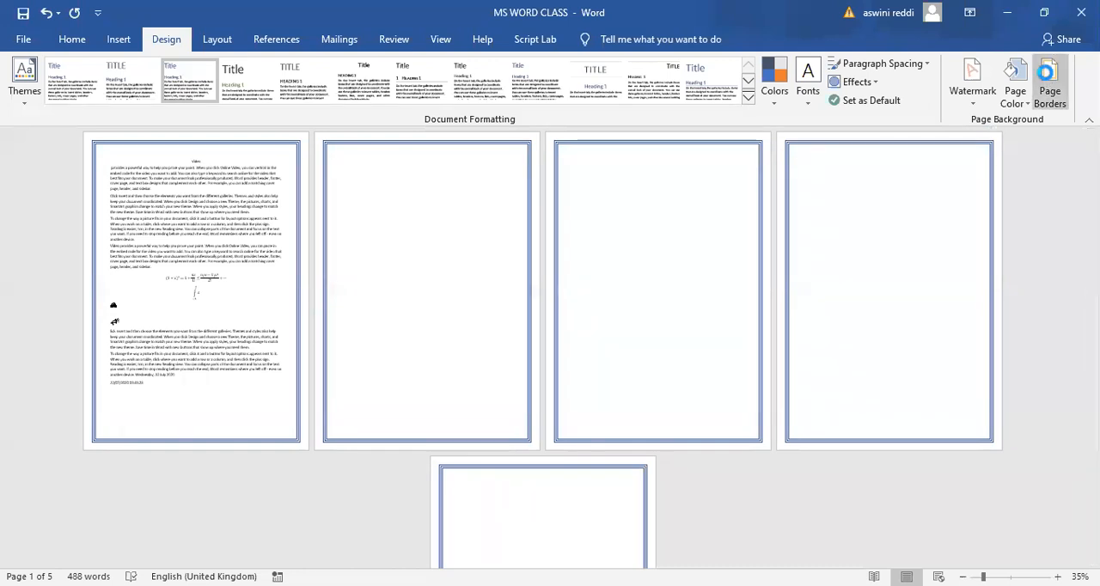
left_click(1048, 86)
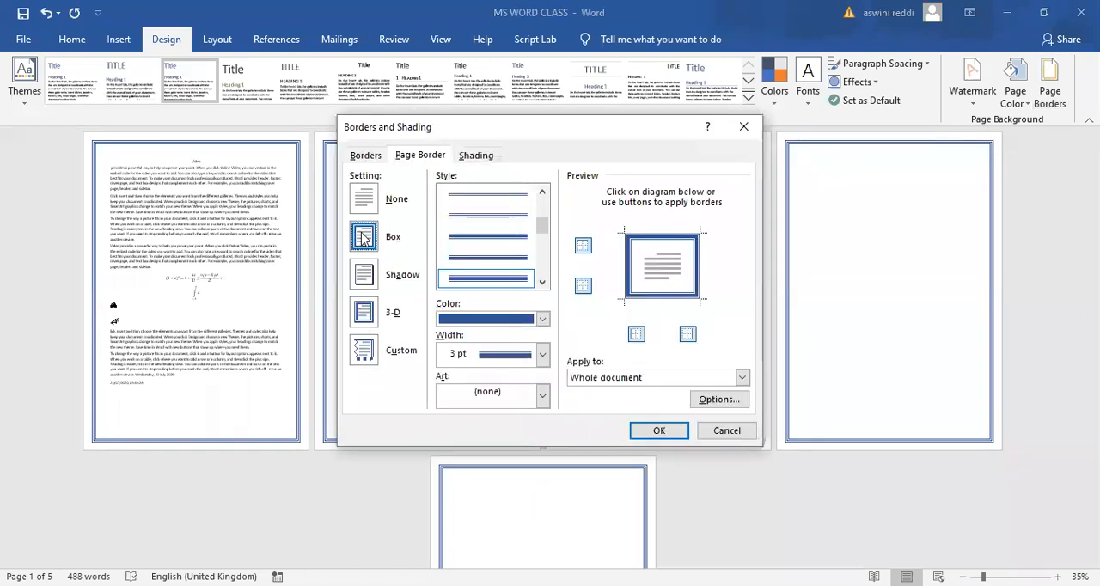
left_click(366, 275)
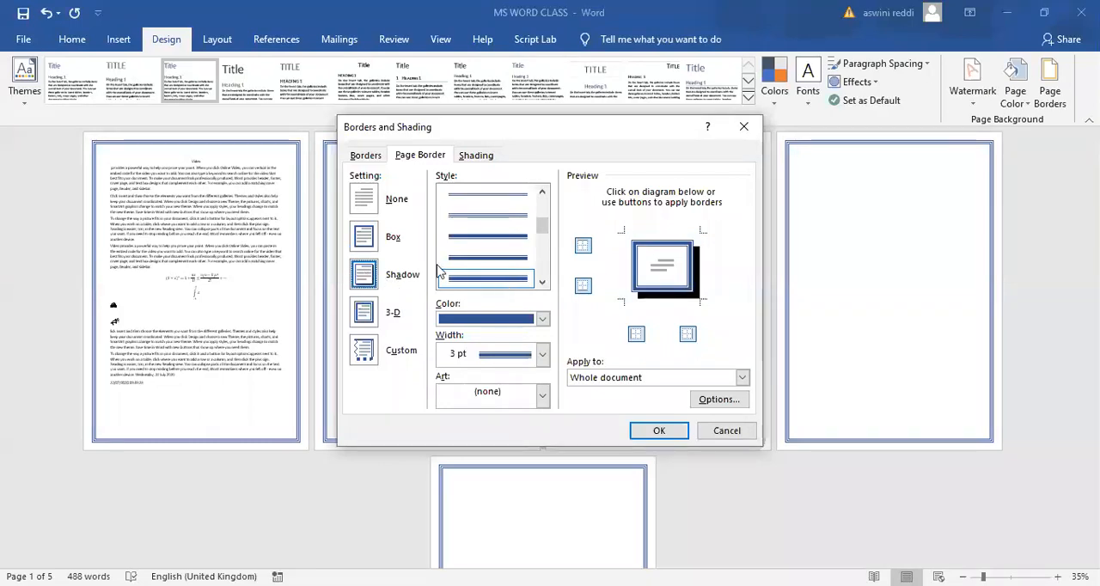
left_click(542, 319)
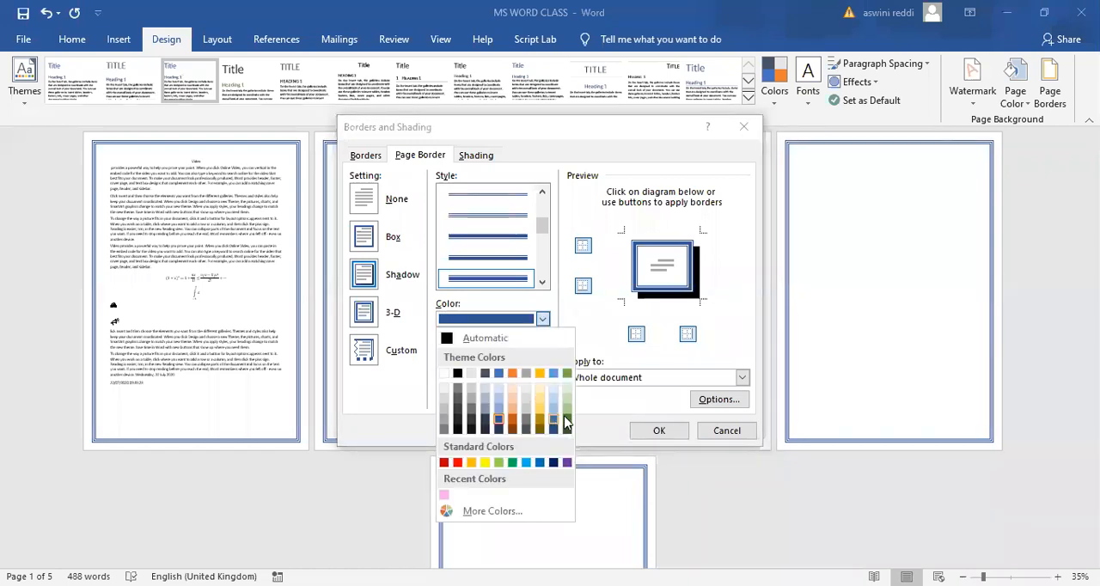
left_click(566, 420)
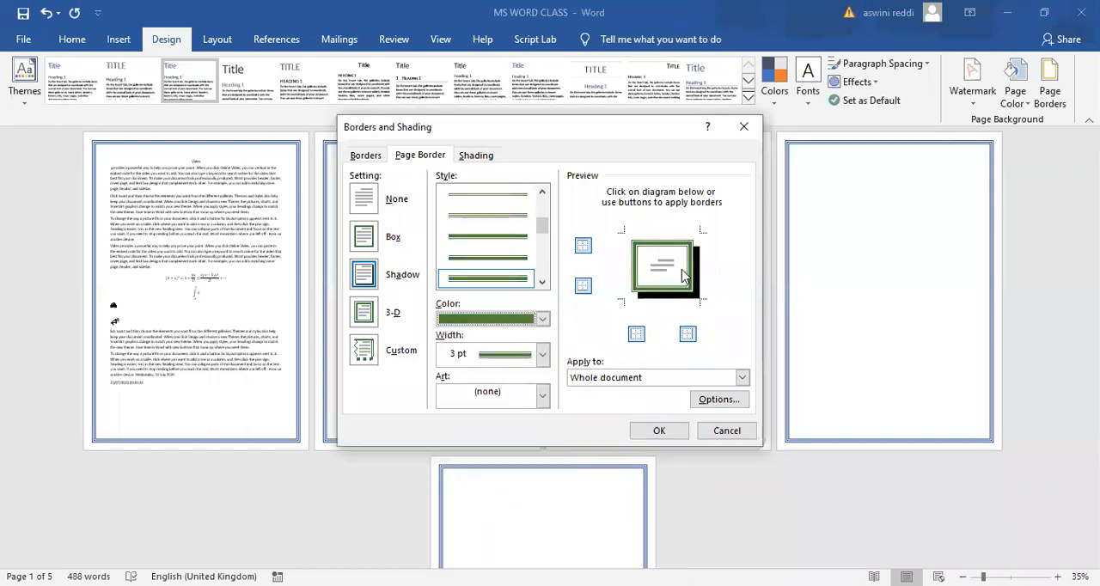
left_click(542, 355)
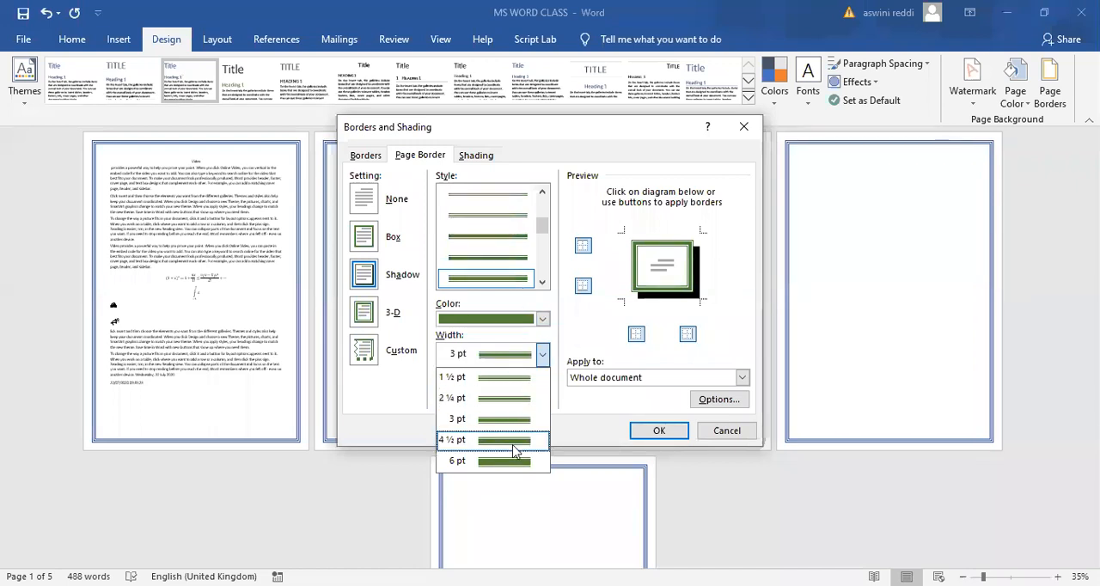
left_click(513, 380)
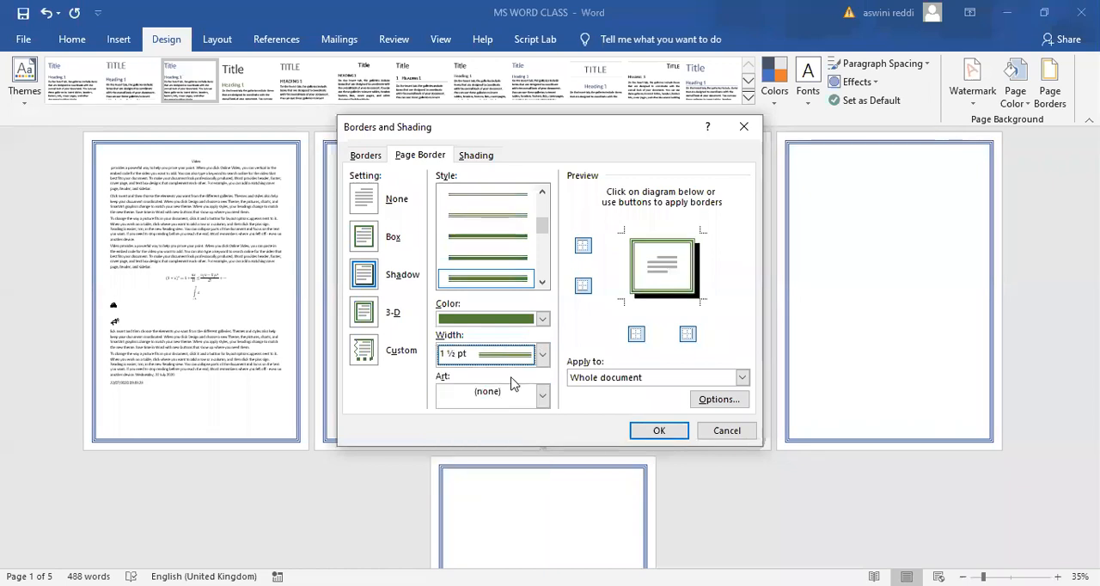
left_click(656, 435)
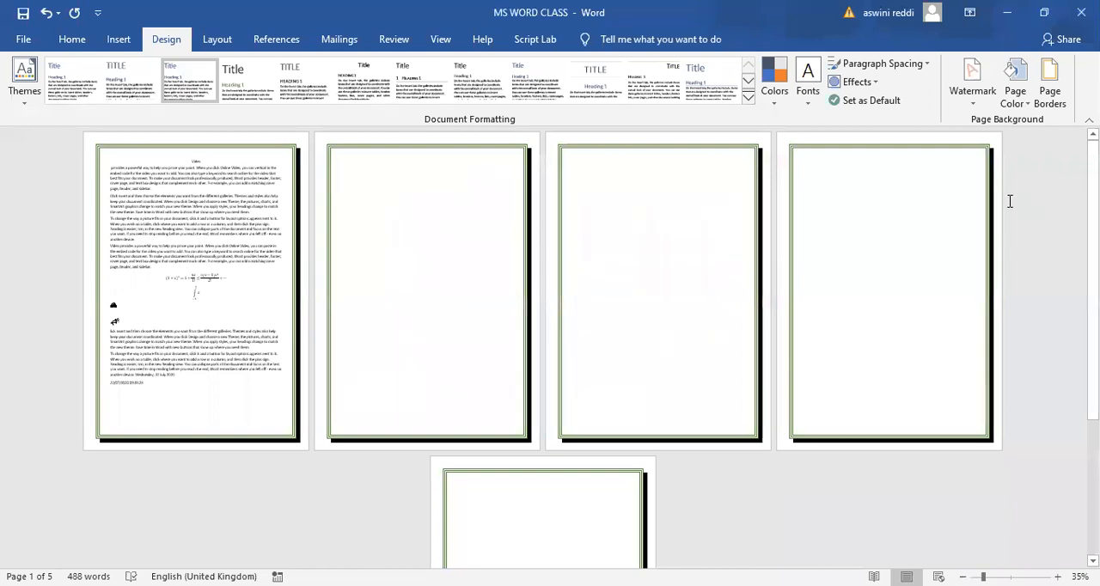
- Apply a 3-D page border to the whole document in dark grey, using a different line style at 2 ¼ pt width
left_click(1040, 84)
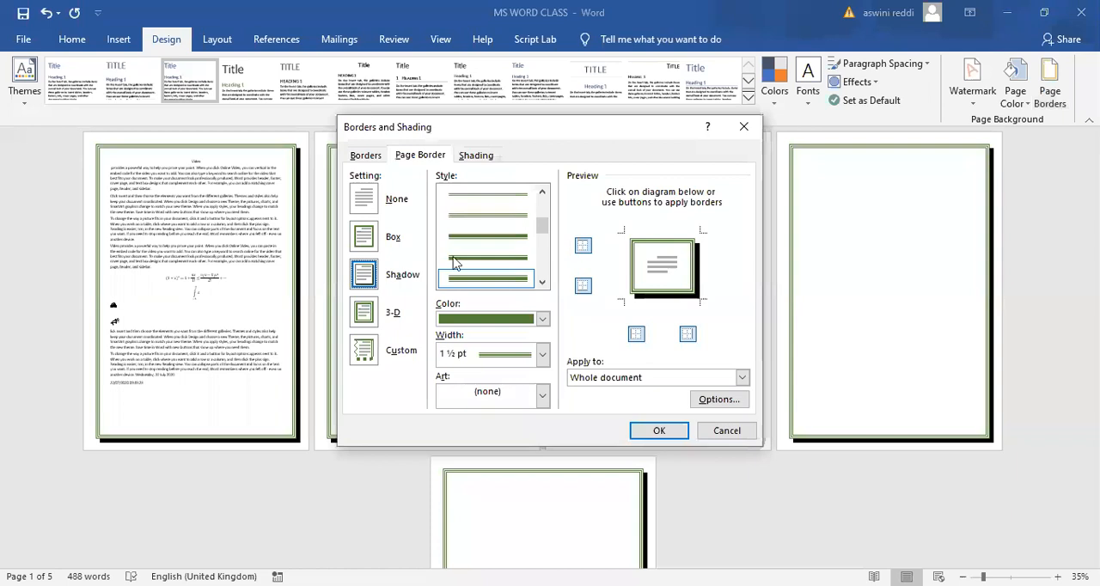
left_click(362, 318)
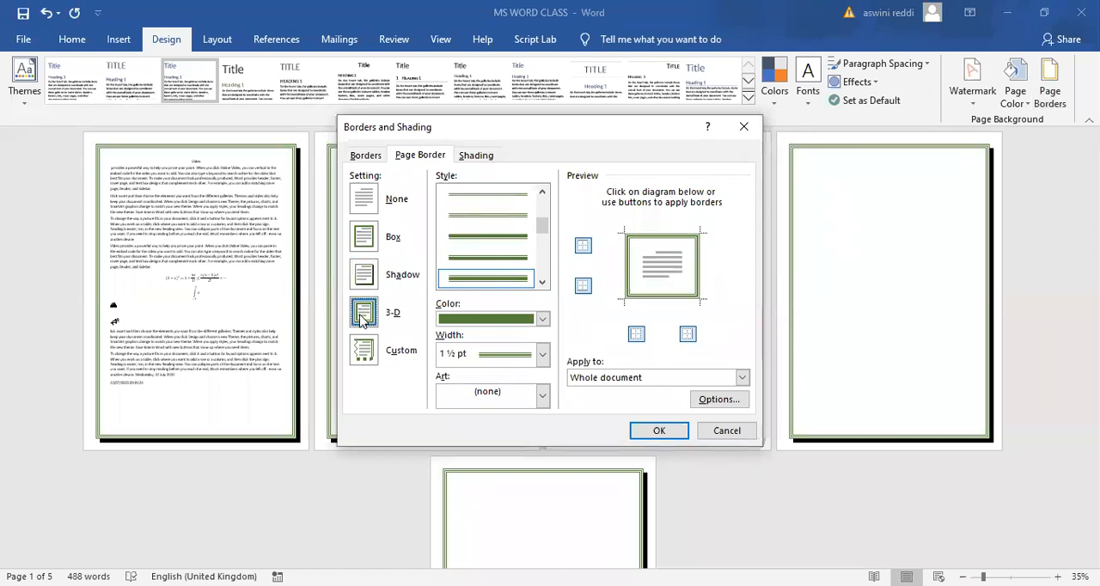
left_click(542, 321)
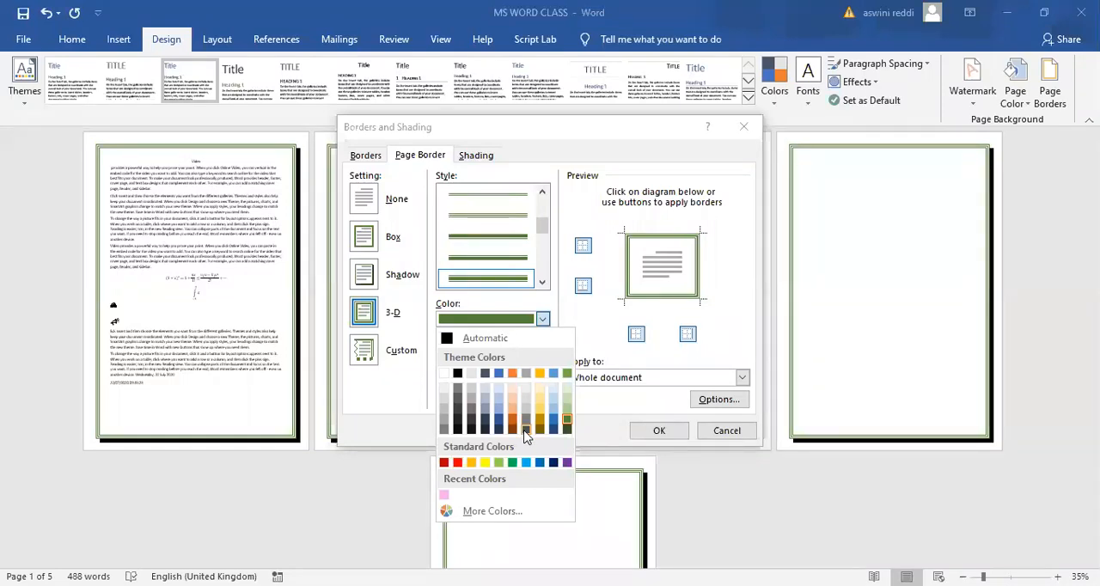
left_click(524, 429)
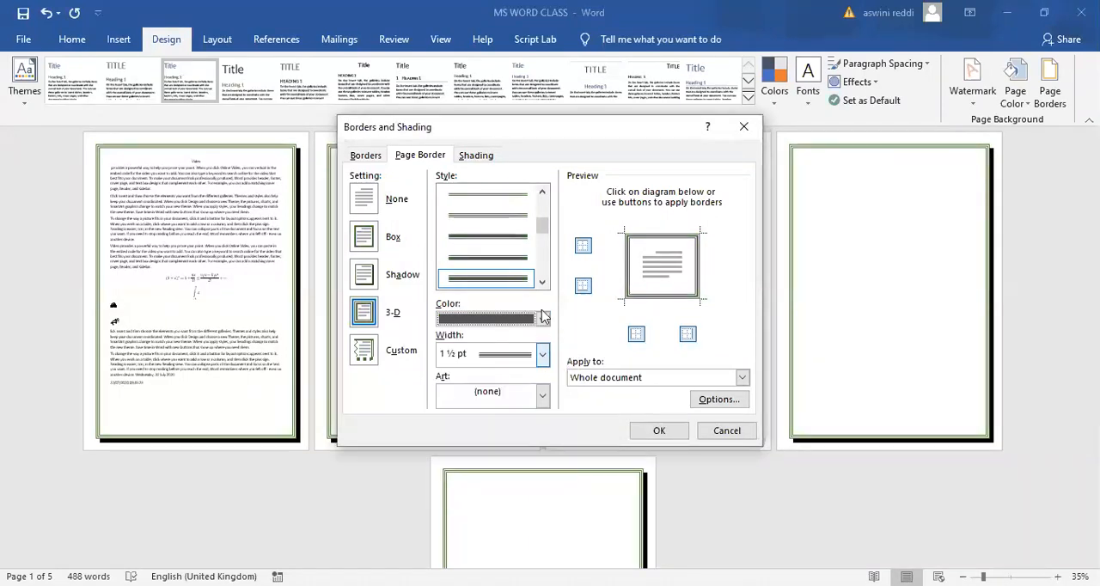
left_click_drag(542, 229, 542, 234)
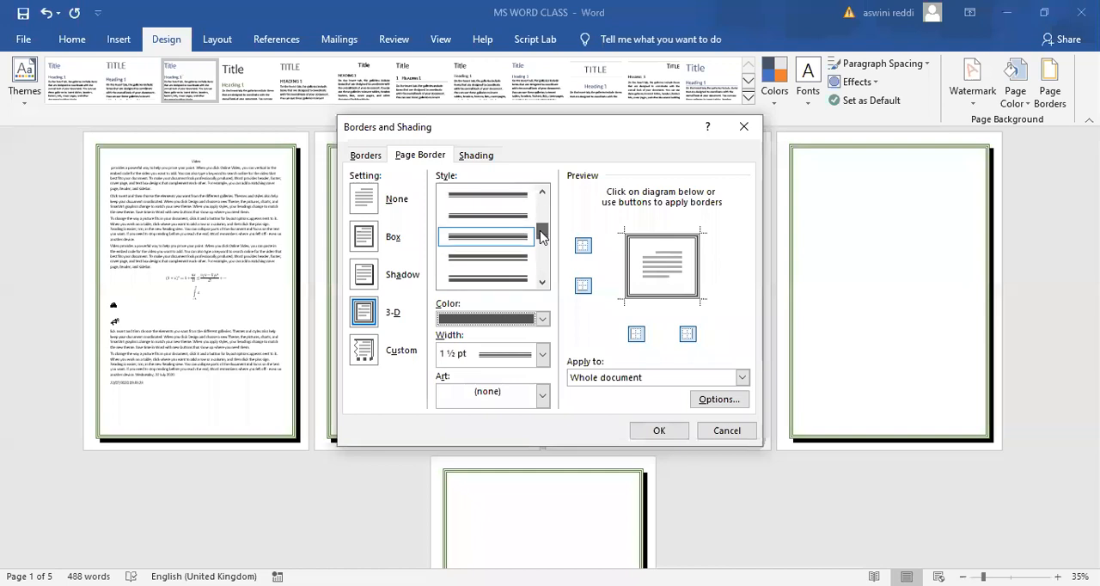
left_click(516, 257)
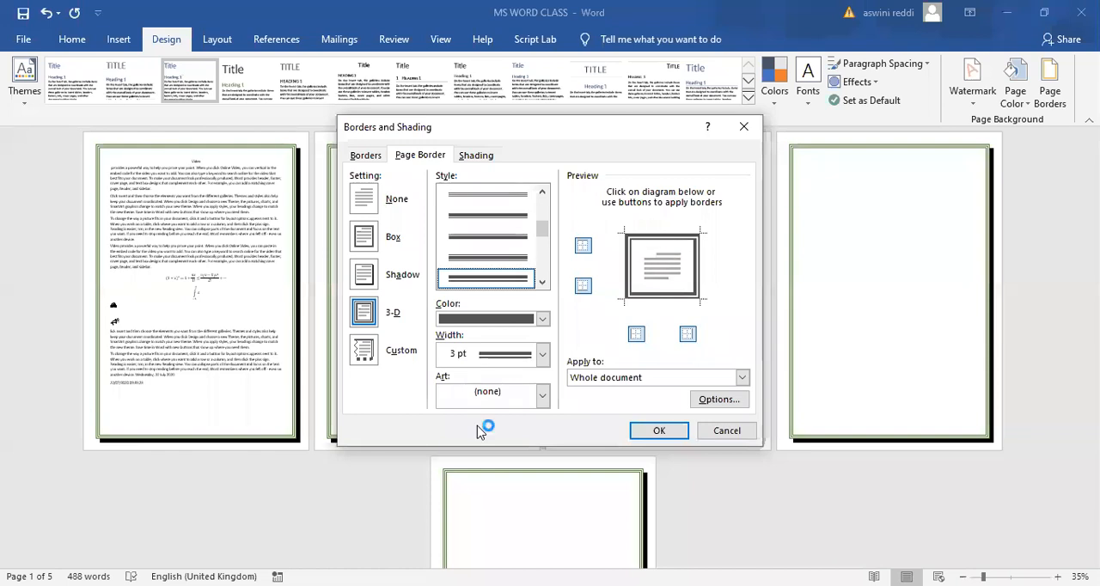
left_click(542, 354)
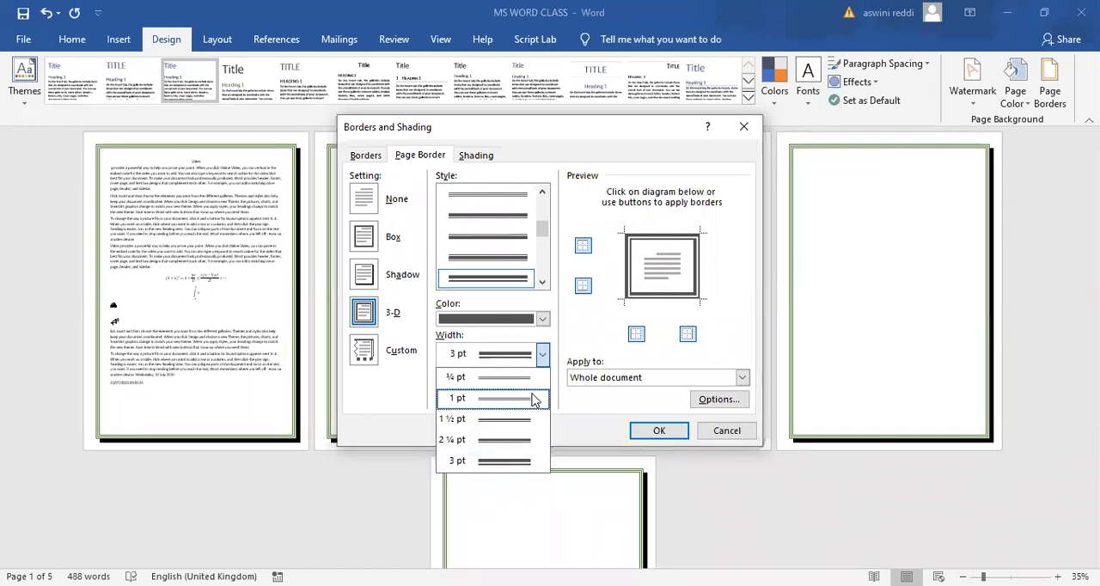
left_click(524, 440)
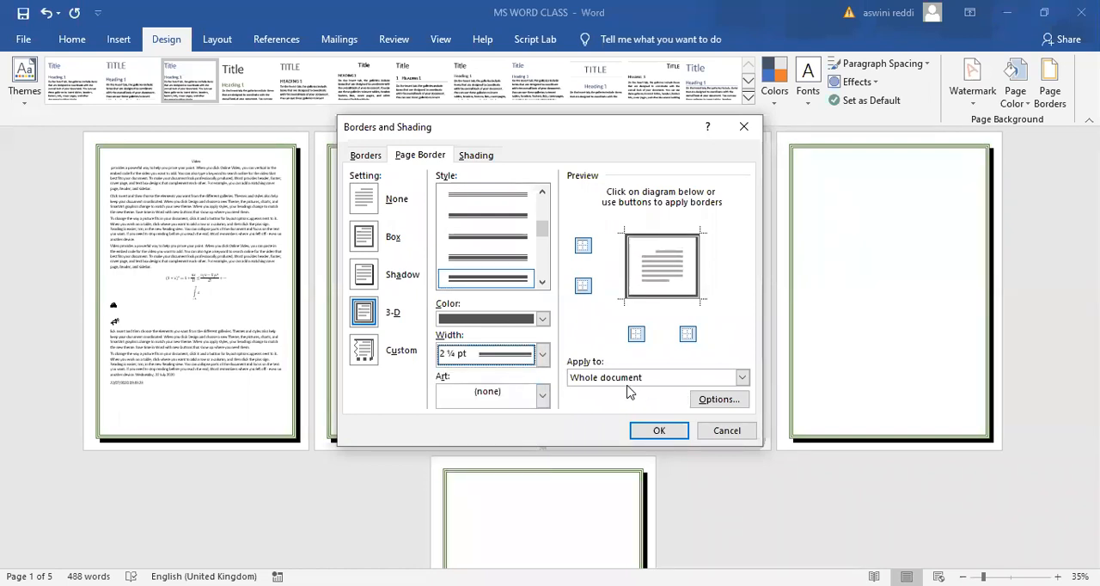
left_click(662, 432)
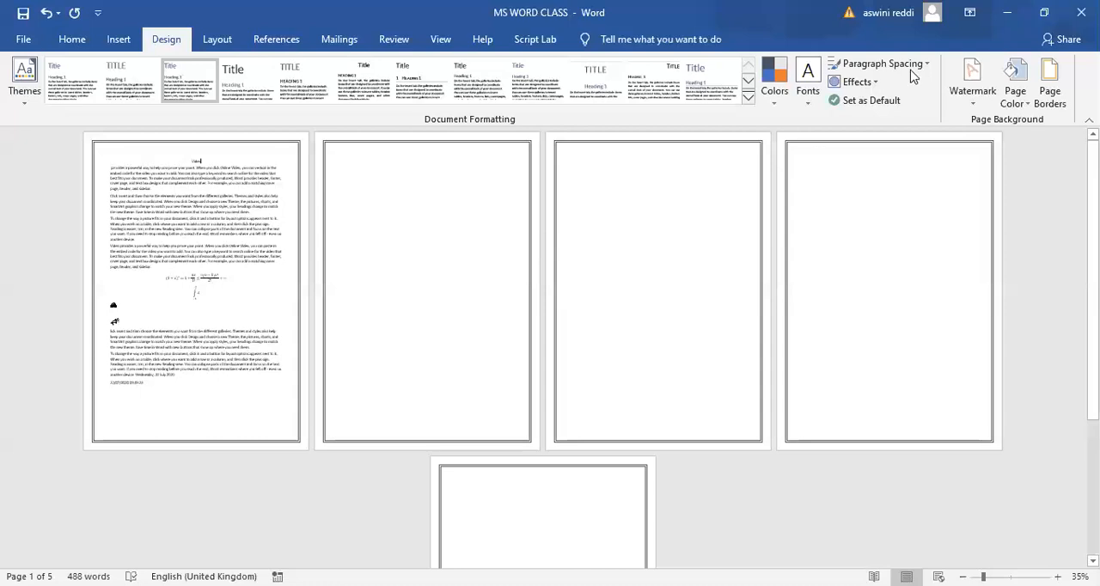
- Apply the red apples art as the page border for the whole document with a width of 17 pt
left_click(1036, 97)
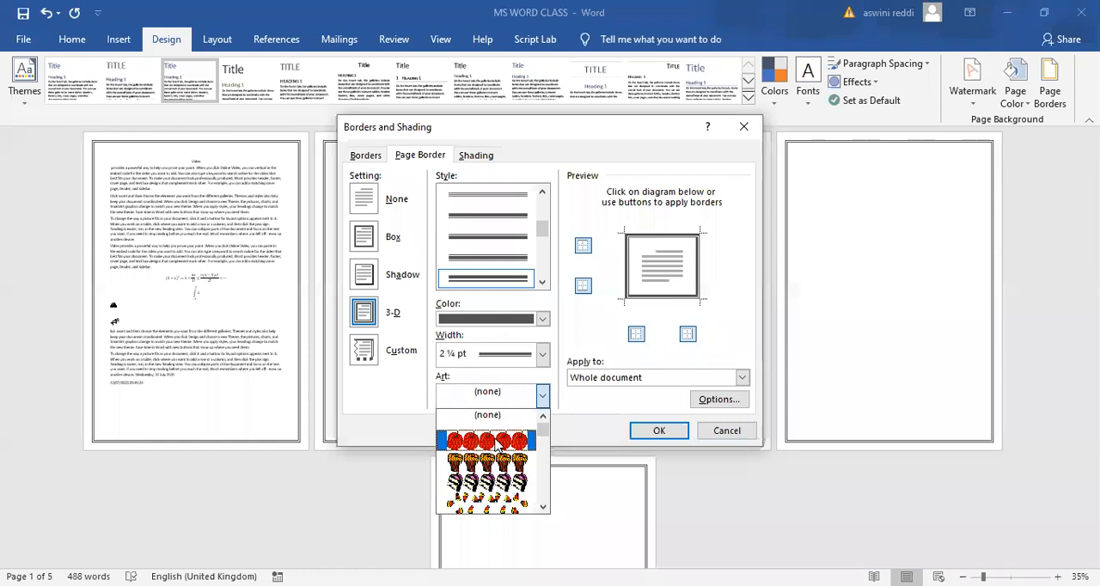
left_click(498, 443)
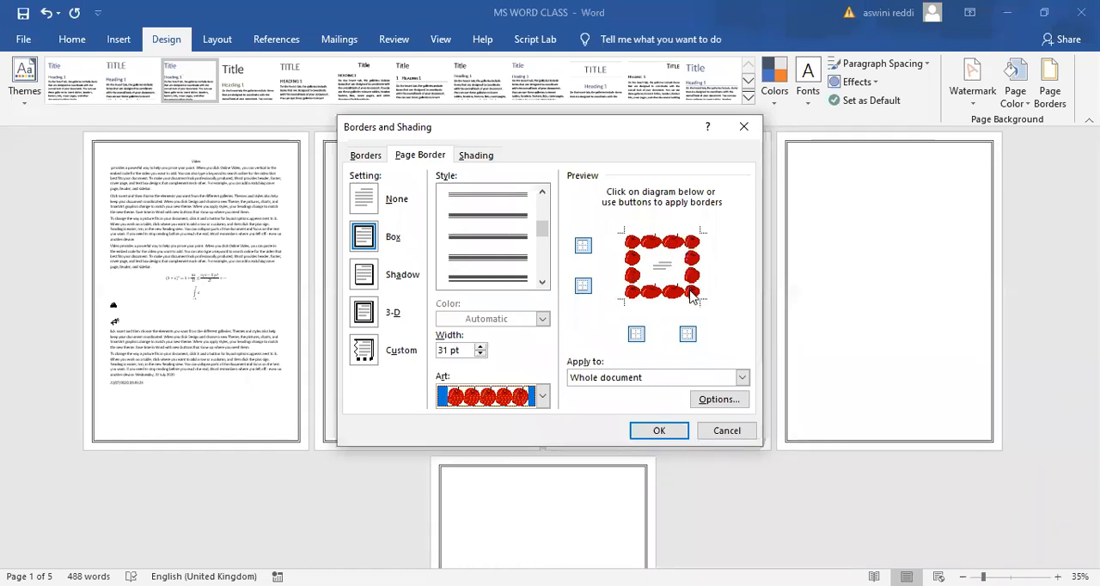
left_click(479, 354)
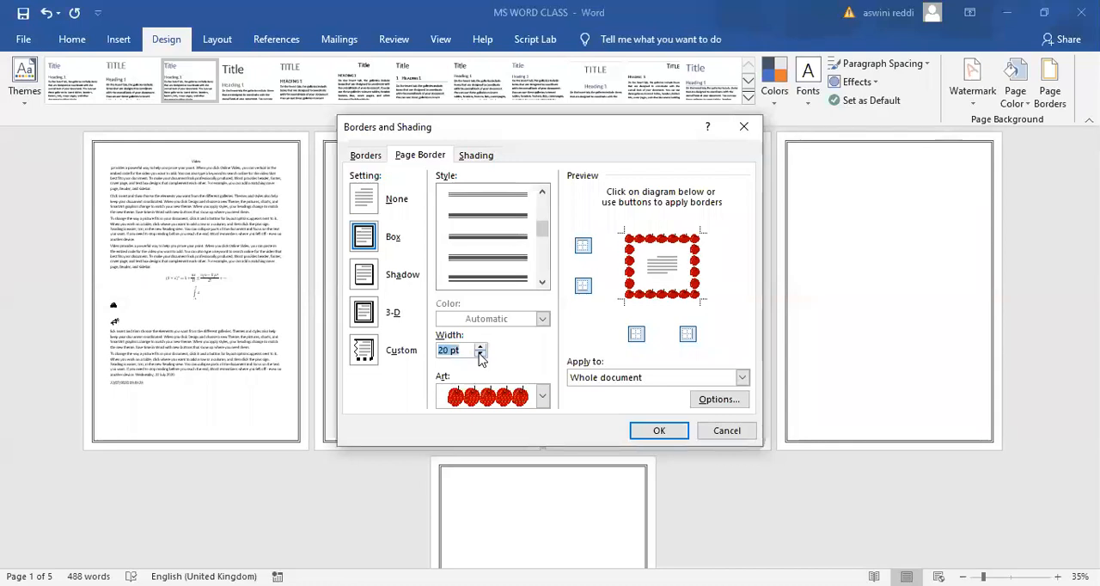
left_click(479, 355)
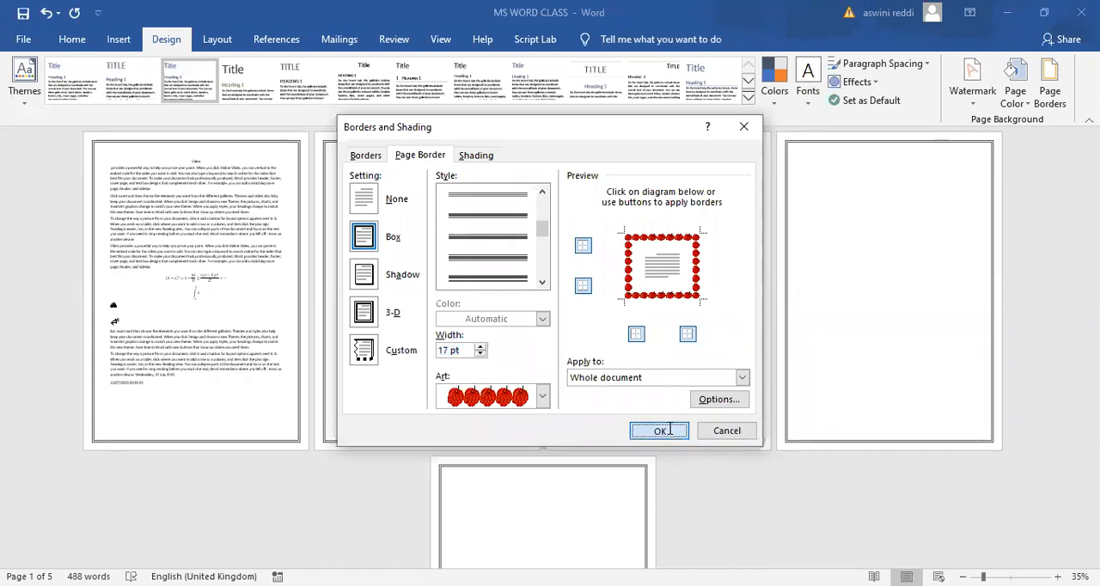
left_click(659, 431)
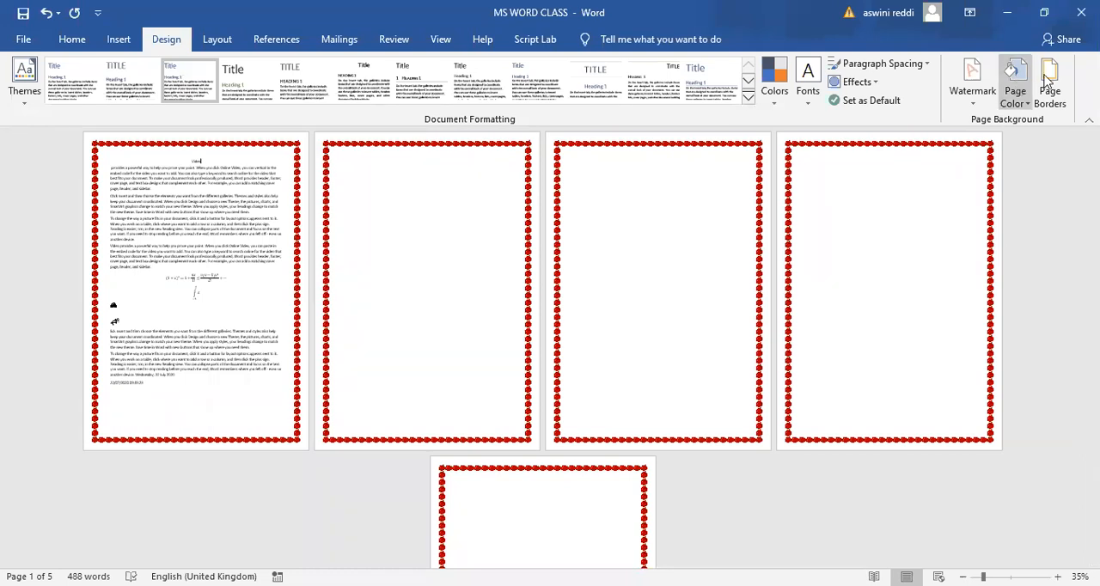
- Replace the apple page border with the cupcake art at a width of 30 pt on the whole document
left_click(542, 395)
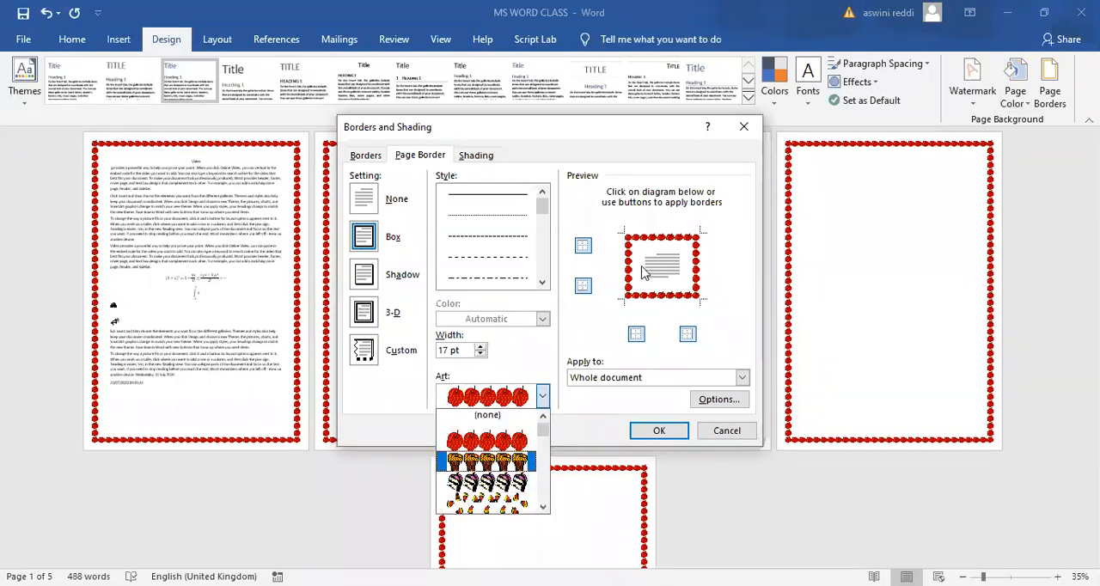
key("Return")
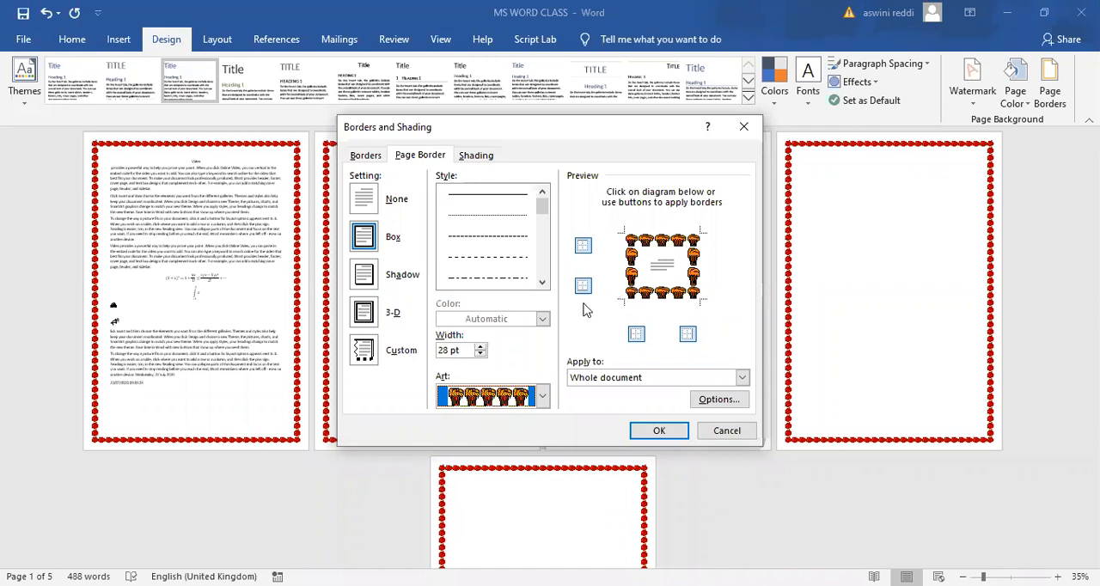
double_click(479, 354)
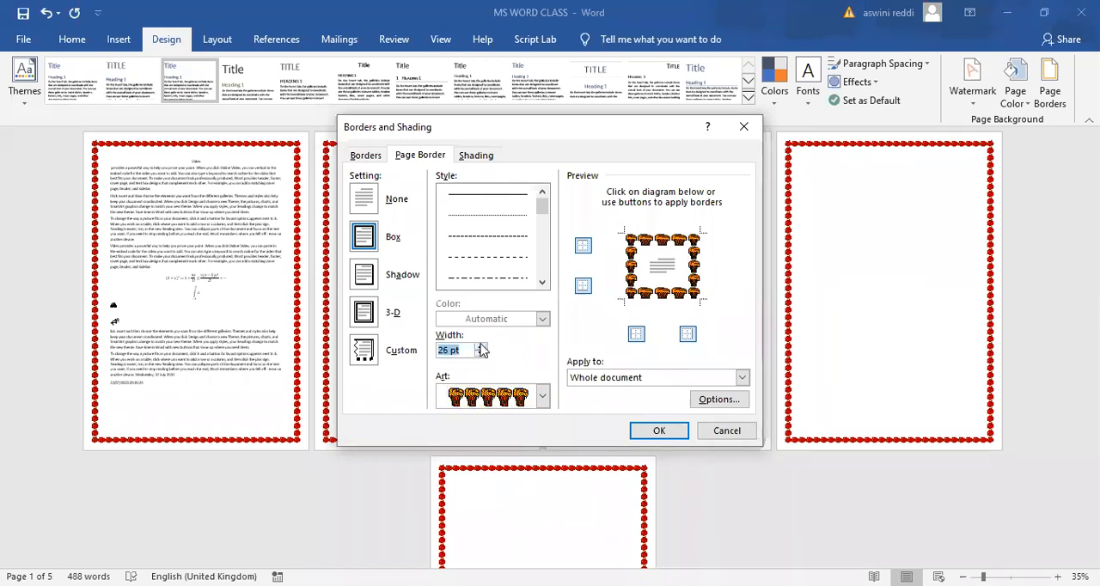
left_click(480, 346)
left_click(652, 432)
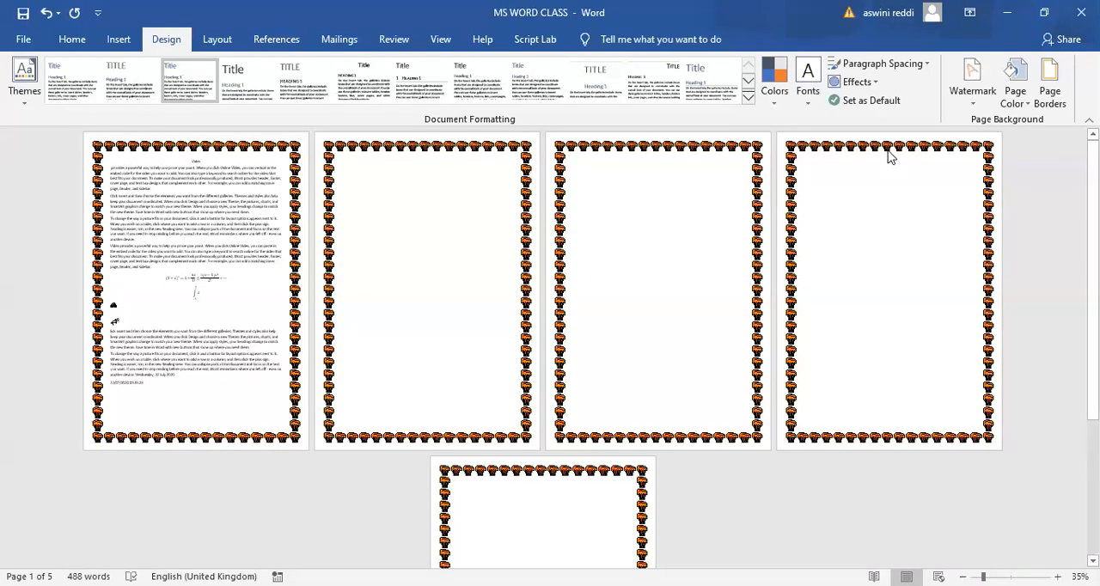
- Remove the page border from the whole document by choosing the None setting
left_click(1049, 80)
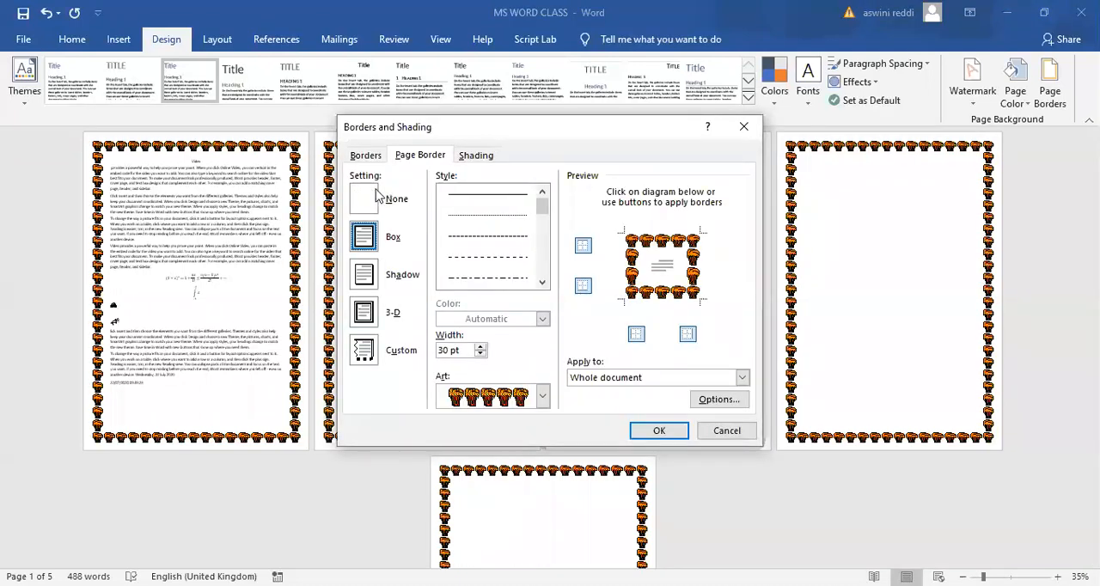
left_click(362, 202)
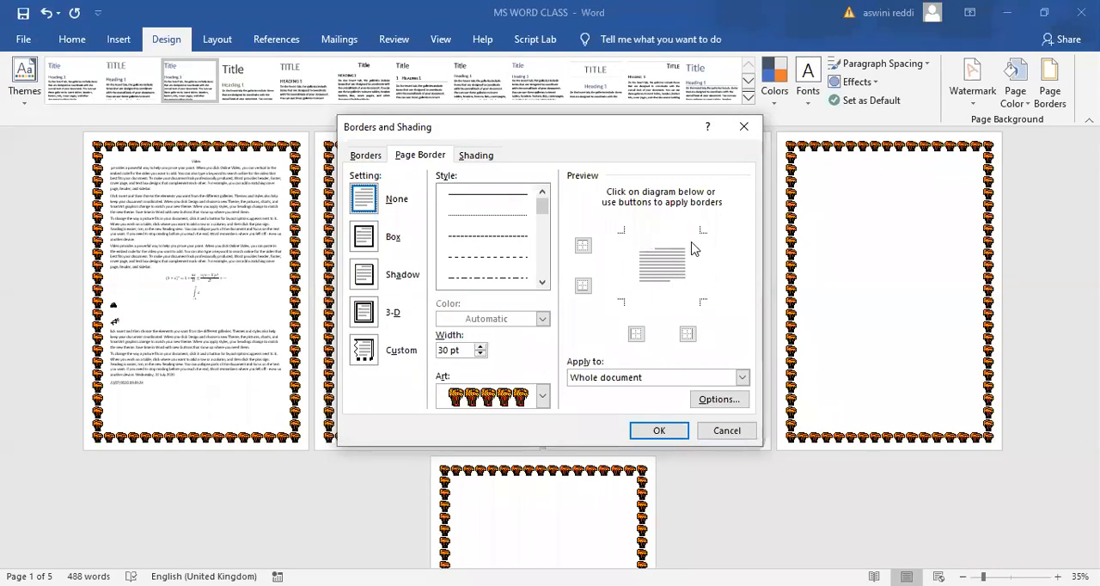
left_click(659, 430)
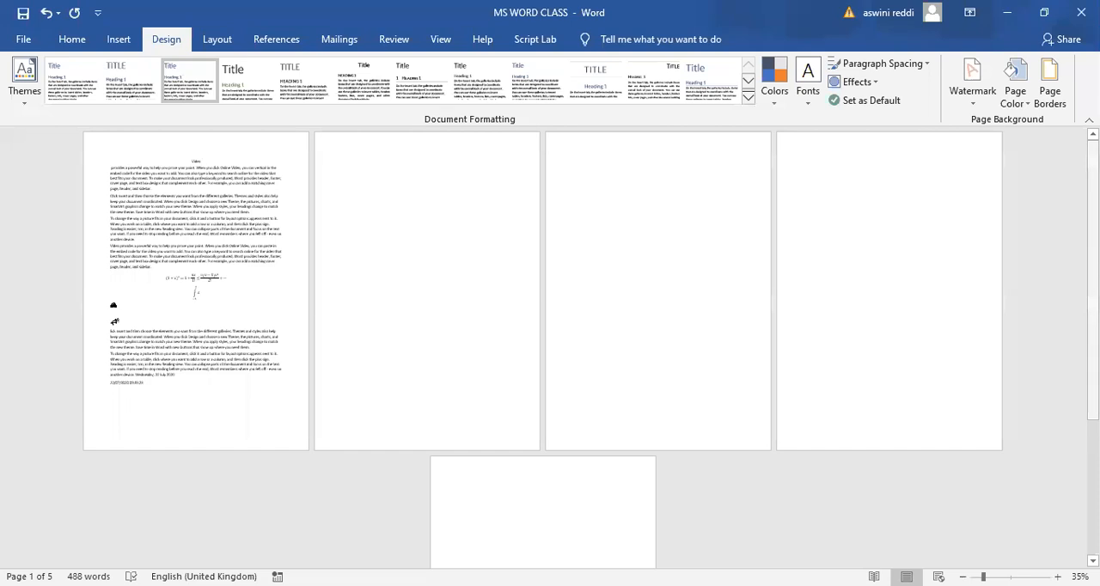
scroll(550, 287, "down", 2)
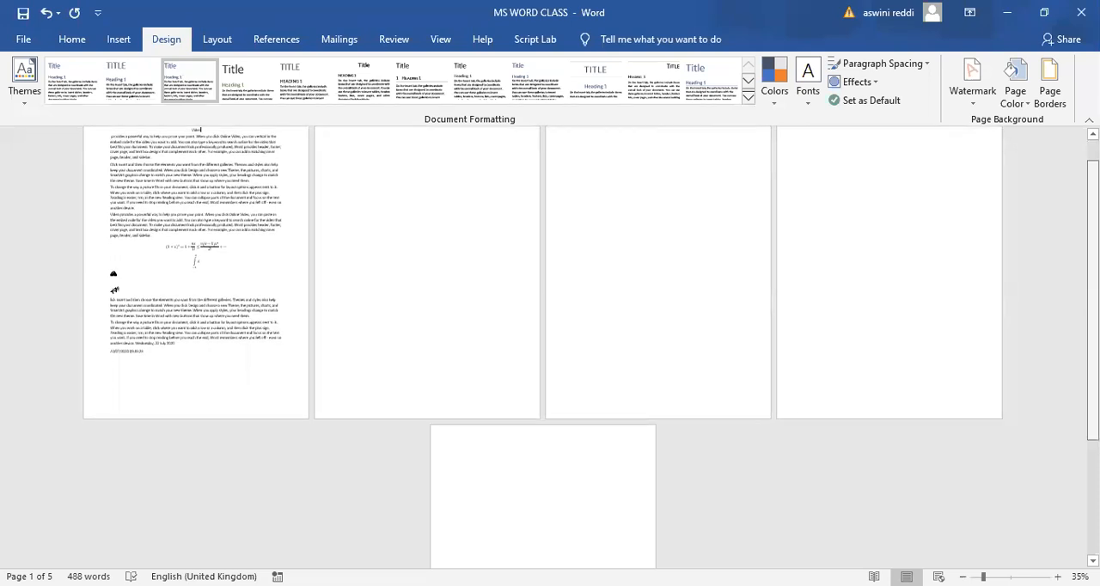
scroll(952, 147, "up", 2)
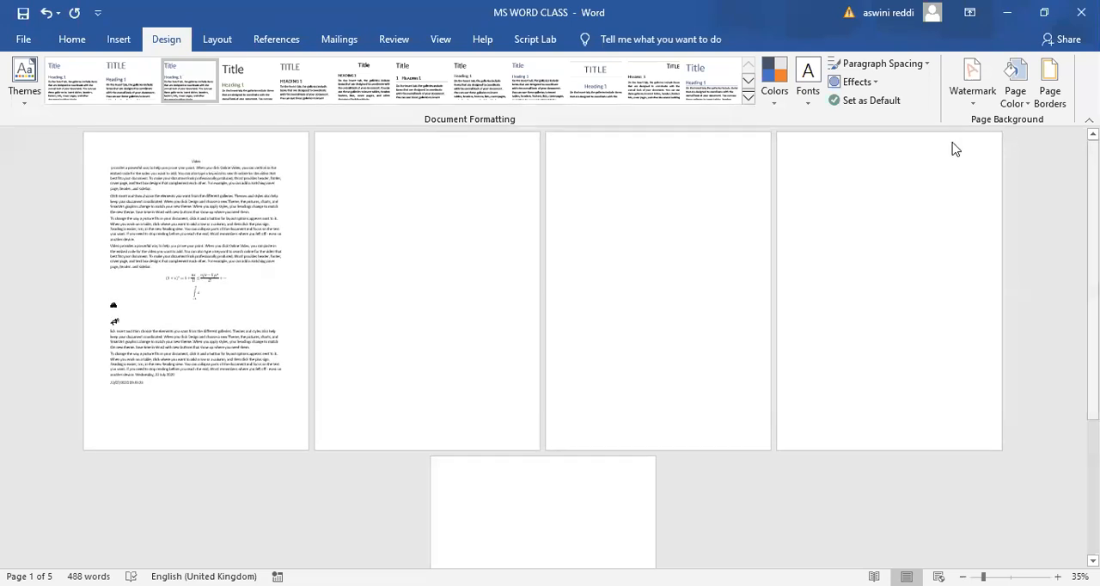
- Show the document as one page, enlarge it to 77%, and bring up the page layout options
left_click(215, 41)
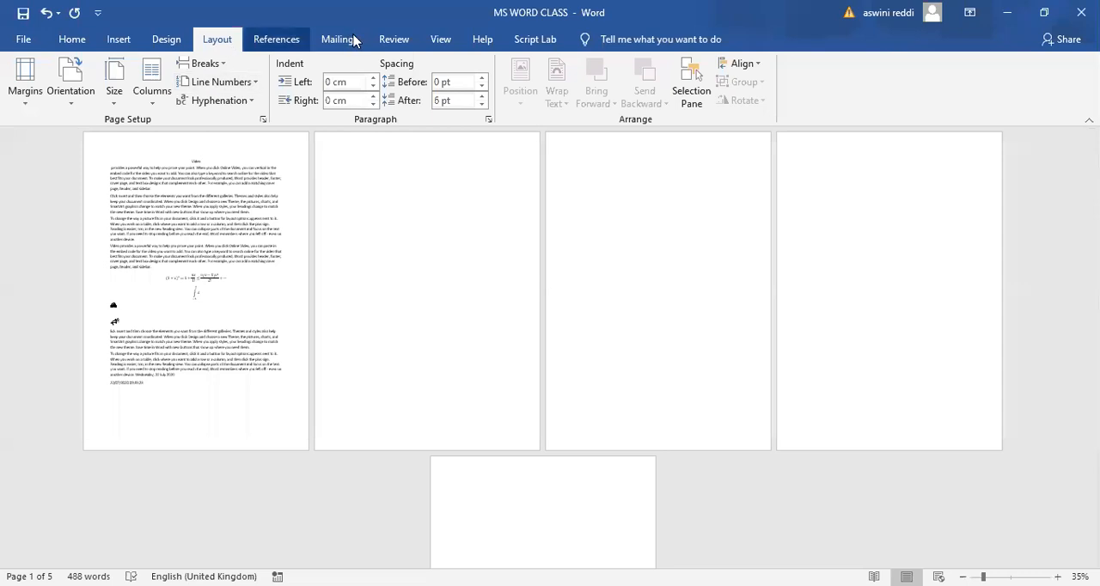
left_click(441, 39)
left_click(447, 67)
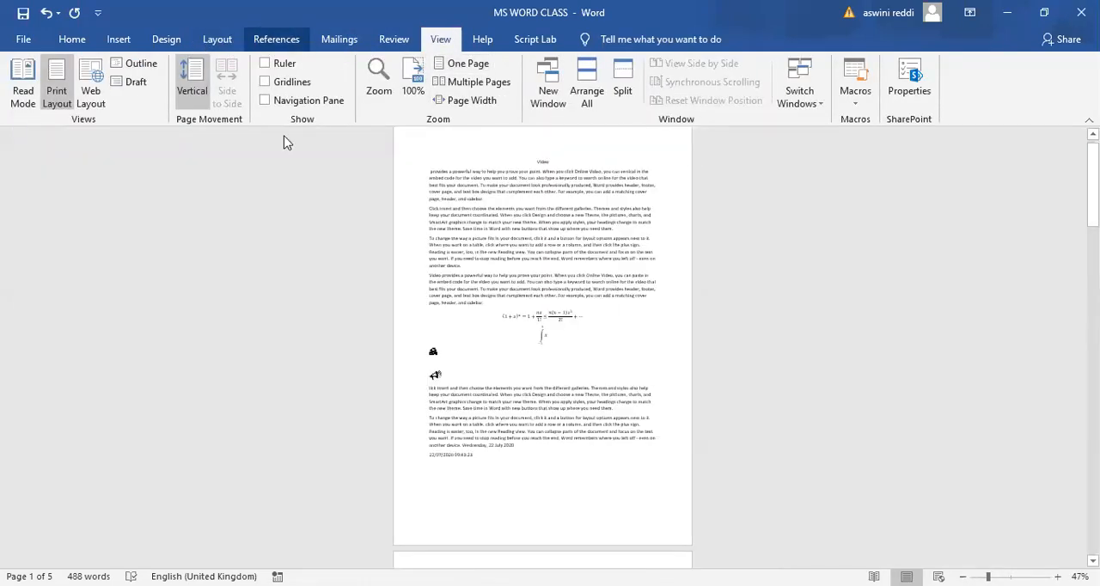
left_click(217, 40)
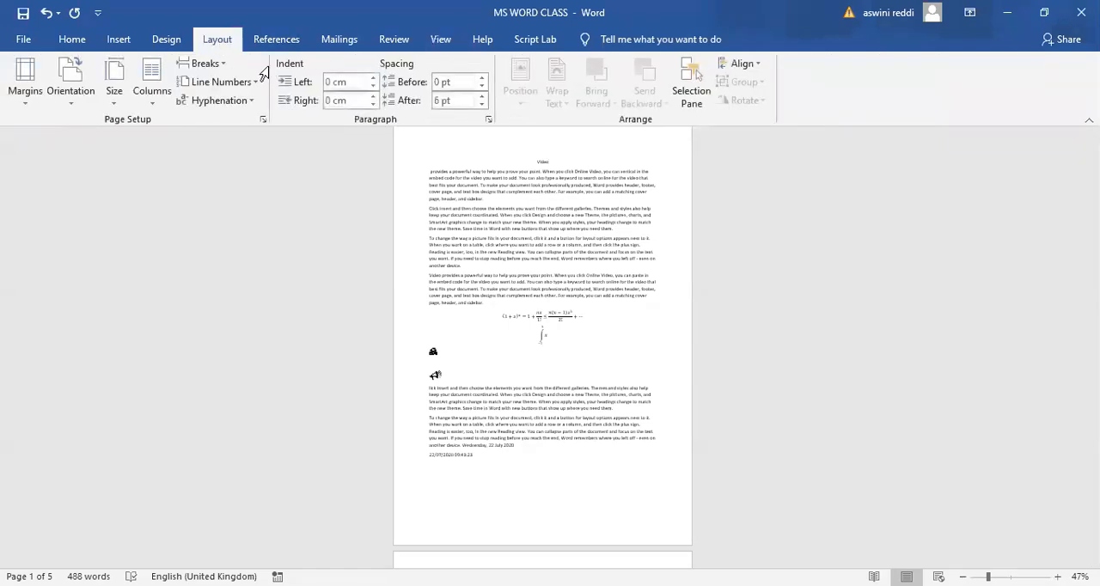
scroll(395, 296, "up", 1)
scroll(398, 293, "up", 2)
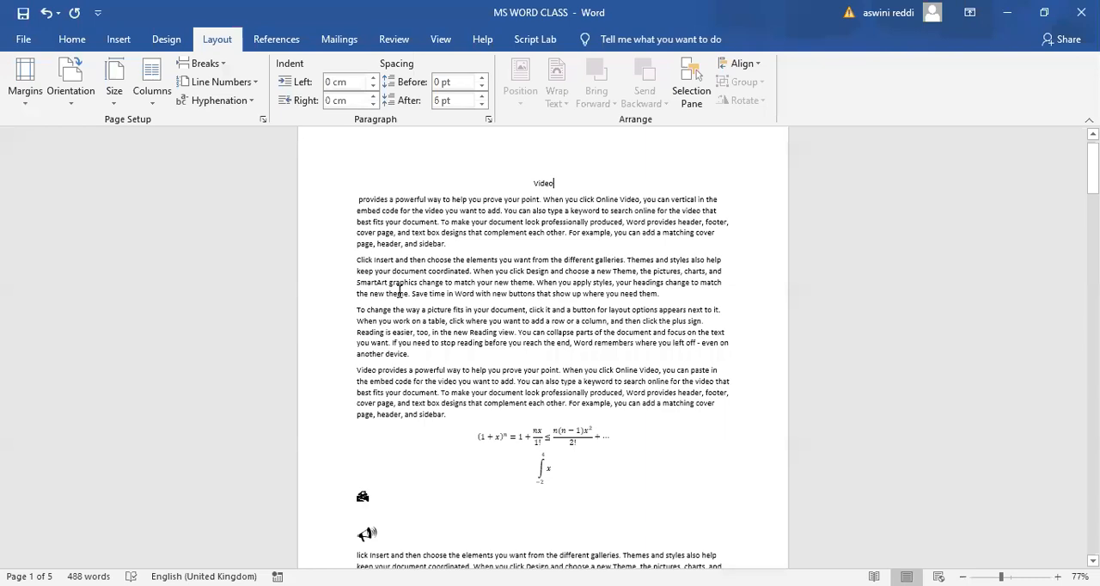
- Apply the Narrow margin preset to the document, with 1.27 cm on all four sides
scroll(399, 293, "up", 1)
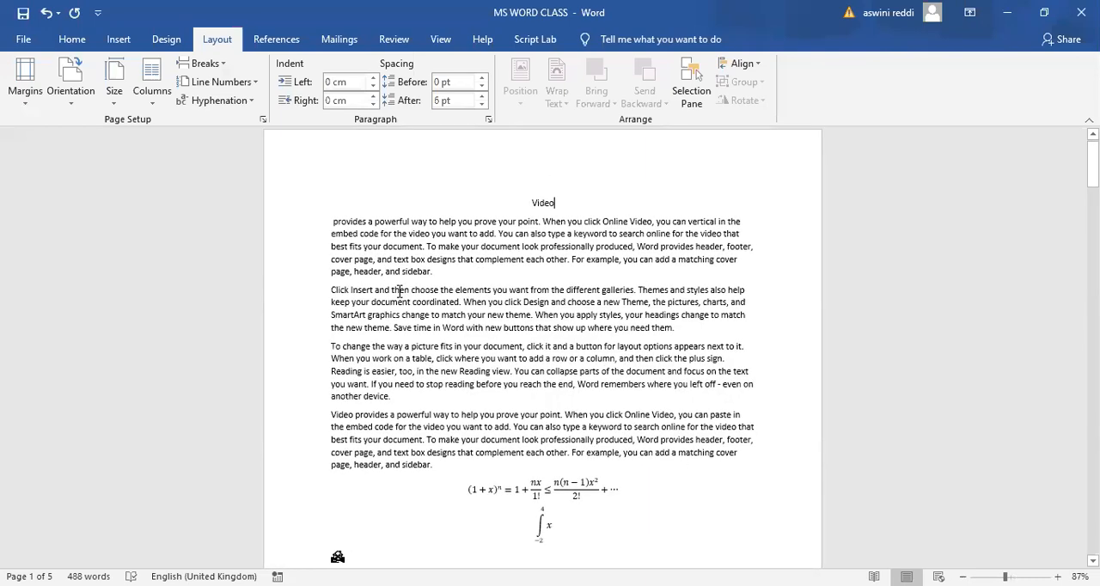
scroll(399, 293, "up", 8)
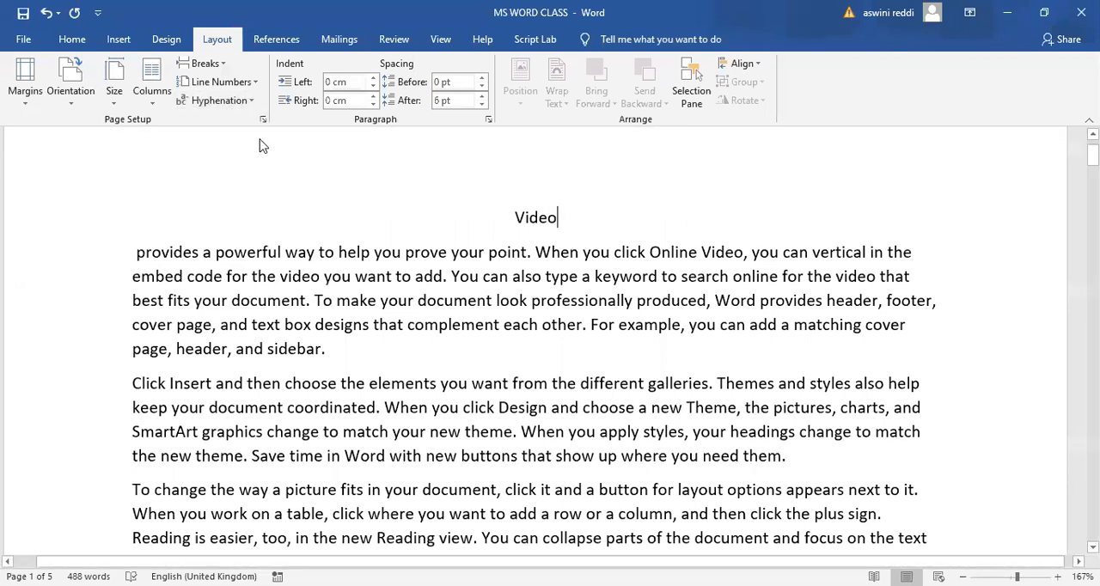
scroll(263, 146, "down", 2)
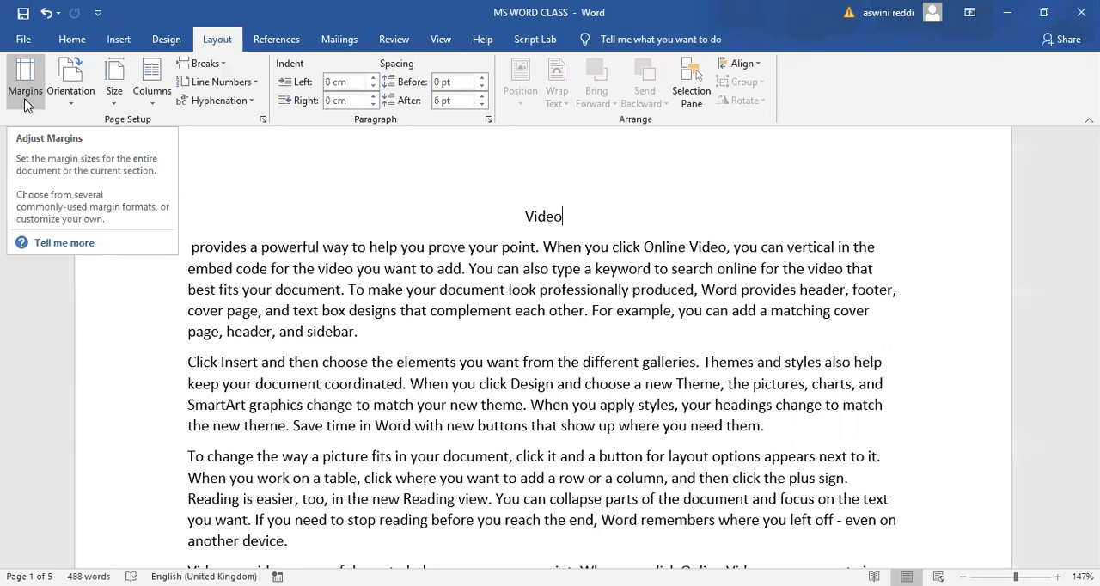
left_click(26, 86)
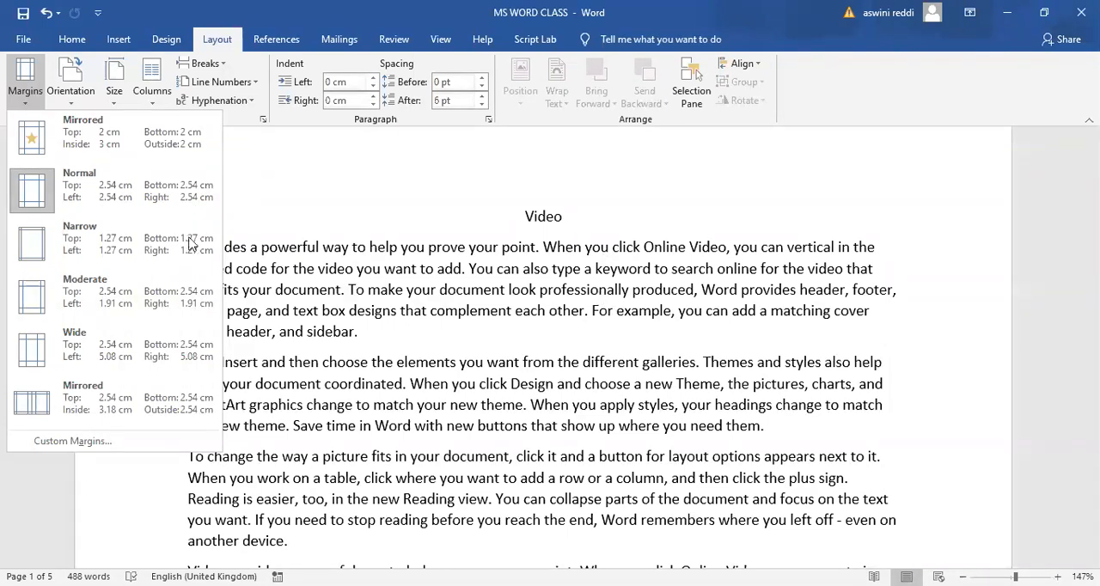
left_click(89, 239)
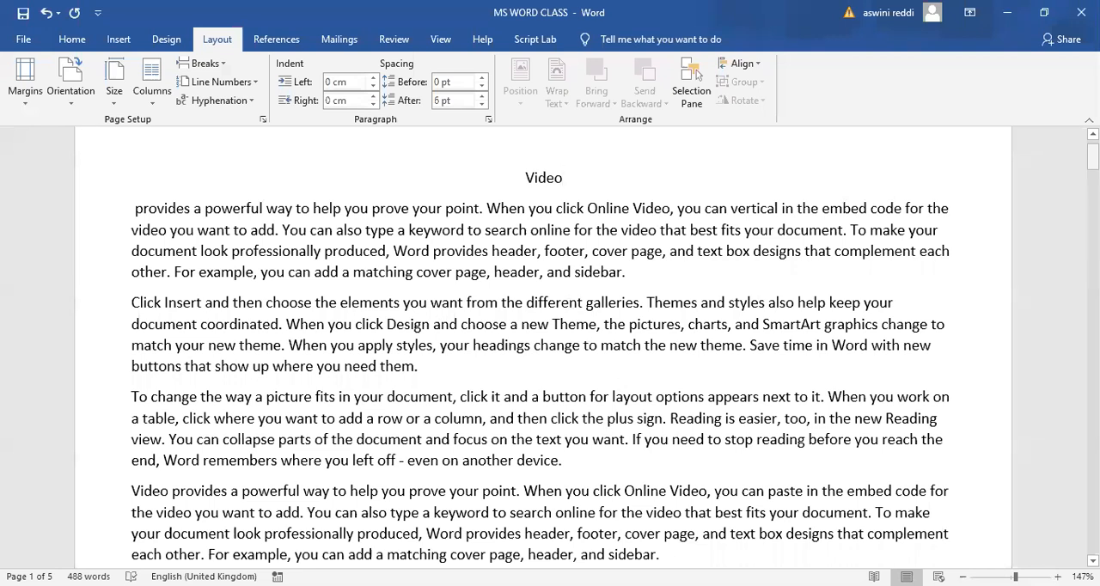
mouse_move(1092, 158)
left_mouse_down()
mouse_move(1092, 226)
mouse_move(1093, 153)
left_mouse_up()
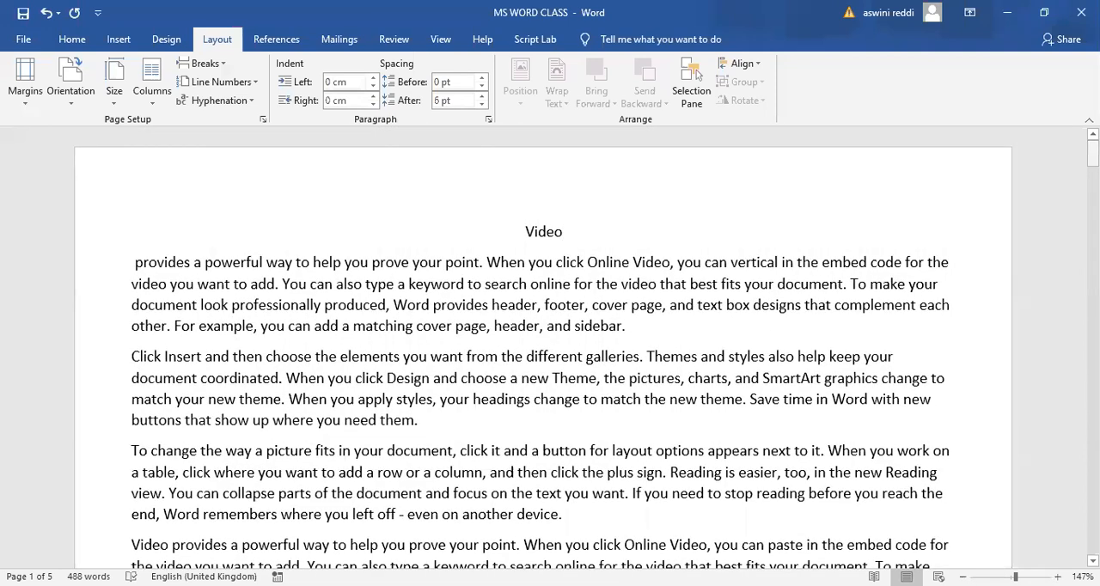
- Apply the Moderate margin preset to the document, followed by the Wide preset with 5.08 cm left and right margins
left_click(23, 100)
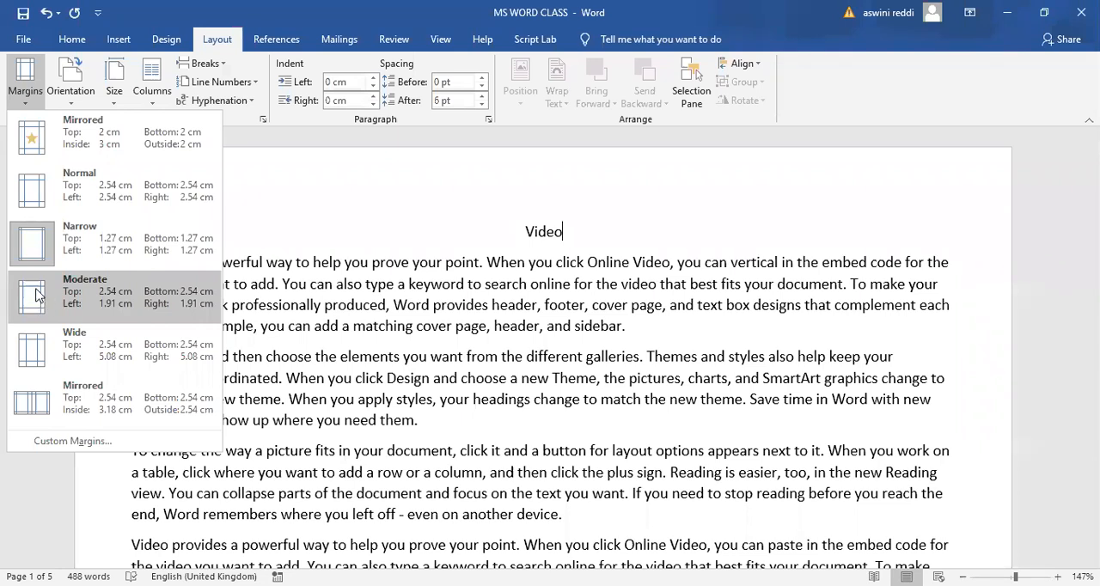
left_click(81, 294)
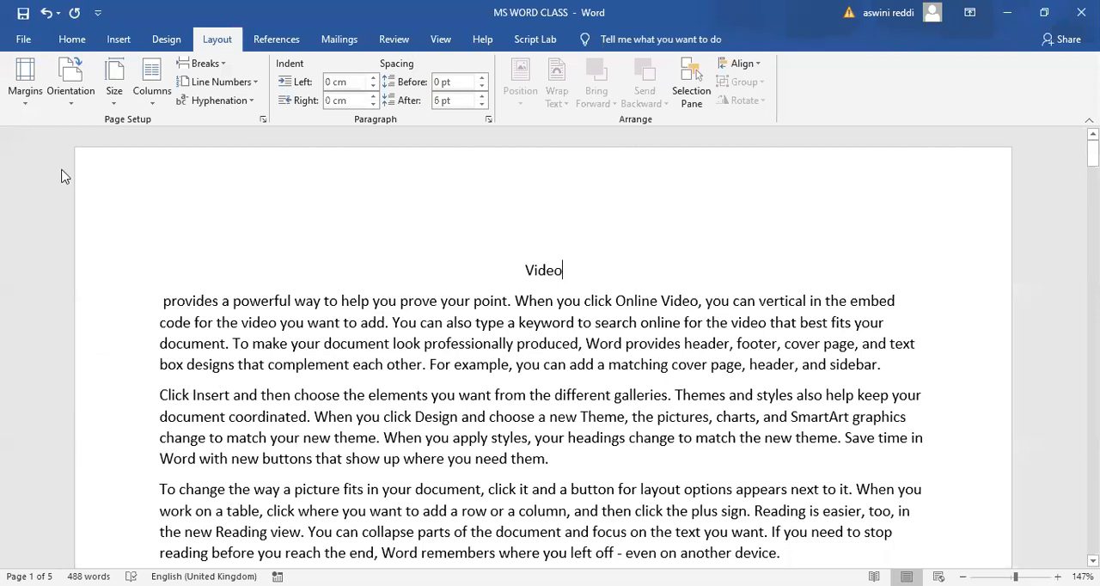
left_click(24, 109)
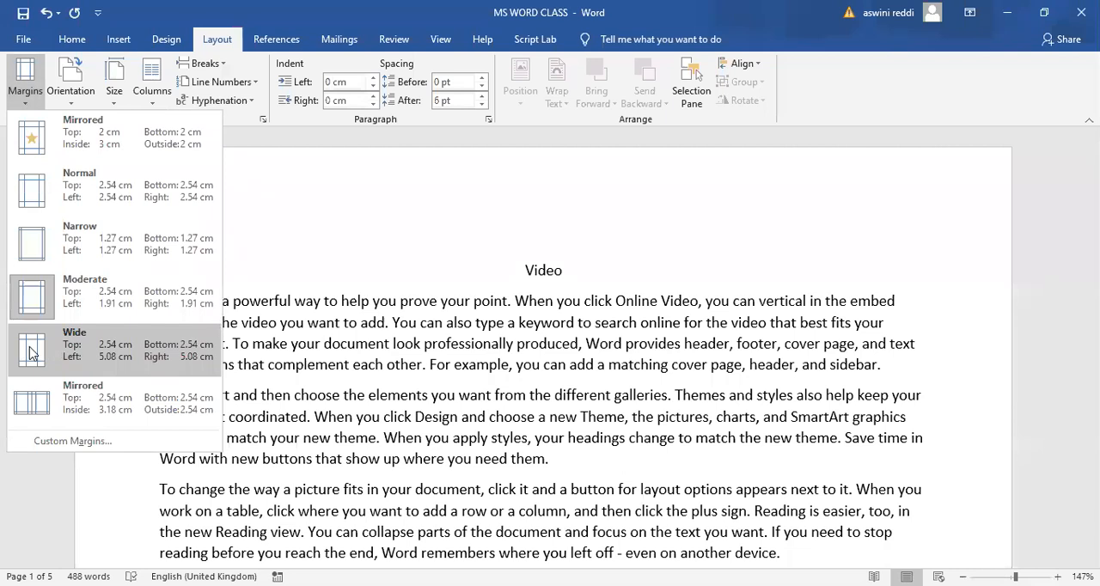
left_click(74, 354)
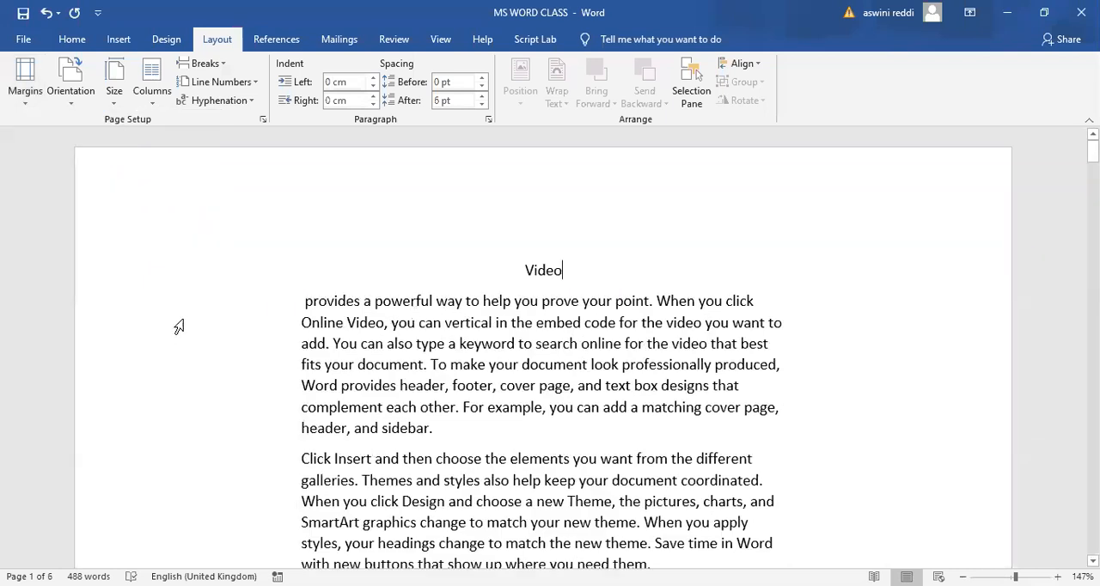
- Set the document margins to the Normal preset, with 2.54 cm on all sides
left_click(26, 107)
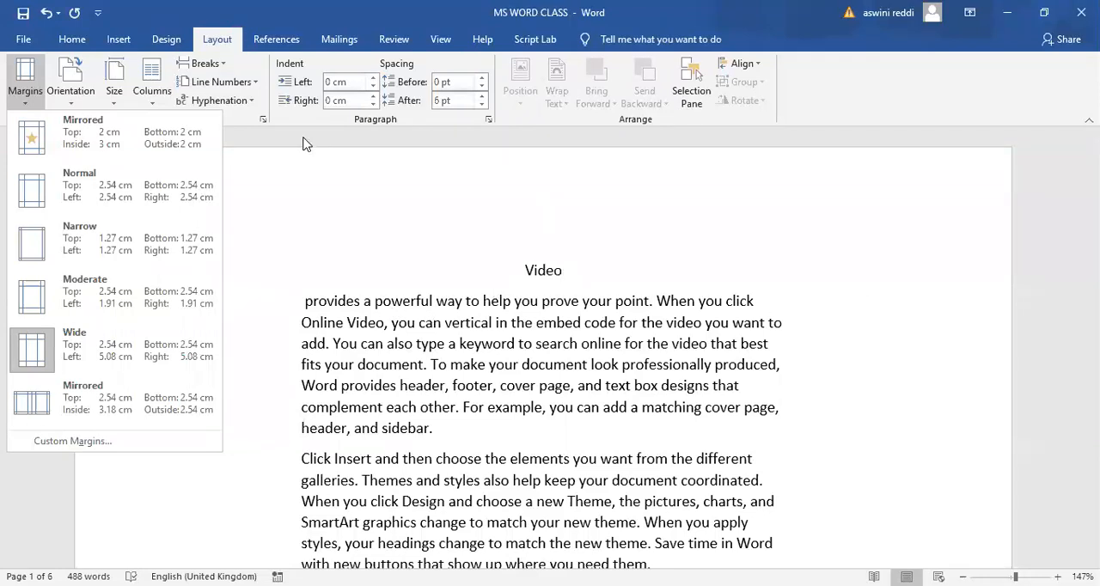
left_click(234, 157)
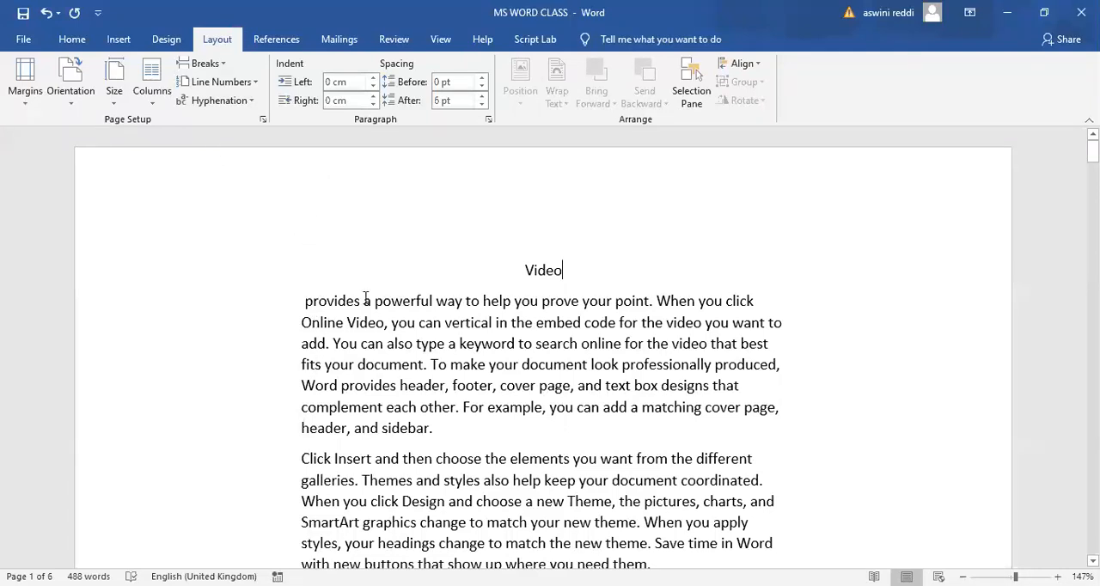
left_click(25, 104)
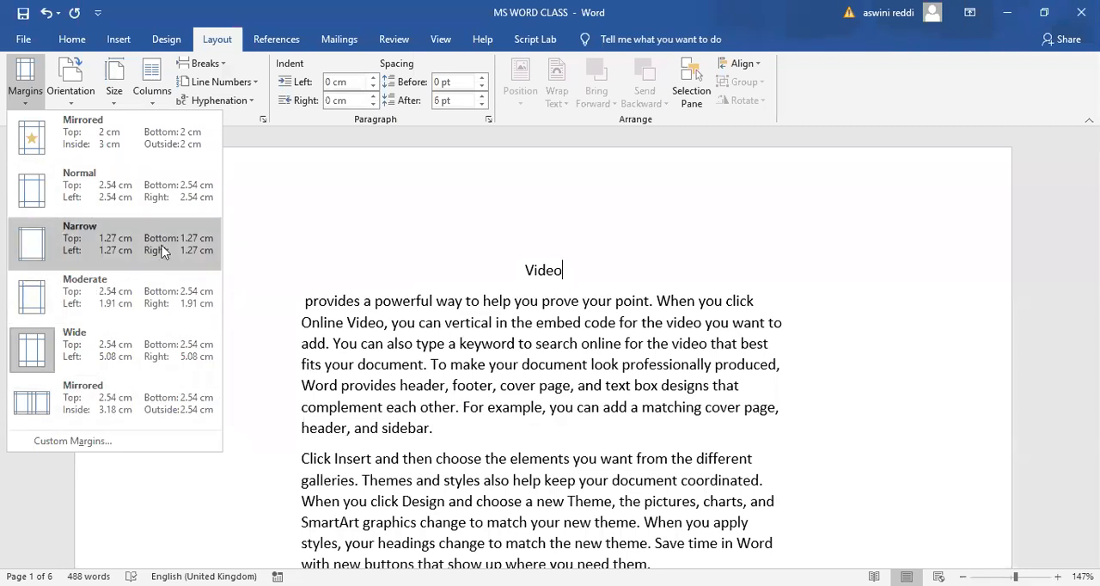
left_click(90, 196)
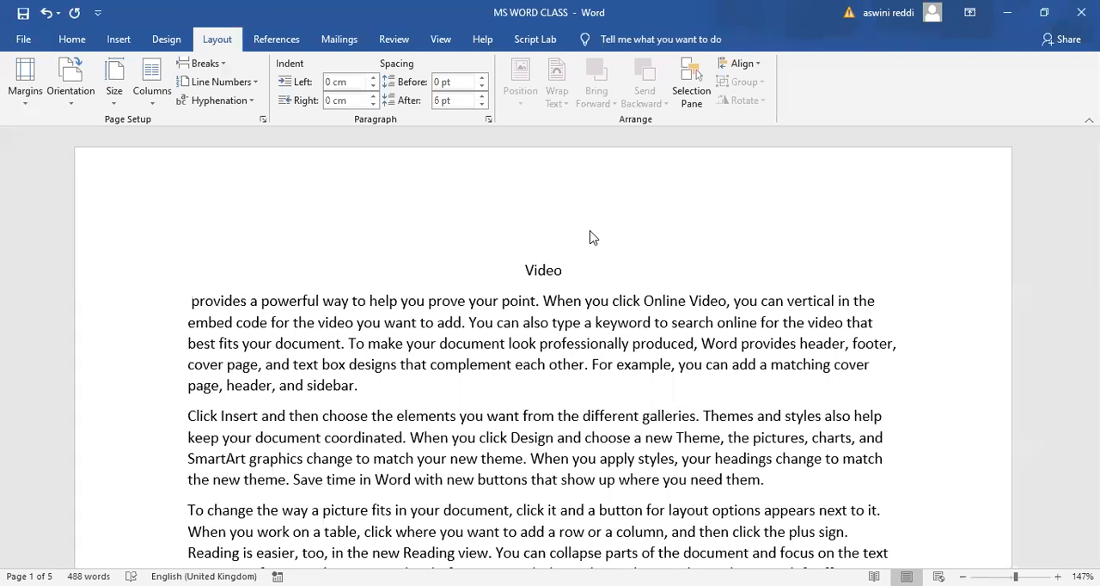
- Change the page orientation of the document to Landscape
scroll(591, 235, "down", 4, "ctrl")
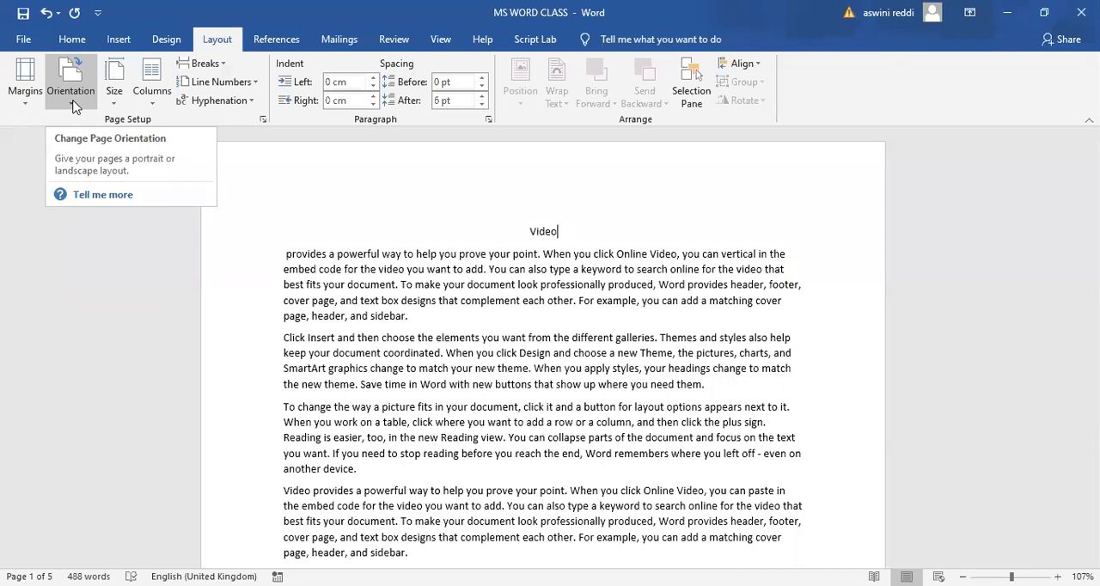
left_click(72, 103)
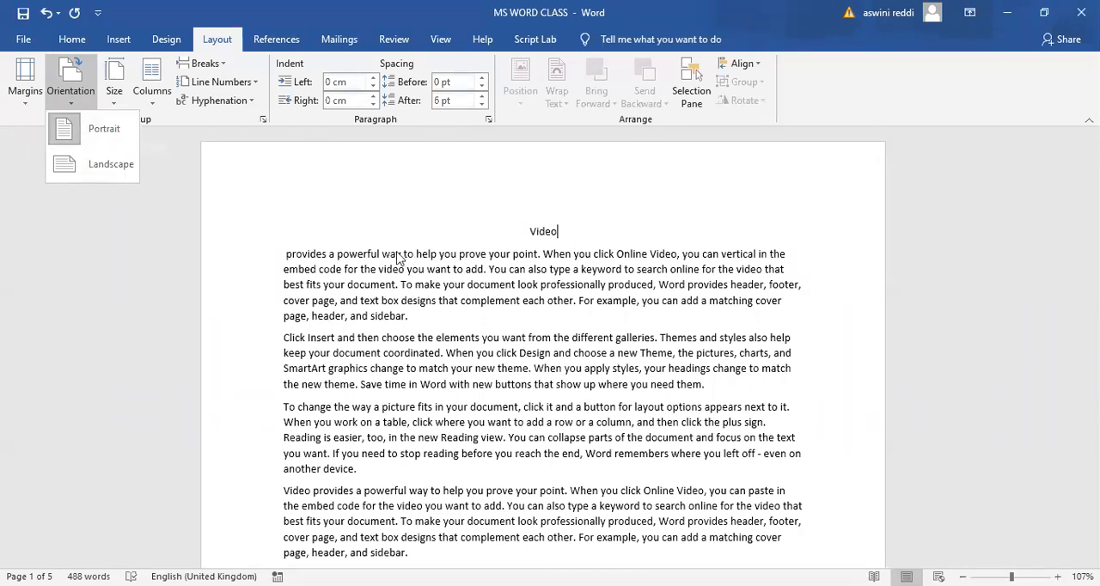
left_click(104, 176)
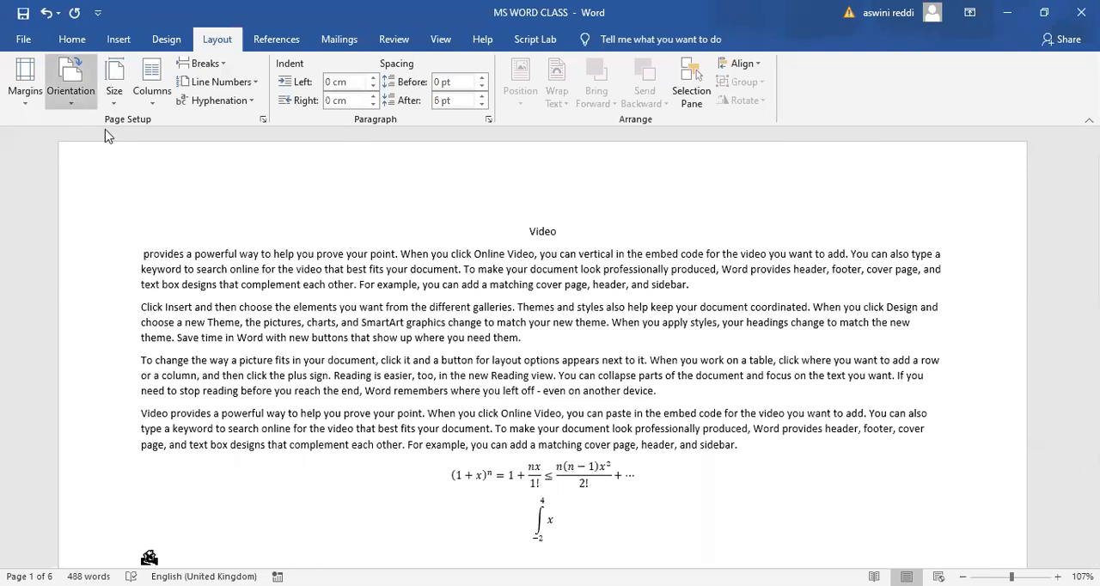
- Return the page orientation of the document to Portrait
left_click(70, 94)
left_click(95, 122)
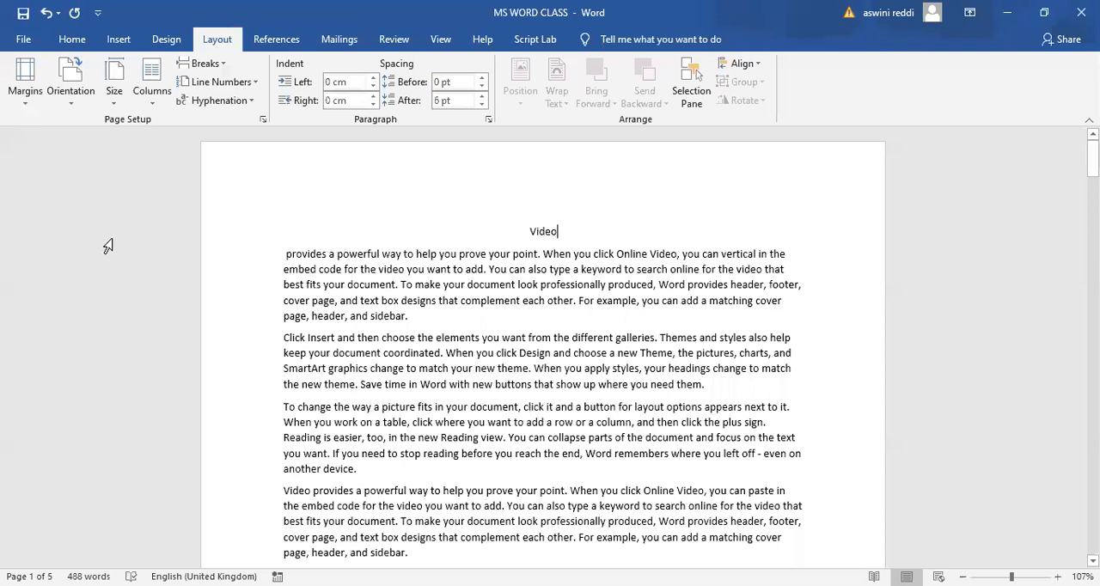
left_click(73, 104)
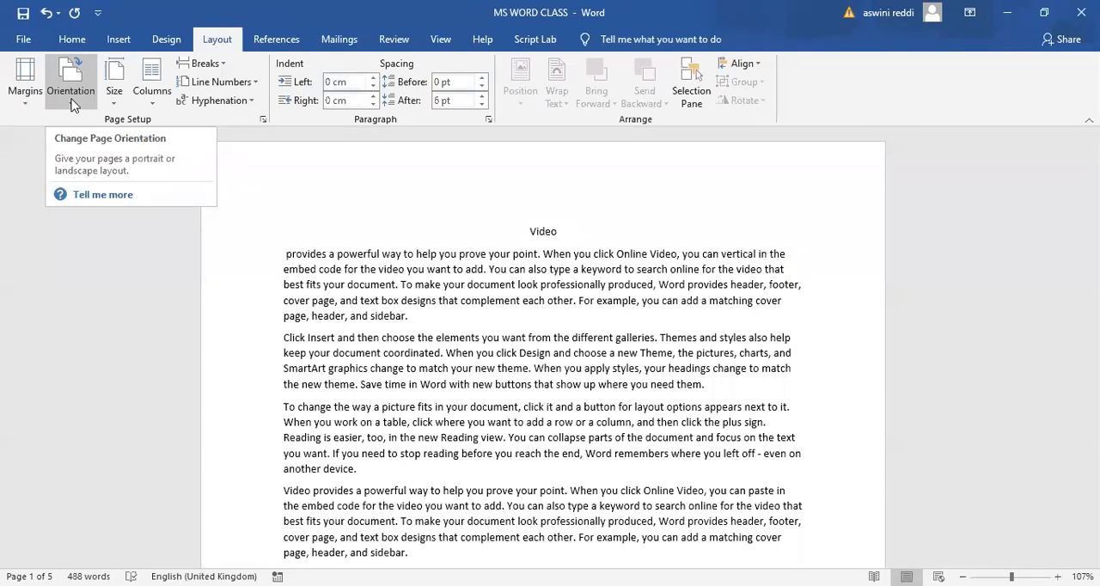
- Change the orientation to Landscape in the document's print settings
left_click(23, 42)
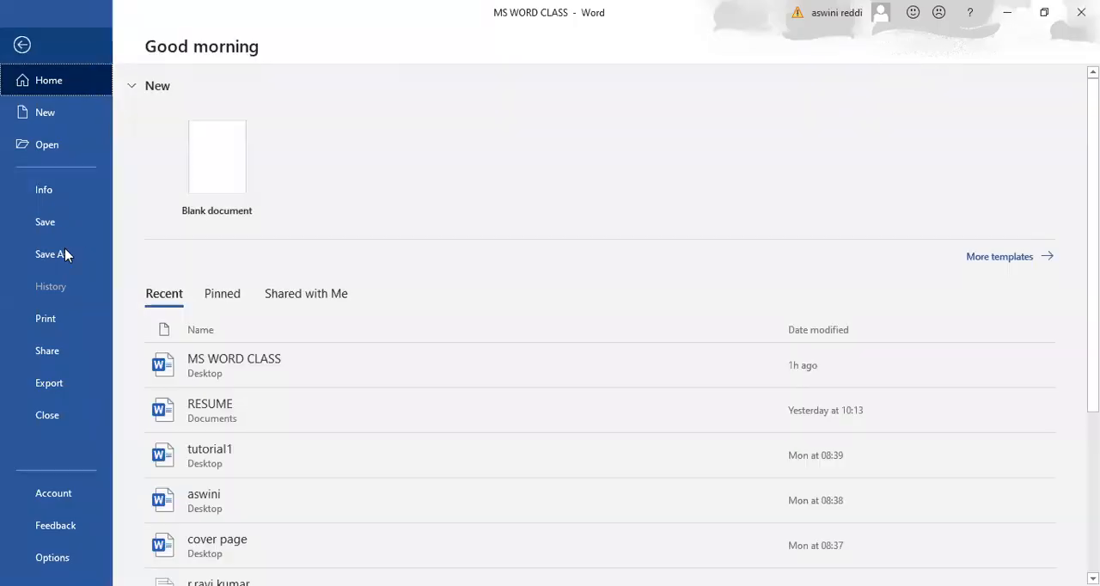
left_click(45, 323)
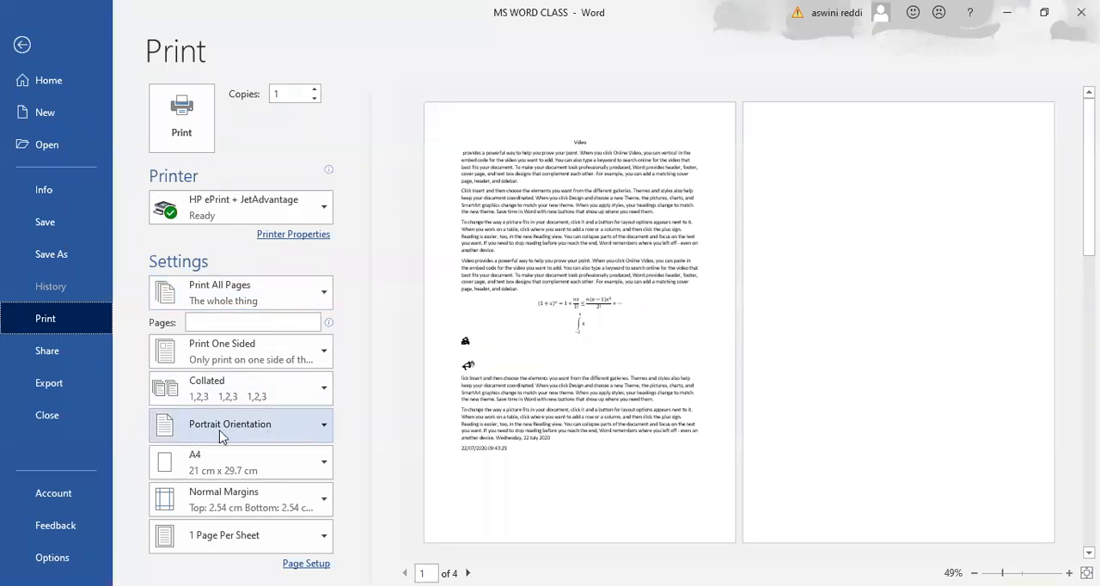
left_click(326, 427)
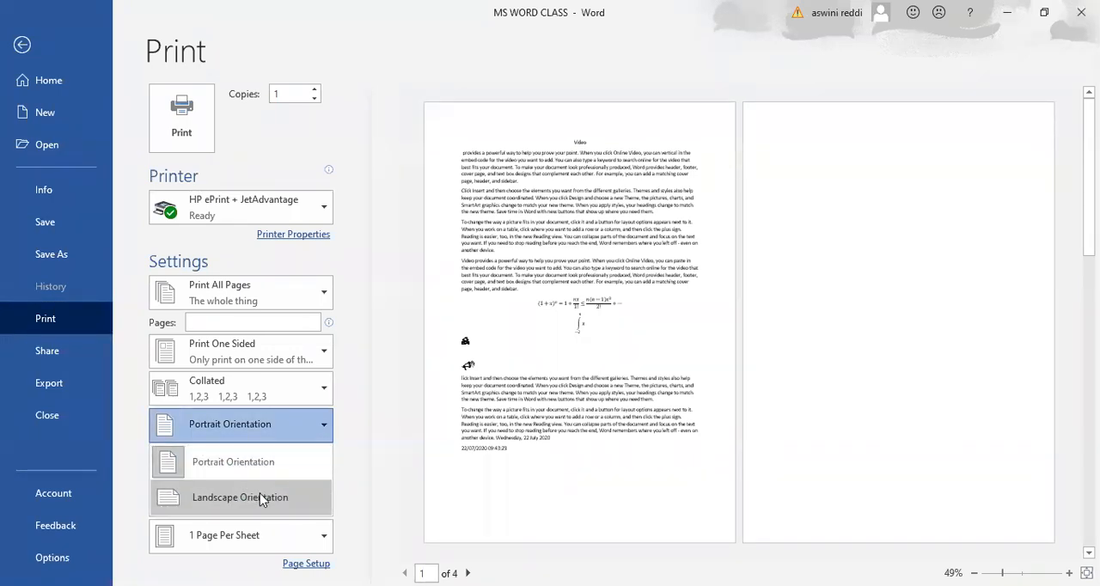
left_click(262, 498)
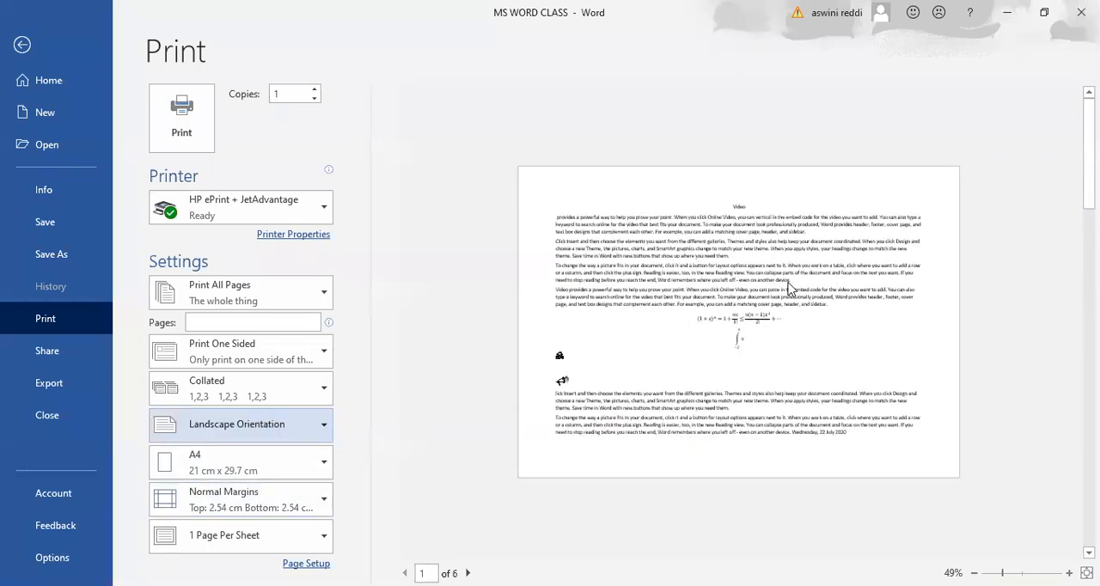
- Set the print orientation back to Portrait, view the available paper sizes, and return to the document
left_click(326, 434)
left_click(272, 465)
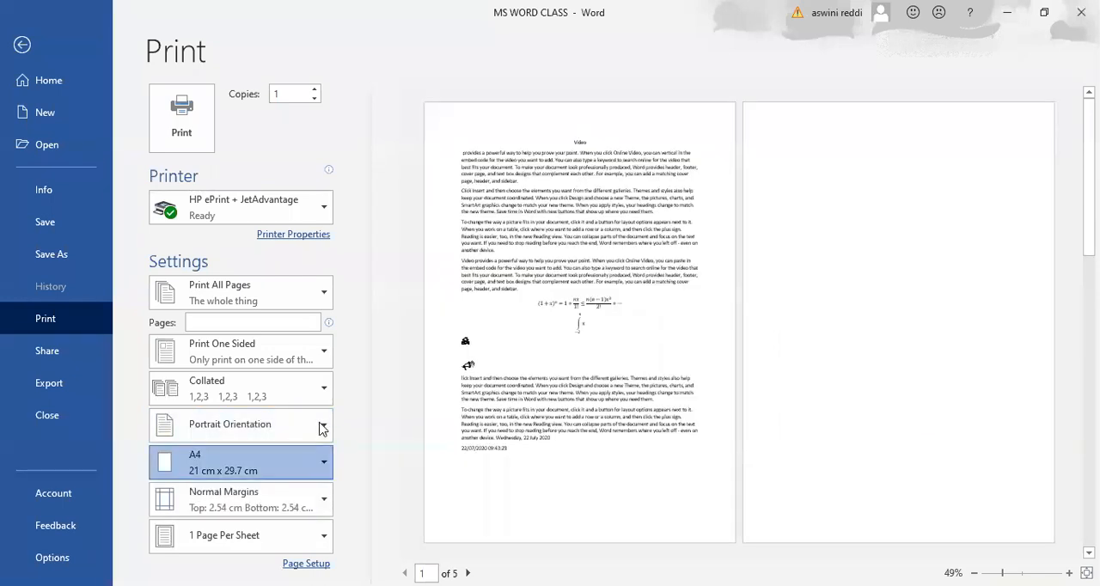
left_click(21, 46)
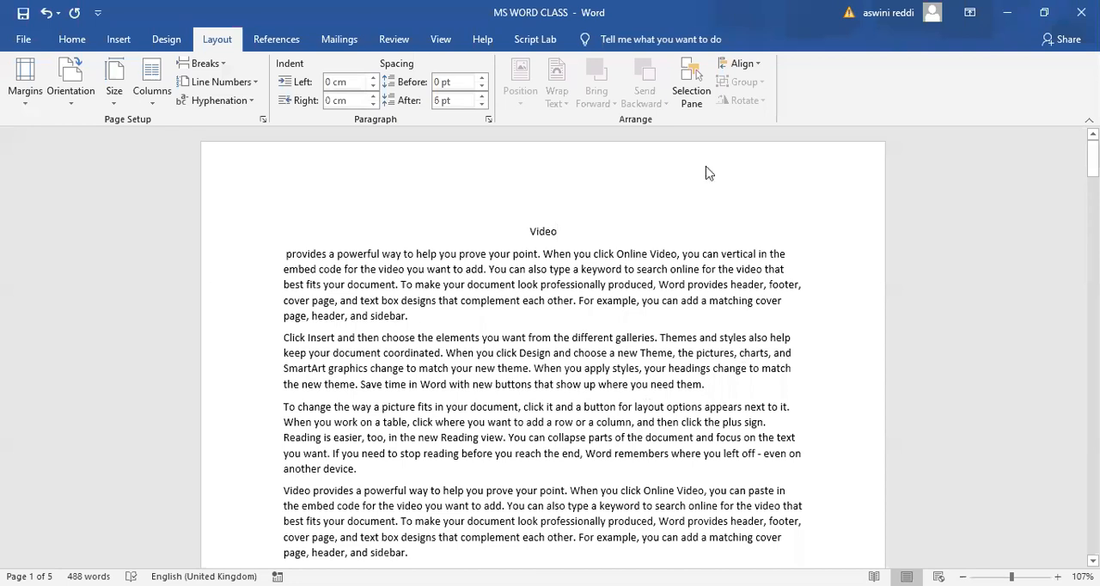
- Apply the Letter paper size (21.59 cm x 27.94 cm), followed by Legal (21.59 cm x 35.56 cm)
left_click(114, 95)
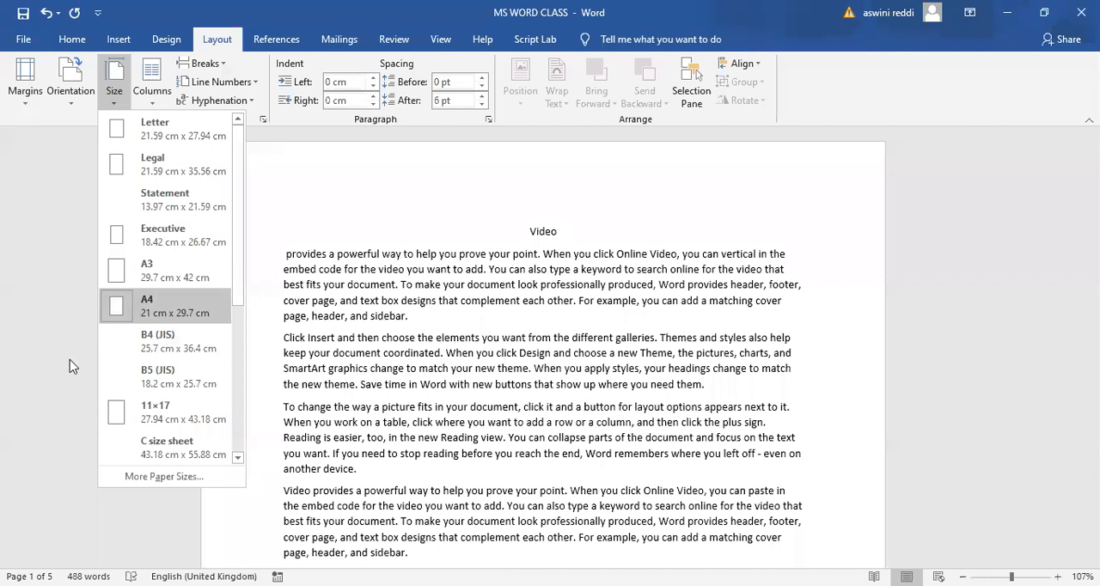
left_click(167, 126)
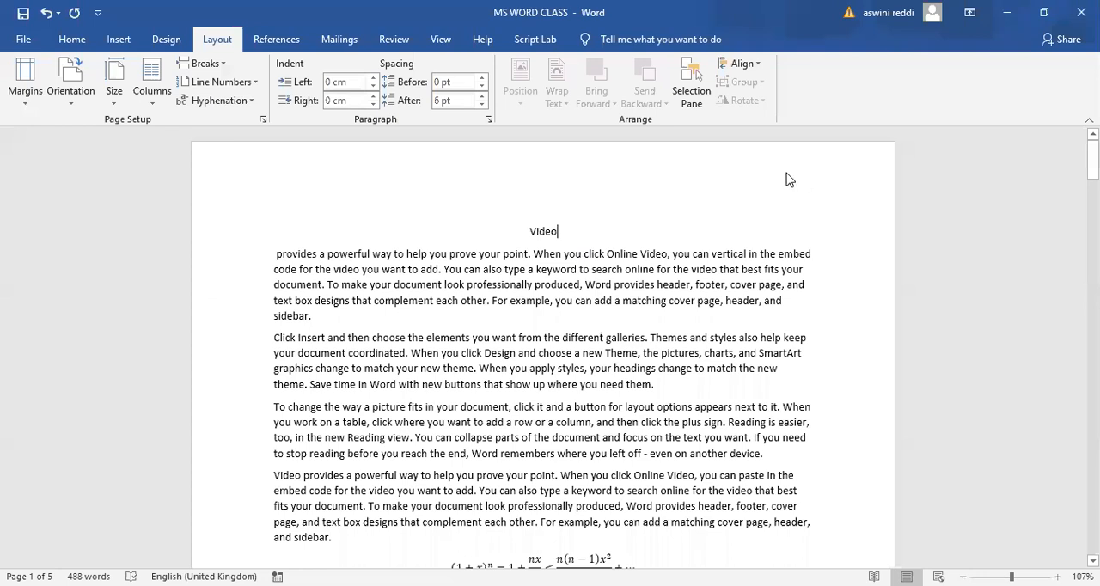
left_click(114, 97)
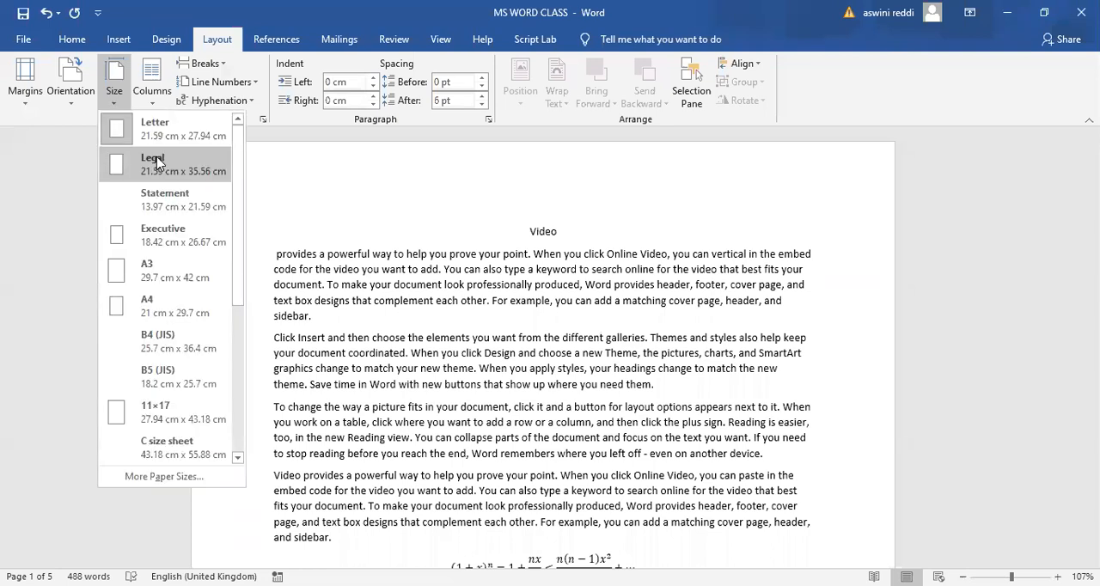
left_click(157, 161)
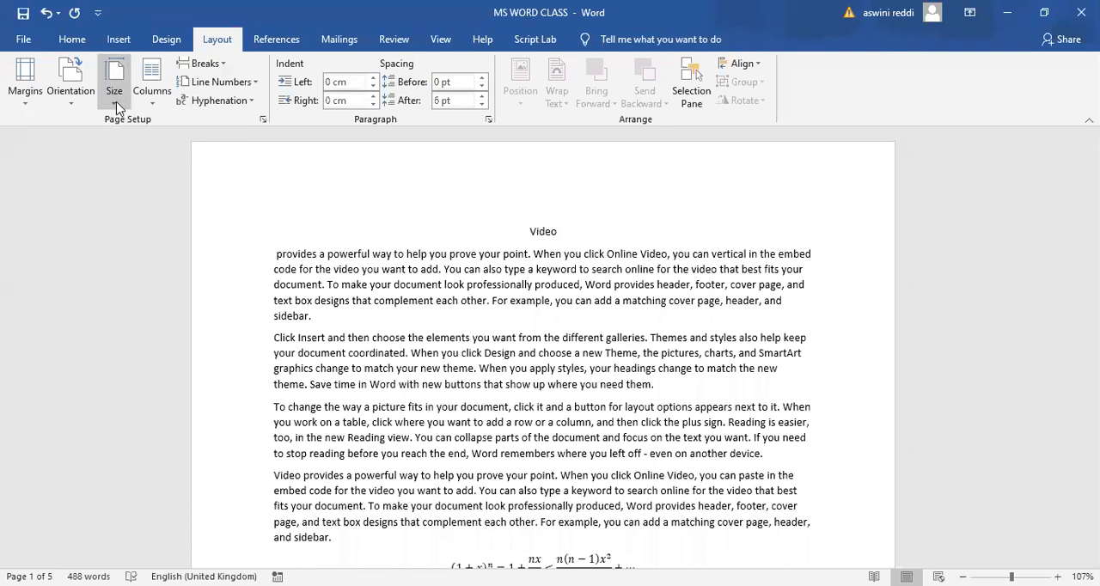
- Apply the Statement paper size (13.97 cm x 21.59 cm), followed by Executive (18.42 cm x 26.67 cm)
left_click(117, 105)
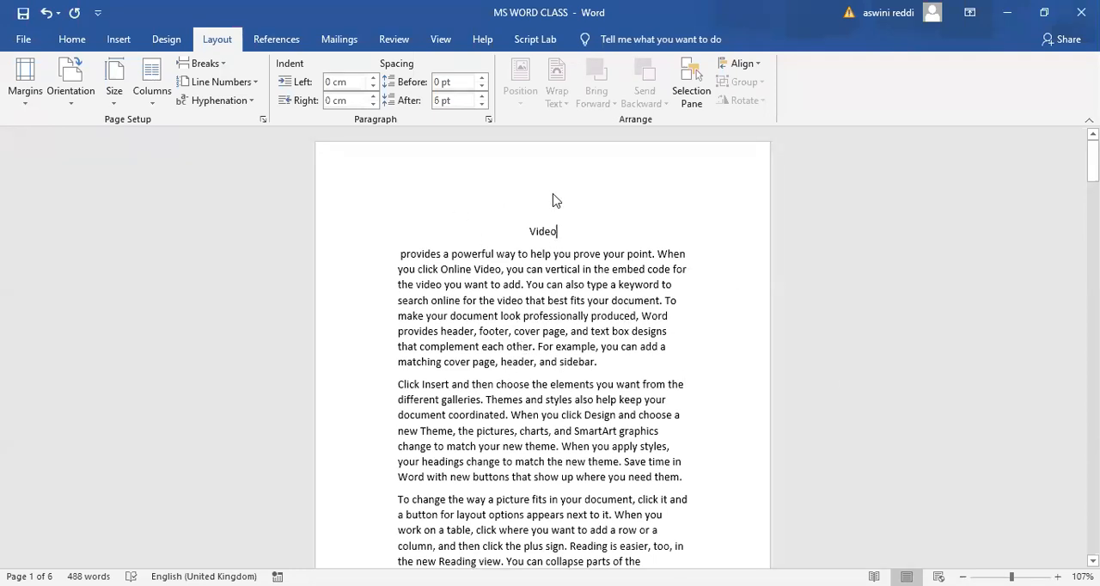
left_click(114, 95)
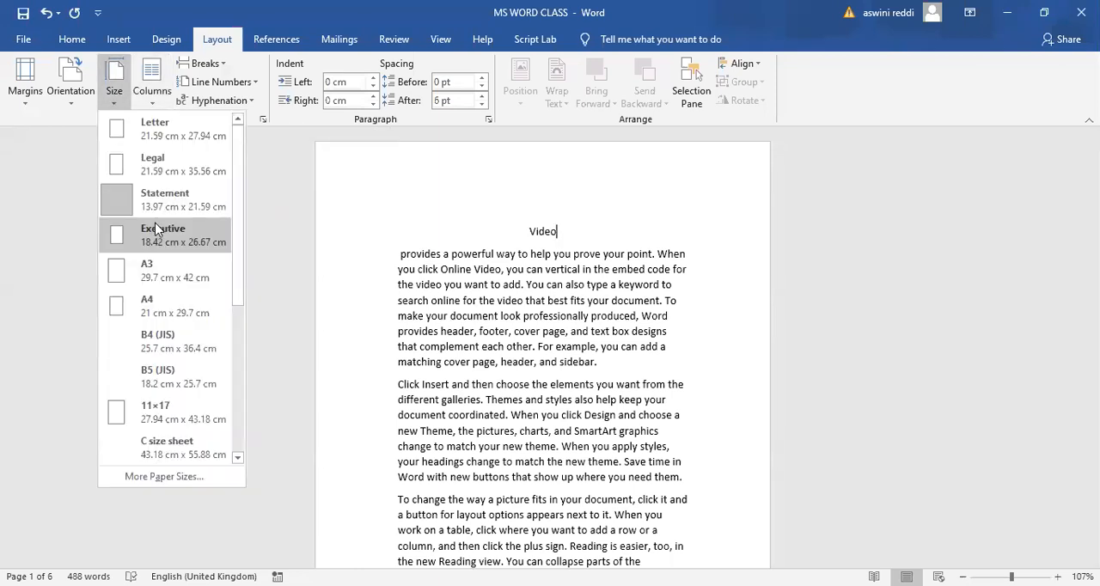
left_click(157, 230)
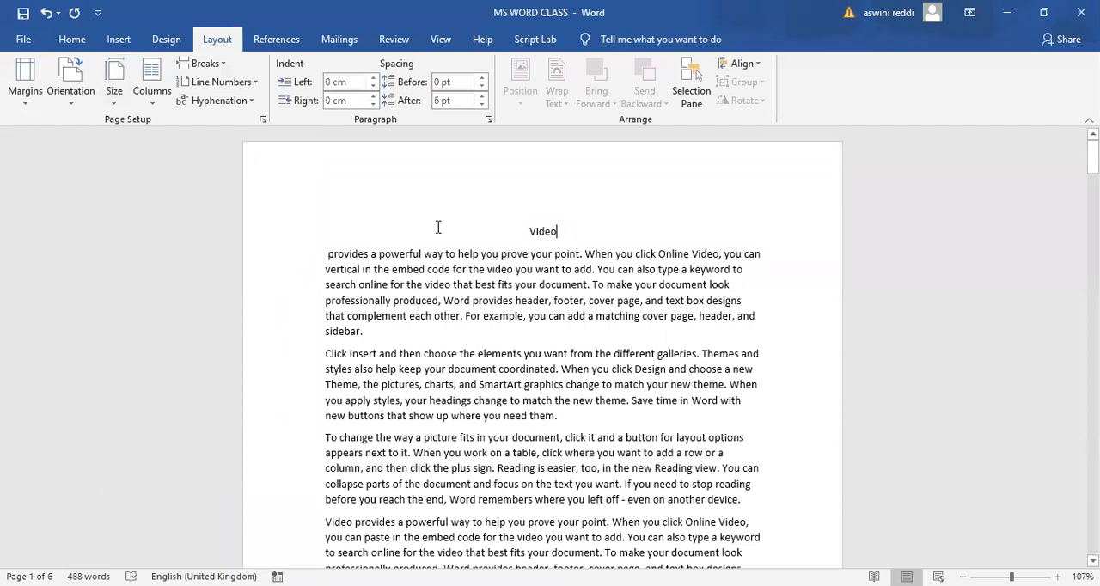
- Set the paper size of the document to A3 (29.7 cm x 42 cm)
left_click(117, 102)
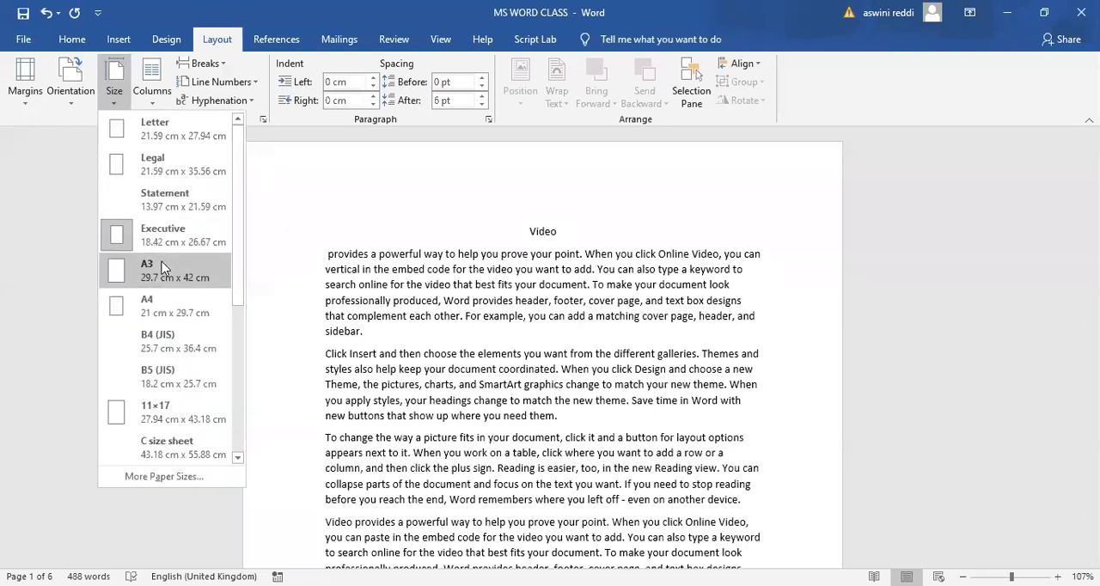
left_click(163, 266)
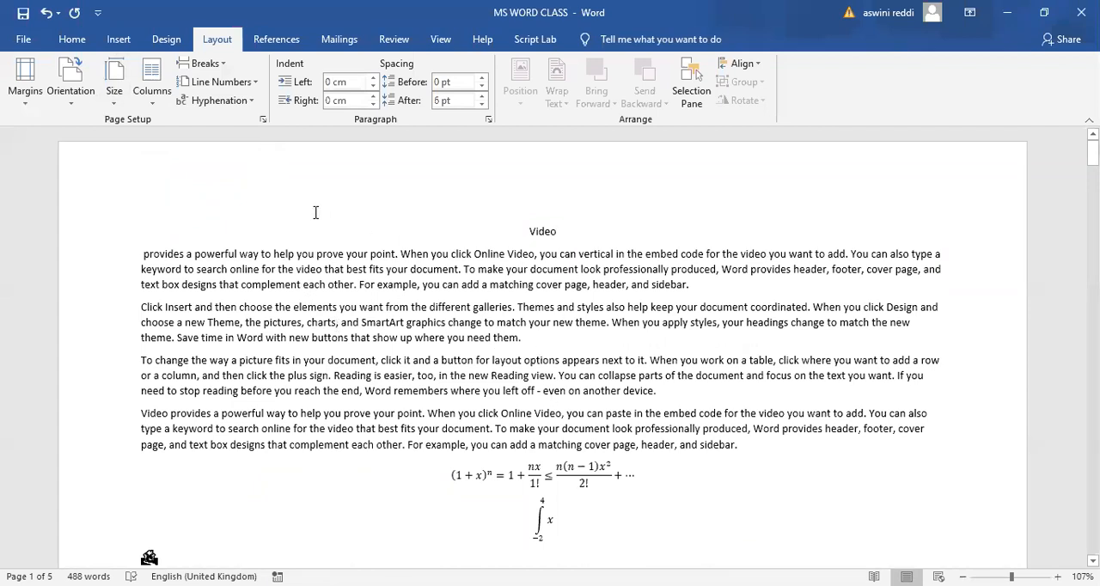
- Apply the A4 paper size (21 cm x 29.7 cm), followed by B4 (JIS) (25.7 cm x 36.4 cm)
left_click(116, 101)
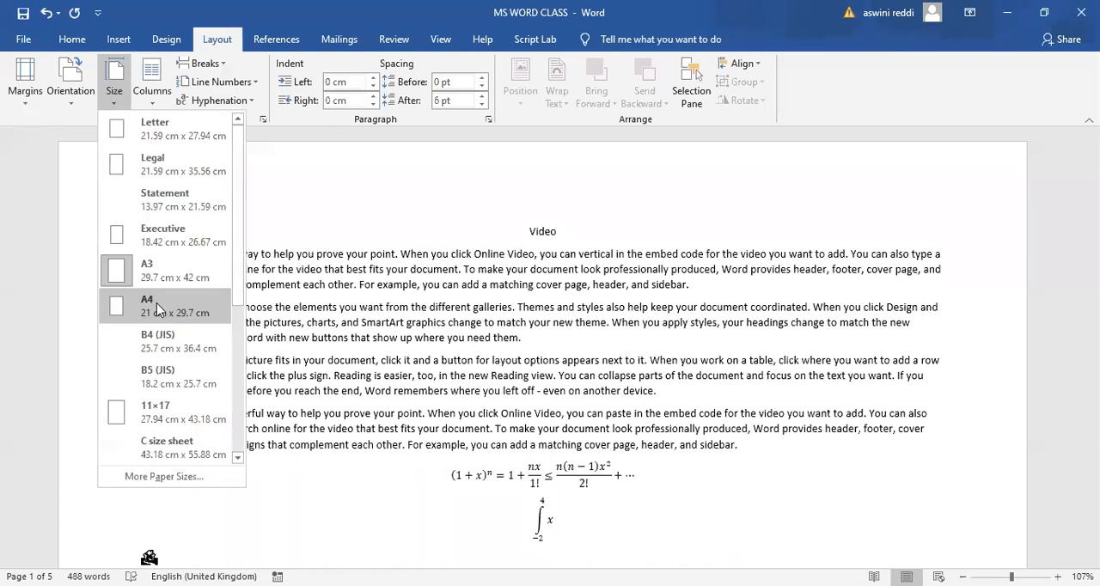
left_click(158, 308)
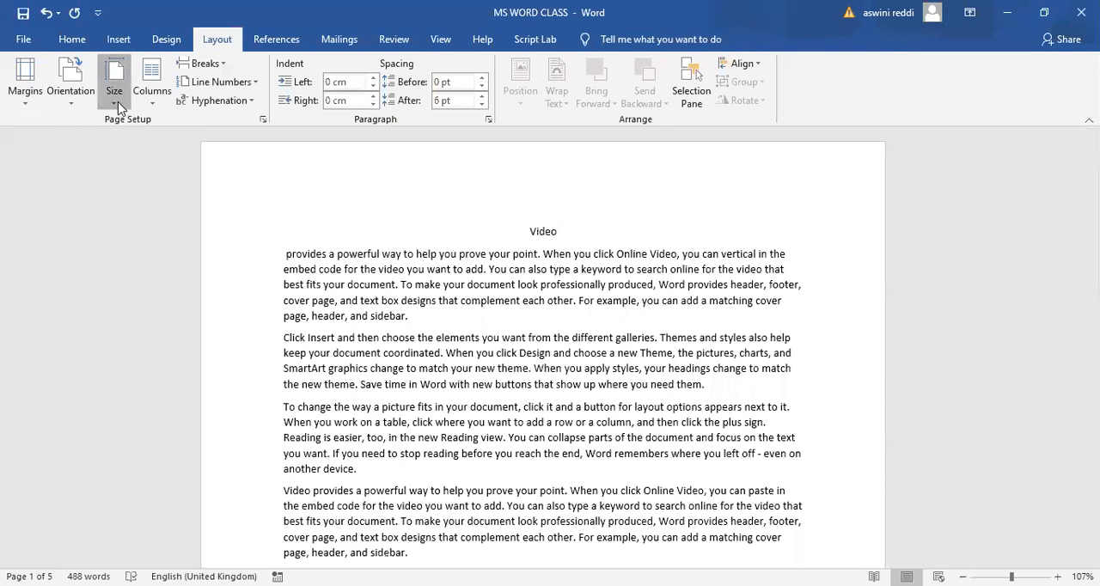
left_click(118, 102)
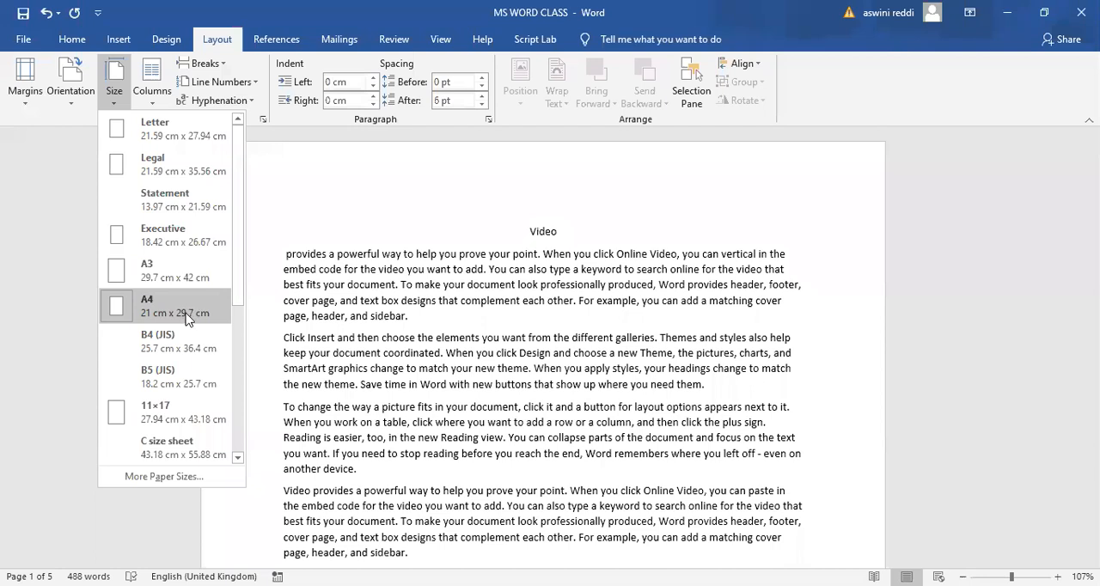
left_click(172, 338)
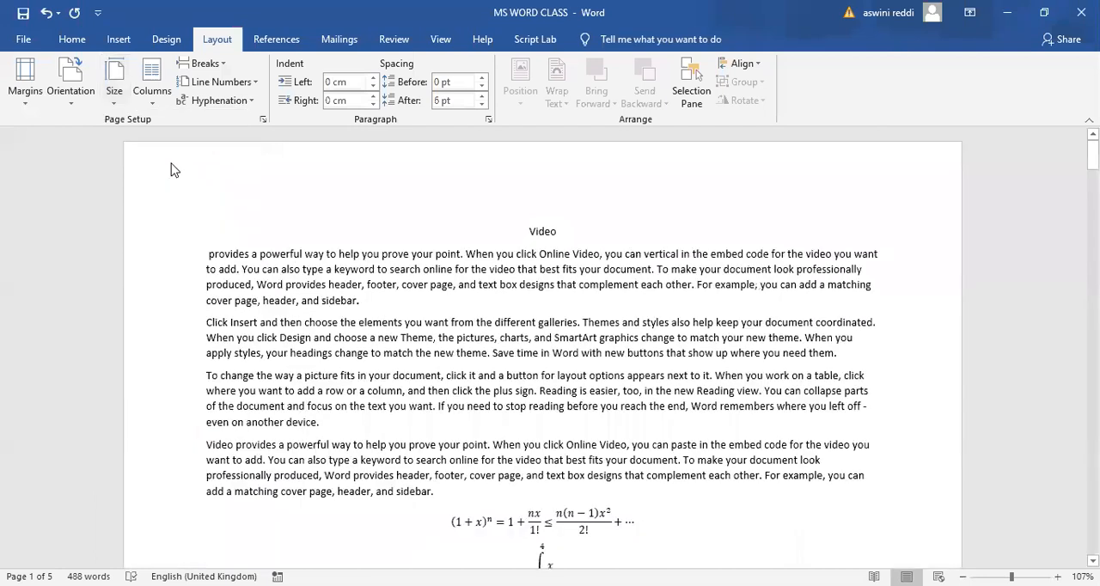
- Apply the B5 (JIS) paper size (18.2 cm x 25.7 cm), followed by B6 (JIS) (12.8 cm x 18.2 cm)
left_click(114, 102)
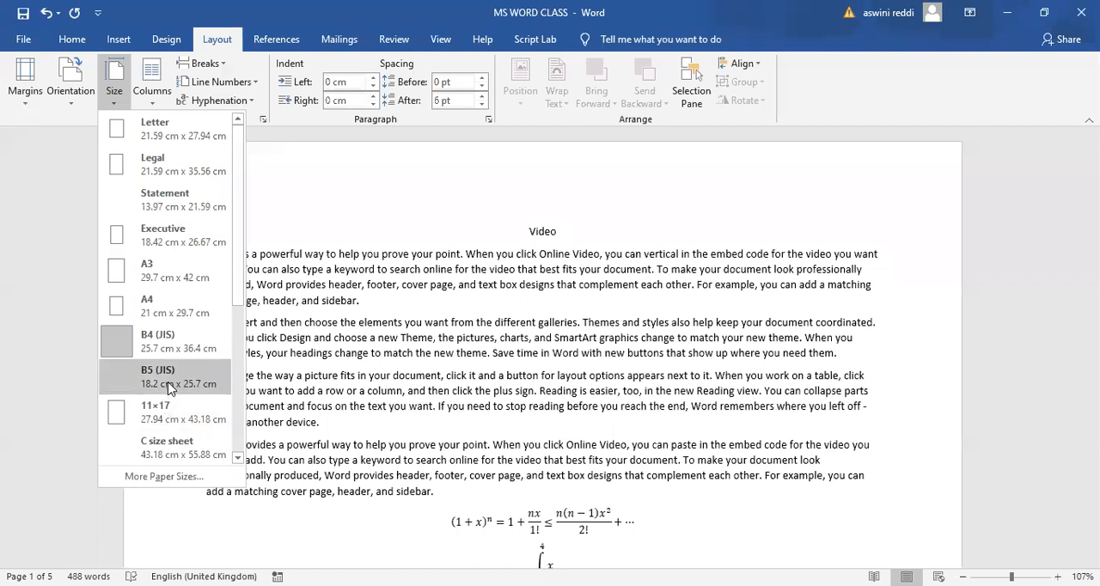
left_click(169, 386)
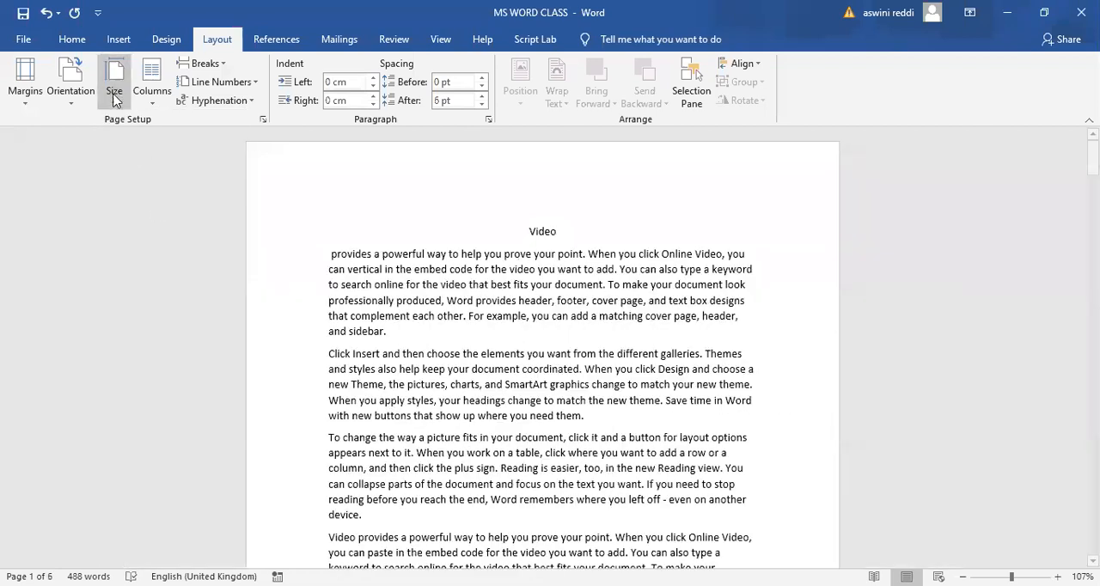
left_click(114, 102)
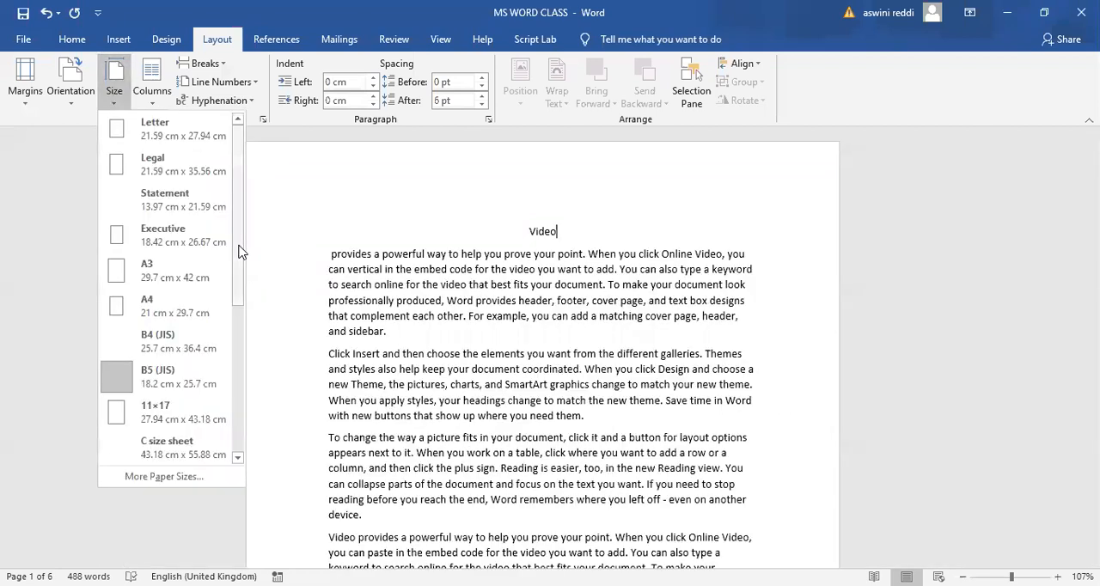
left_click_drag(241, 248, 238, 330)
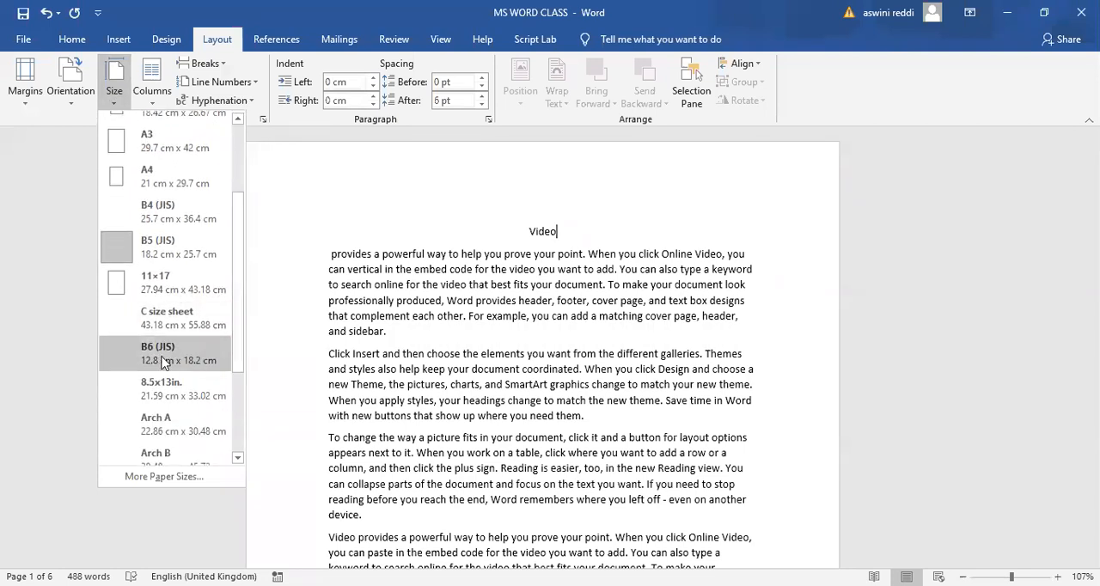
left_click(157, 360)
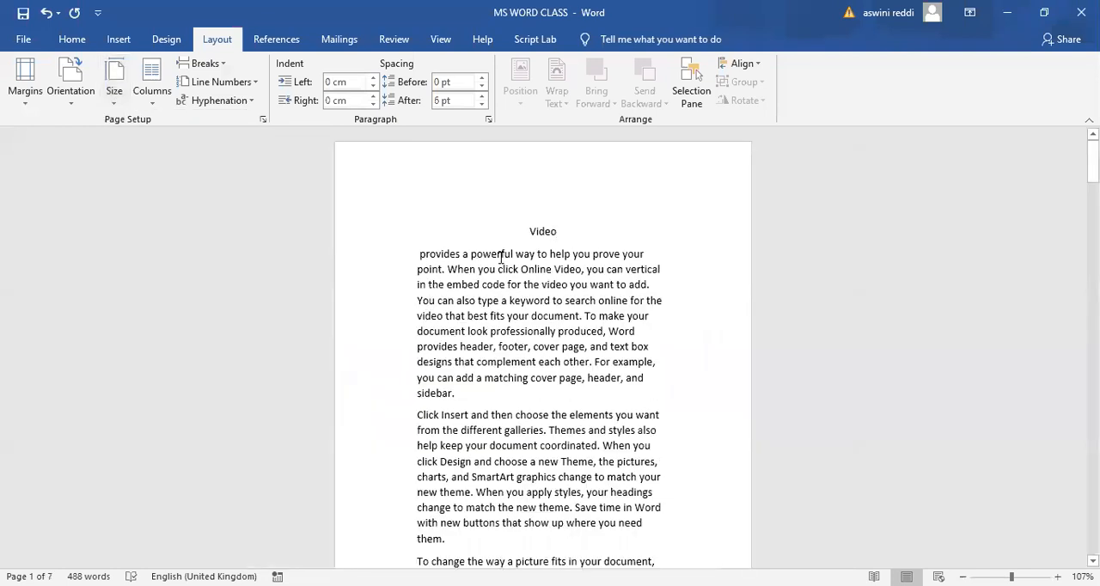
- Set the paper size of the document to B3 (JIS) (36.4 cm x 51.5 cm)
left_click(114, 105)
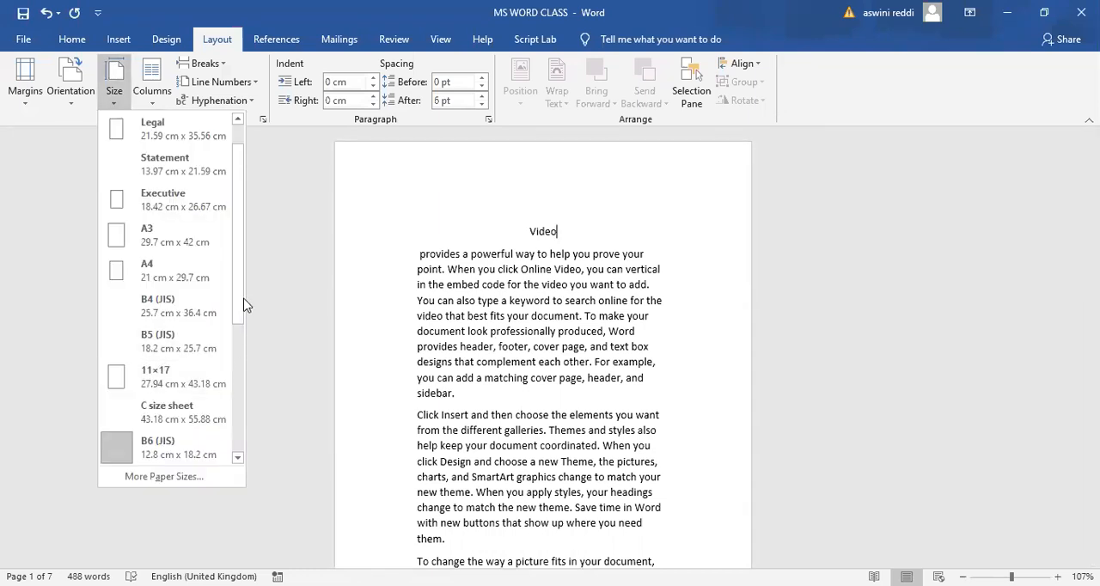
left_click_drag(240, 294, 238, 429)
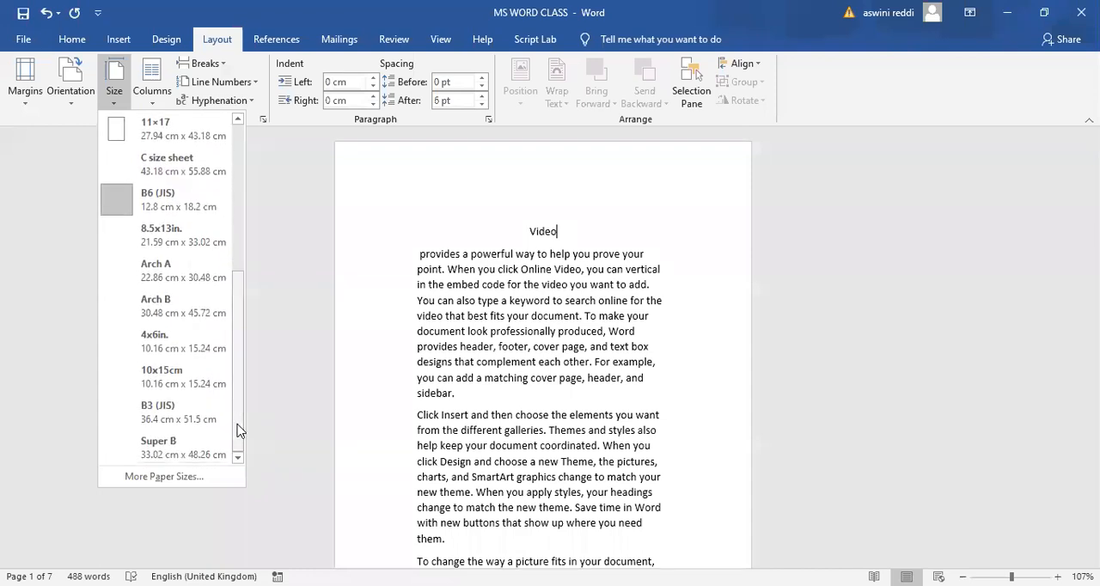
left_click(163, 417)
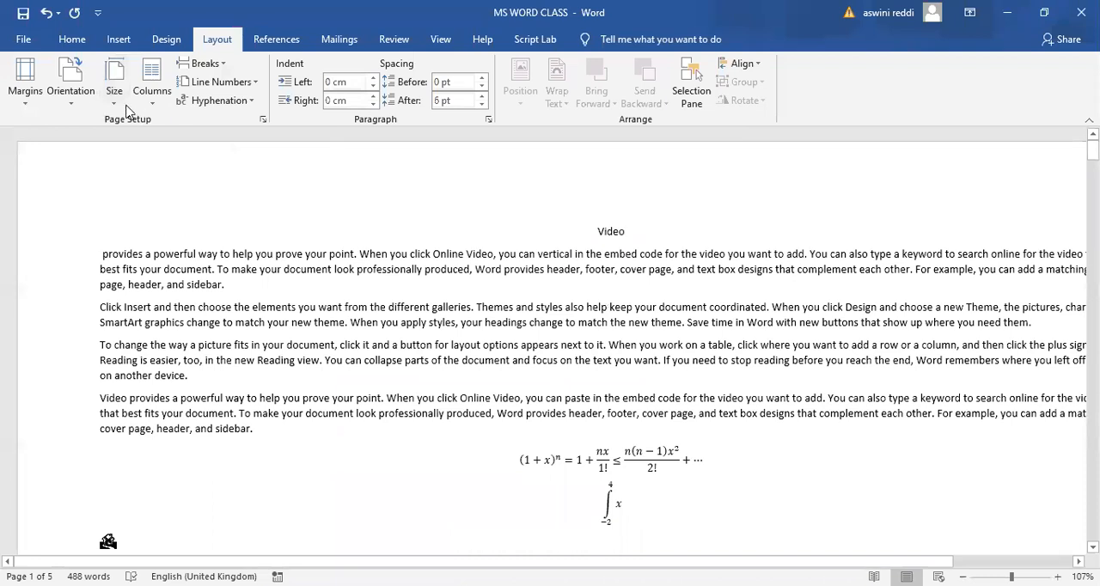
- Set the paper size of the document back to A4 (21 cm x 29.7 cm)
left_click(117, 105)
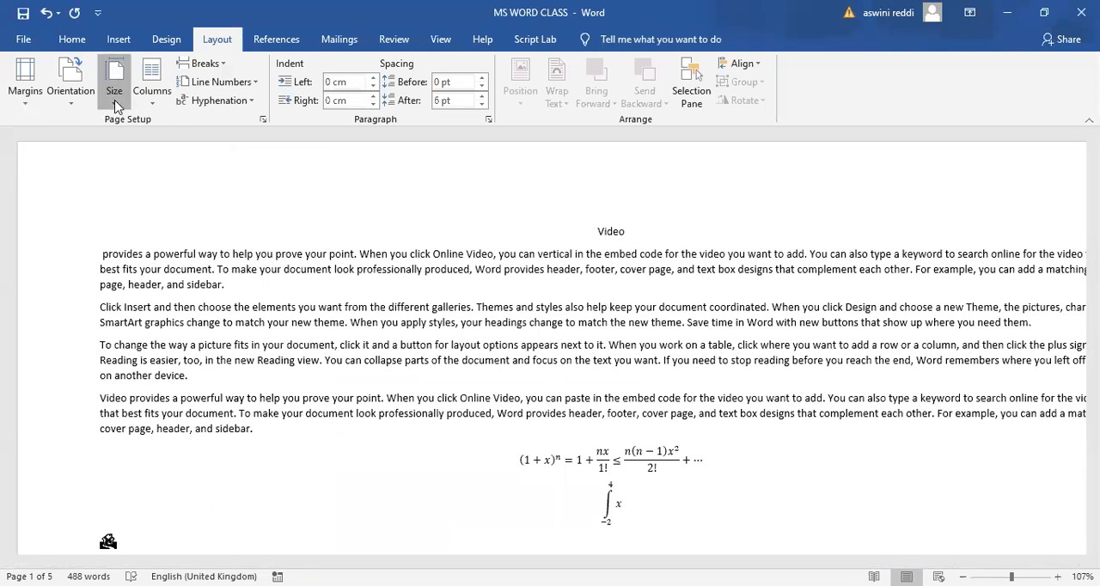
left_click_drag(235, 277, 249, 168)
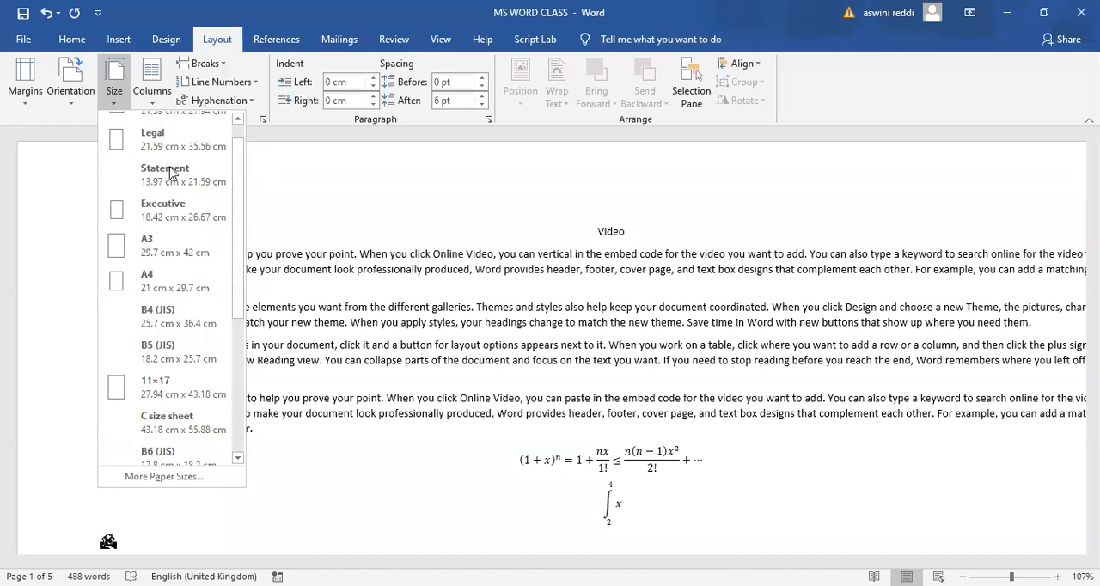
left_click(155, 284)
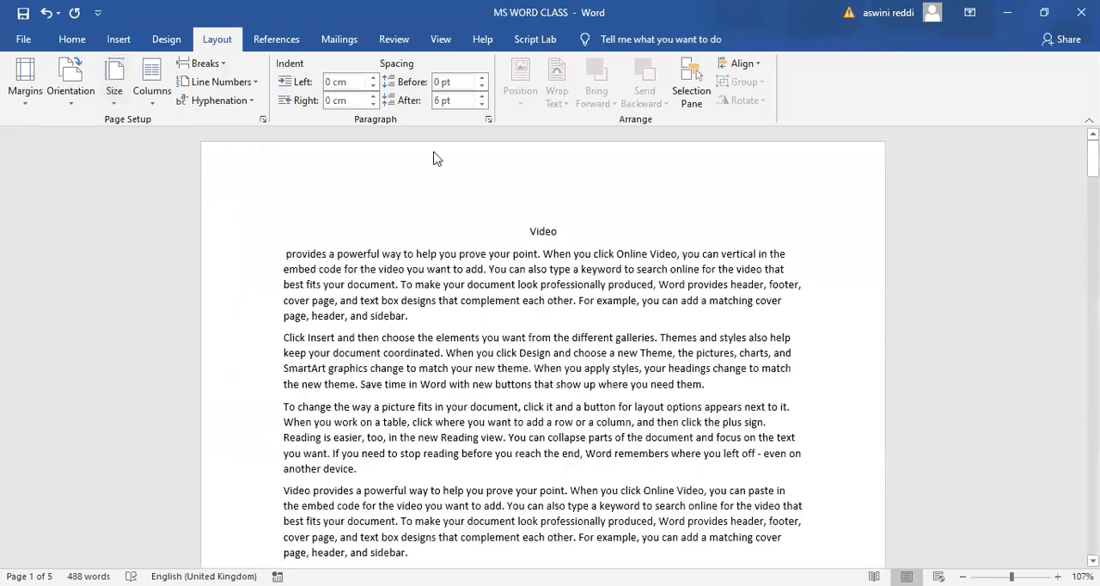
scroll(468, 273, "up", 3, "ctrl")
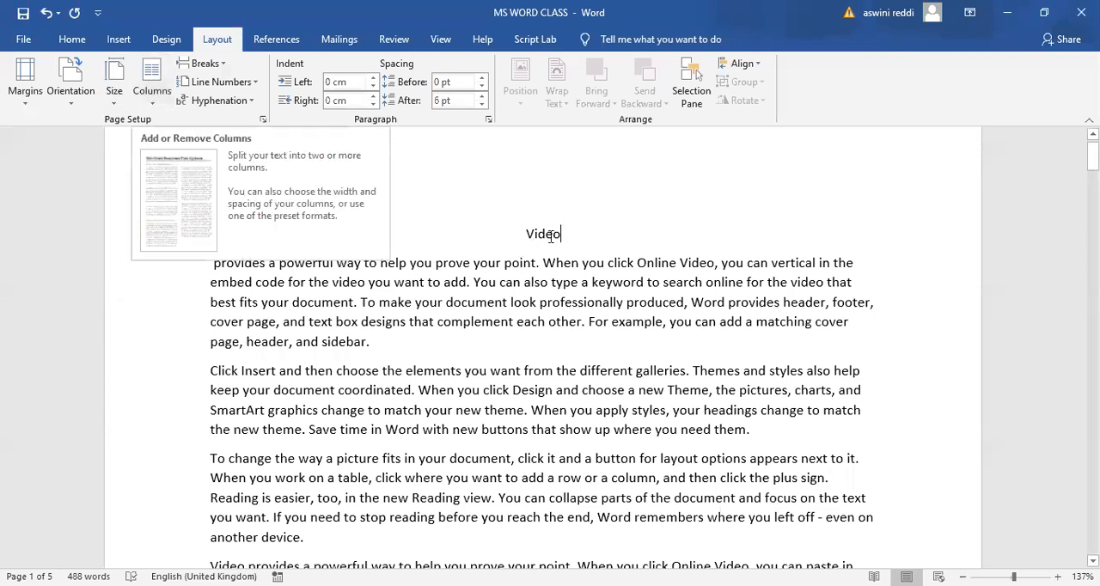
- Delete the centred title "Video" above the first paragraph and return its line to the left margin
key("BackSpace")
key("BackSpace")
key("BackSpace")
key("BackSpace")
key("BackSpace")
key("BackSpace")
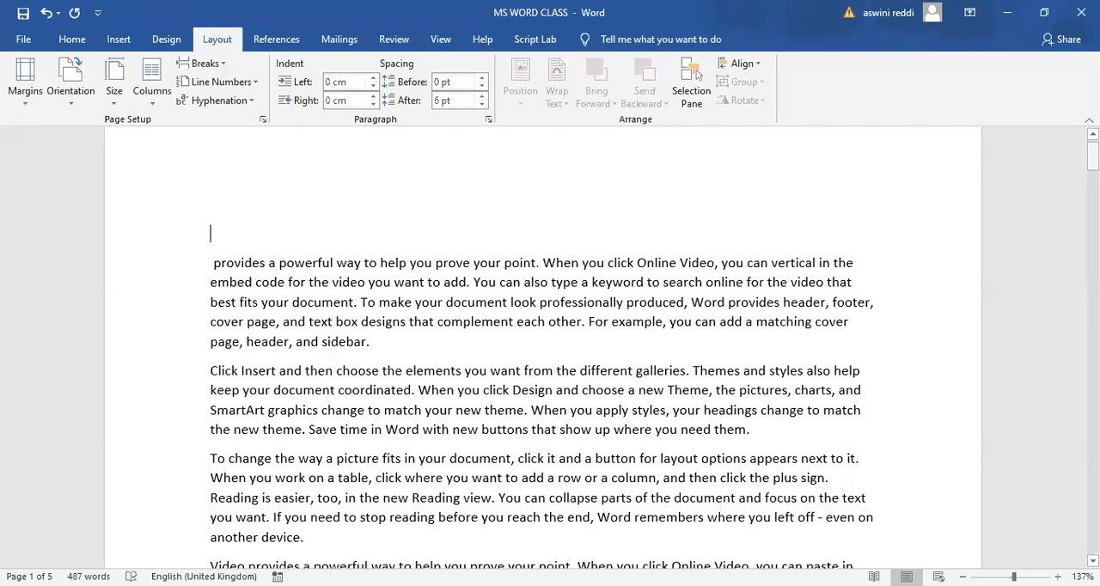
- Look over the document text and the available column presets, and return to the document without choosing one
scroll(549, 163, "down", 2)
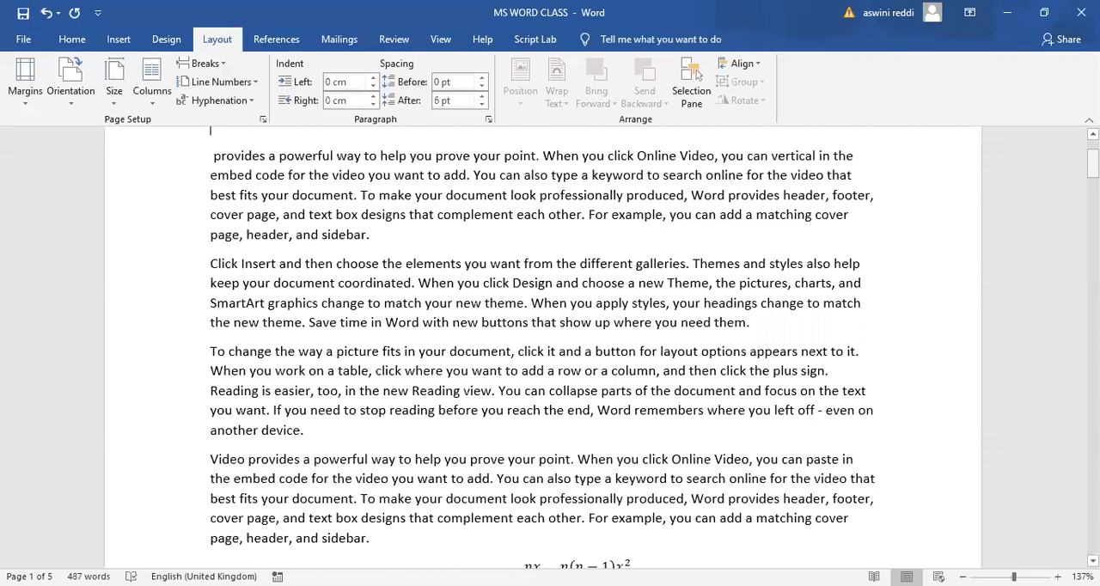
scroll(770, 232, "up", 1)
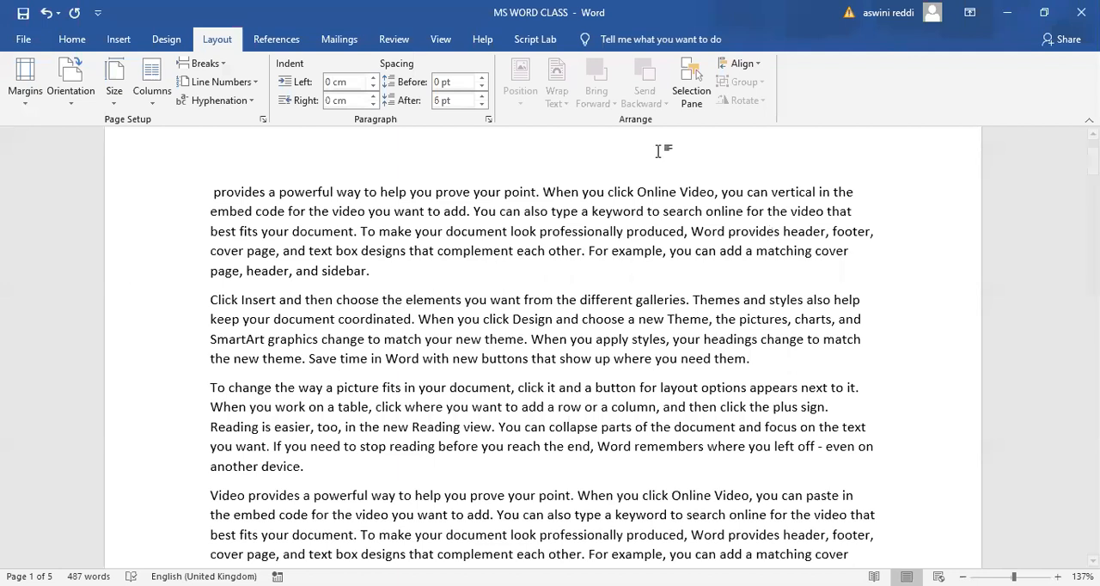
left_click(153, 101)
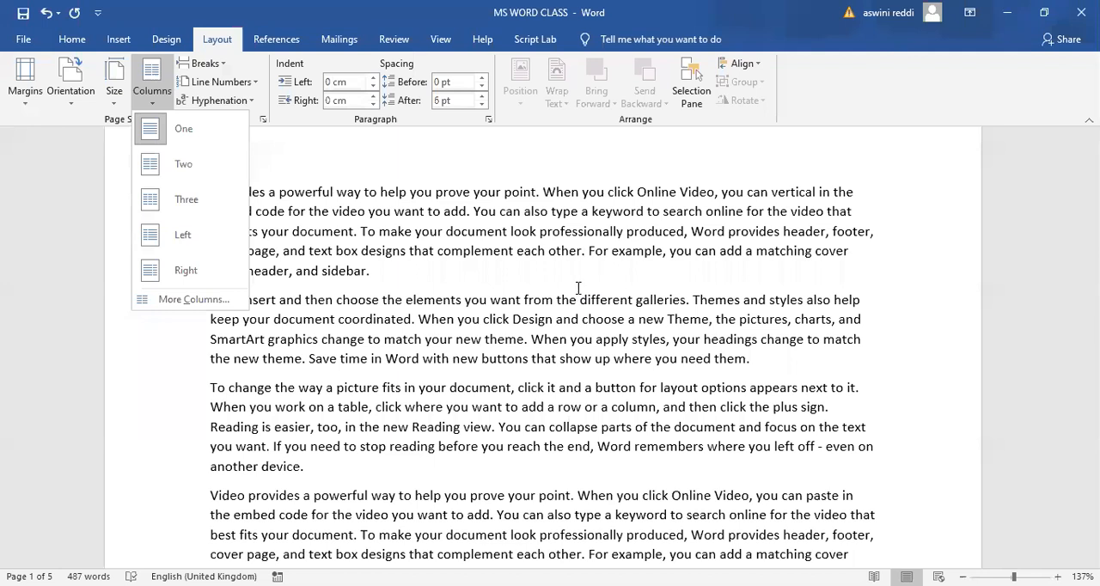
left_click(408, 136)
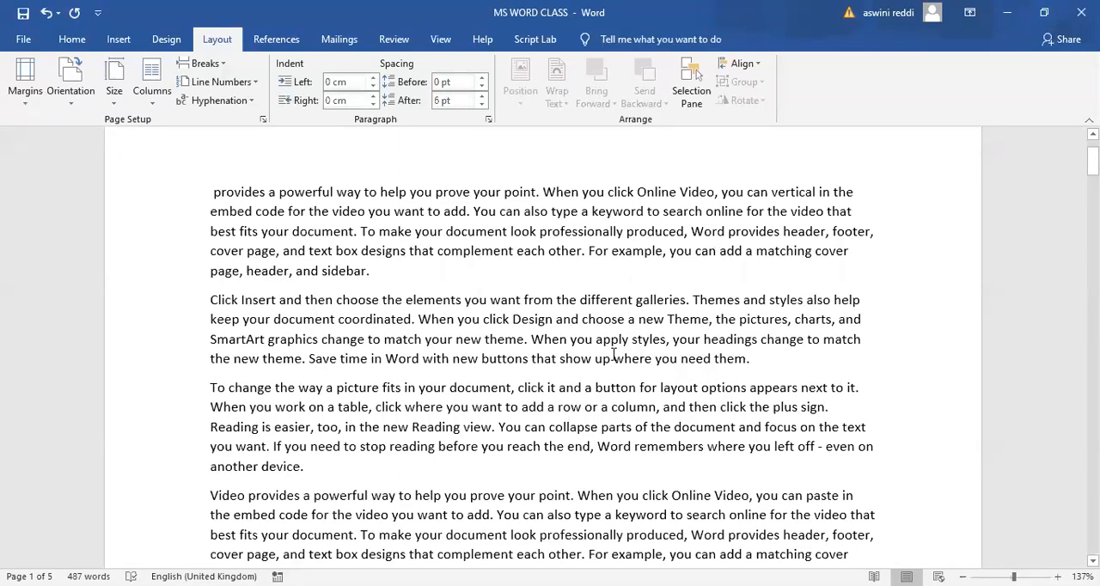
- Split the document text into two columns, followed by three columns
left_click(153, 104)
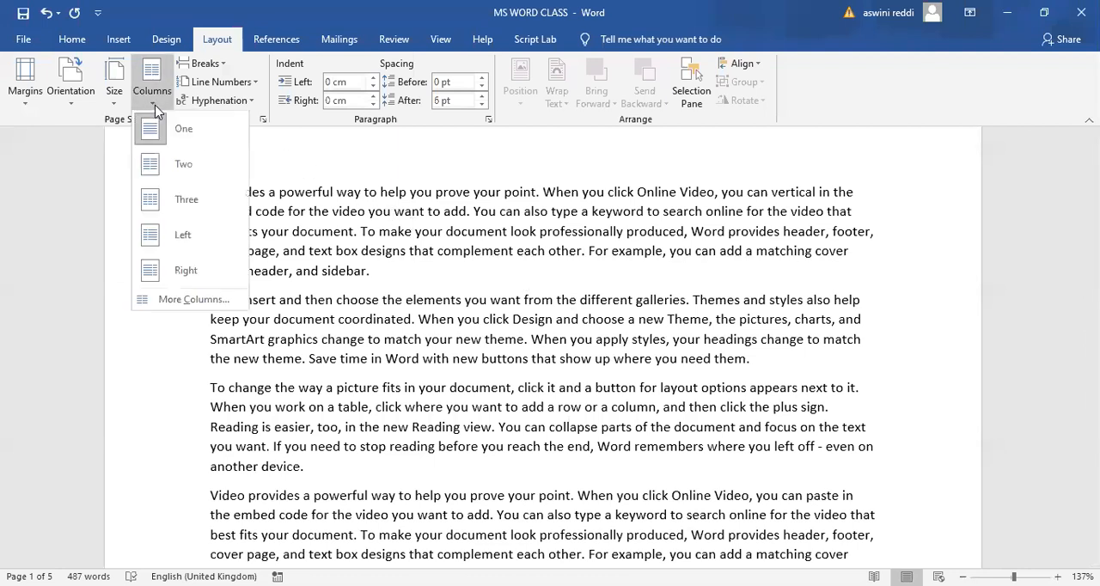
left_click(182, 166)
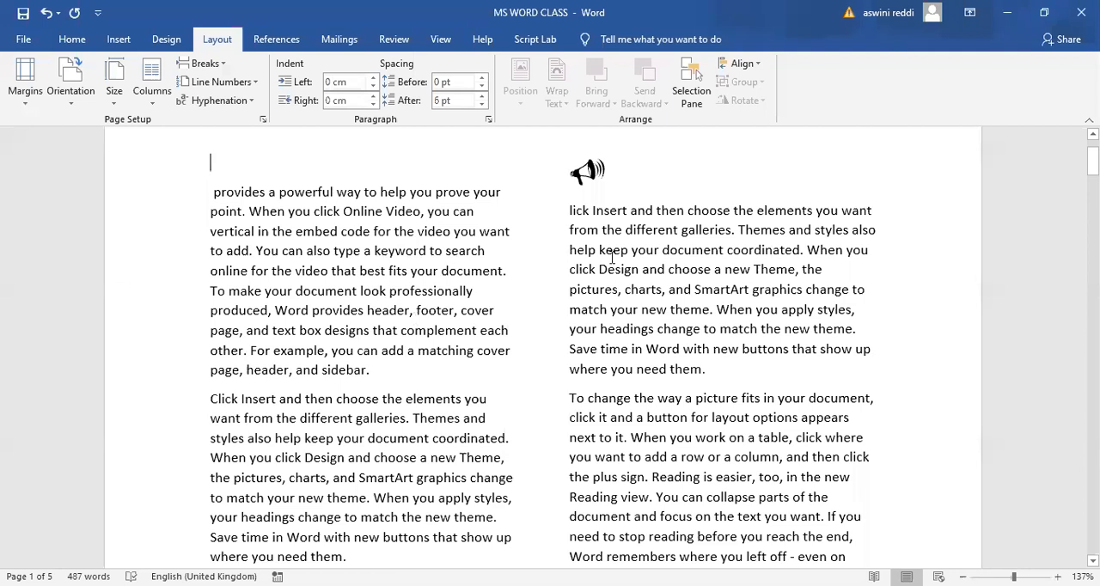
left_click(153, 109)
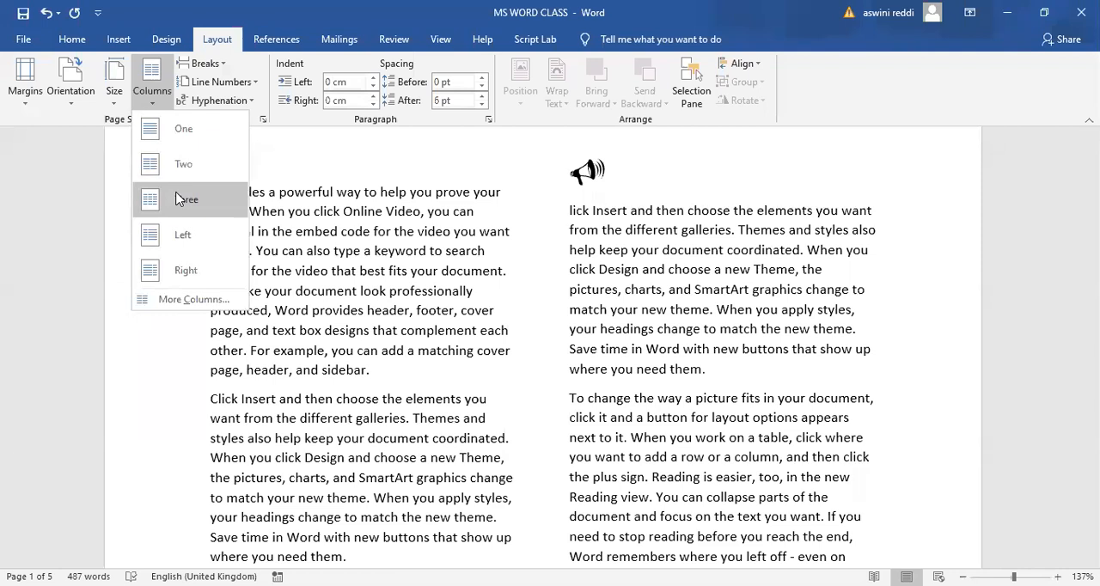
left_click(179, 199)
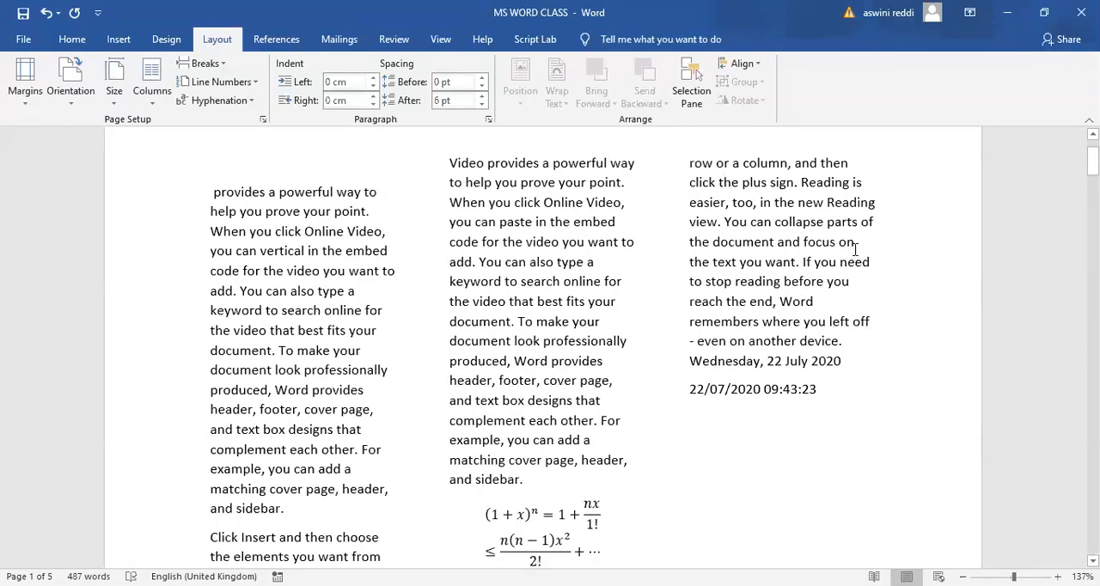
- Apply the Left column preset to the document text, followed by the Right preset
left_click(152, 101)
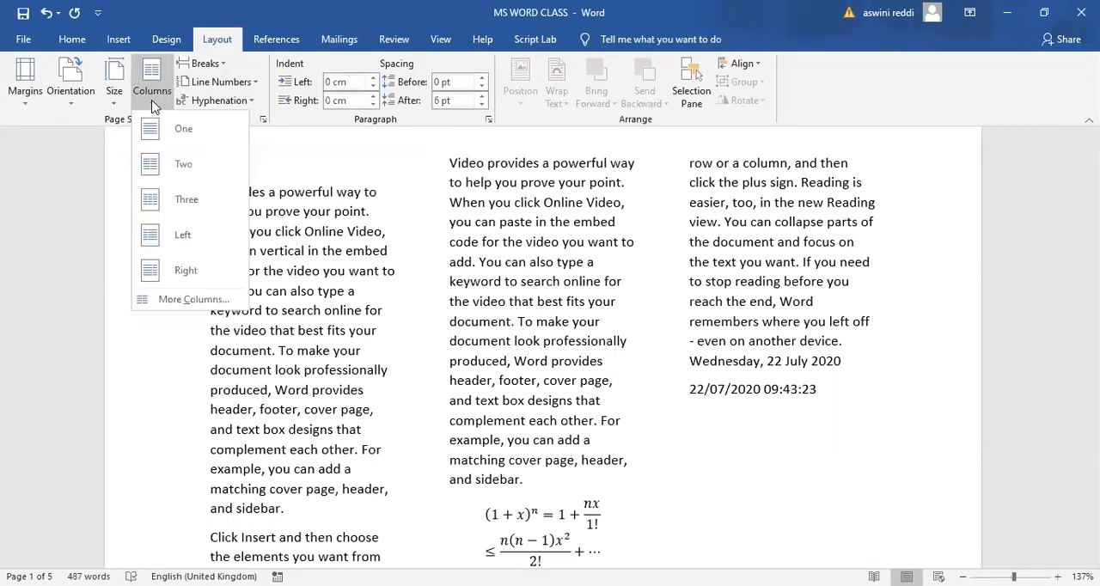
left_click(183, 239)
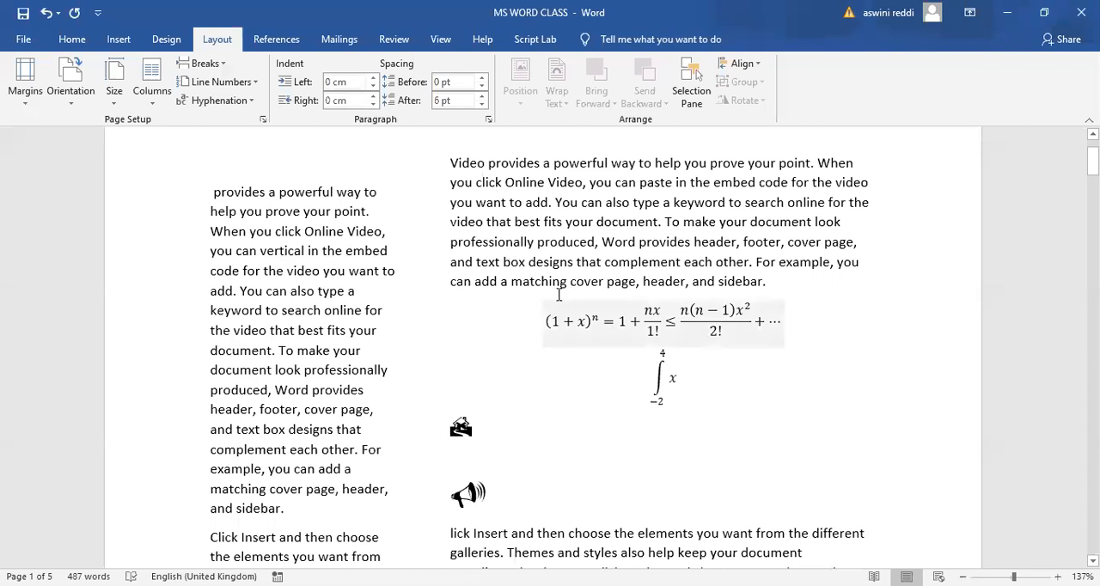
left_click(152, 93)
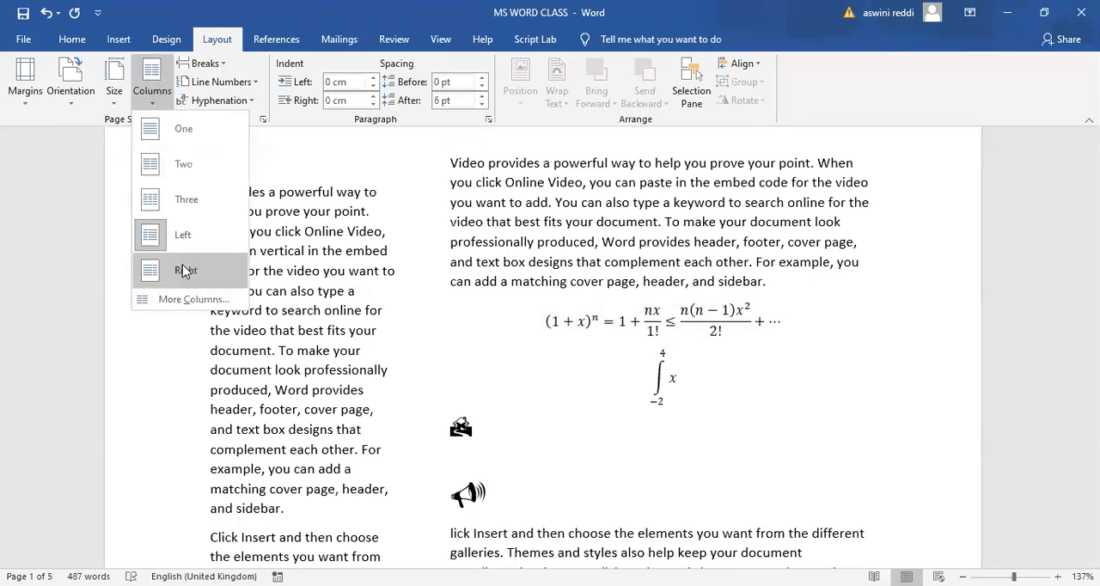
left_click(197, 273)
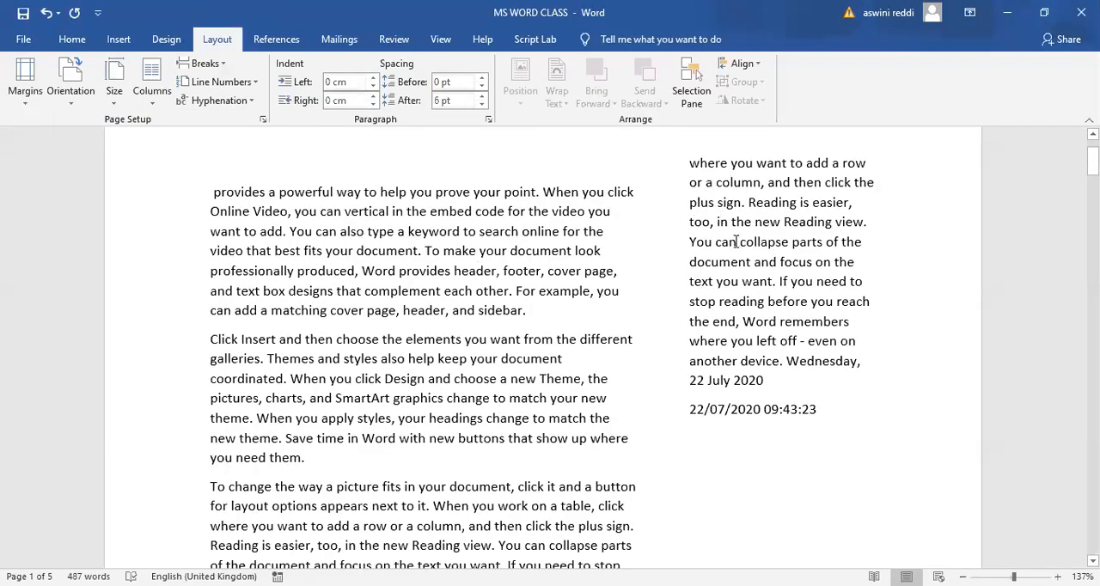
- Lay out the whole document in 5 columns using the custom column settings
left_click(154, 106)
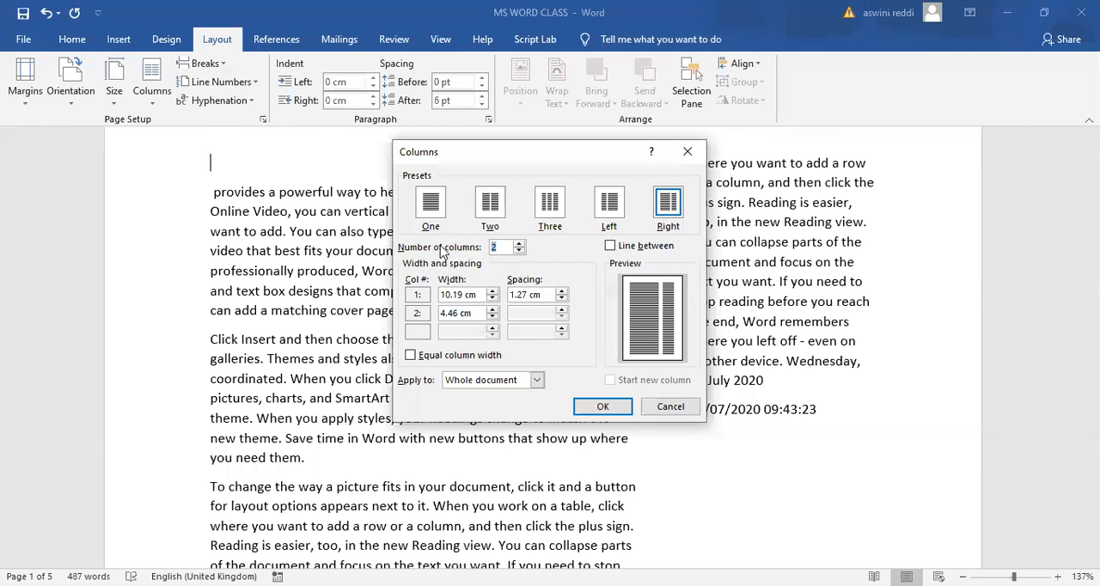
left_click(518, 244)
left_click(519, 245)
left_click(519, 244)
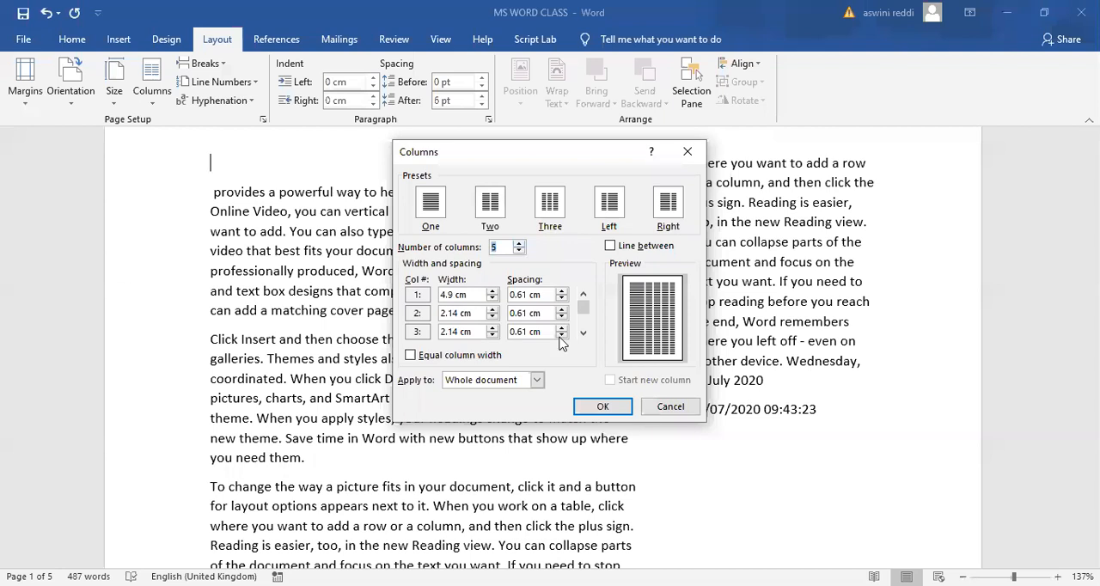
left_click(601, 407)
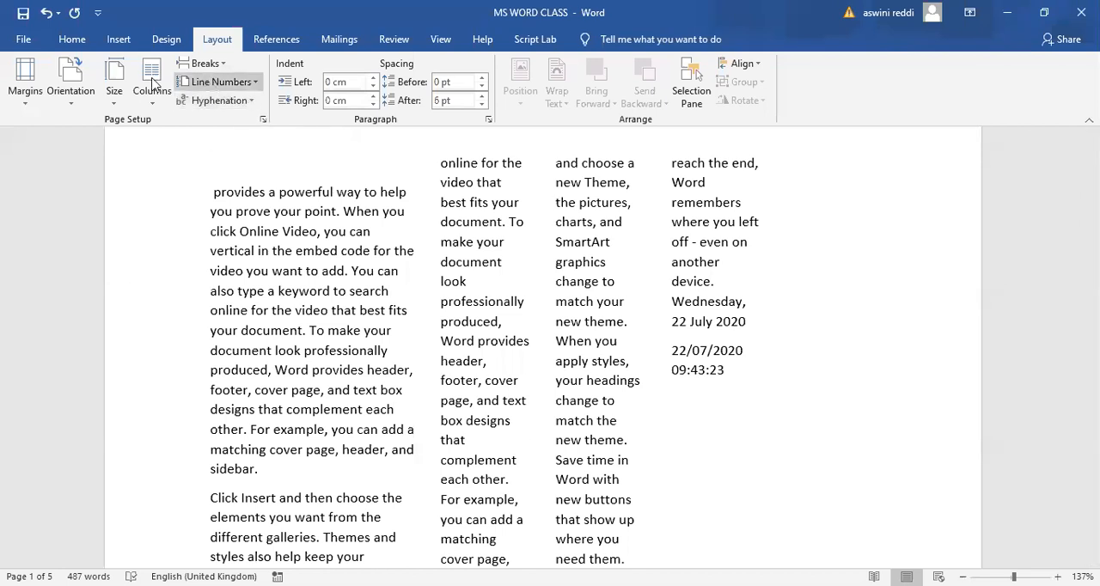
- Lay out the whole document in 4 columns with 0.7 cm spacing after the first column, using the custom column settings
left_click(147, 104)
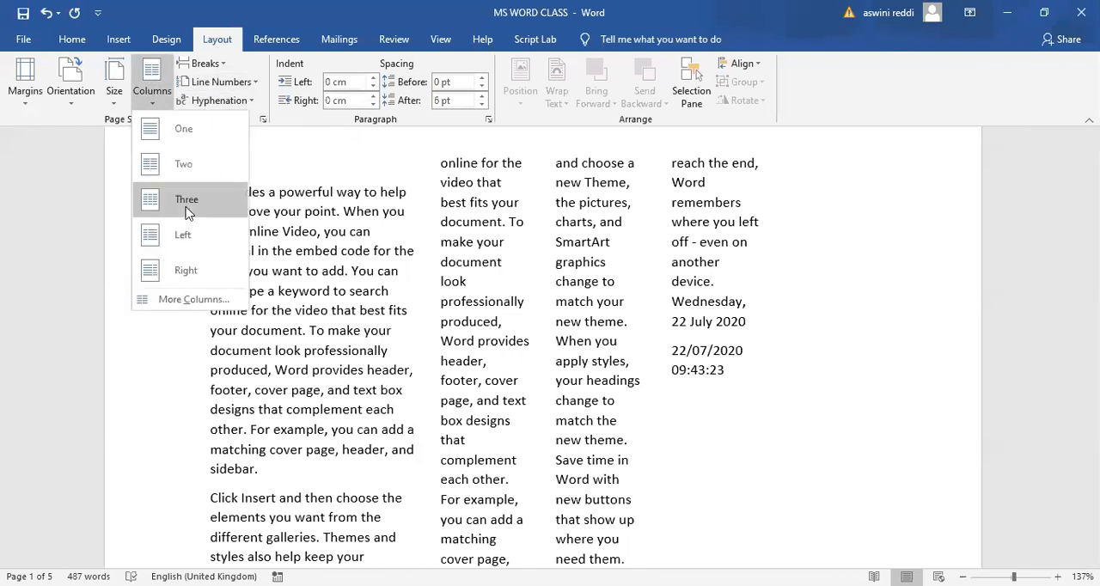
left_click(195, 300)
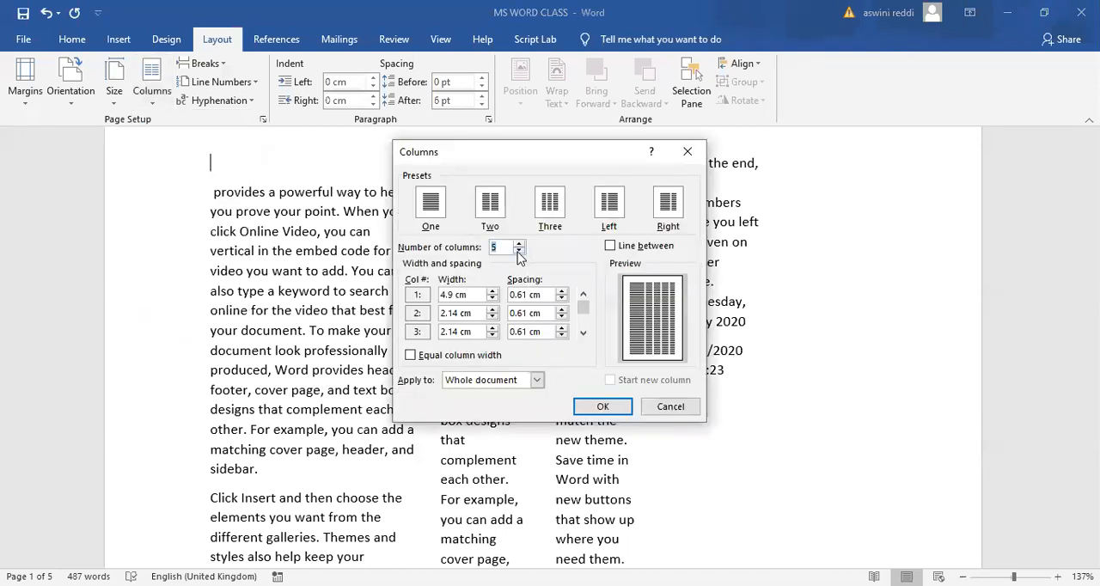
left_click(518, 251)
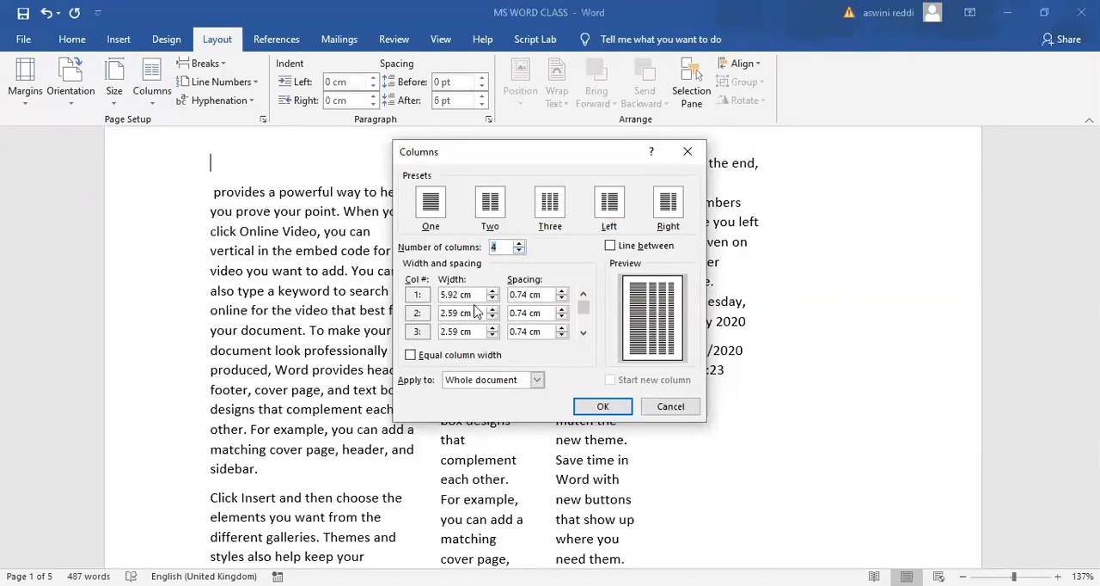
left_click(560, 299)
left_click(560, 298)
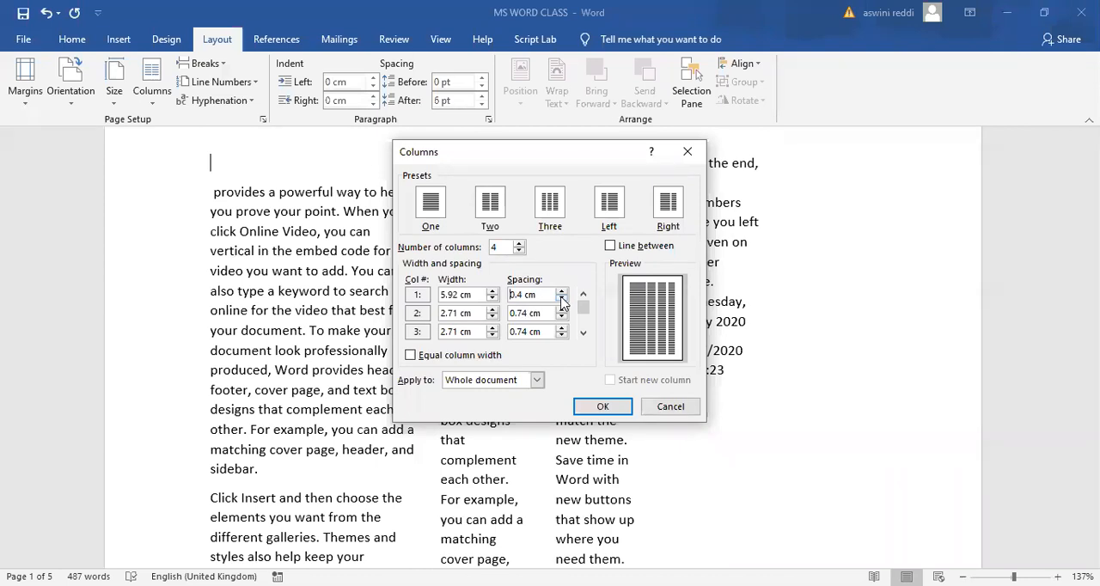
left_click(561, 291)
left_click(561, 292)
left_click(560, 291)
left_click(561, 291)
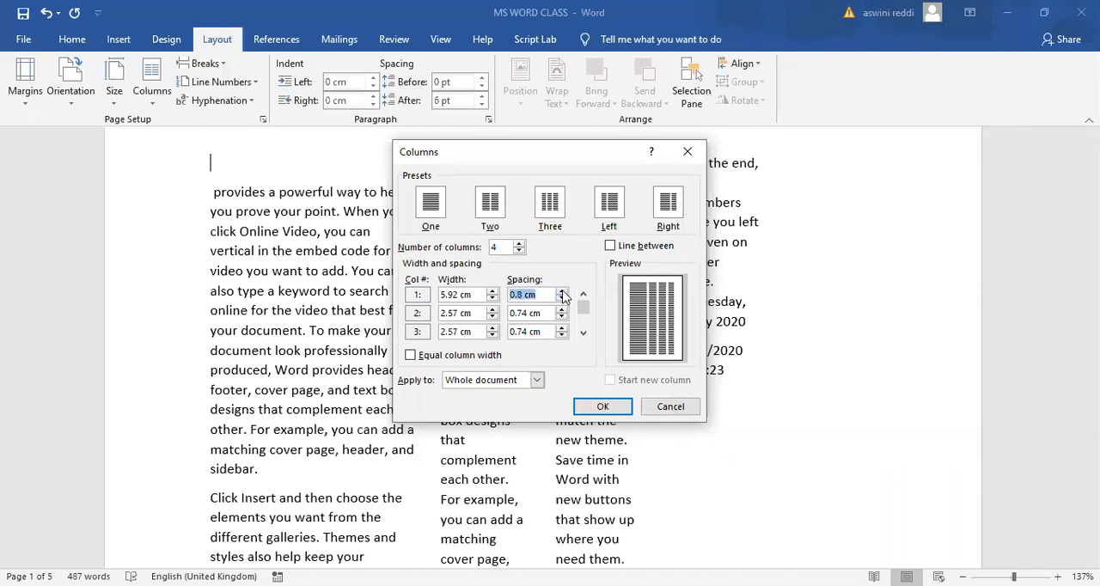
left_click(561, 299)
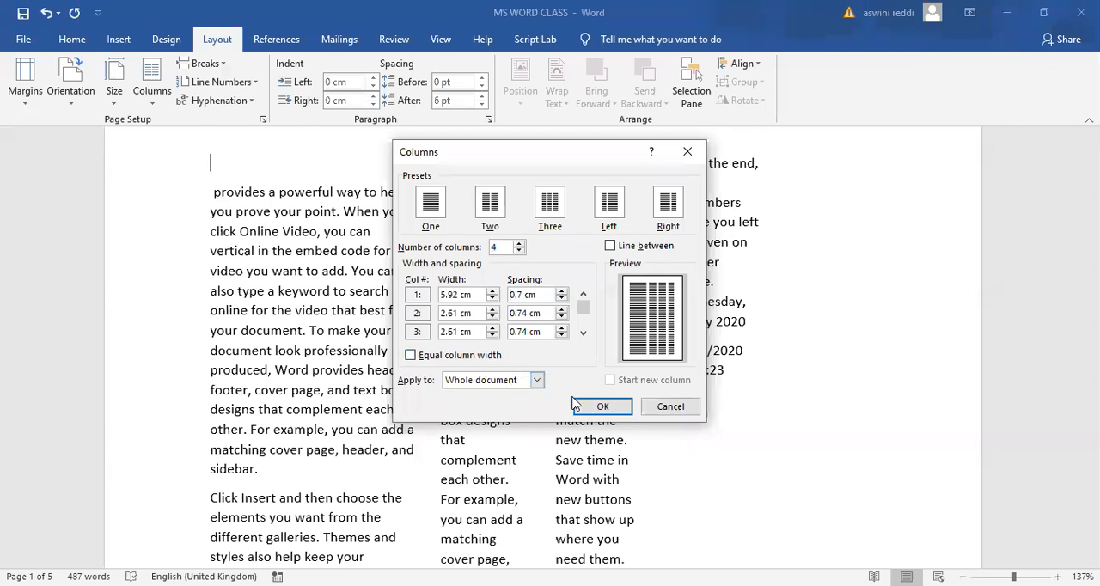
left_click(601, 407)
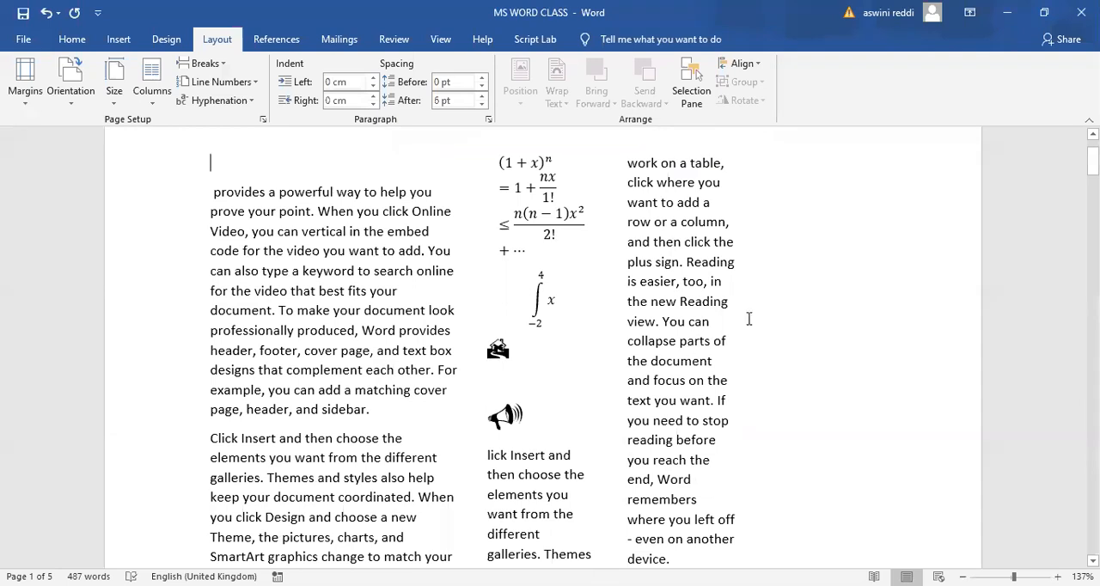
mouse_move(1093, 161)
left_mouse_down()
mouse_move(1093, 190)
mouse_move(1092, 157)
left_mouse_up()
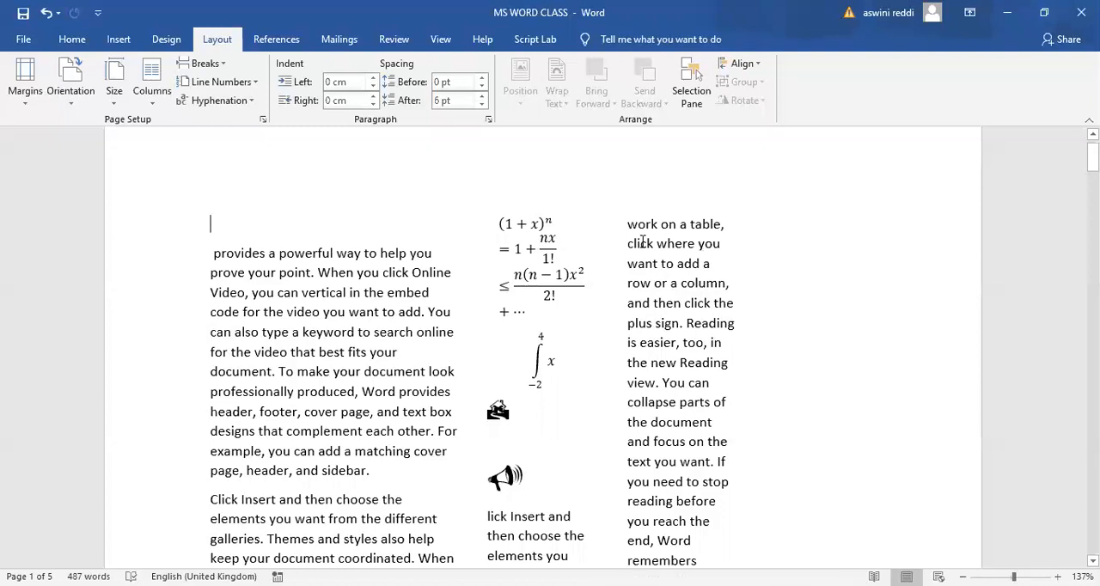
- Undo the column layout changes back to the original single-column text
key("ctrl+z")
key("ctrl+z")
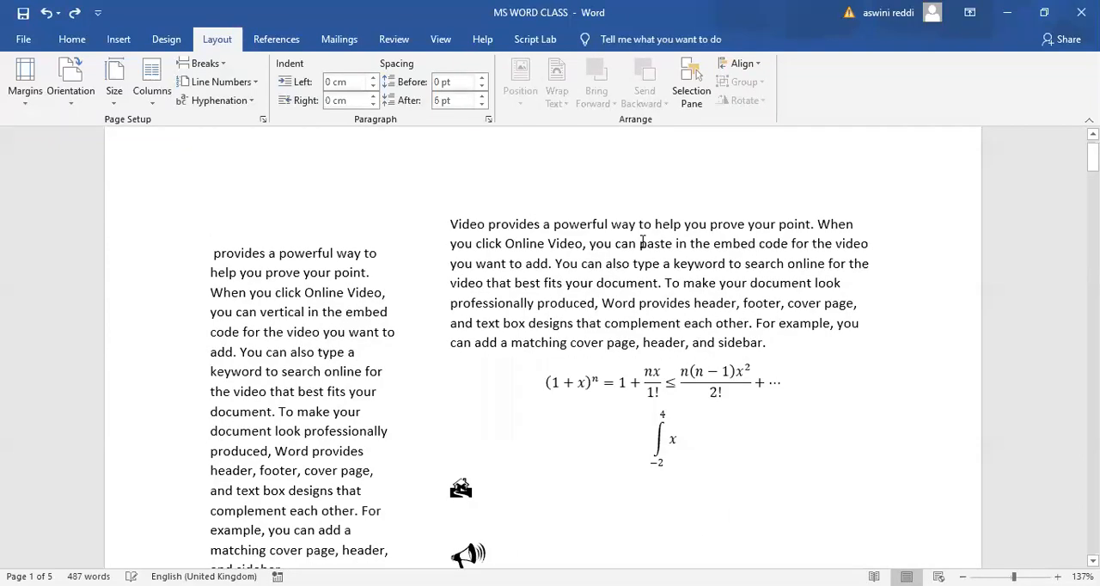
key("ctrl+z")
key("ctrl+z")
key("ctrl+z")
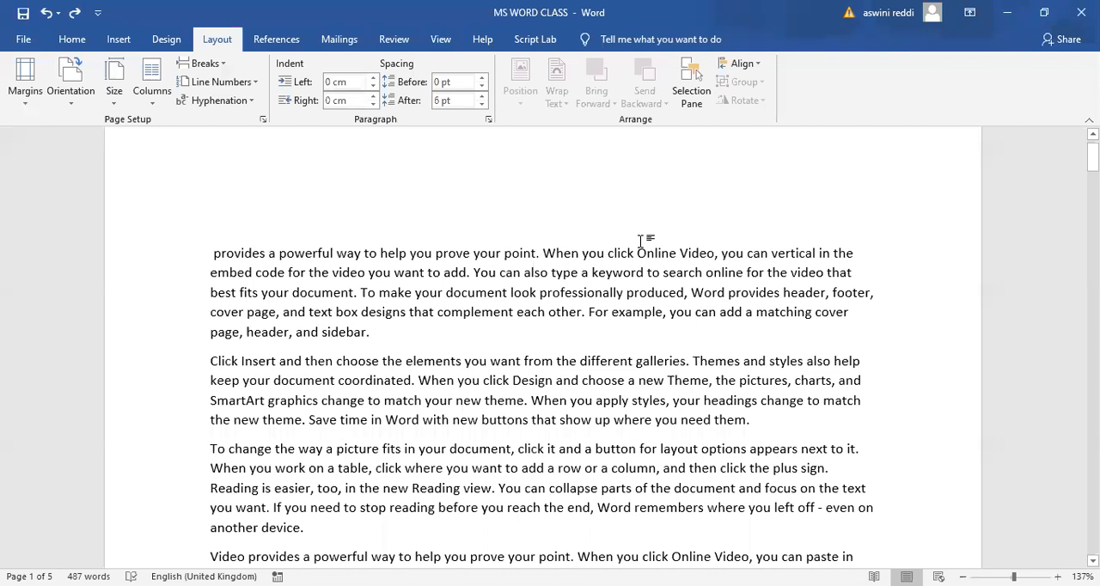
- Delete the inserted date and time line at the end of the document text
left_click_drag(1092, 157, 1092, 212)
key("Return")
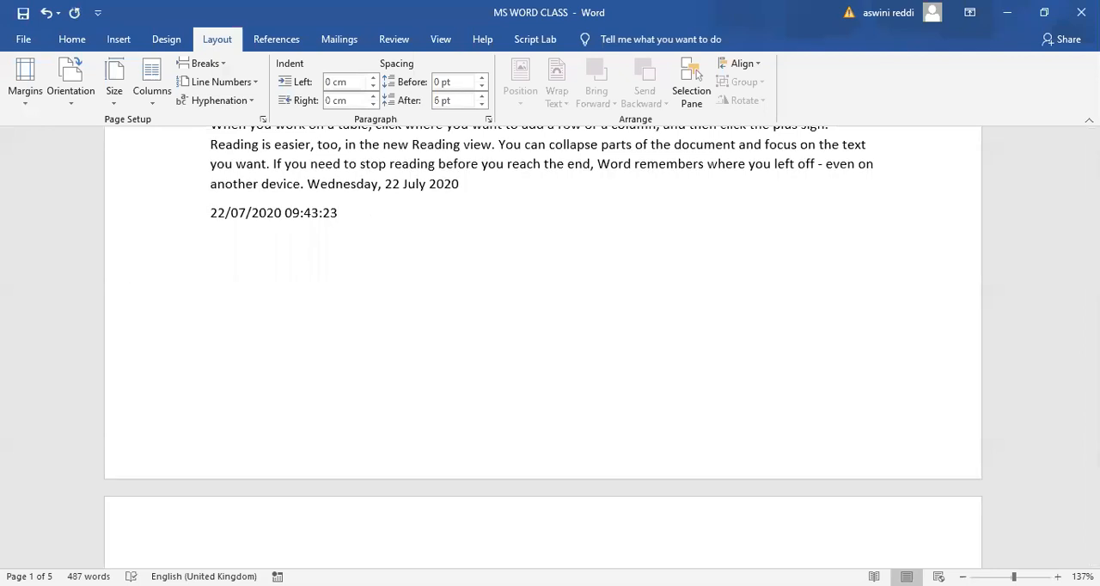
key("BackSpace")
key("BackSpace")
key("BackSpace")
key("BackSpace")
key("BackSpace")
key("BackSpace")
key("BackSpace")
key("BackSpace")
key("BackSpace")
key("BackSpace")
key("BackSpace")
key("BackSpace")
key("BackSpace")
key("BackSpace")
key("BackSpace")
key("BackSpace")
key("BackSpace")
key("BackSpace")
key("BackSpace")
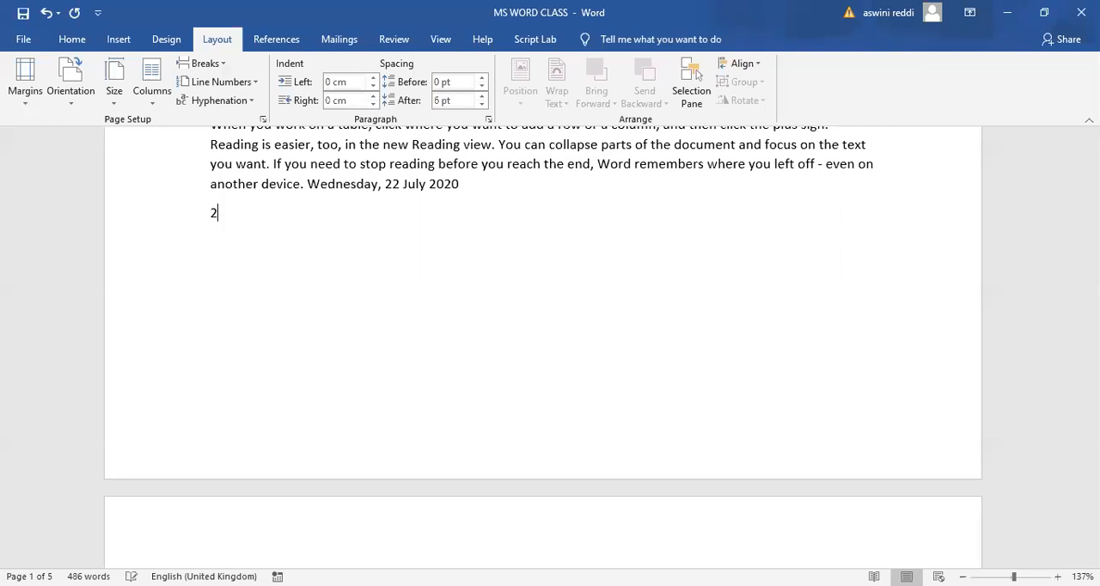
- Generate sample text at the end of the document with the formula =RAND(5,6)
type("=RAND(5,6)")
key("Return")
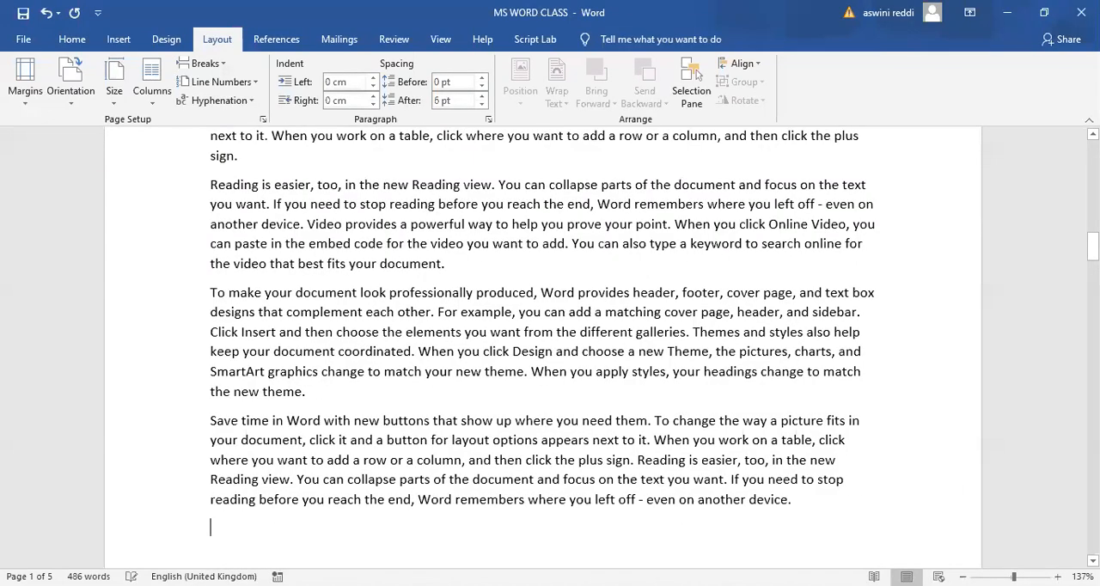
- Lay out the whole document in 5 columns of equal width with 1.27 cm spacing
left_click_drag(1092, 246, 1092, 155)
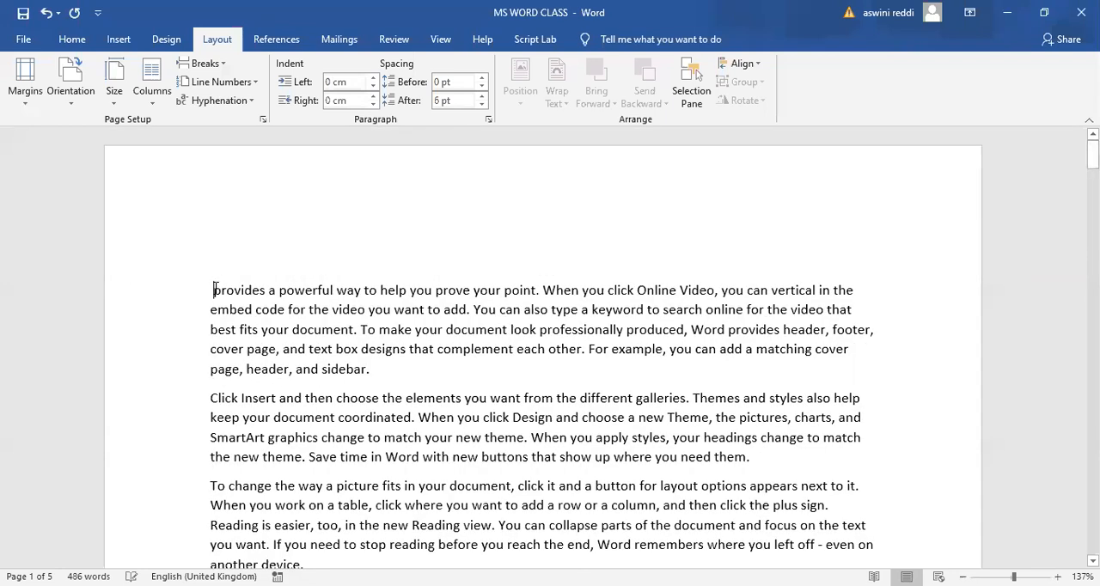
left_click(152, 107)
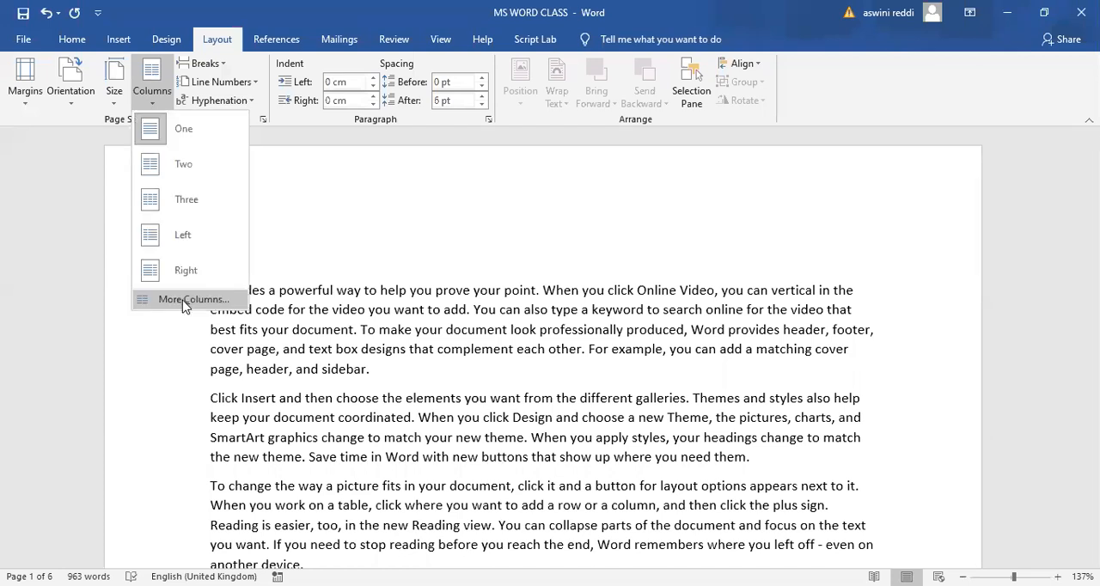
left_click(183, 300)
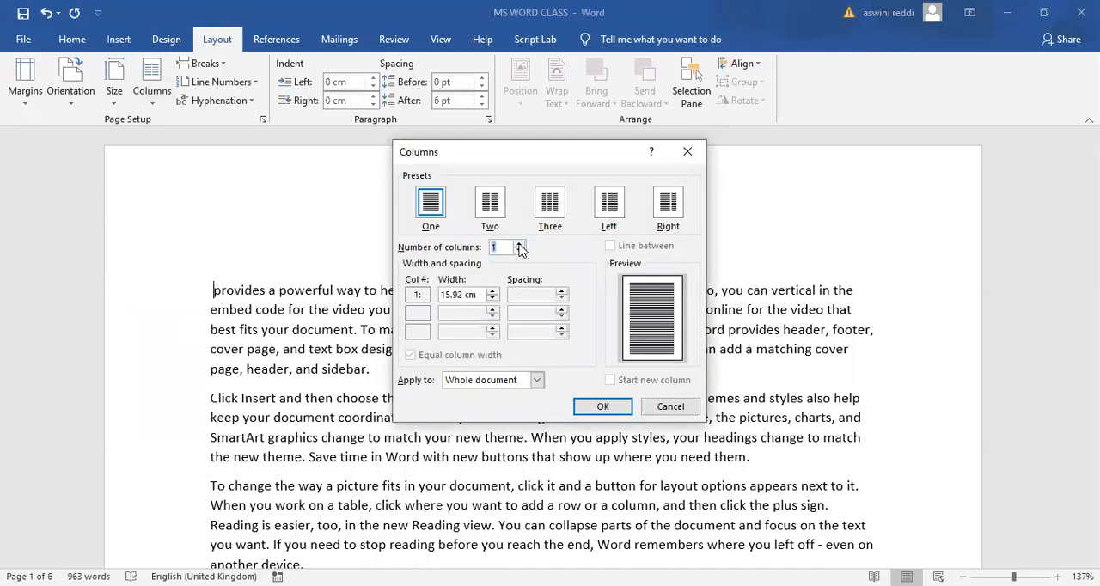
left_click(518, 243)
left_click(518, 243)
left_click(518, 243)
left_click(518, 244)
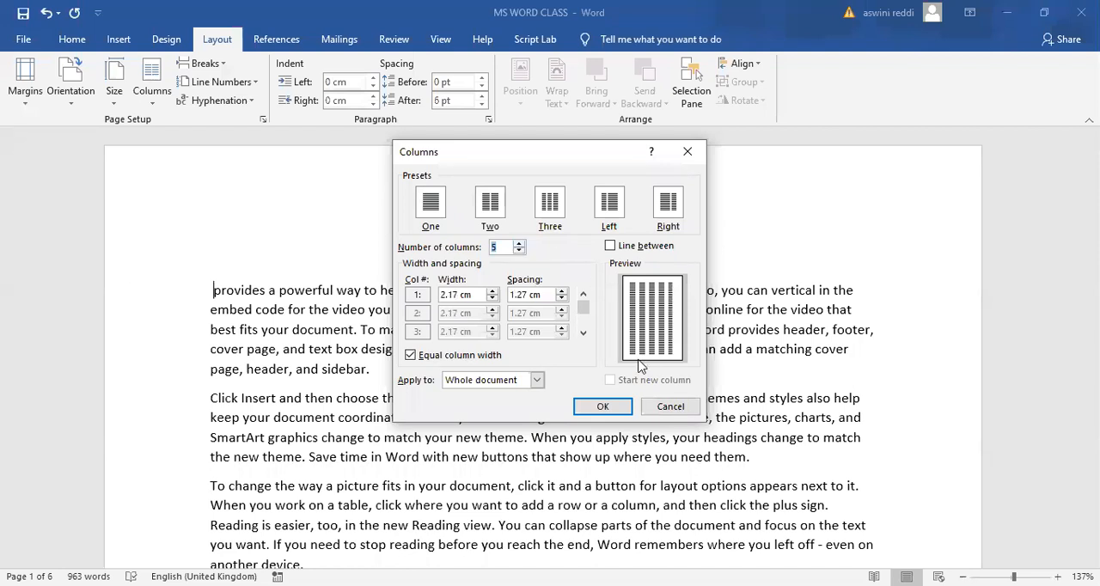
left_click(603, 411)
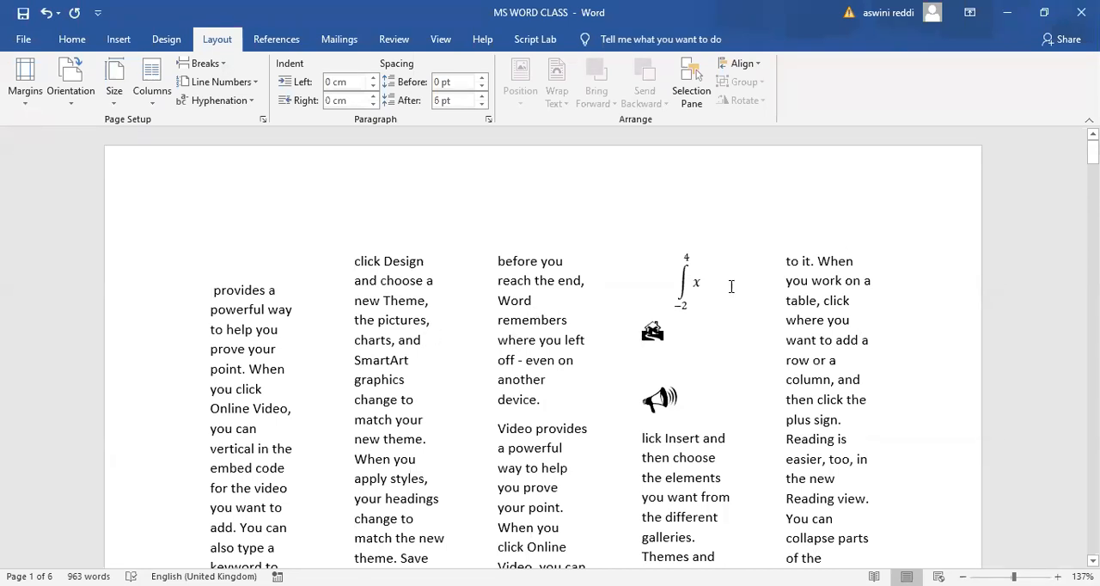
scroll(731, 286, "up", 2, "ctrl")
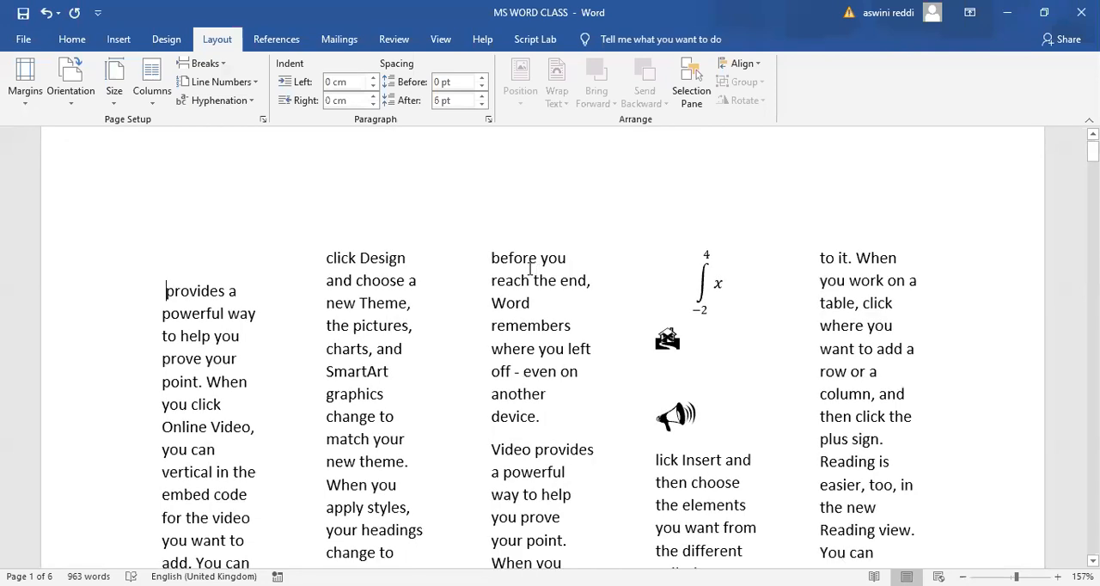
- Apply the Two column preset to the document text
left_click(151, 108)
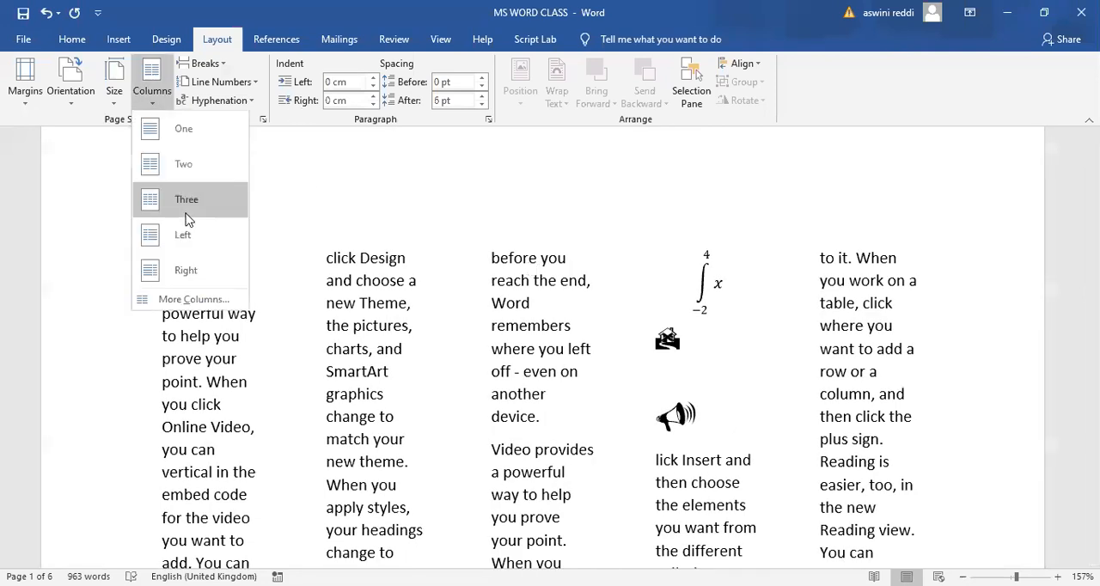
left_click(183, 176)
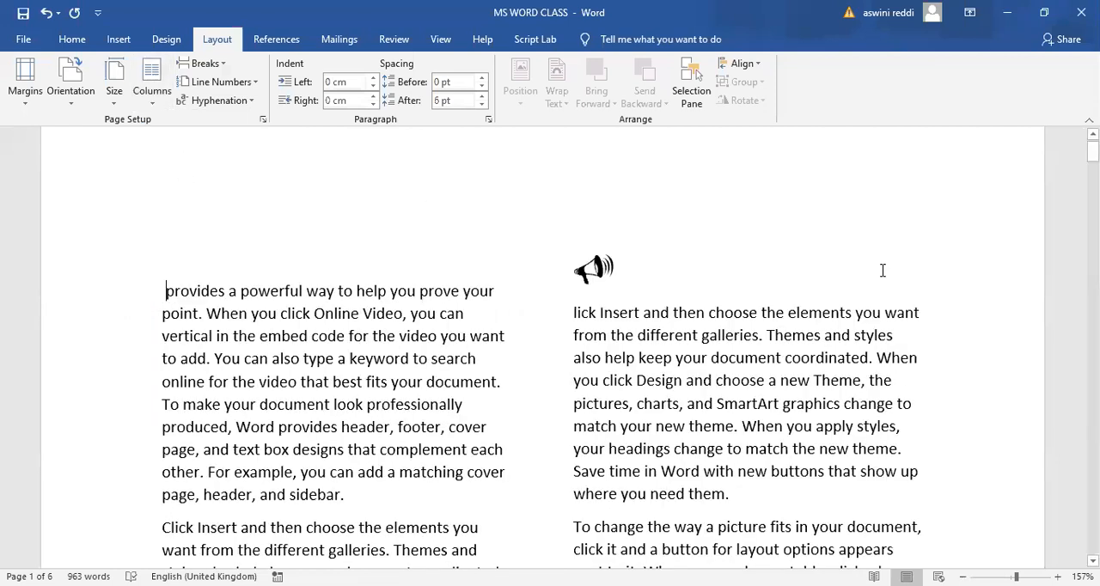
left_click_drag(1092, 151, 1064, 152)
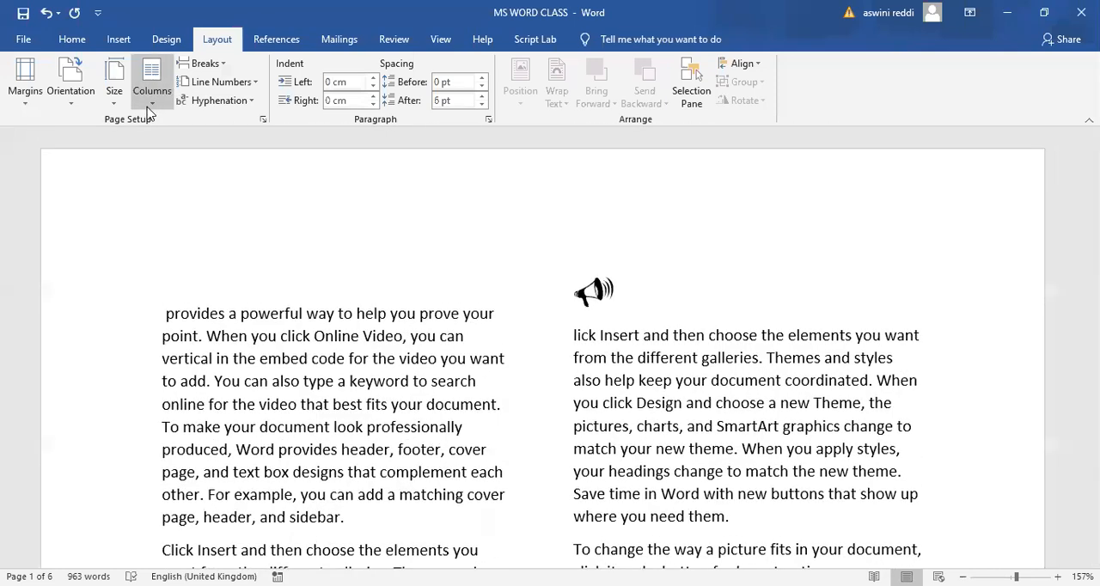
- Check the apply-to options in the custom column settings and confirm two equal columns for the whole document
left_click(149, 104)
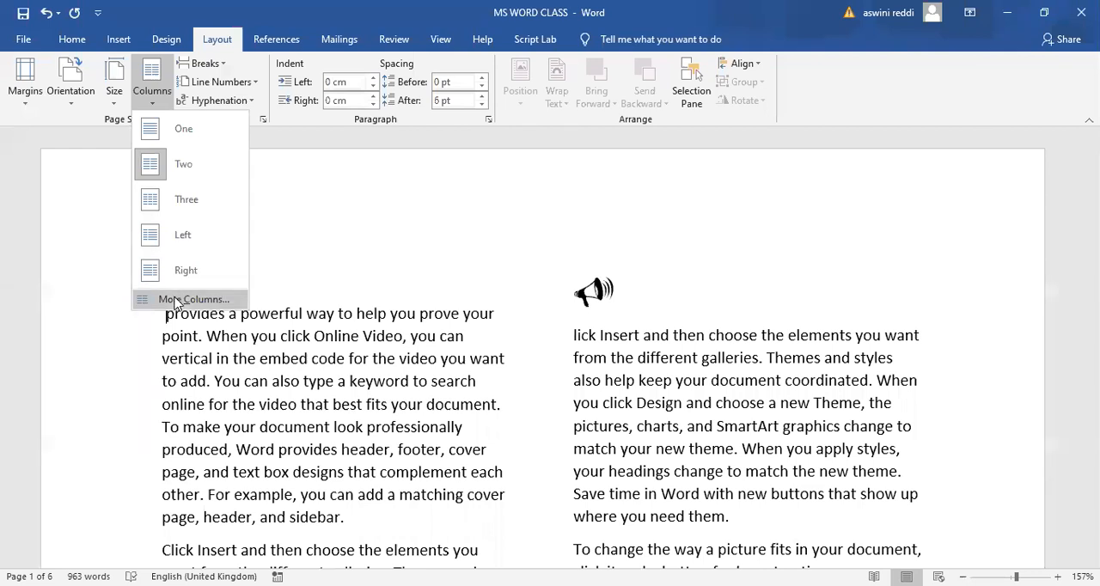
left_click(174, 300)
left_click(537, 380)
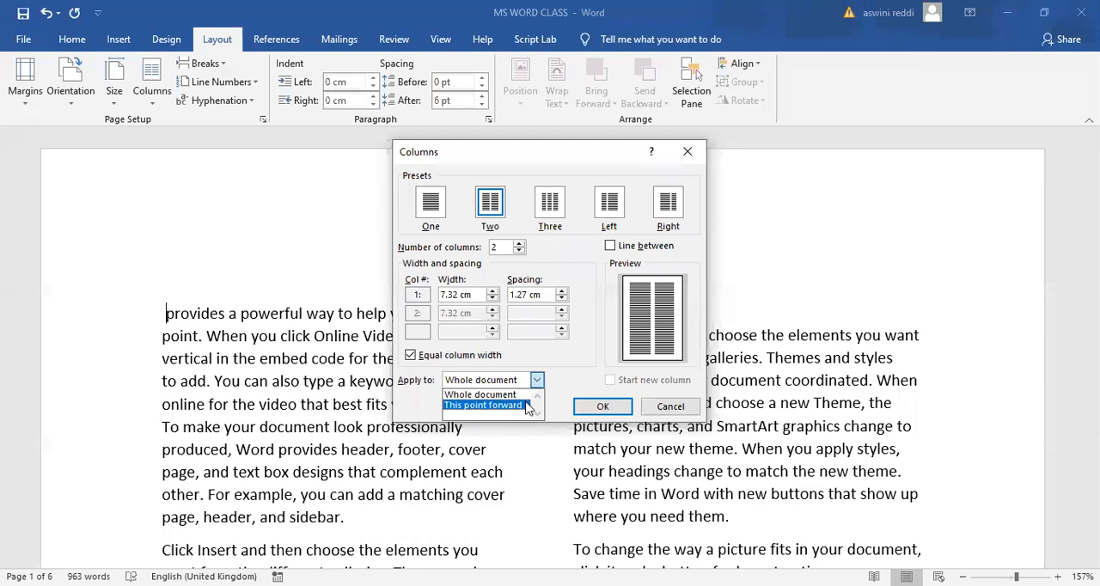
left_click(595, 407)
left_click(595, 407)
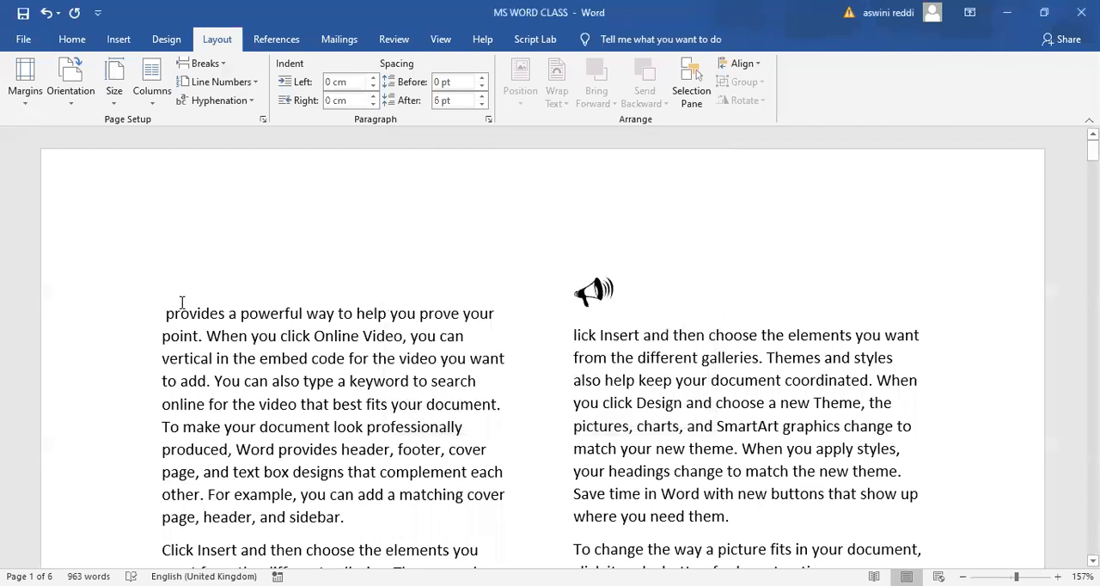
- Return the document text to a single column
left_click(149, 100)
left_click(181, 137)
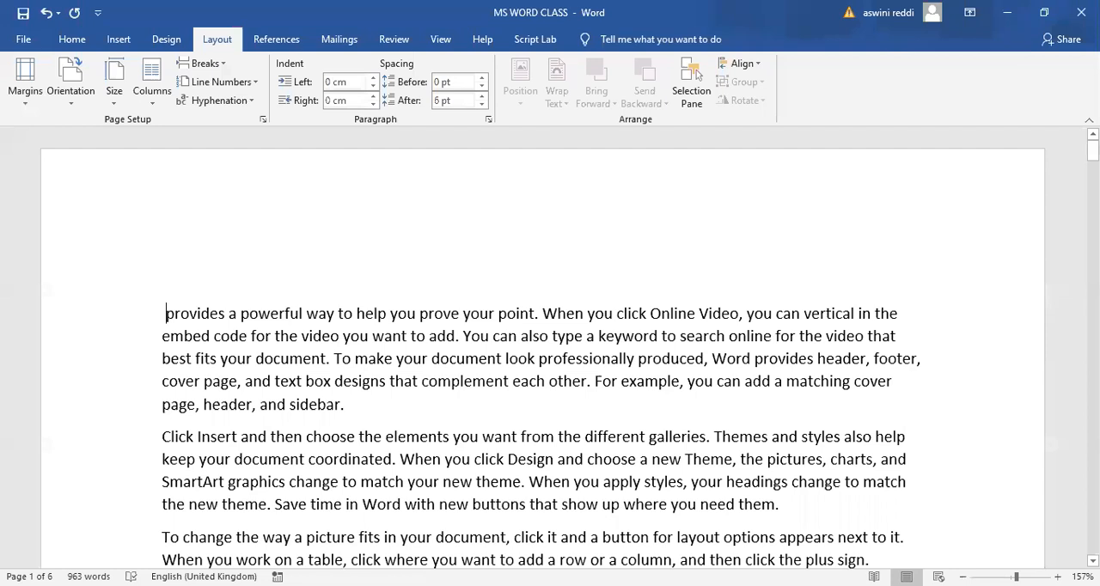
mouse_move(1091, 151)
left_mouse_down()
mouse_move(1092, 168)
mouse_move(1092, 151)
left_mouse_up()
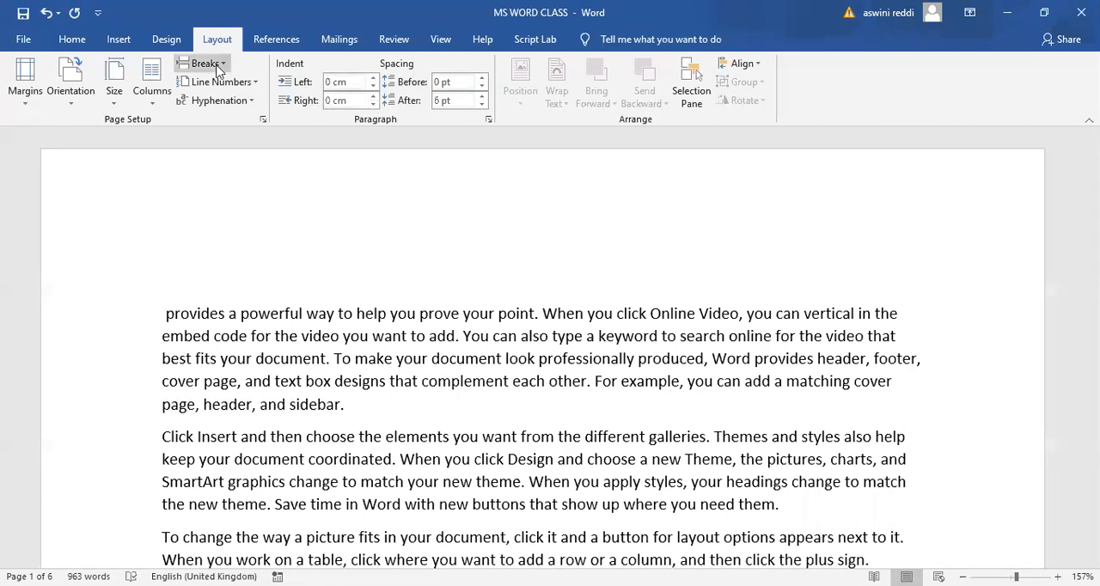
left_click(72, 39)
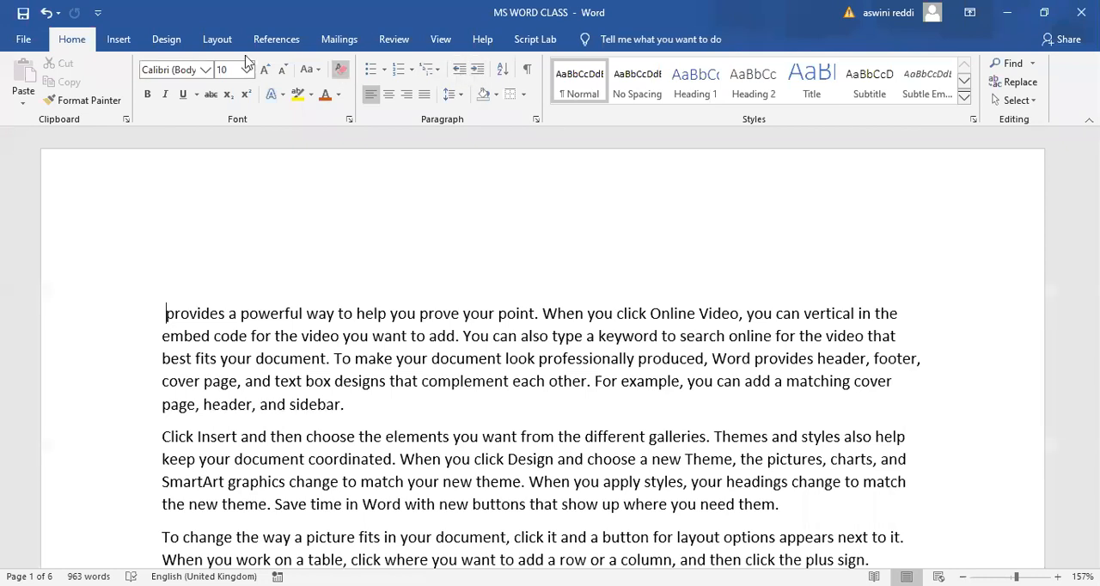
left_click(225, 43)
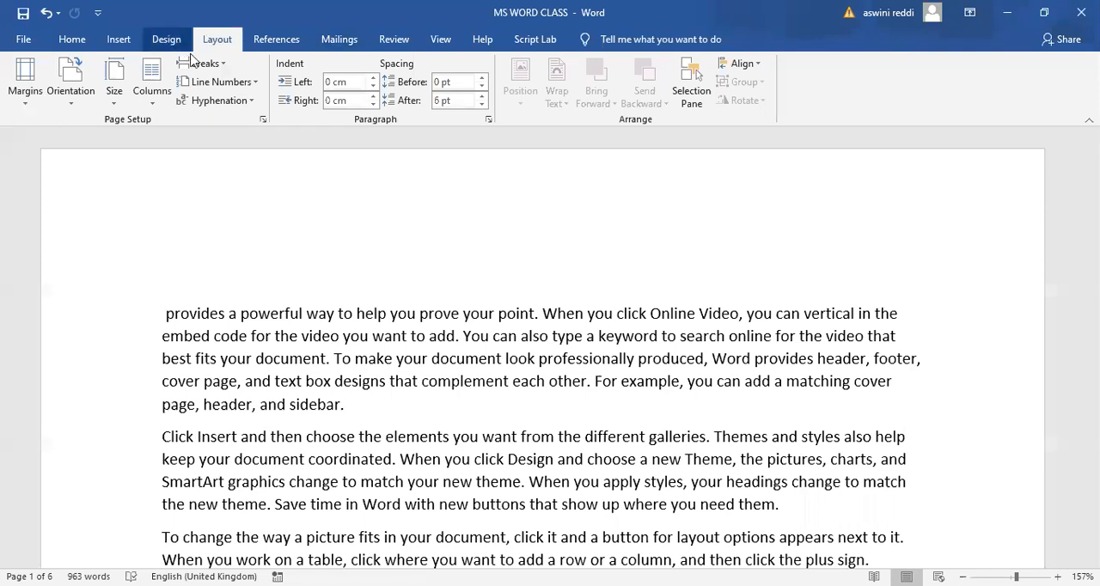
left_click(166, 39)
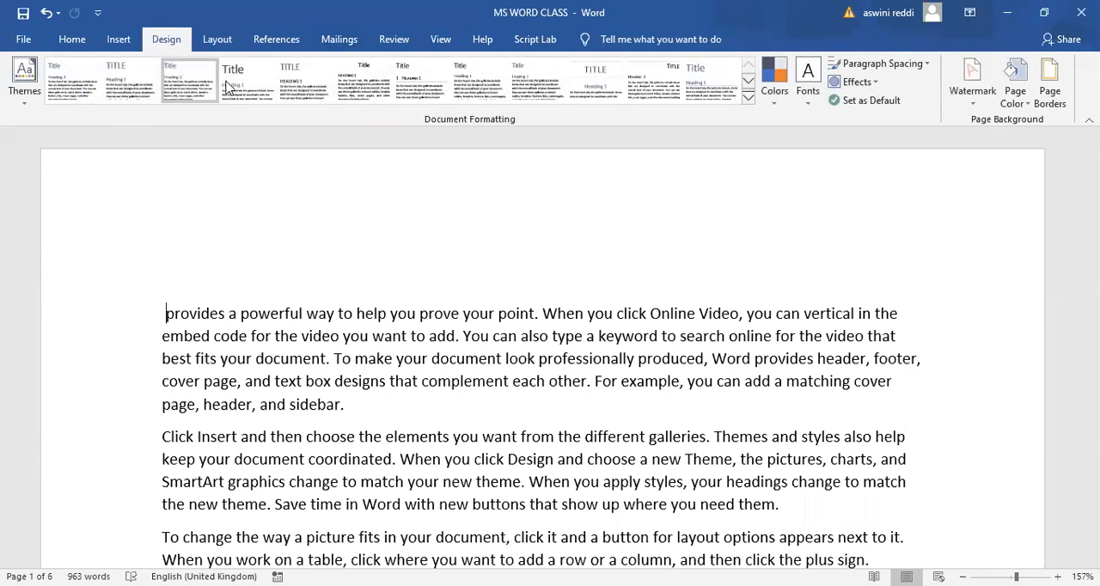
left_click(129, 43)
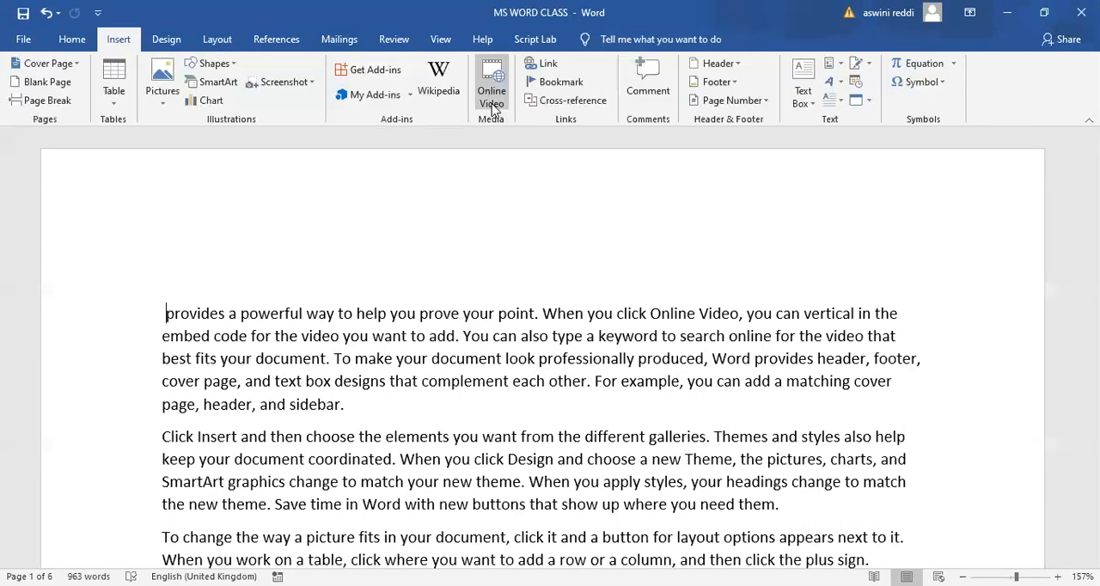
- Increase the first paragraph's left indent, reduce it to -0.2 cm, and return it to 0 cm
left_click(219, 40)
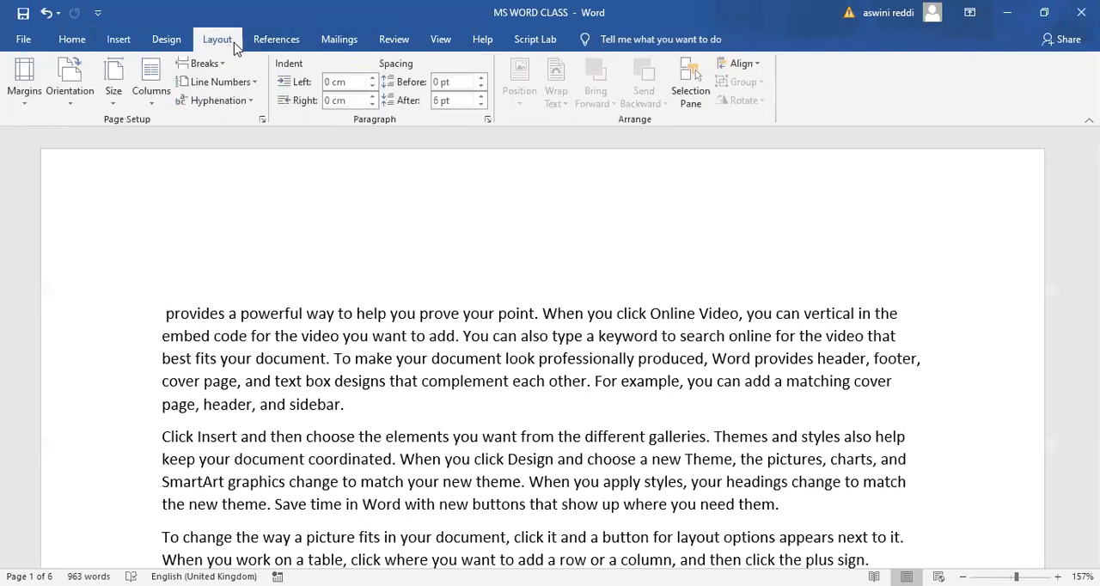
left_click(371, 81)
left_click(371, 81)
left_click(371, 81)
left_click(371, 81)
left_click(371, 80)
left_click(371, 80)
left_click(371, 81)
left_click(371, 81)
left_click(371, 81)
left_click(371, 81)
left_click(371, 81)
left_click(371, 87)
left_click(371, 87)
left_click(372, 86)
left_click(371, 87)
left_click(372, 87)
left_click(371, 86)
left_click(372, 87)
left_click(371, 87)
left_click(372, 87)
left_click(371, 87)
left_click(371, 87)
left_click(371, 86)
left_click(371, 87)
left_click(371, 87)
left_click(371, 87)
left_click(371, 87)
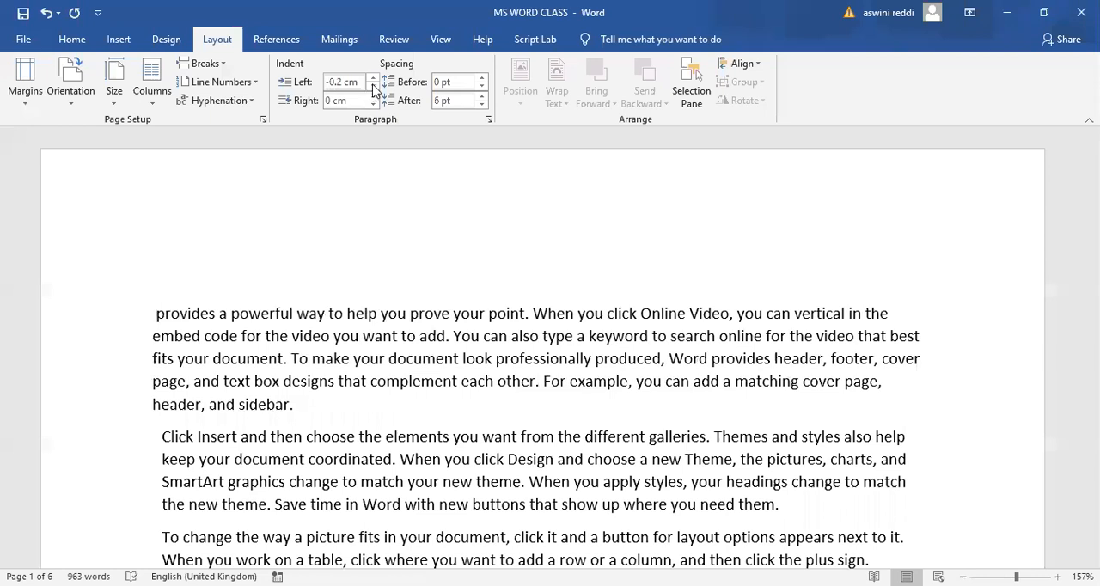
left_click(371, 78)
left_click(371, 78)
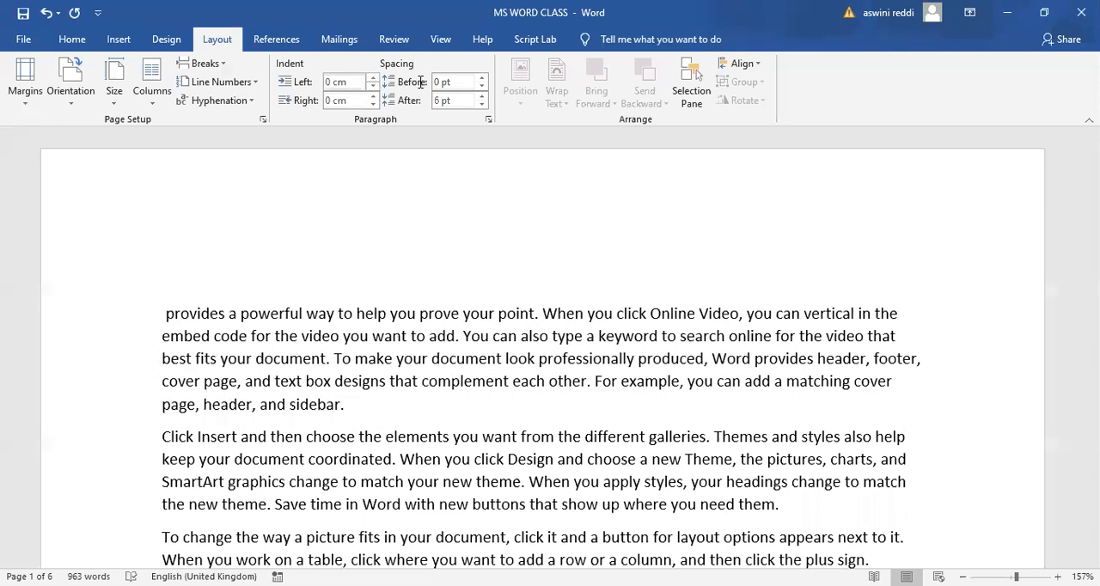
- Increase the spacing before the first paragraph to 66 pt
left_click(480, 78)
left_click(481, 78)
left_click(480, 78)
left_click(480, 78)
- Reduce the spacing before the first paragraph to Auto
left_click(480, 78)
left_click(480, 79)
left_click(480, 79)
left_click(480, 78)
left_click(480, 78)
left_click(481, 78)
left_click(480, 78)
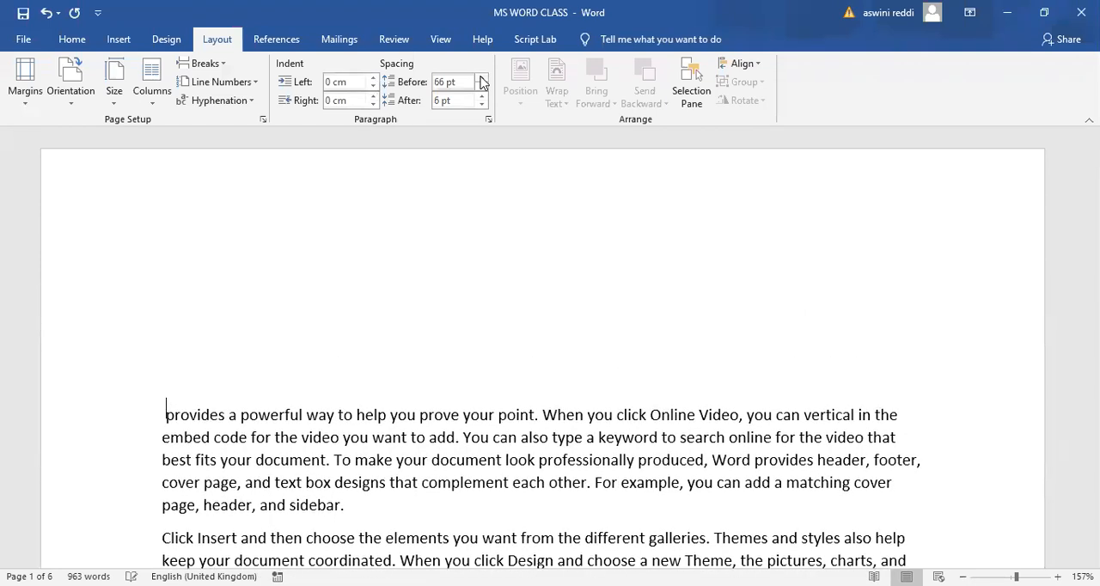
left_click(480, 78)
left_click(481, 86)
left_click(481, 86)
left_click(481, 86)
left_click(481, 86)
left_click(481, 86)
left_click(481, 86)
left_click(481, 86)
left_click(481, 86)
left_click(481, 86)
left_click(481, 86)
left_click(482, 86)
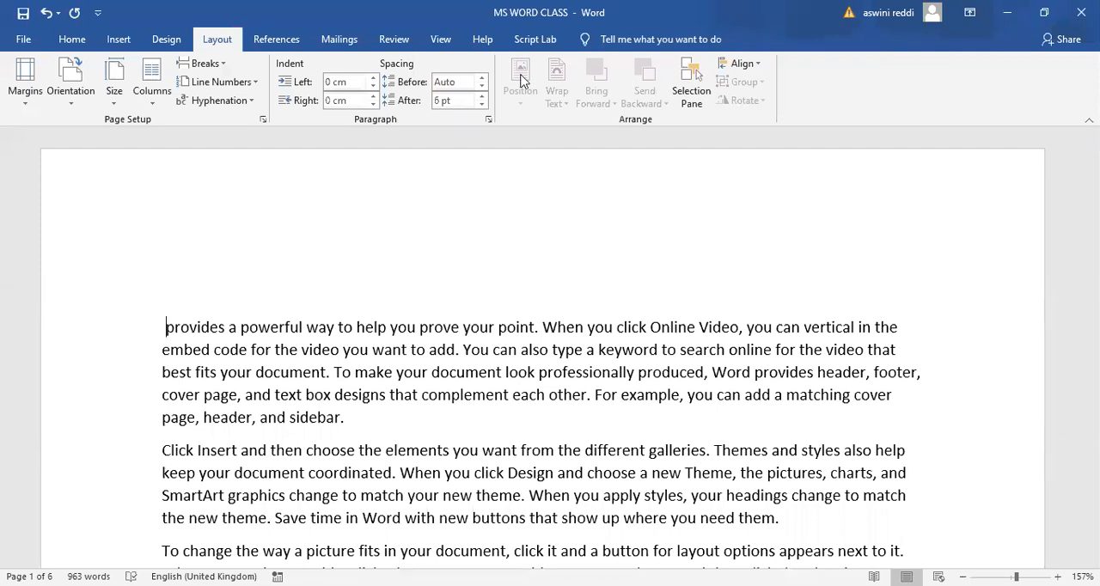
- Turn on continuous line numbering for the document and set it back to None
left_click(120, 45)
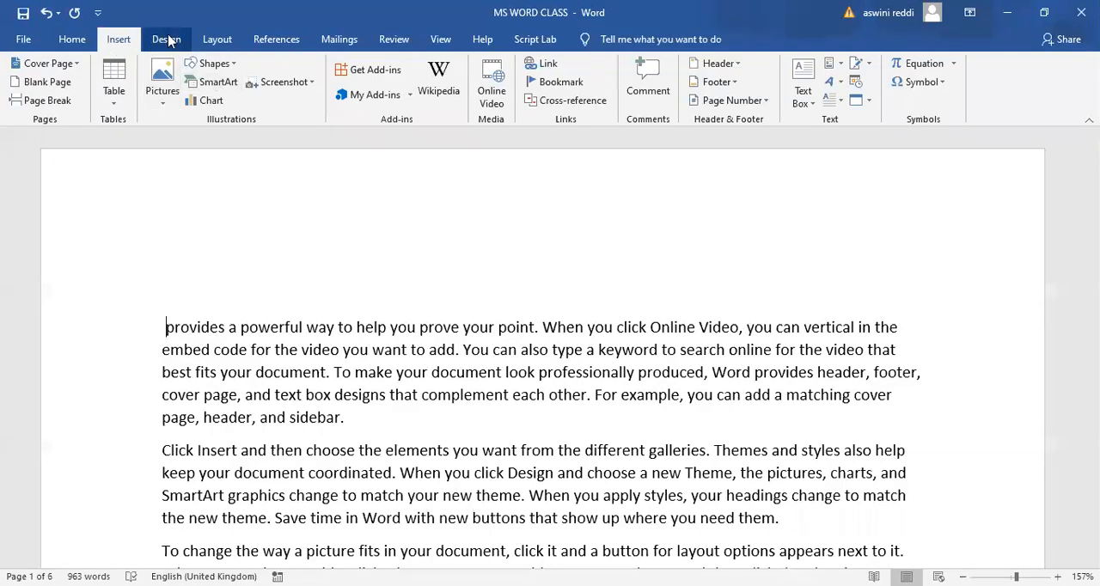
left_click(220, 43)
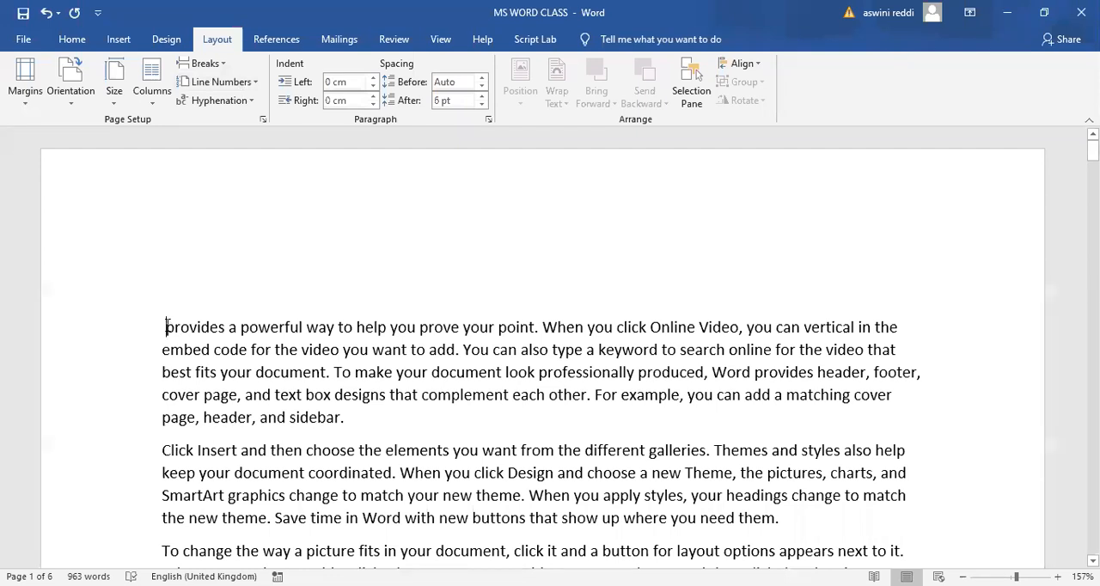
left_click(255, 83)
left_click(225, 121)
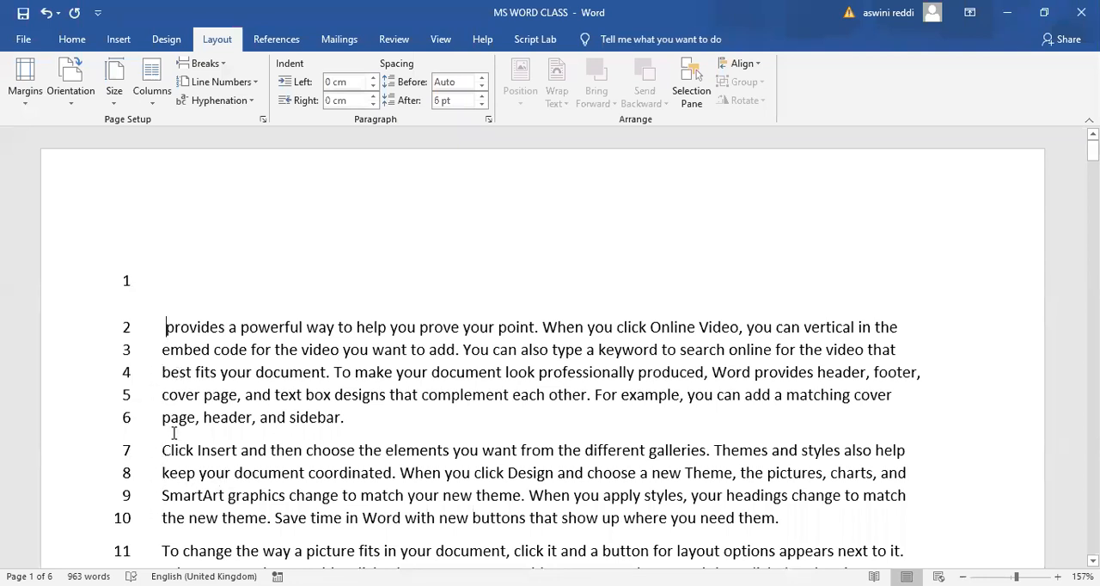
left_click(254, 83)
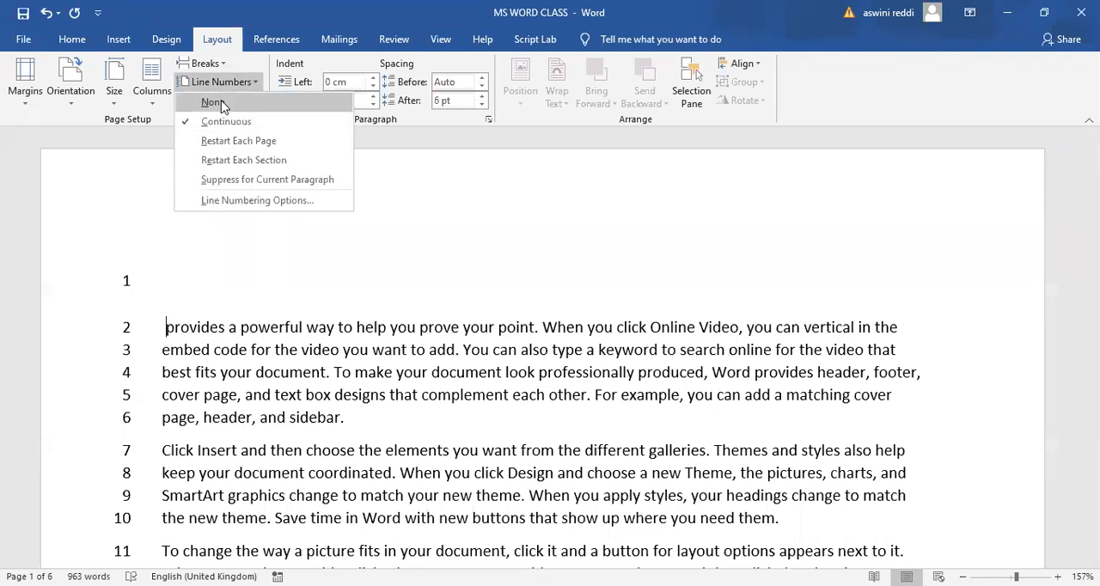
left_click(222, 103)
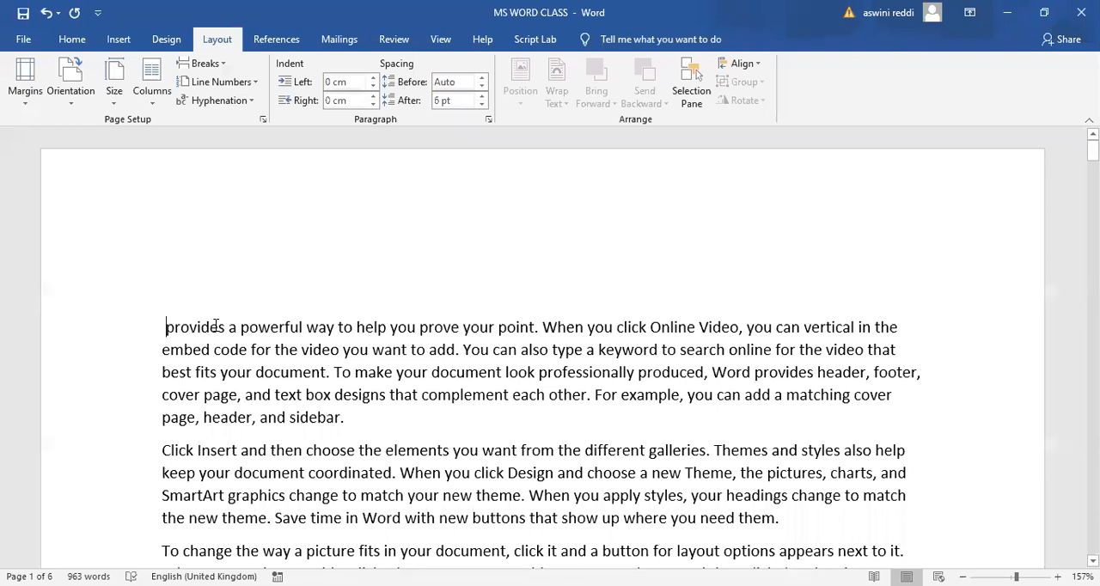
- Delete all the document text and turn on continuous line numbering for the empty page
key("ctrl+a")
key("Delete")
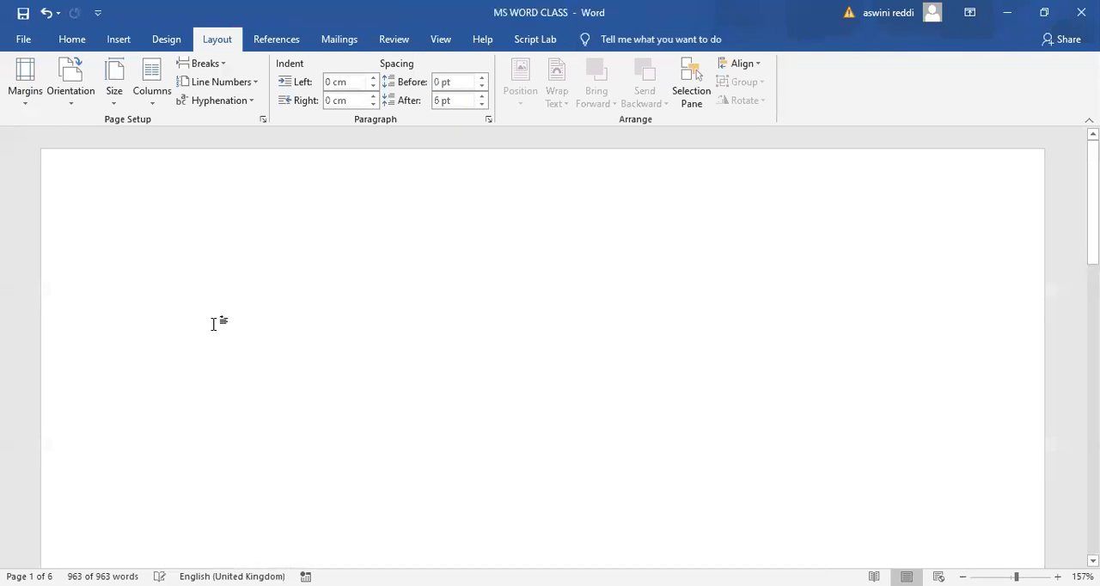
left_click(255, 86)
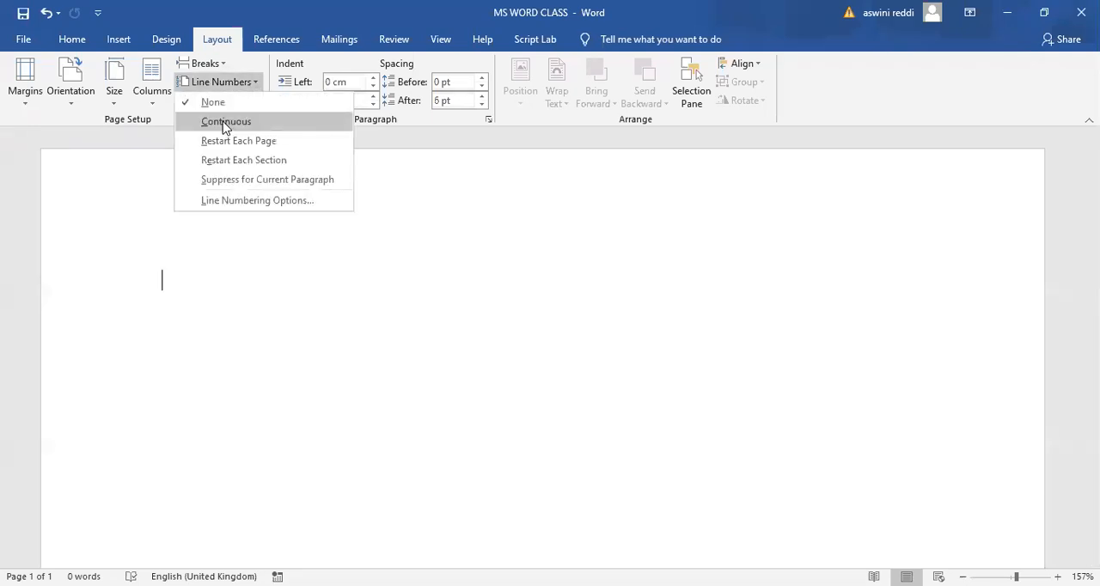
left_click(225, 121)
- Enter four separate paragraphs of sample text: JAFNNafslb, KjkabsbAJFBKJBAF, KJABGUbakjsfbjkab and jkbGOAhgj
type("JAFNNafslb")
key("Return")
type("kjkabsbAJFBKJBAF")
key("Return")
type("KJABGUbakjsfbjkab")
key("Return")
type("jkbGOAhgj")
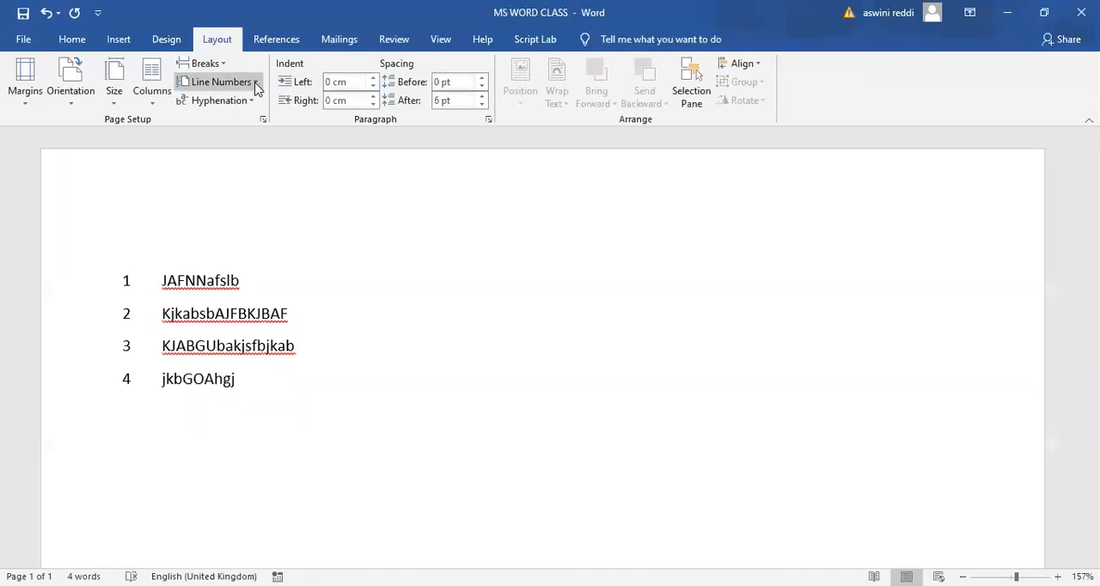
- Suppress line numbering for the jkbGOAhgj paragraph and add four paragraphs below it: "kjbvlABGKLBAS", "ksajblBA,SMFNasvm,", "skjfb.KJbFBa,smf" and "hakjB,jbav,b"
left_click(255, 82)
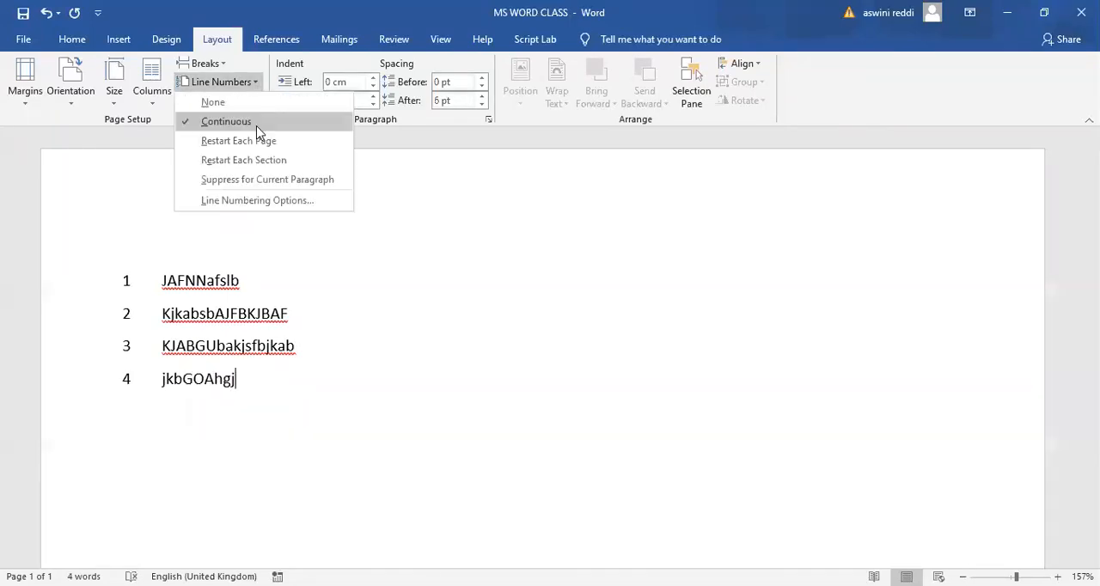
left_click(266, 179)
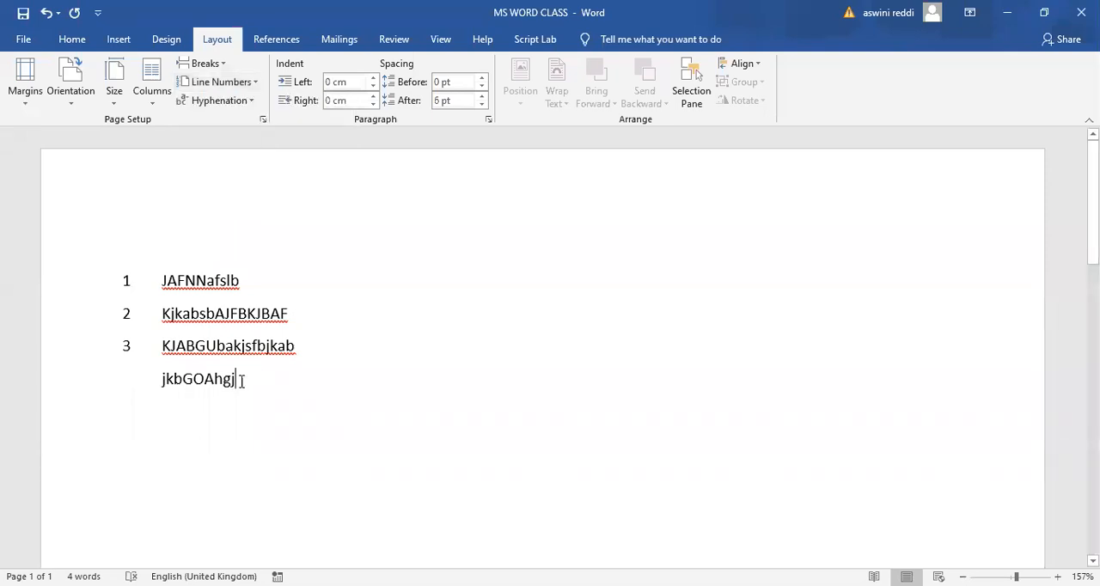
key("Return")
type("kjbvlABGKLBAS")
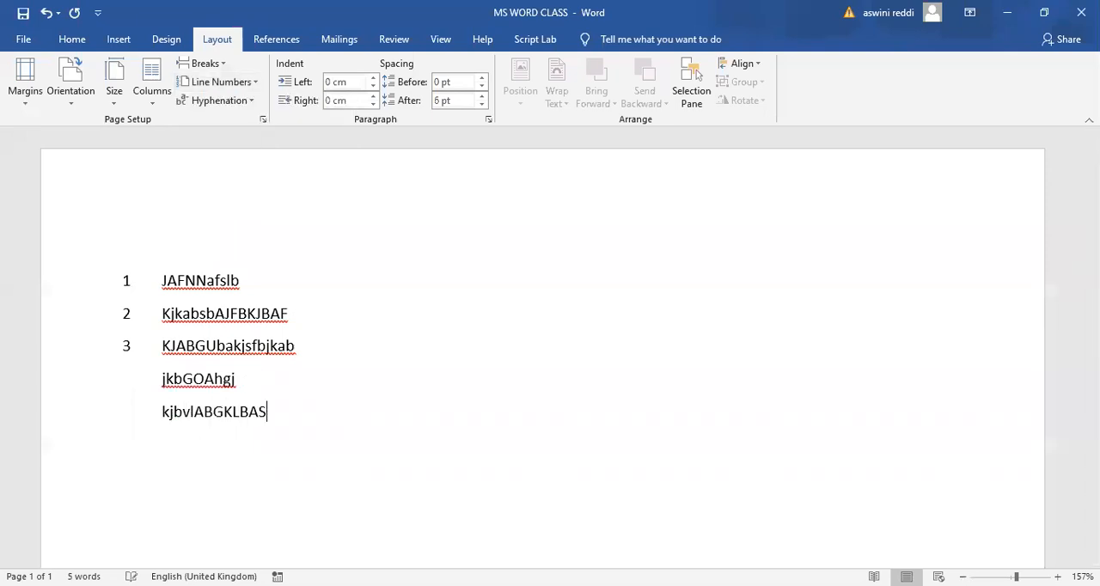
key("Return")
type("ksajblBA,SMFNasvm,")
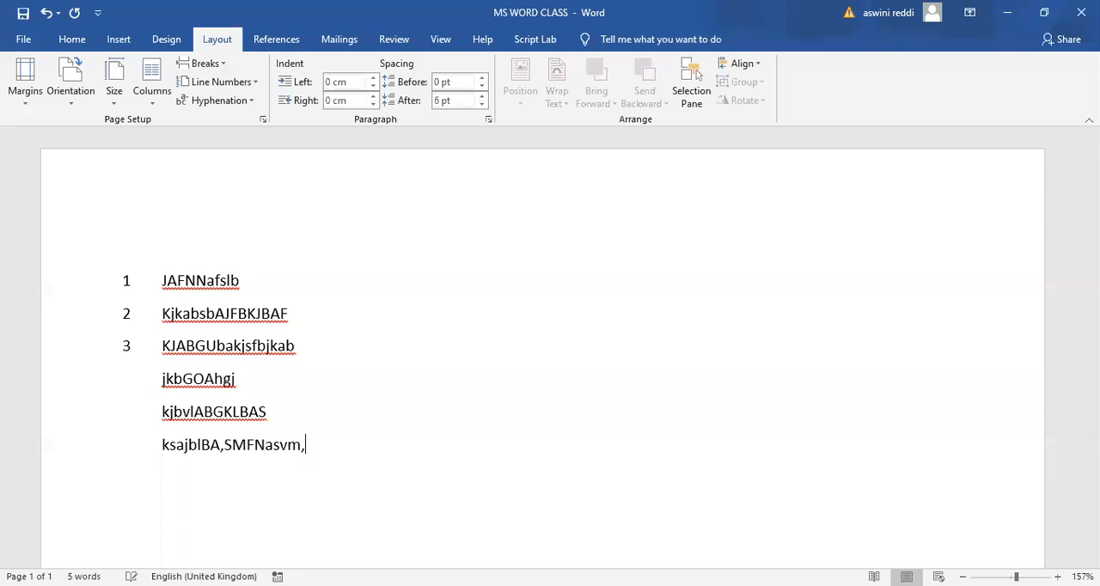
key("Return")
type("skjfb.KJbFBa,smf")
key("Return")
type("hakjB,jbav,b")
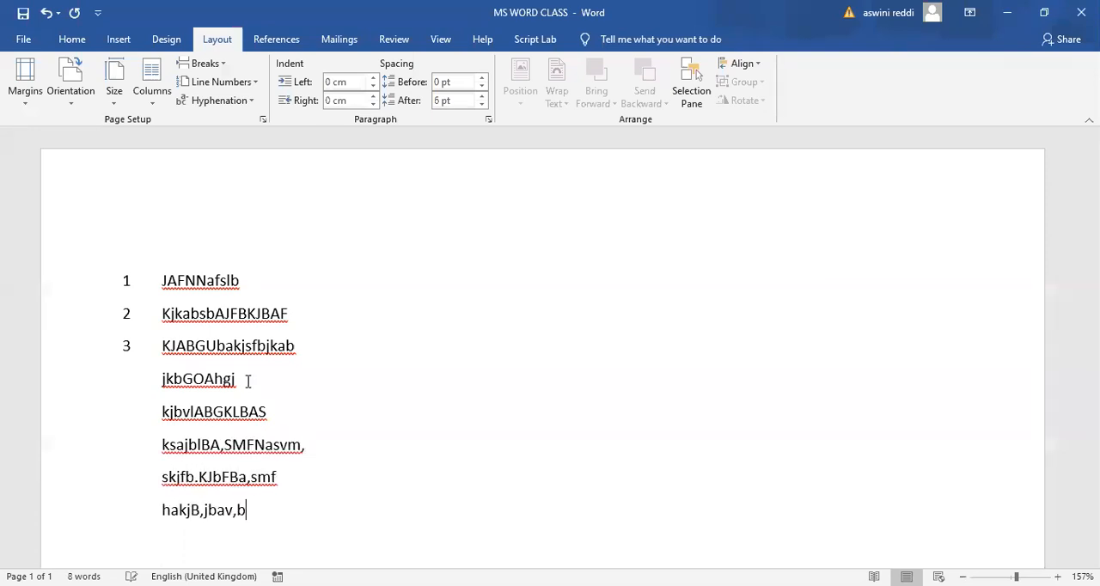
- Turn off line number suppression for the last paragraph and add two paragraphs below it: "EKgkna.kfn" and "e/klng;KNAS.m"
left_click(254, 82)
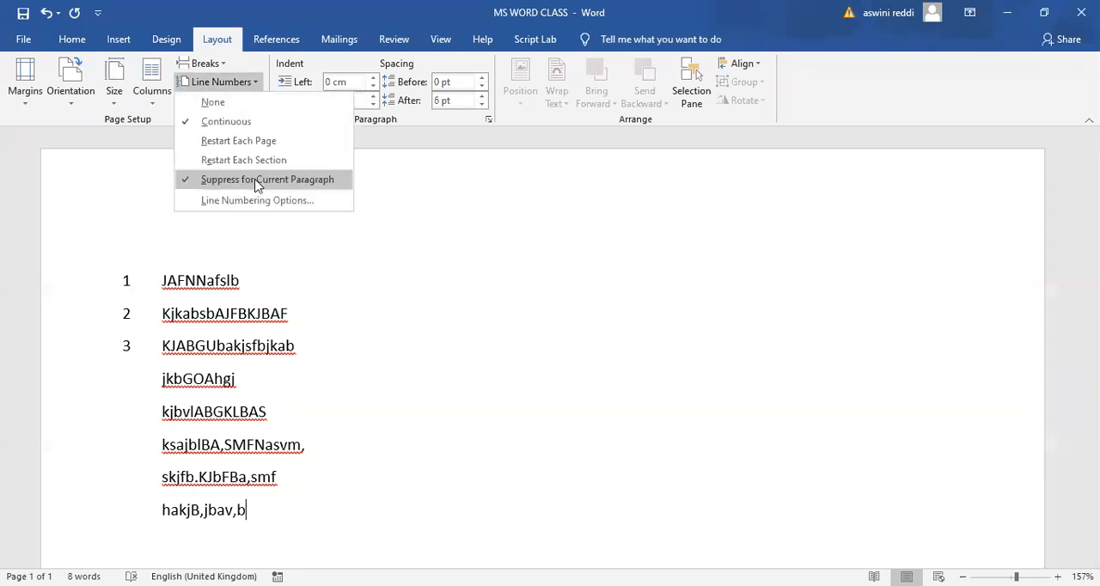
left_click(259, 180)
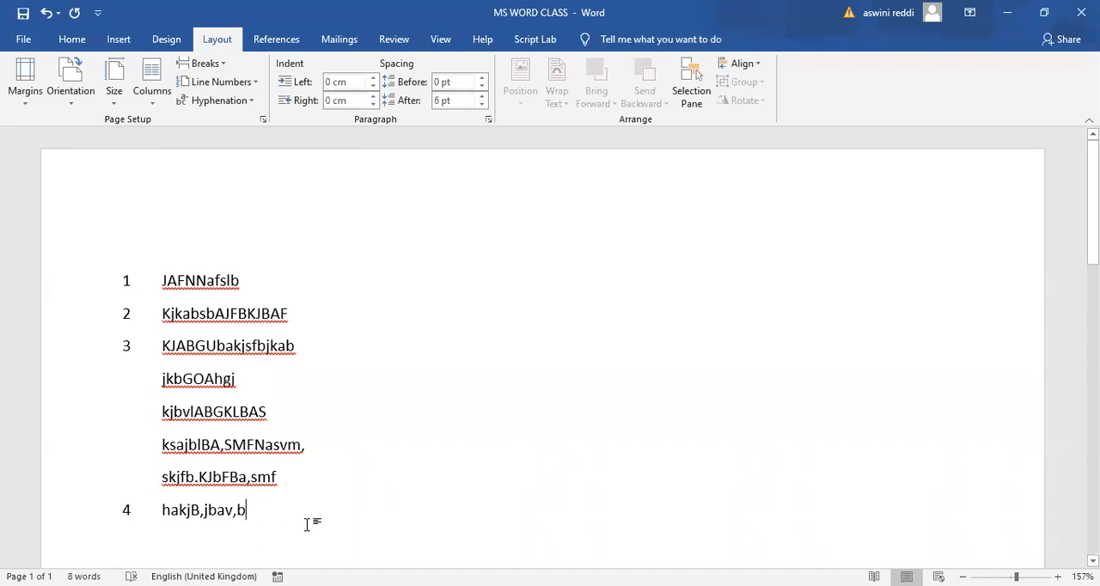
key("Return")
type("EKgkna.kfn")
key("Return")
type("e/klng;KNAS.m")
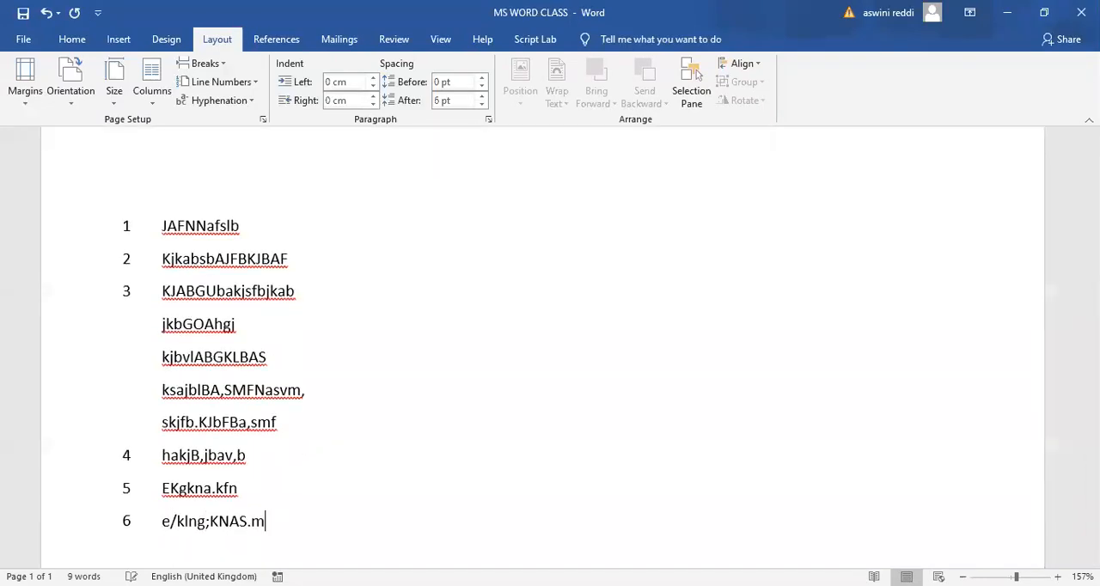
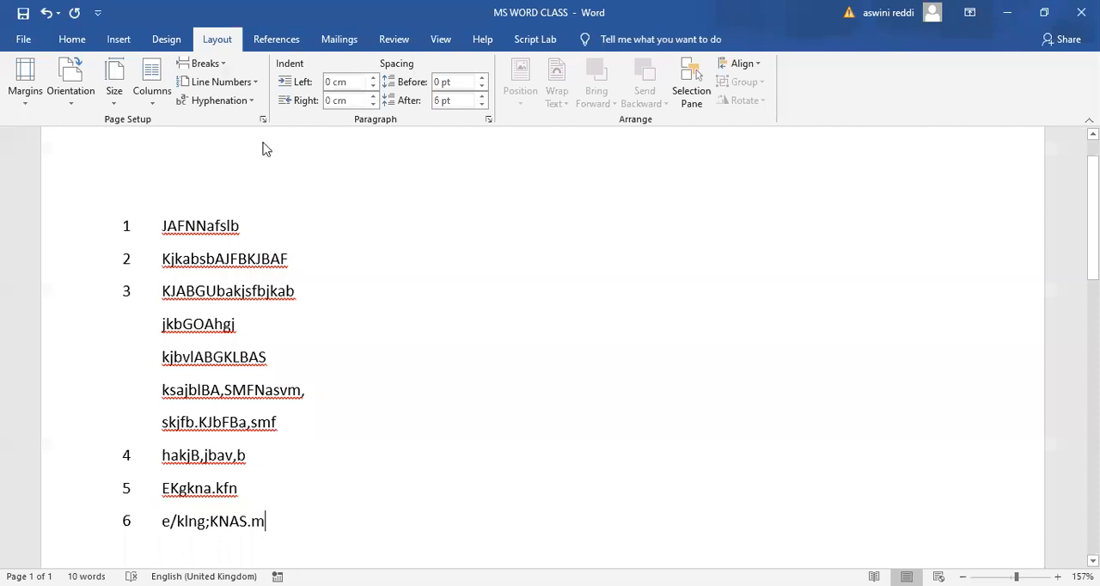
- Add two more line-numbered paragraphs, "lknlknAS" and "lksnflknA.", below the last sample paragraph
left_click(257, 85)
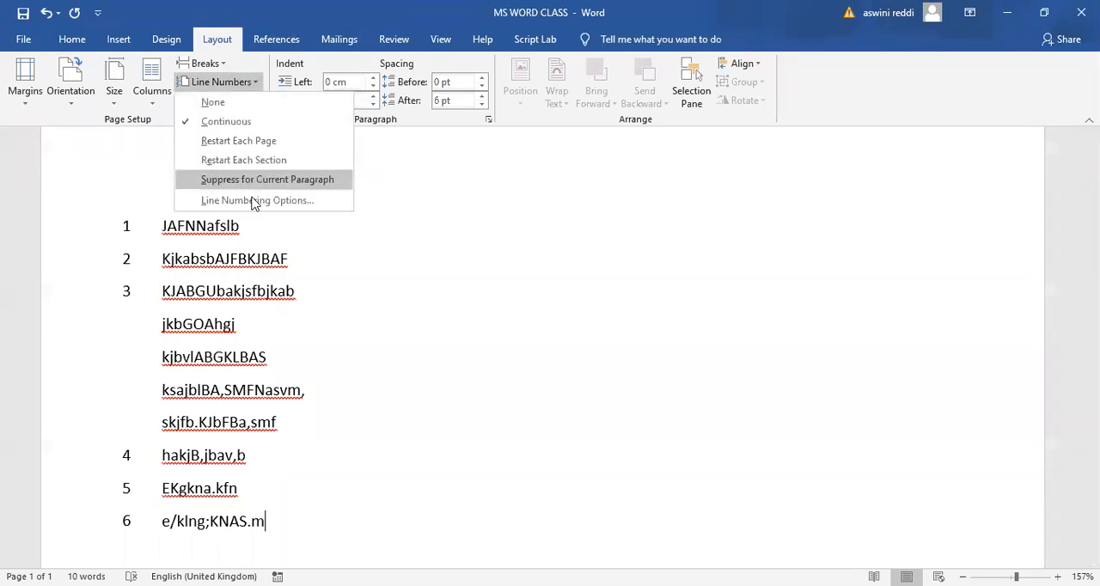
left_click(281, 423)
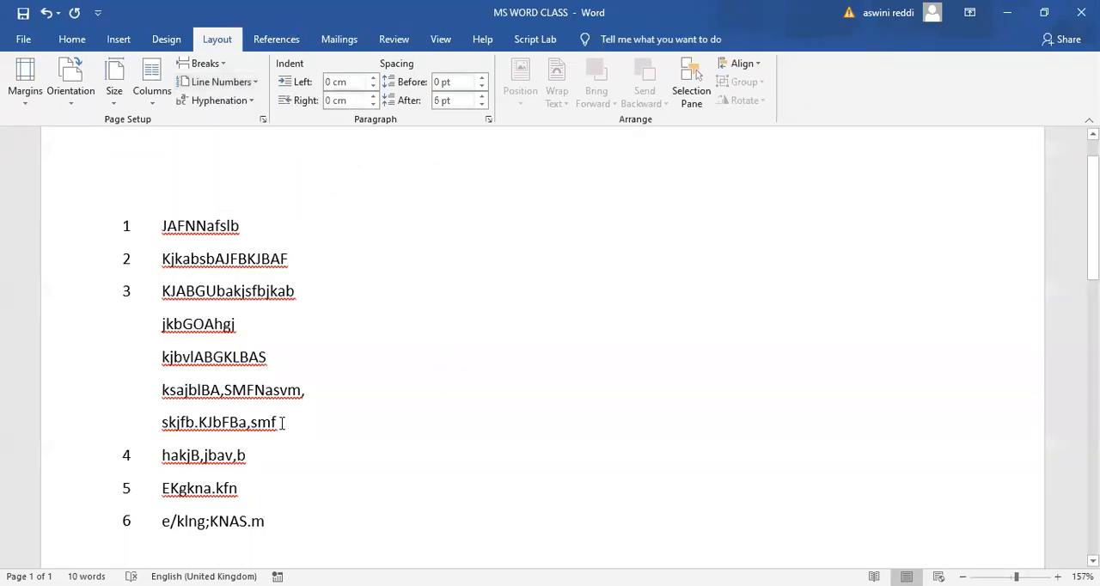
left_click(255, 84)
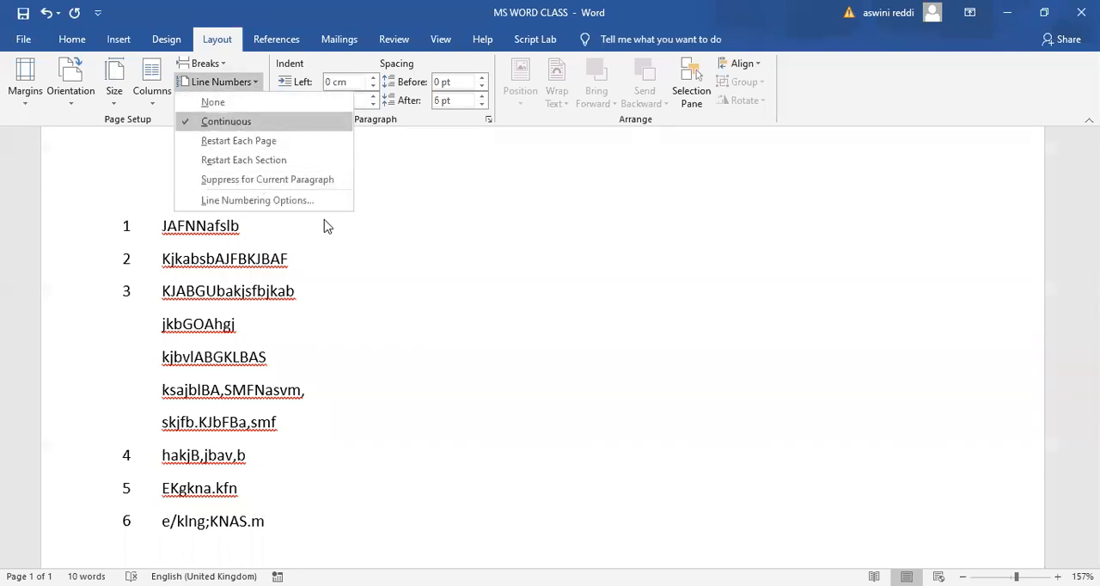
left_click(268, 527)
key("Return")
type("lkn")
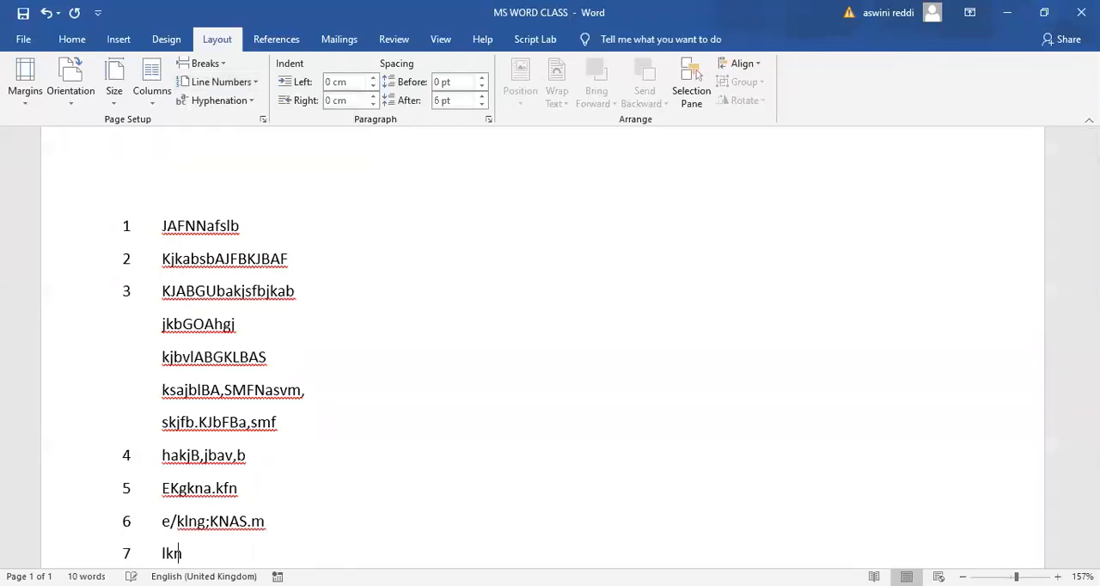
type("lknAS")
key("Return")
type("lksnflknA.")
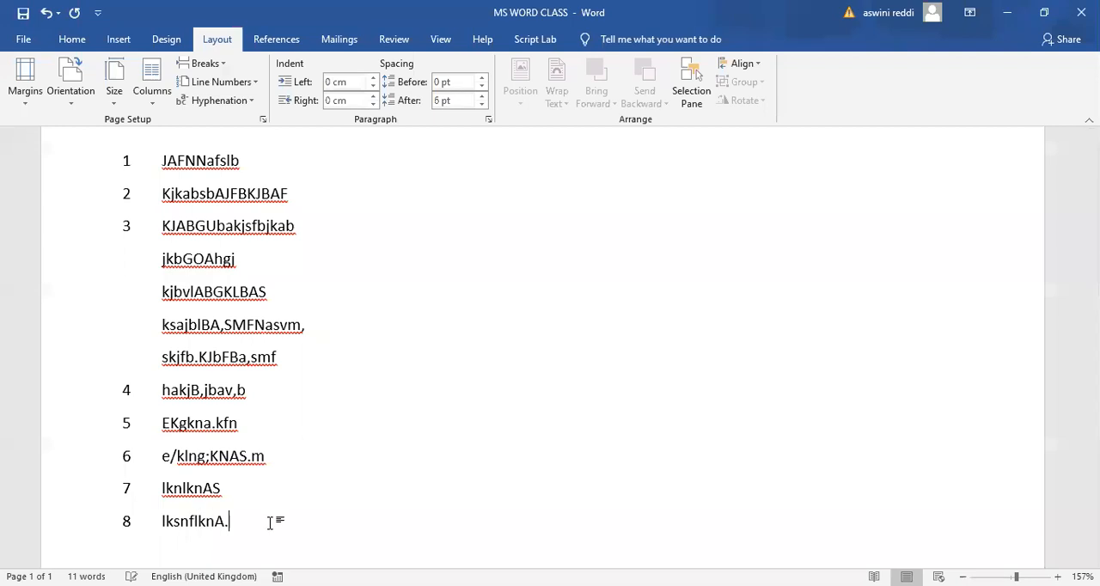
- Undo the sample paragraphs and line numbering until the original document text is restored, and deselect the text
key("BackSpace")
key("BackSpace")
key("BackSpace")
key("BackSpace")
key("BackSpace")
key("BackSpace")
key("BackSpace")
key("BackSpace")
key("BackSpace")
key("BackSpace")
key("BackSpace")
key("BackSpace")
key("BackSpace")
key("BackSpace")
key("BackSpace")
key("BackSpace")
key("BackSpace")
key("BackSpace")
key("BackSpace")
key("BackSpace")
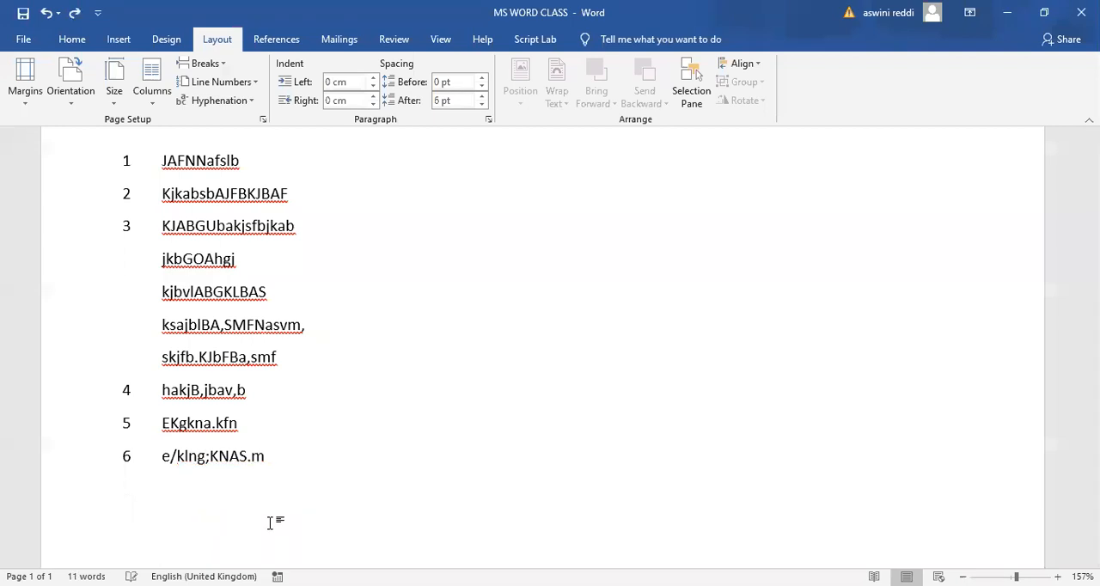
key("BackSpace")
key("BackSpace")
key("BackSpace")
key("BackSpace")
key("BackSpace")
key("BackSpace")
key("BackSpace")
key("BackSpace")
key("BackSpace")
key("BackSpace")
key("BackSpace")
key("BackSpace")
type("zz")
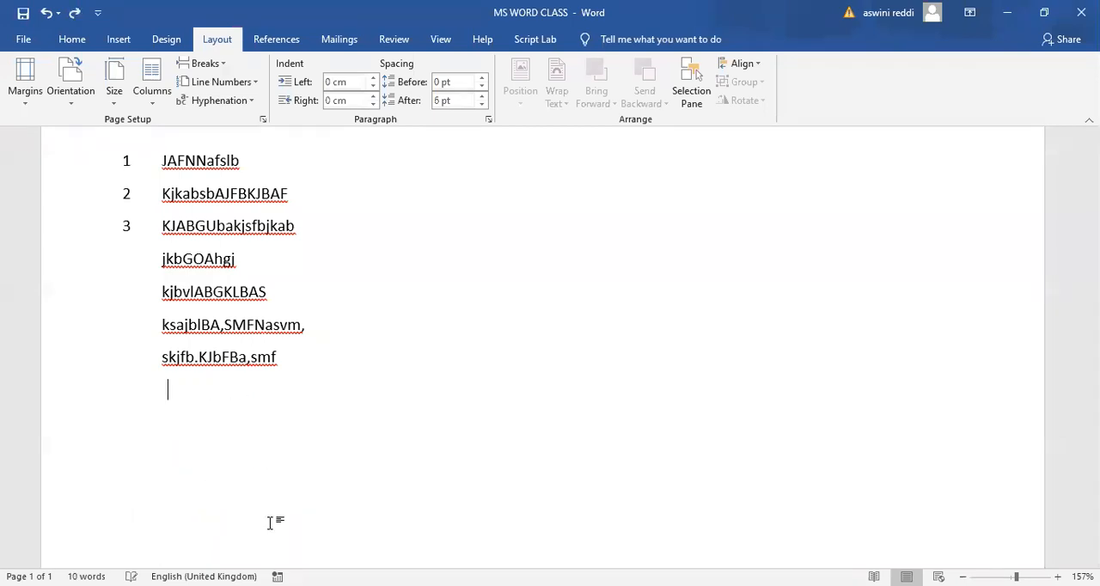
key("BackSpace")
key("BackSpace")
key("BackSpace")
key("BackSpace")
key("BackSpace")
key("BackSpace")
key("BackSpace")
key("BackSpace")
key("BackSpace")
key("BackSpace")
key("BackSpace")
key("BackSpace")
key("BackSpace")
key("BackSpace")
key("BackSpace")
key("BackSpace")
key("BackSpace")
key("BackSpace")
key("BackSpace")
key("BackSpace")
key("BackSpace")
key("BackSpace")
key("BackSpace")
key("BackSpace")
key("BackSpace")
key("BackSpace")
key("BackSpace")
key("BackSpace")
key("BackSpace")
key("BackSpace")
key("BackSpace")
key("BackSpace")
key("BackSpace")
key("BackSpace")
key("BackSpace")
key("BackSpace")
key("BackSpace")
key("BackSpace")
key("BackSpace")
key("BackSpace")
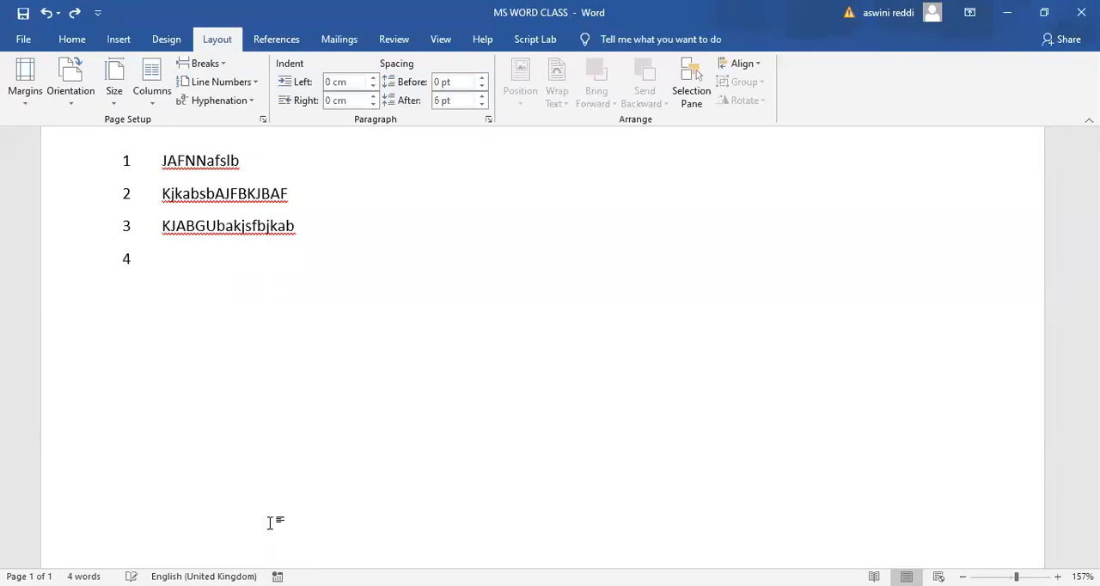
key("ctrl+z")
key("ctrl+z")
key("ctrl+z")
key("ctrl+z")
key("ctrl+z")
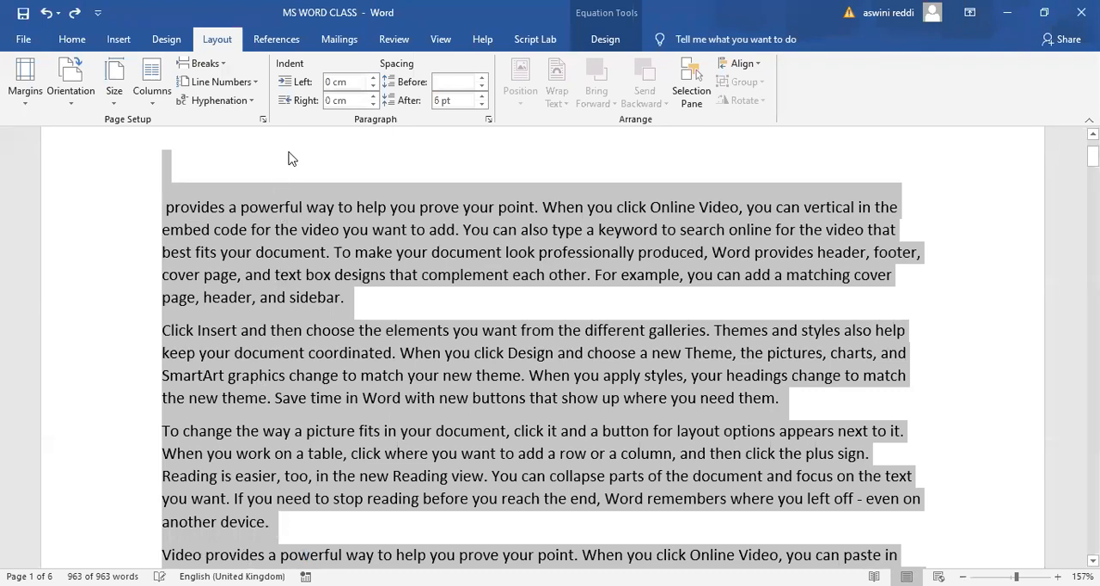
left_click(240, 130)
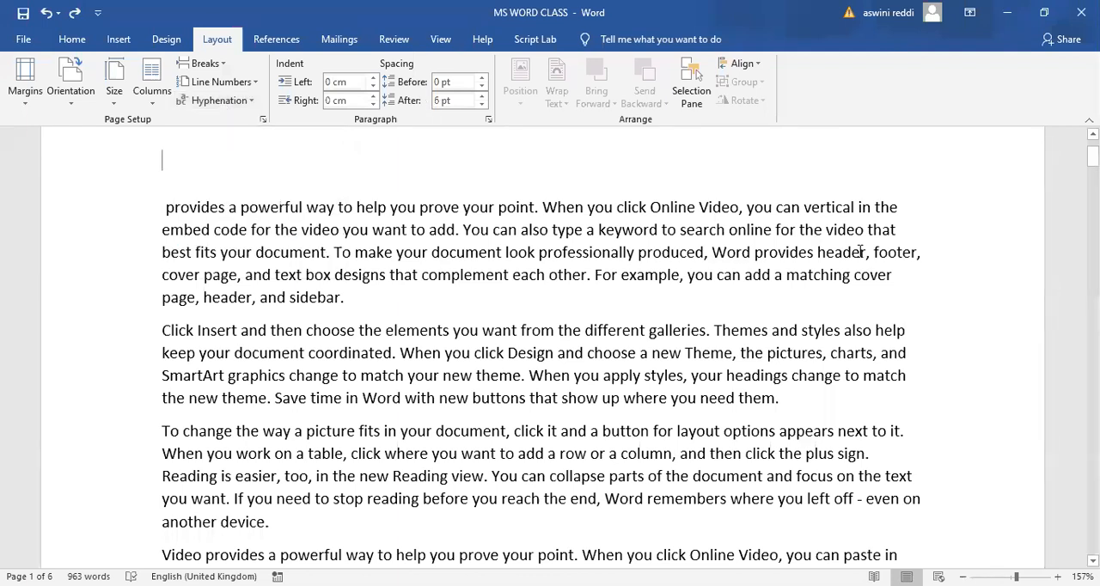
- Split the word "footer" in the first paragraph after "foo" onto a new line and add a hyphen after "foo"
left_click(898, 251)
key("Return")
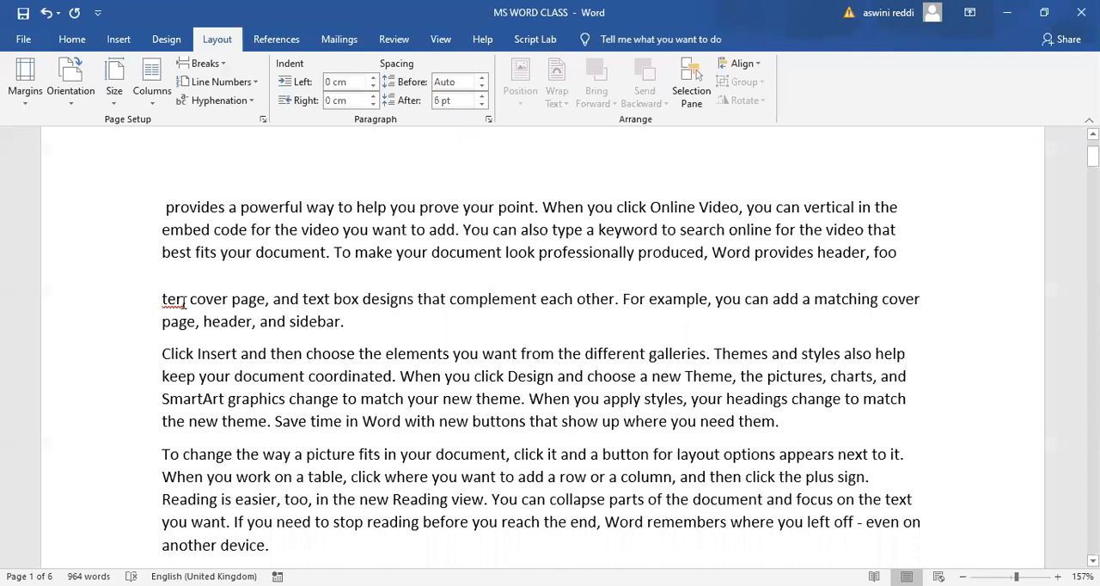
scroll(762, 309, "up", 2)
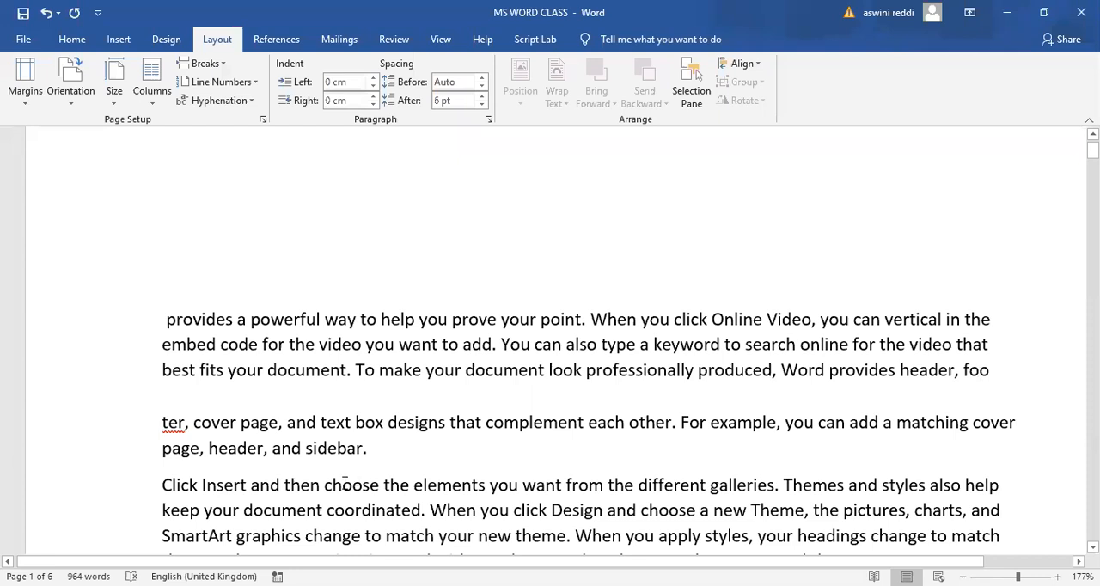
left_click(190, 426)
key("BackSpace")
left_click(995, 370)
type("-")
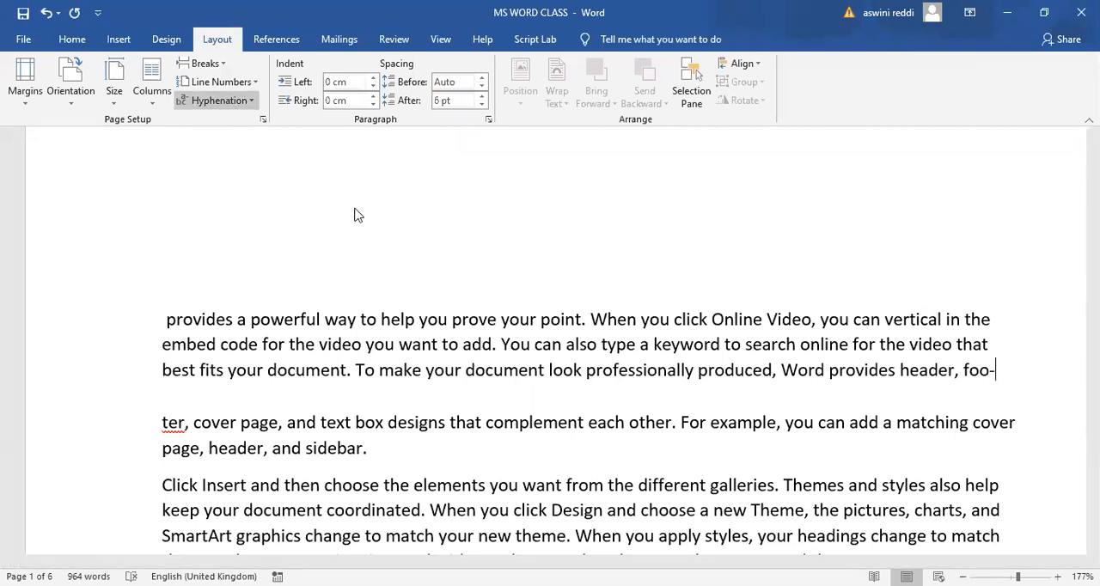
- Remove the manual hyphen and line split from "footer" and turn on automatic hyphenation for the document
key("BackSpace")
key("Delete")
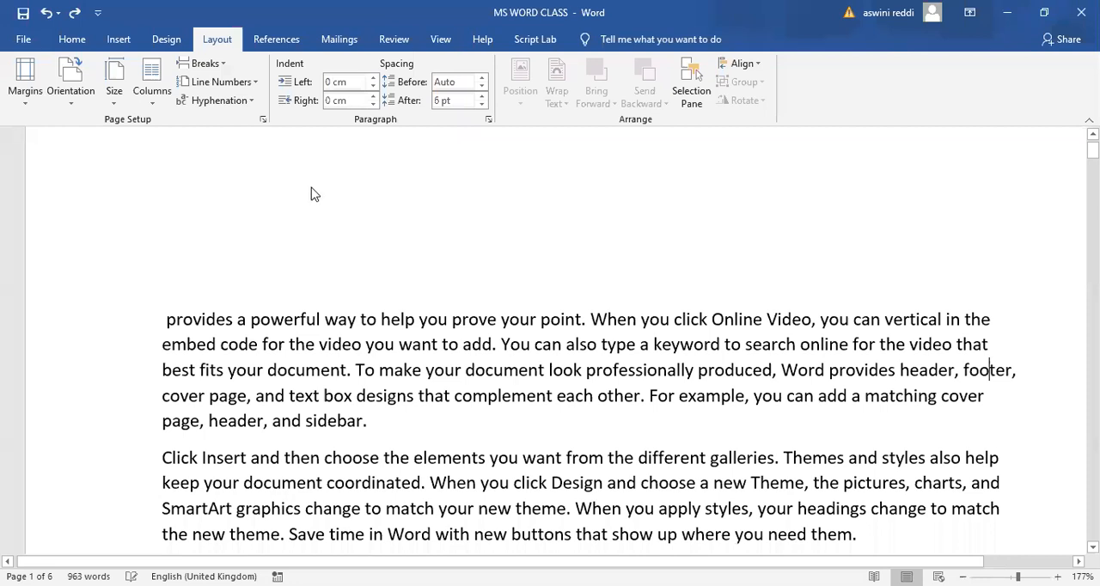
left_click(248, 101)
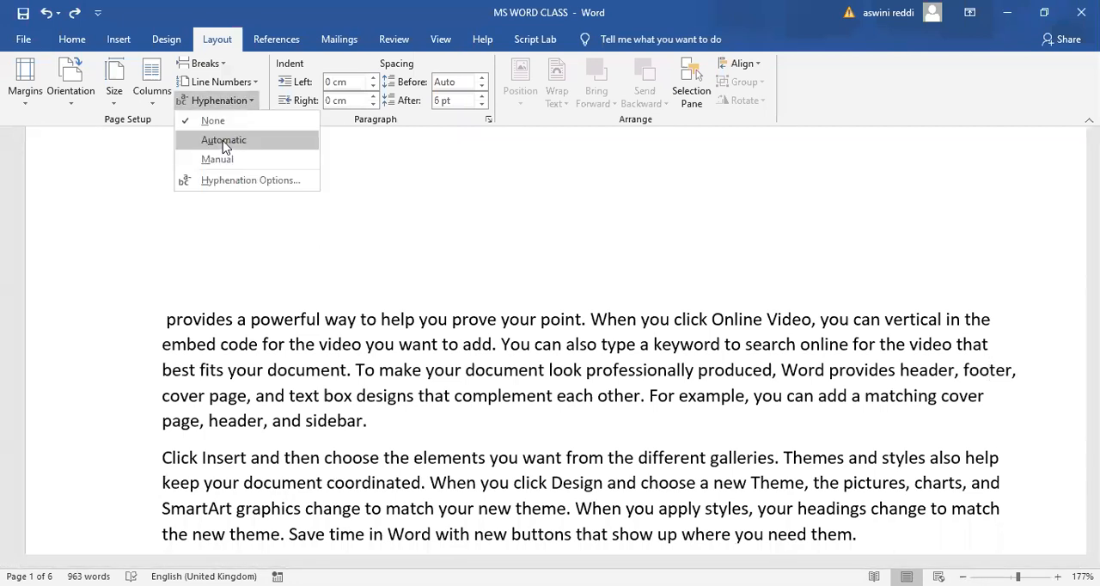
left_click(224, 141)
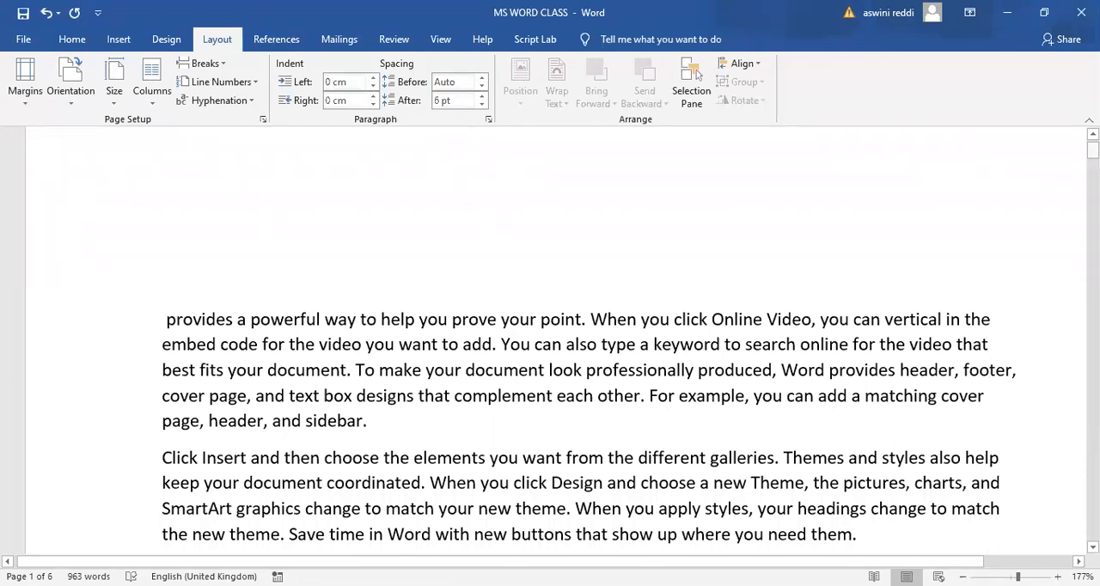
scroll(584, 344, "down", 4)
scroll(1028, 313, "up", 3)
scroll(1028, 312, "down", 5)
scroll(1028, 313, "up", 2)
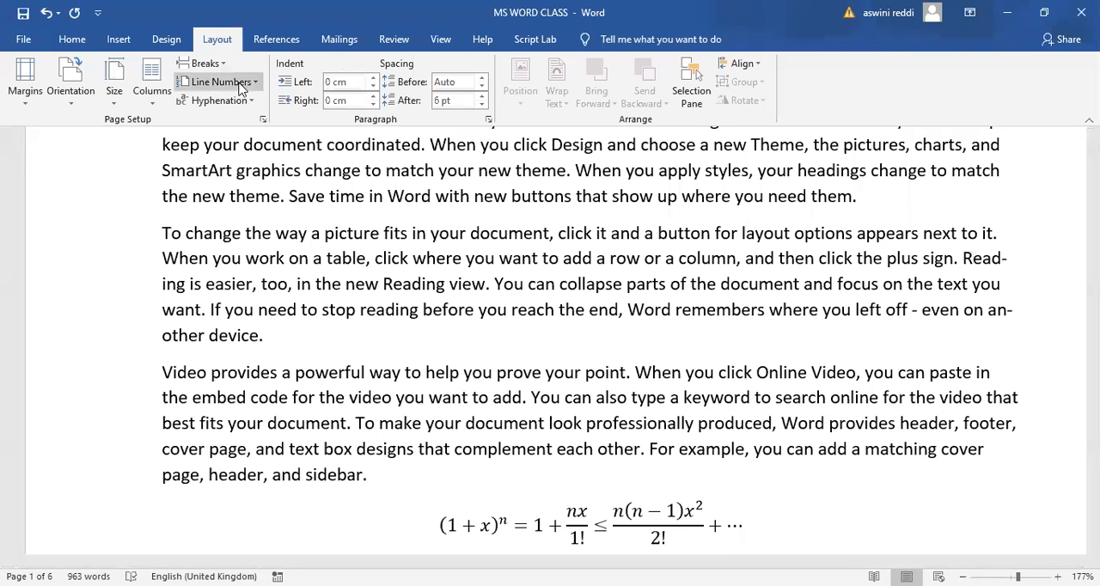
- Set hyphenation to None and back to Automatic to compare the line endings in the document
left_click(249, 103)
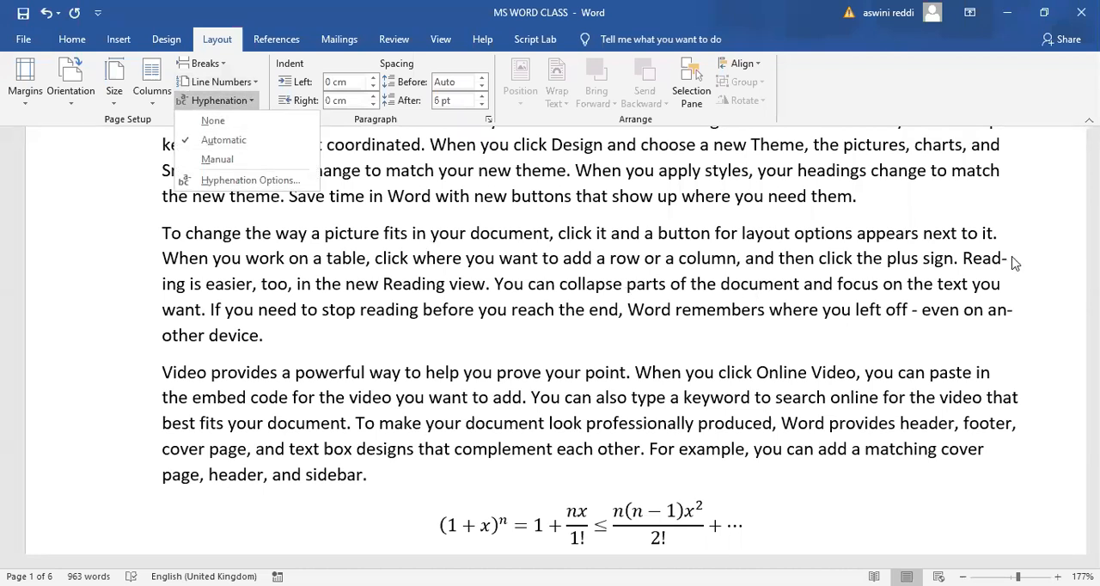
left_click(213, 121)
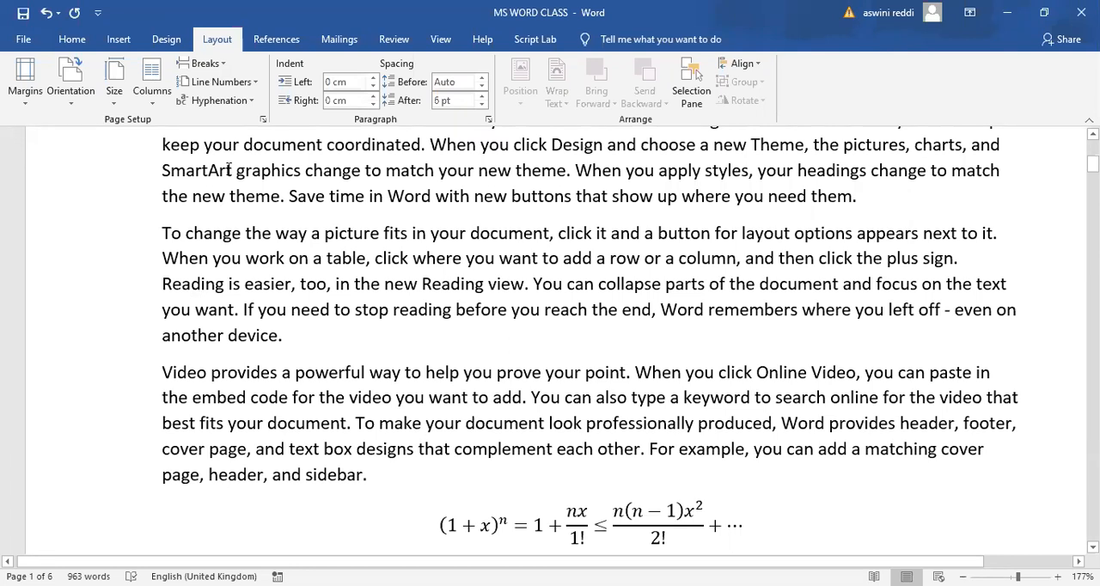
left_click(251, 101)
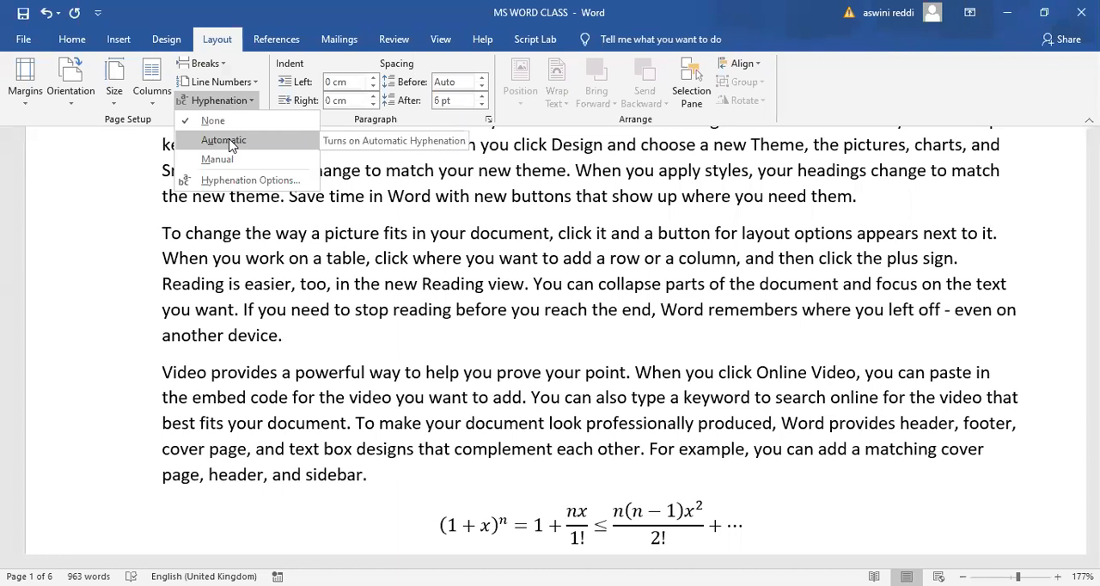
left_click(229, 141)
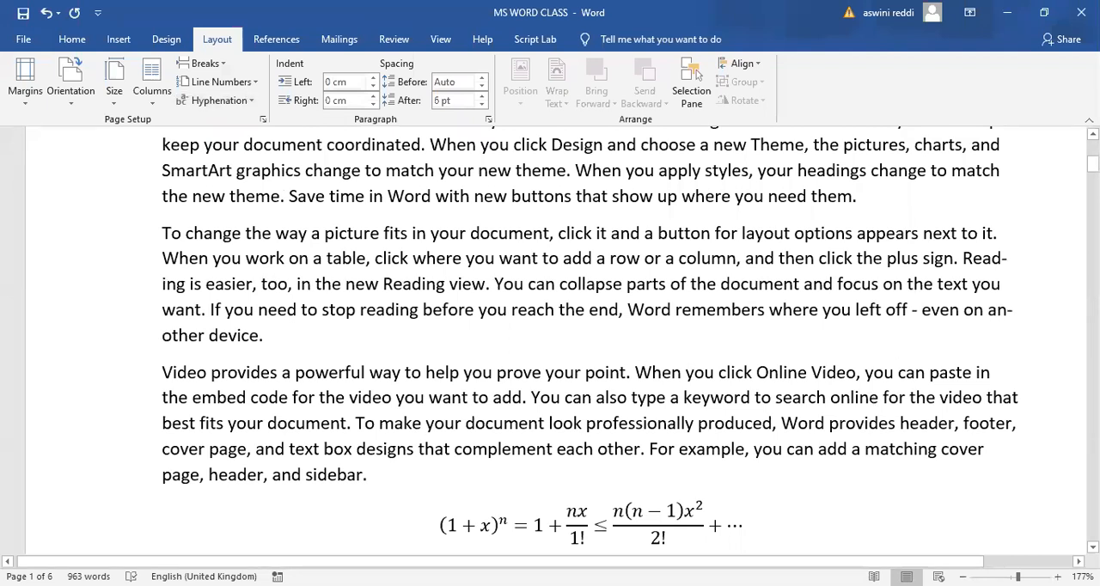
left_click_drag(1092, 164, 1092, 190)
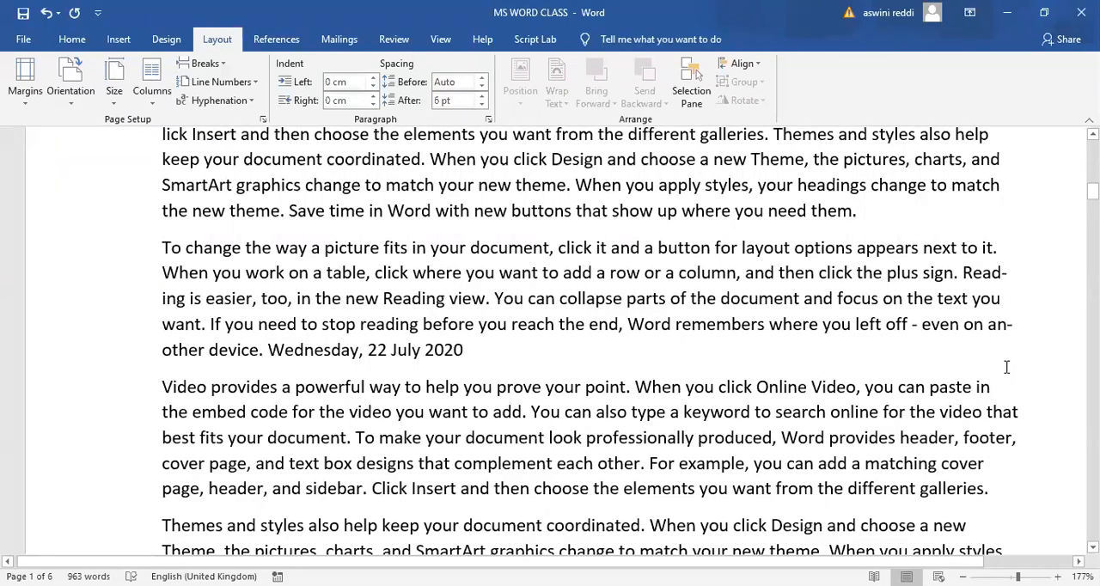
left_click_drag(1092, 191, 1092, 162)
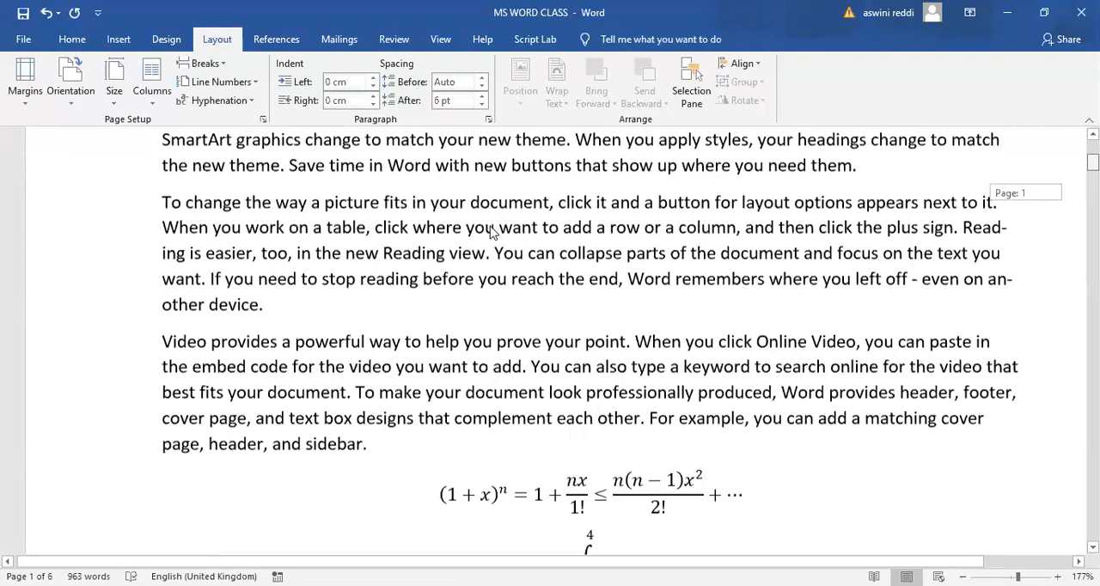
- Review the available margin, orientation, paper size and column options, including the detailed column settings, keeping the current layout
scroll(492, 232, "up", 5)
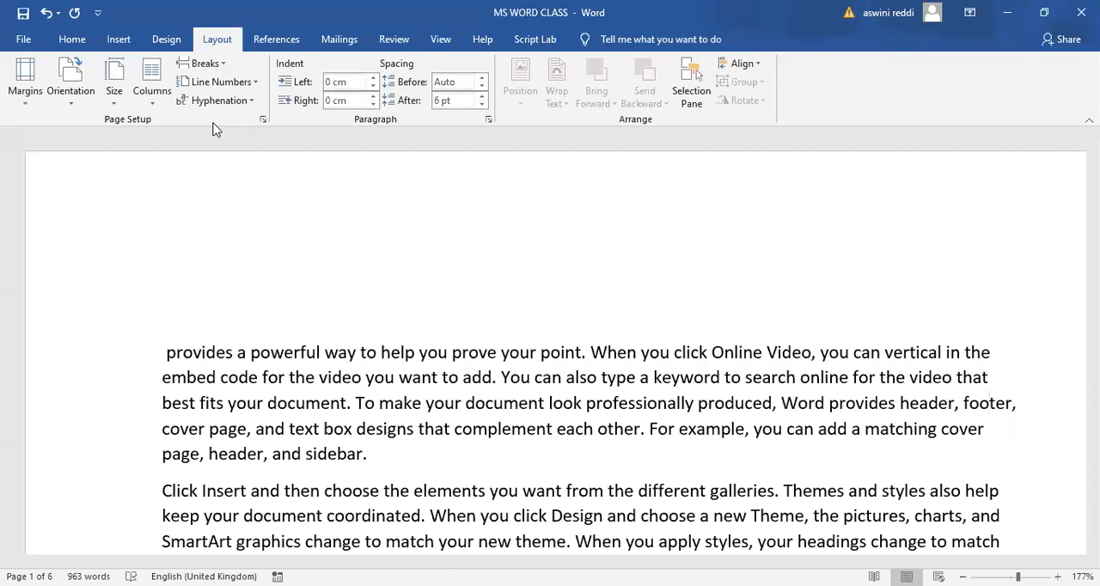
left_click(27, 96)
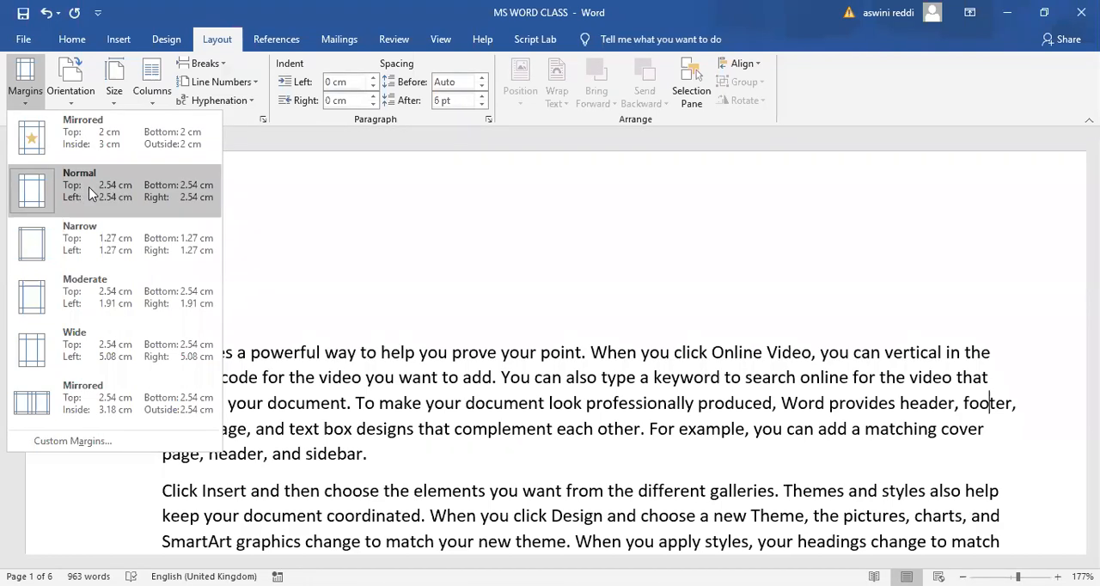
left_click(76, 109)
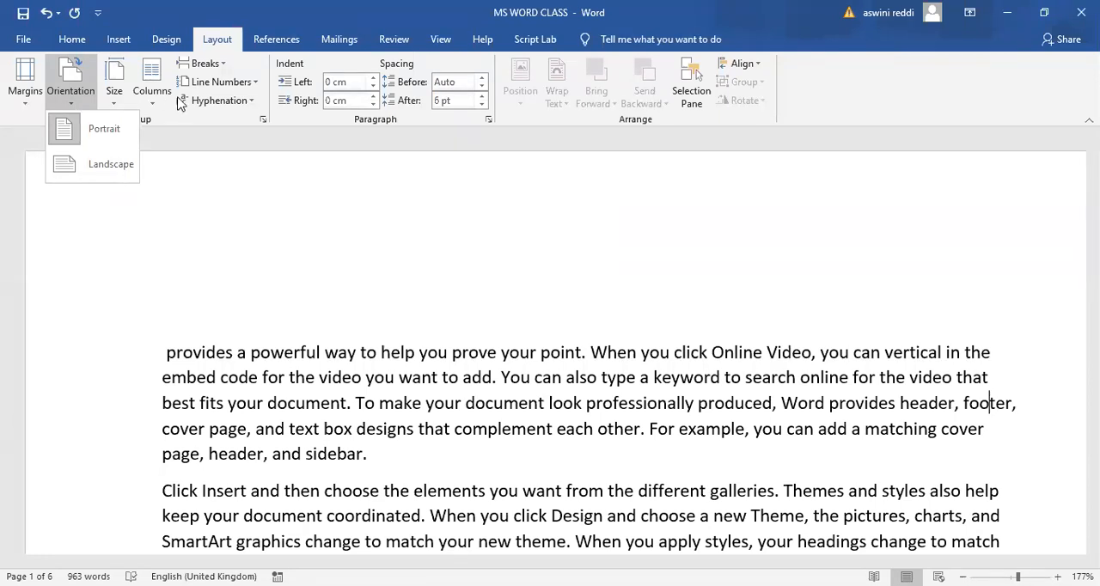
left_click(115, 102)
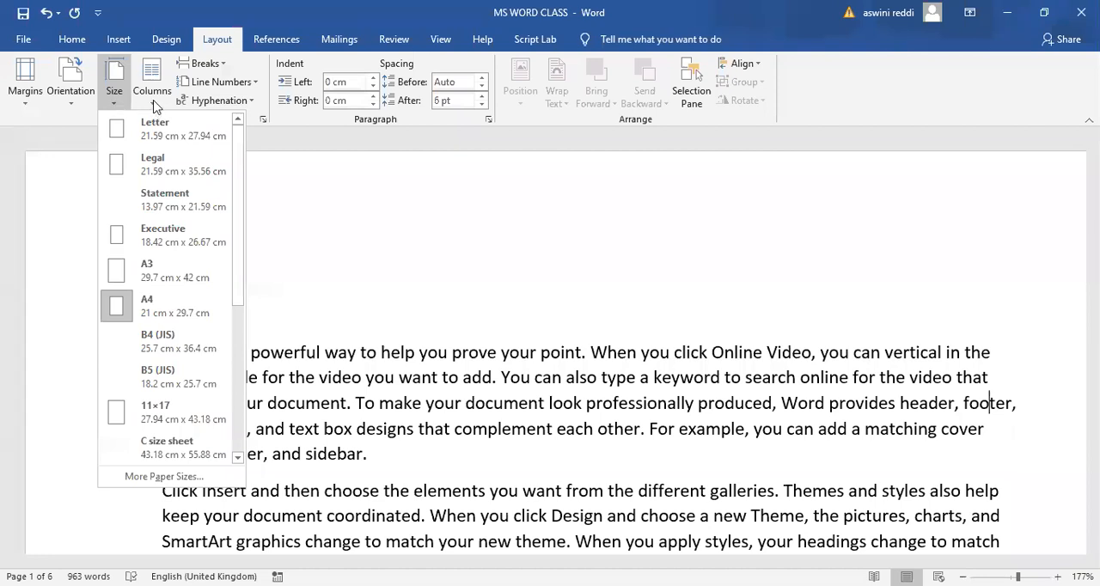
left_click(155, 106)
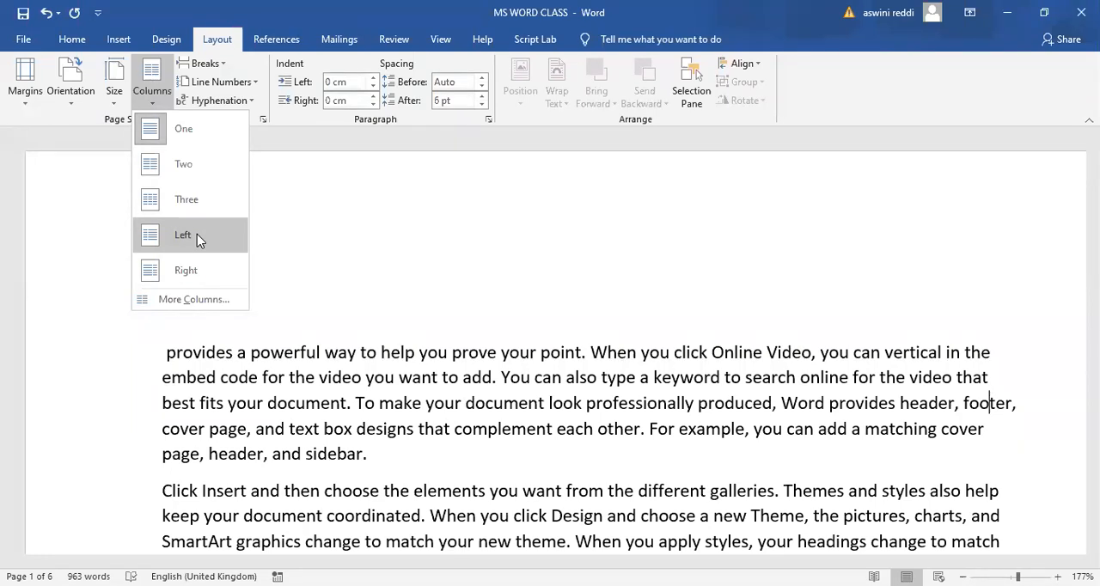
left_click(198, 307)
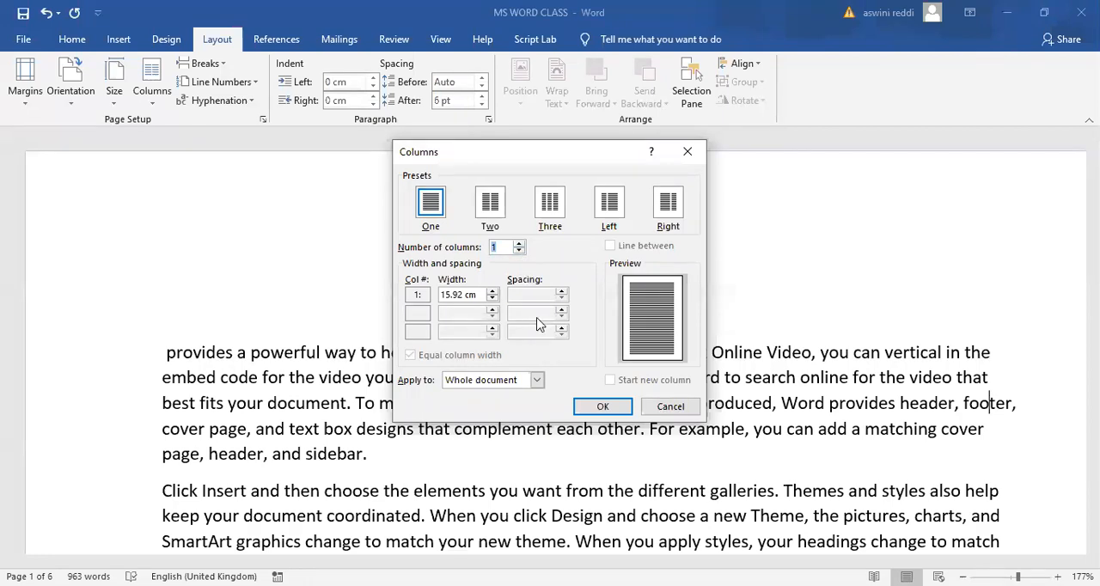
left_click(601, 413)
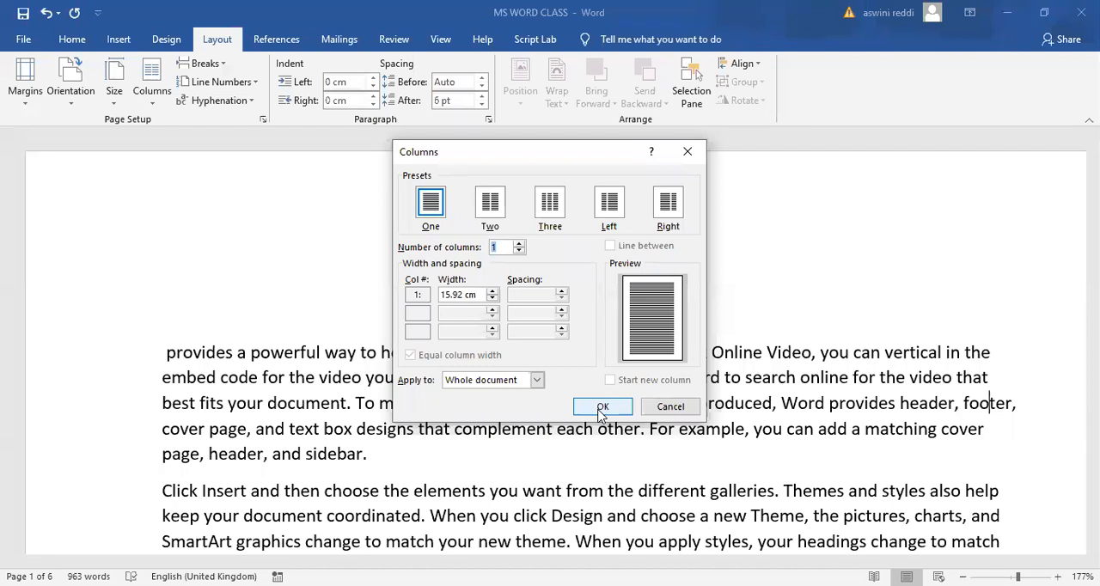
left_click(685, 154)
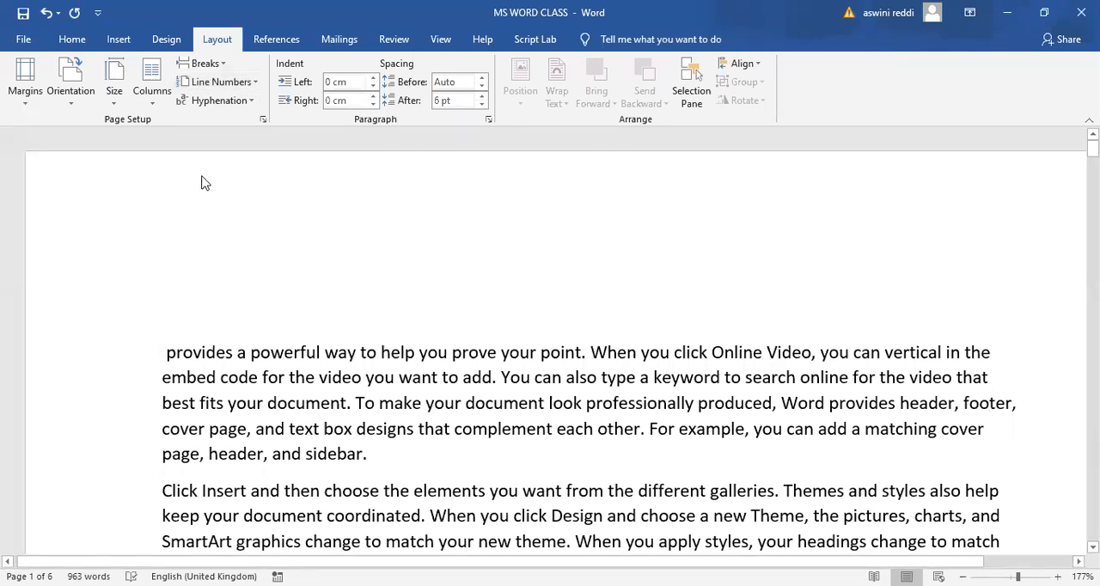
- Turn on continuous line numbering for the document and set it back to None
left_click(228, 84)
left_click(227, 122)
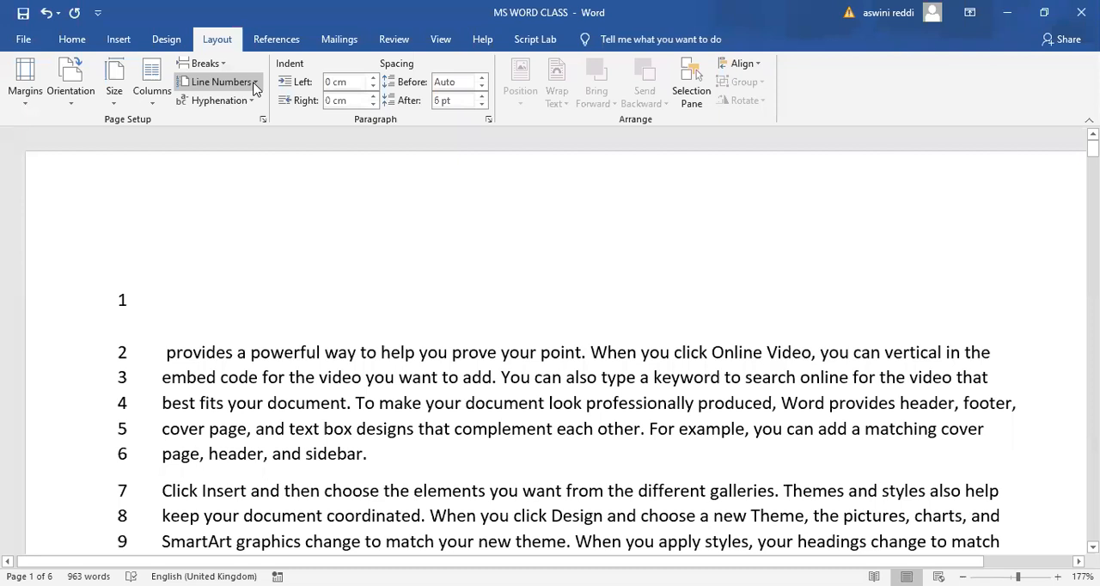
left_click(253, 84)
left_click(213, 103)
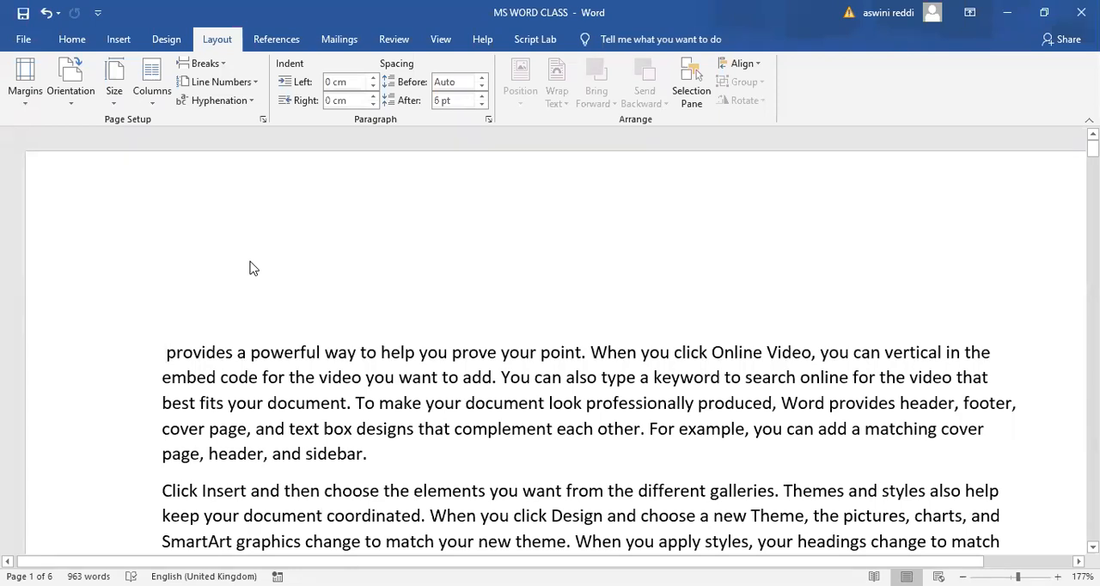
left_click(255, 82)
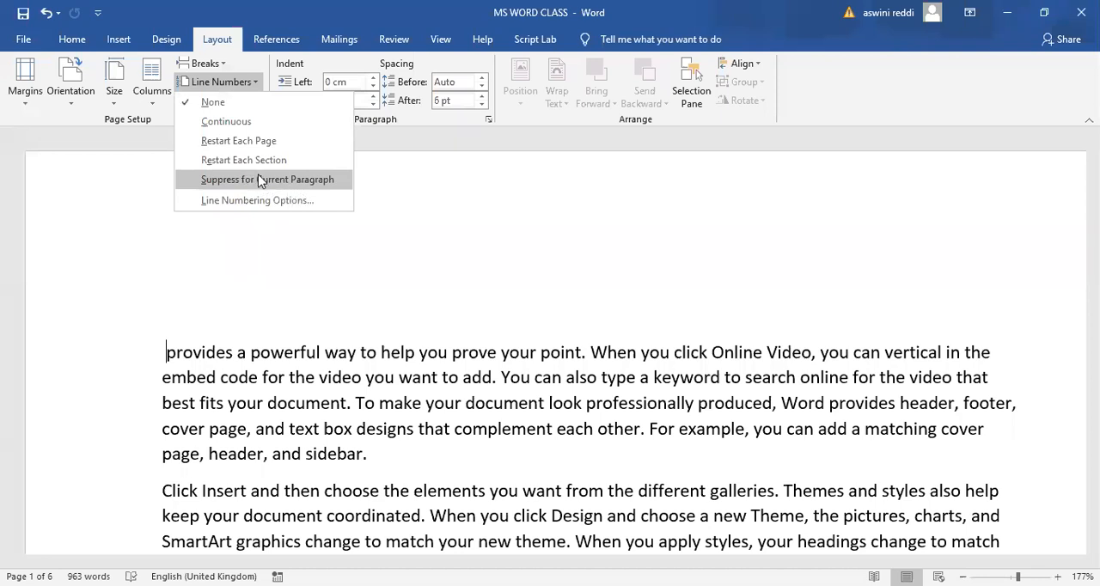
left_click(258, 345)
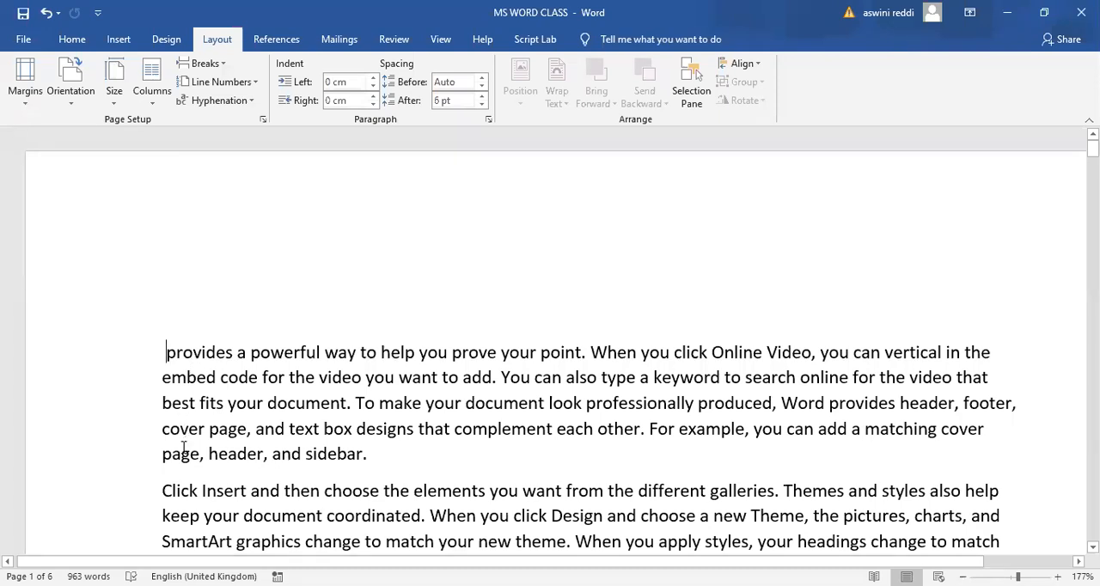
- Set the left indent of the paragraph starting with "Click Insert" to 1.1 cm
left_click(367, 456)
left_click(164, 490)
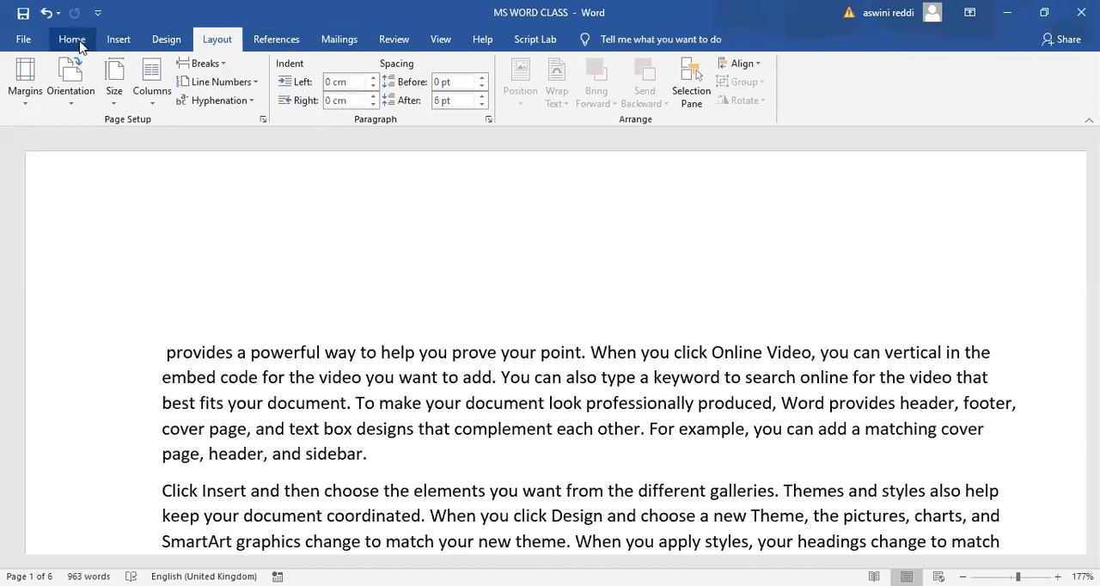
left_click(372, 79)
left_click(372, 78)
left_click(372, 78)
left_click(372, 79)
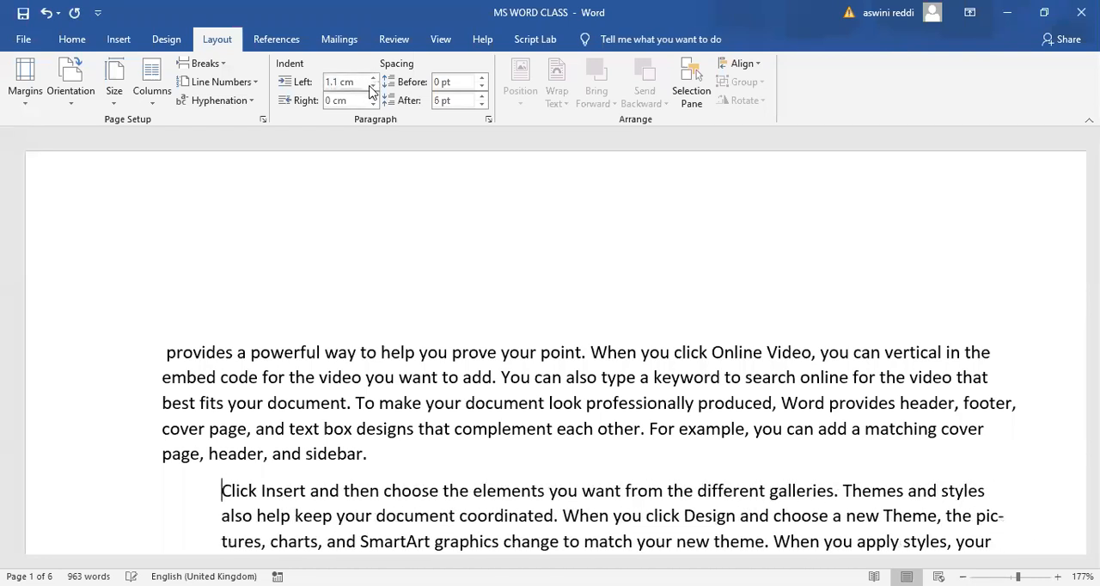
- Reset the left indent of the "Click Insert" paragraph to 0 cm
left_click(372, 89)
left_click(372, 89)
left_click(372, 89)
left_click(372, 89)
left_click(372, 89)
left_click(372, 90)
left_click(372, 90)
left_click(372, 79)
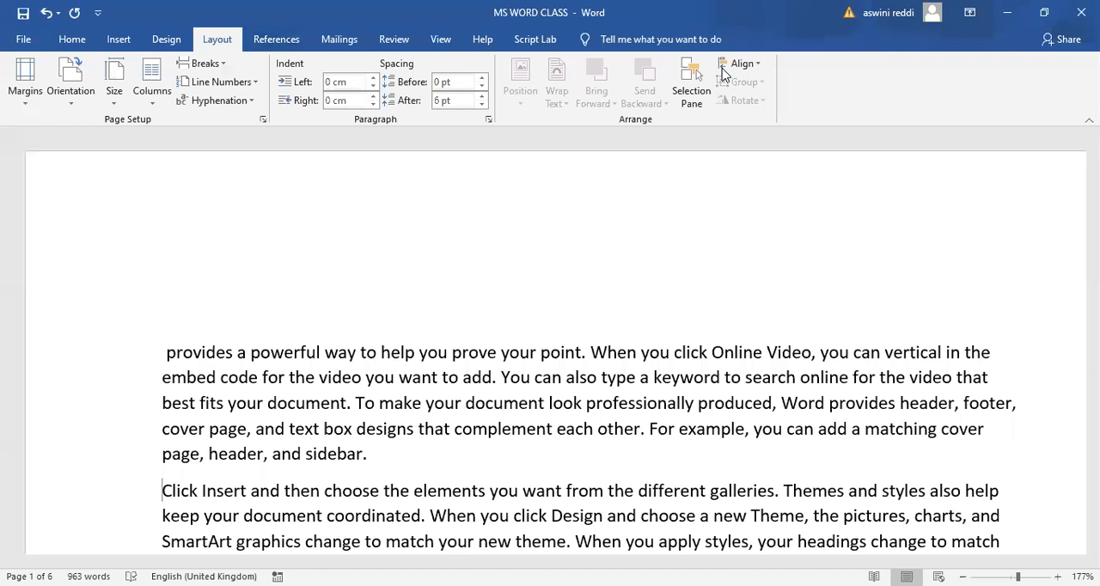
- Display the reference tools for tables of contents, footnotes, citations and captions
left_click(275, 39)
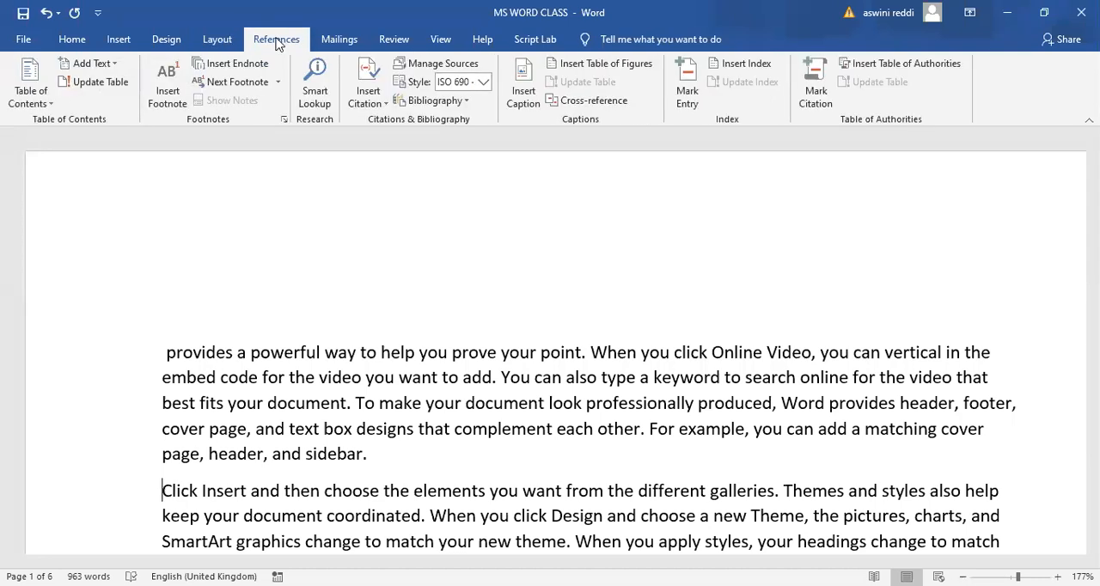